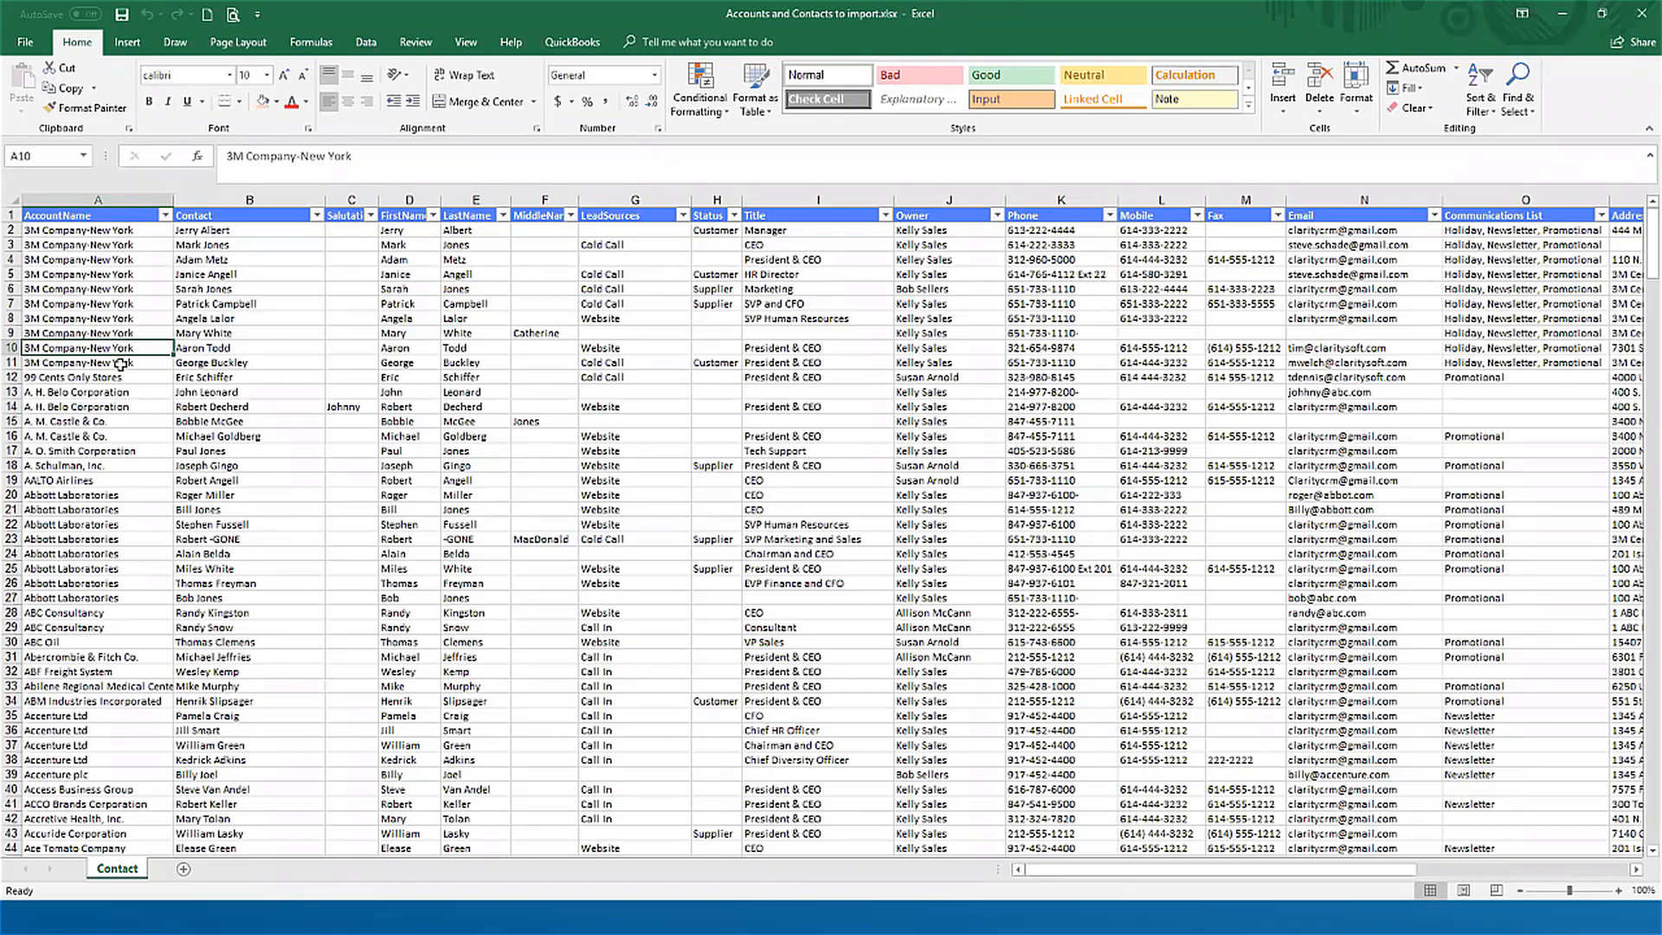
# Step: Shorten the account name in cell A14 to A. H. Belo Corp
pyautogui.click(110, 407)
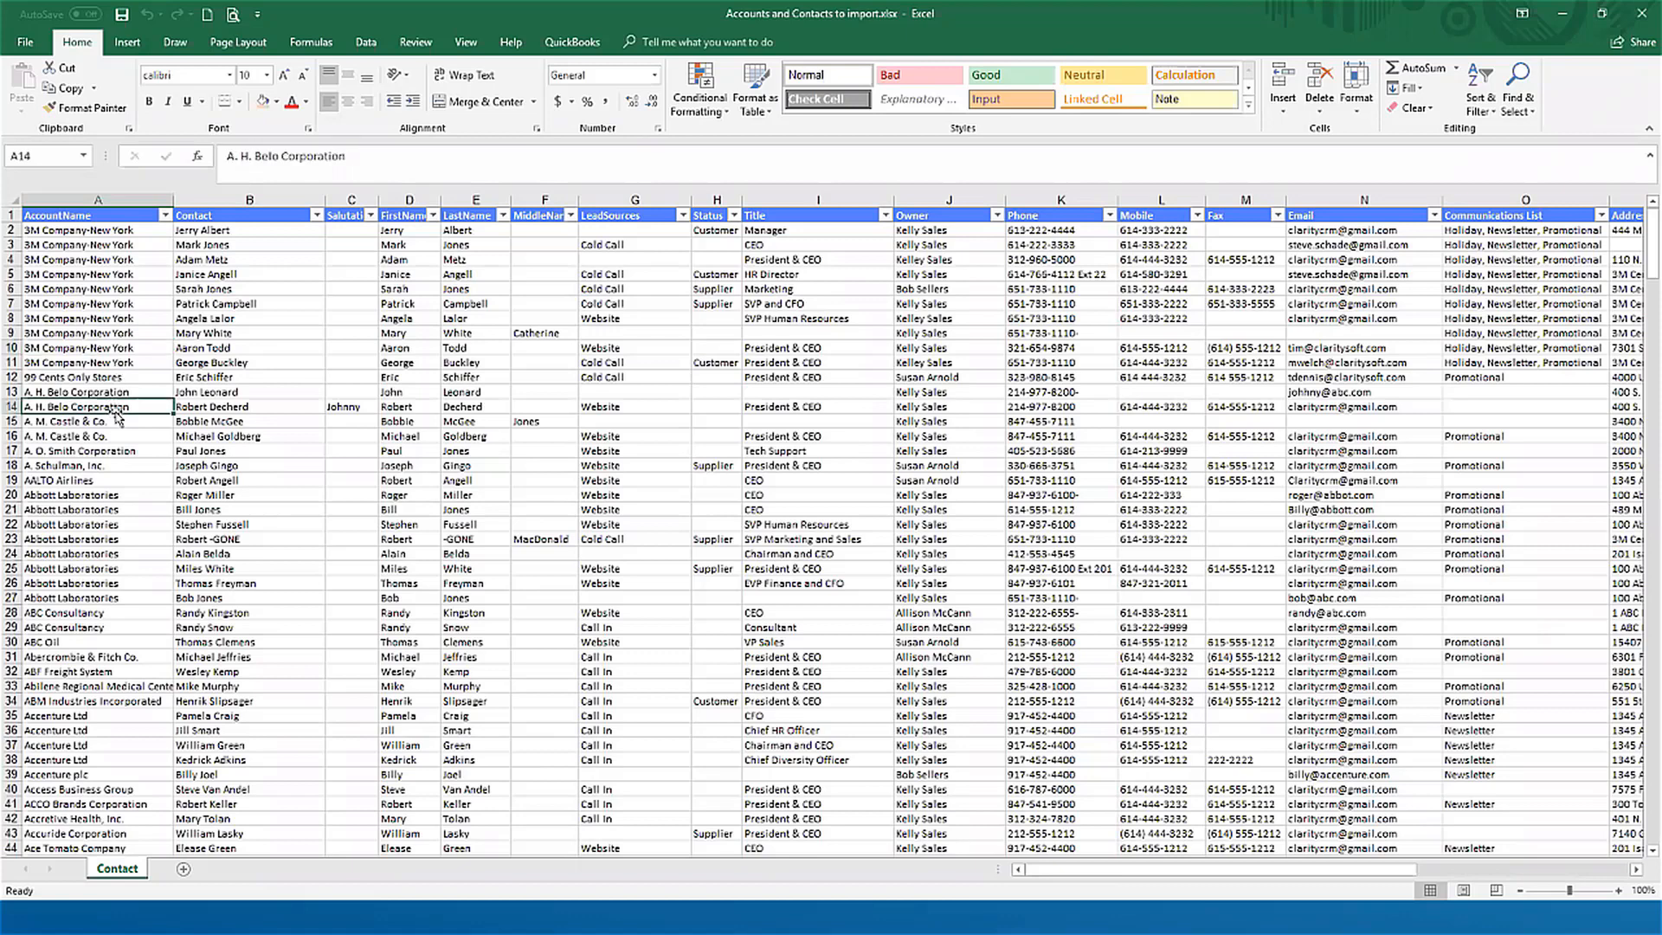
pyautogui.press('F2')
pyautogui.press('BackSpace')
pyautogui.press('BackSpace')
pyautogui.press('BackSpace')
pyautogui.press('BackSpace')
pyautogui.press('BackSpace')
pyautogui.press('BackSpace')
pyautogui.press('BackSpace')
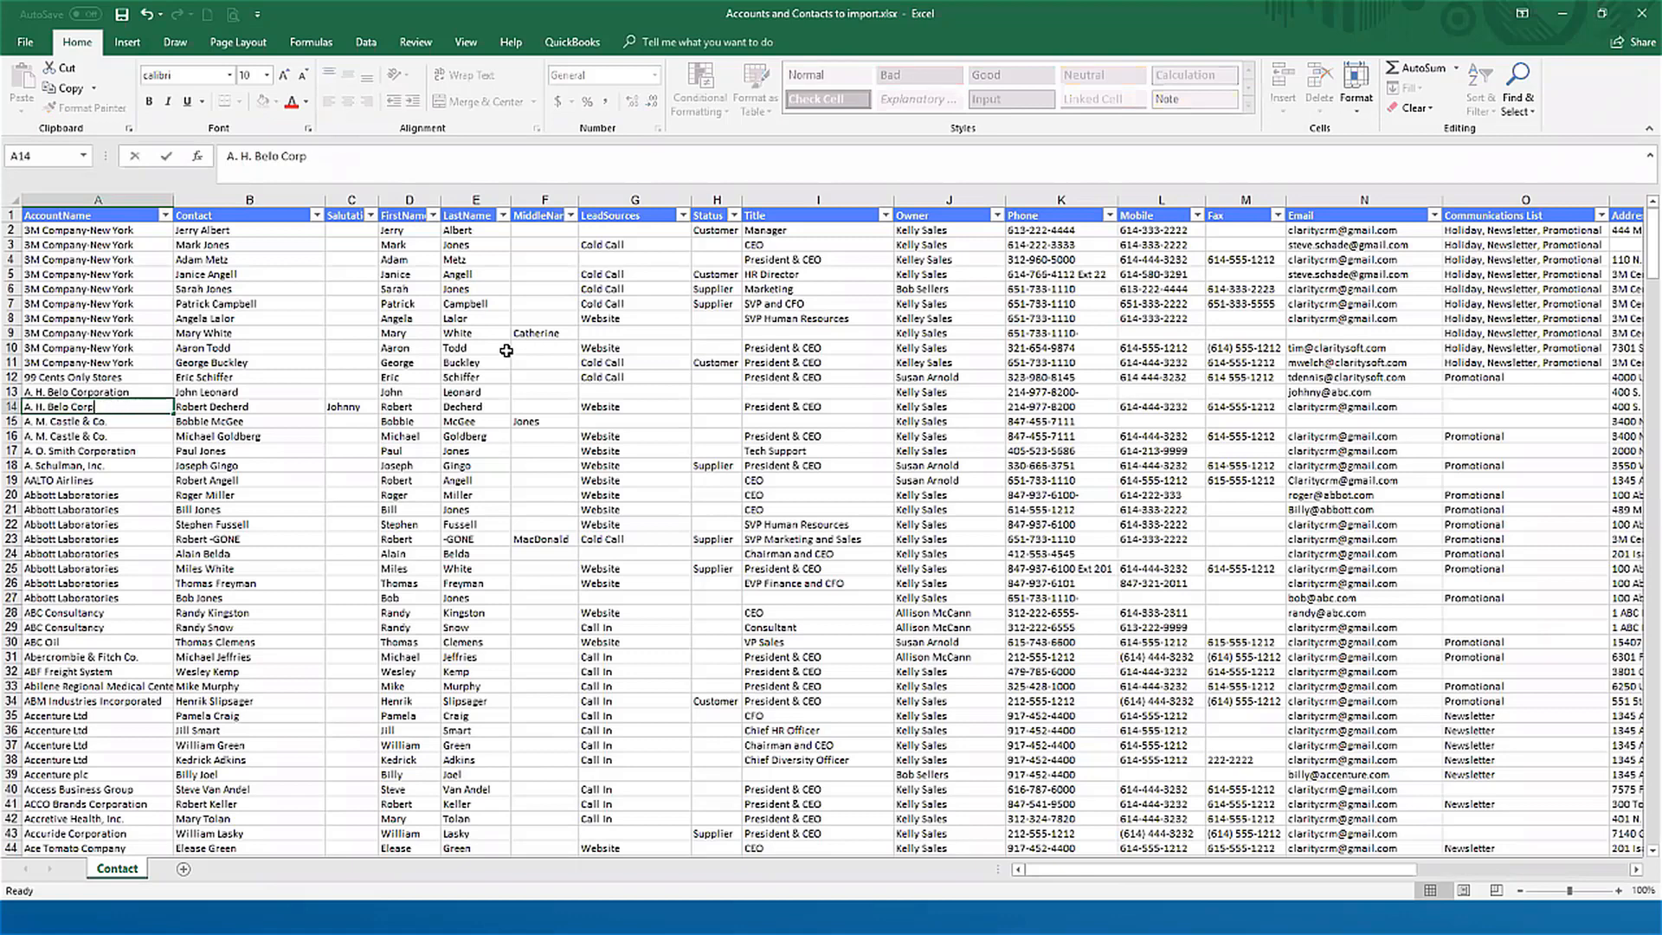
pyautogui.hotkey('ctrl', 'Return')
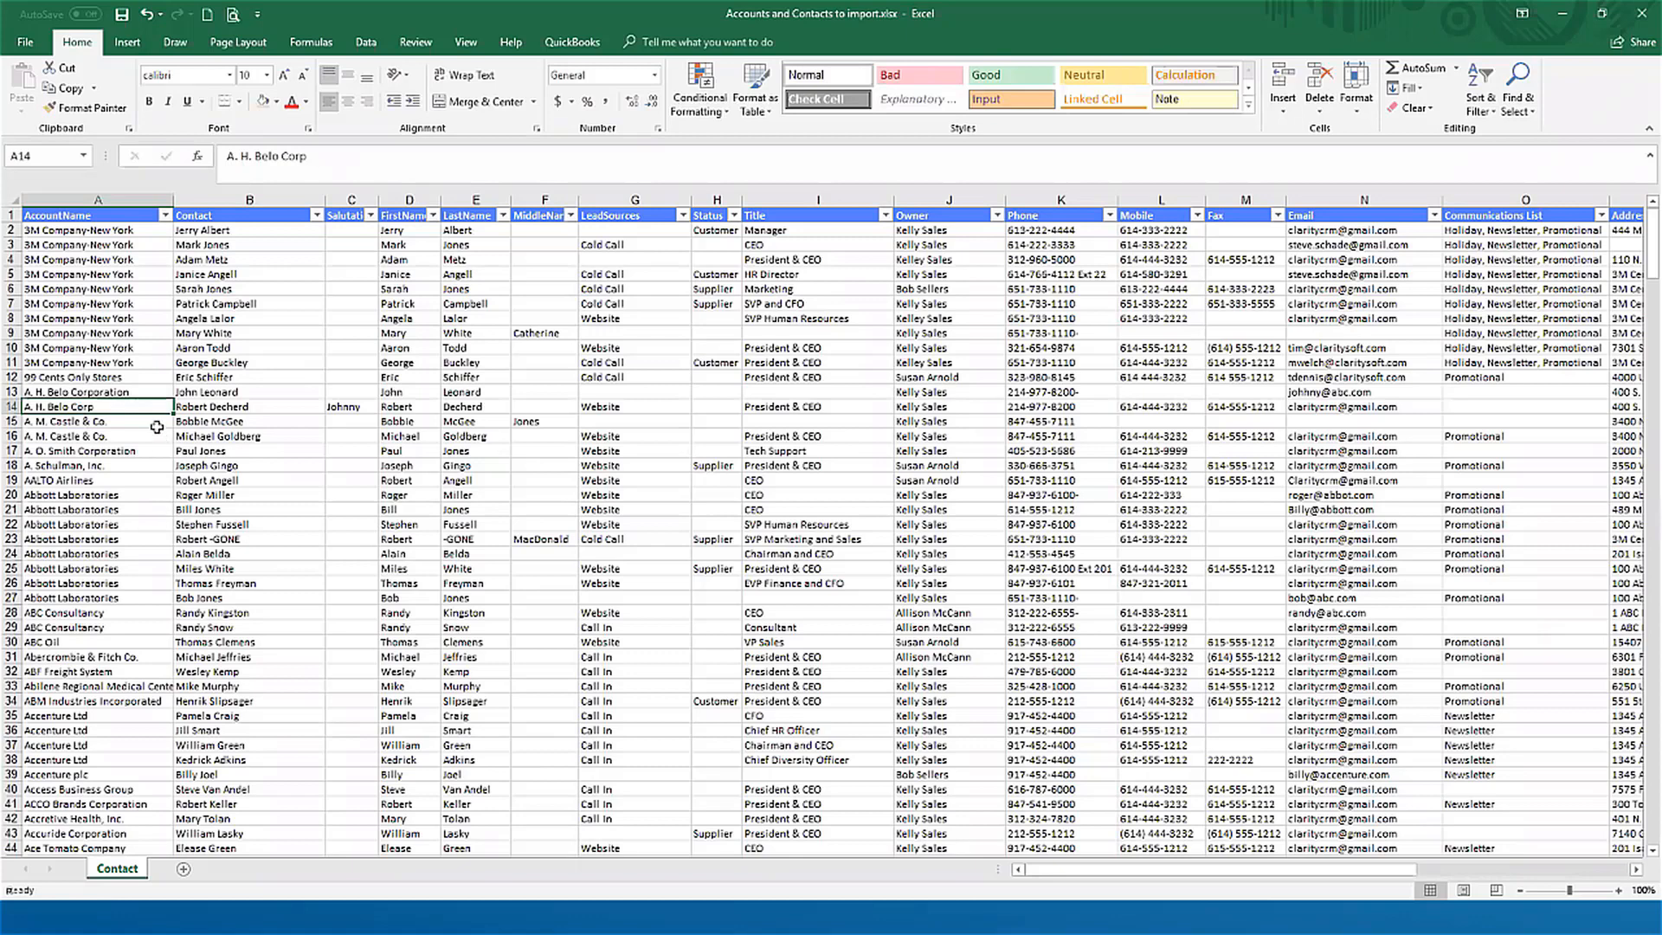
# Step: Fill the account name from cell A13 down into A14 so both records use the same name
pyautogui.click(145, 392)
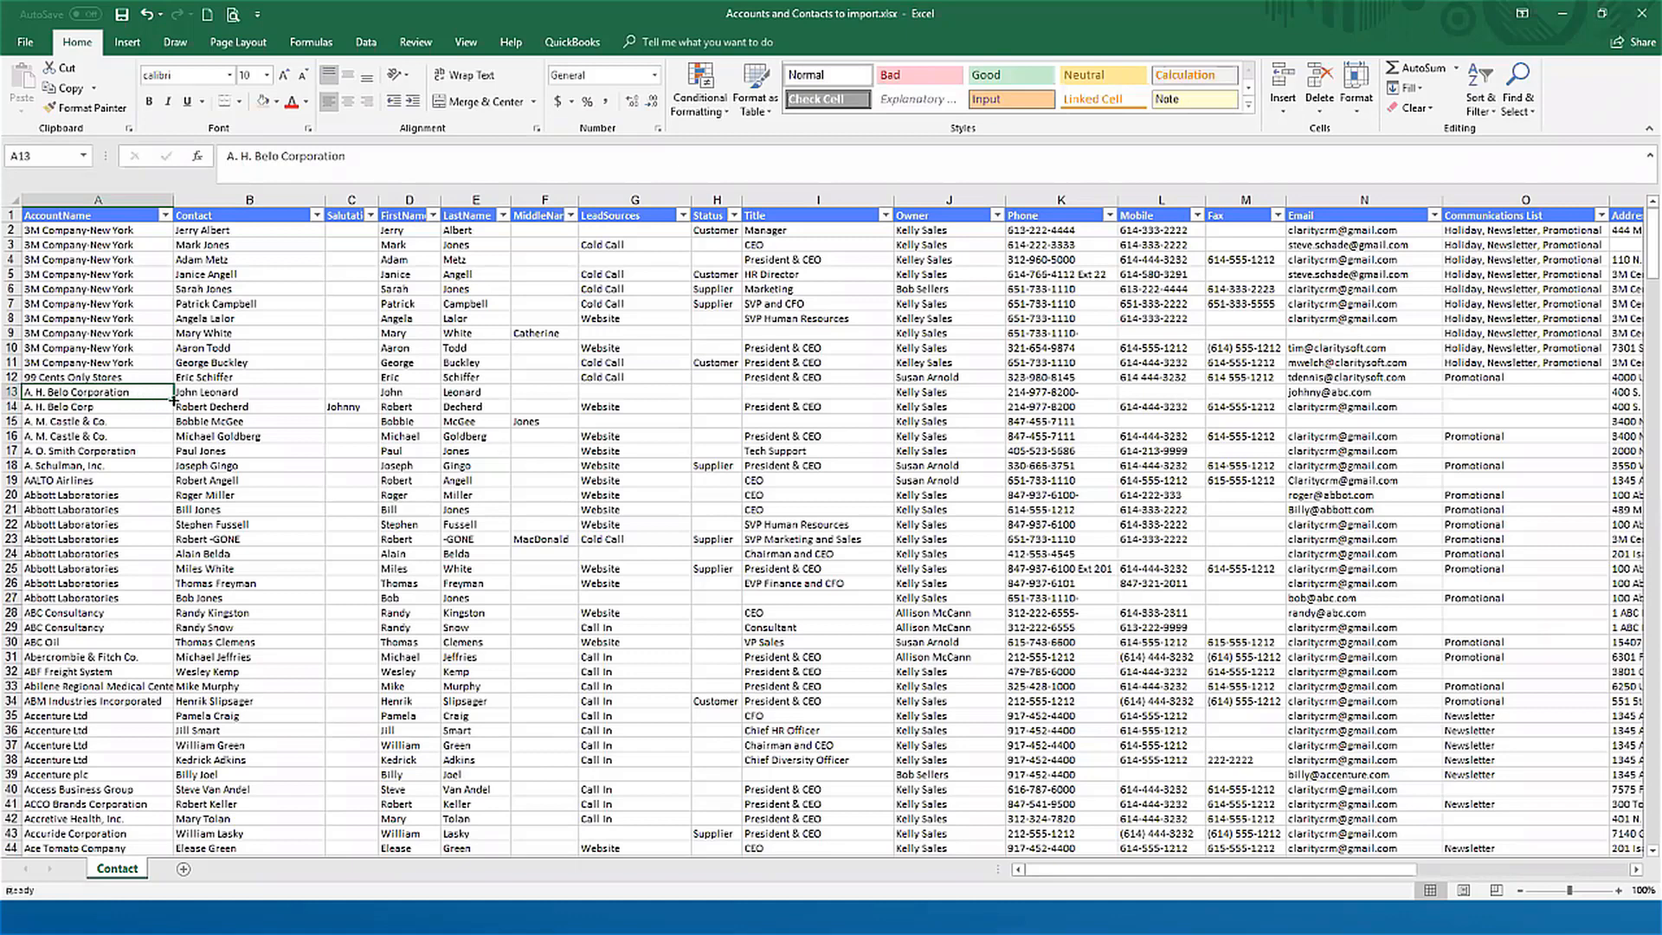
pyautogui.moveTo(172, 399); pyautogui.dragTo(173, 421)
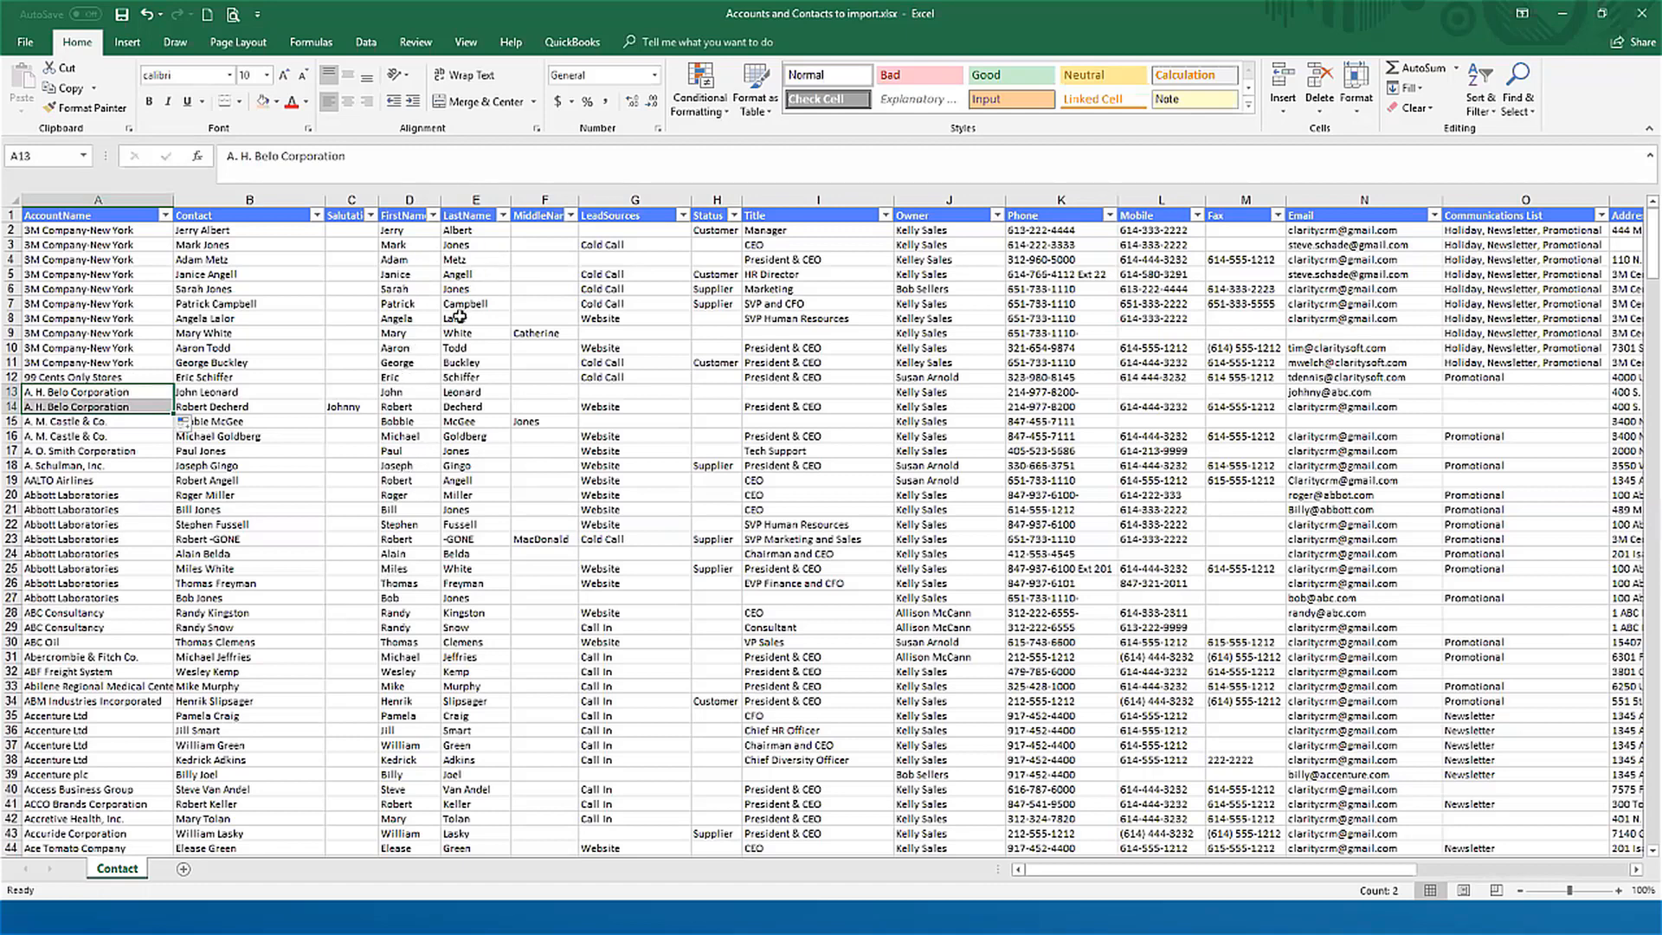
pyautogui.click(404, 301)
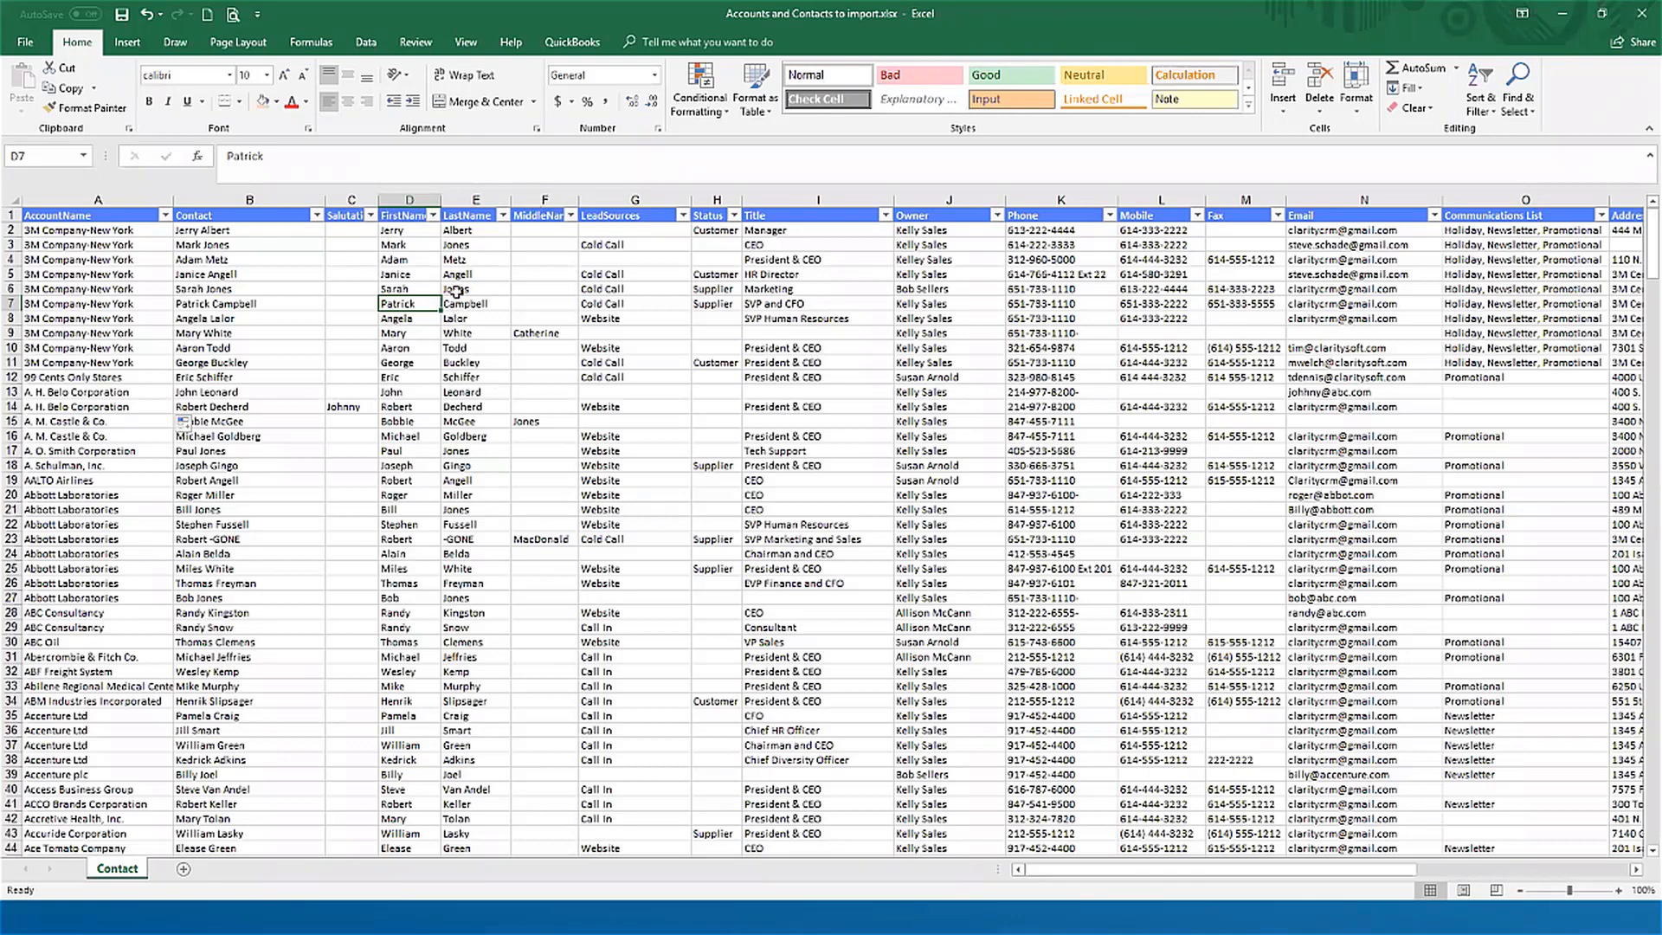
# Step: Examine the contact names in B2:B13, the available data tools, and the address columns through ZipCode
pyautogui.hotkey('alt', 'Tab')
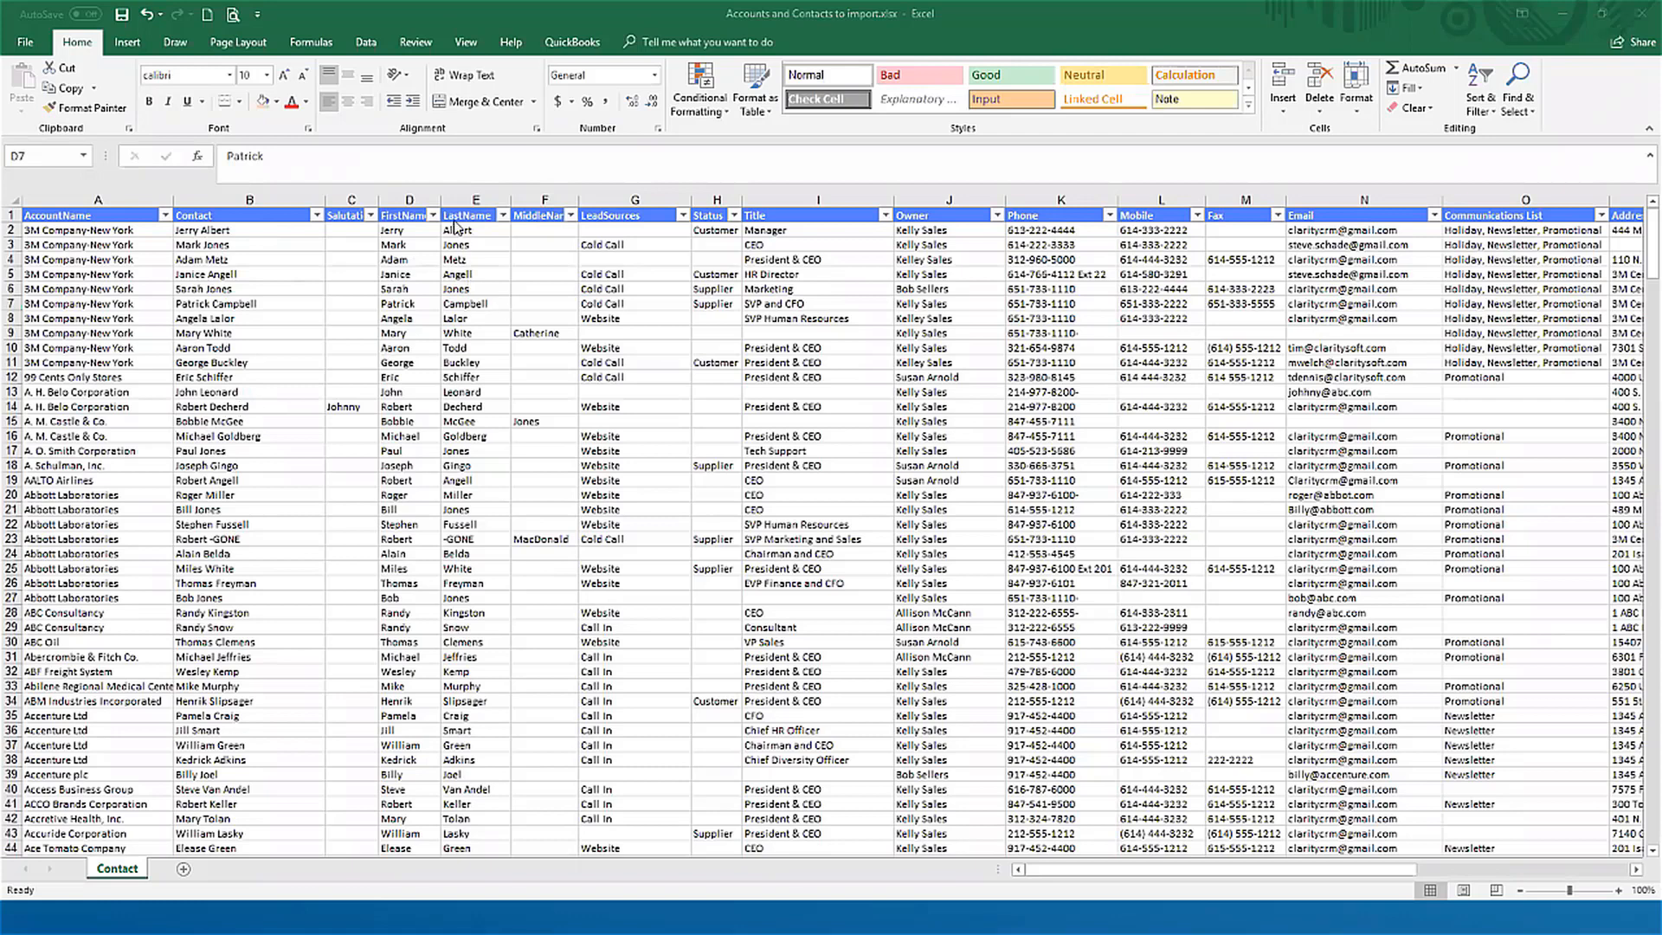
pyautogui.moveTo(260, 230); pyautogui.dragTo(260, 389)
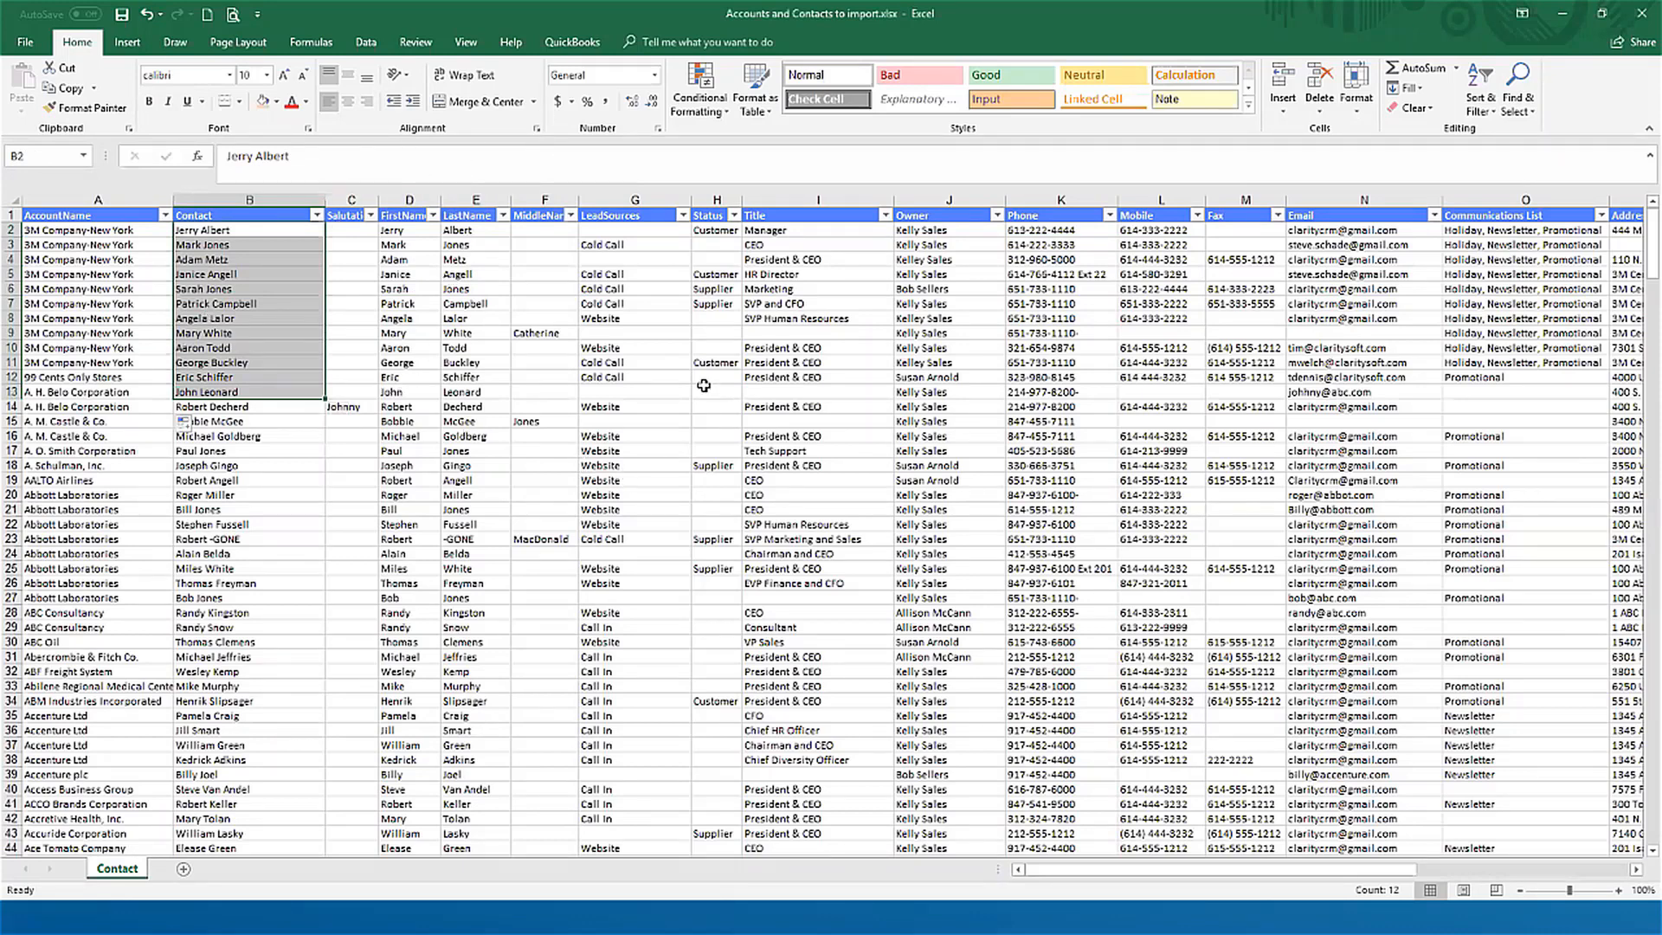
pyautogui.click(367, 43)
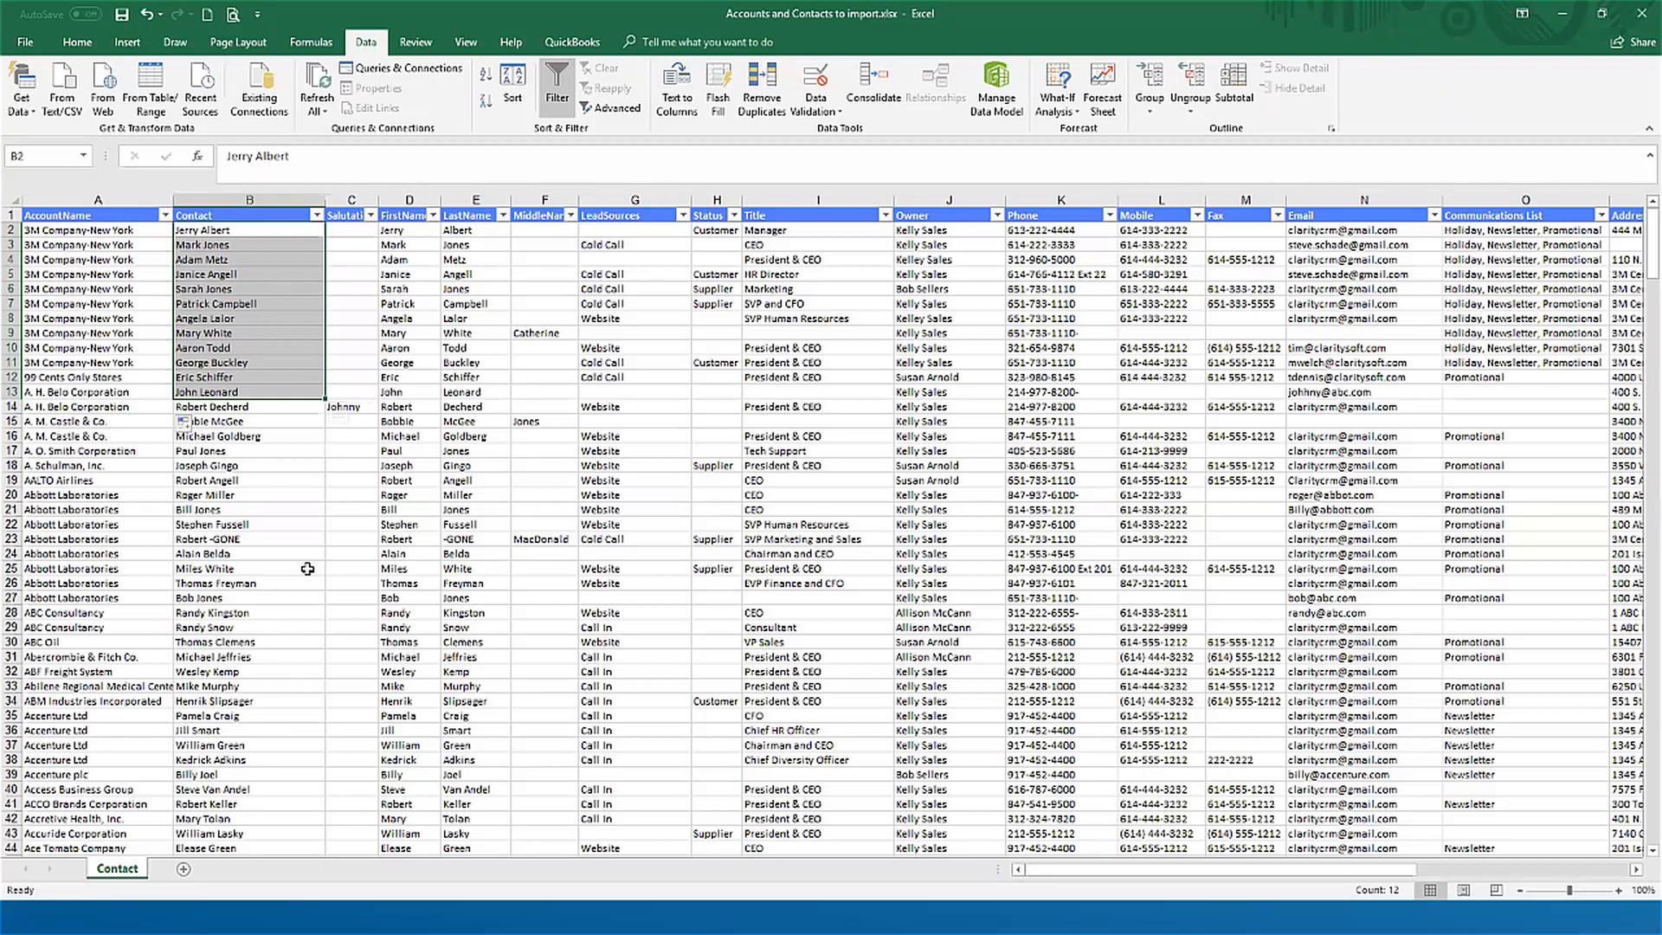
pyautogui.click(276, 301)
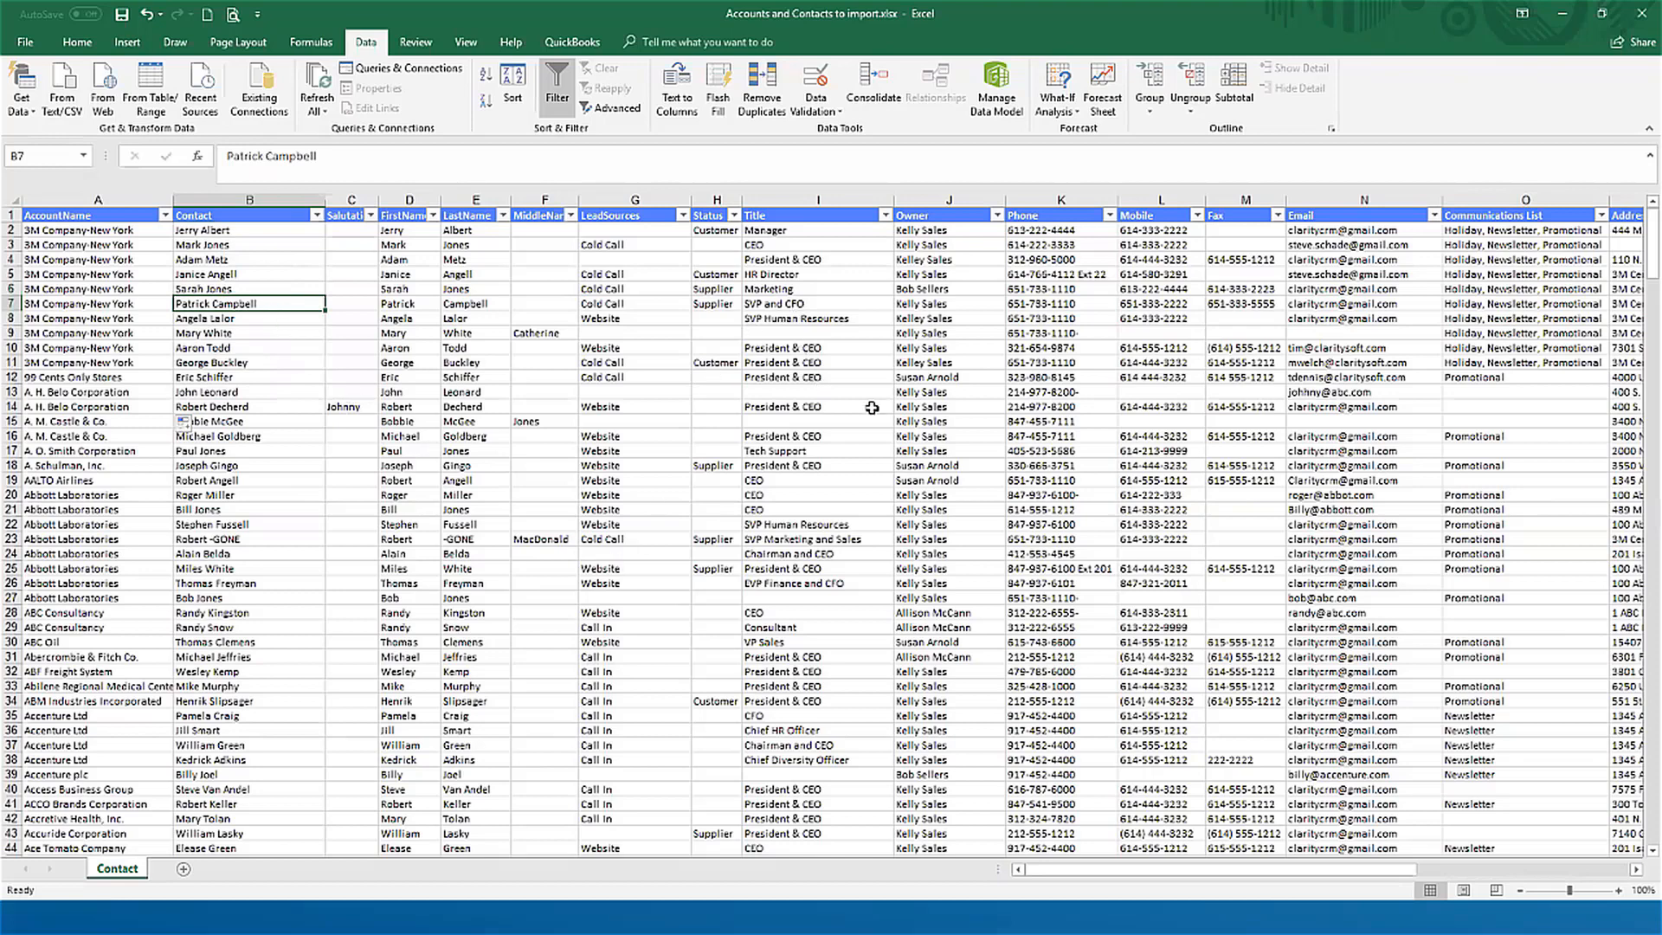
pyautogui.click(1476, 411)
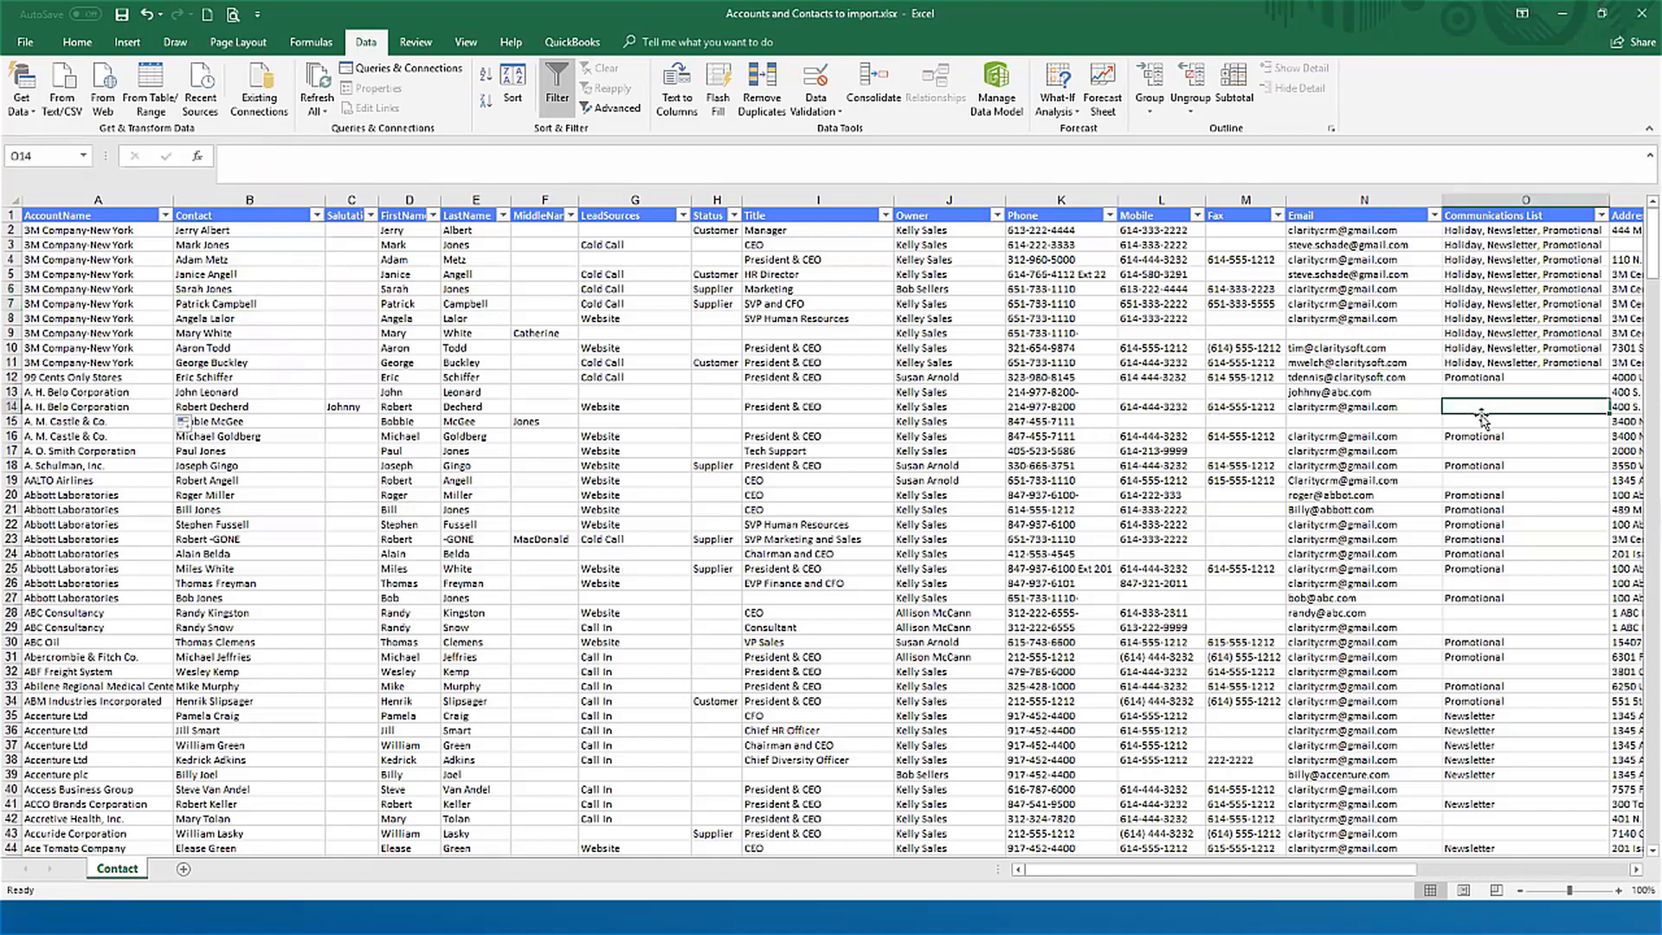
pyautogui.press('Right')
pyautogui.press('Right')
pyautogui.press('Right')
pyautogui.press('Right')
pyautogui.press('Right')
pyautogui.press('Right')
pyautogui.press('Right')
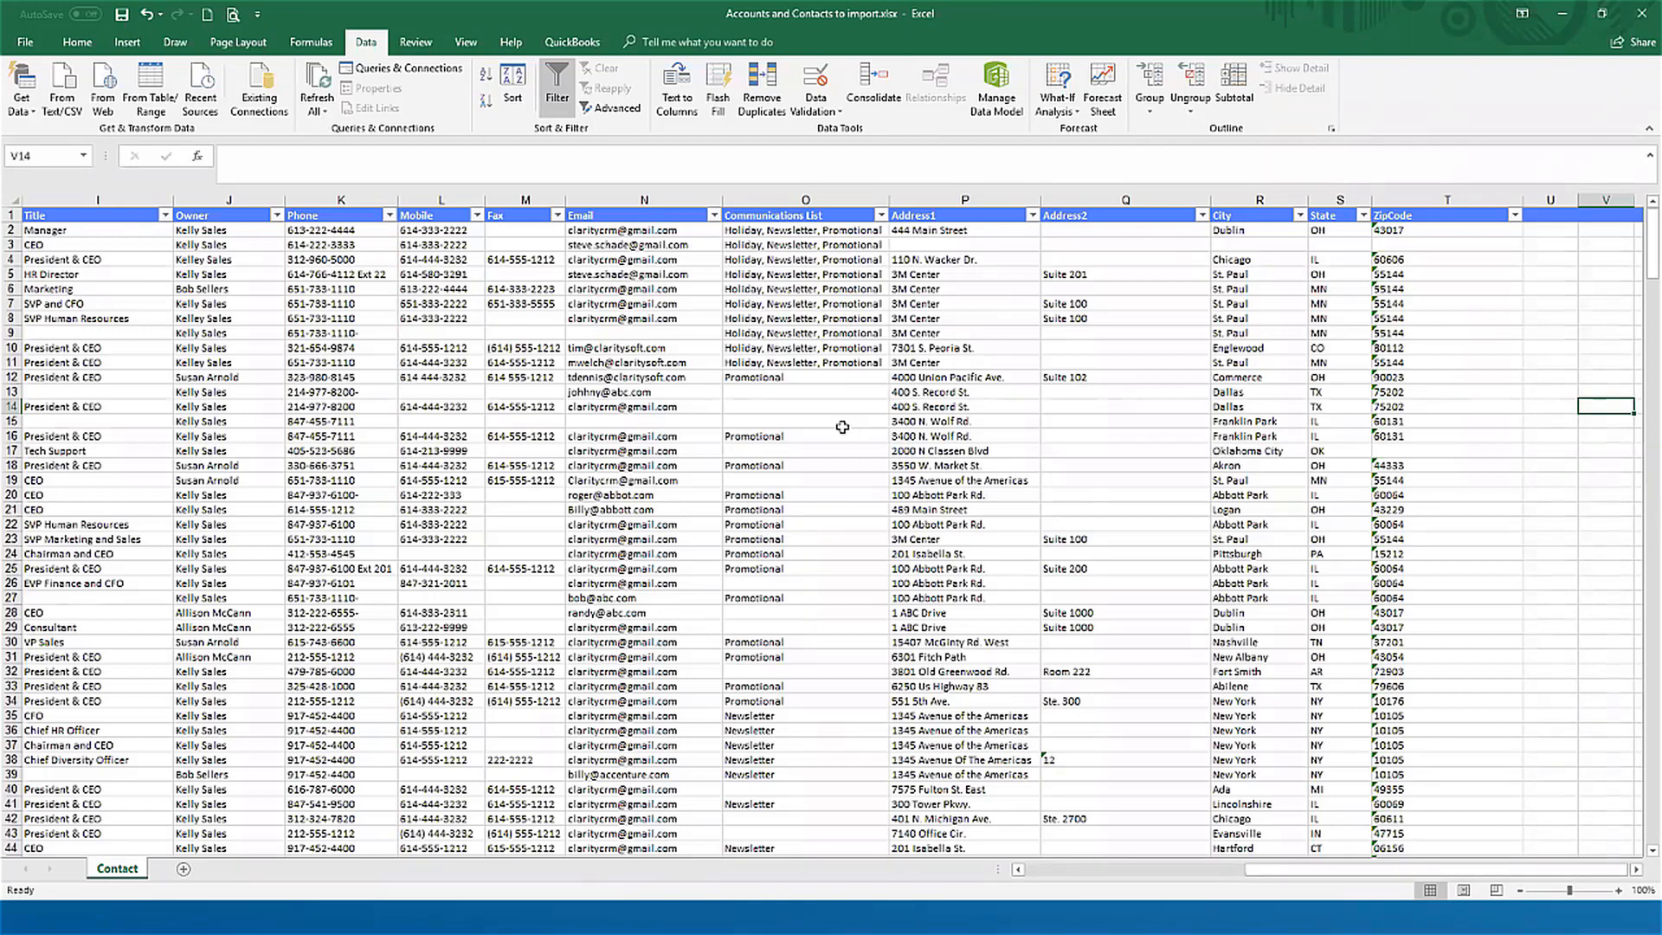
# Step: Switch to Claritysoft in the browser and open its Support Portal
pyautogui.hotkey('alt', 'Tab')
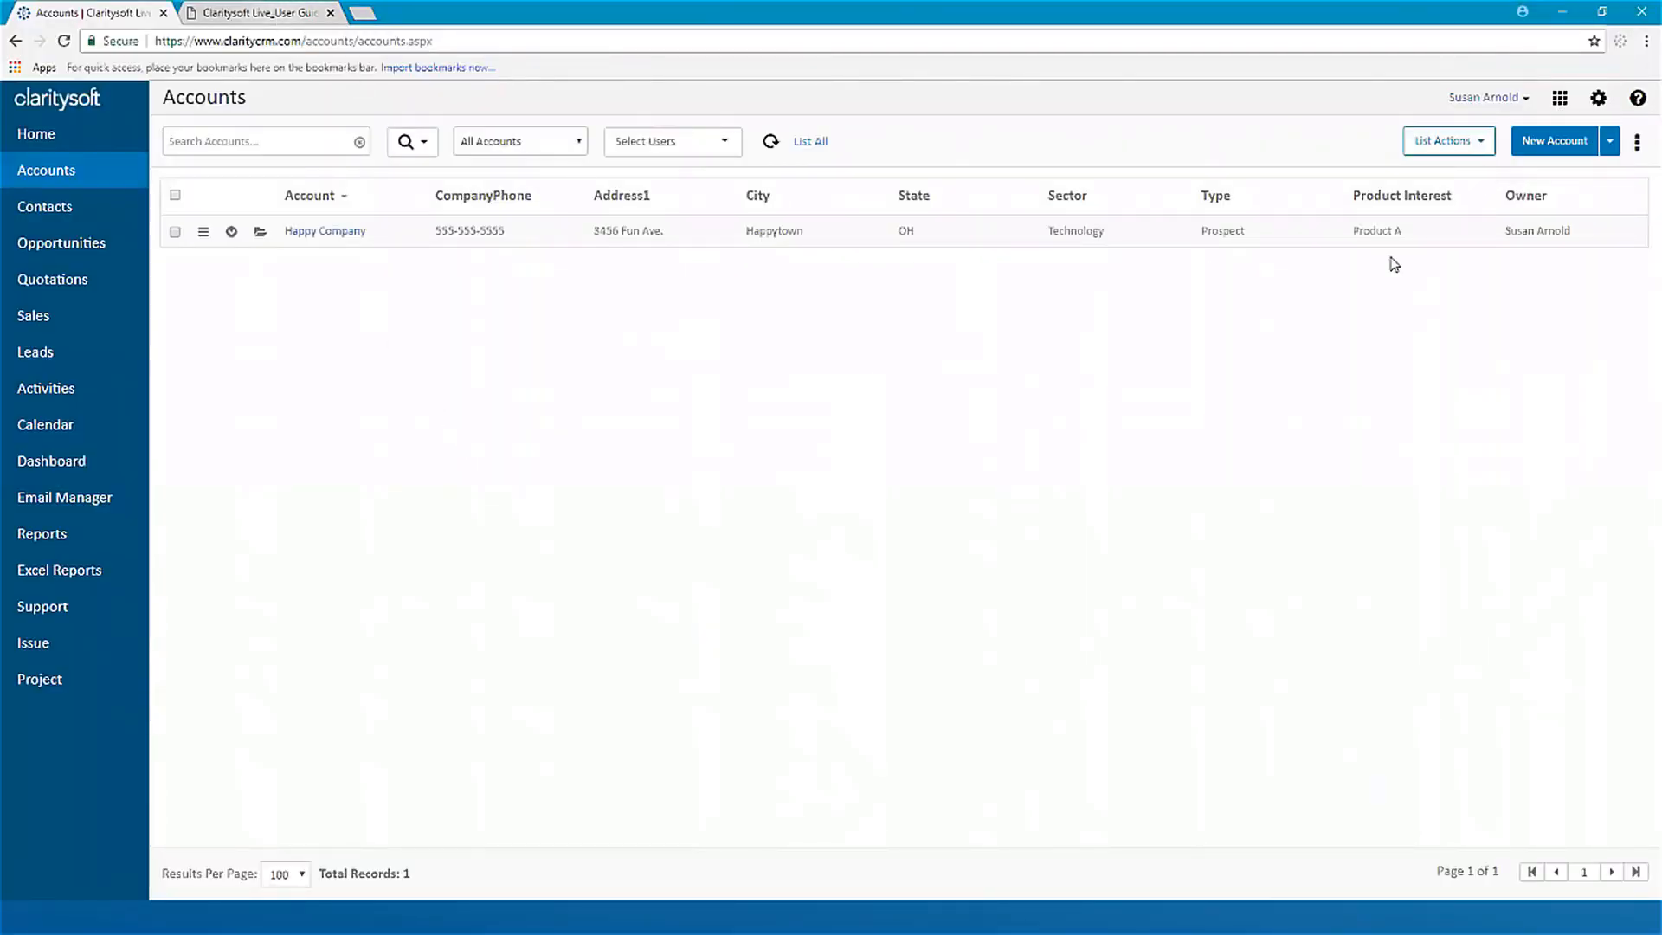
pyautogui.click(1638, 101)
pyautogui.click(1522, 133)
# Step: Search the Support Portal for "import" and open the Import Records article
pyautogui.click(642, 342)
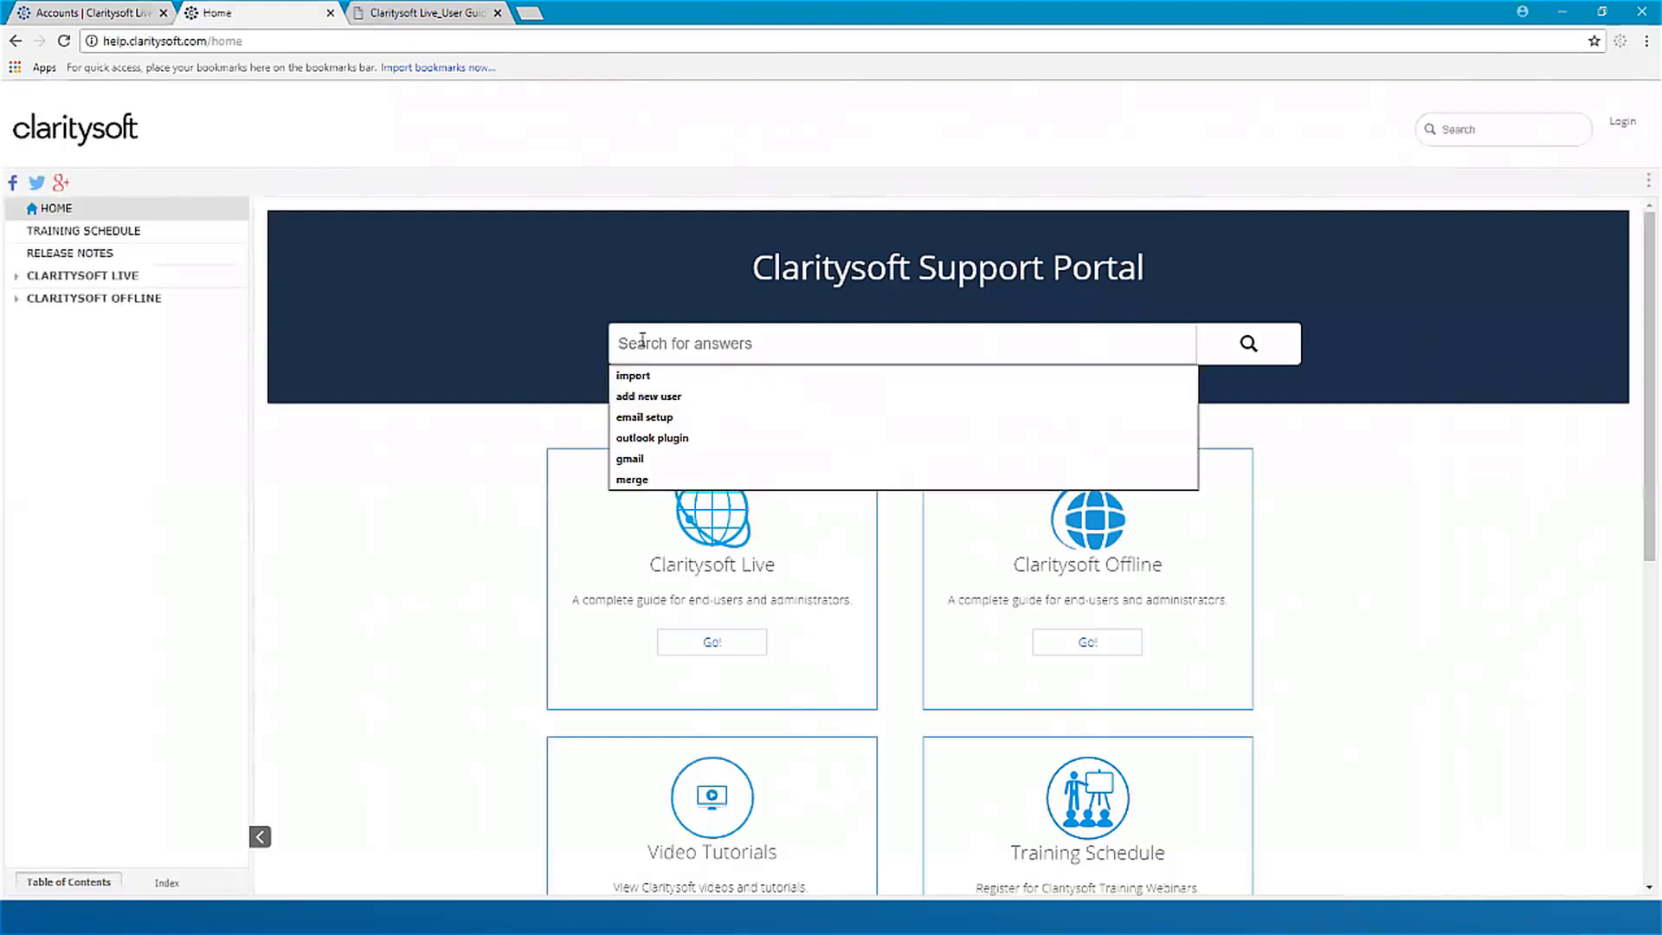
pyautogui.write('import')
pyautogui.press('Return')
pyautogui.click(359, 325)
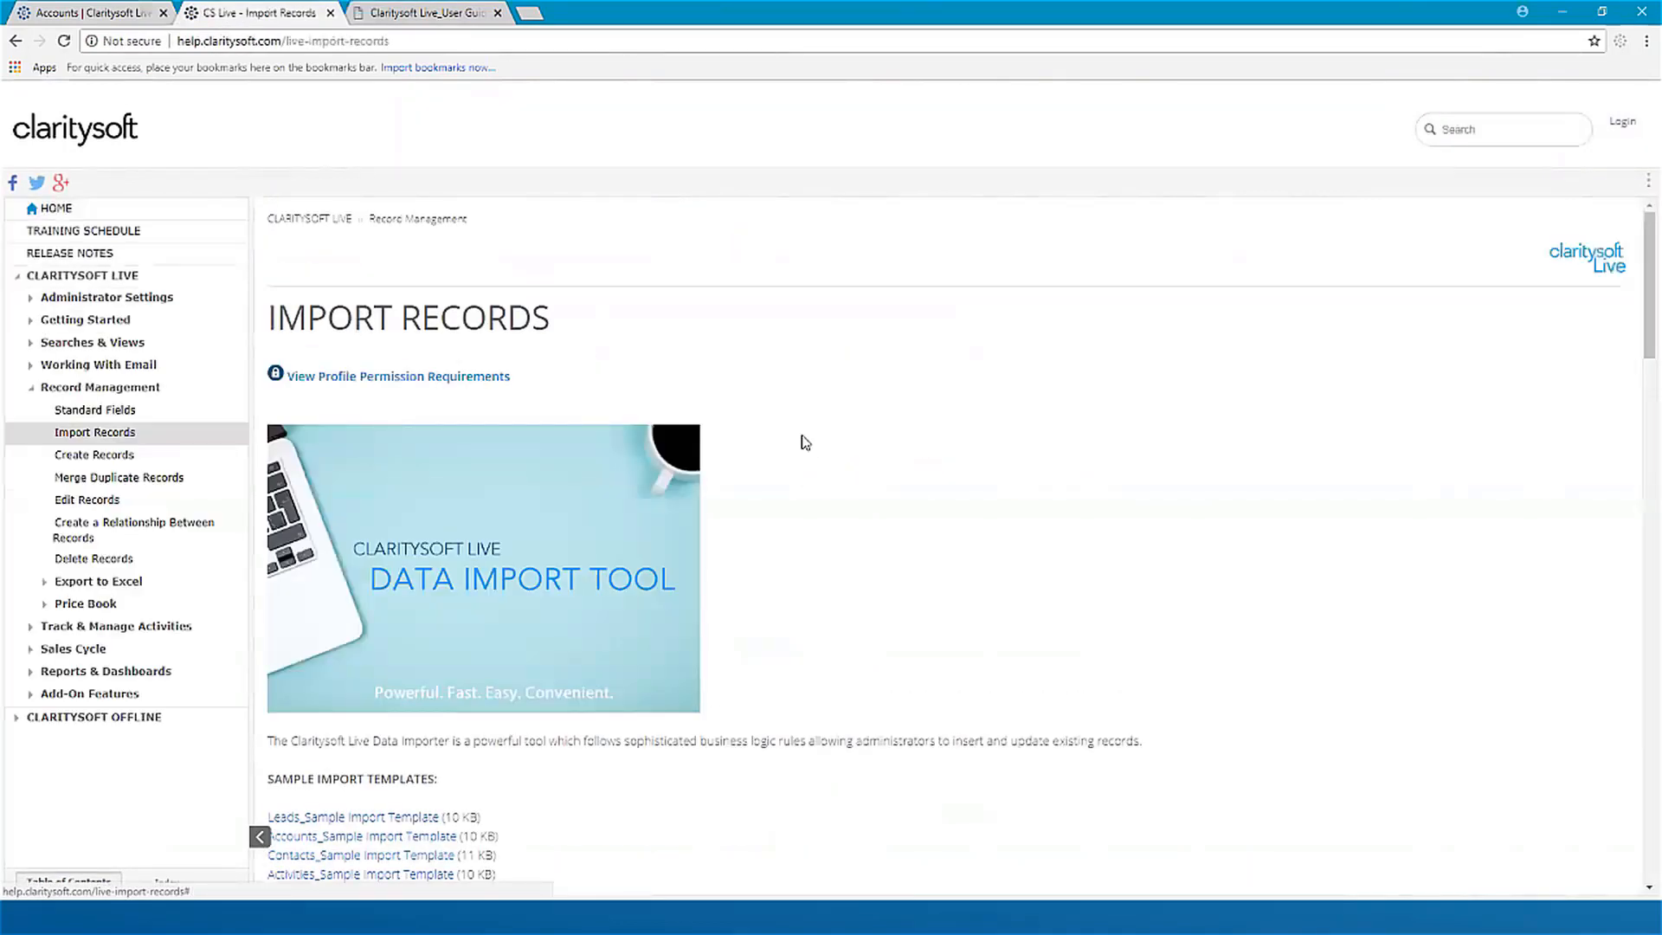
# Step: Download the Contacts_Sample Import Template from the sample import templates list and open it in Excel
pyautogui.scroll(-4, 805, 459)
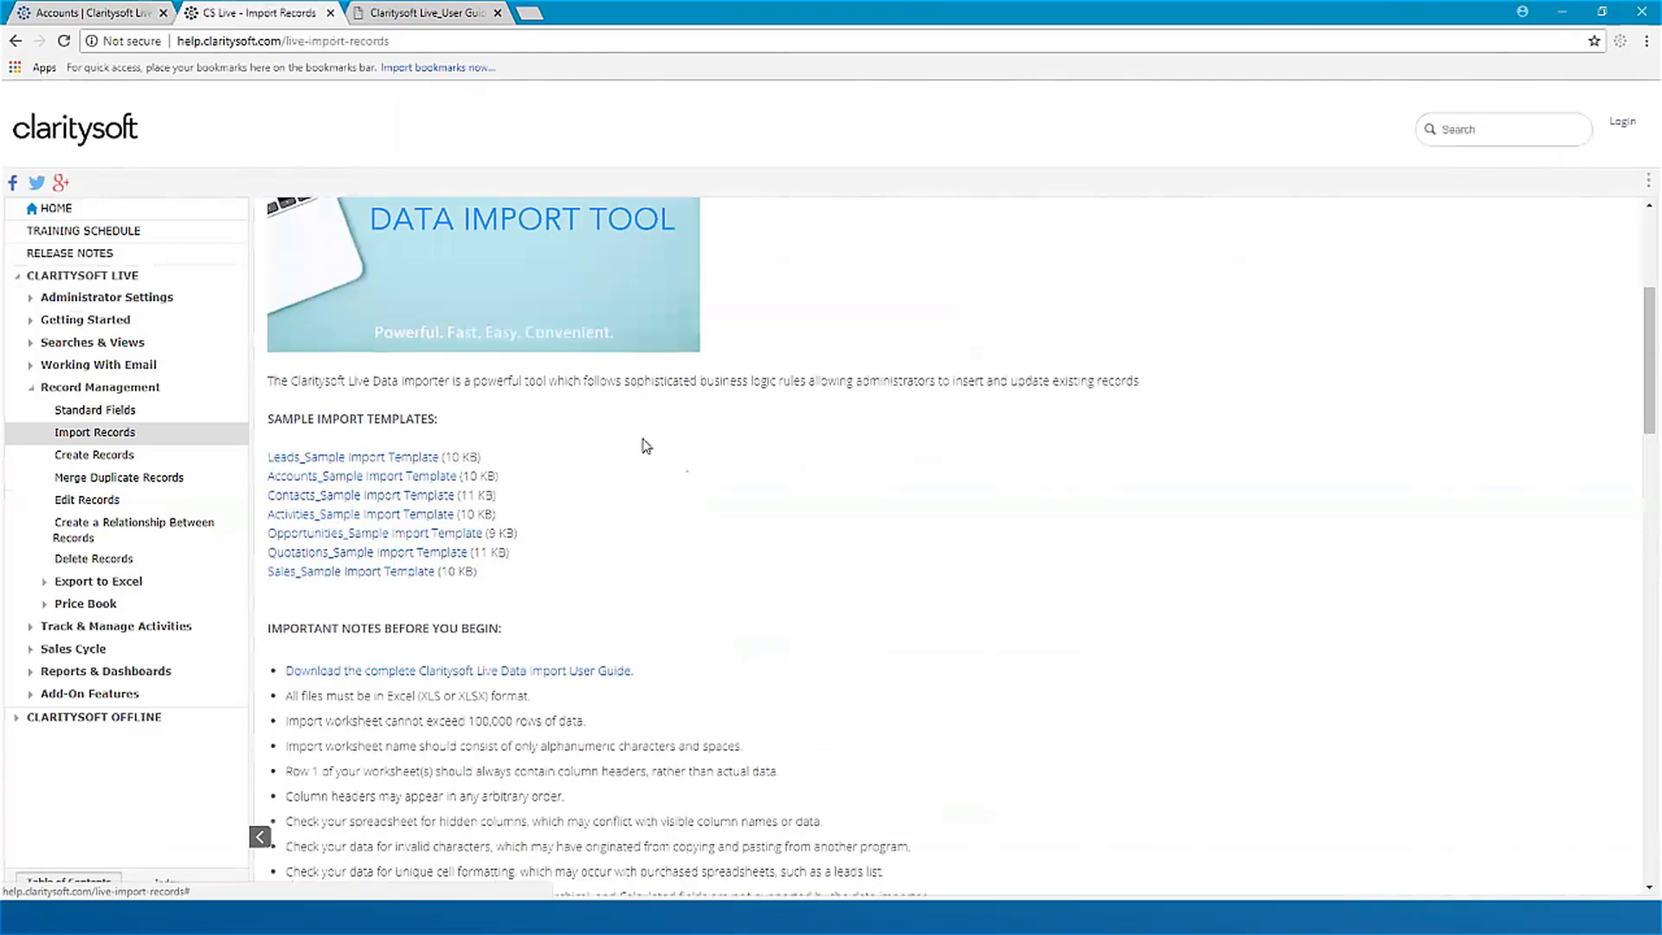
pyautogui.scroll(-3, 646, 445)
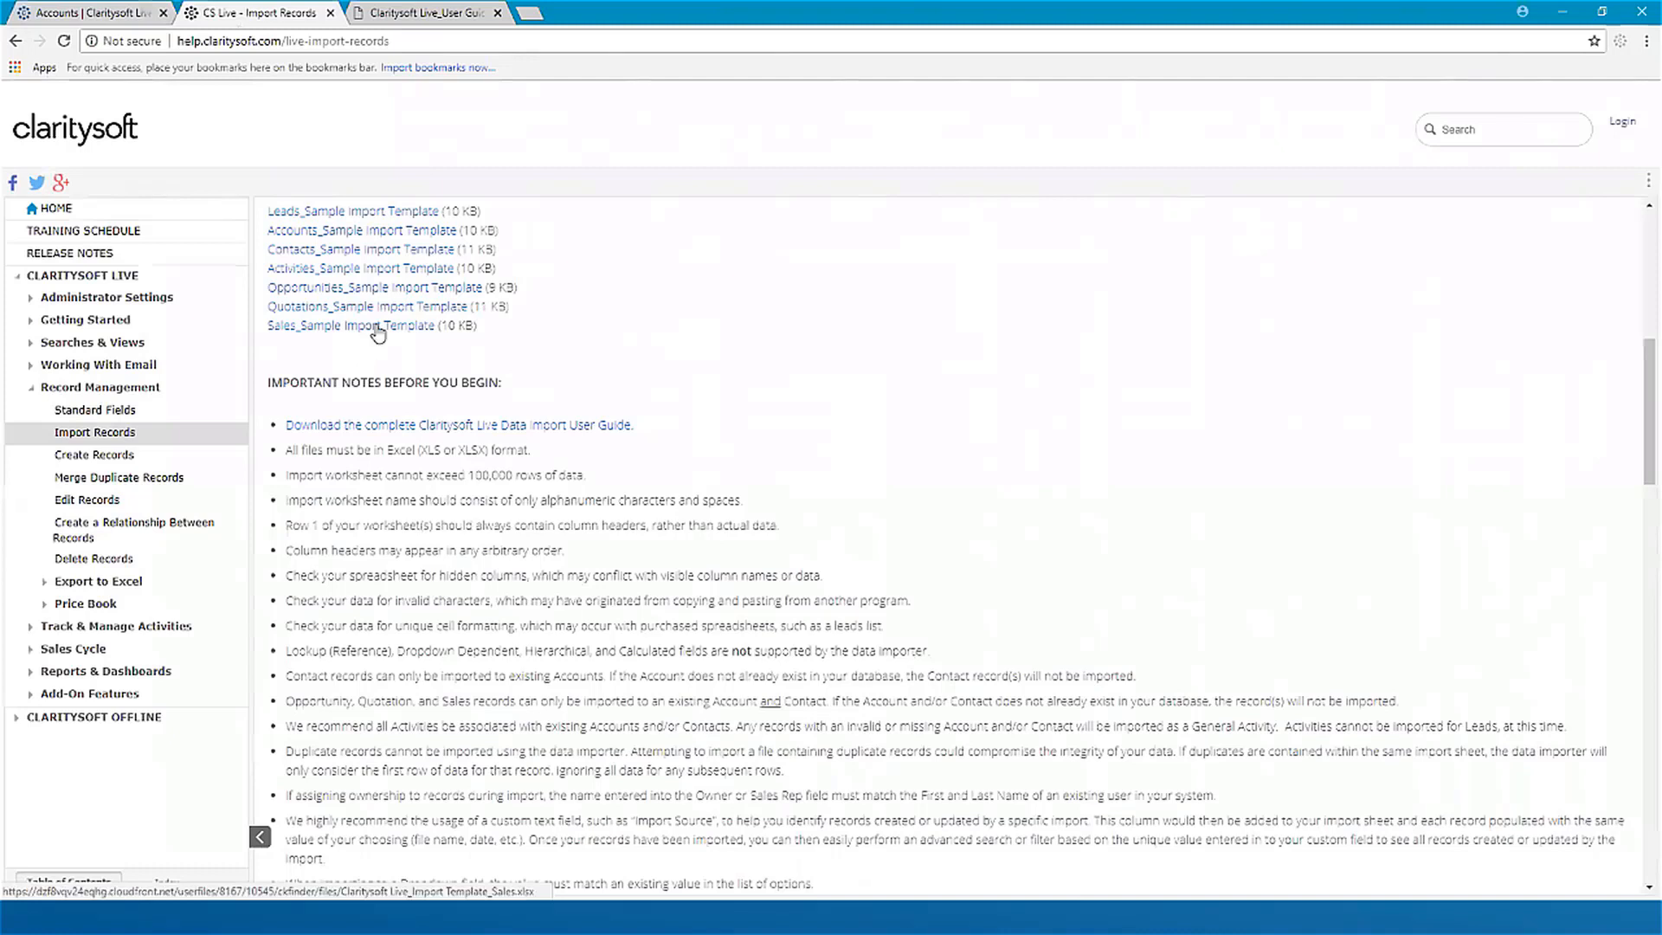
pyautogui.click(338, 255)
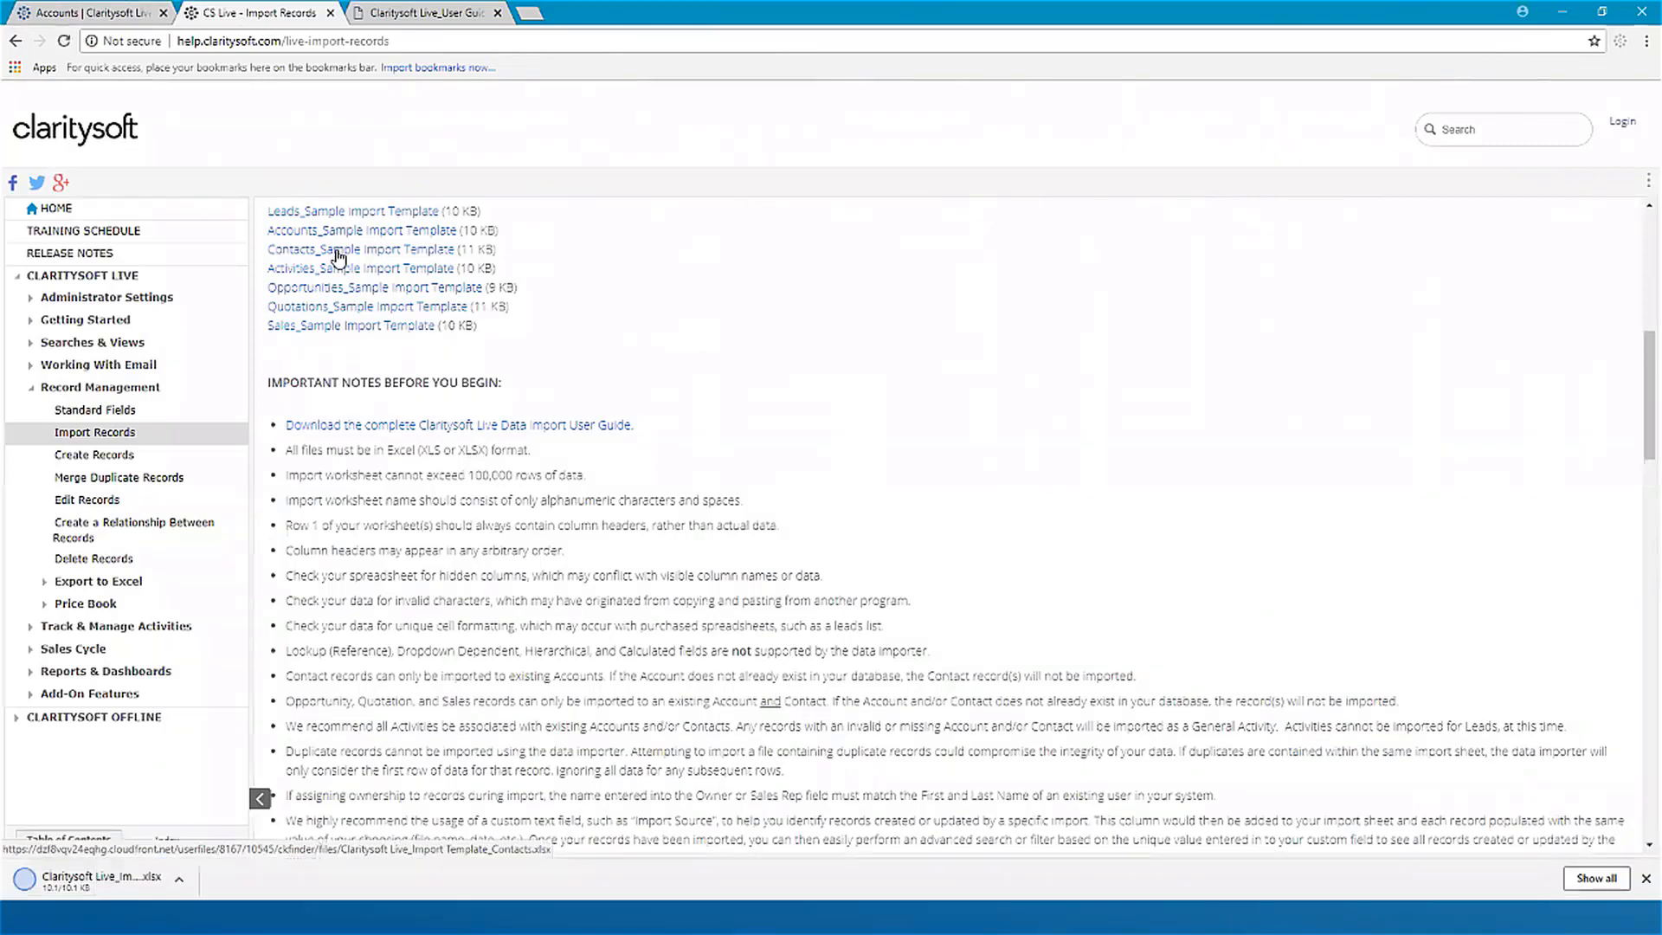
pyautogui.click(102, 881)
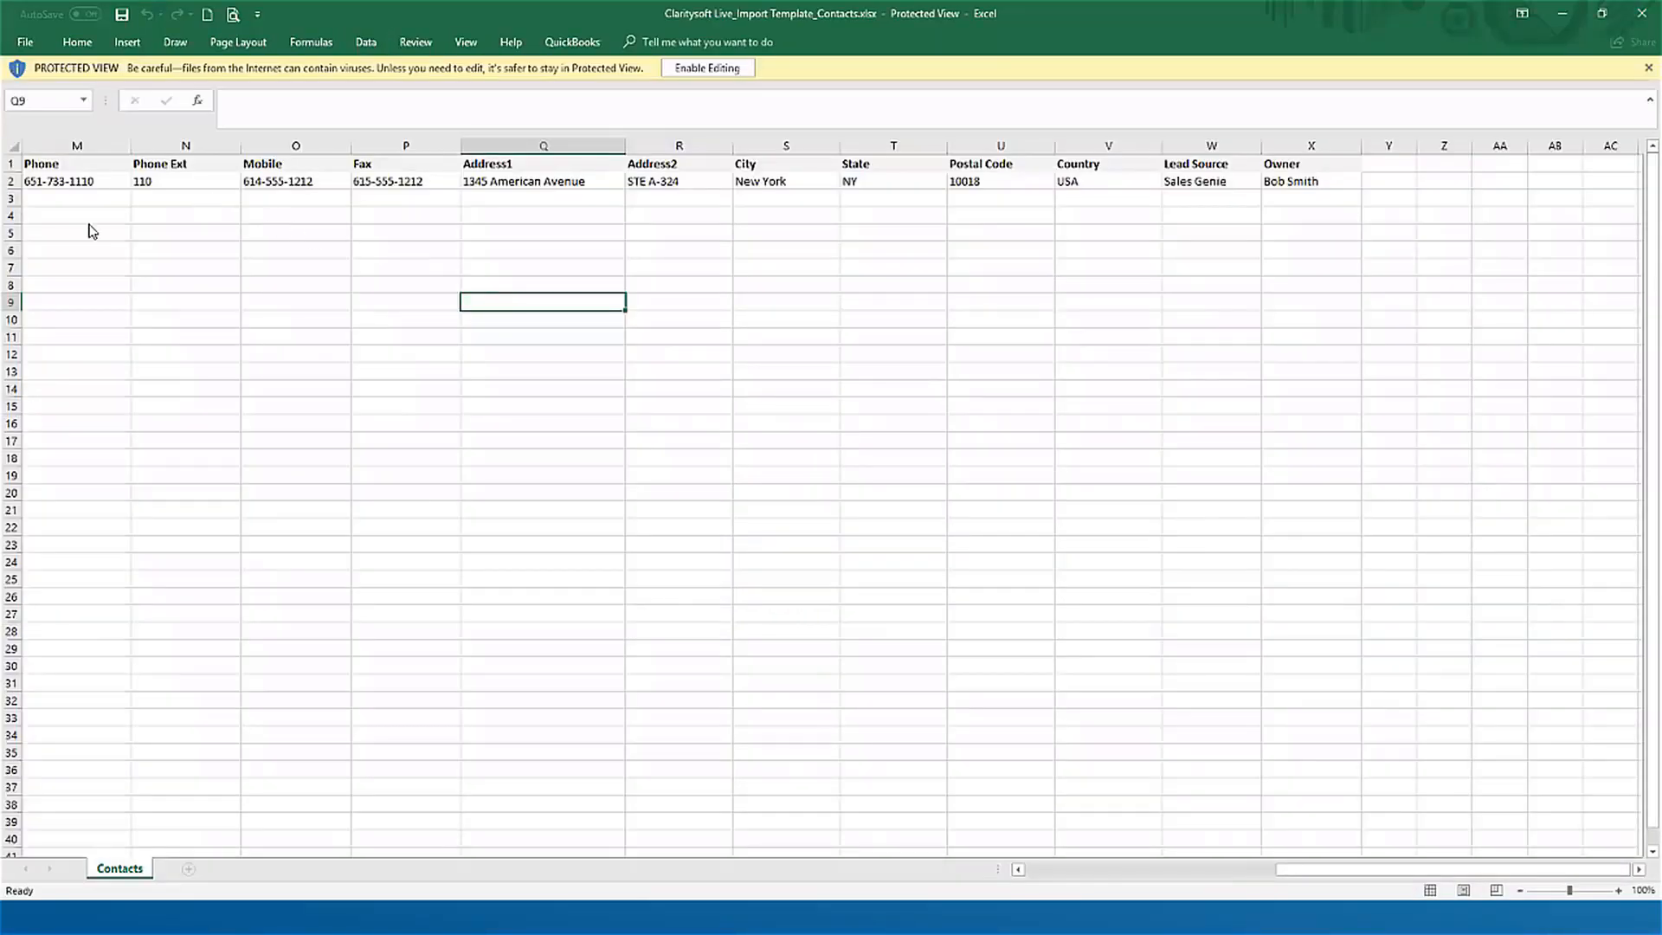
# Step: Examine the start of the contacts template, beginning with the sample record's Account Name
pyautogui.click(85, 232)
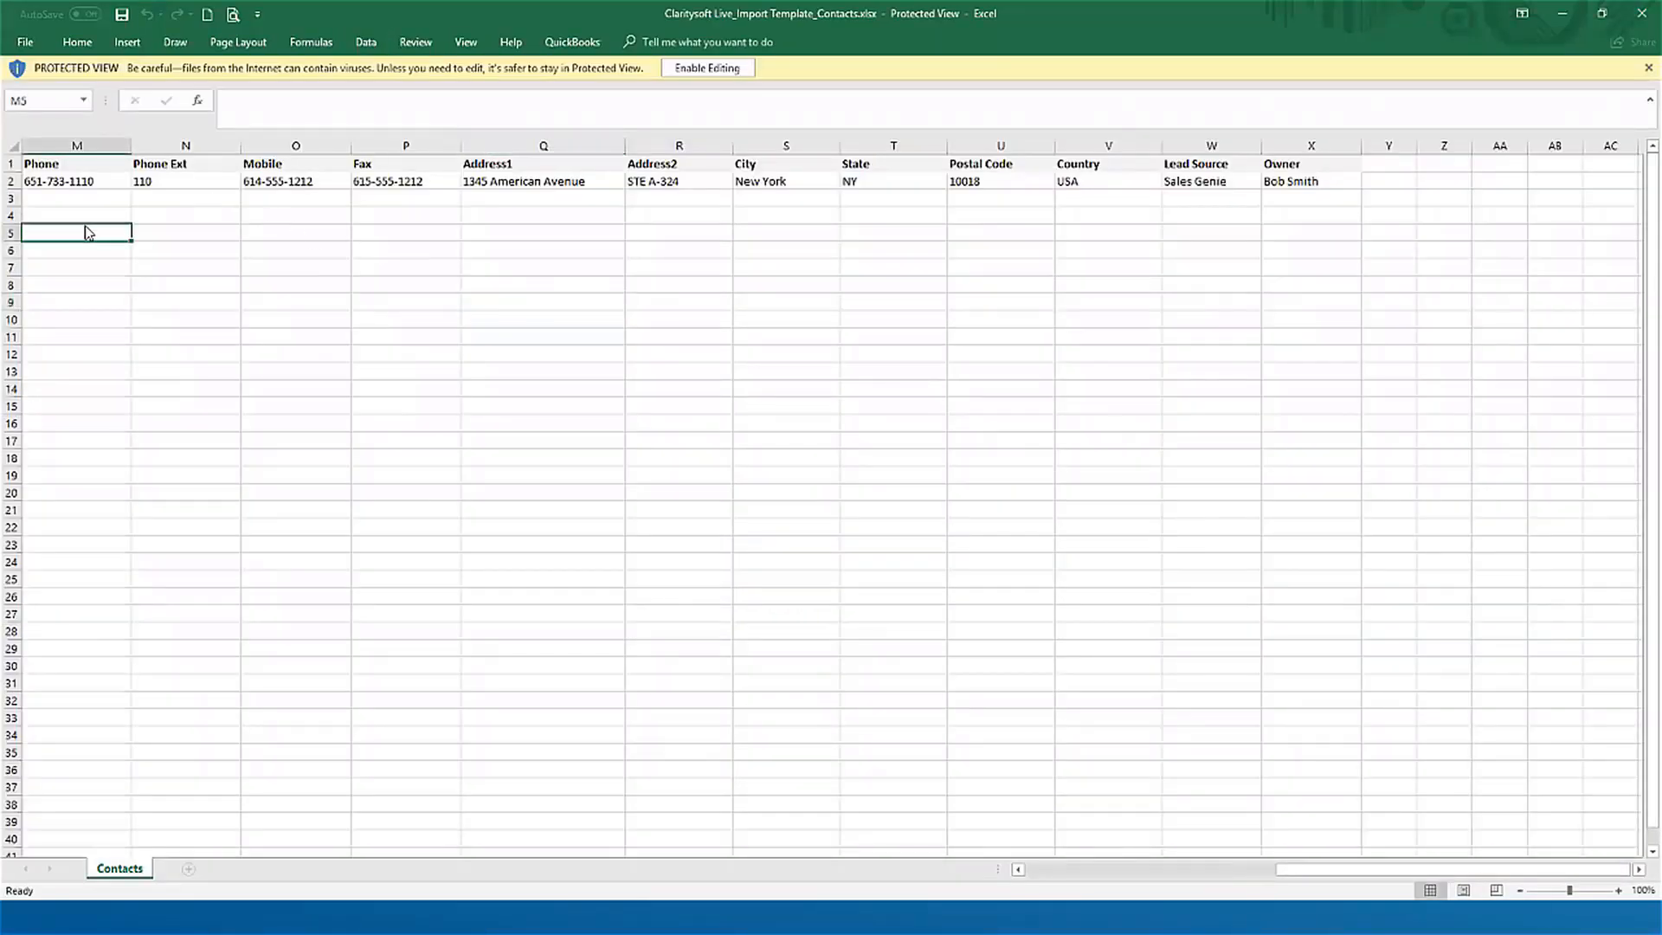
pyautogui.press('Left')
pyautogui.press('Left')
pyautogui.press('Left')
pyautogui.press('Left')
pyautogui.press('Left')
pyautogui.press('Left')
pyautogui.press('Left')
pyautogui.press('Left')
pyautogui.press('Left')
pyautogui.press('Left')
pyautogui.press('Left')
pyautogui.press('Left')
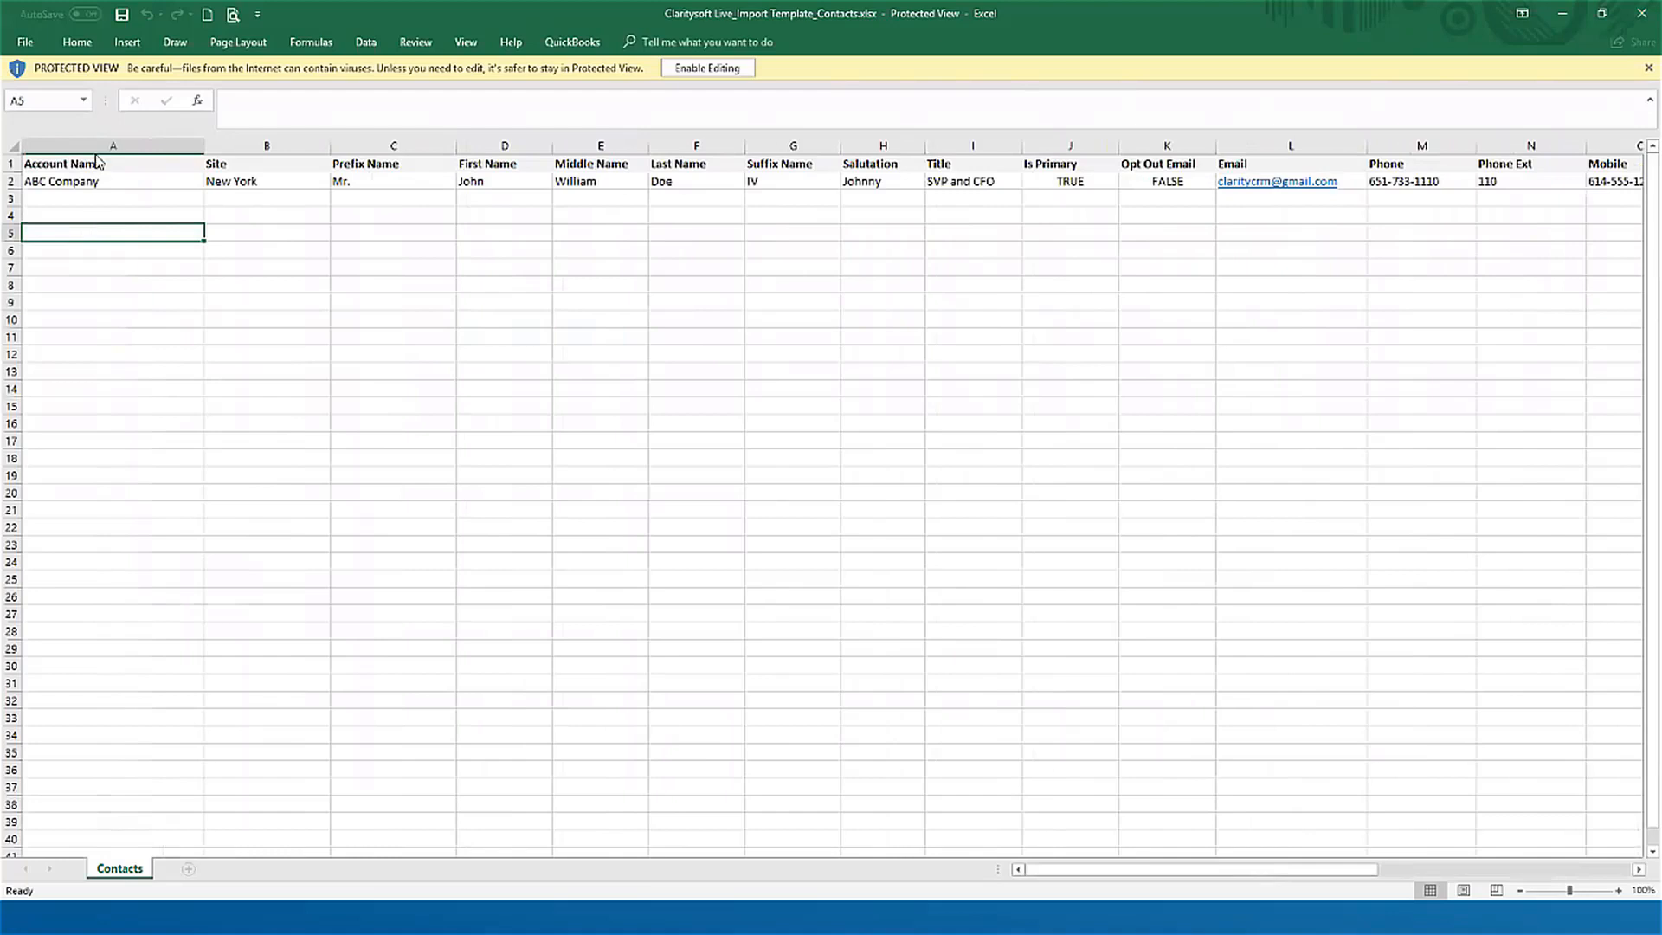
pyautogui.click(109, 180)
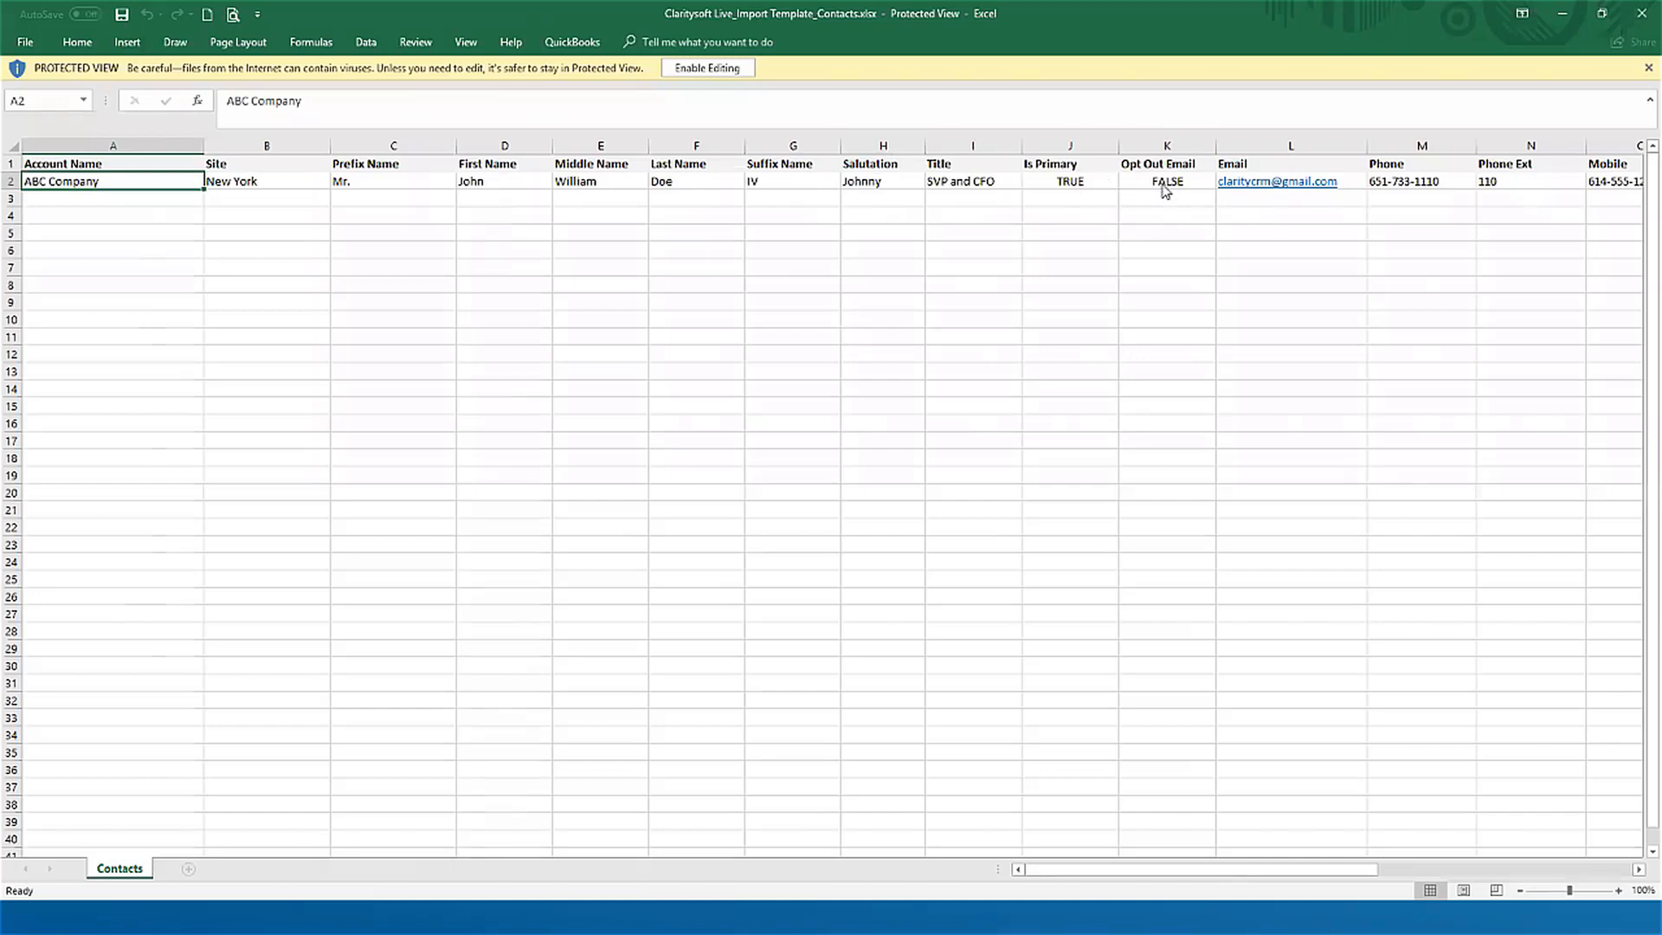
# Step: Examine the template's sample values in the columns from Email through Owner
pyautogui.click(1351, 214)
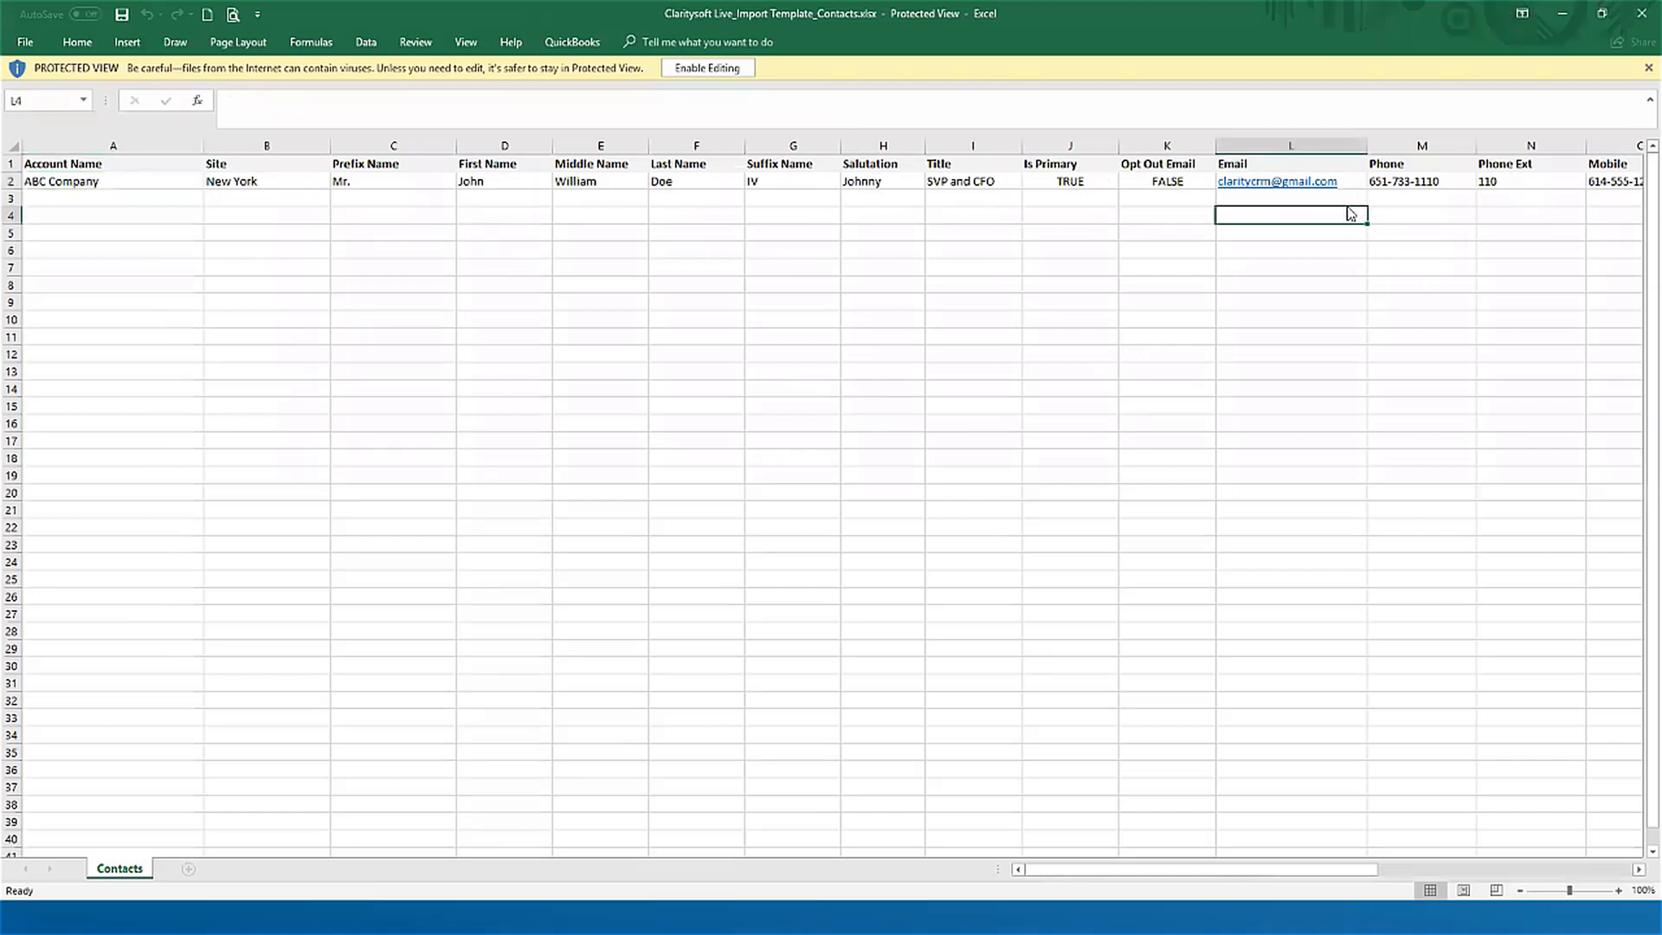
pyautogui.press('Right')
pyautogui.press('Right')
pyautogui.press('Right')
pyautogui.press('Right')
pyautogui.press('Right')
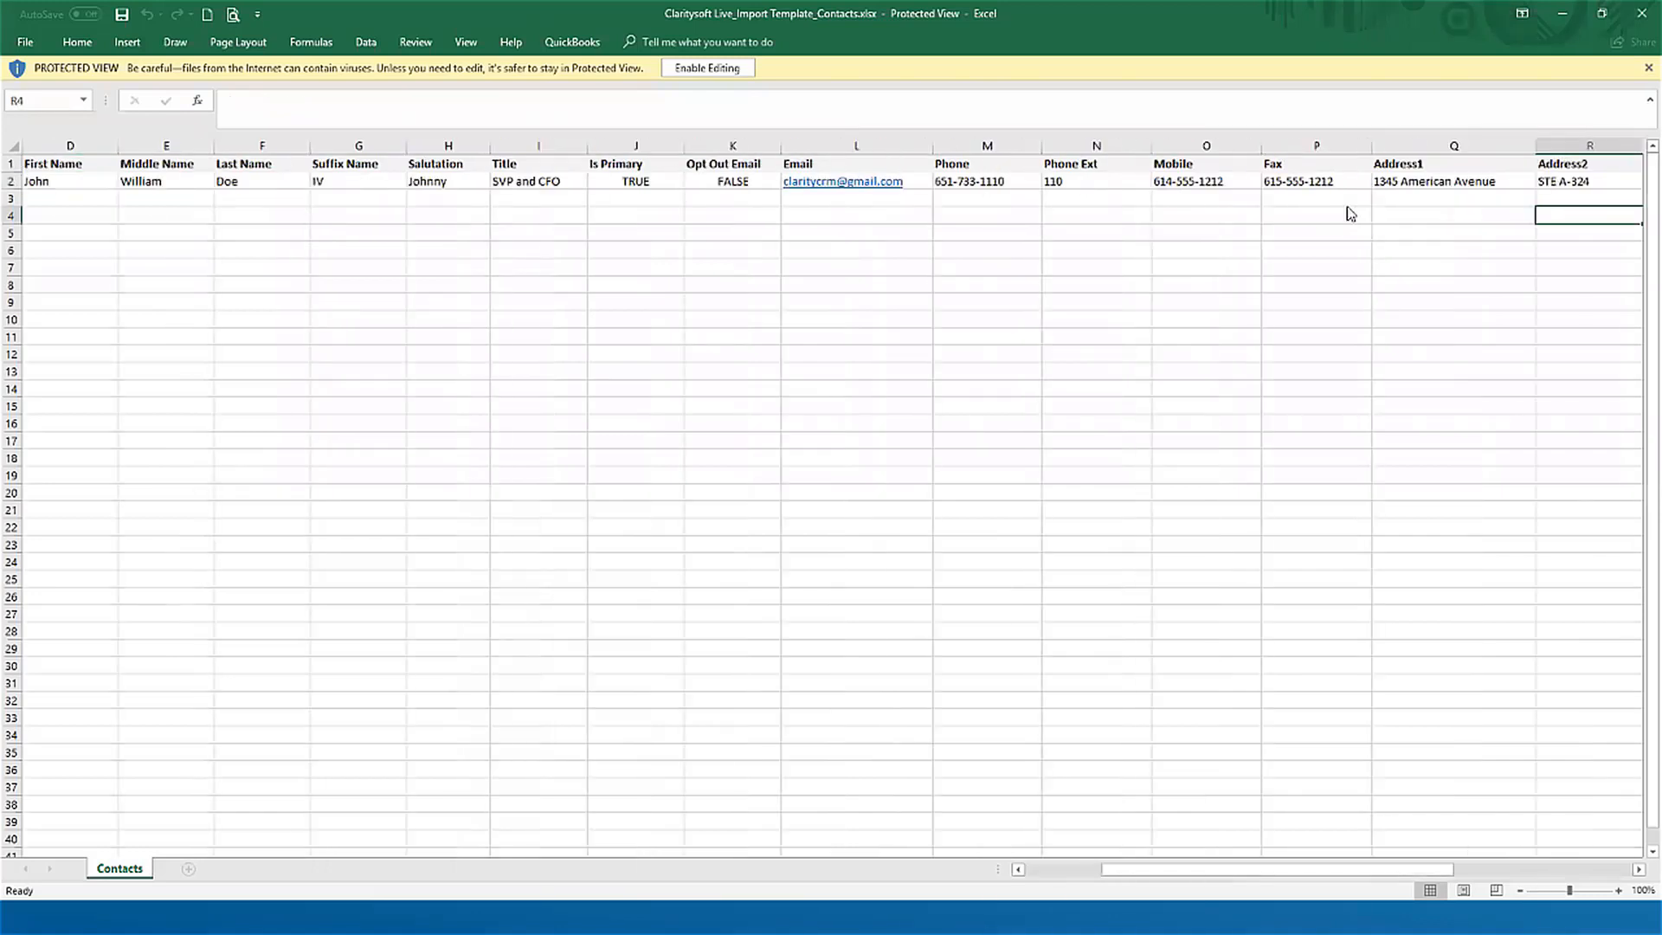
pyautogui.press('Right')
pyautogui.press('Right')
pyautogui.press('Right')
pyautogui.press('Right')
pyautogui.press('Right')
pyautogui.press('Right')
pyautogui.press('Right')
pyautogui.press('Right')
pyautogui.press('Right')
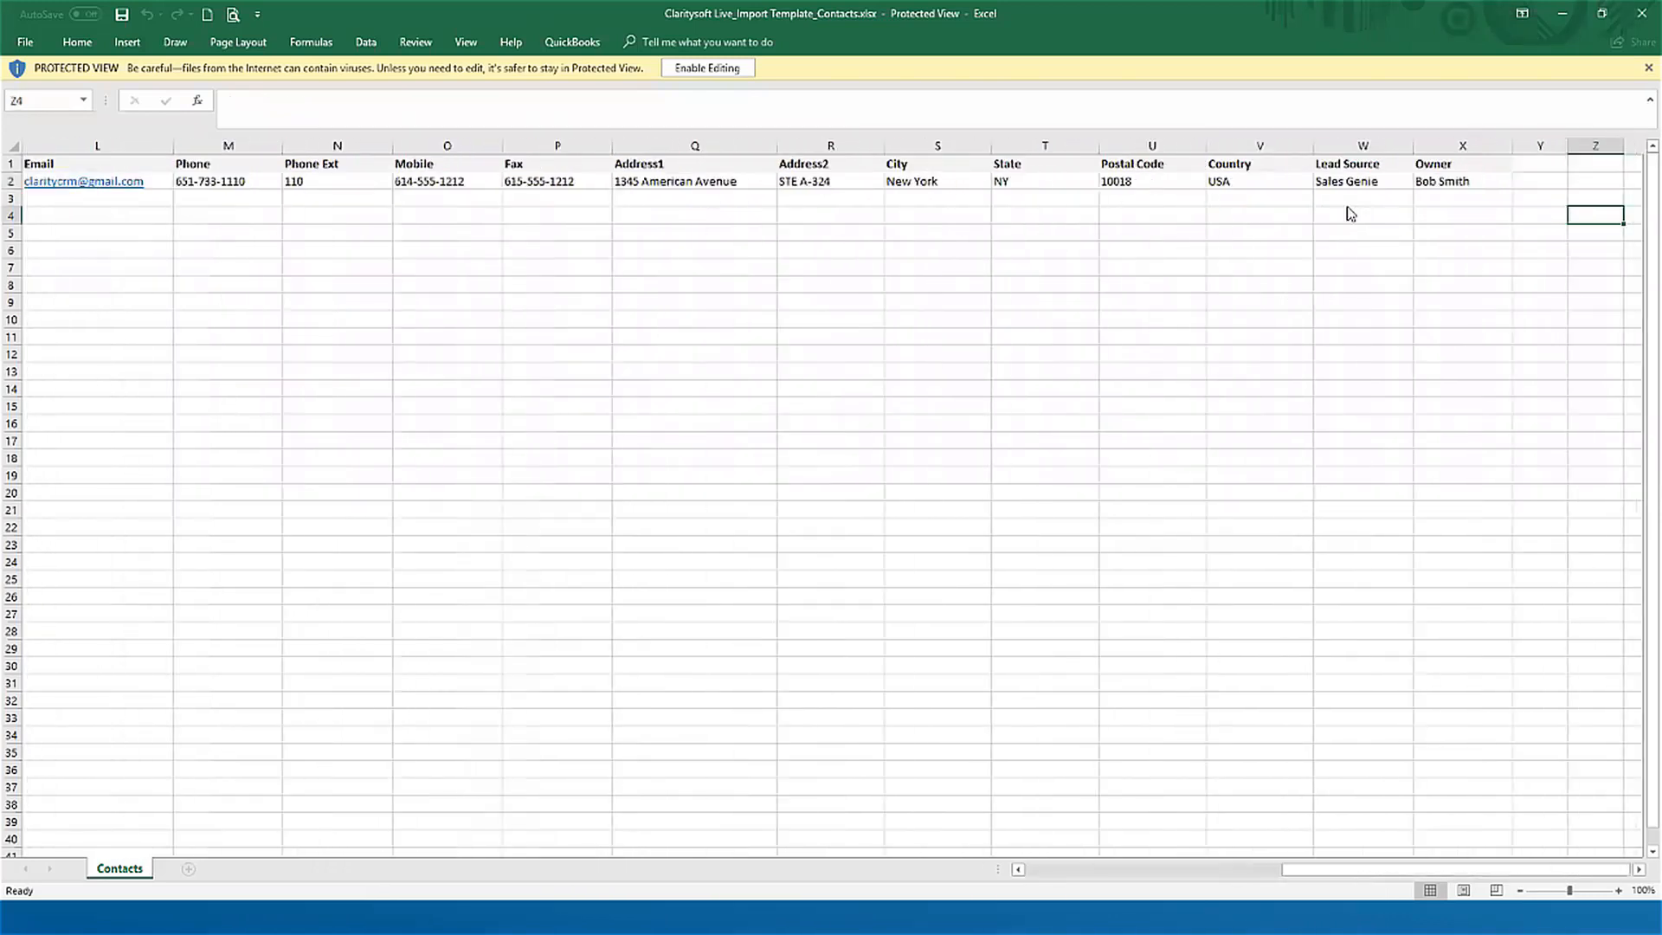
pyautogui.press('Left')
pyautogui.press('Left')
pyautogui.press('Left')
pyautogui.press('Left')
pyautogui.press('Left')
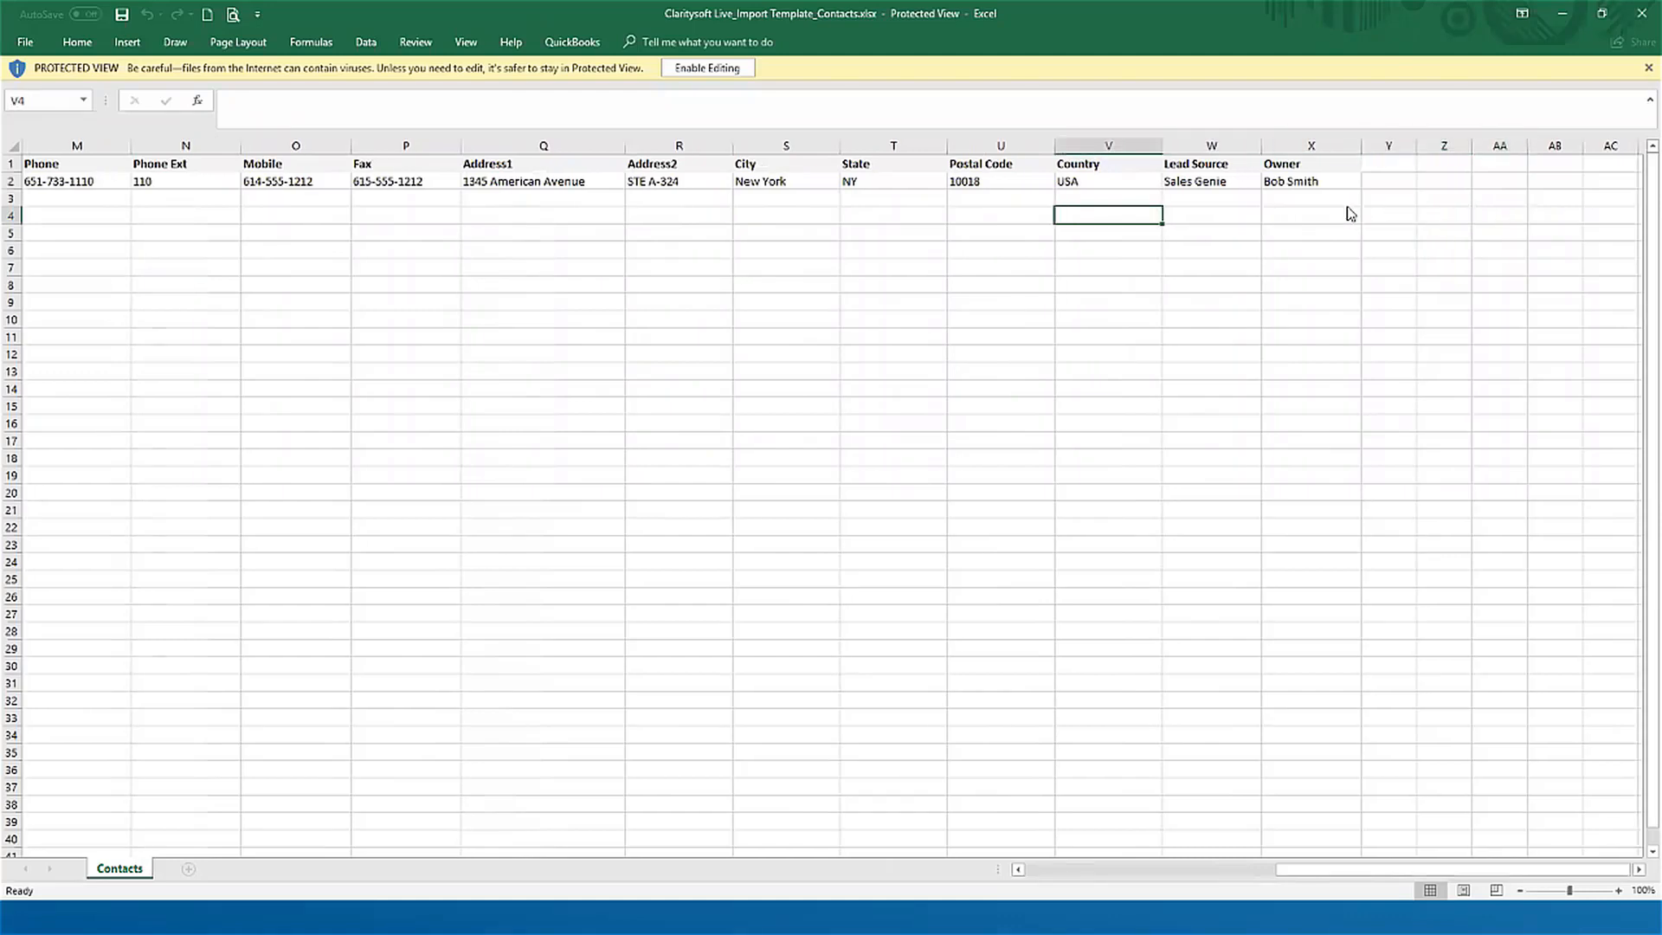
pyautogui.press('Left')
pyautogui.press('Left')
pyautogui.press('Left')
pyautogui.press('Left')
pyautogui.press('Left')
pyautogui.press('Left')
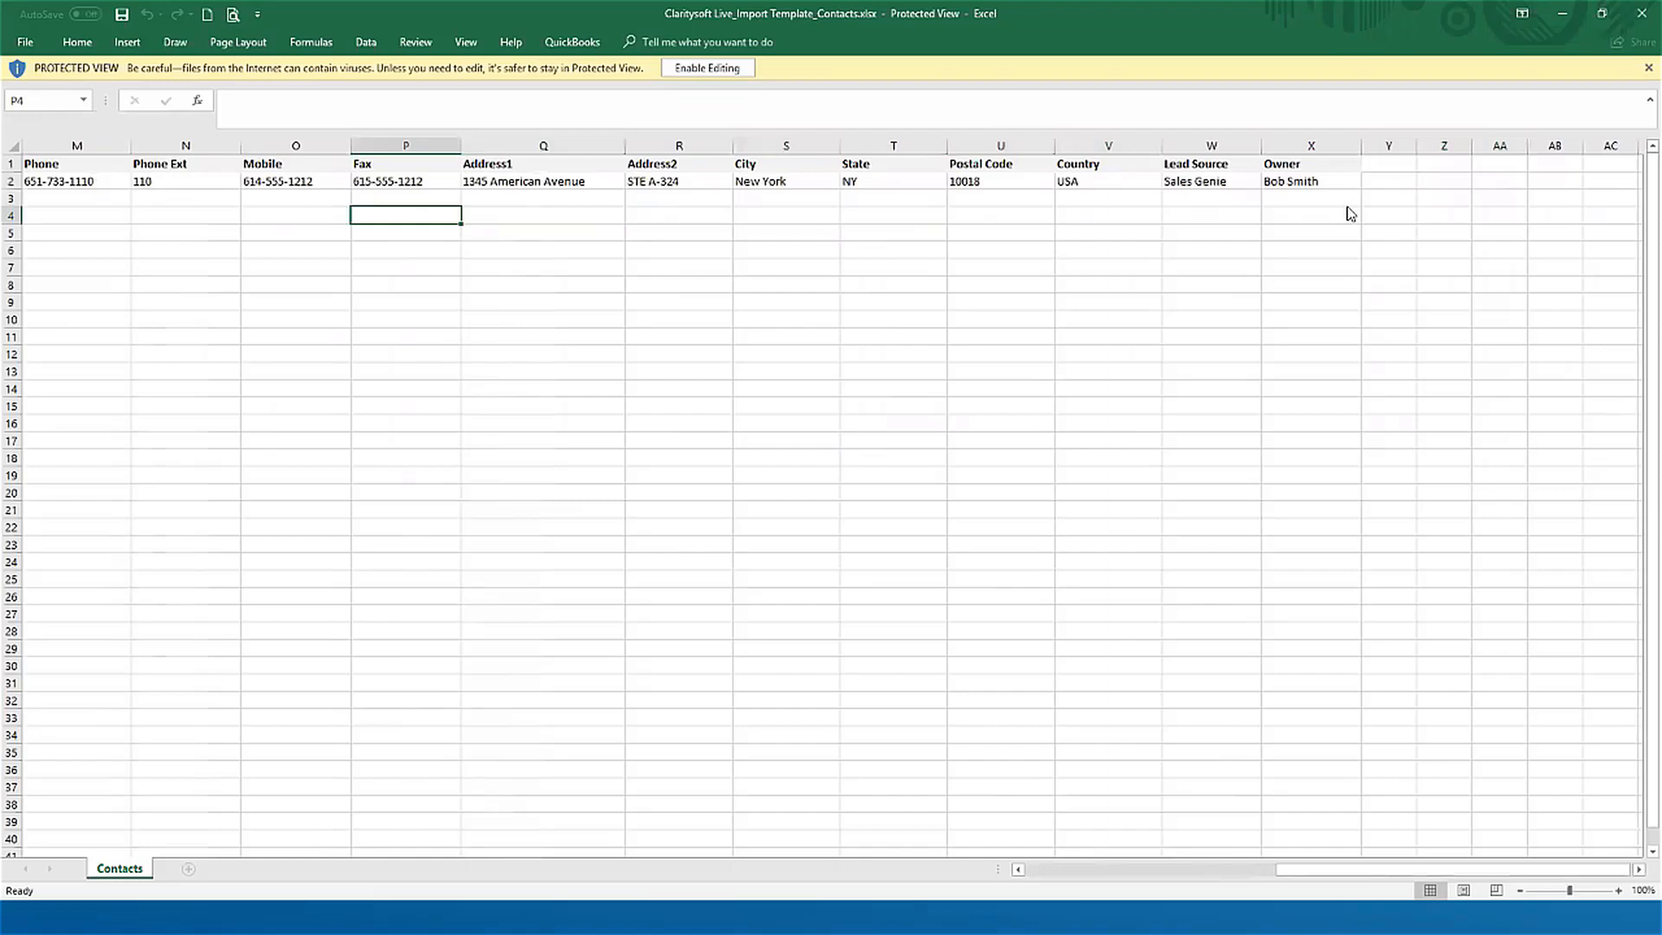
# Step: Examine the template's column headers in row 1 around the phone, fax and address fields
pyautogui.press('Left')
pyautogui.press('Left')
pyautogui.press('Left')
pyautogui.press('Left')
pyautogui.press('Left')
pyautogui.press('Left')
pyautogui.press('Up')
pyautogui.press('Up')
pyautogui.press('Up')
pyautogui.press('Right')
pyautogui.press('Right')
pyautogui.press('Right')
pyautogui.press('Right')
pyautogui.press('Right')
pyautogui.press('Right')
pyautogui.press('Right')
pyautogui.press('Right')
pyautogui.press('Right')
pyautogui.press('Right')
pyautogui.press('Right')
pyautogui.press('Right')
pyautogui.press('Right')
pyautogui.press('Right')
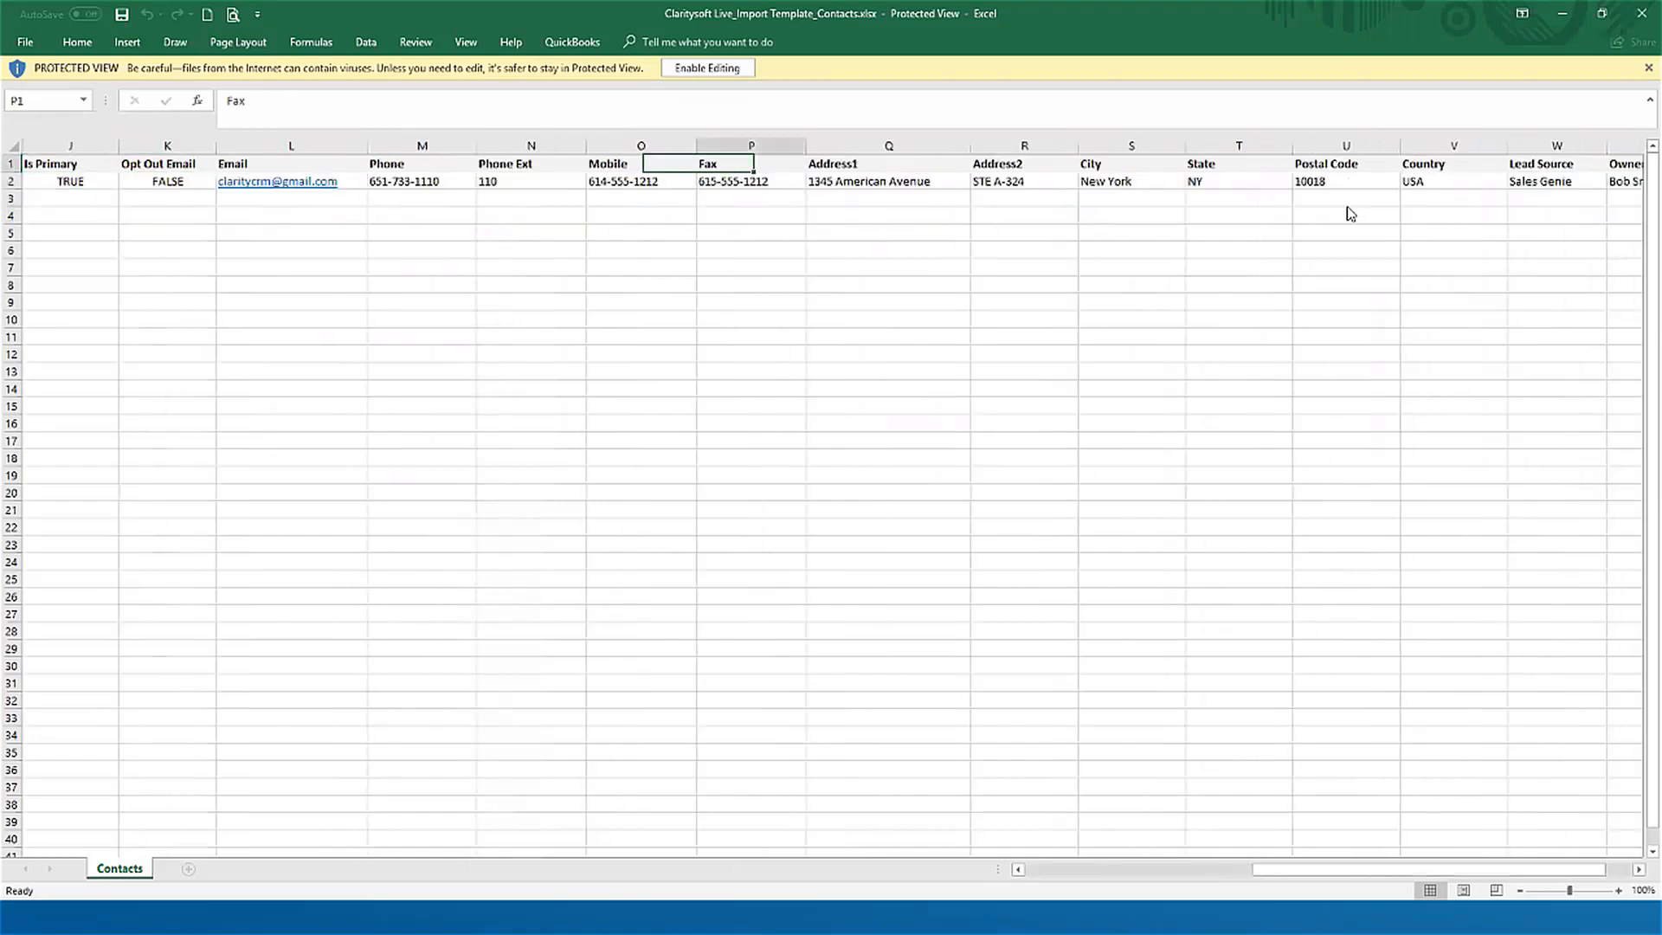
pyautogui.press('Right')
pyautogui.press('Left')
pyautogui.press('Left')
pyautogui.press('Left')
pyautogui.press('Left')
pyautogui.press('Left')
pyautogui.press('Left')
pyautogui.press('Left')
pyautogui.press('Left')
pyautogui.press('Left')
pyautogui.press('Left')
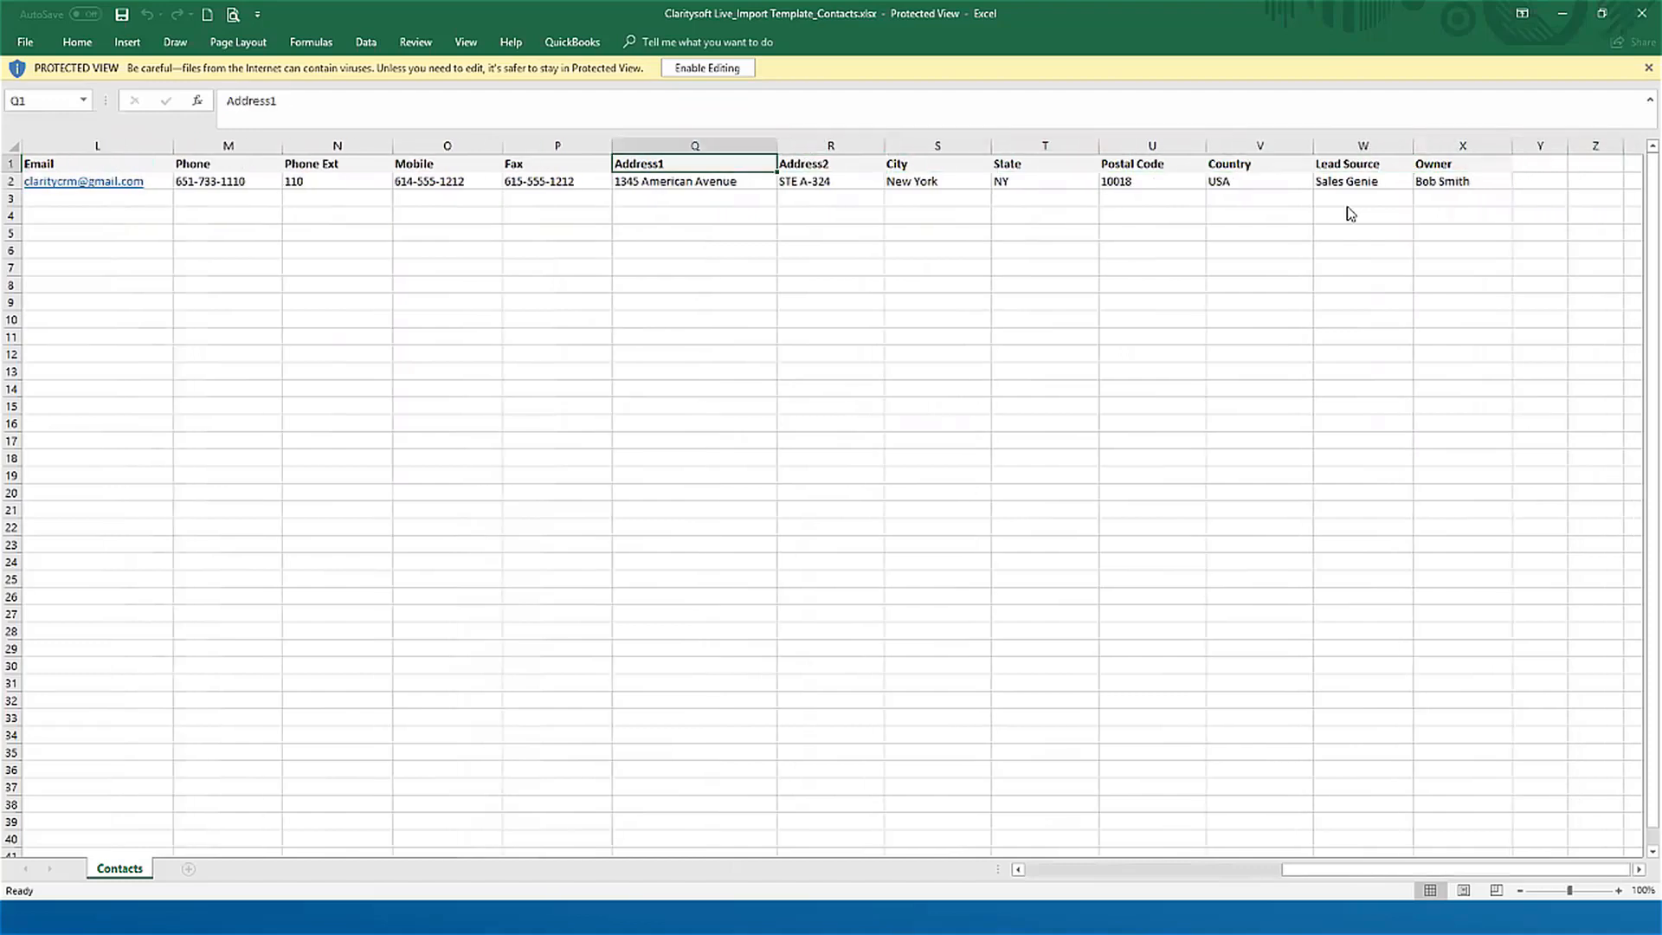
pyautogui.press('Left')
pyautogui.press('Right')
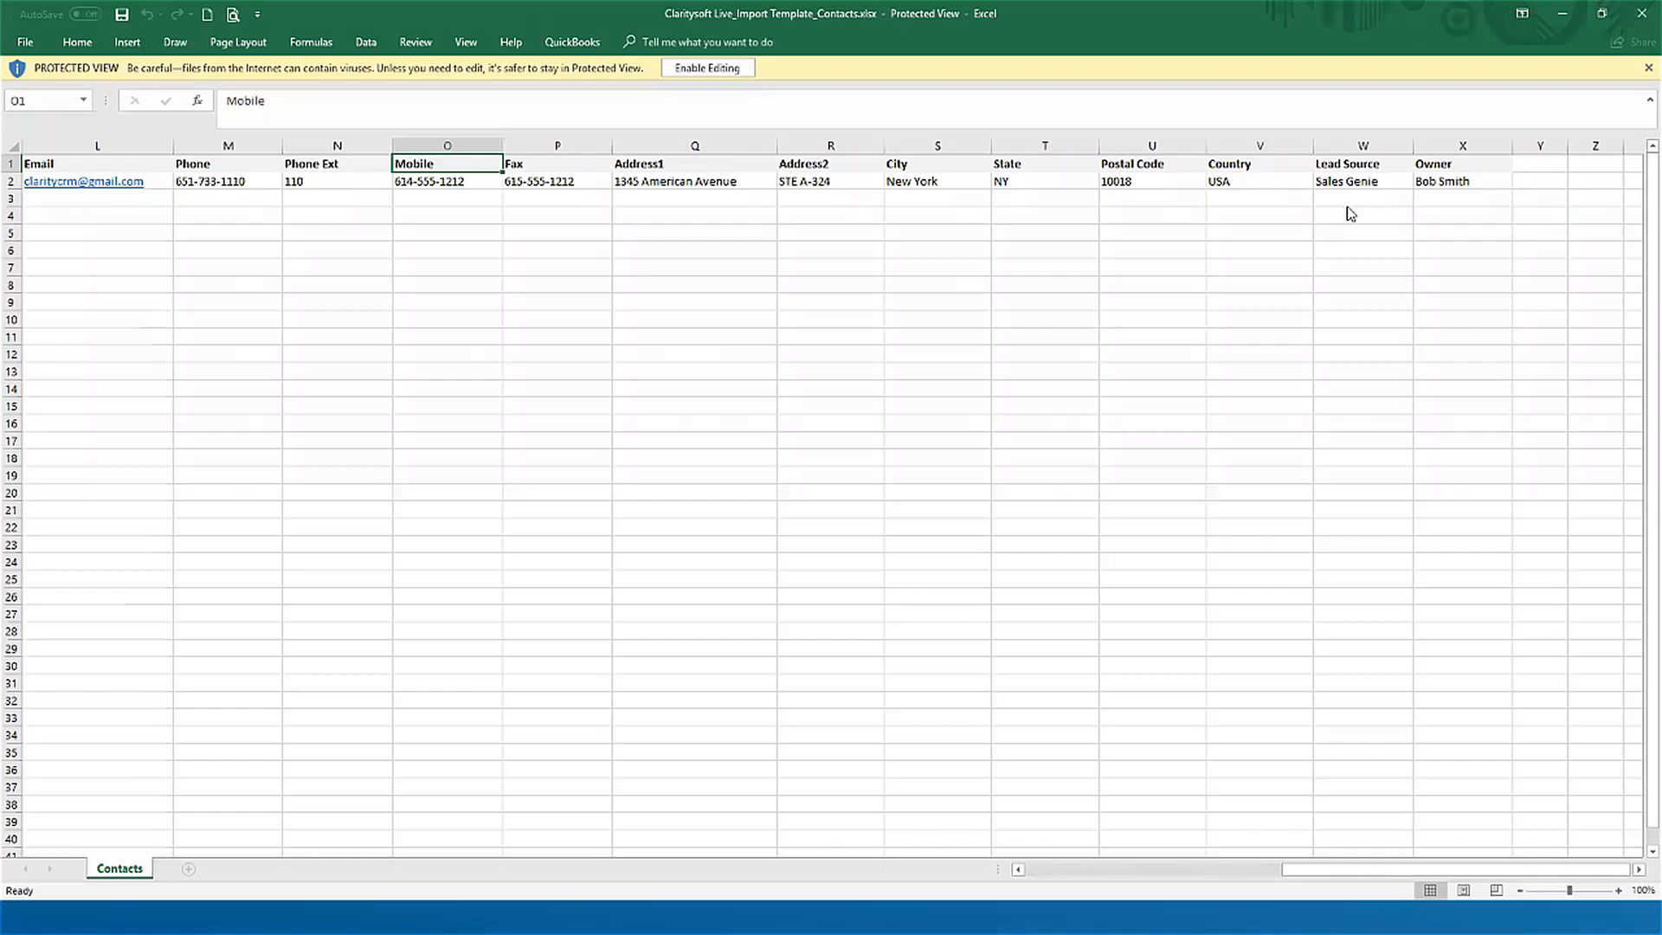
pyautogui.press('Left')
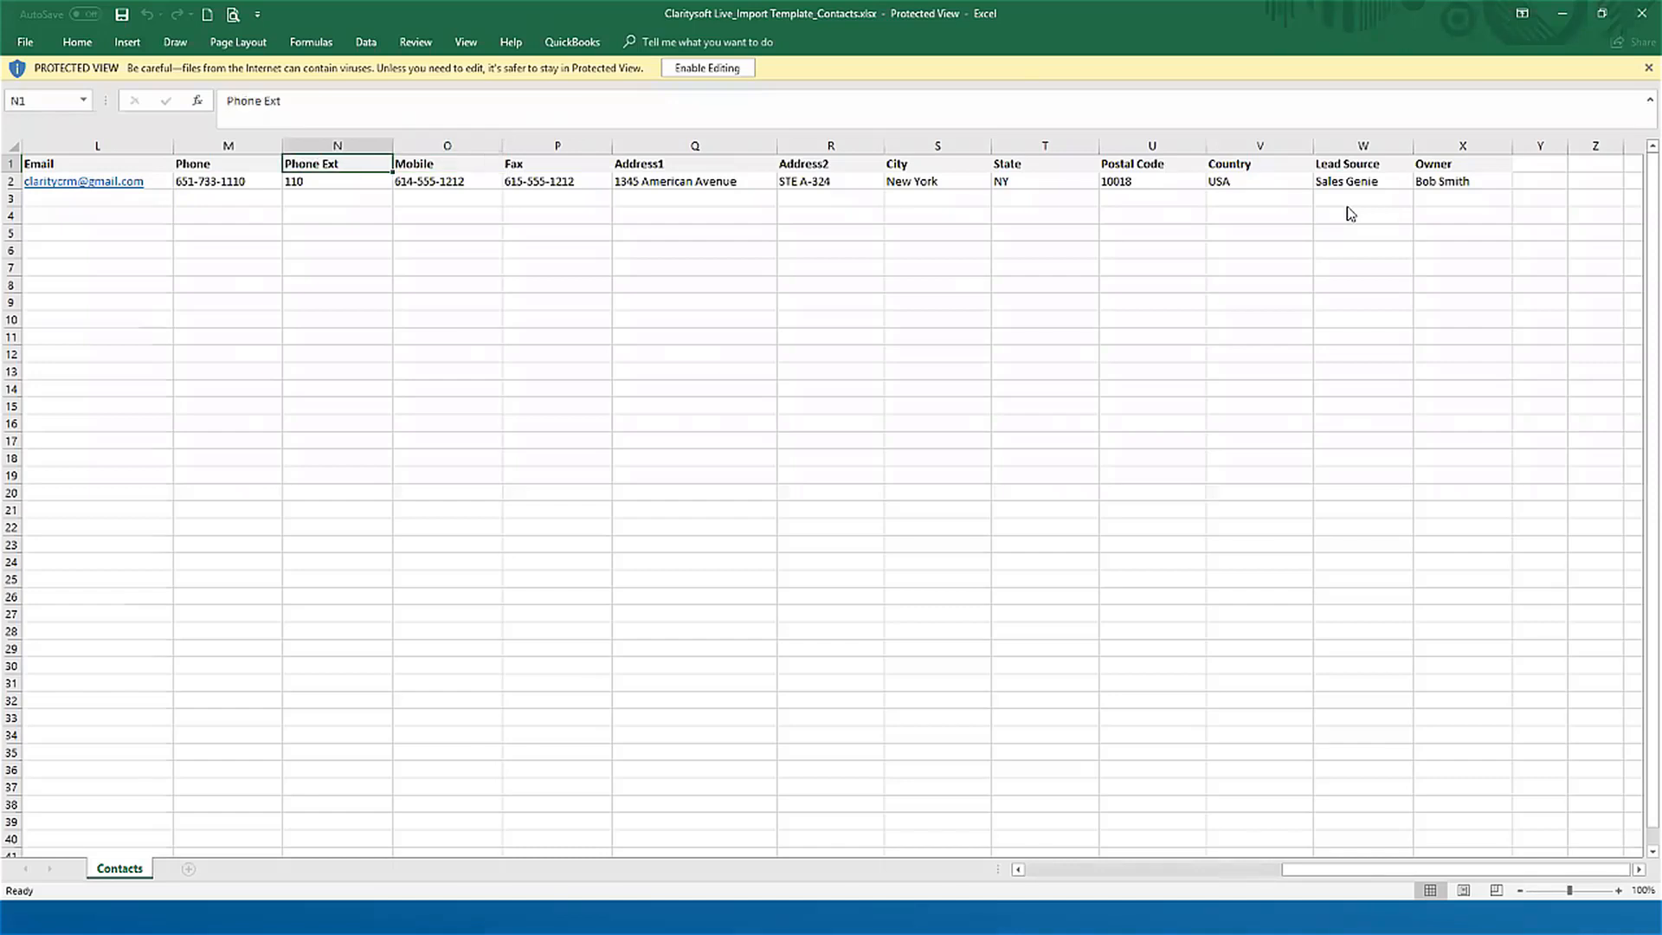
# Step: Switch back to the browser and read the Data Import user guide through the Identifying Duplicates & Updating Existing Data section
pyautogui.hotkey('ctrl', 'Home')
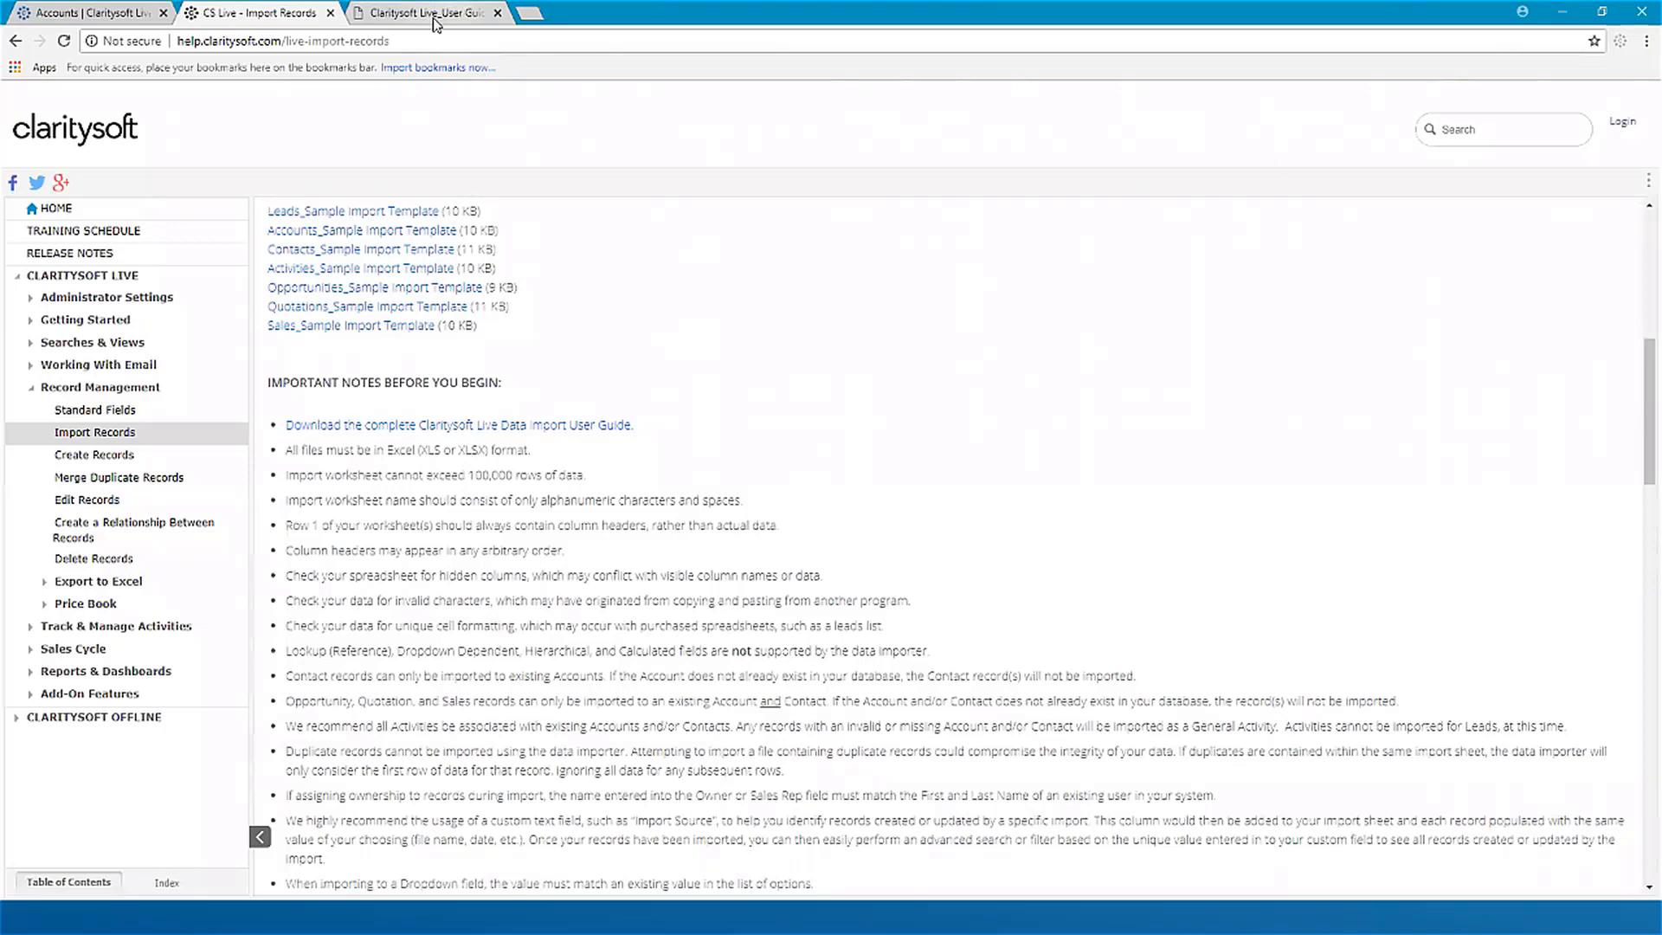
pyautogui.click(463, 9)
pyautogui.scroll(-10, 851, 648)
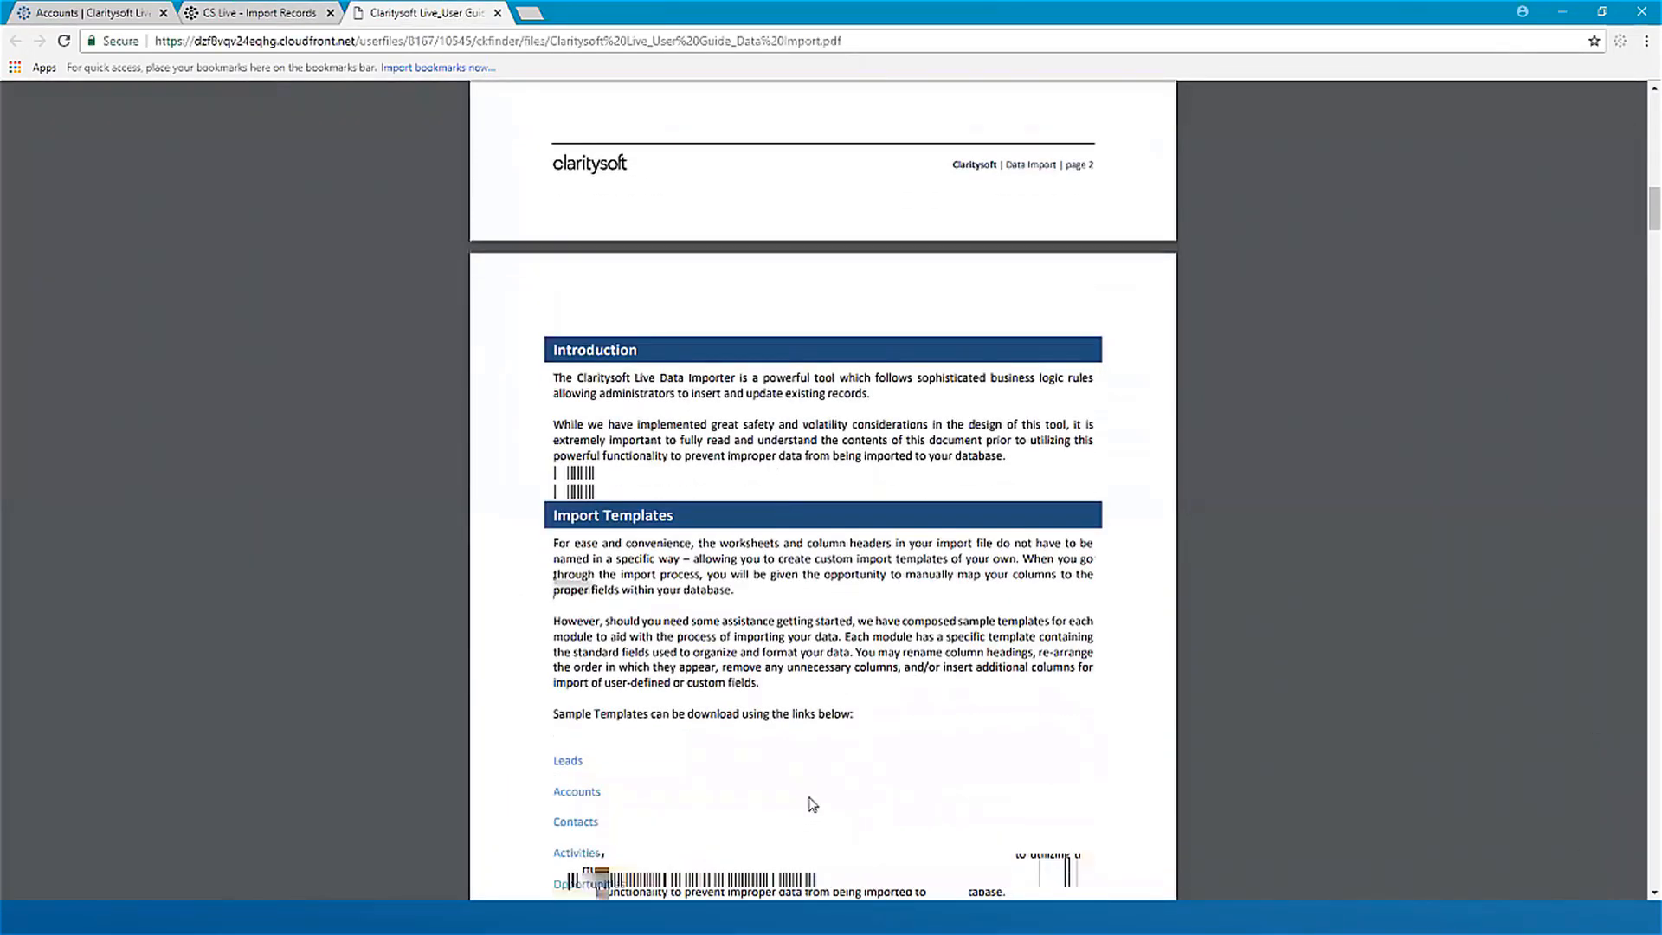
pyautogui.scroll(-12, 913, 822)
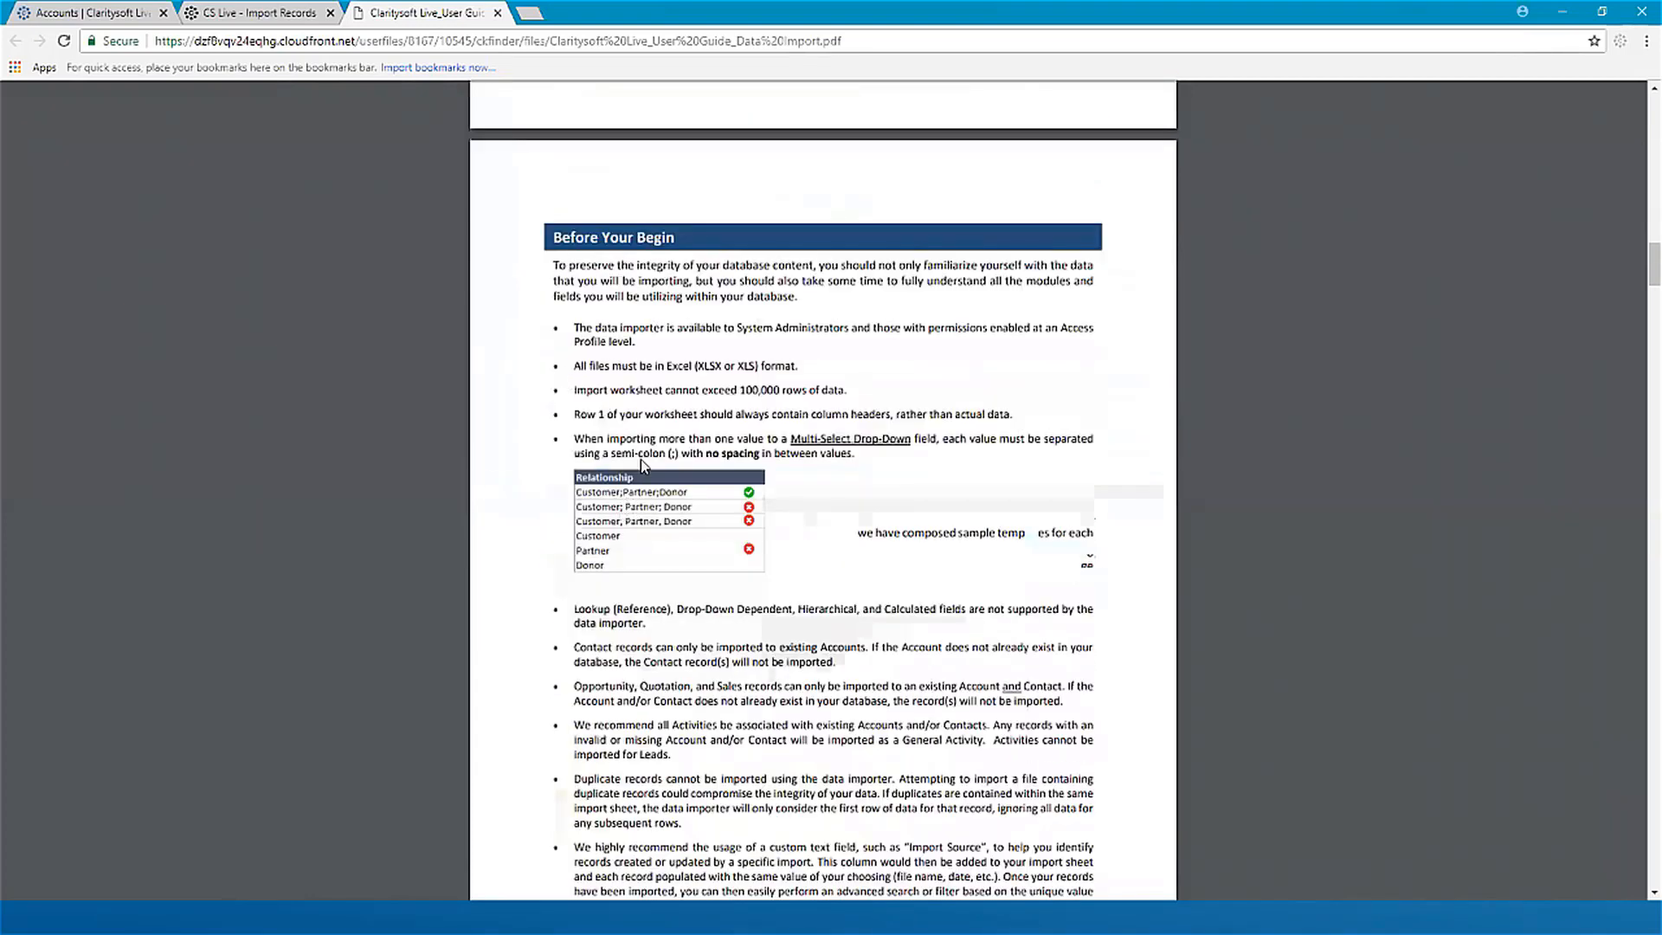
pyautogui.scroll(-9, 851, 598)
pyautogui.scroll(-3, 851, 597)
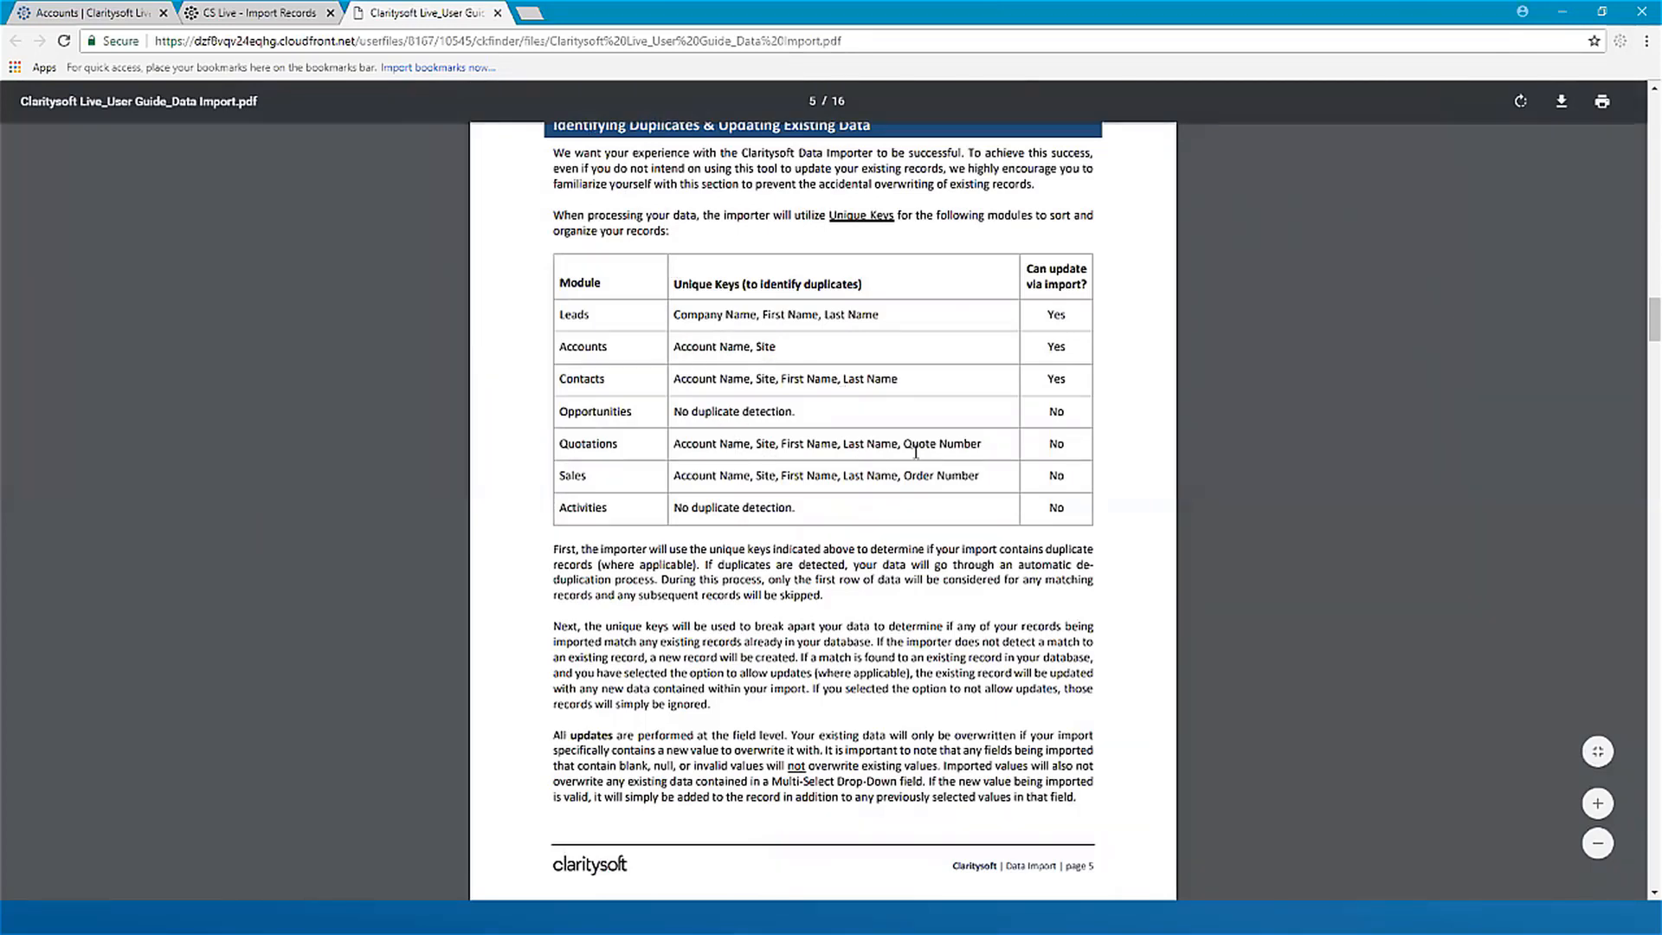
# Step: Read the guide's Importing Line Items and Importing Your Data sections through the rejected records and common validation errors
pyautogui.scroll(-10, 805, 515)
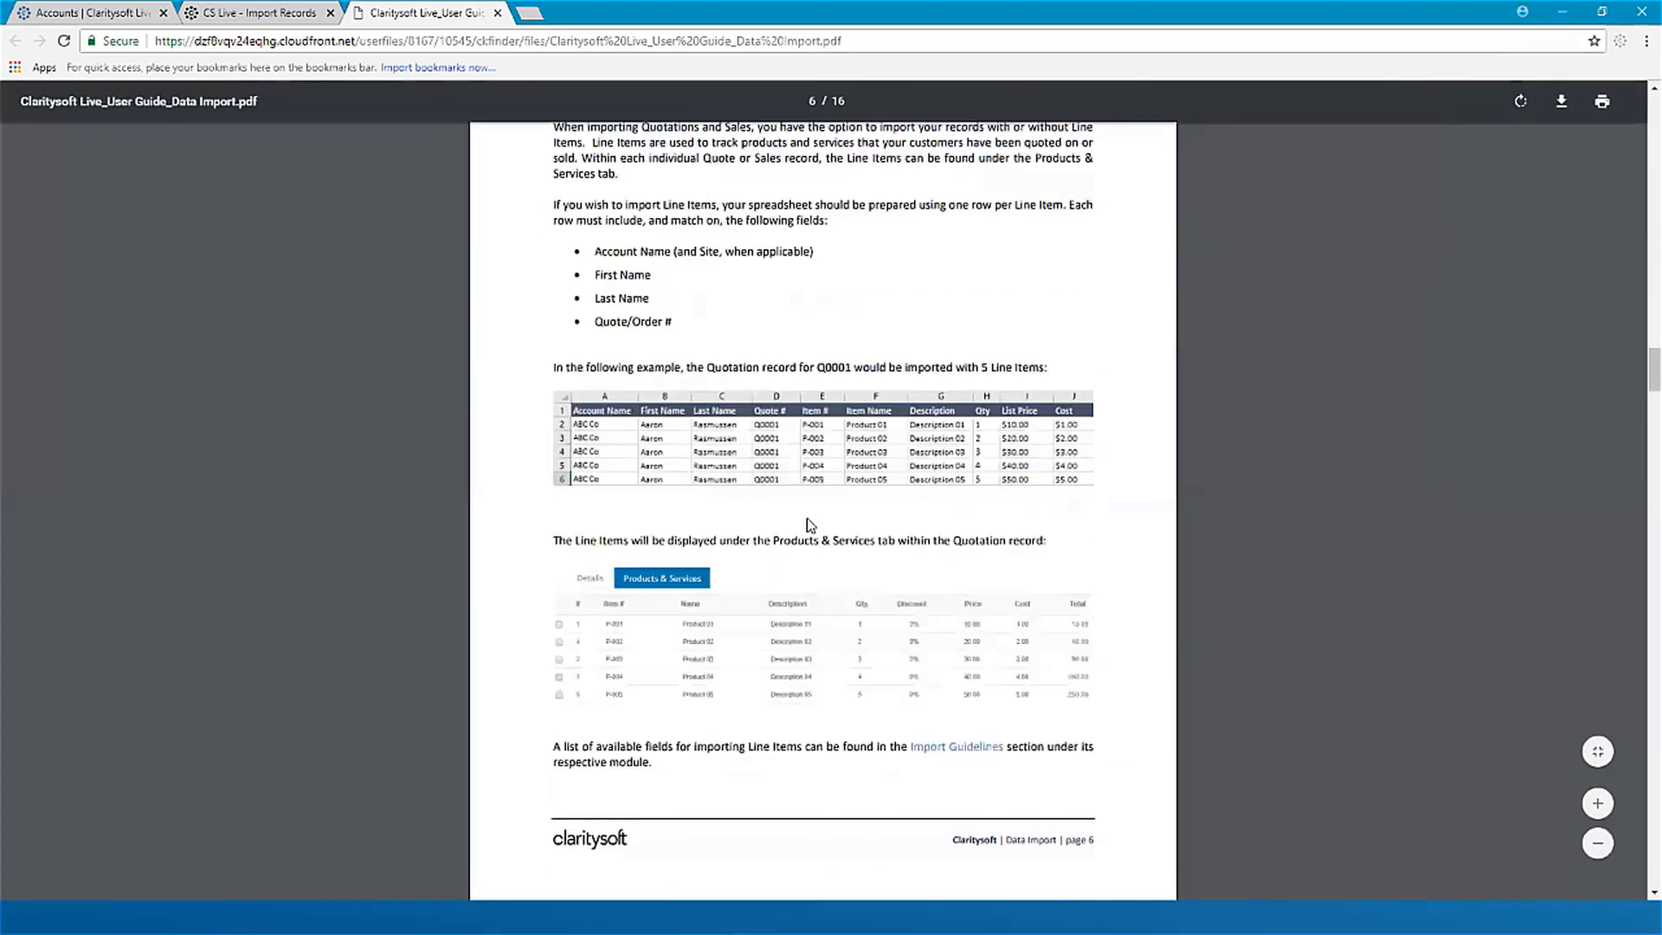
pyautogui.scroll(-10, 810, 524)
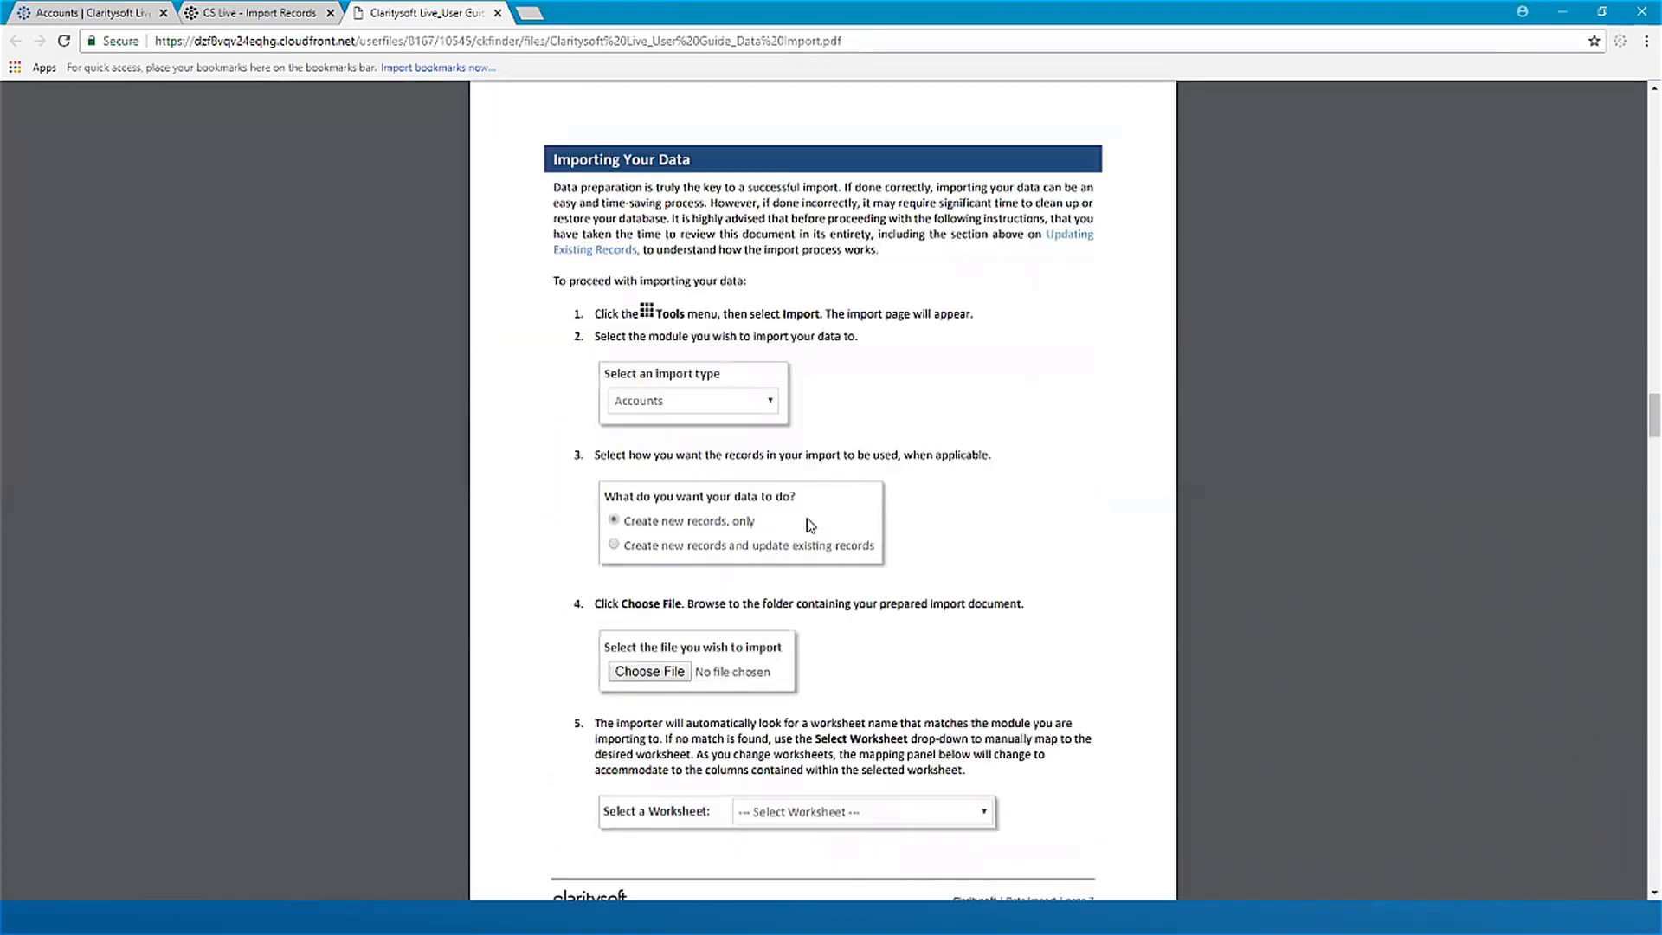
pyautogui.scroll(-12, 810, 524)
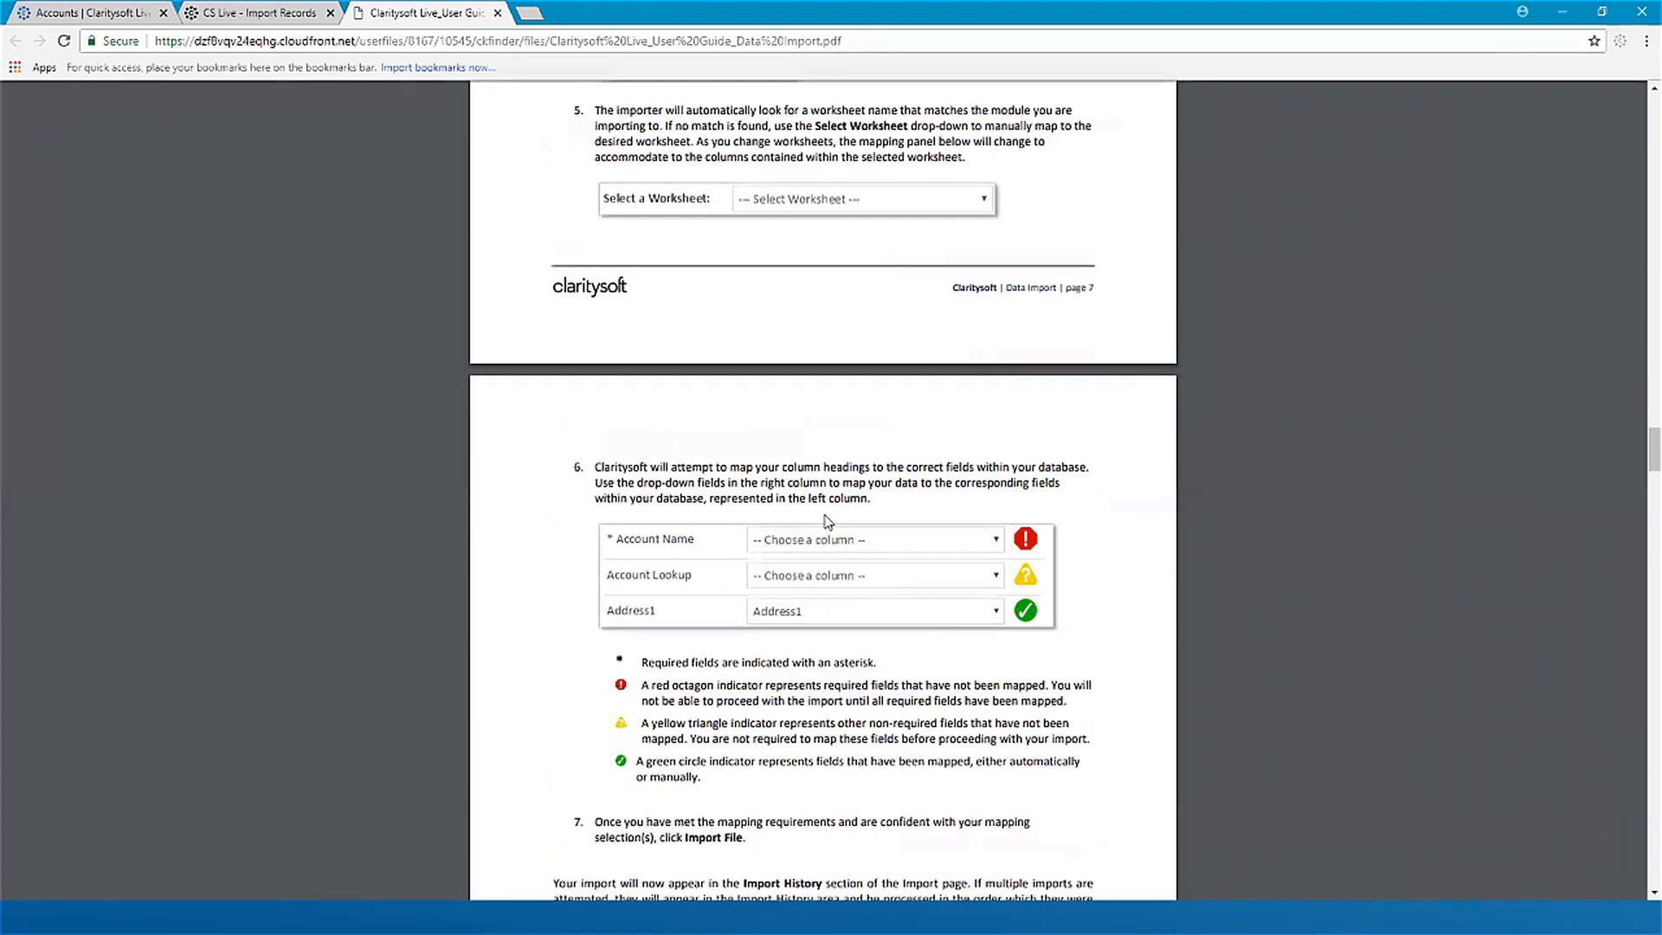
pyautogui.scroll(-15, 831, 522)
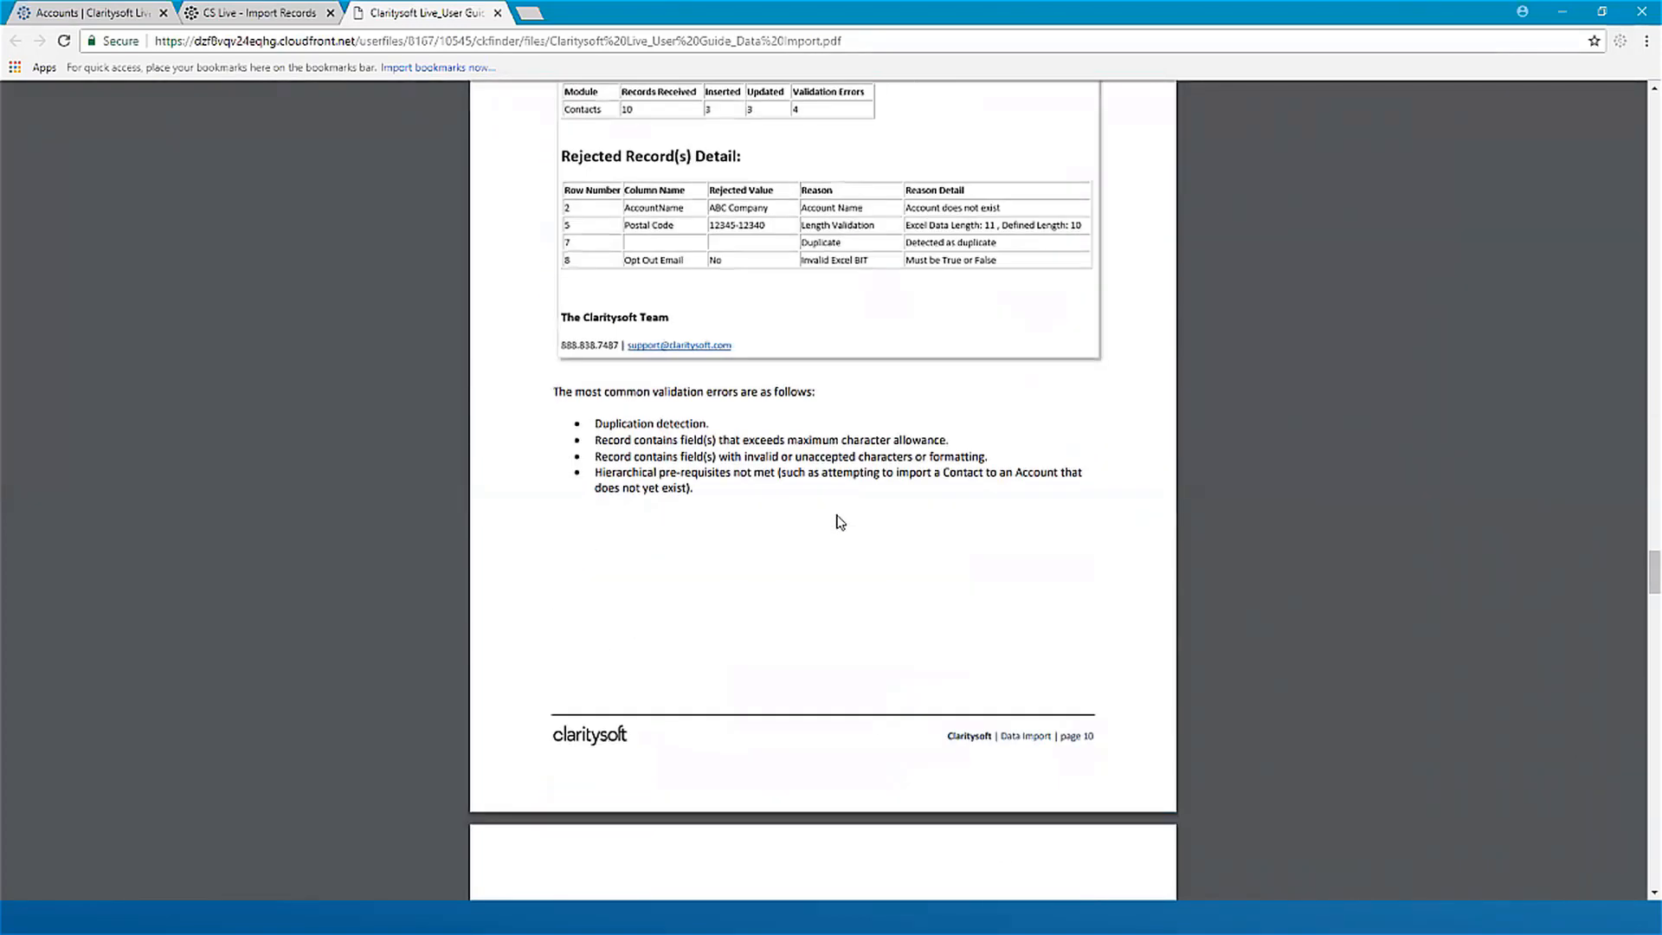
# Step: Read the guide's Import Guidelines field tables for Accounts, Contacts, Opportunities and Quotations
pyautogui.scroll(-9, 838, 521)
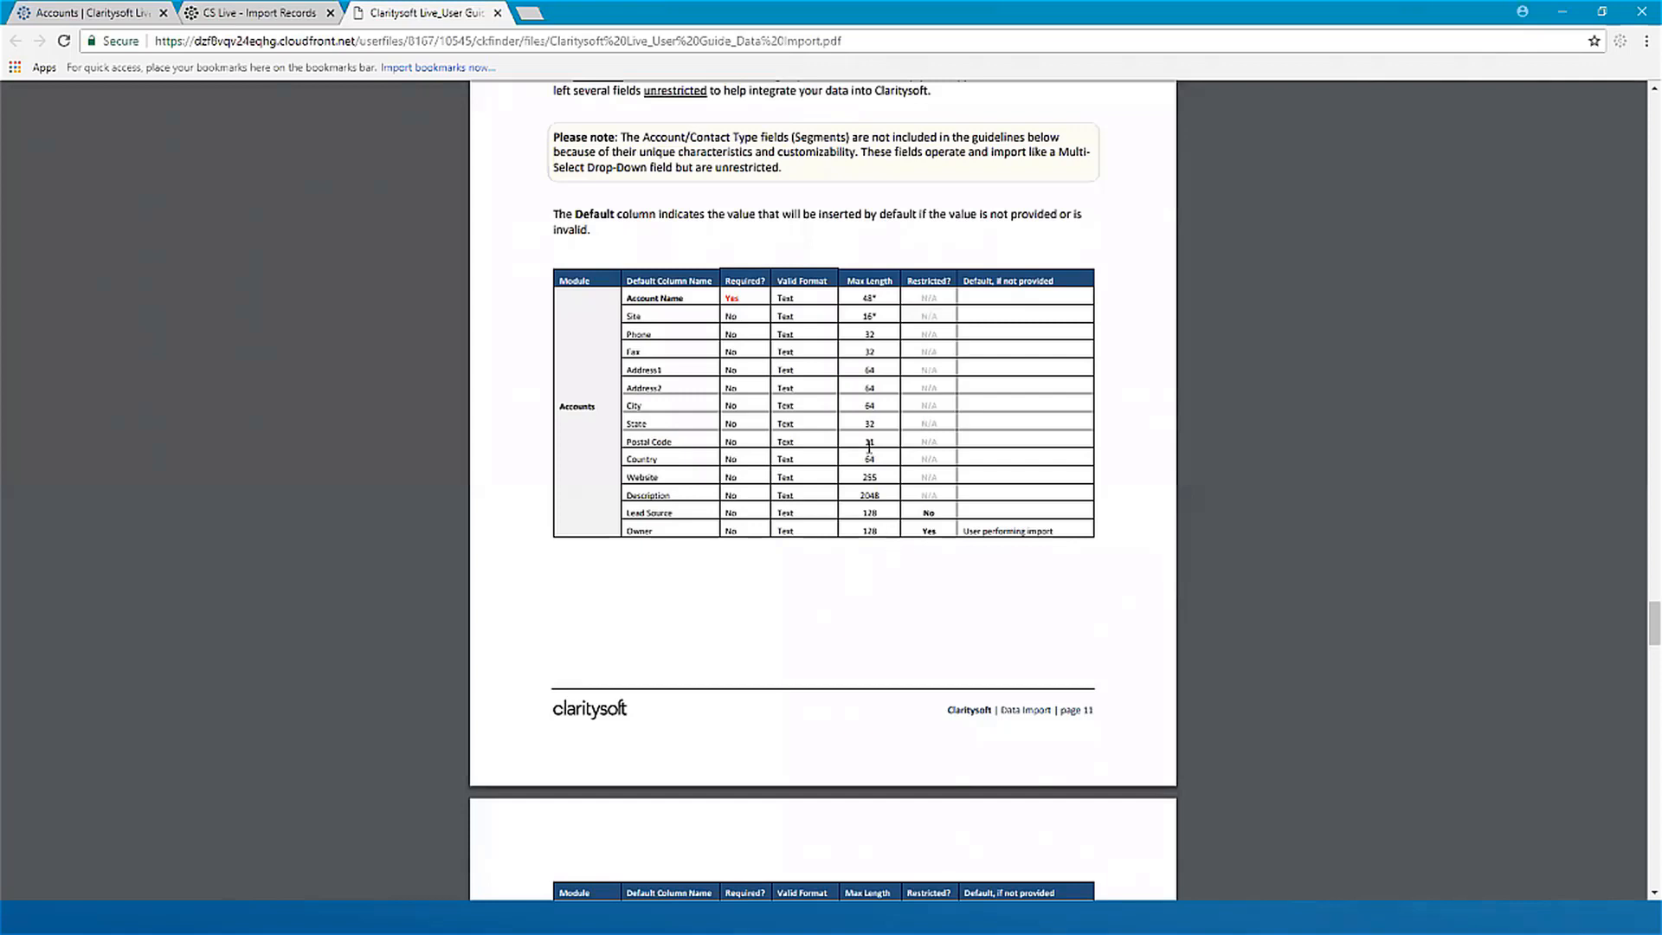
pyautogui.scroll(-7, 1022, 606)
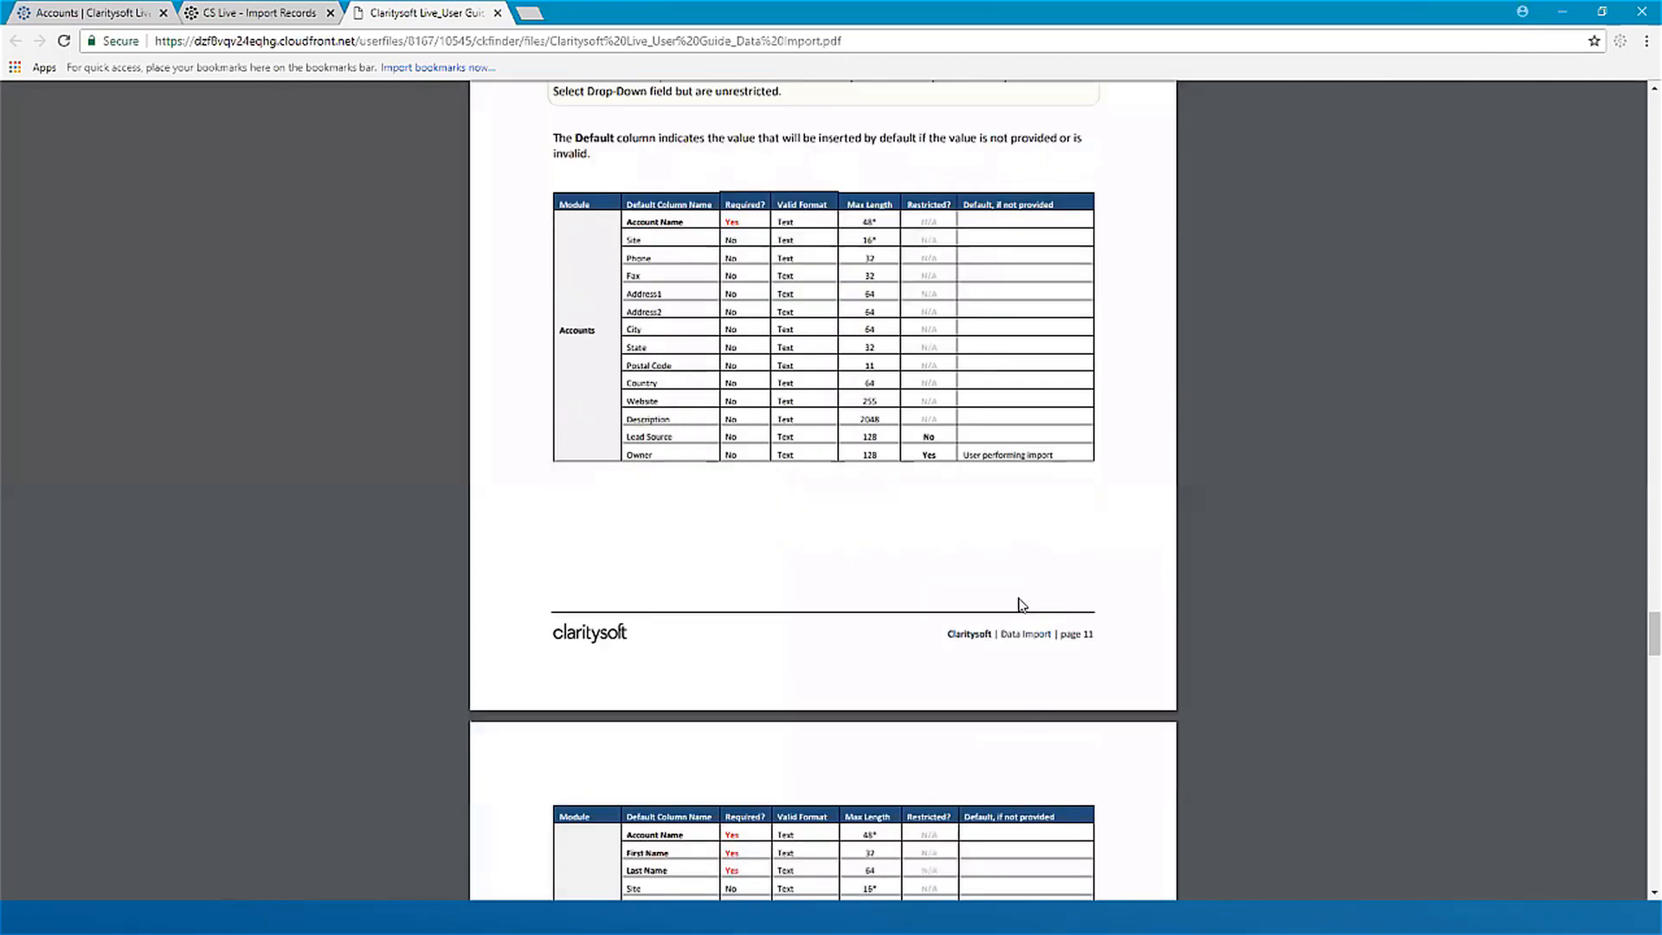
pyautogui.scroll(-1, 1022, 605)
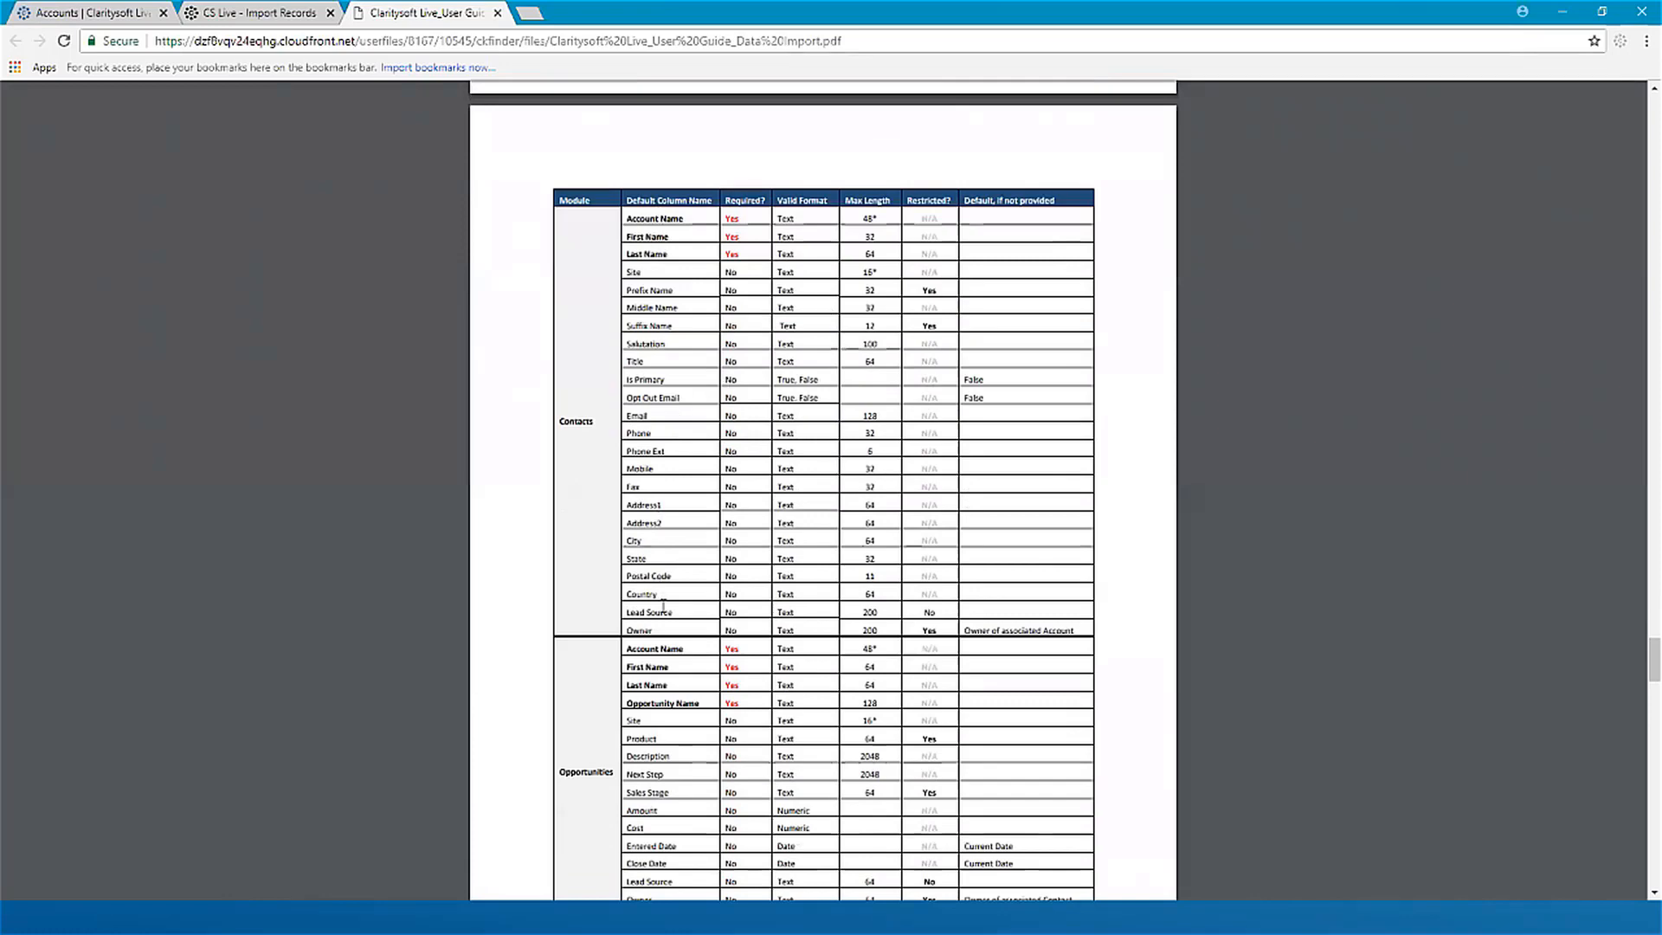
pyautogui.scroll(-5, 789, 735)
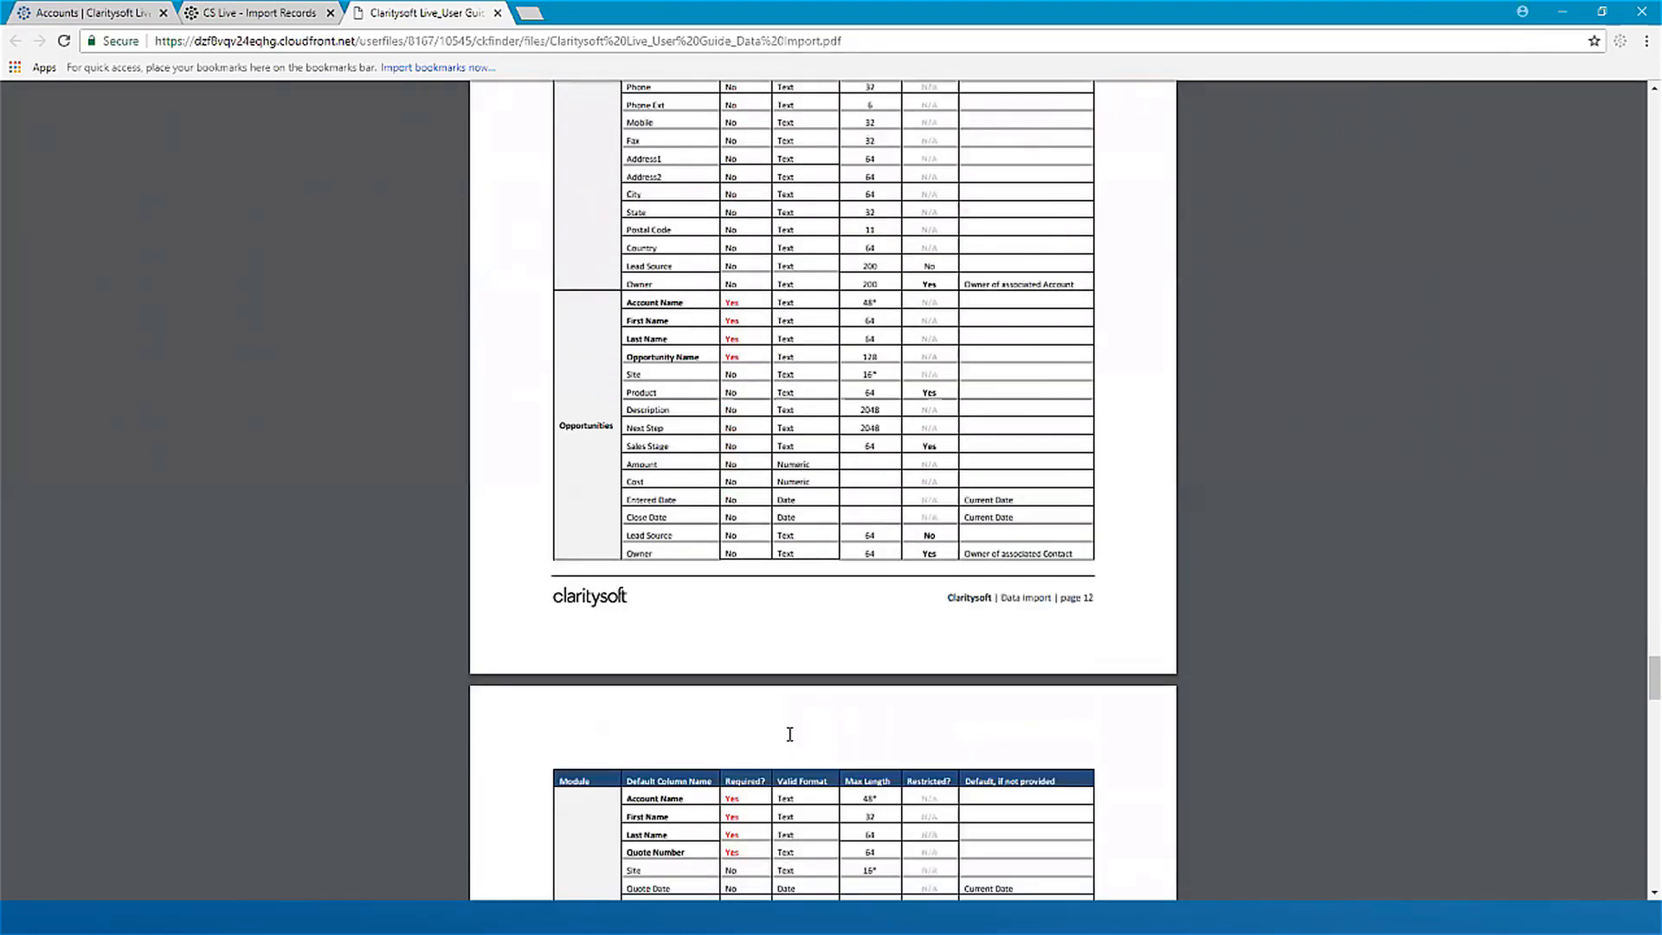
pyautogui.scroll(-6, 784, 684)
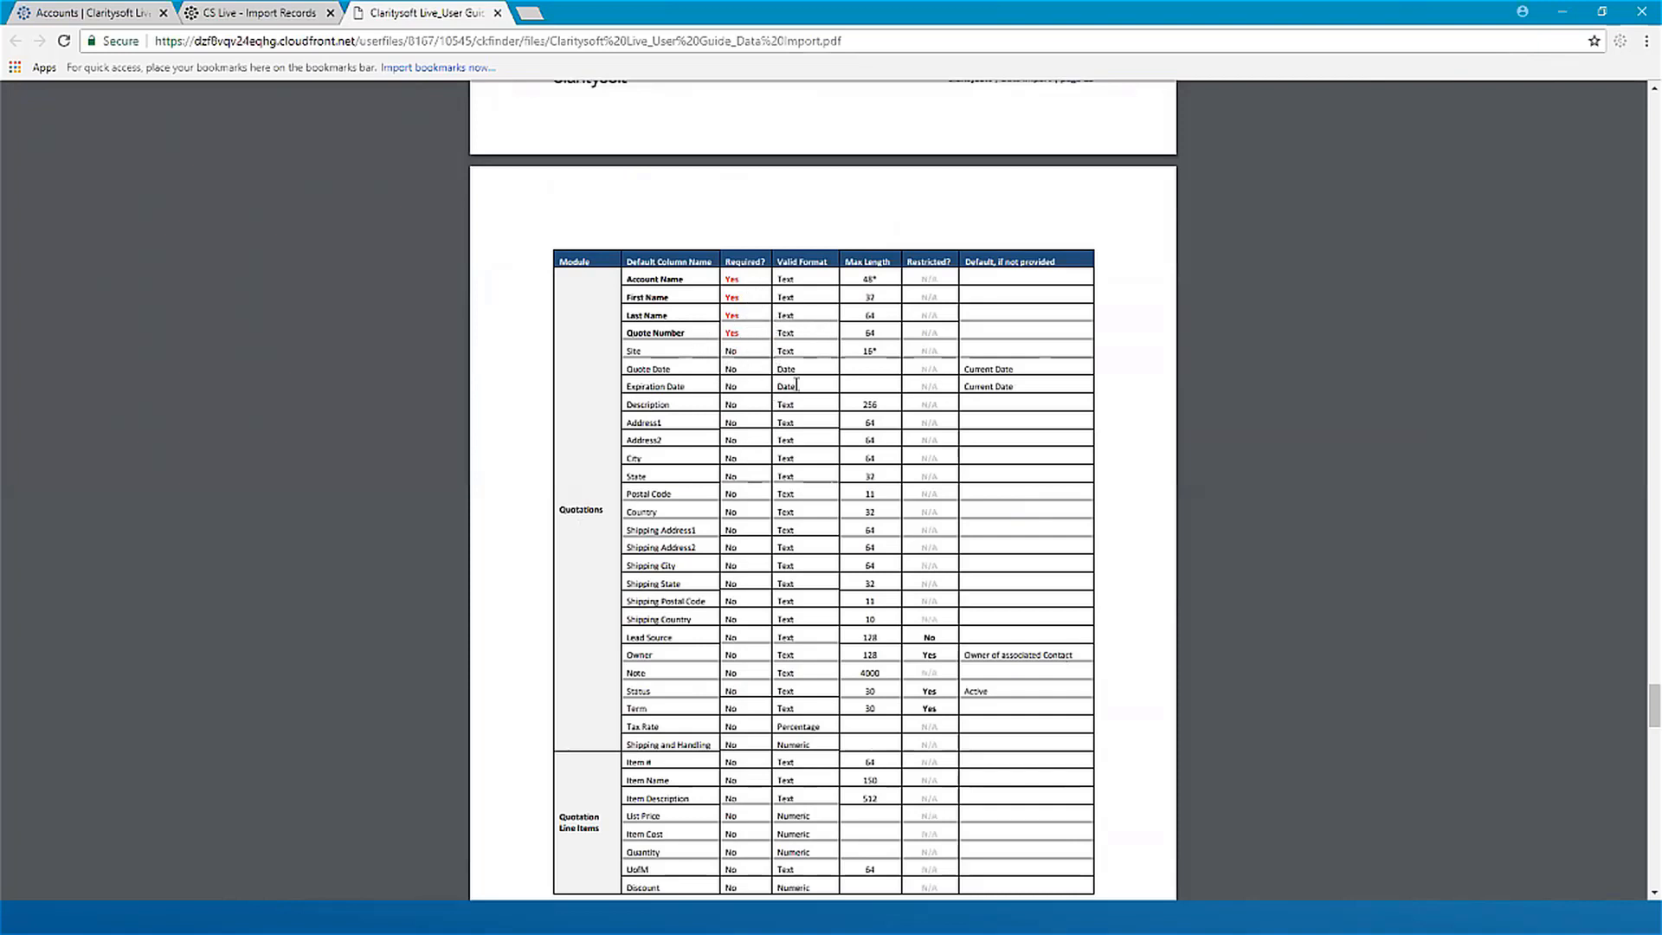
pyautogui.scroll(-4, 844, 394)
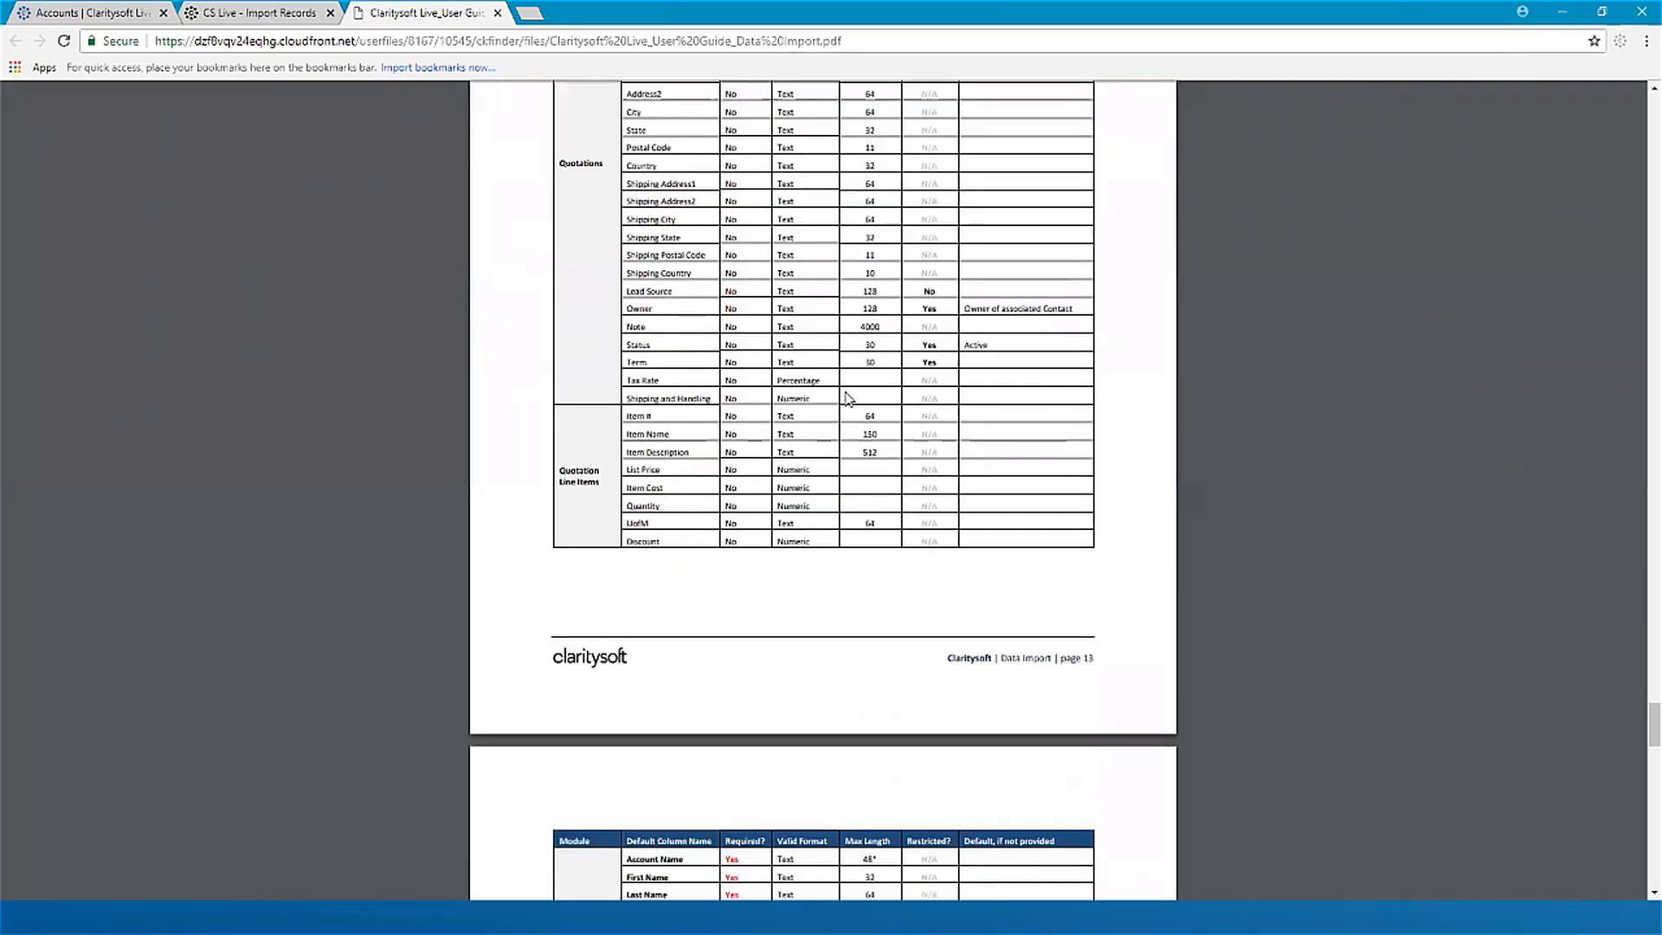
pyautogui.scroll(-5, 851, 401)
# Step: Return to the beginning of the Data Import guide and switch to the Claritysoft Accounts page
pyautogui.scroll(10, 877, 386)
pyautogui.scroll(20, 876, 386)
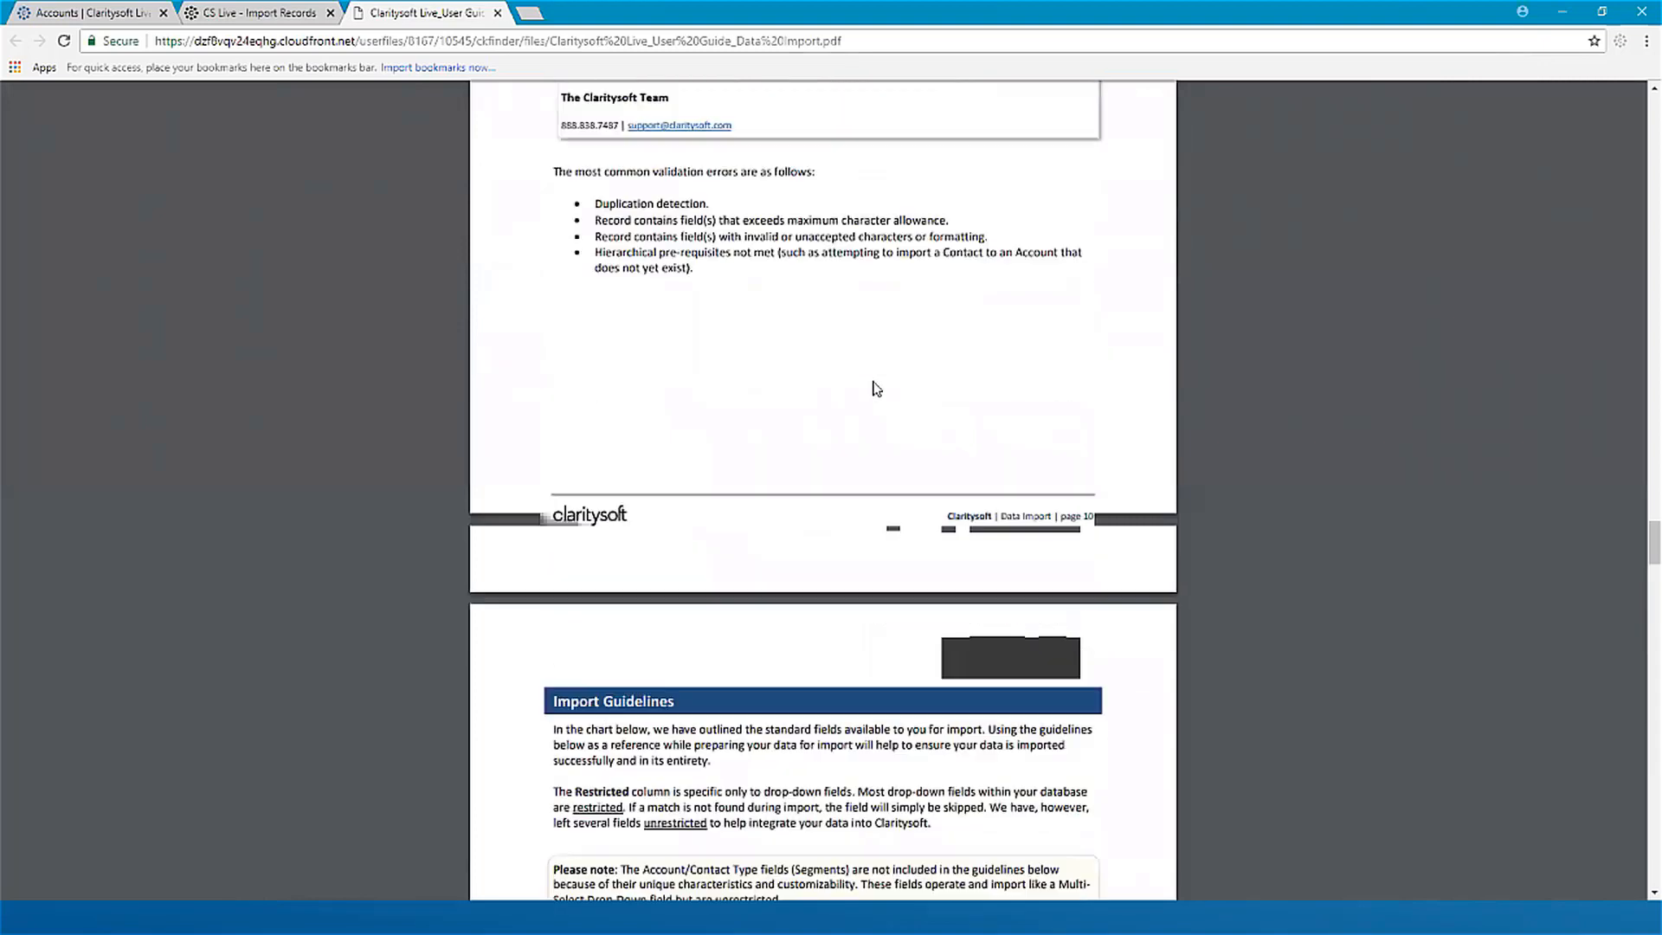
pyautogui.scroll(20, 876, 386)
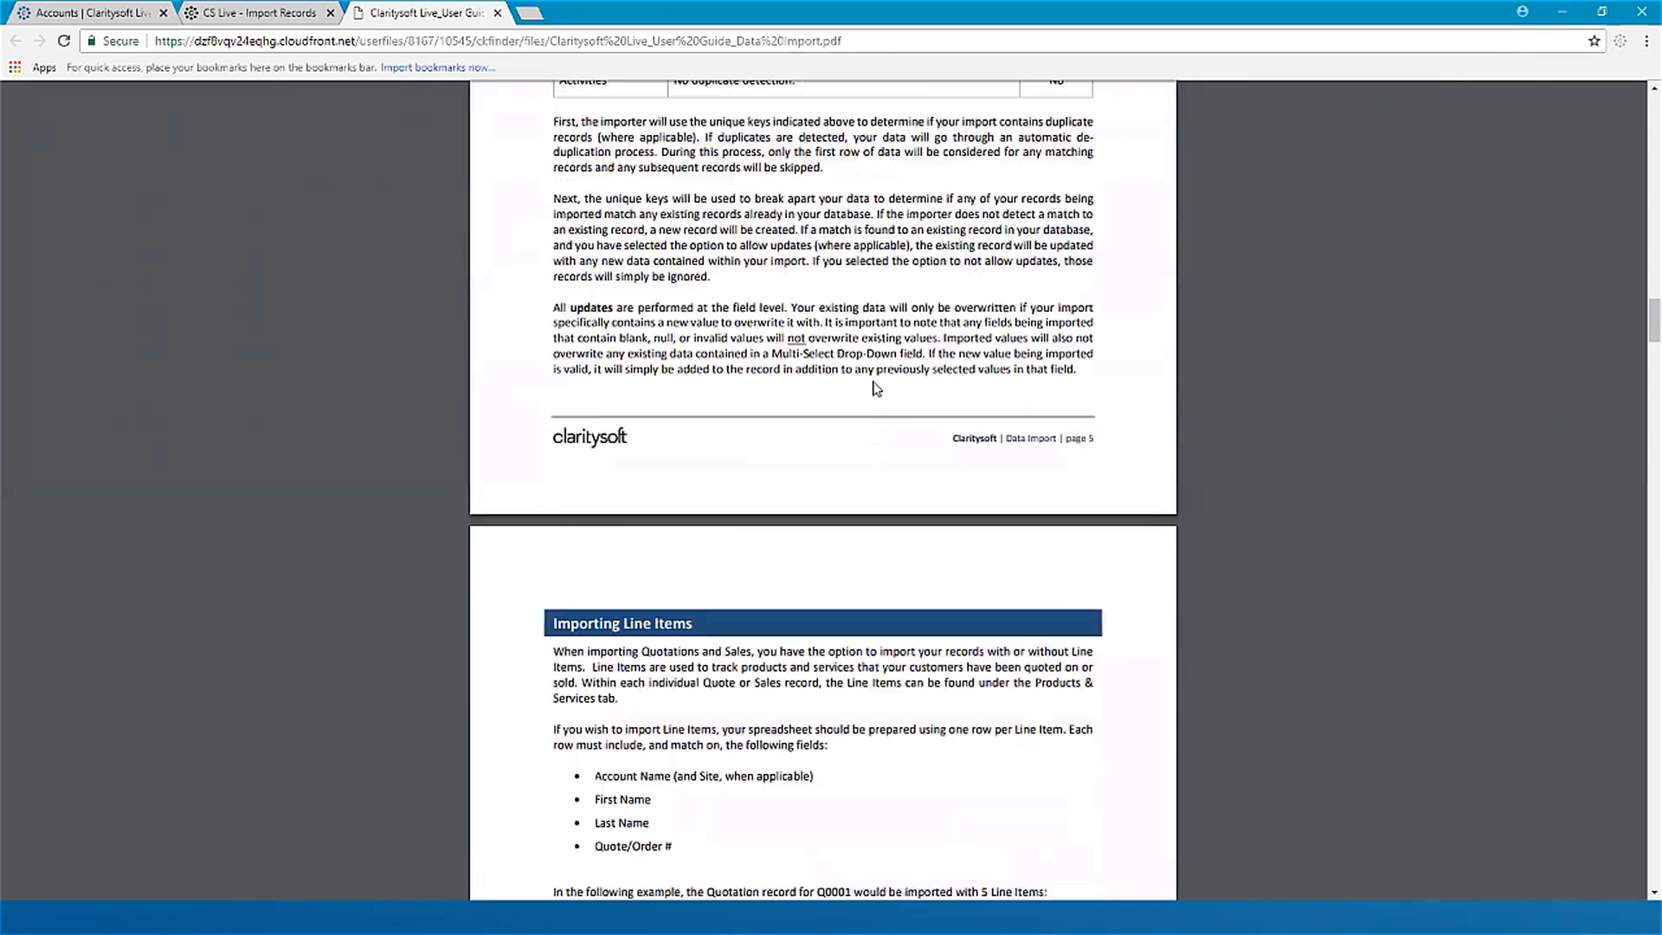
pyautogui.scroll(10, 876, 388)
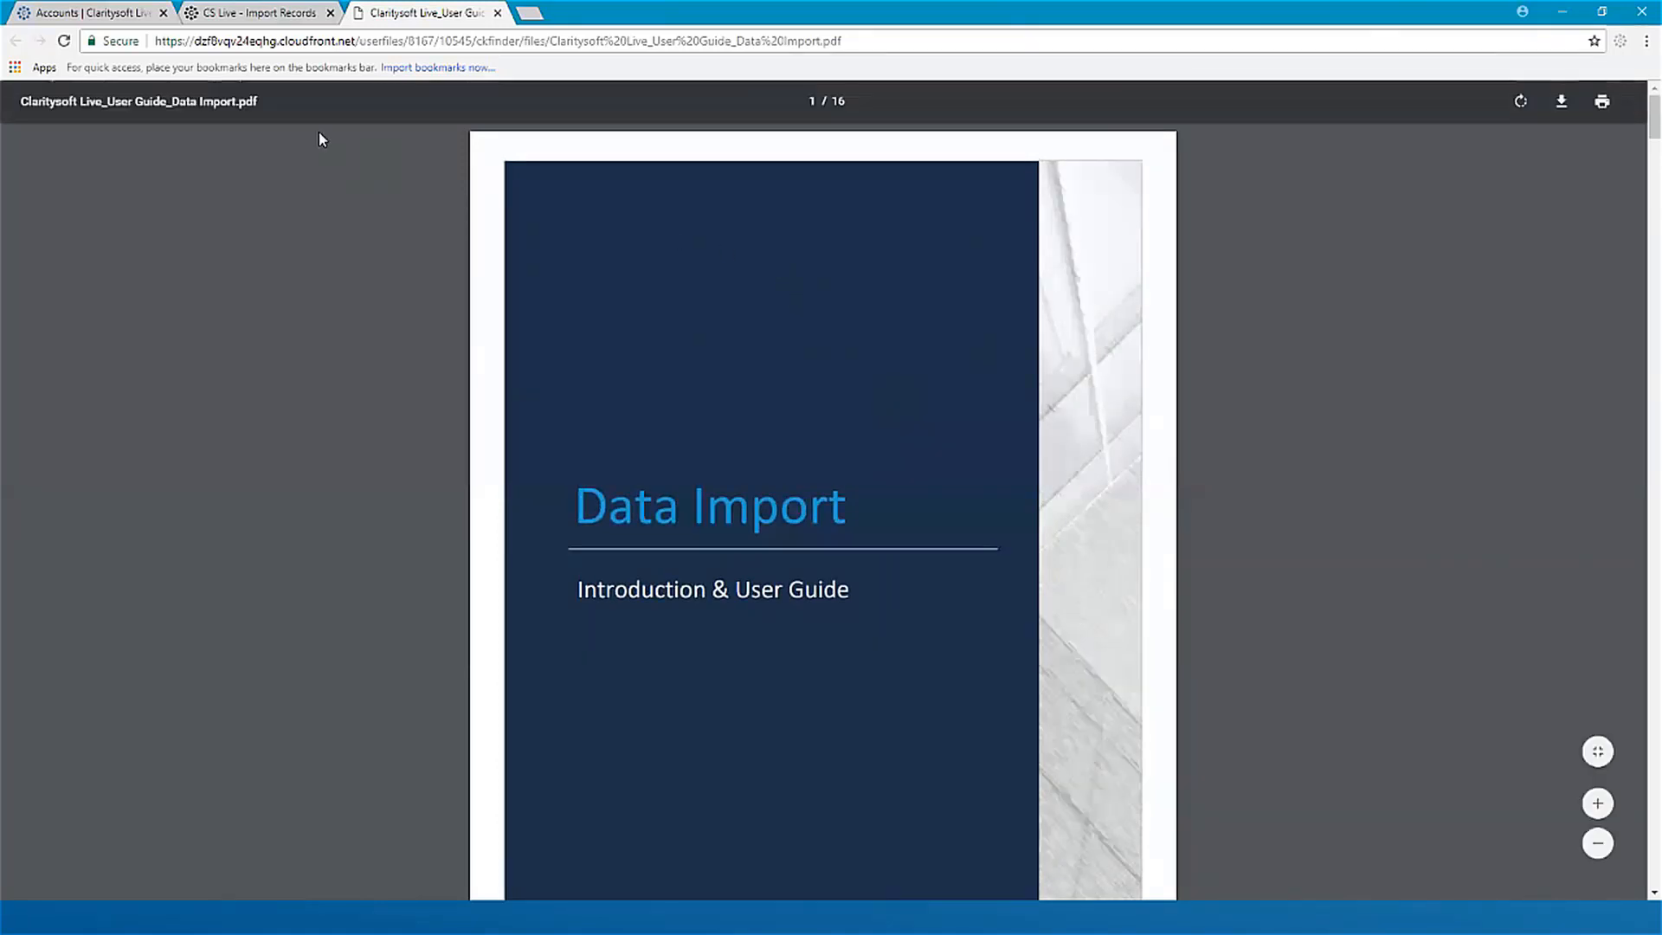
pyautogui.click(119, 15)
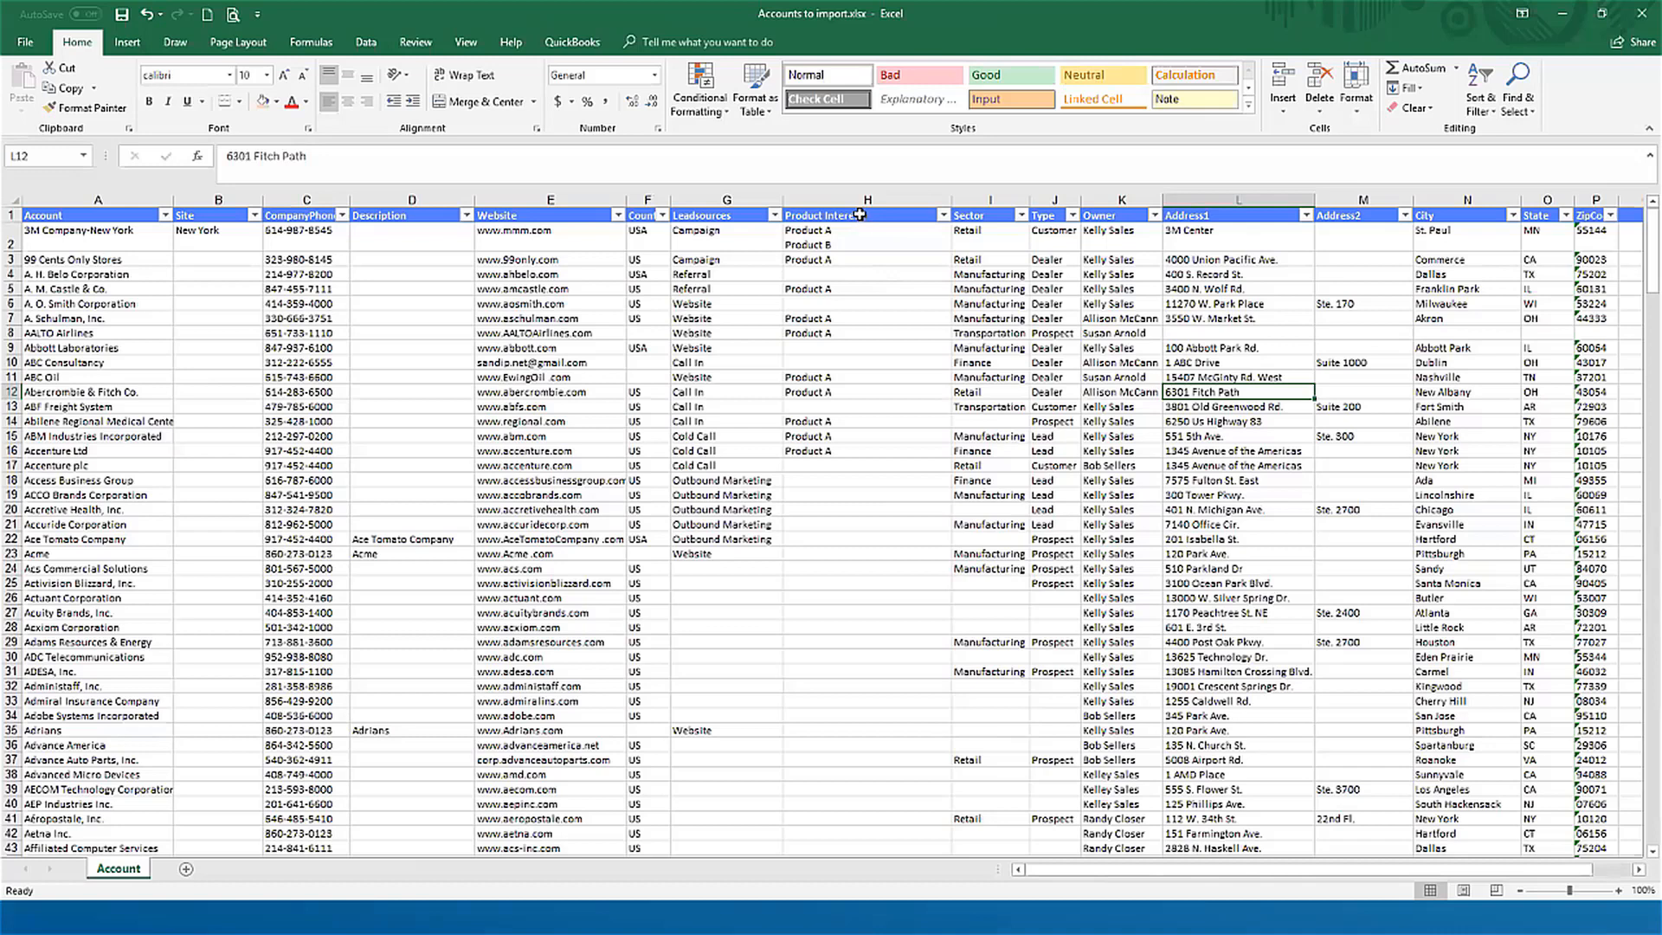
# Step: Toggle the header-row filters off and back on in the Account sheet of Accounts to import.xlsx
pyautogui.click(860, 215)
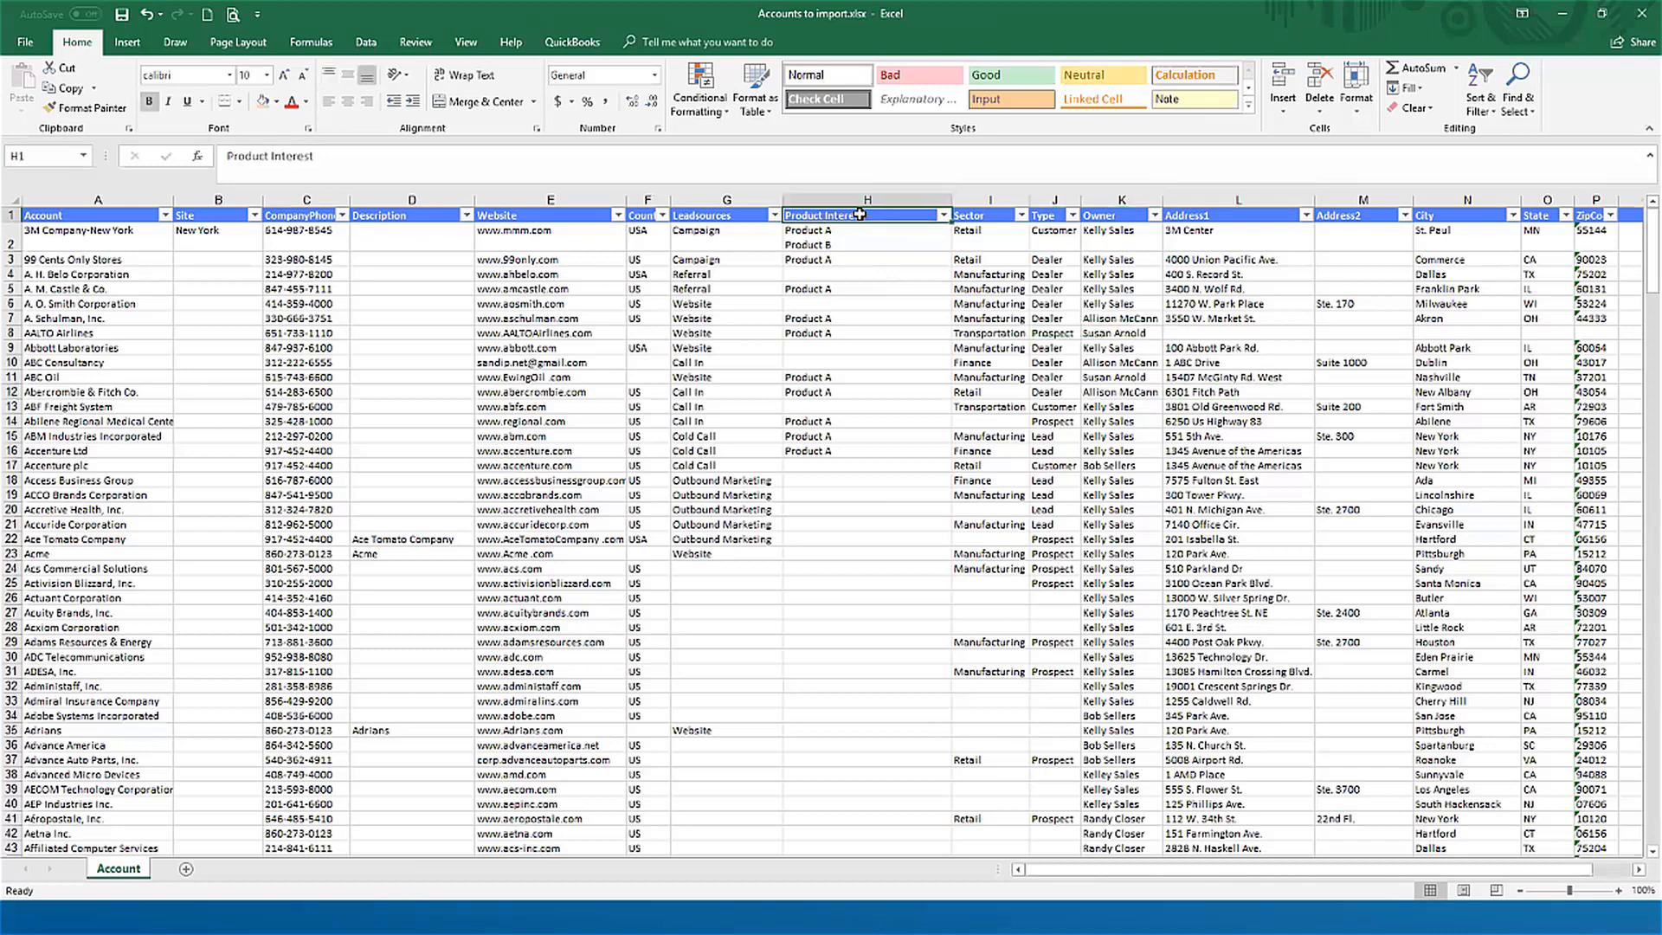
pyautogui.click(363, 45)
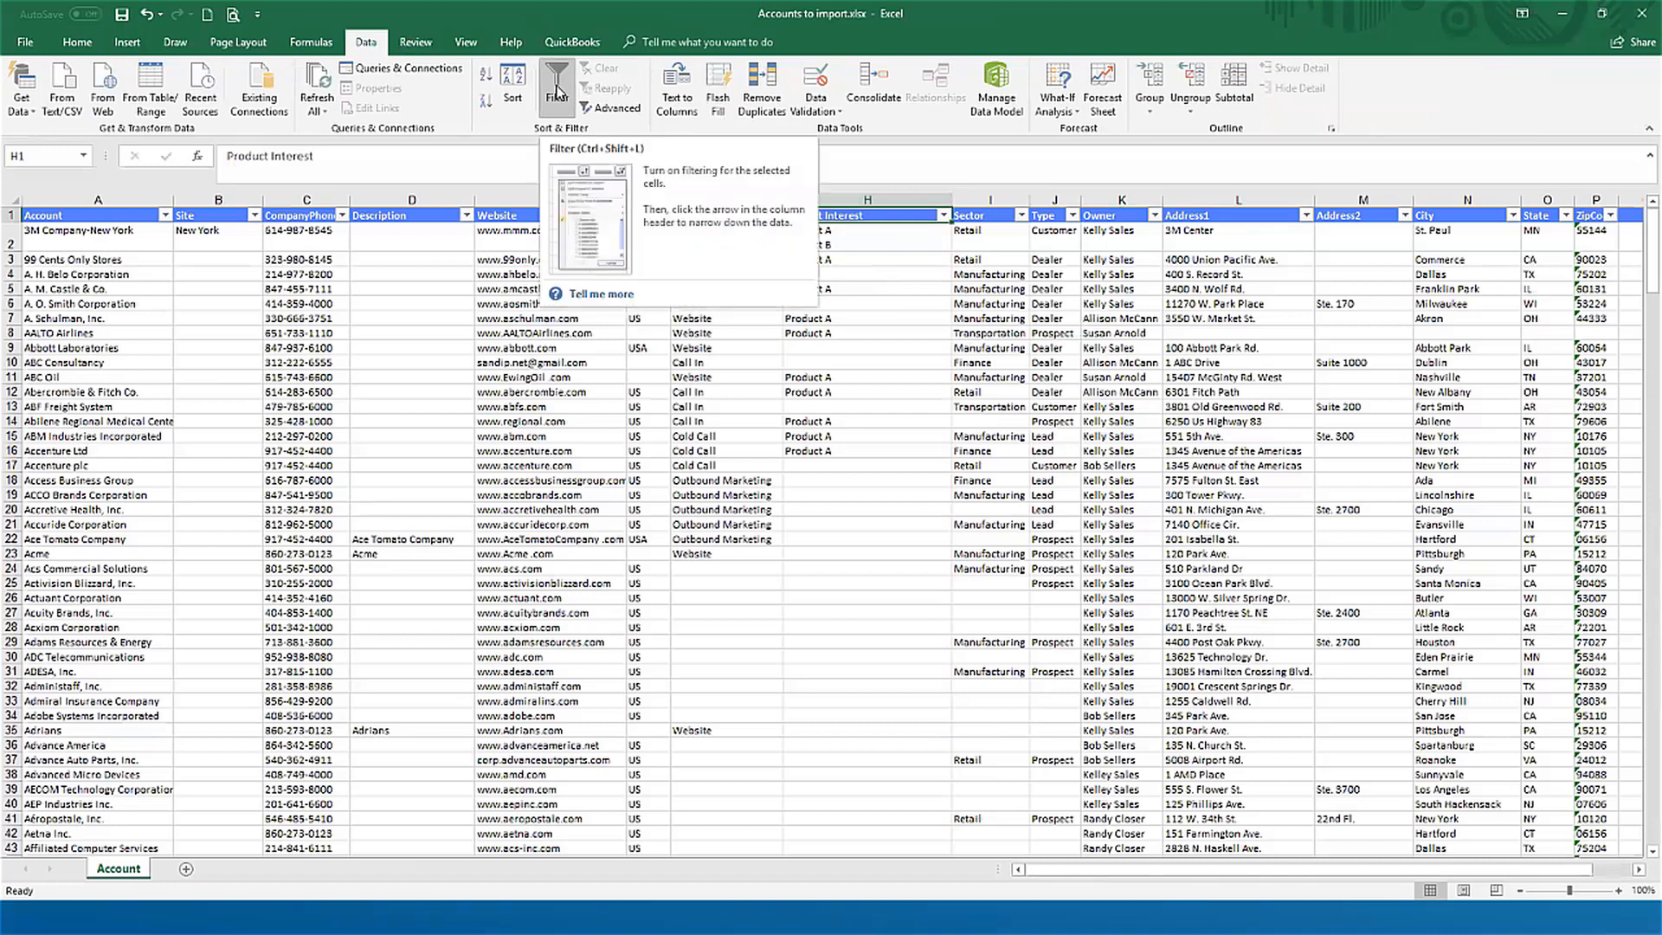
pyautogui.click(557, 92)
pyautogui.click(556, 90)
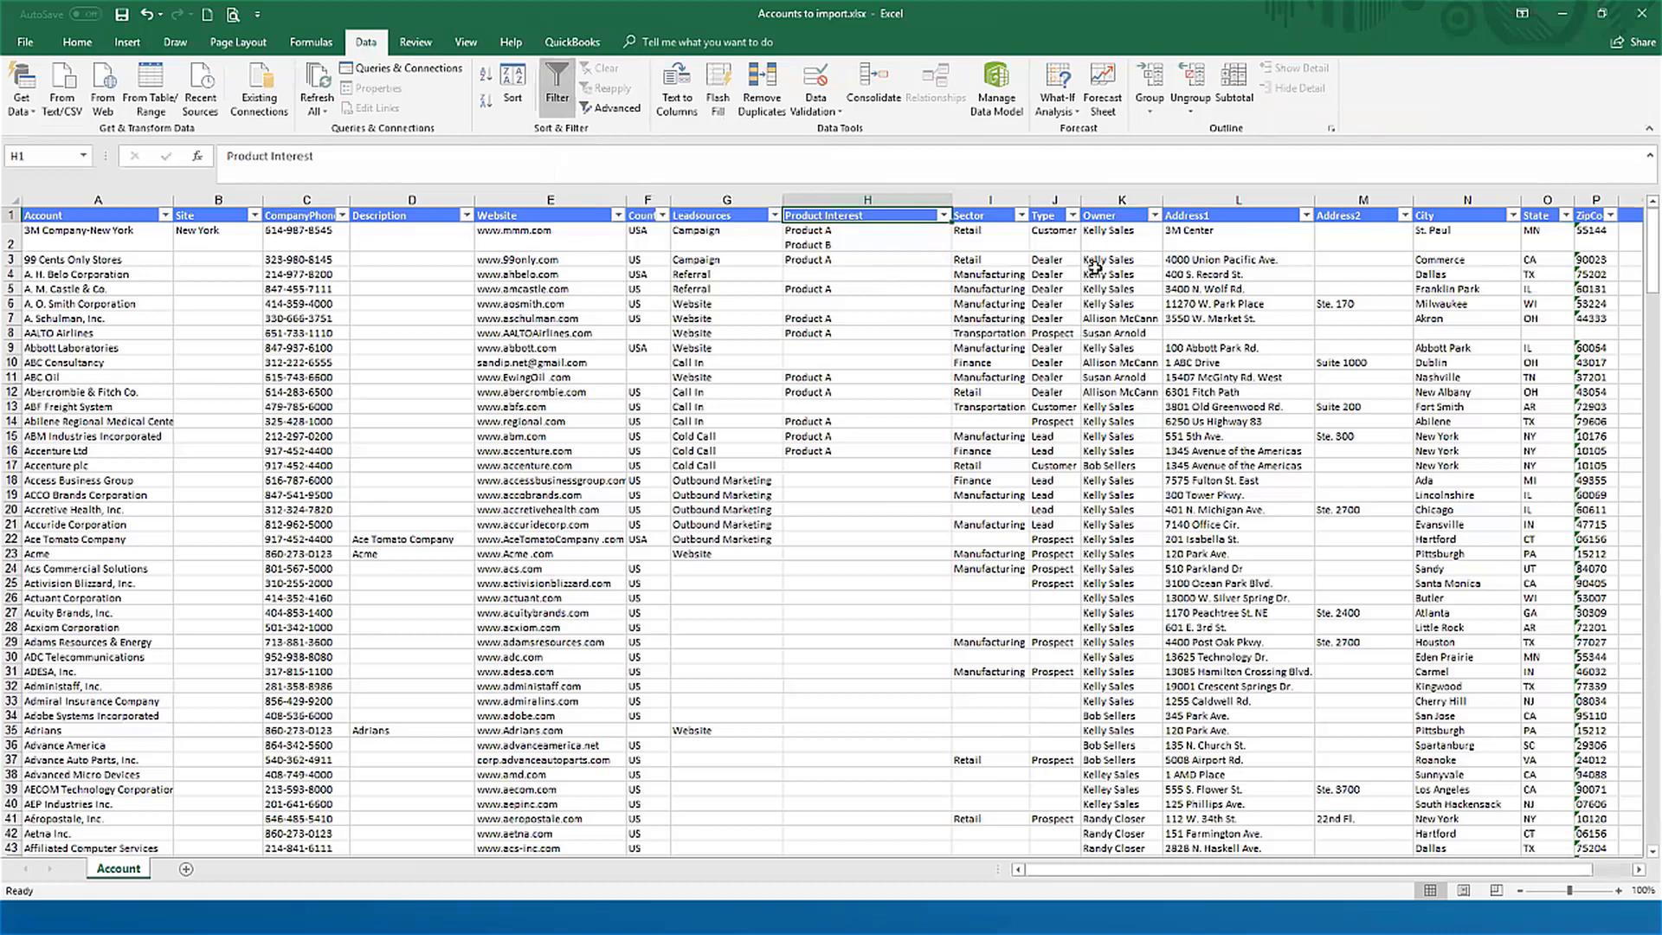
# Step: Review the distinct values in the Sector and Leadsources columns without applying a filter
pyautogui.click(1022, 215)
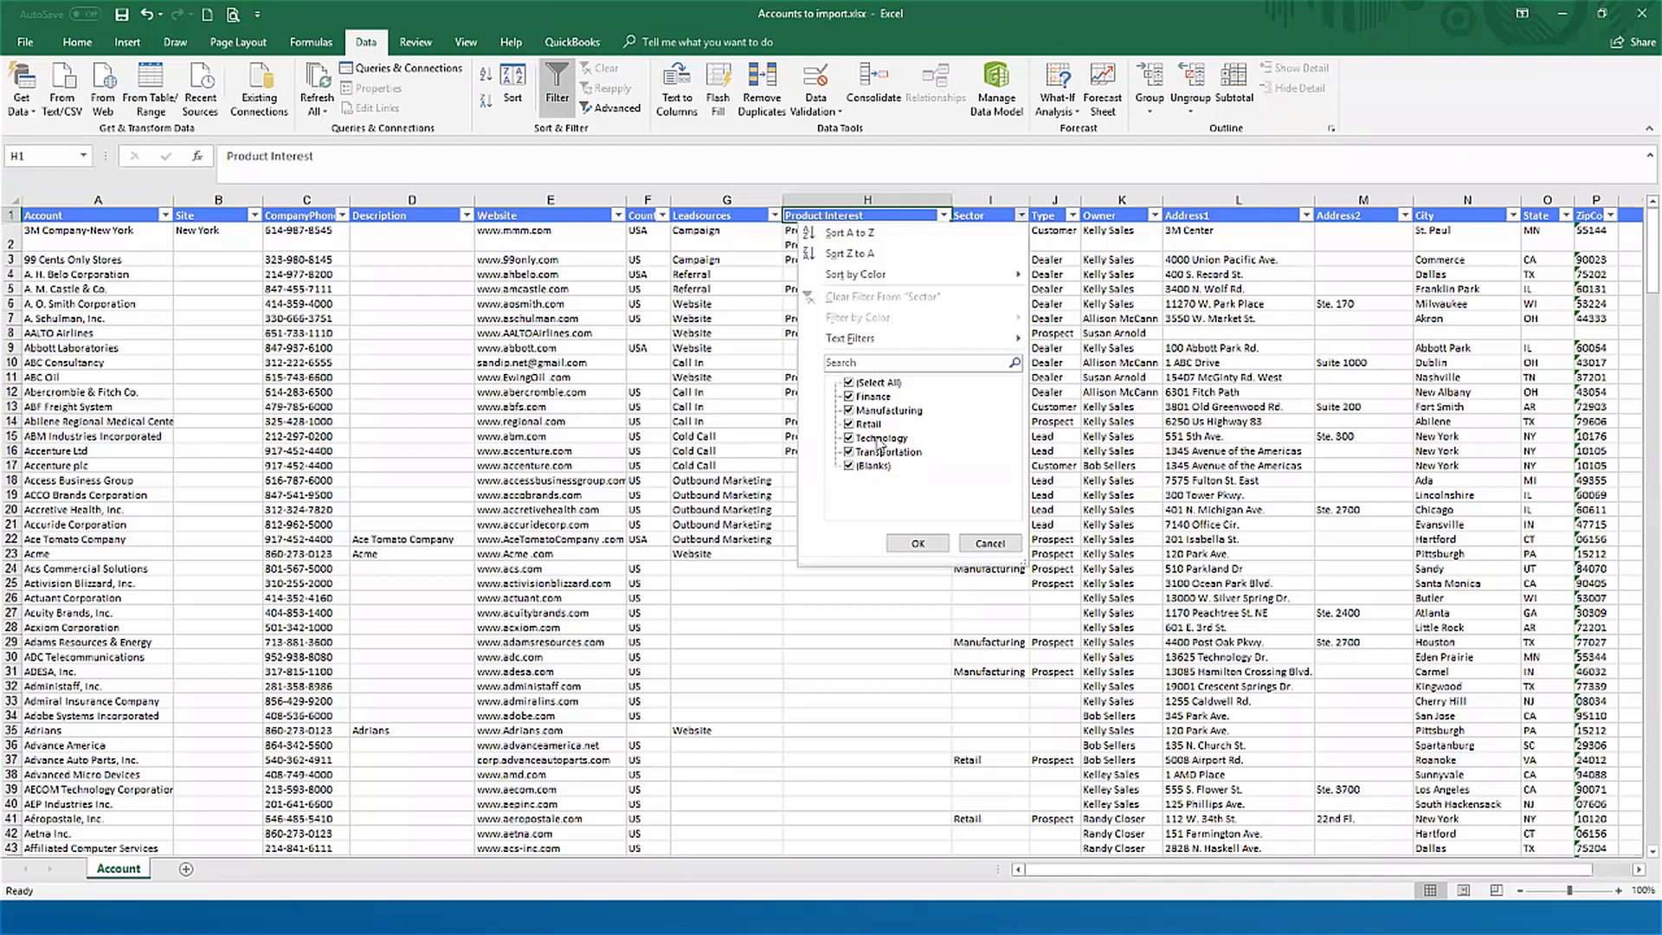
pyautogui.click(989, 544)
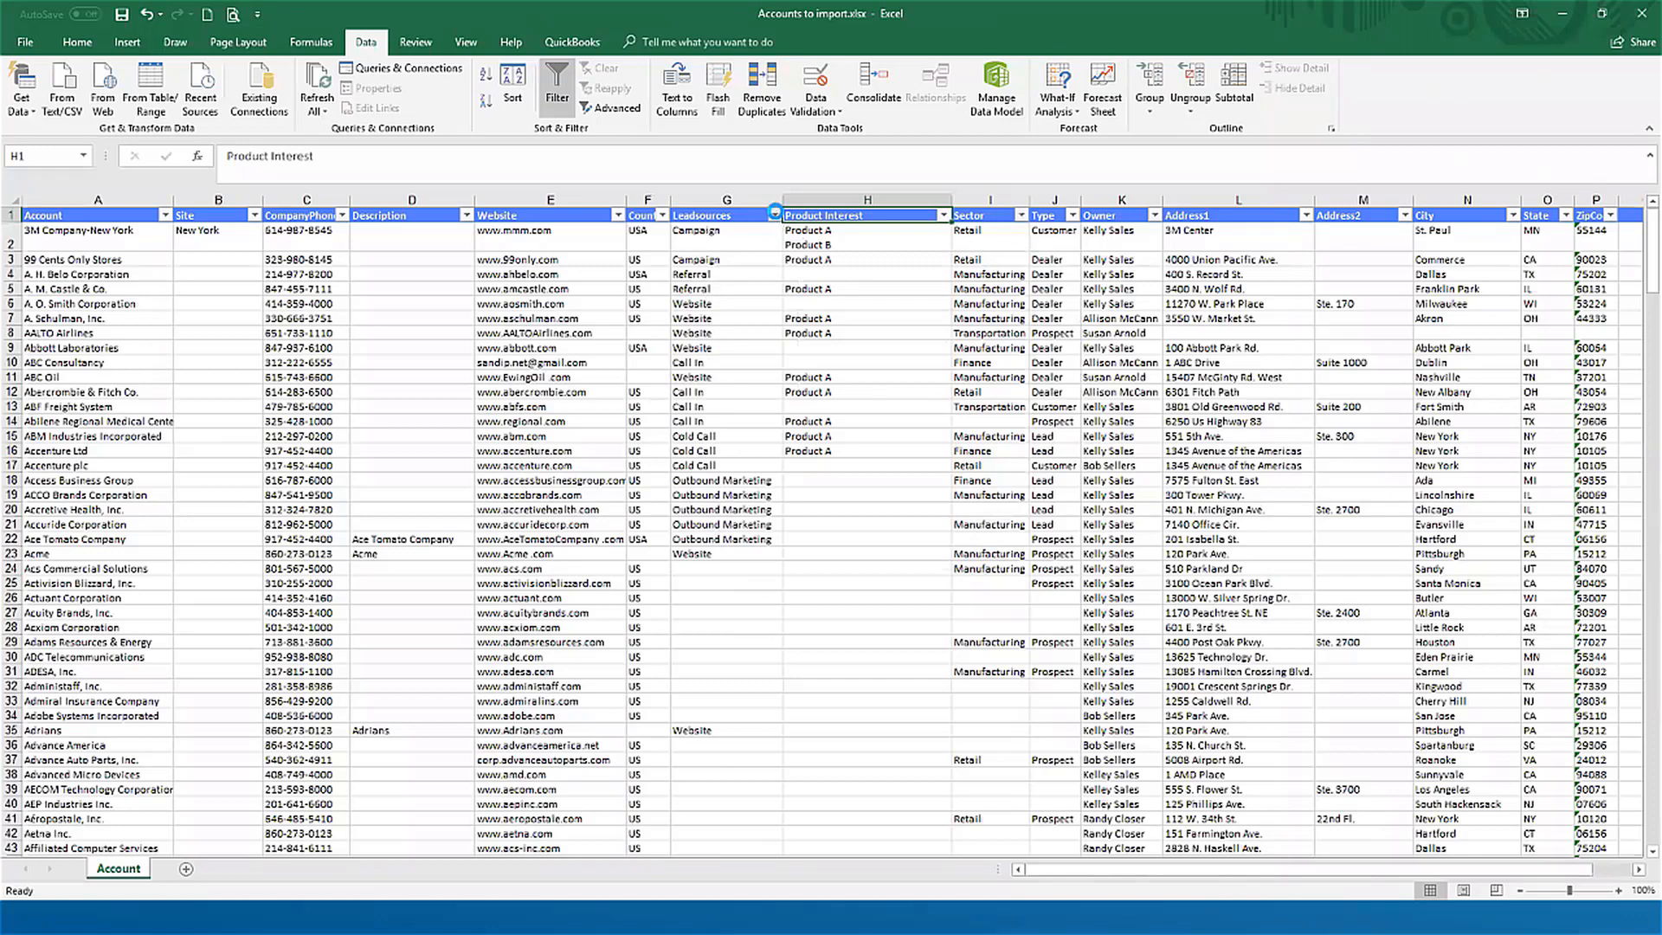
pyautogui.click(773, 216)
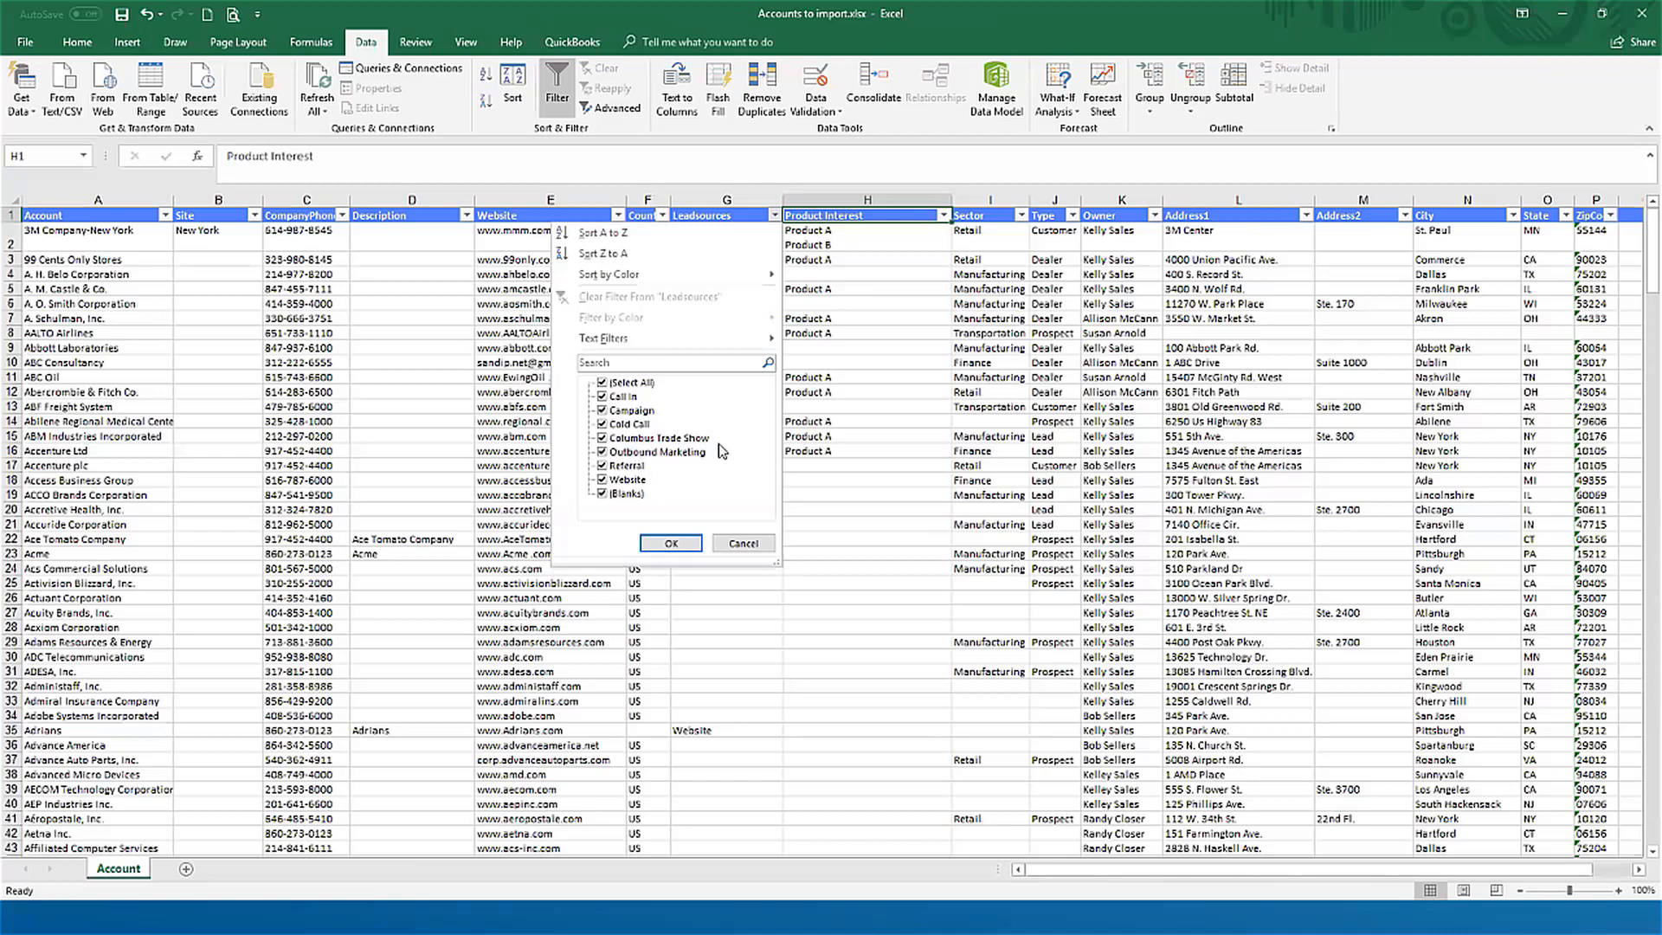
pyautogui.click(758, 545)
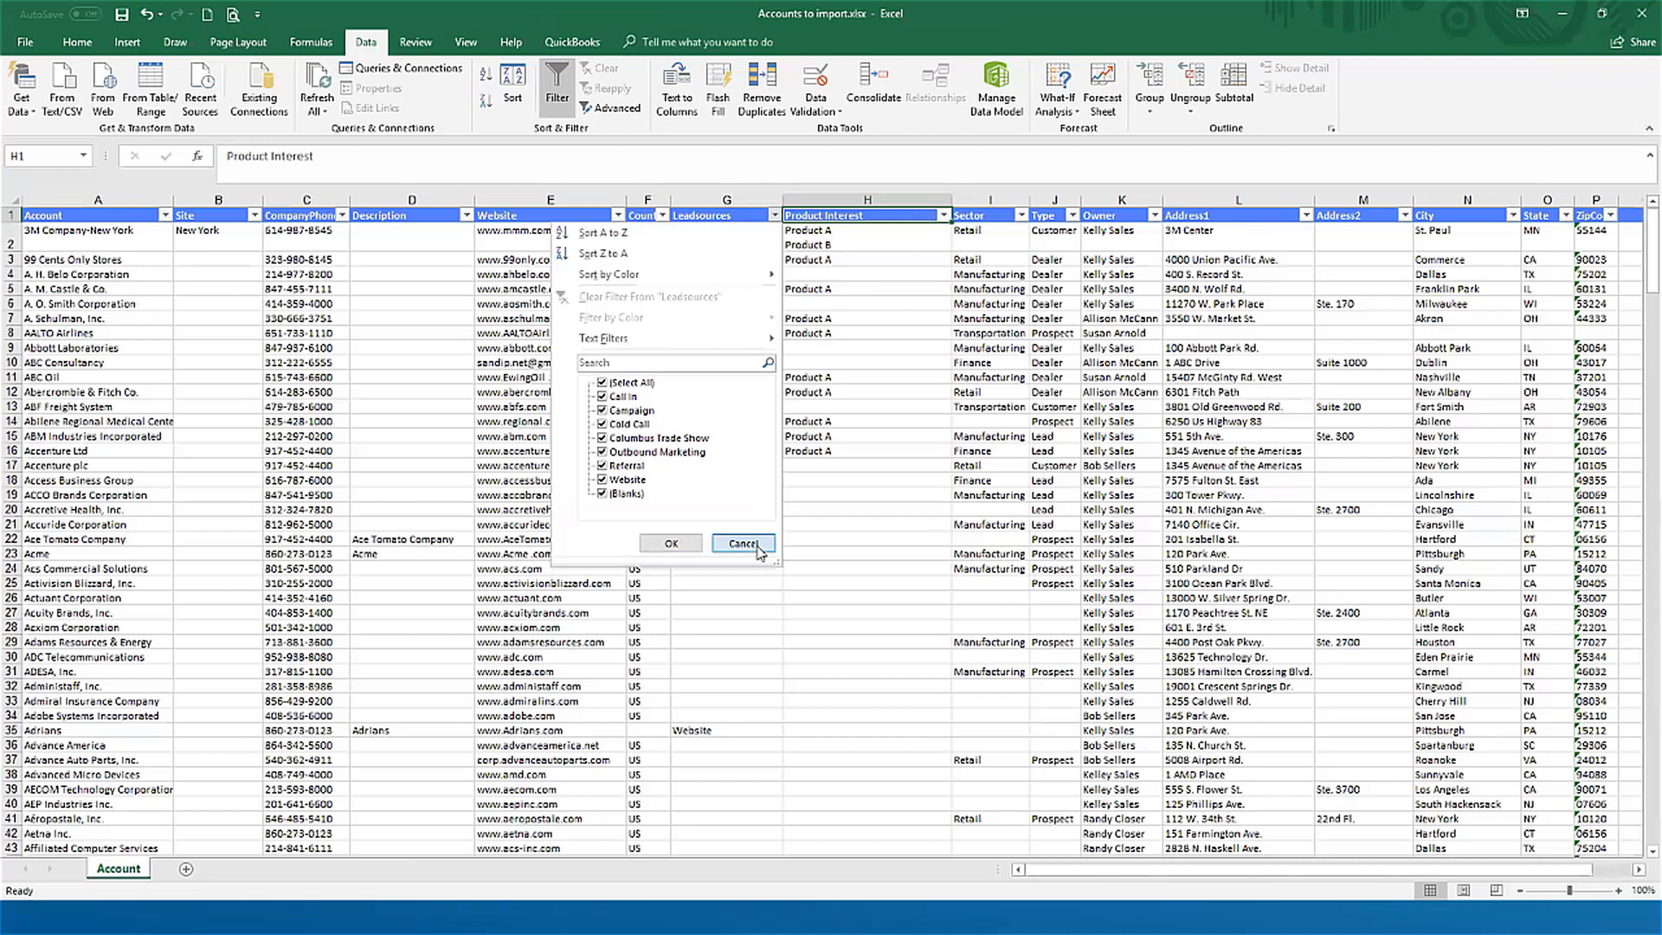
# Step: Examine the entries in row 12 around the Sector, Type and Owner columns
pyautogui.click(994, 394)
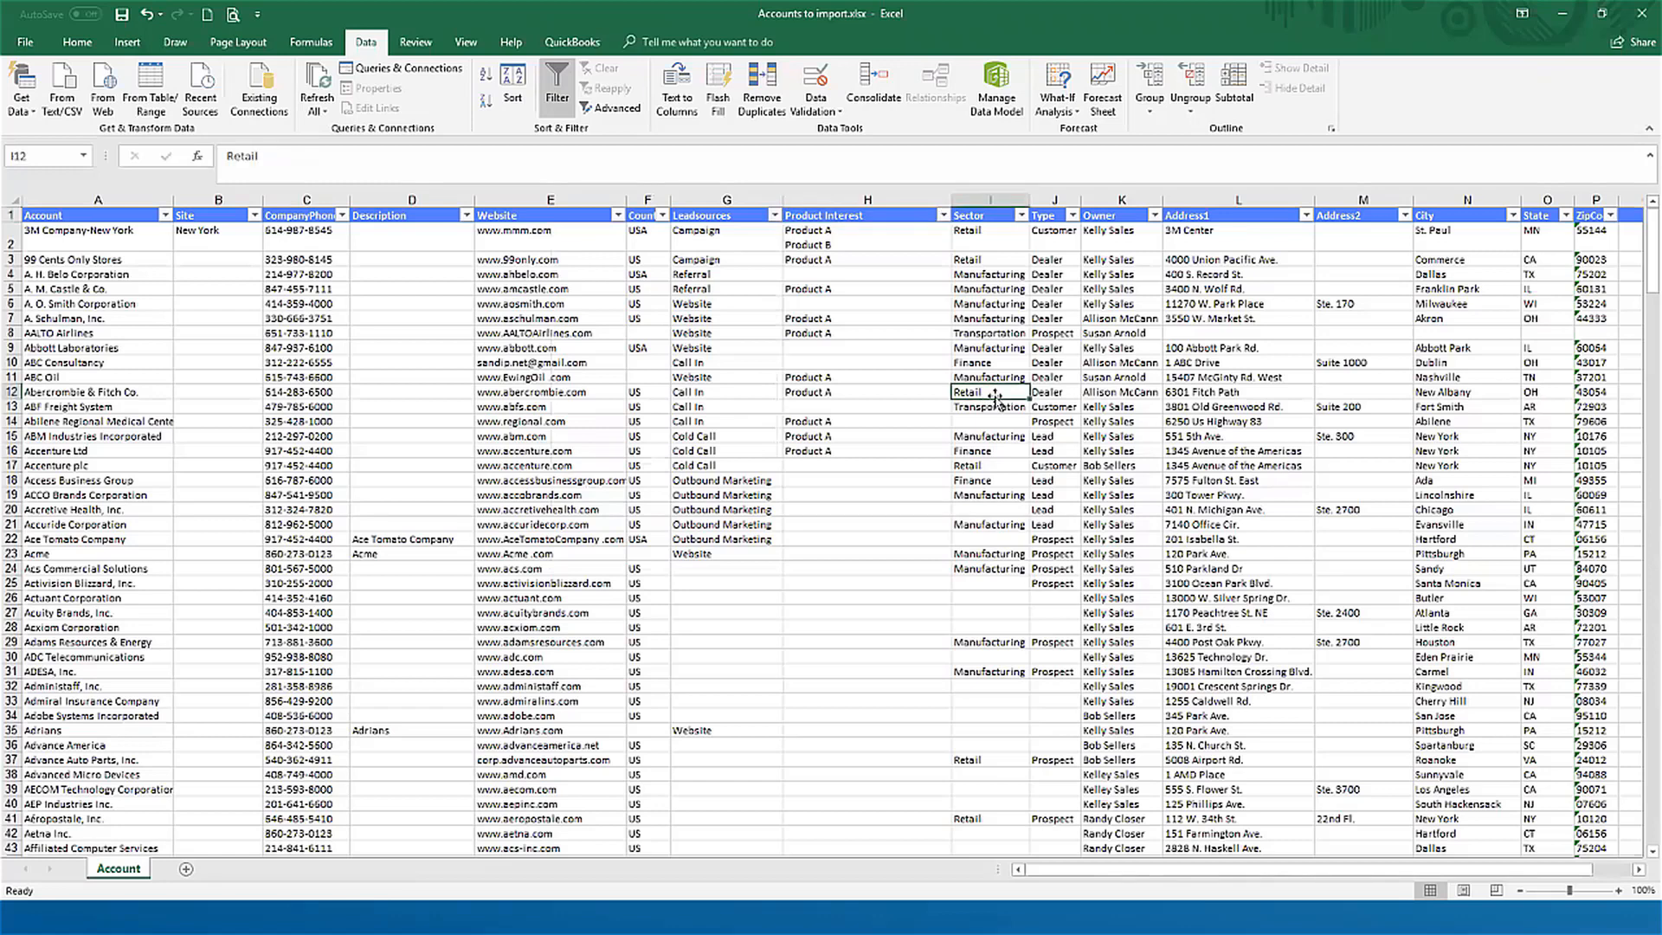
pyautogui.press('Right')
pyautogui.press('Right')
pyautogui.press('Right')
pyautogui.press('Right')
pyautogui.press('Right')
pyautogui.press('Right')
pyautogui.press('Left')
pyautogui.press('Left')
pyautogui.press('Left')
pyautogui.press('Left')
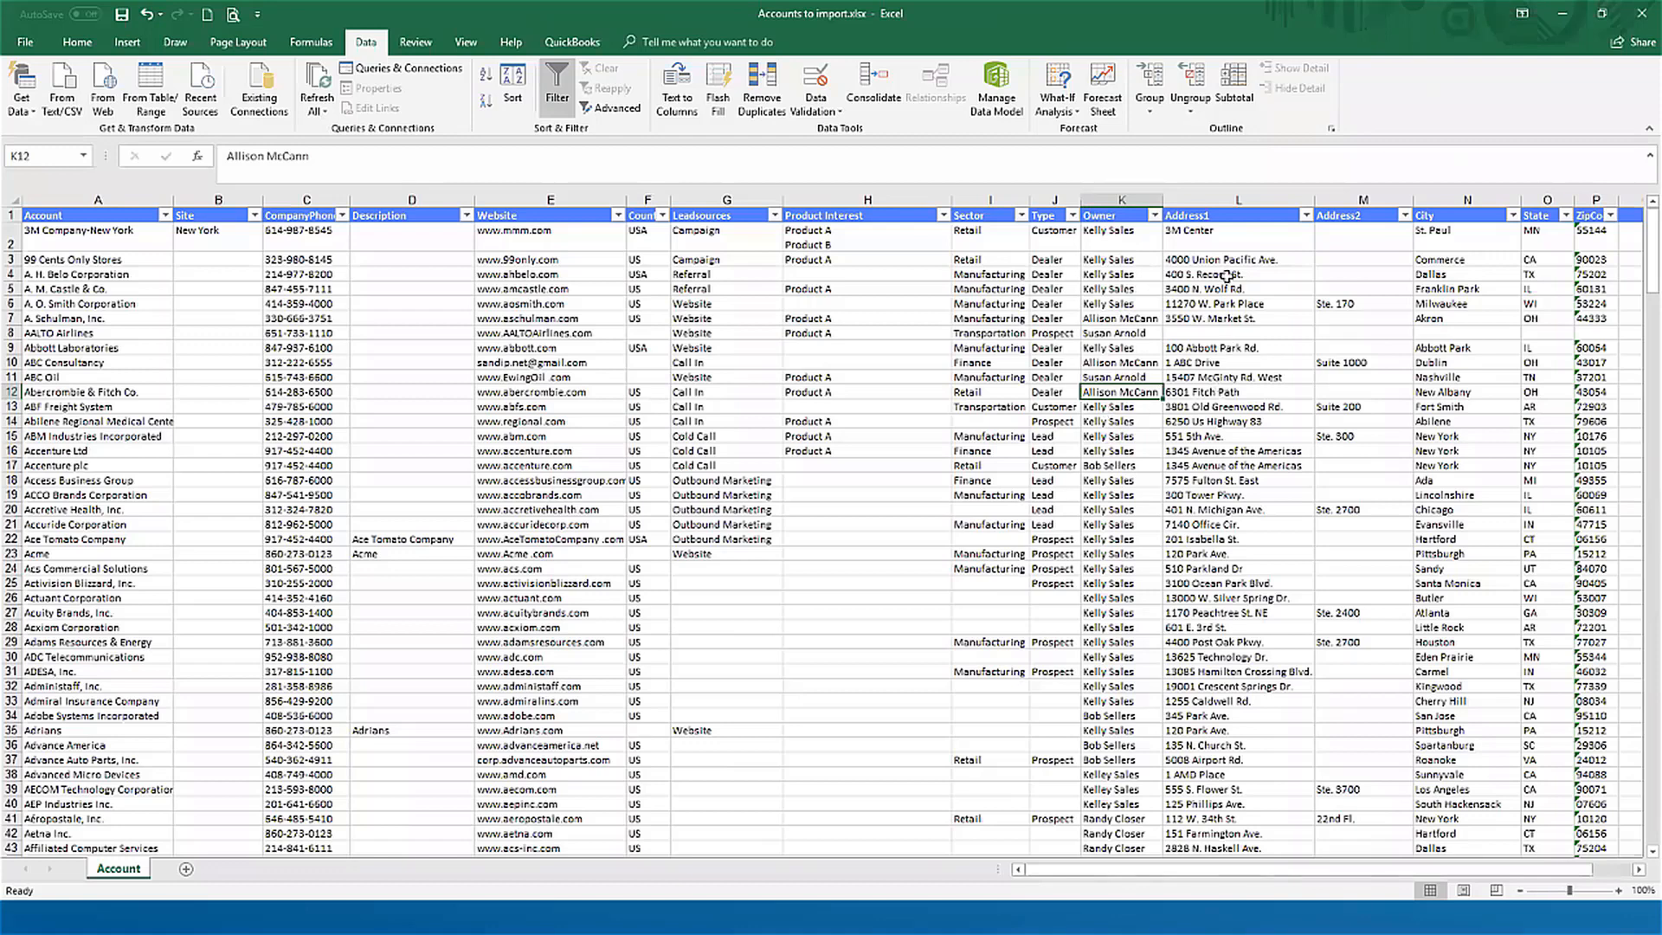
# Step: Examine how row 18 splits its address into separate columns, from Address1 through the zip code
pyautogui.click(1236, 481)
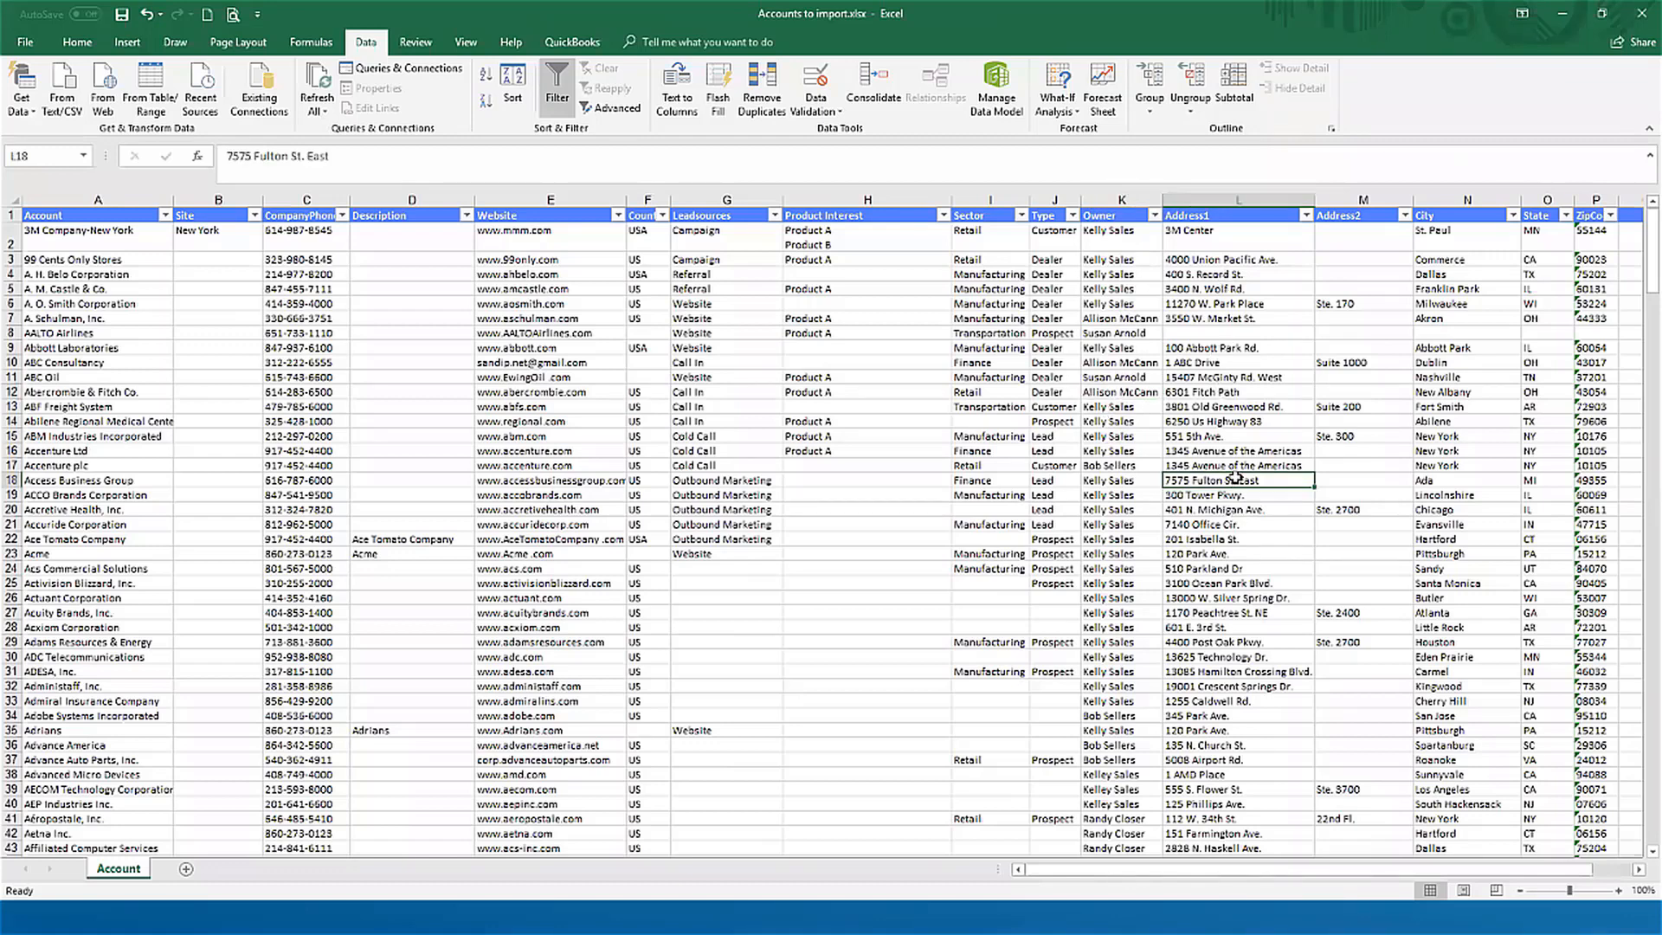
pyautogui.press('Right')
pyautogui.press('Right')
pyautogui.press('Right')
pyautogui.press('Right')
pyautogui.press('Right')
pyautogui.press('Right')
pyautogui.press('Right')
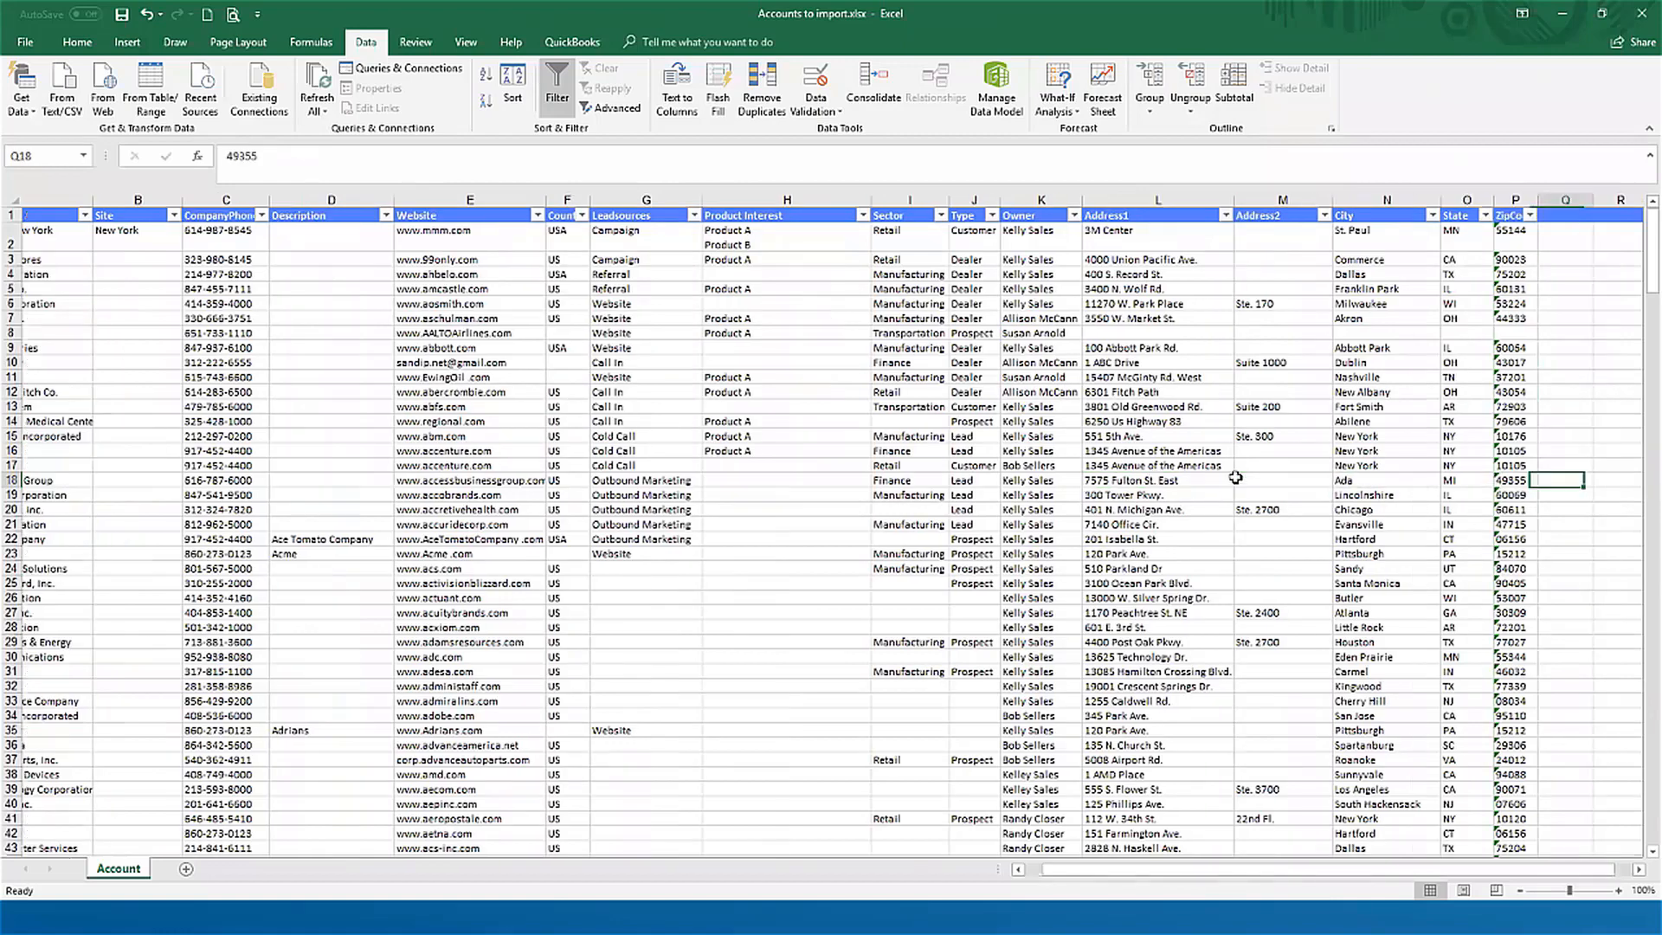
pyautogui.press('Right')
pyautogui.press('Left')
pyautogui.press('Left')
pyautogui.press('Left')
pyautogui.press('Left')
pyautogui.press('Left')
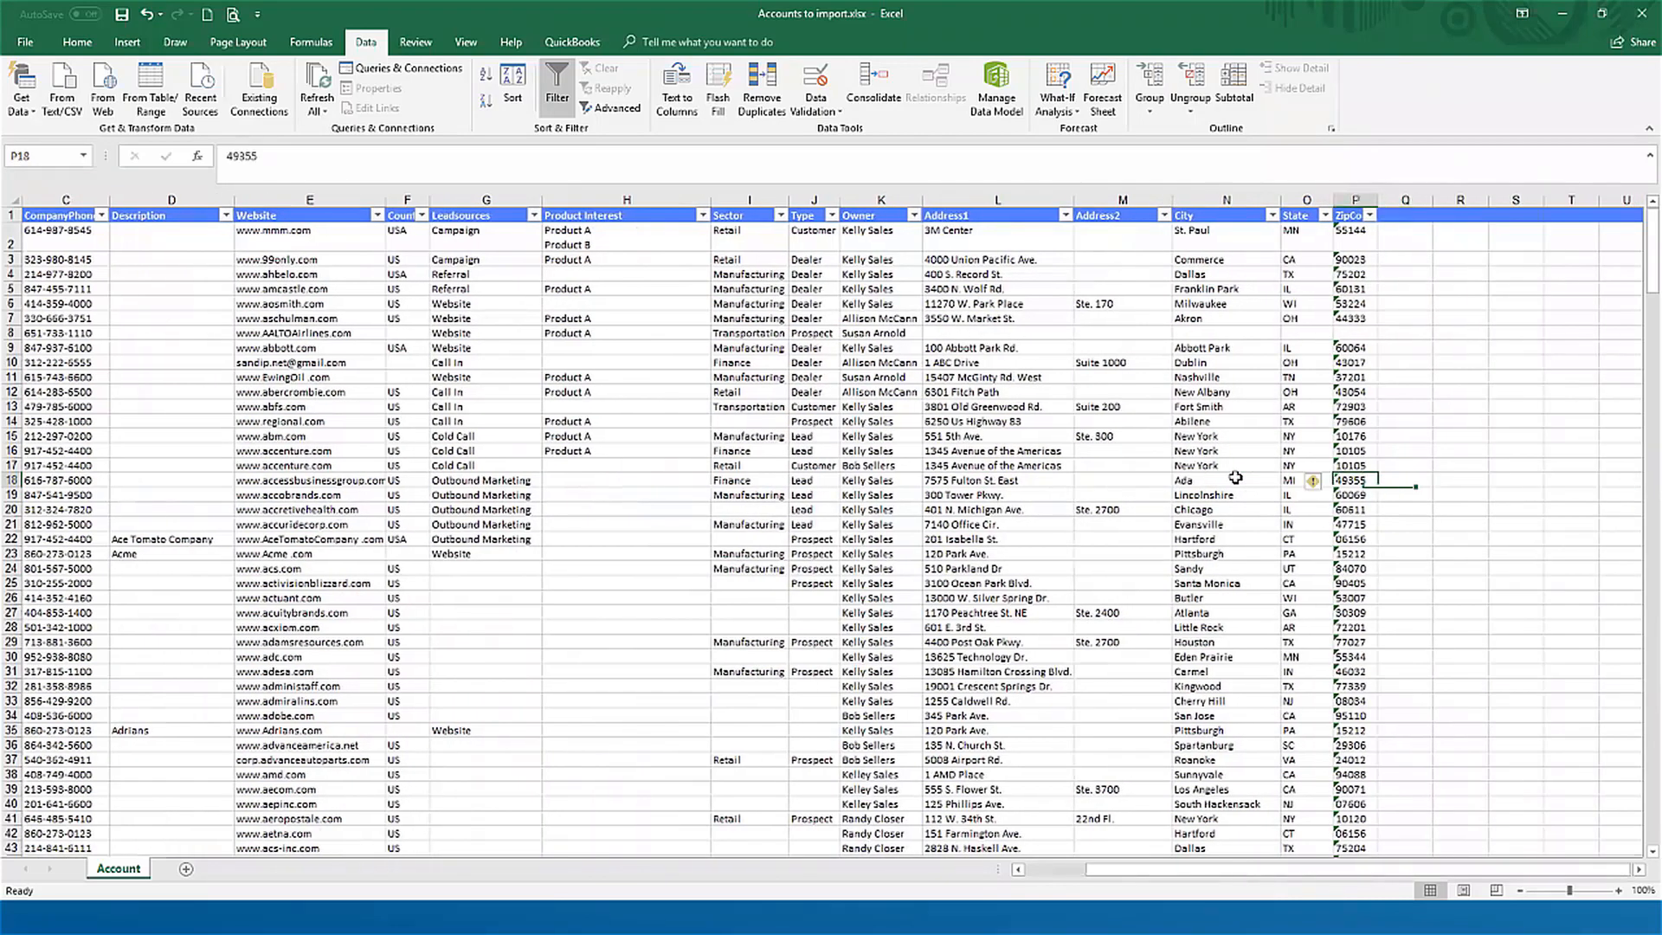
# Step: Examine the State and CompanyPhone columns for consistently formatted entries
pyautogui.press('Up')
pyautogui.press('Up')
pyautogui.press('Up')
pyautogui.press('Up')
pyautogui.press('Up')
pyautogui.press('Up')
pyautogui.press('Up')
pyautogui.press('Up')
pyautogui.press('Up')
pyautogui.press('Up')
pyautogui.press('Up')
pyautogui.press('Down')
pyautogui.press('Down')
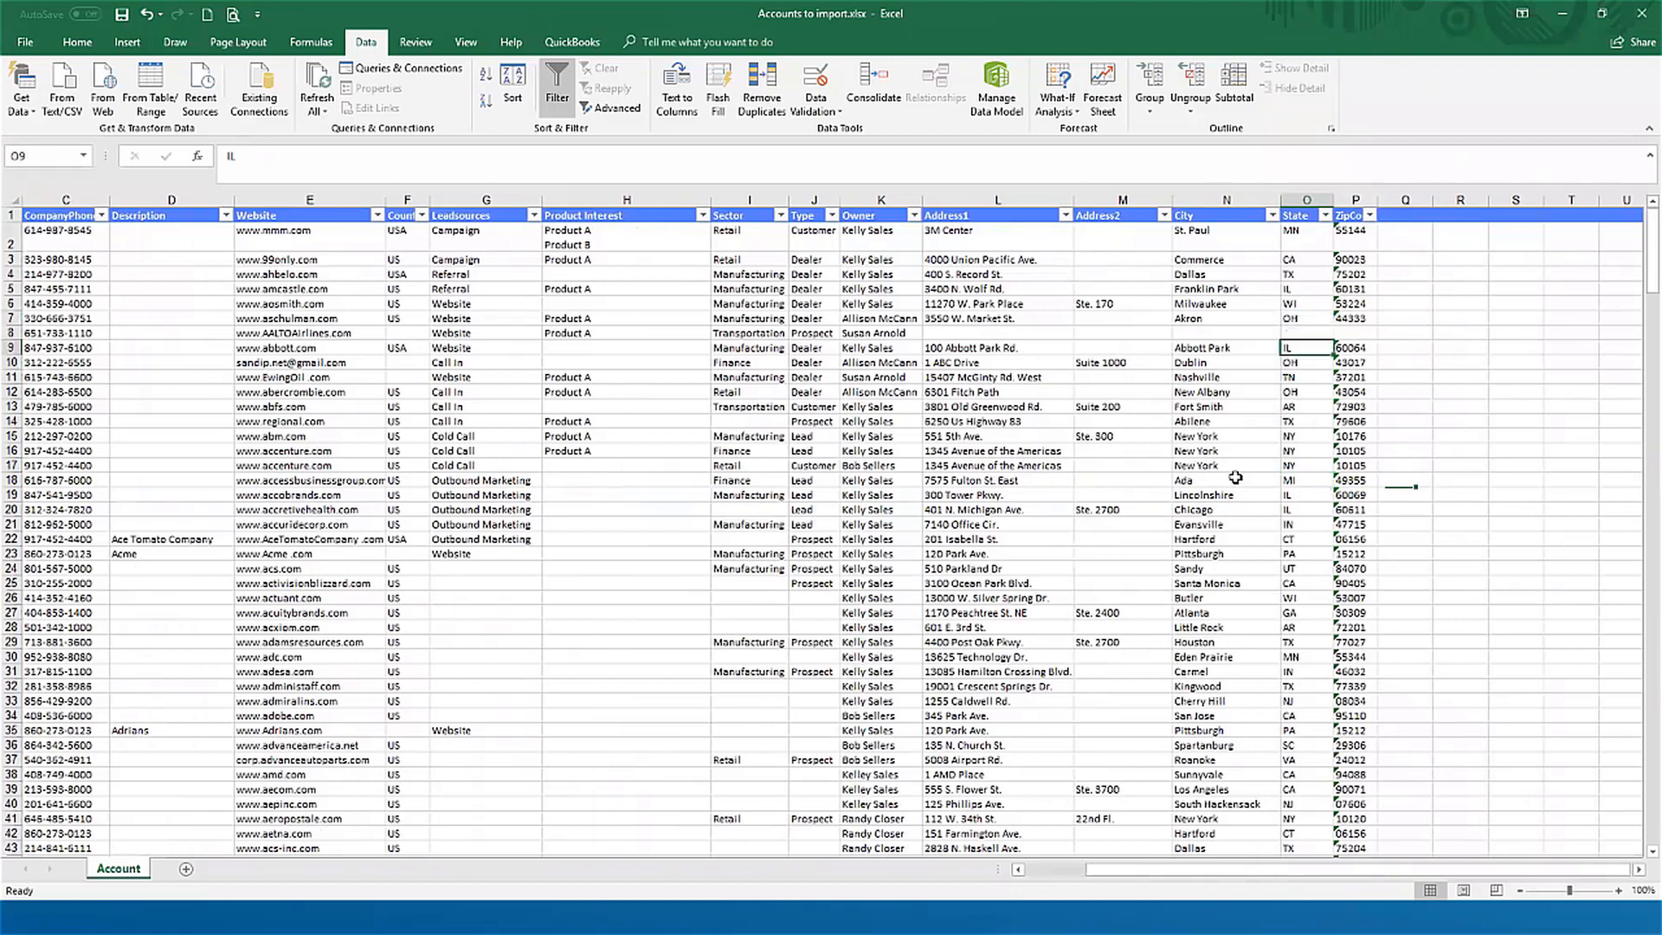
pyautogui.press('Down')
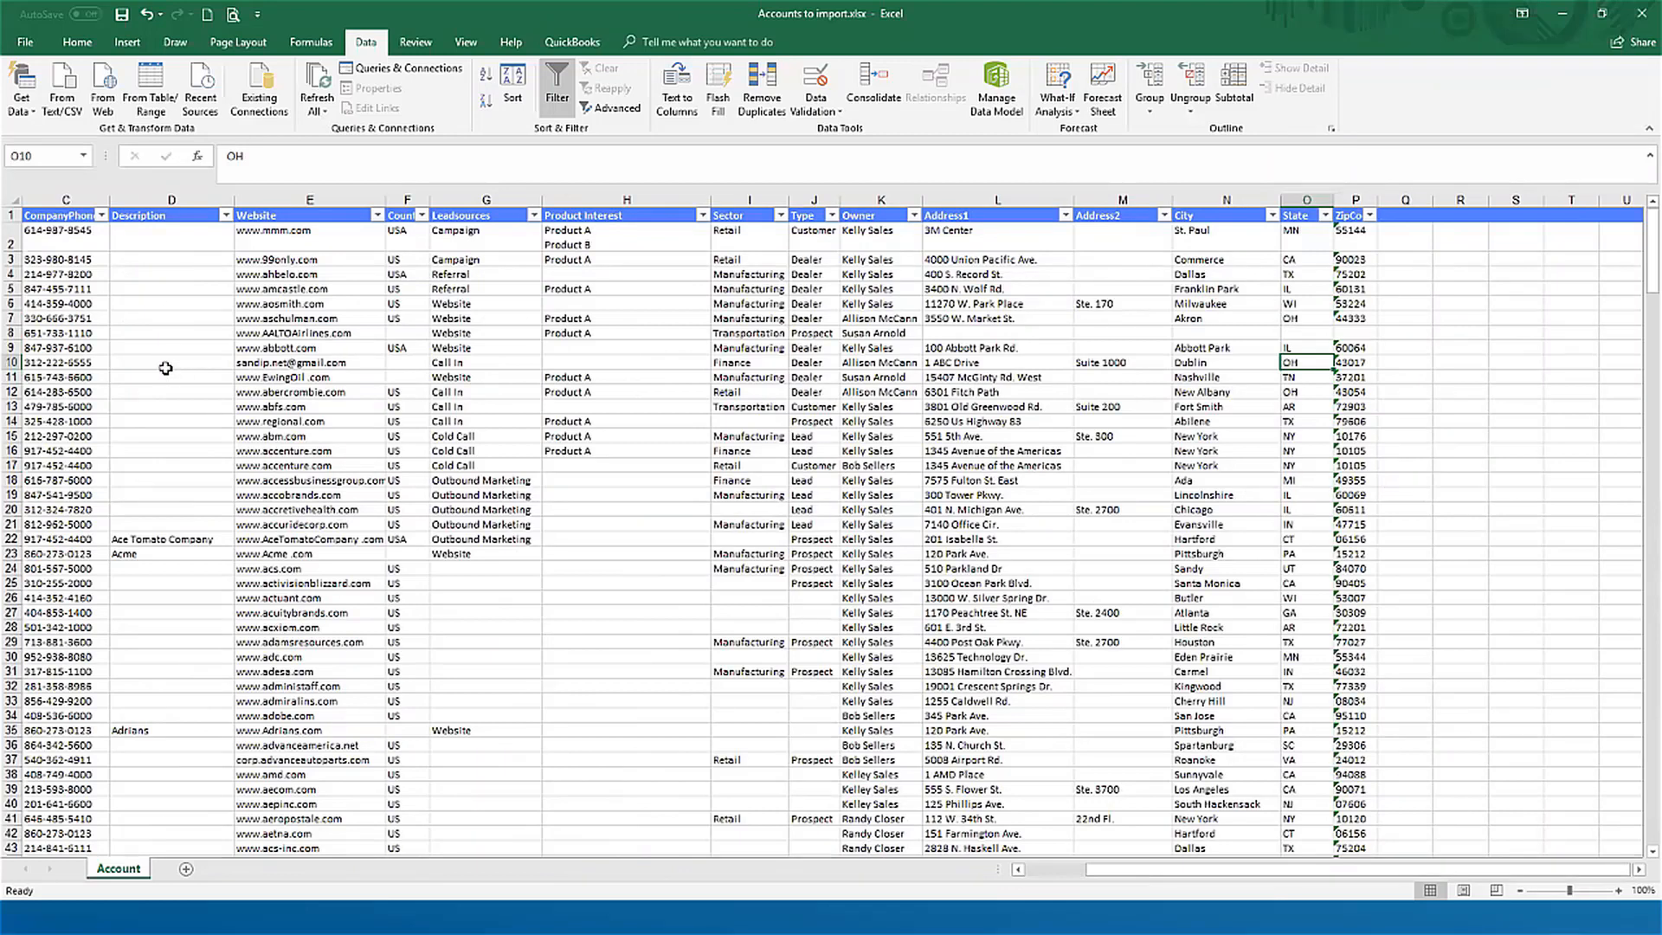
pyautogui.click(73, 370)
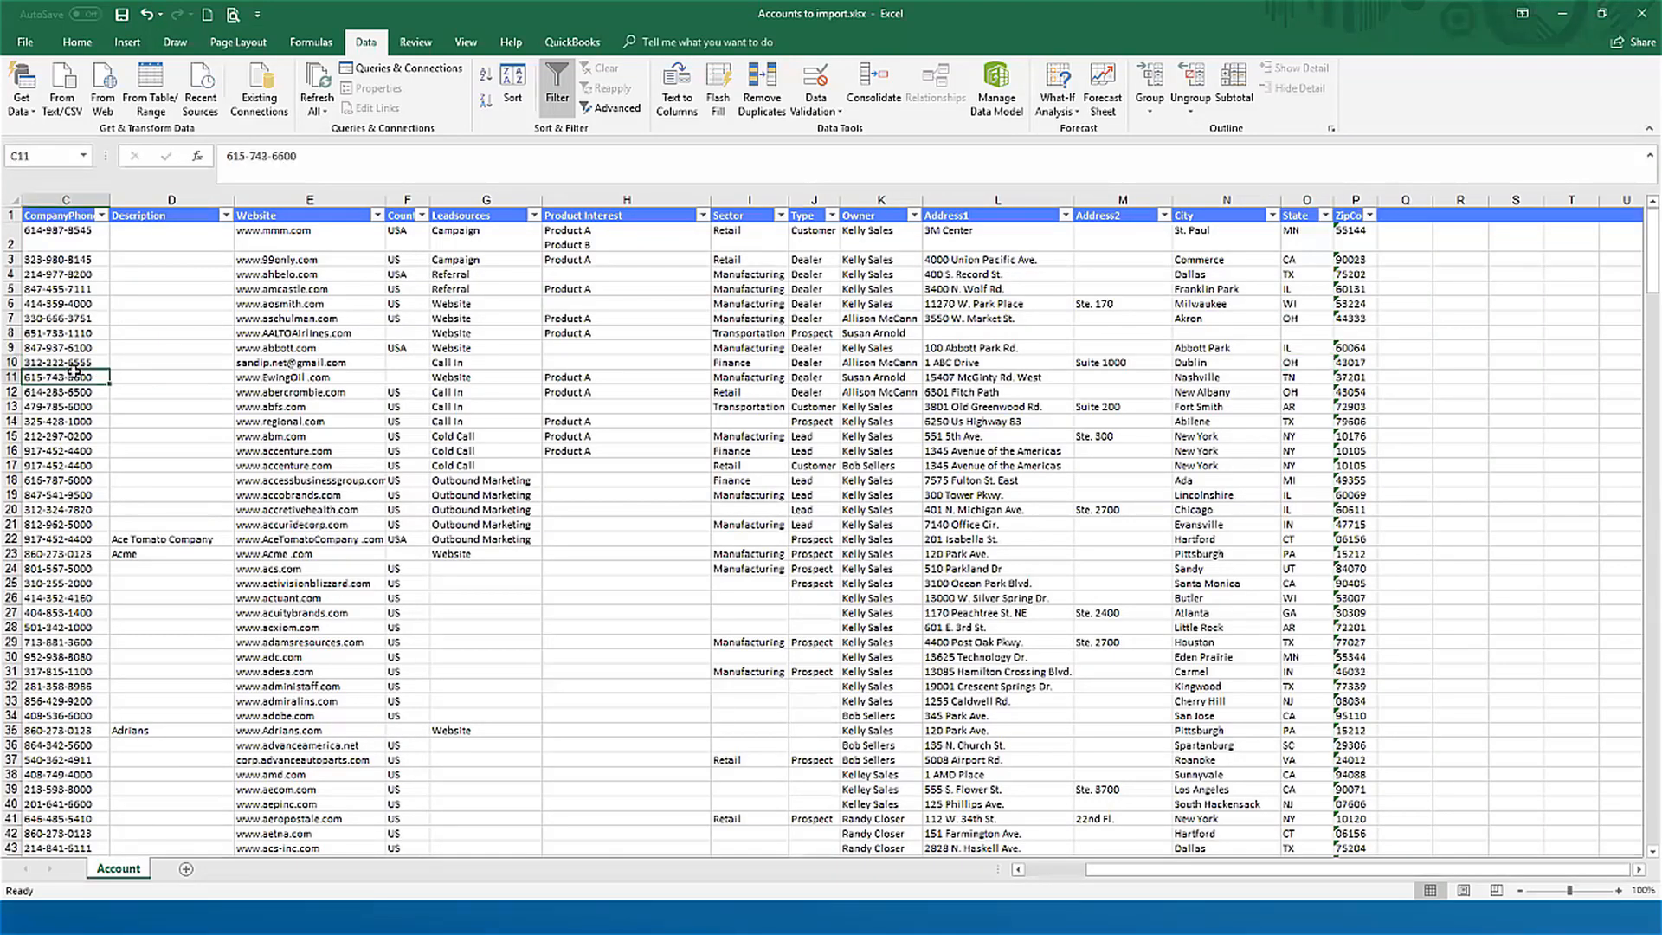
pyautogui.hscroll(-2, 74, 370)
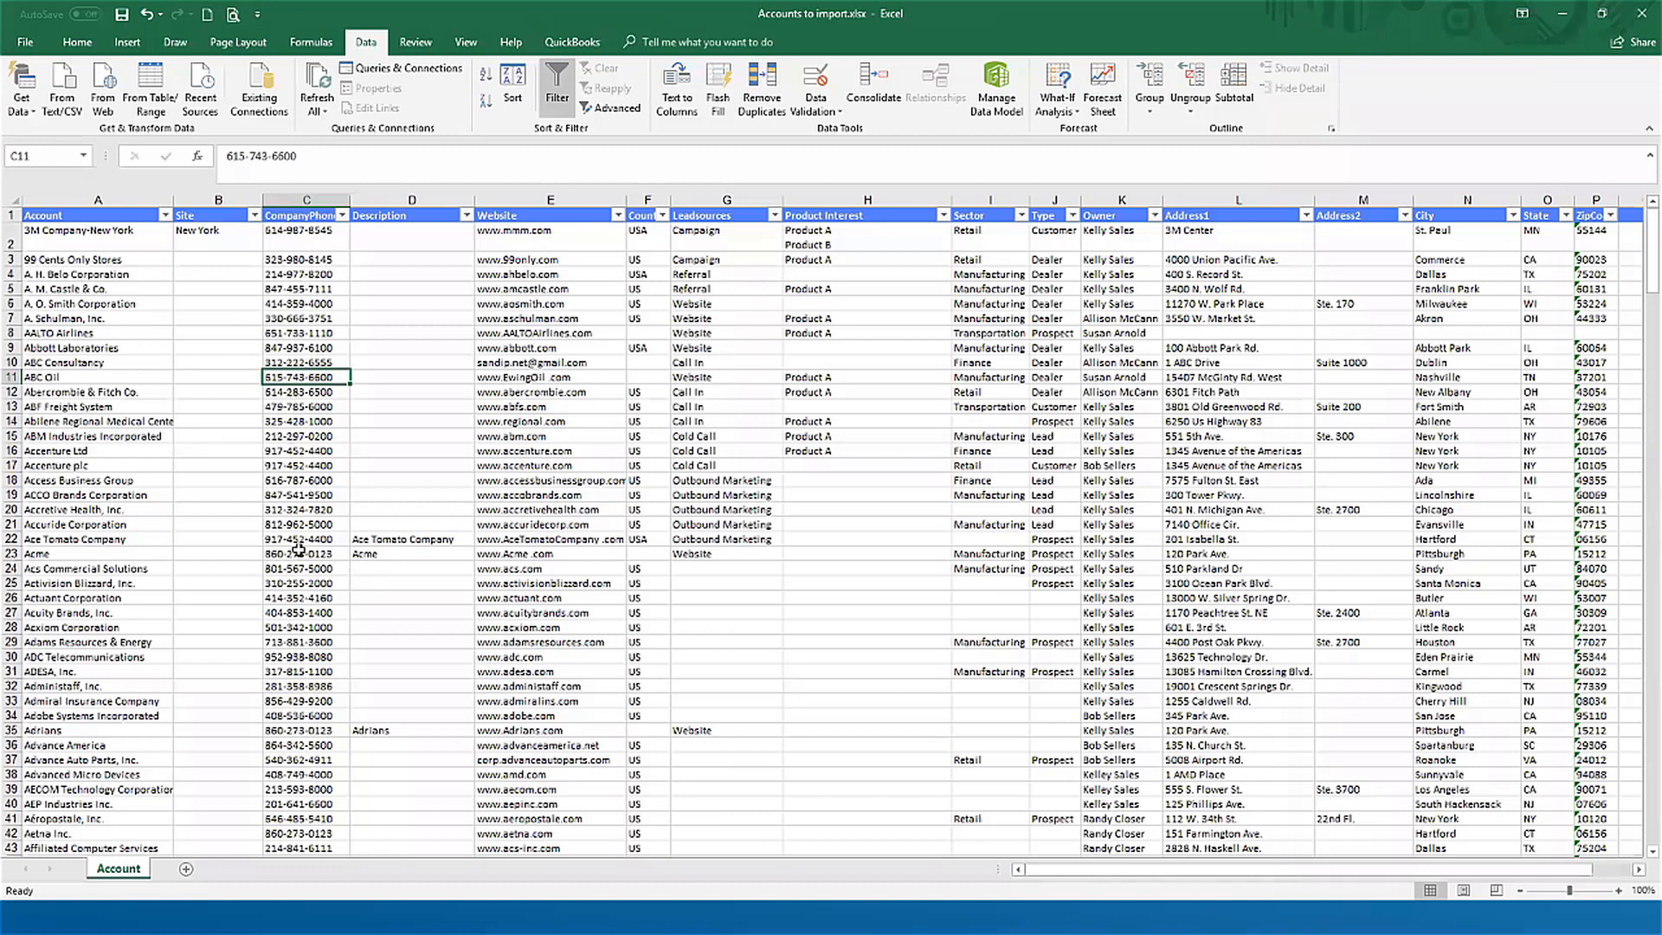
# Step: Examine row 15 from Sector across the address columns and back to its Account name
pyautogui.click(997, 432)
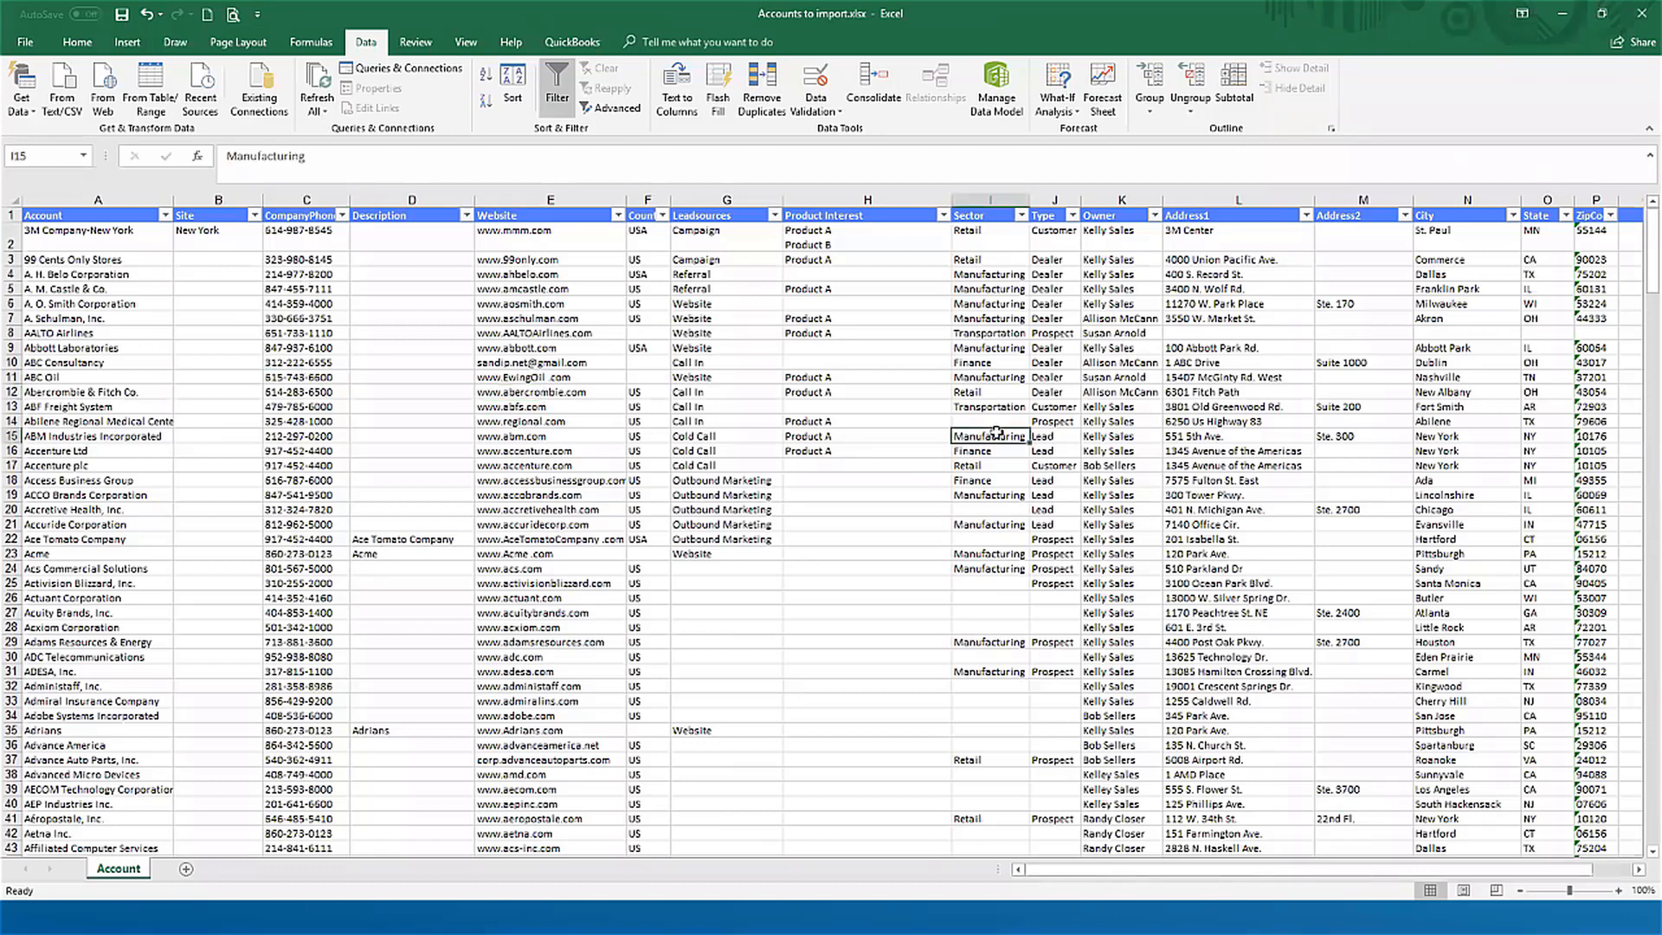
pyautogui.press('Right')
pyautogui.press('Right')
pyautogui.press('Right')
pyautogui.press('Right')
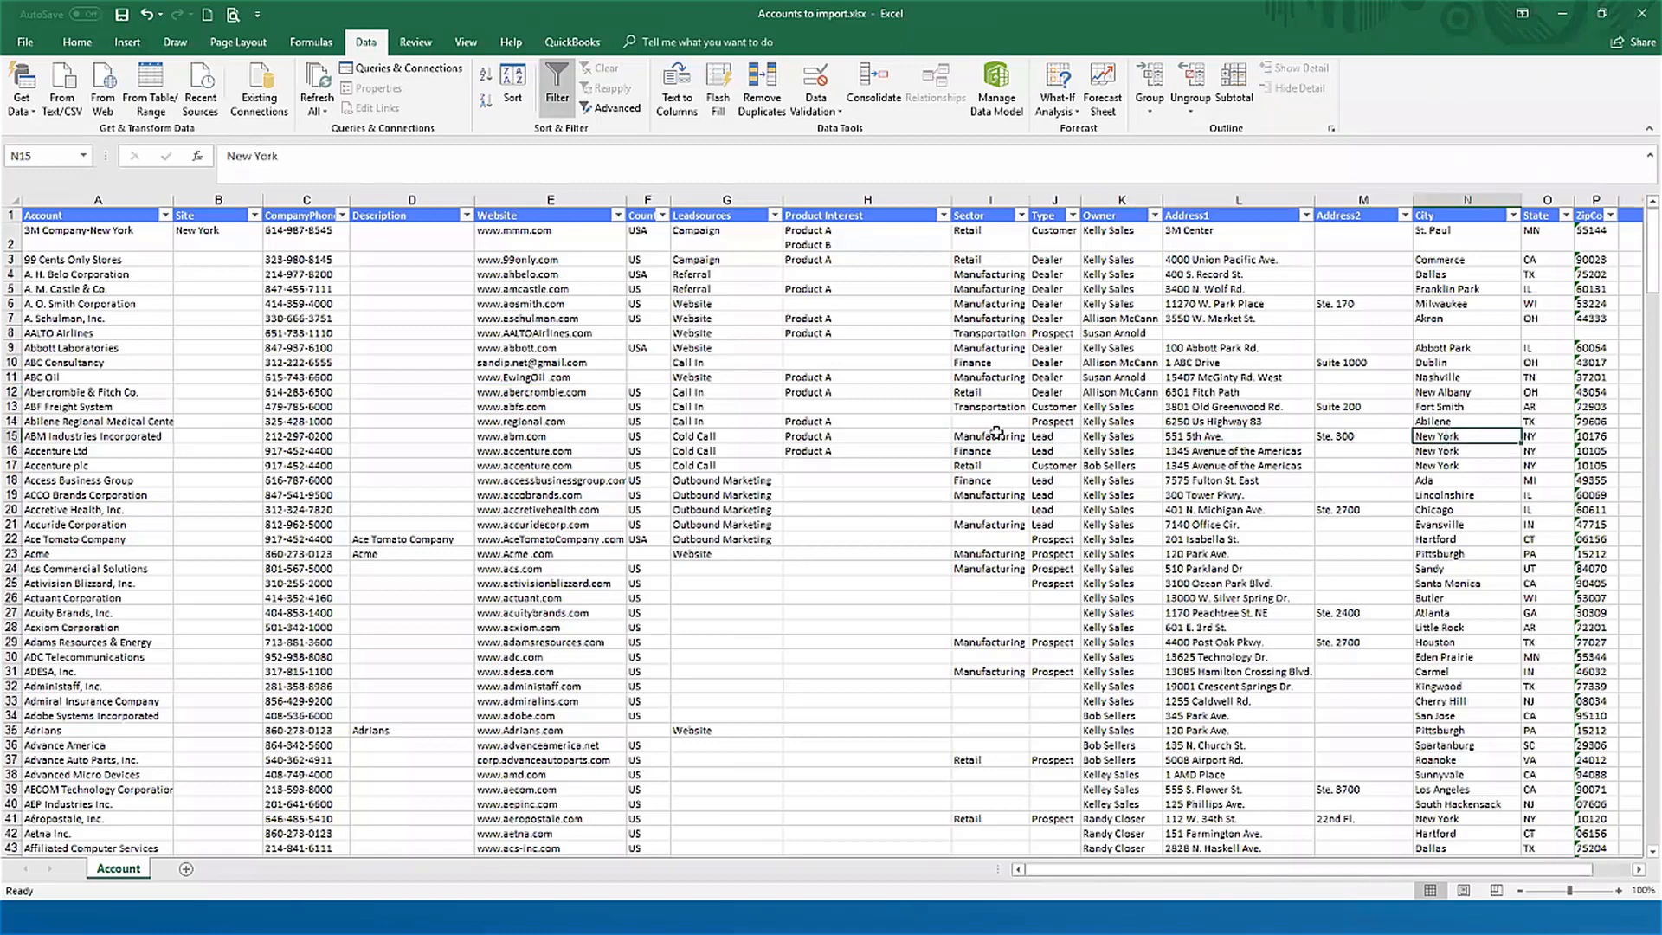
pyautogui.press('Right')
pyautogui.press('Right')
pyautogui.press('Left')
pyautogui.press('Left')
pyautogui.press('Left')
pyautogui.press('Left')
pyautogui.press('Left')
pyautogui.press('Left')
pyautogui.press('Left')
pyautogui.press('Left')
pyautogui.press('Left')
pyautogui.press('Left')
pyautogui.press('Left')
pyautogui.press('Left')
pyautogui.press('Left')
pyautogui.press('Left')
pyautogui.press('Left')
pyautogui.press('Left')
pyautogui.press('Left')
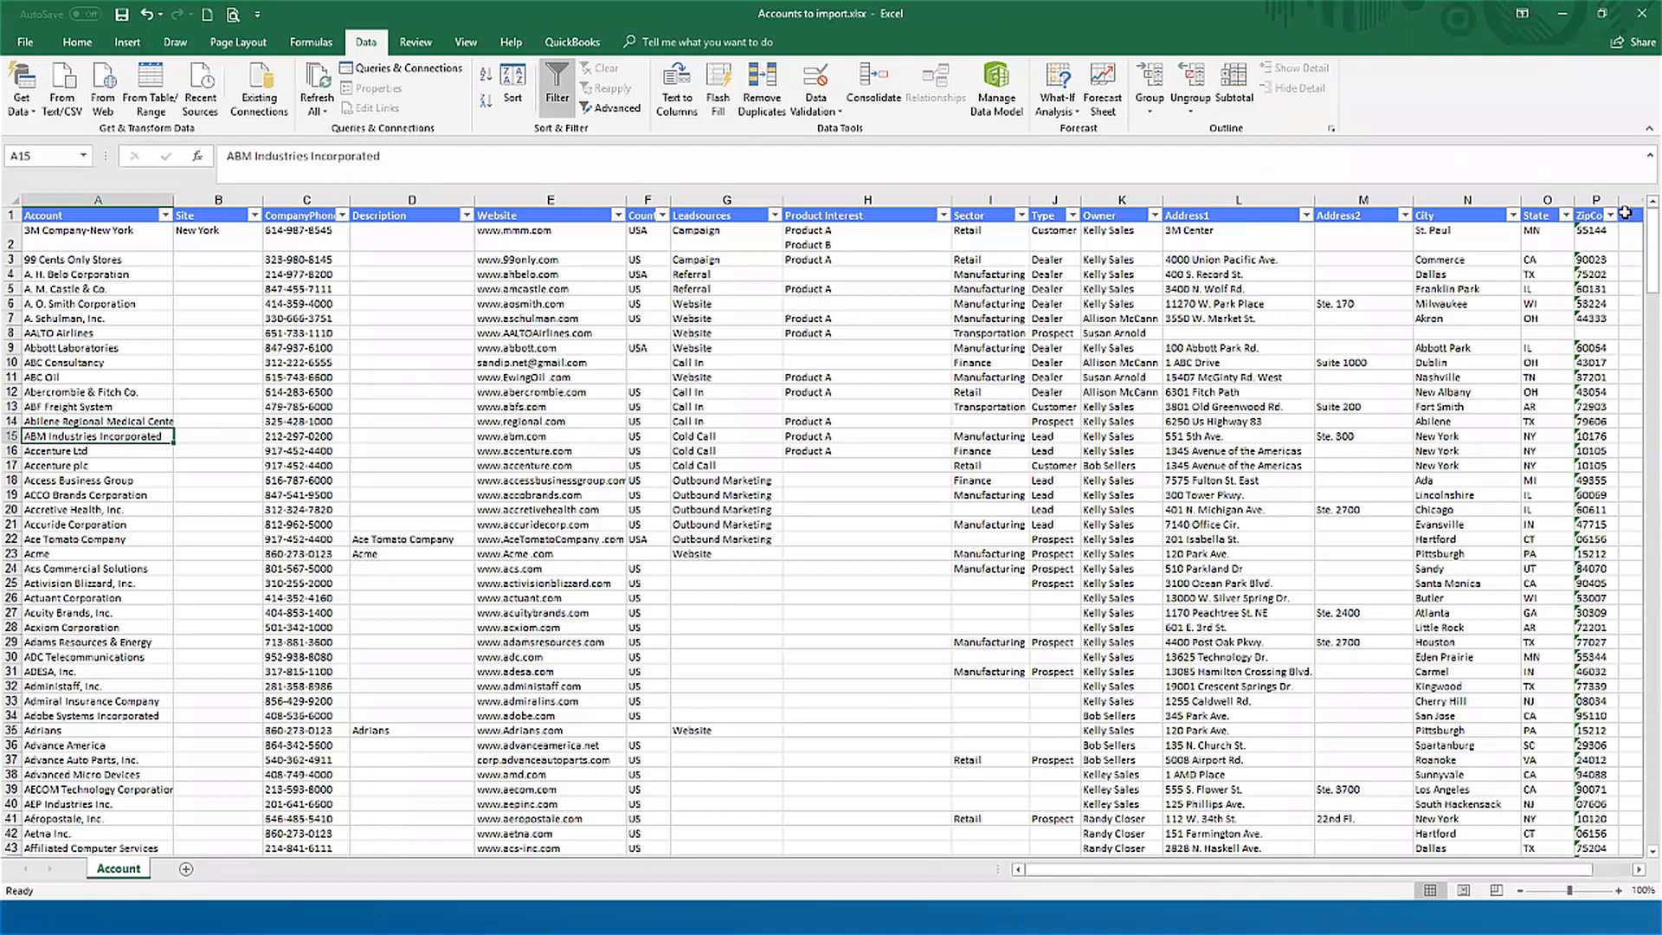
# Step: Switch back to Claritysoft in the browser and open its Settings page
pyautogui.click(1564, 15)
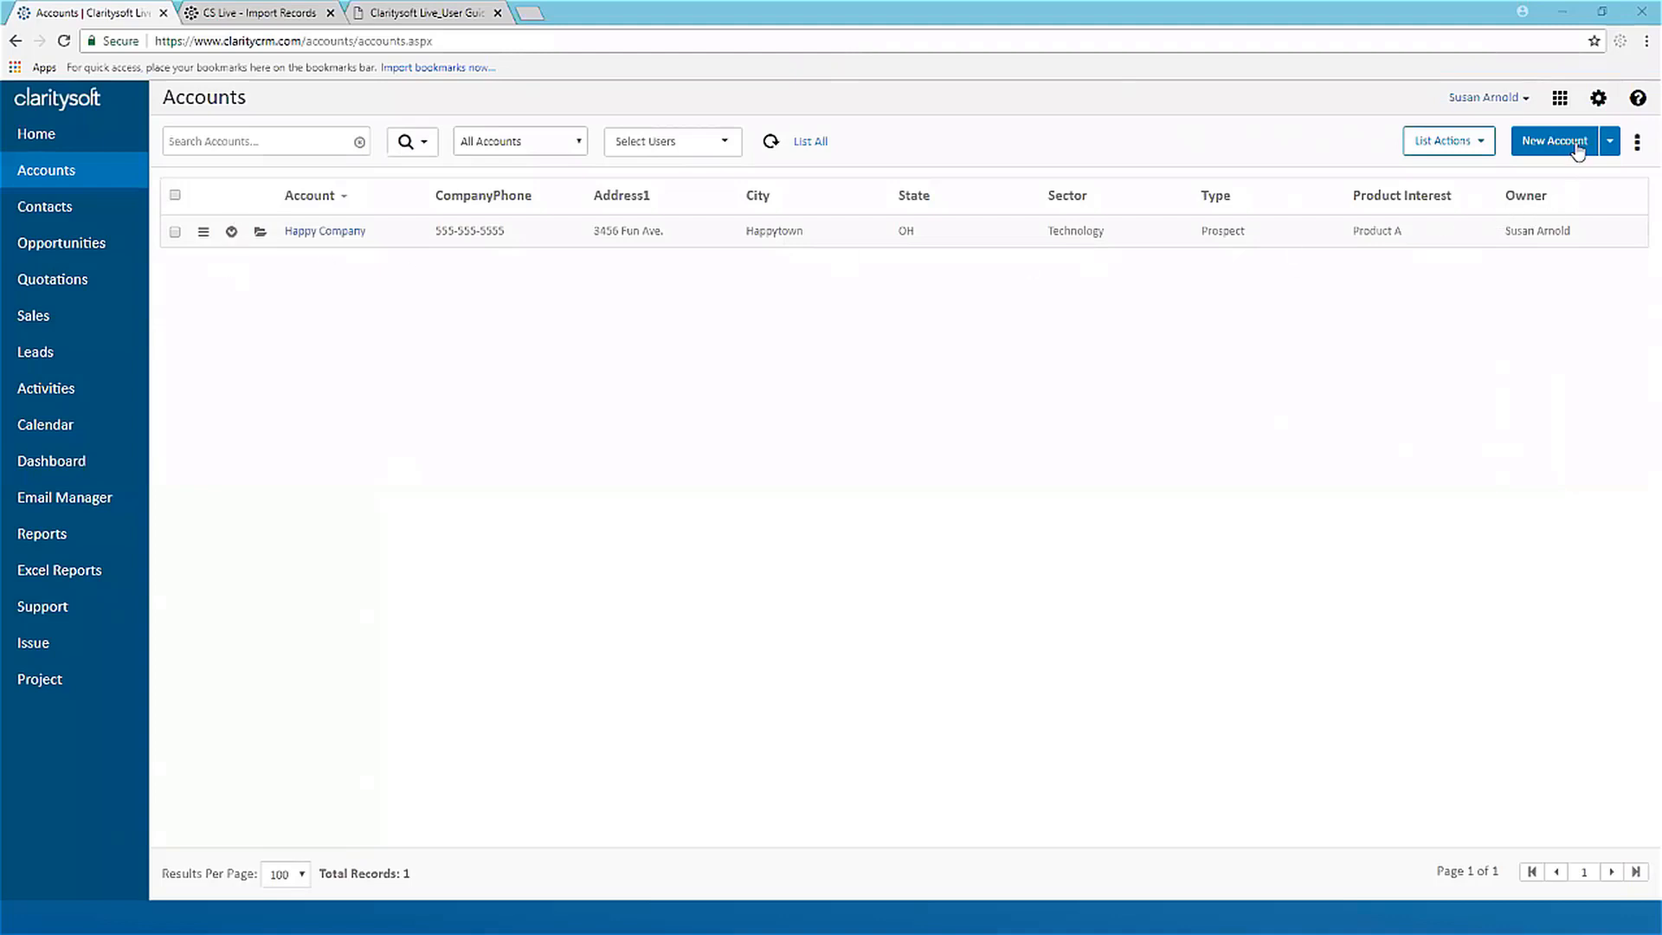
pyautogui.click(1599, 100)
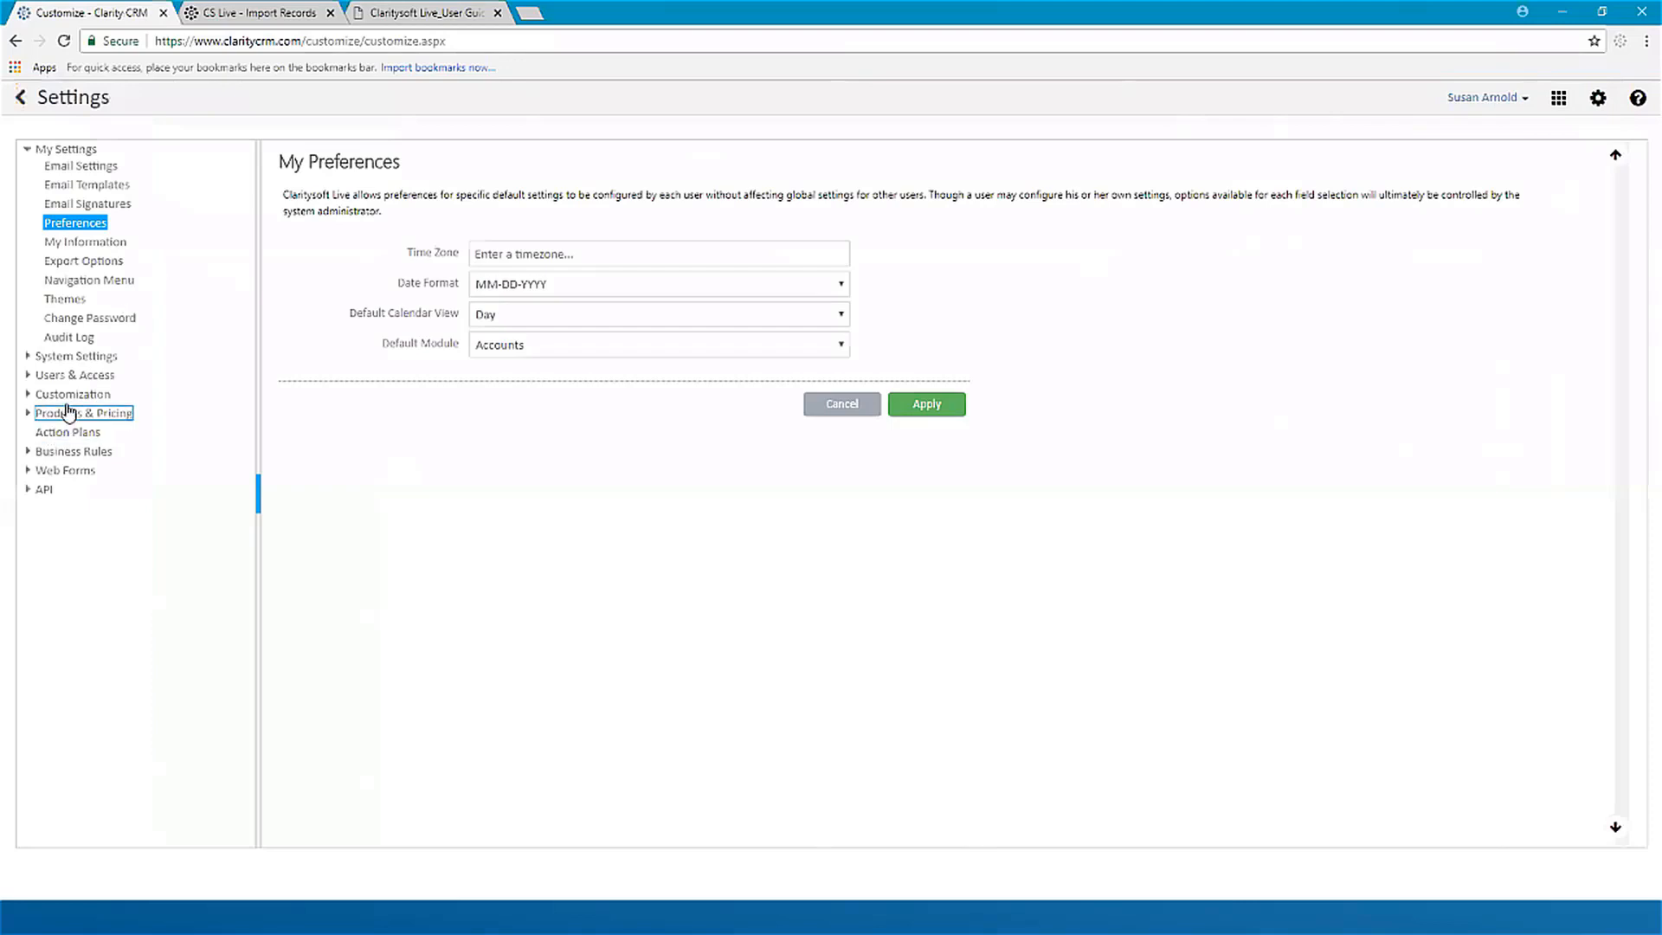
# Step: Review the drop-down values of the Type custom field for accounts in the customization settings, leaving them unedited
pyautogui.click(65, 399)
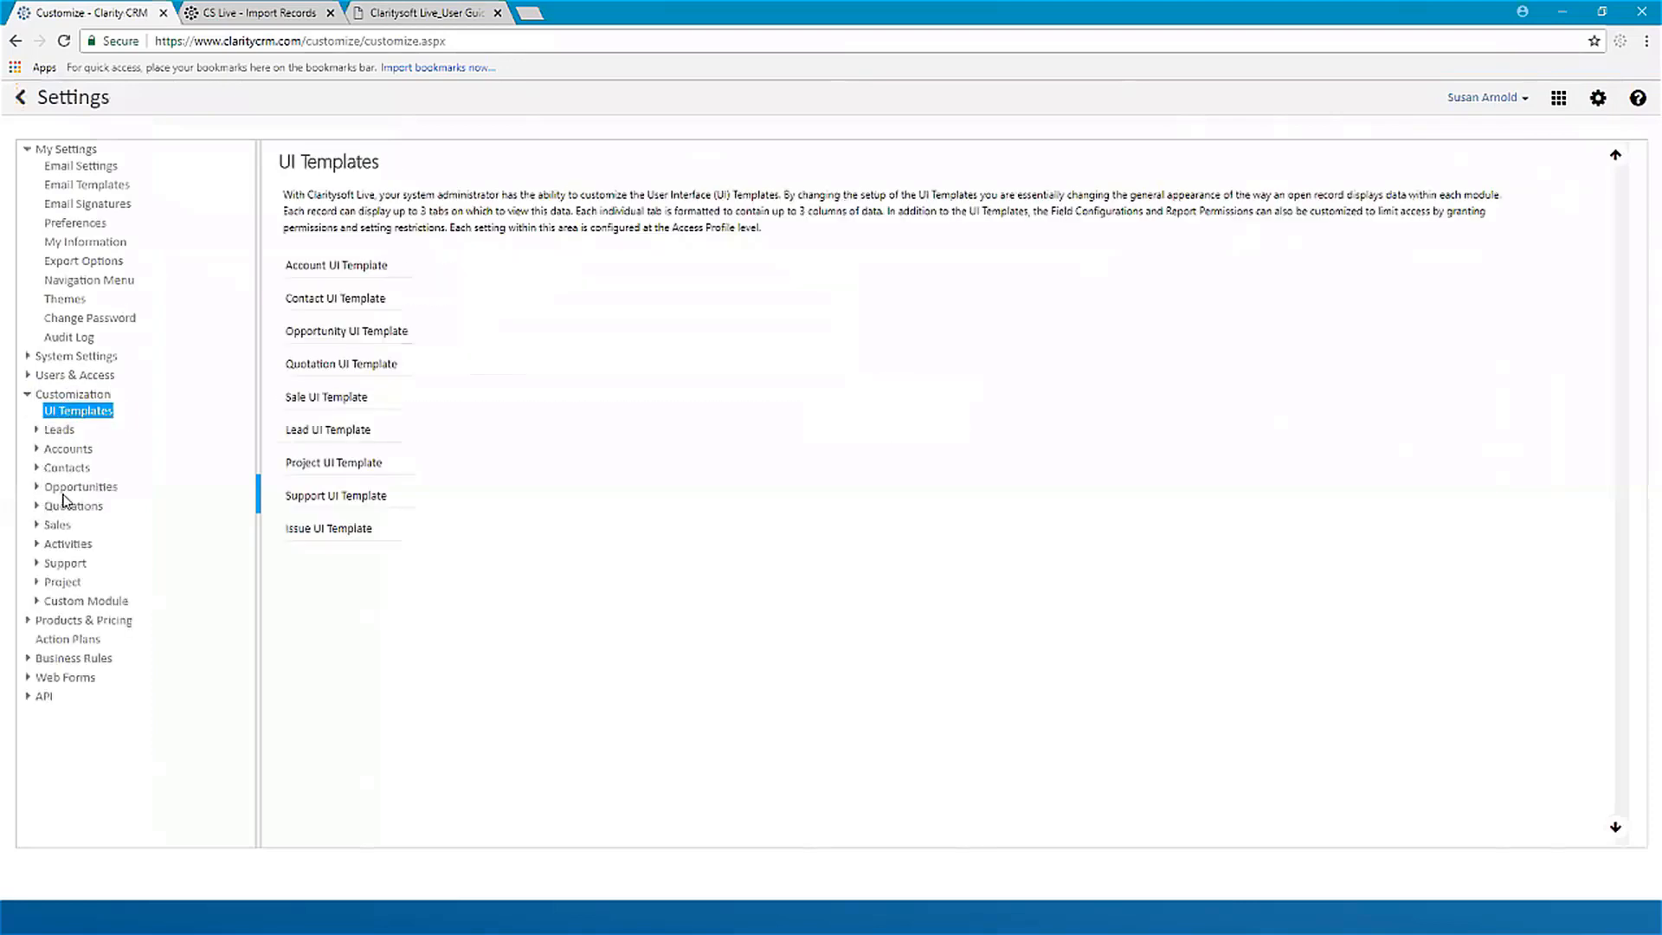
pyautogui.click(75, 452)
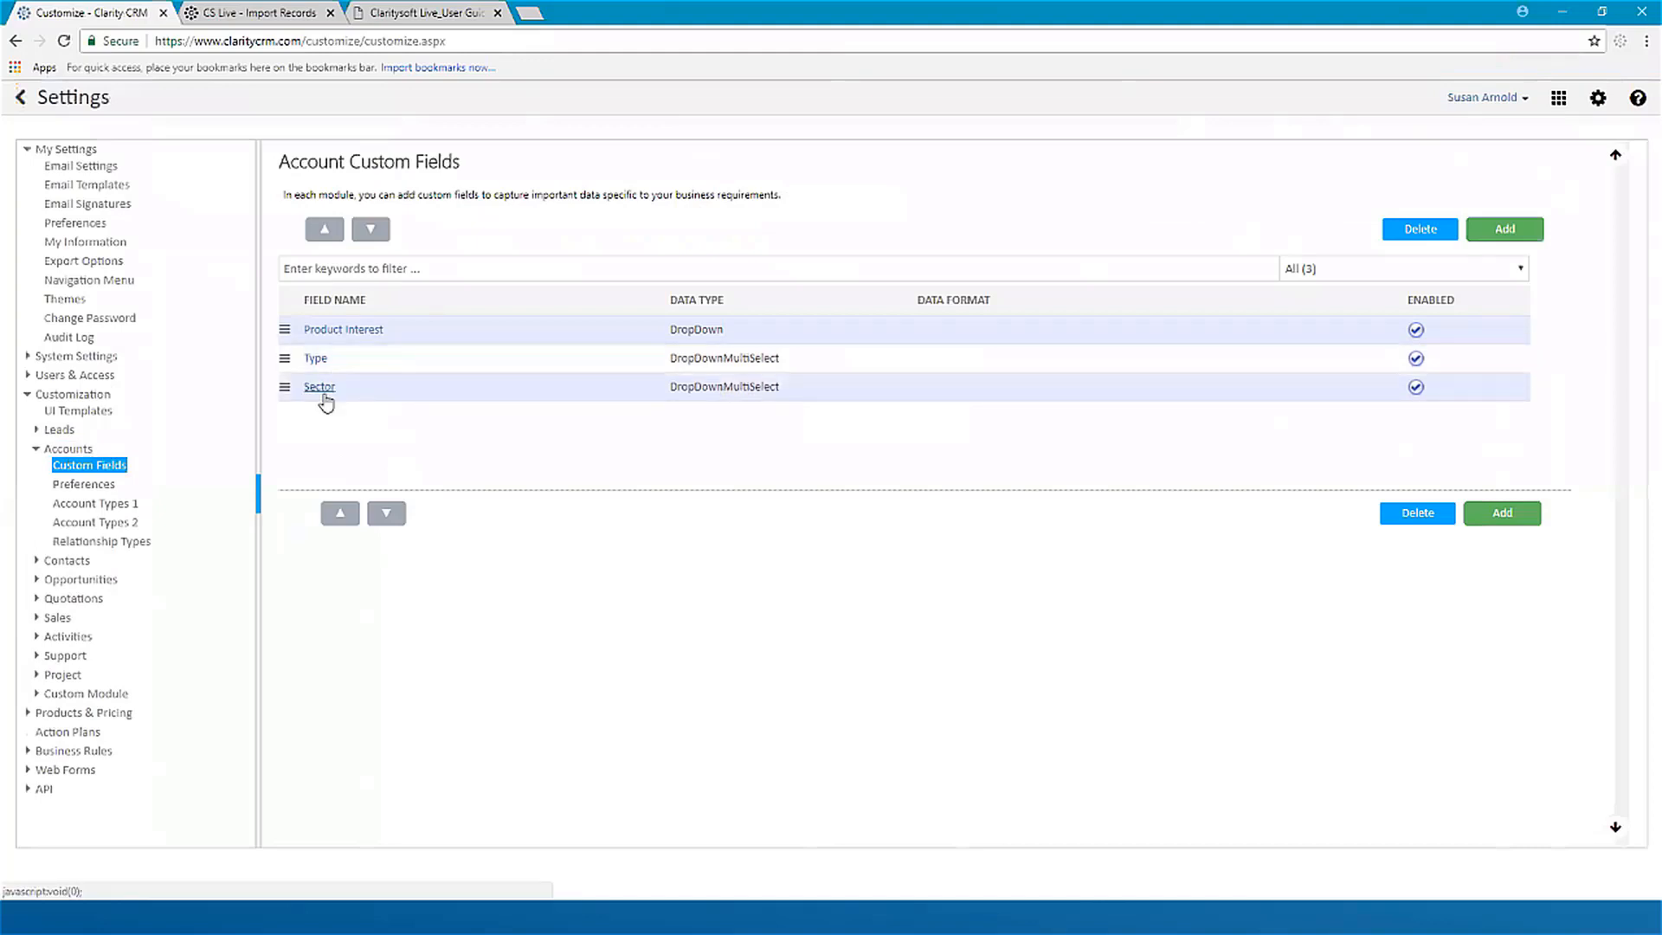
pyautogui.click(314, 360)
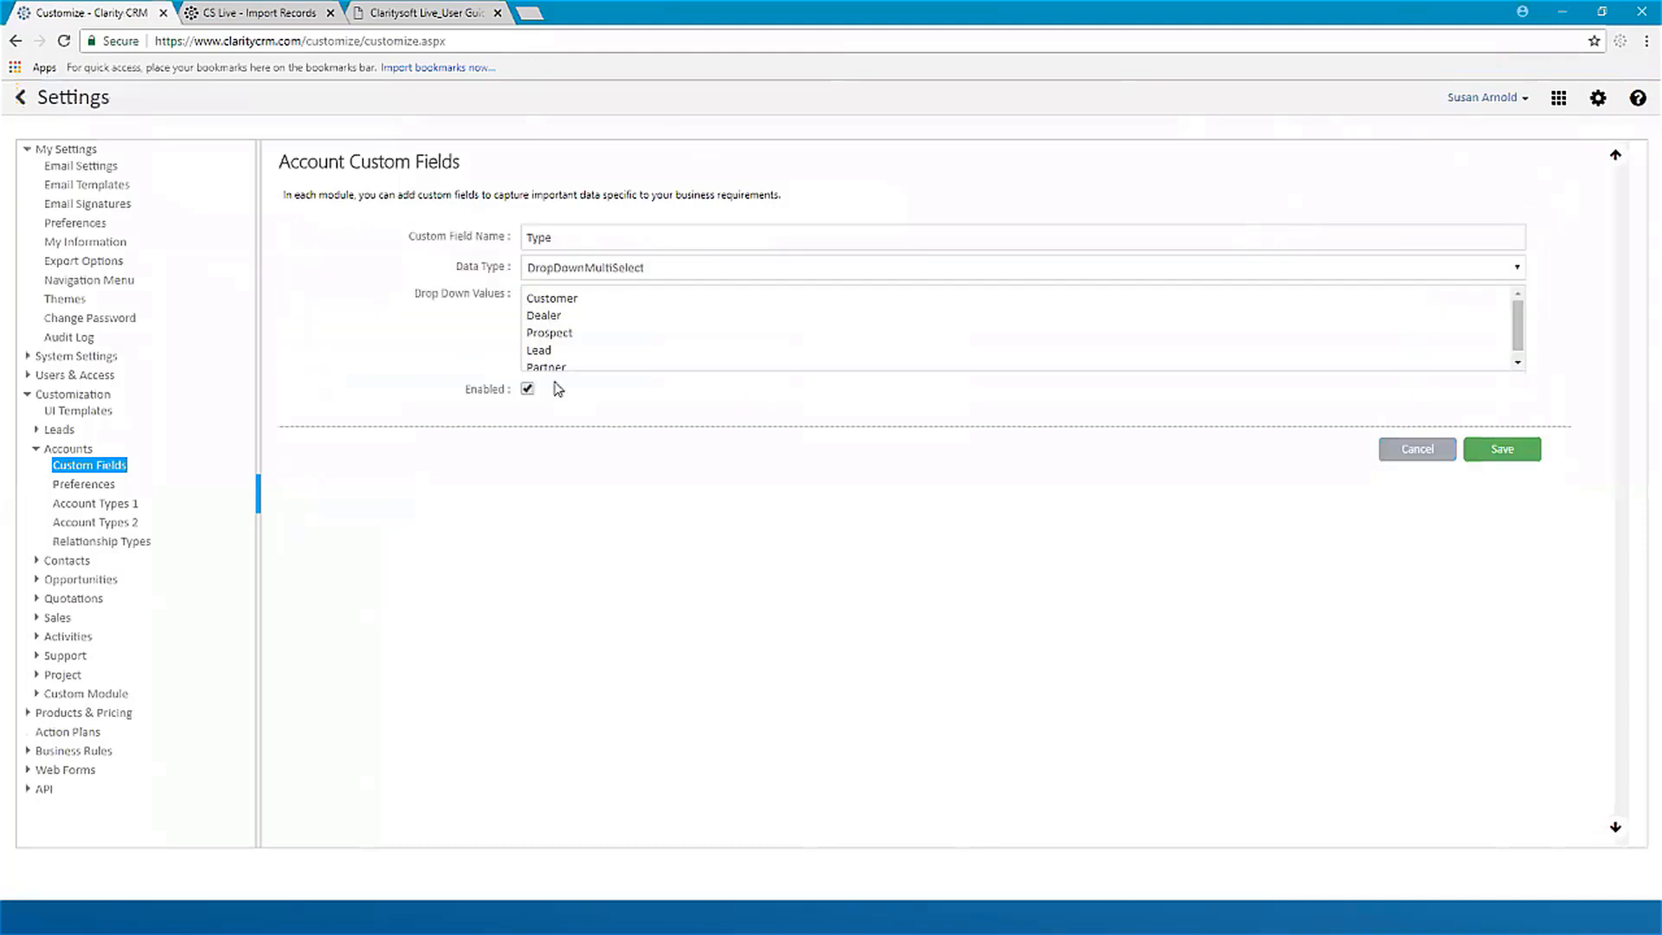
pyautogui.click(1416, 451)
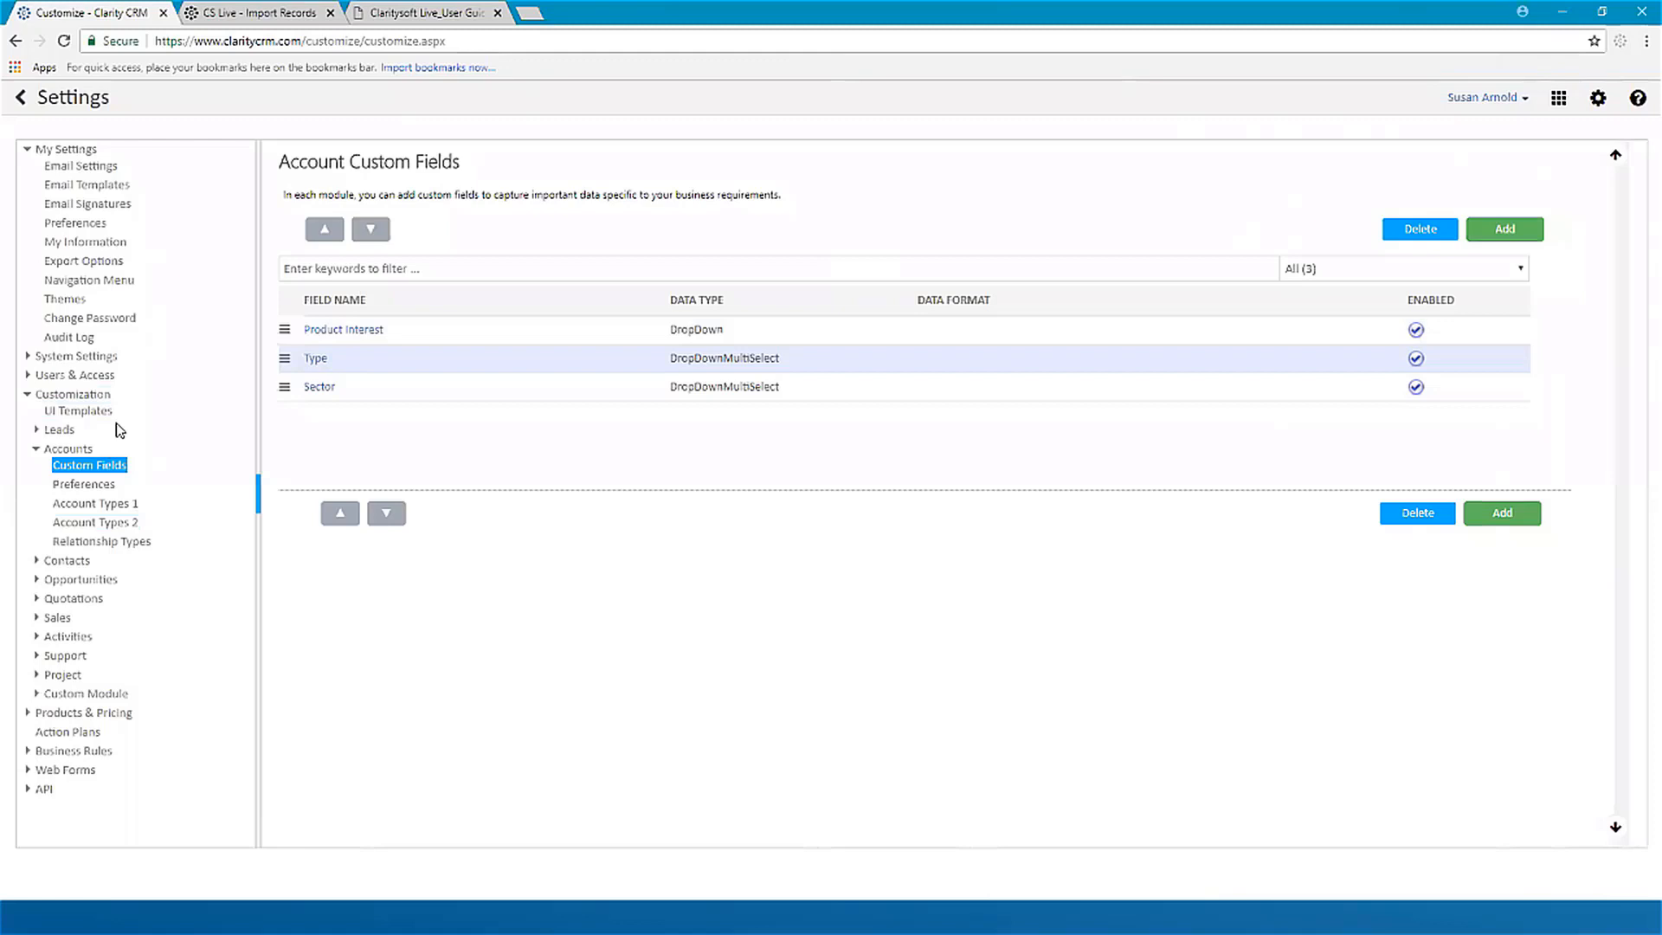
# Step: Review the drop-down values of the Communications List custom field for contacts, leaving them unedited
pyautogui.click(111, 523)
pyautogui.click(71, 560)
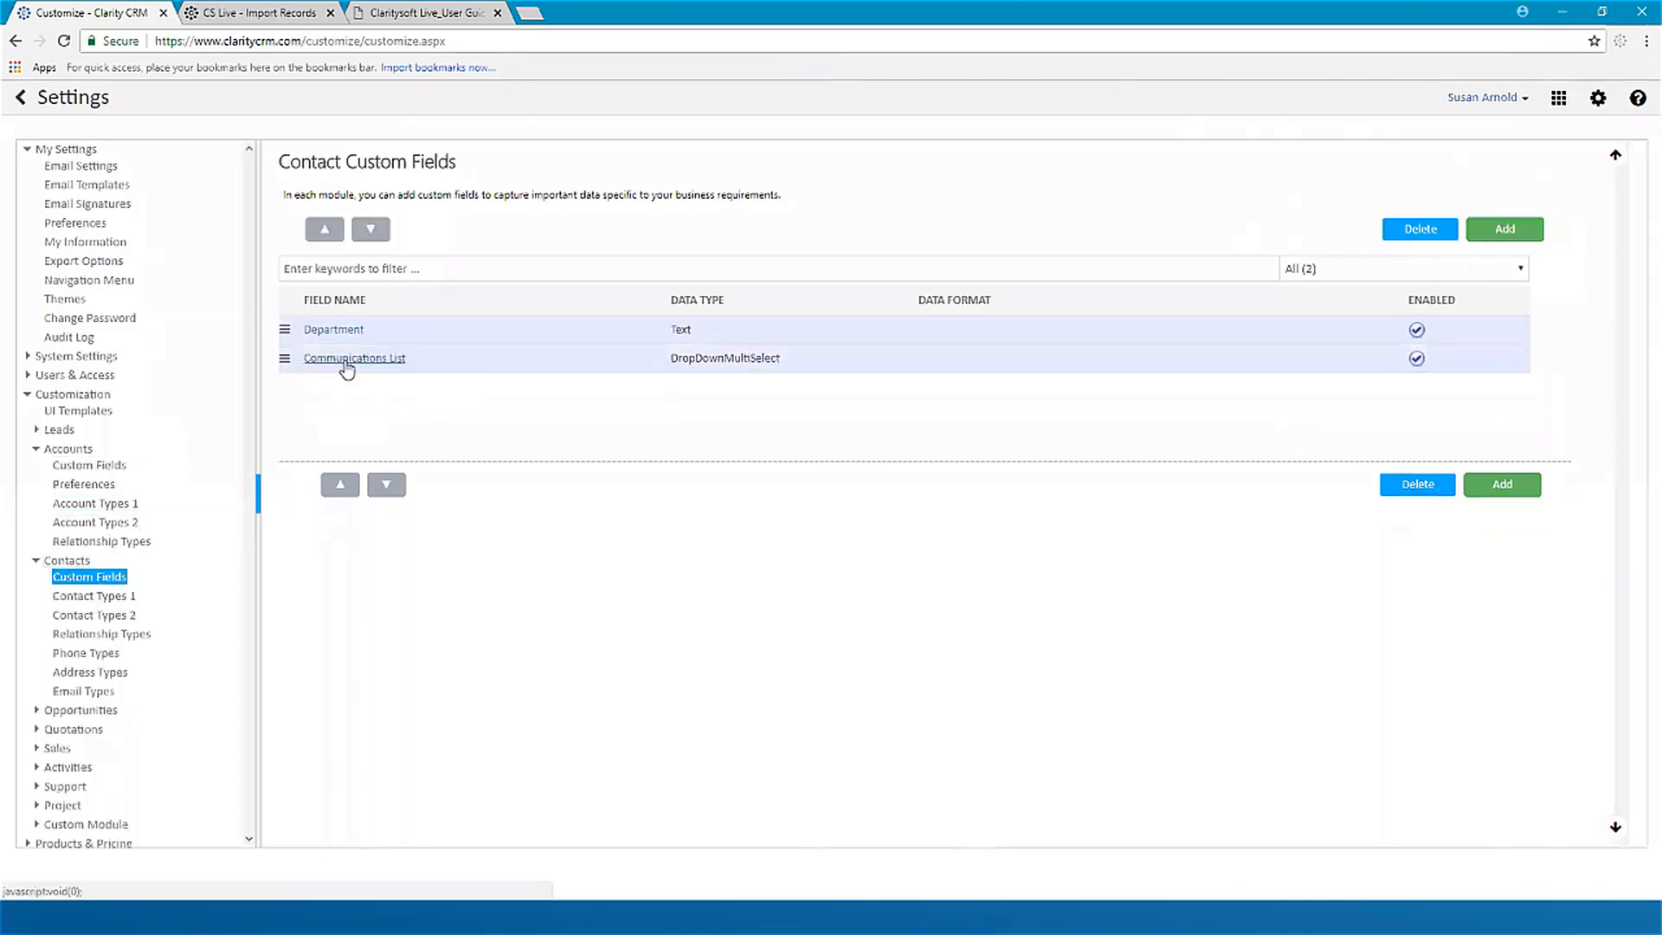
pyautogui.click(346, 362)
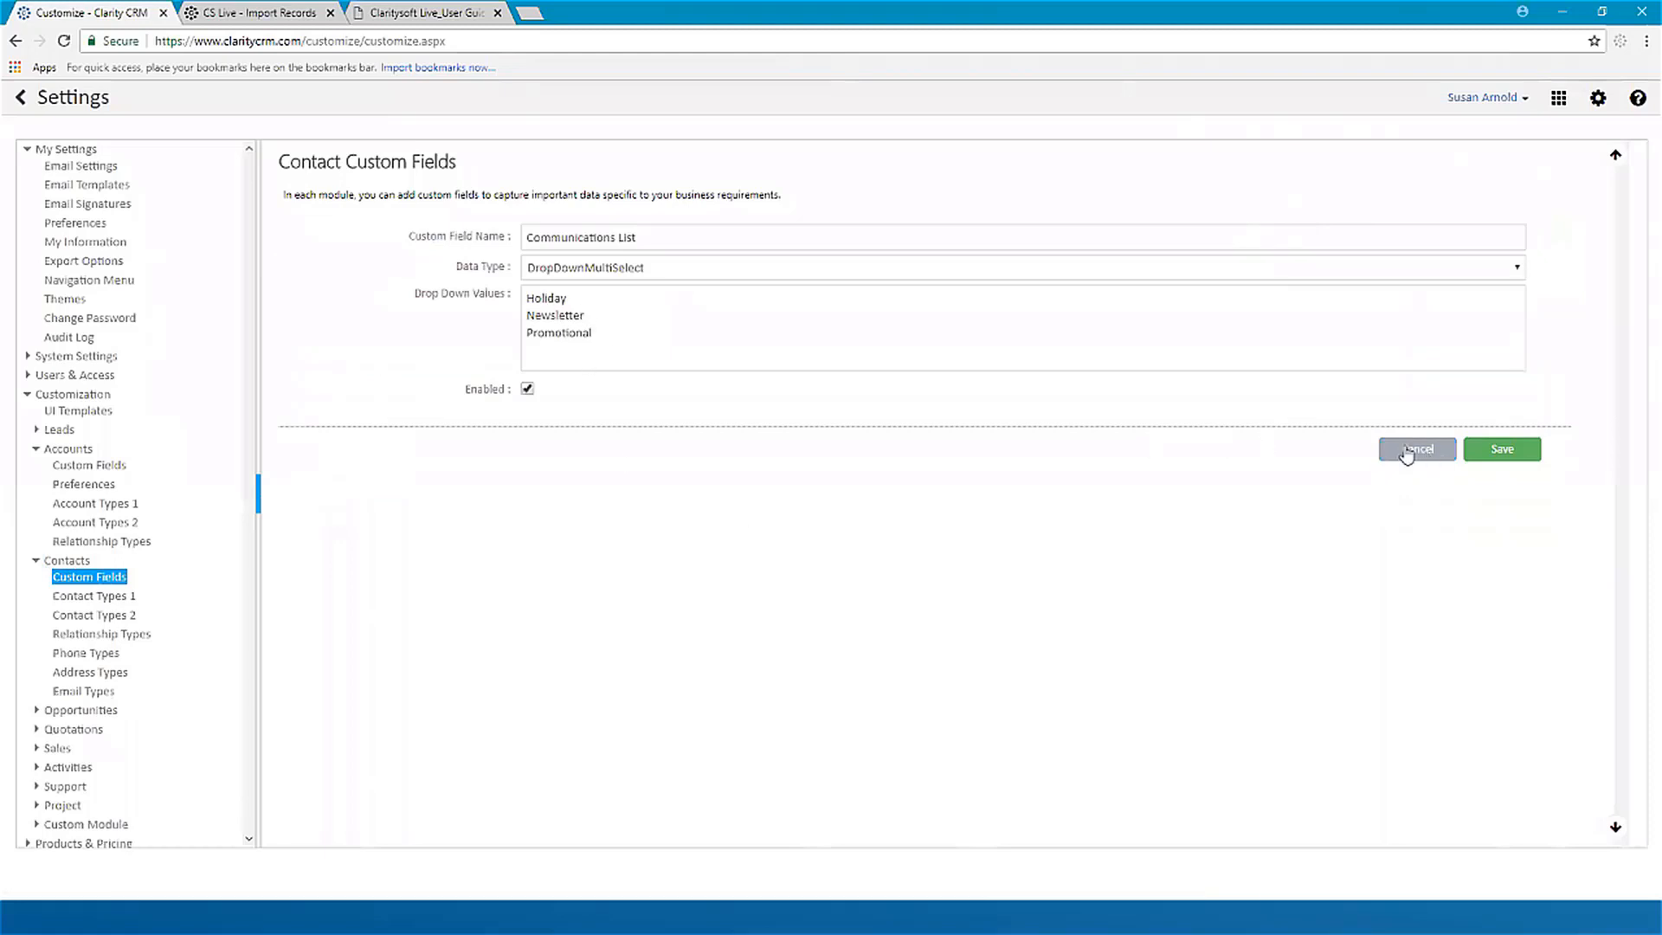
pyautogui.click(1409, 451)
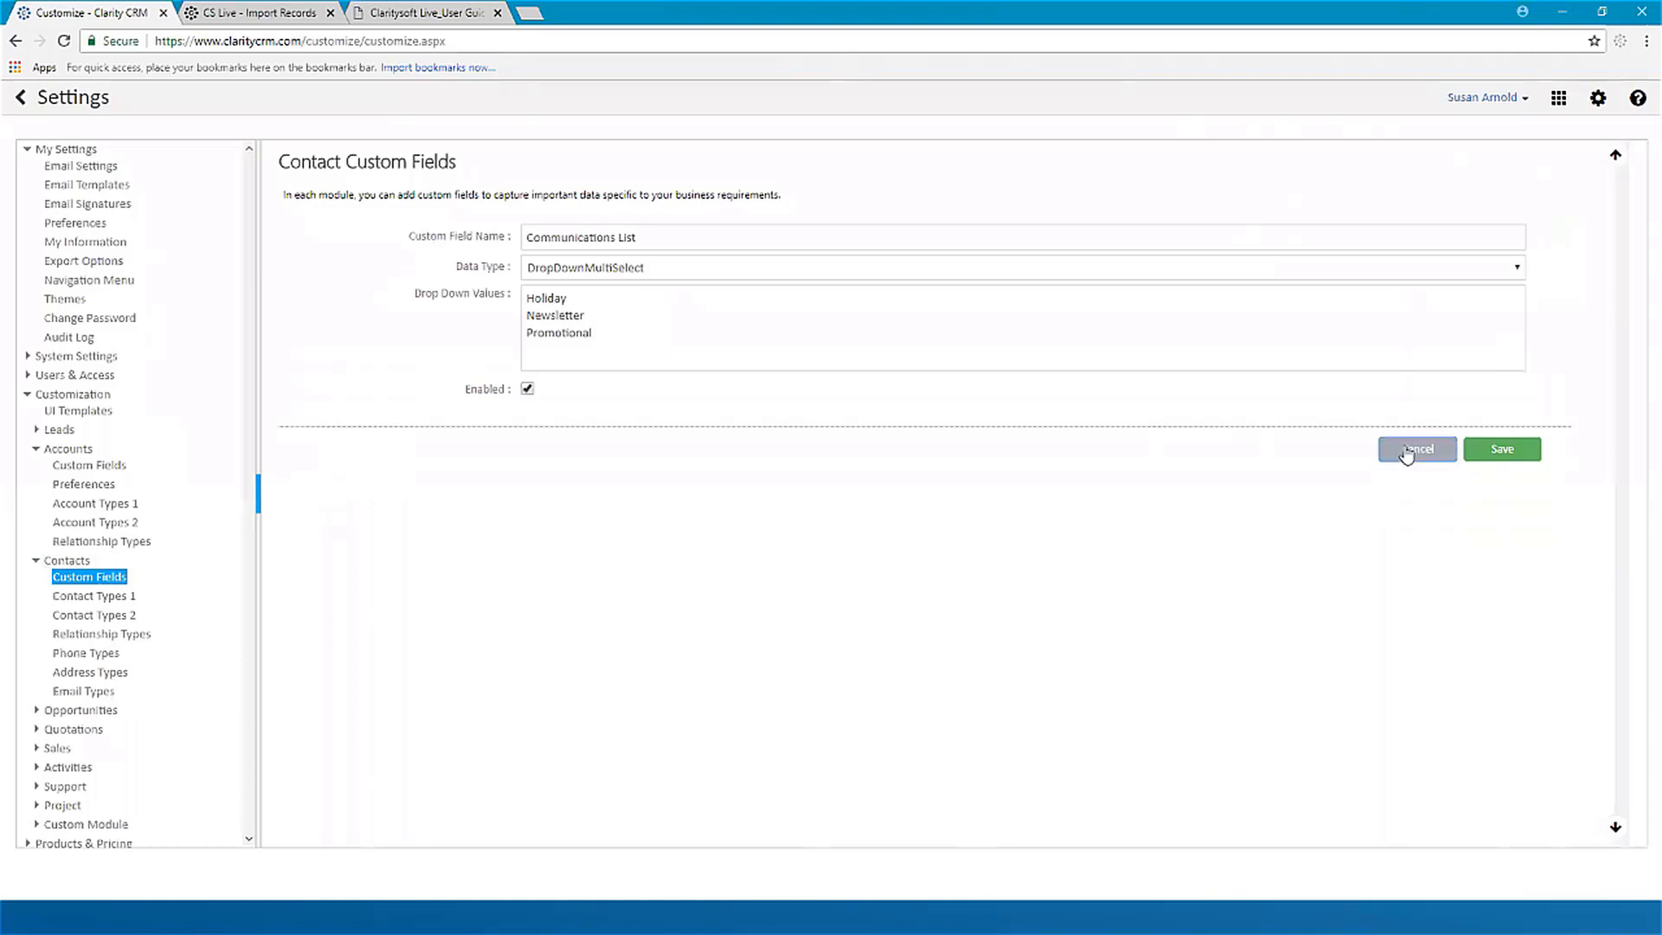
# Step: Leave the settings and open the Data Importer
pyautogui.click(24, 101)
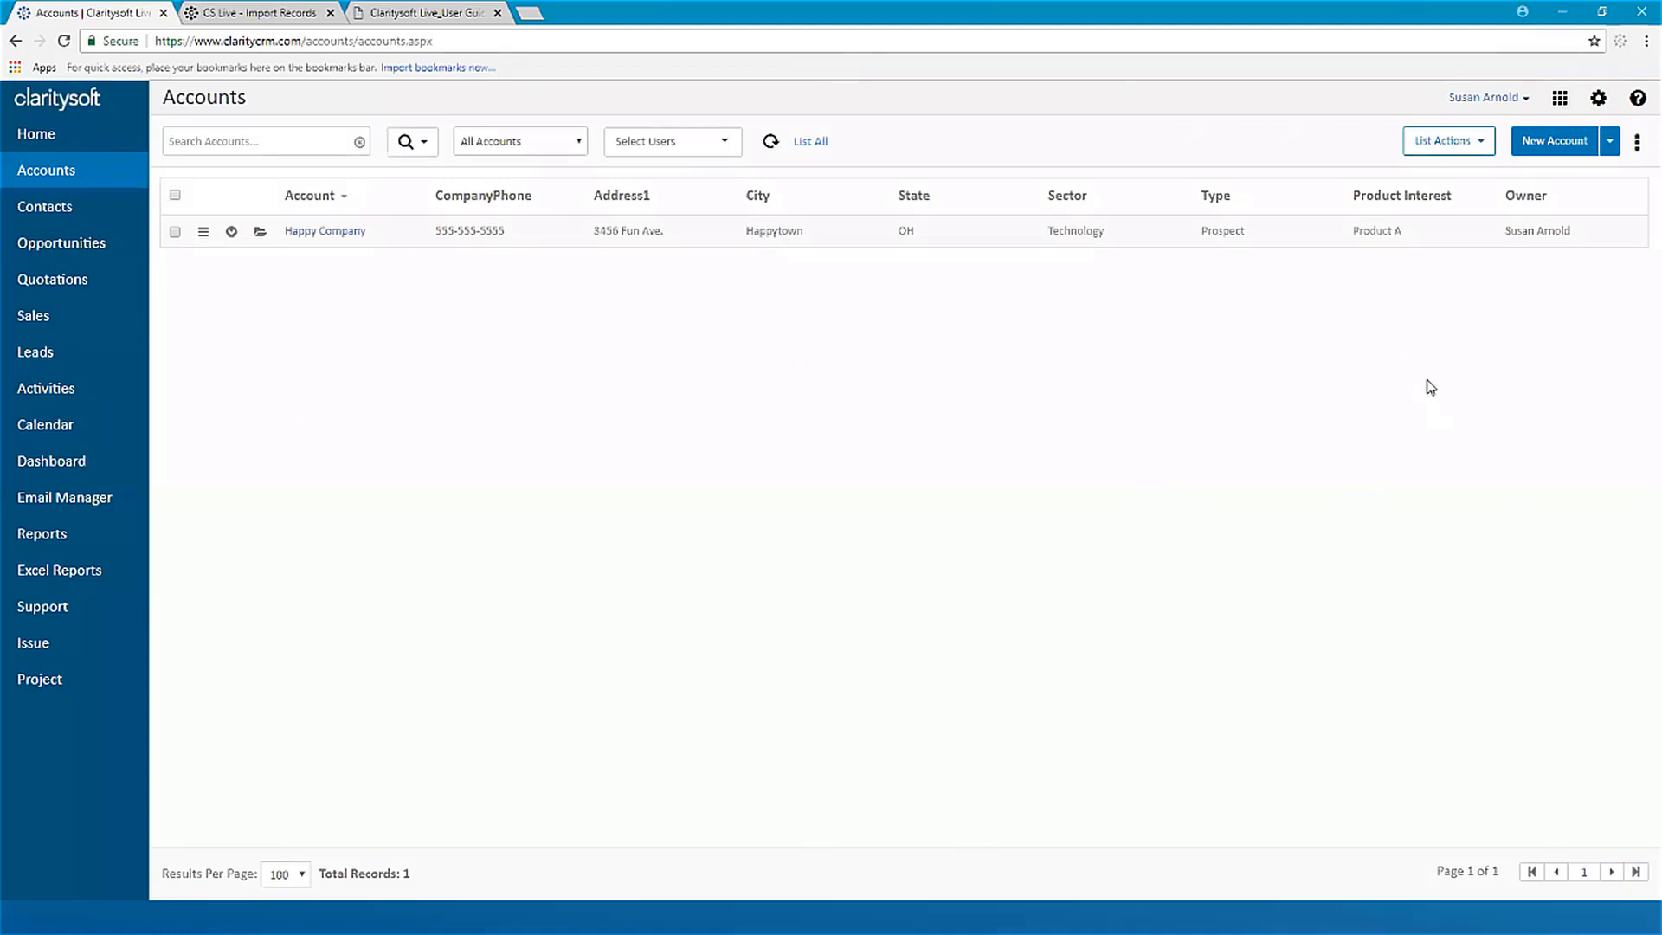
pyautogui.click(1560, 100)
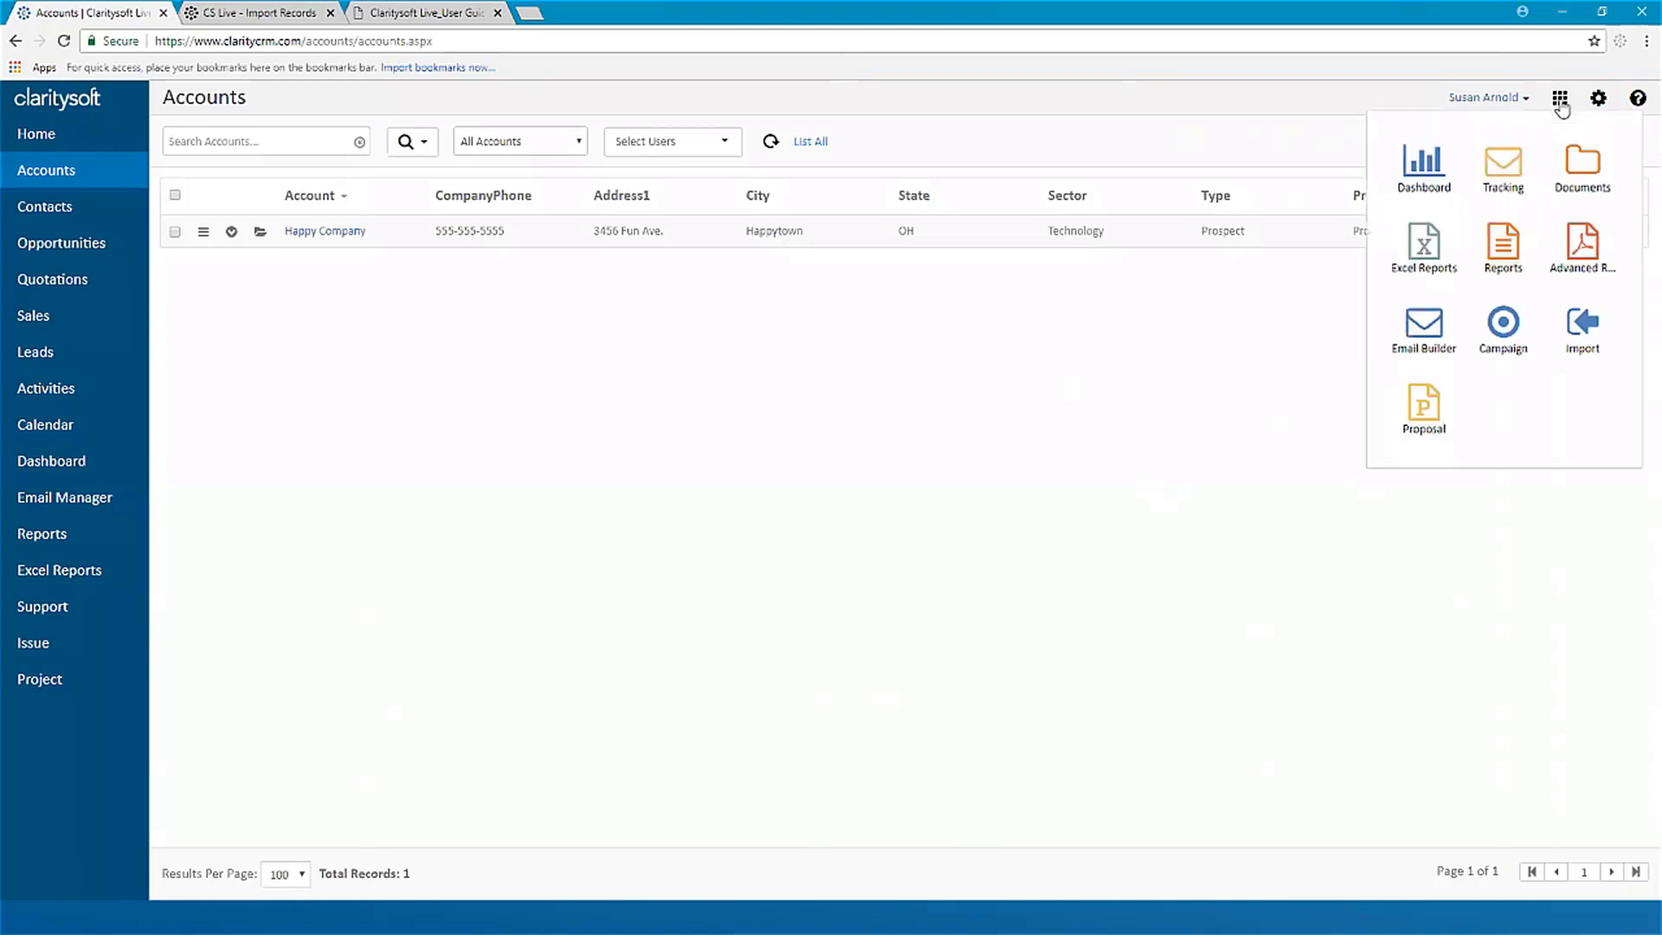
pyautogui.click(1581, 338)
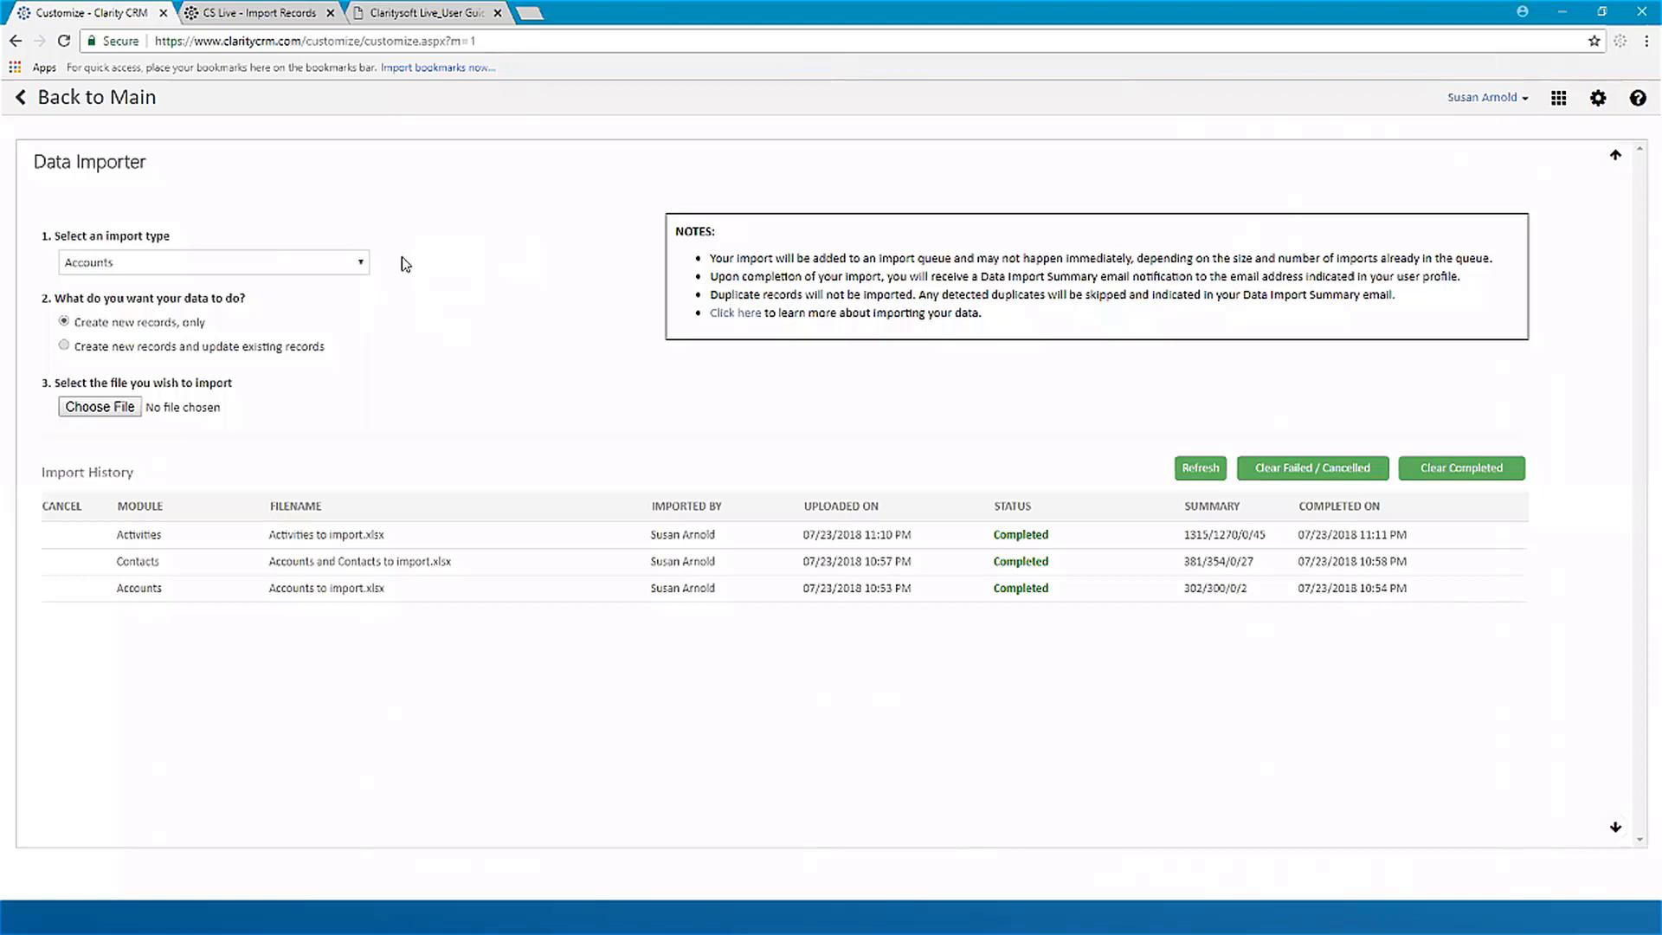
# Step: Set the import type to Accounts and choose the file "Accounts and Contacts to import.xlsx" from the Webinar sample files folder
pyautogui.click(363, 264)
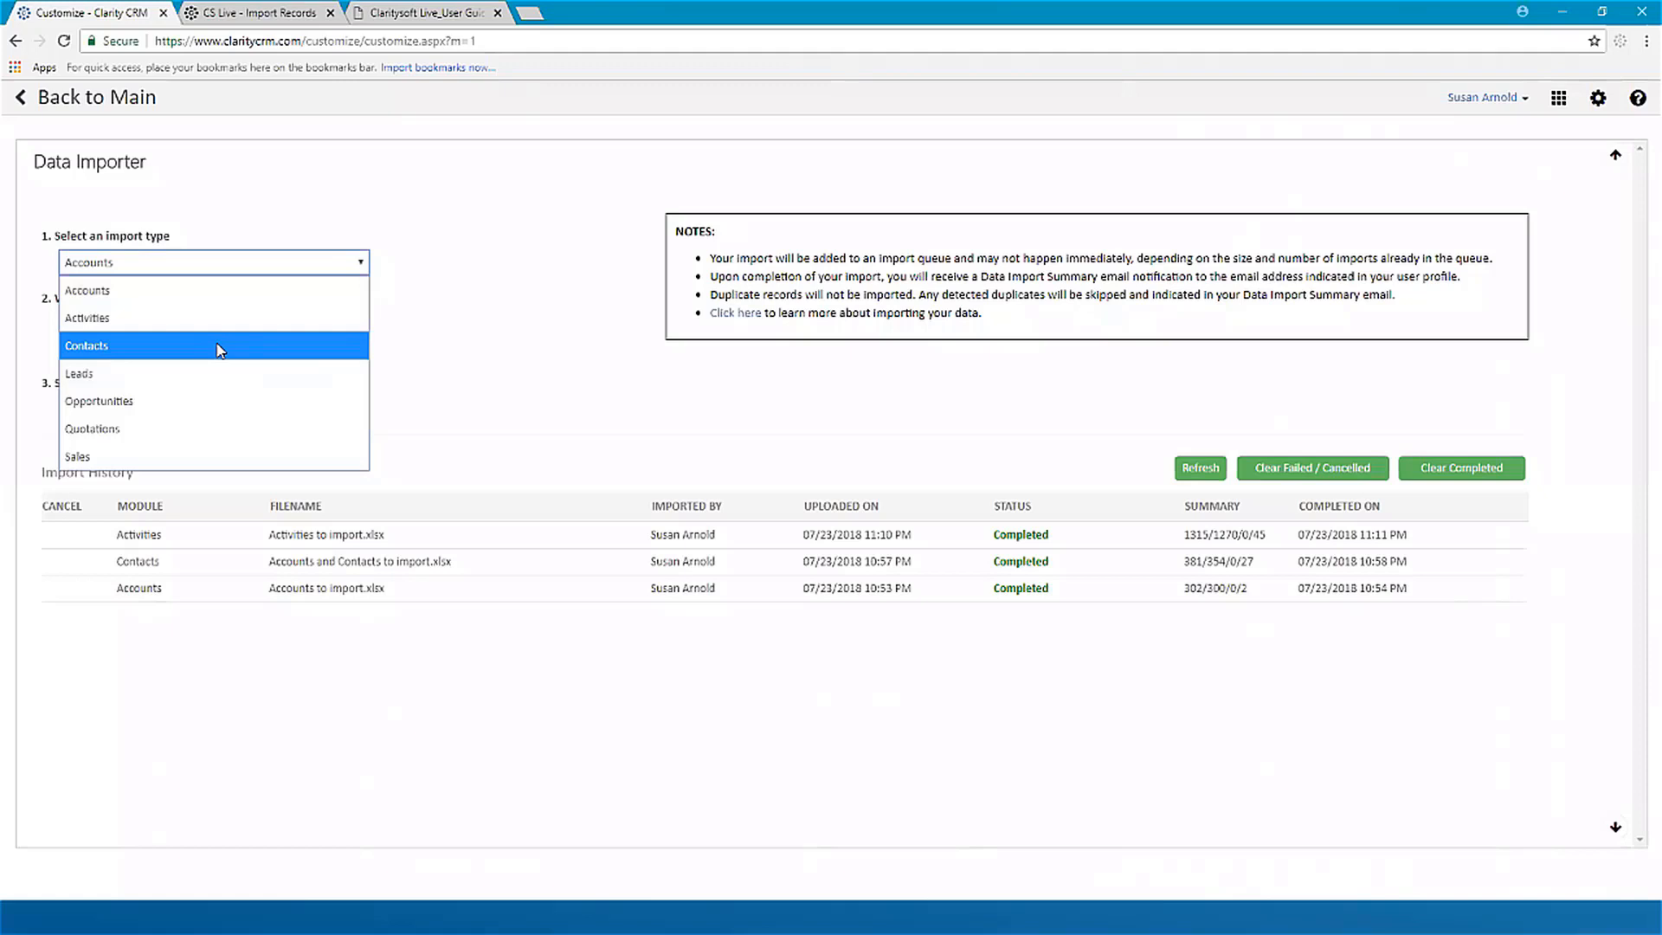
pyautogui.click(182, 289)
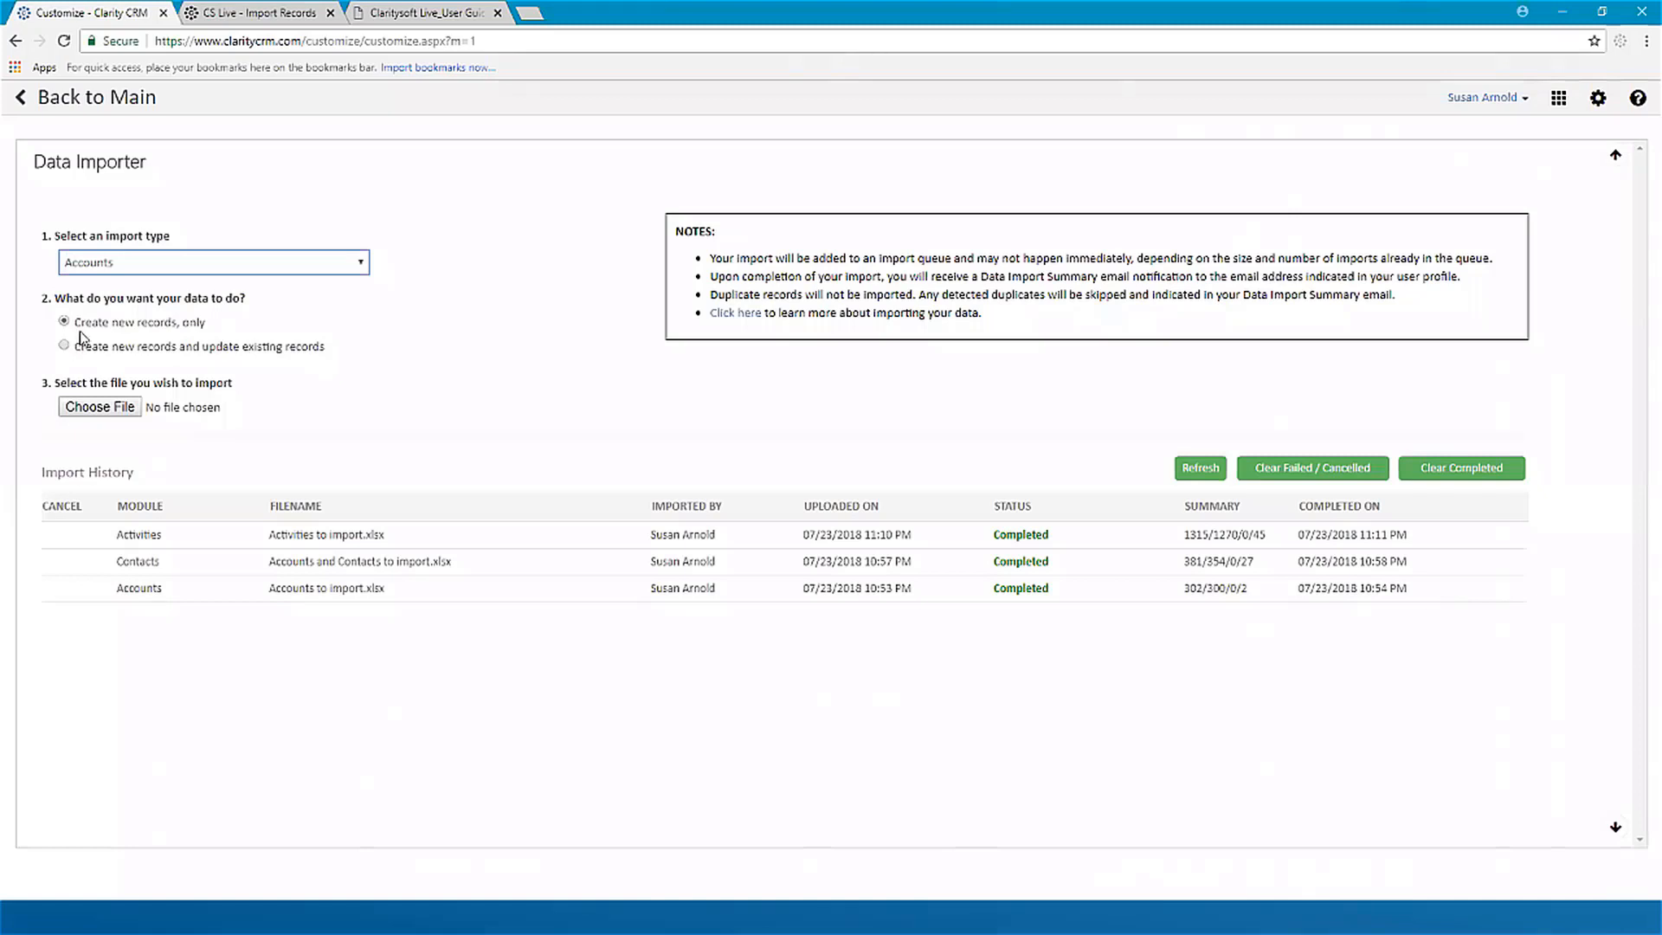
pyautogui.click(100, 408)
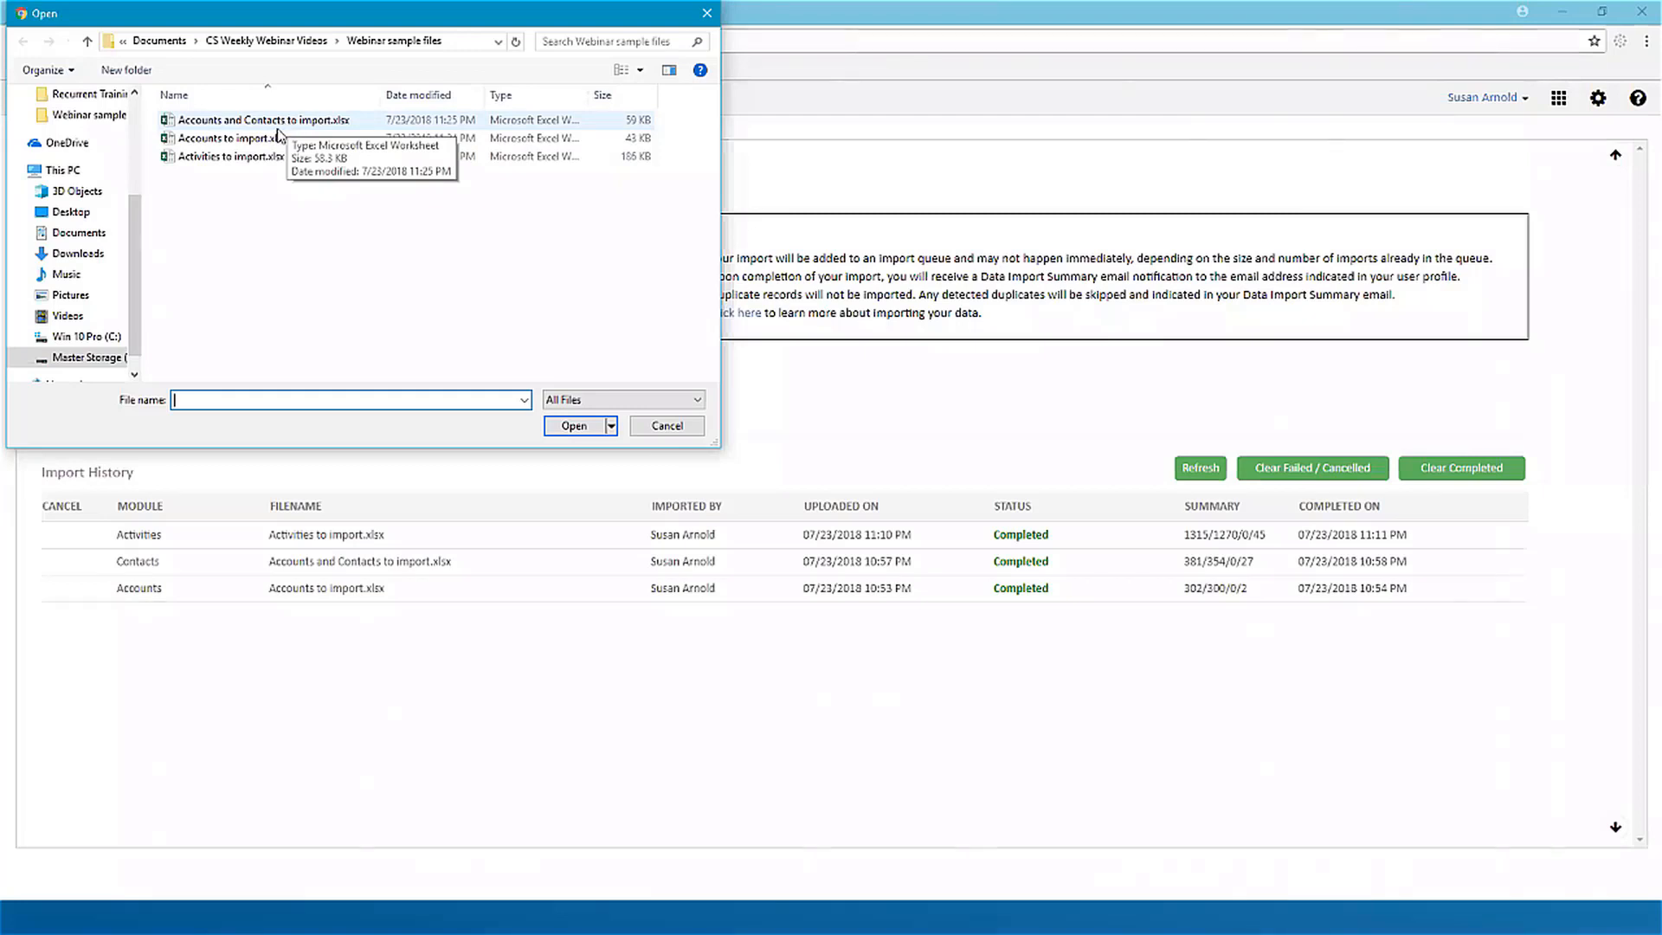
pyautogui.click(280, 124)
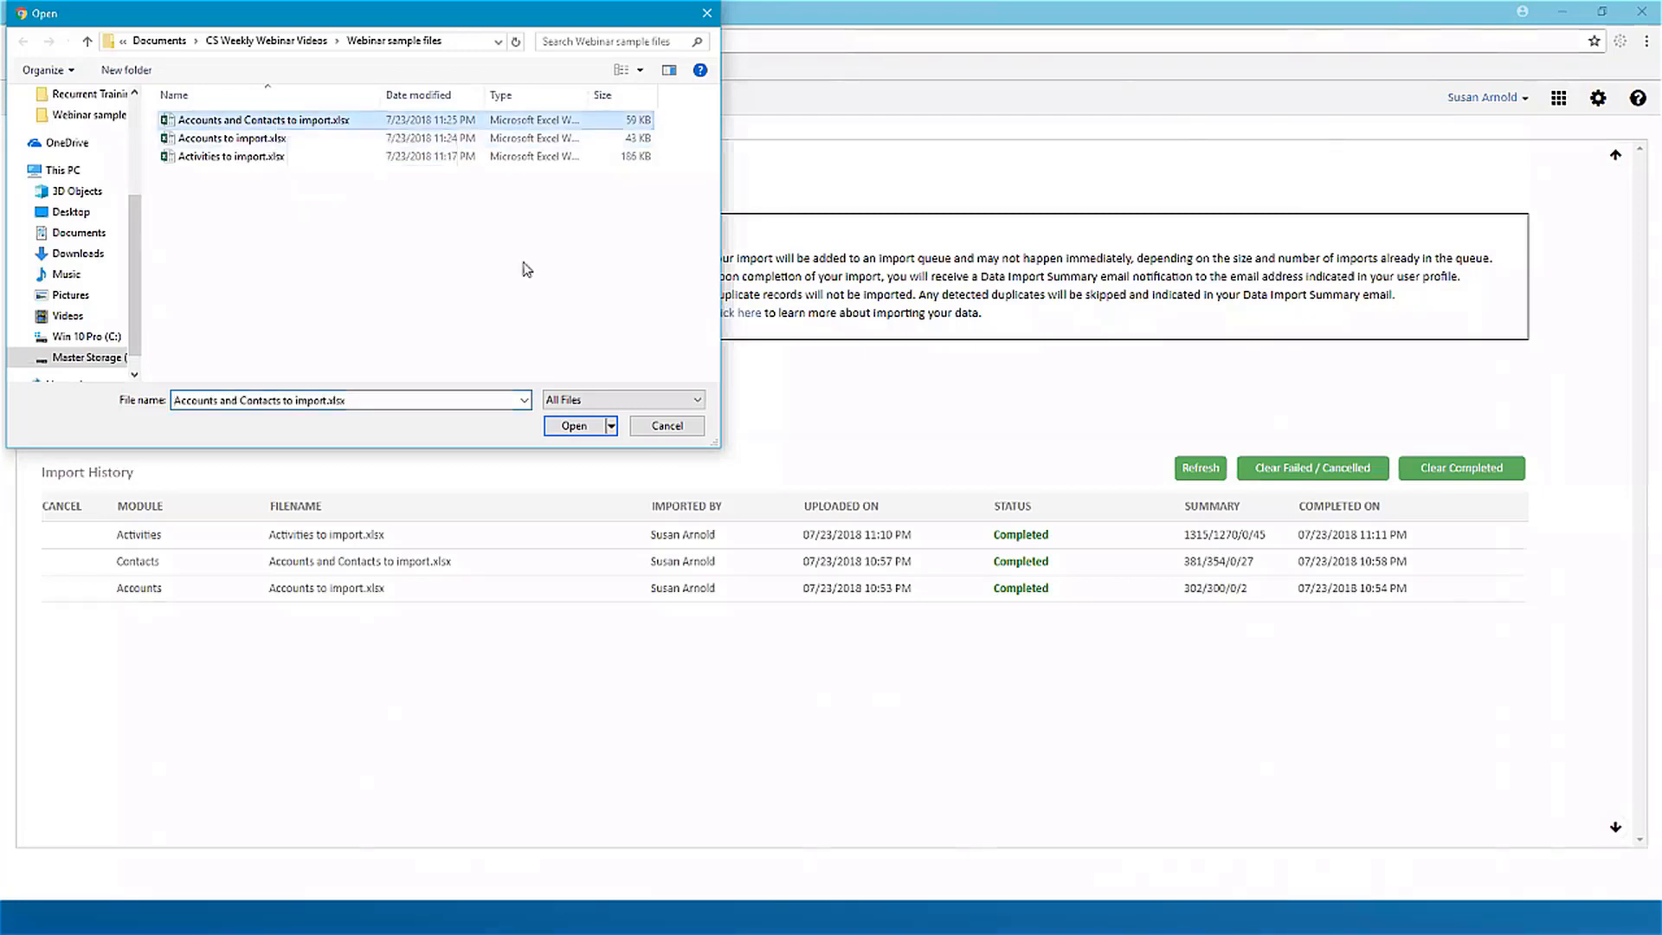
pyautogui.click(571, 427)
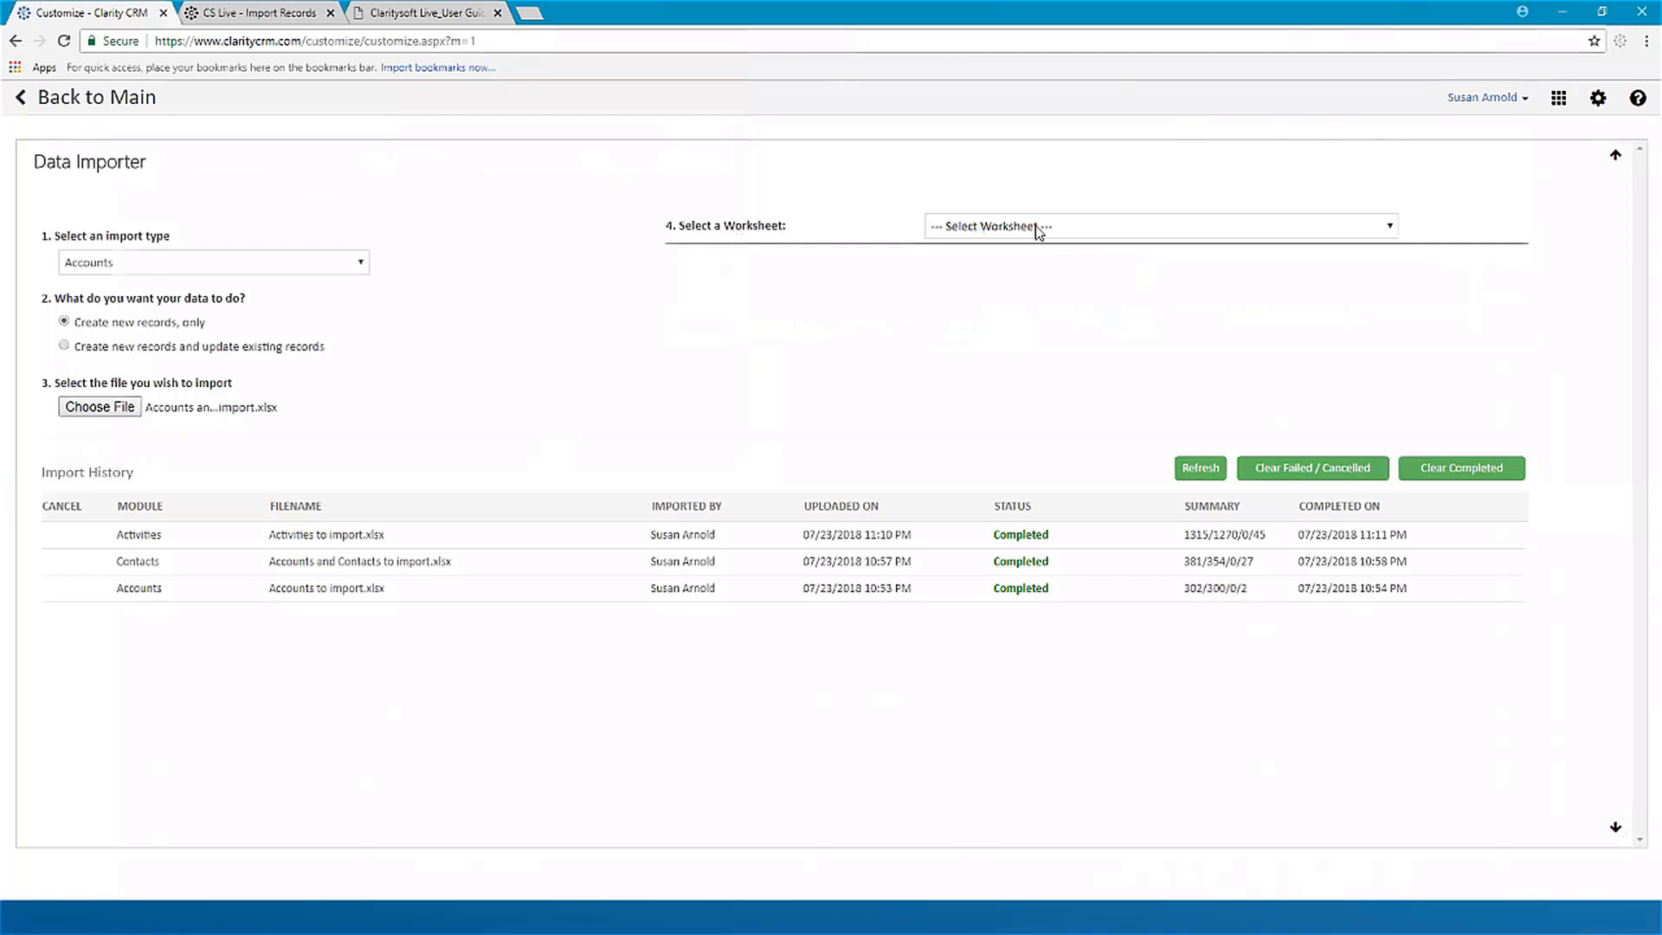
# Step: Select the Contact worksheet and map the required Account Name field to the AccountName column
pyautogui.click(1389, 229)
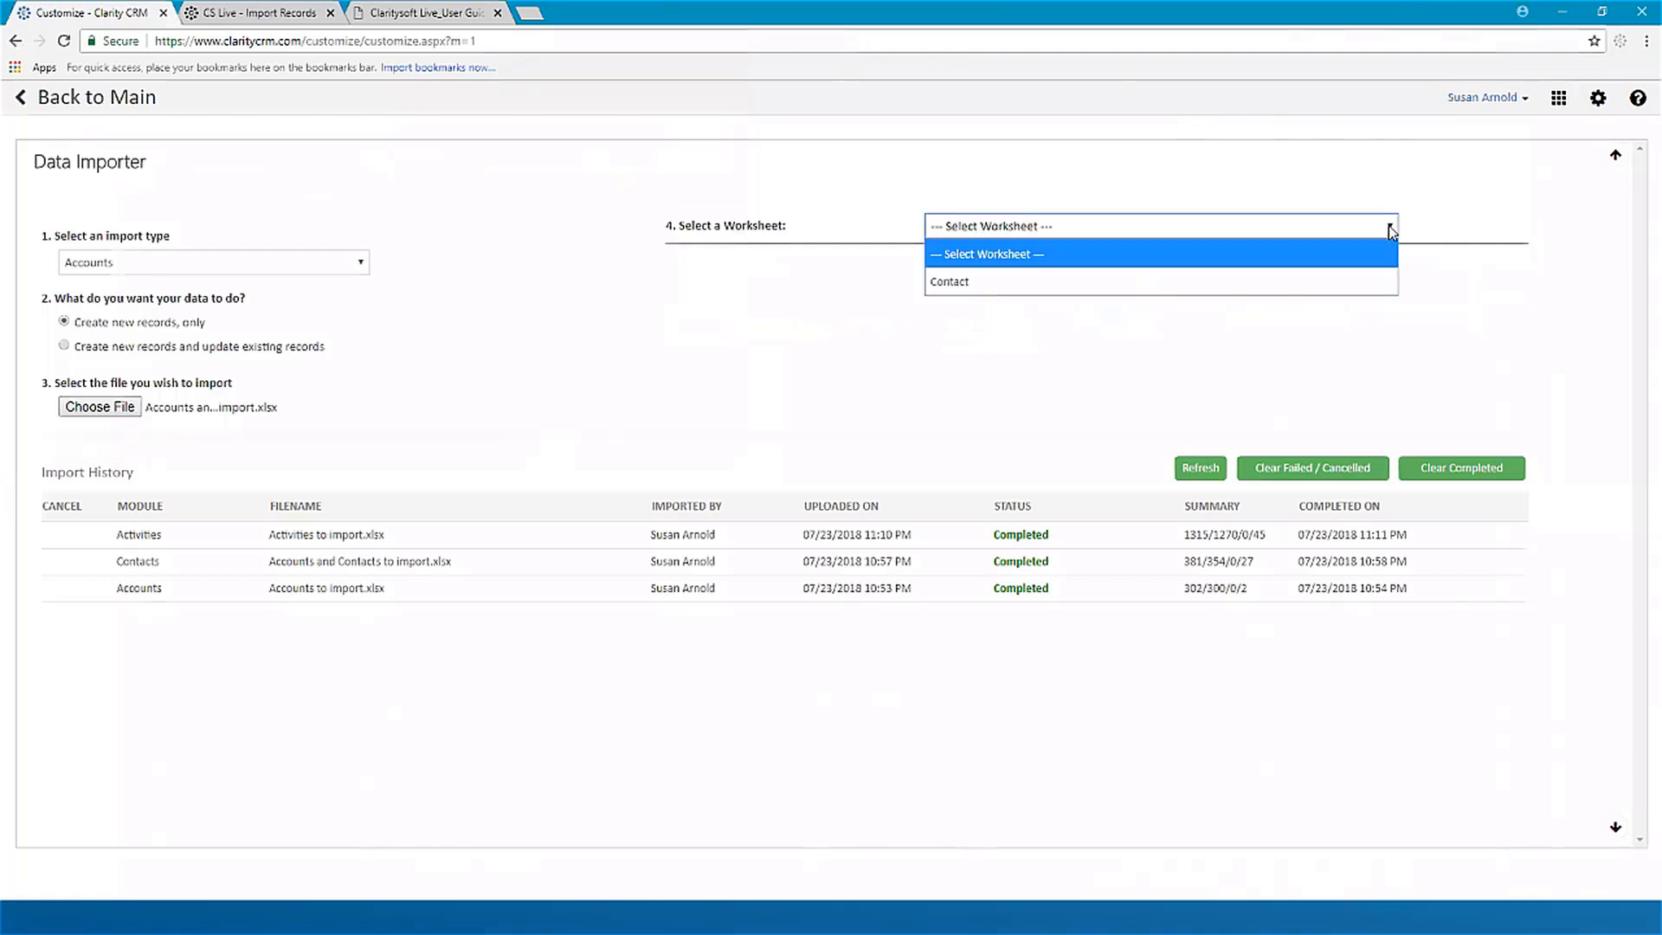
pyautogui.click(950, 282)
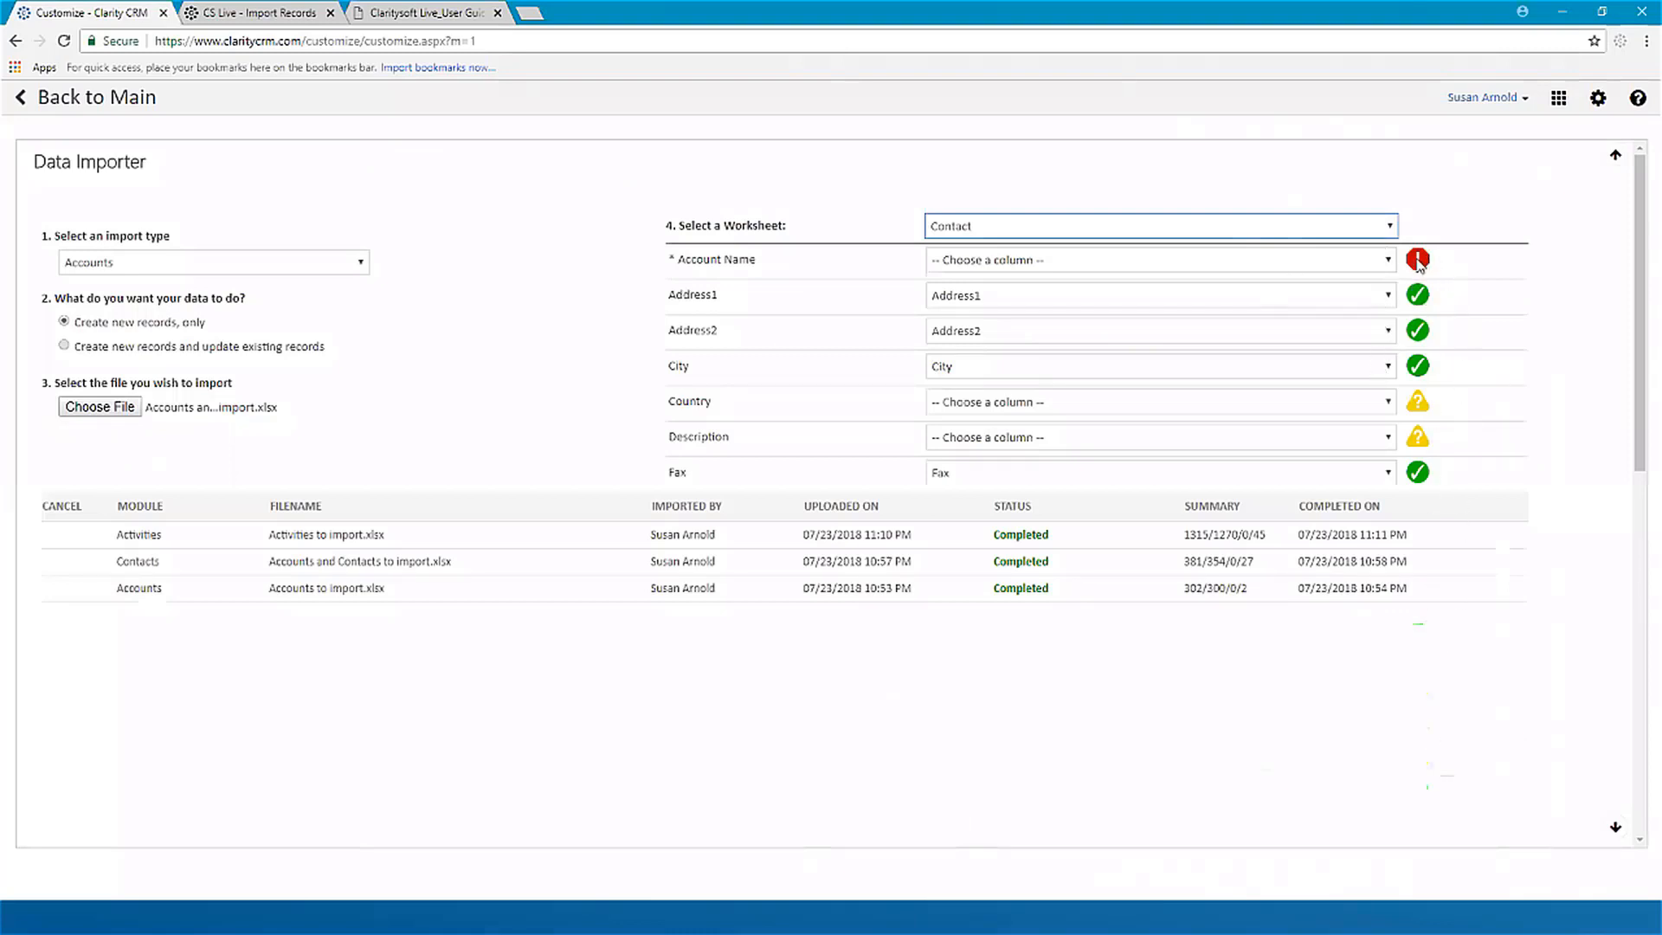
pyautogui.moveTo(1418, 266)
pyautogui.click(1388, 262)
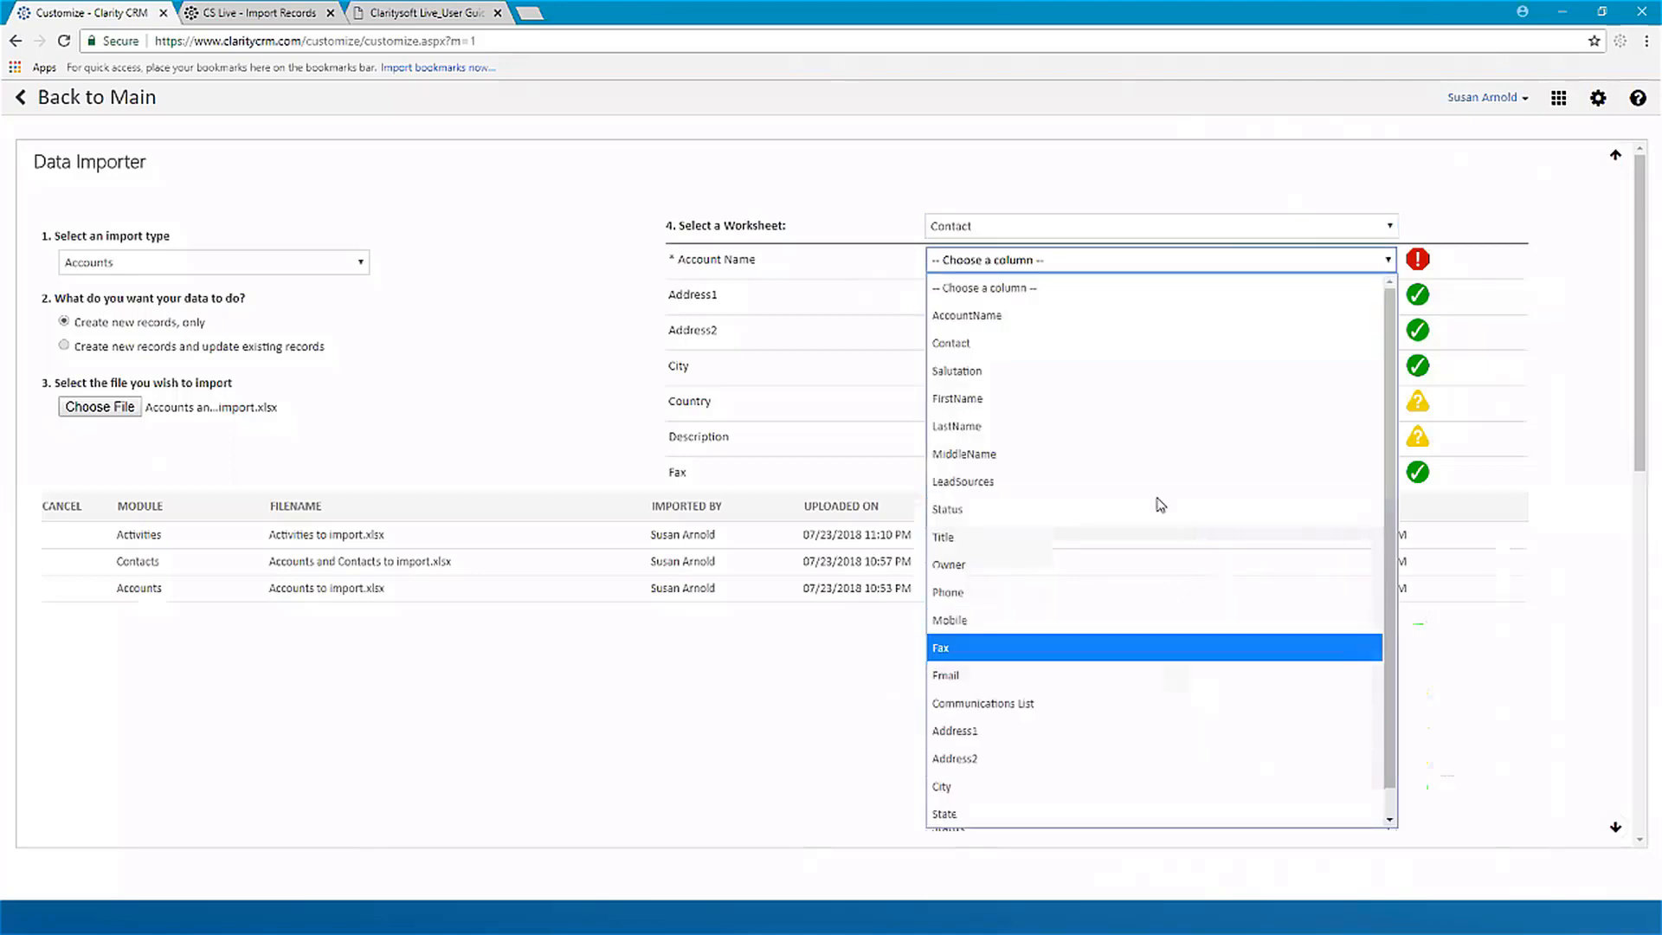
pyautogui.click(979, 320)
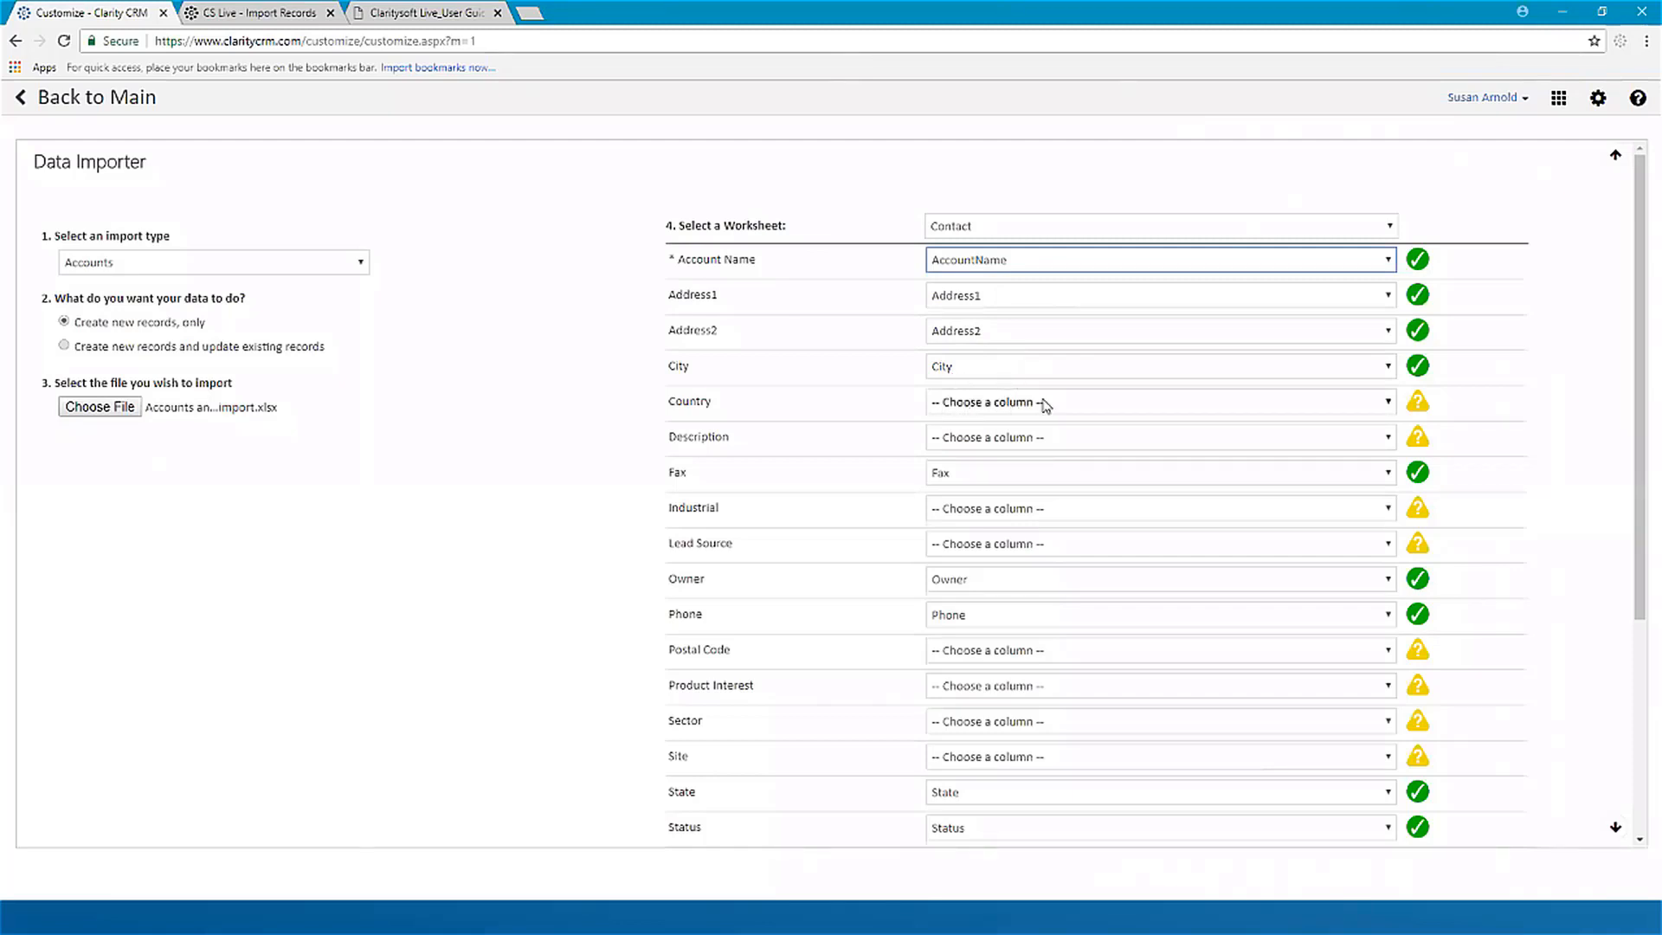
# Step: Look through the worksheet columns offered for the Country field, leaving the field unmapped
pyautogui.click(1388, 404)
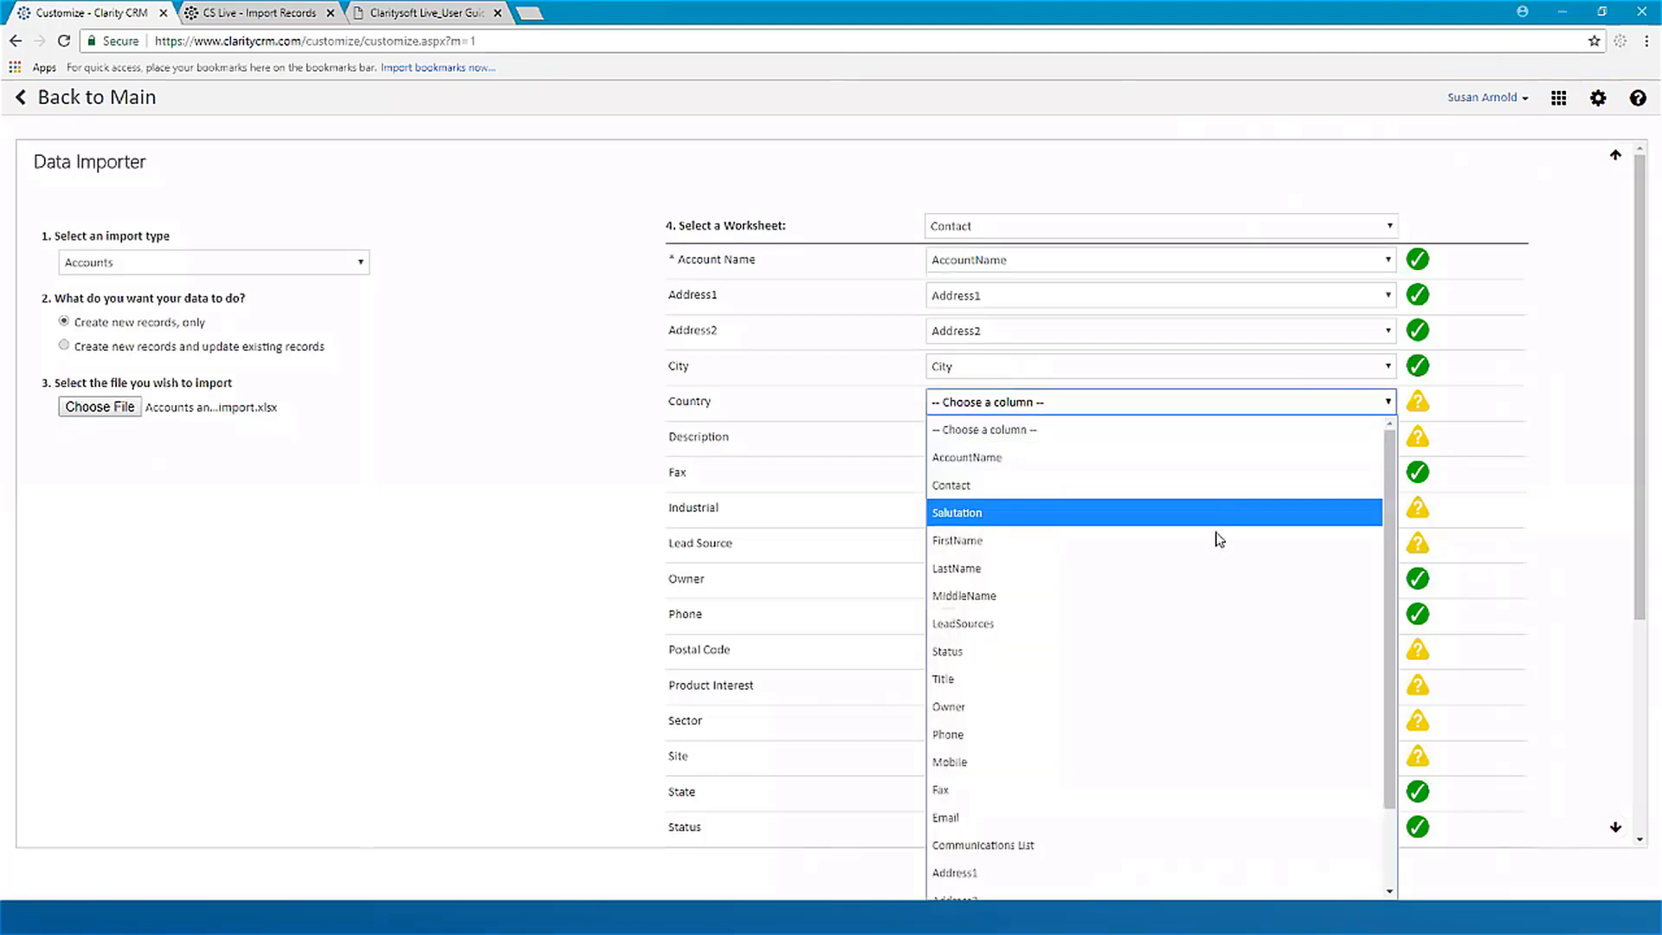
pyautogui.scroll(-1, 1134, 681)
pyautogui.scroll(-1, 1136, 688)
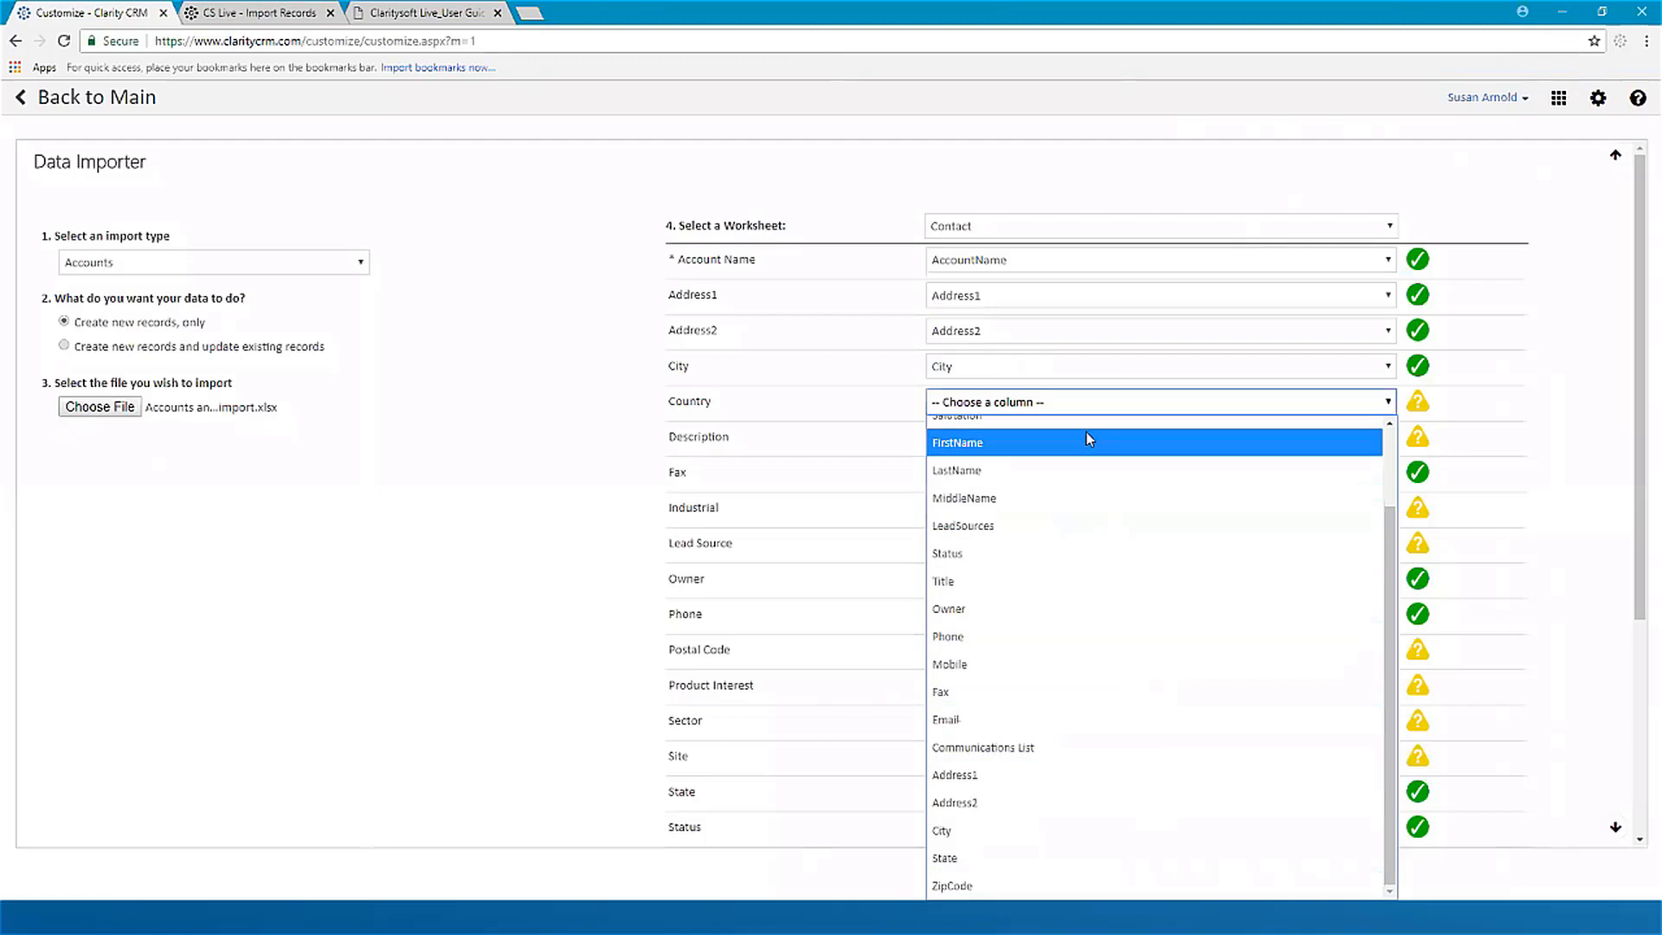
pyautogui.click(1076, 406)
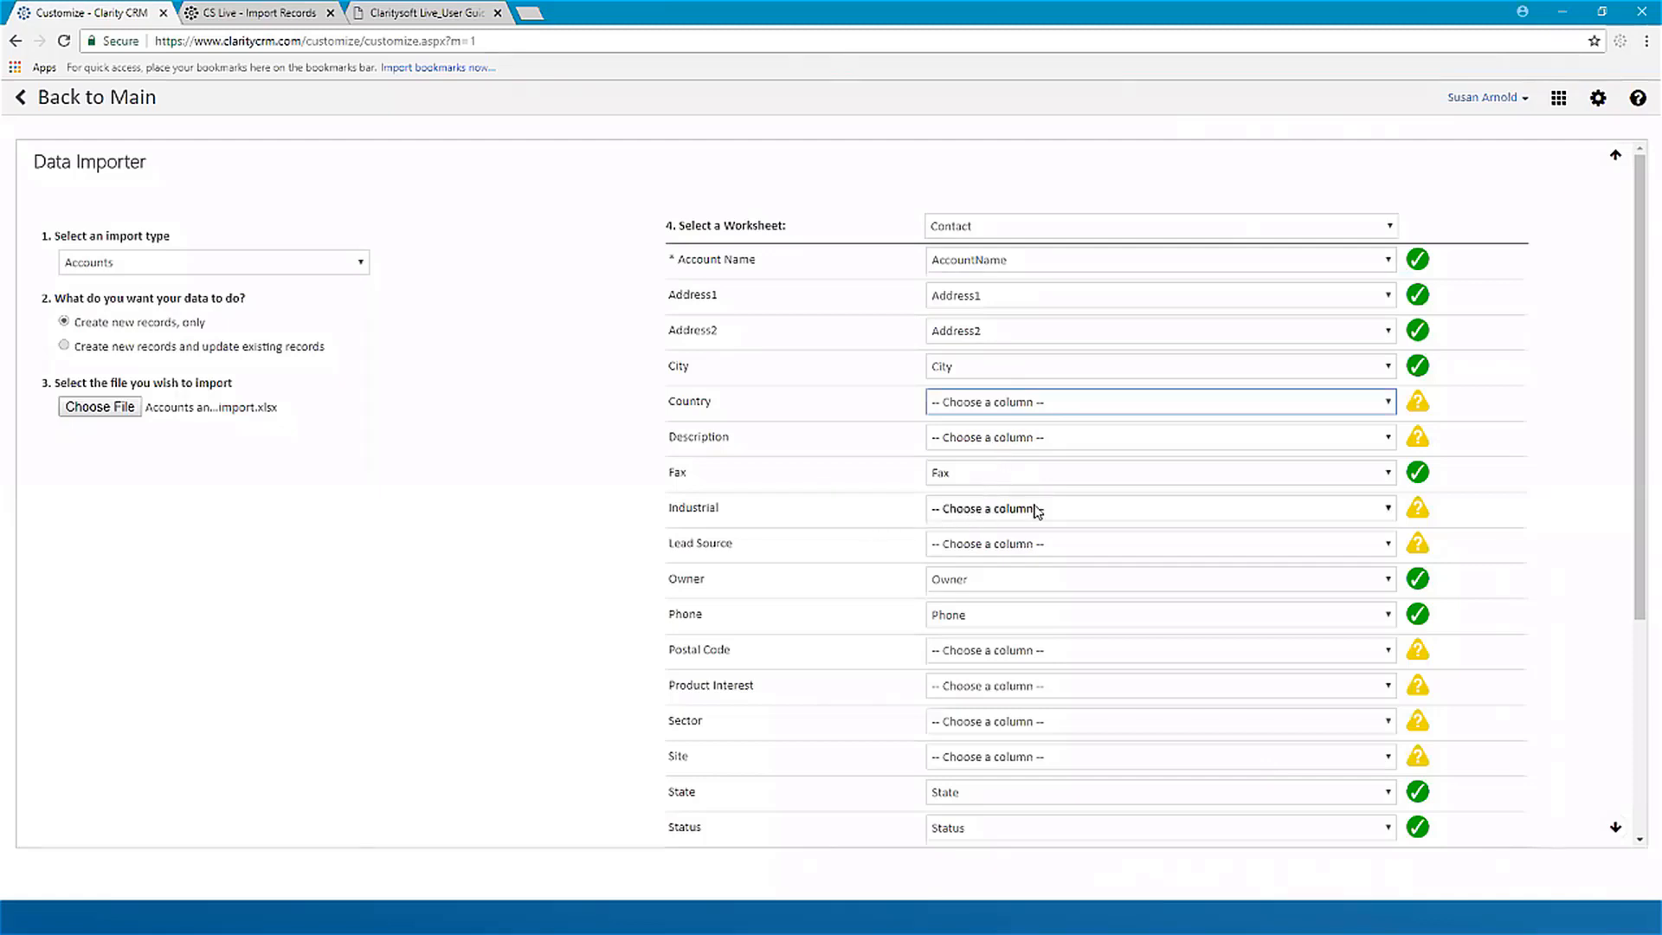
# Step: Map Lead Source to the LeadSources column and Postal Code to the ZipCode column
pyautogui.click(1078, 547)
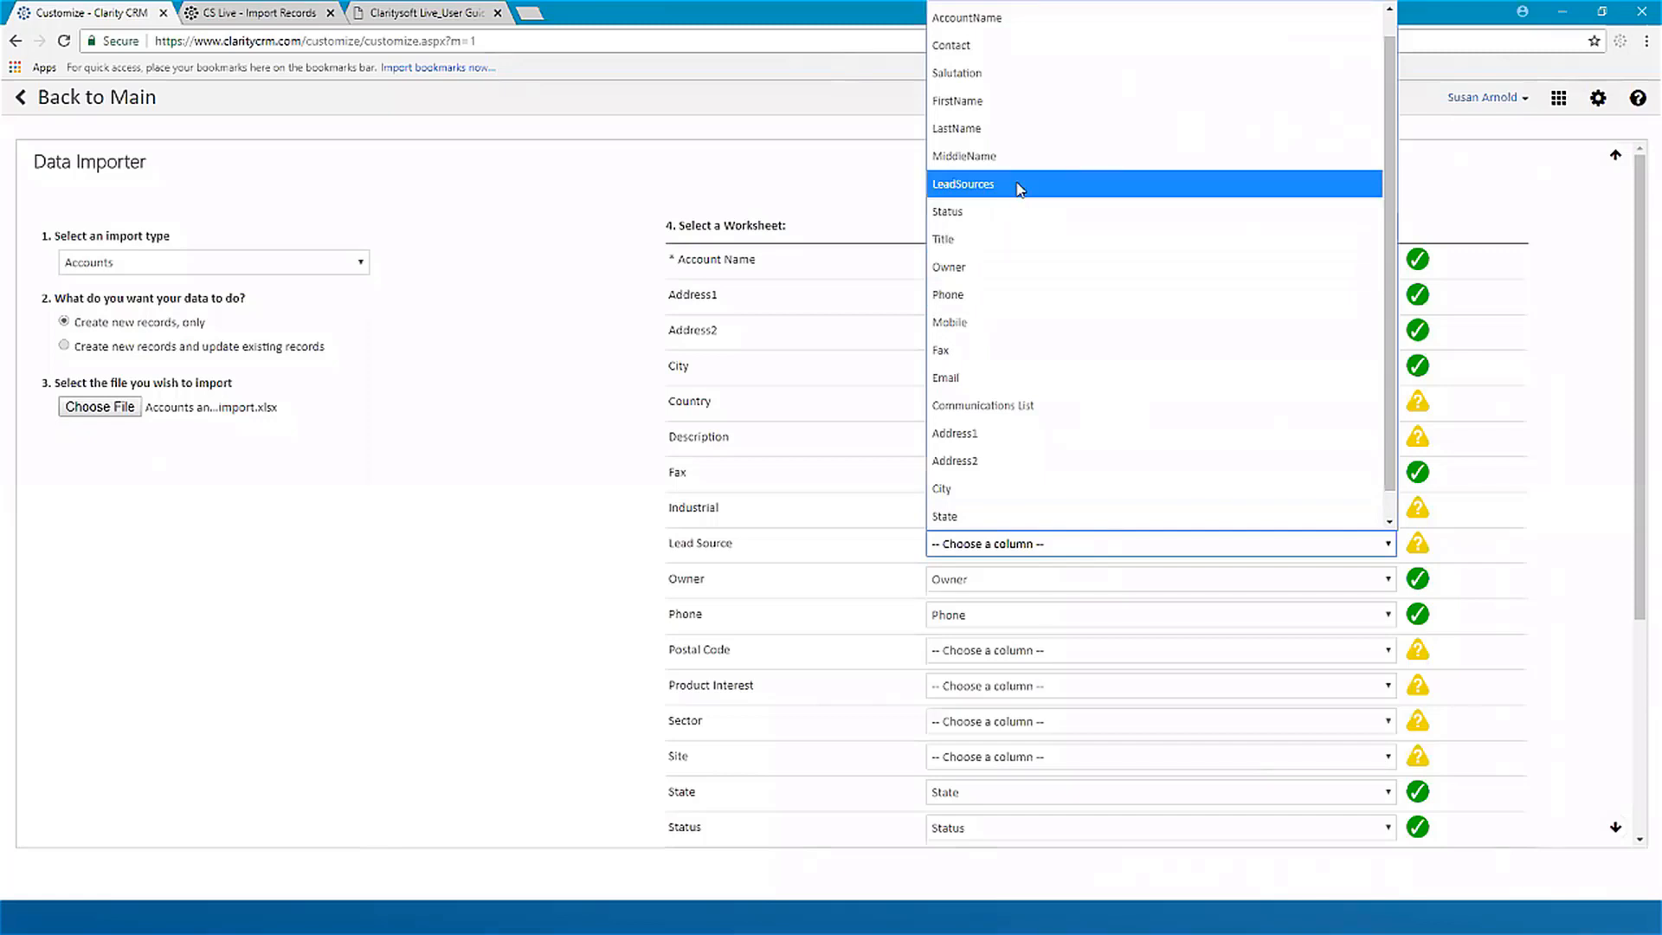
pyautogui.click(1020, 190)
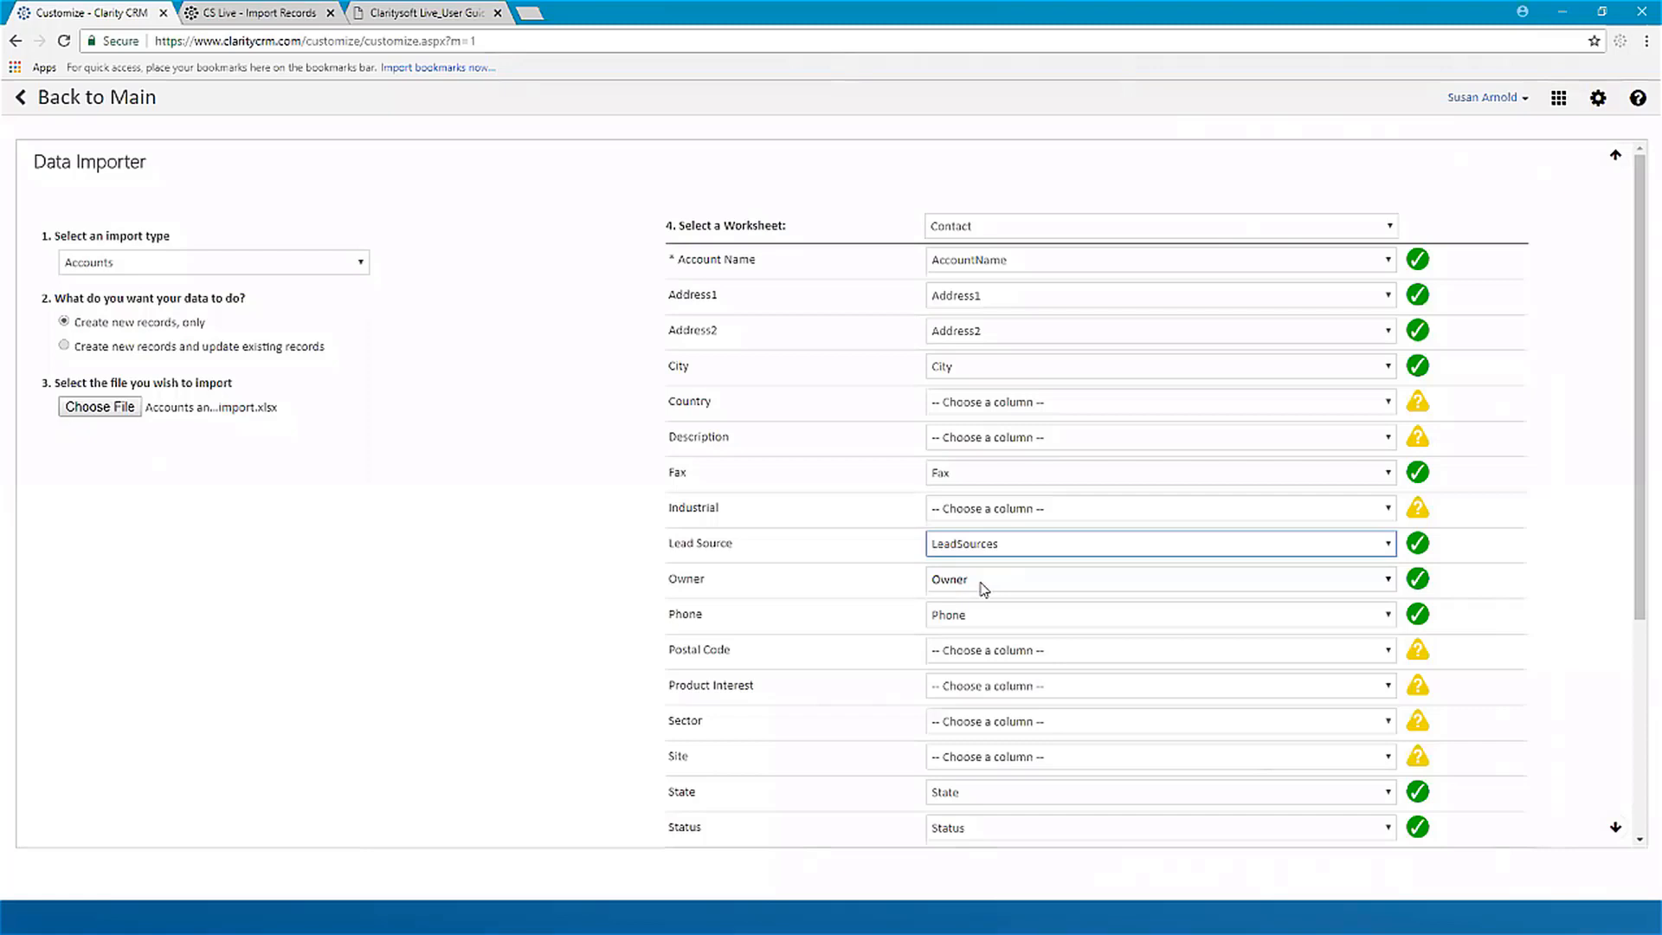
pyautogui.scroll(-3, 935, 630)
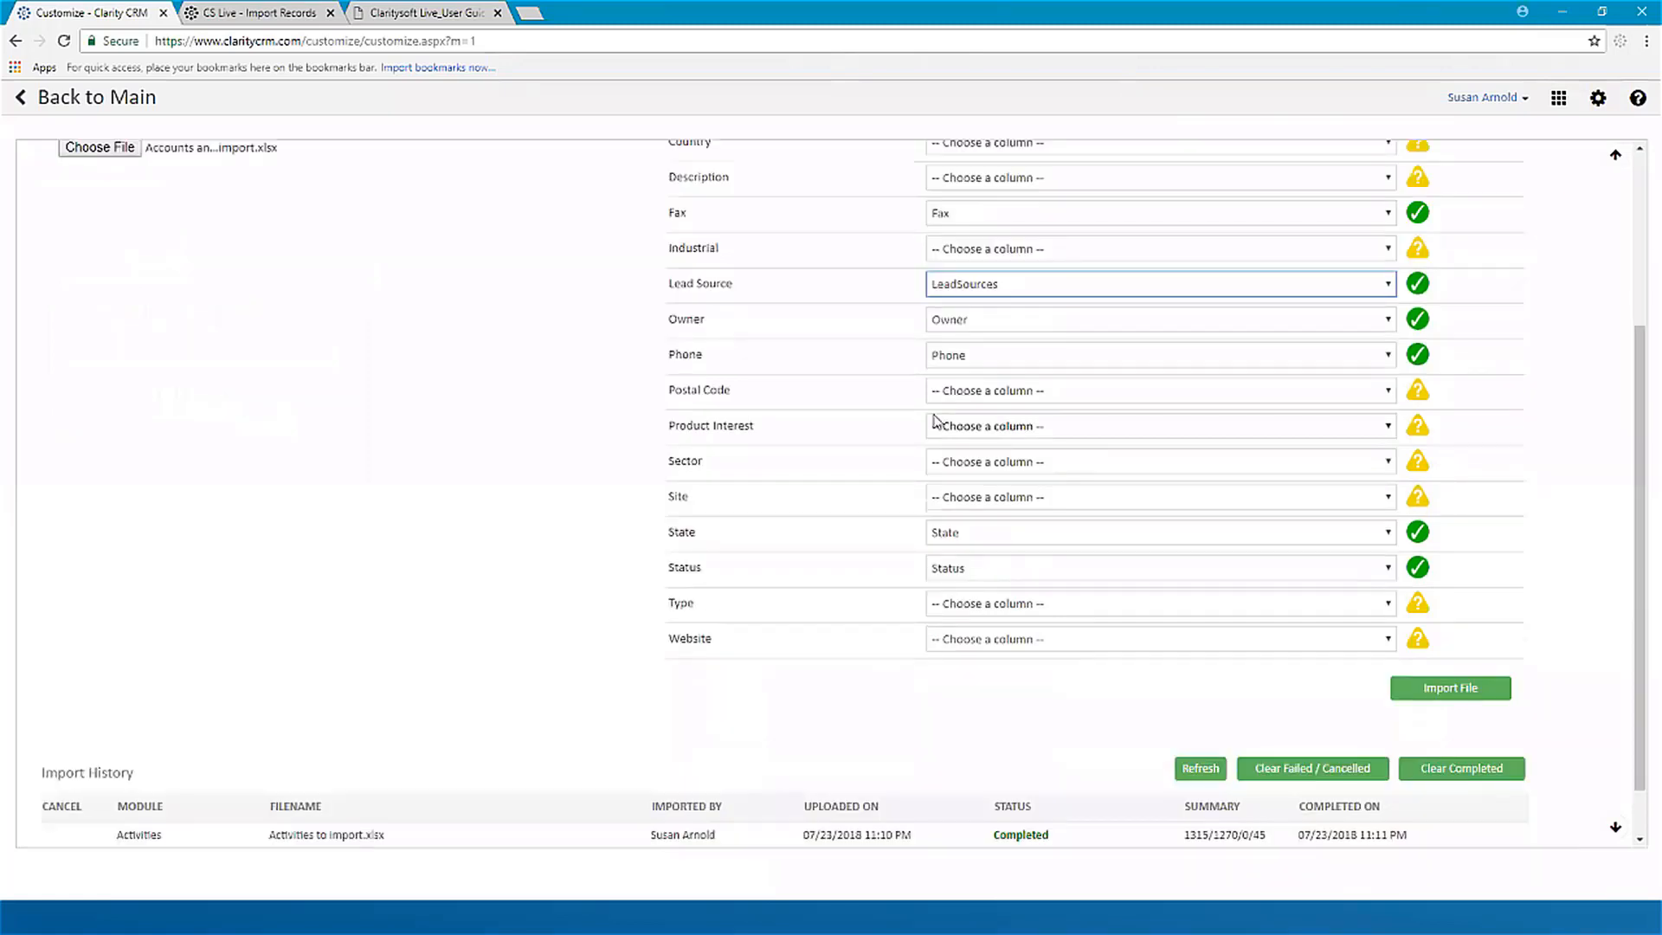
pyautogui.click(1040, 392)
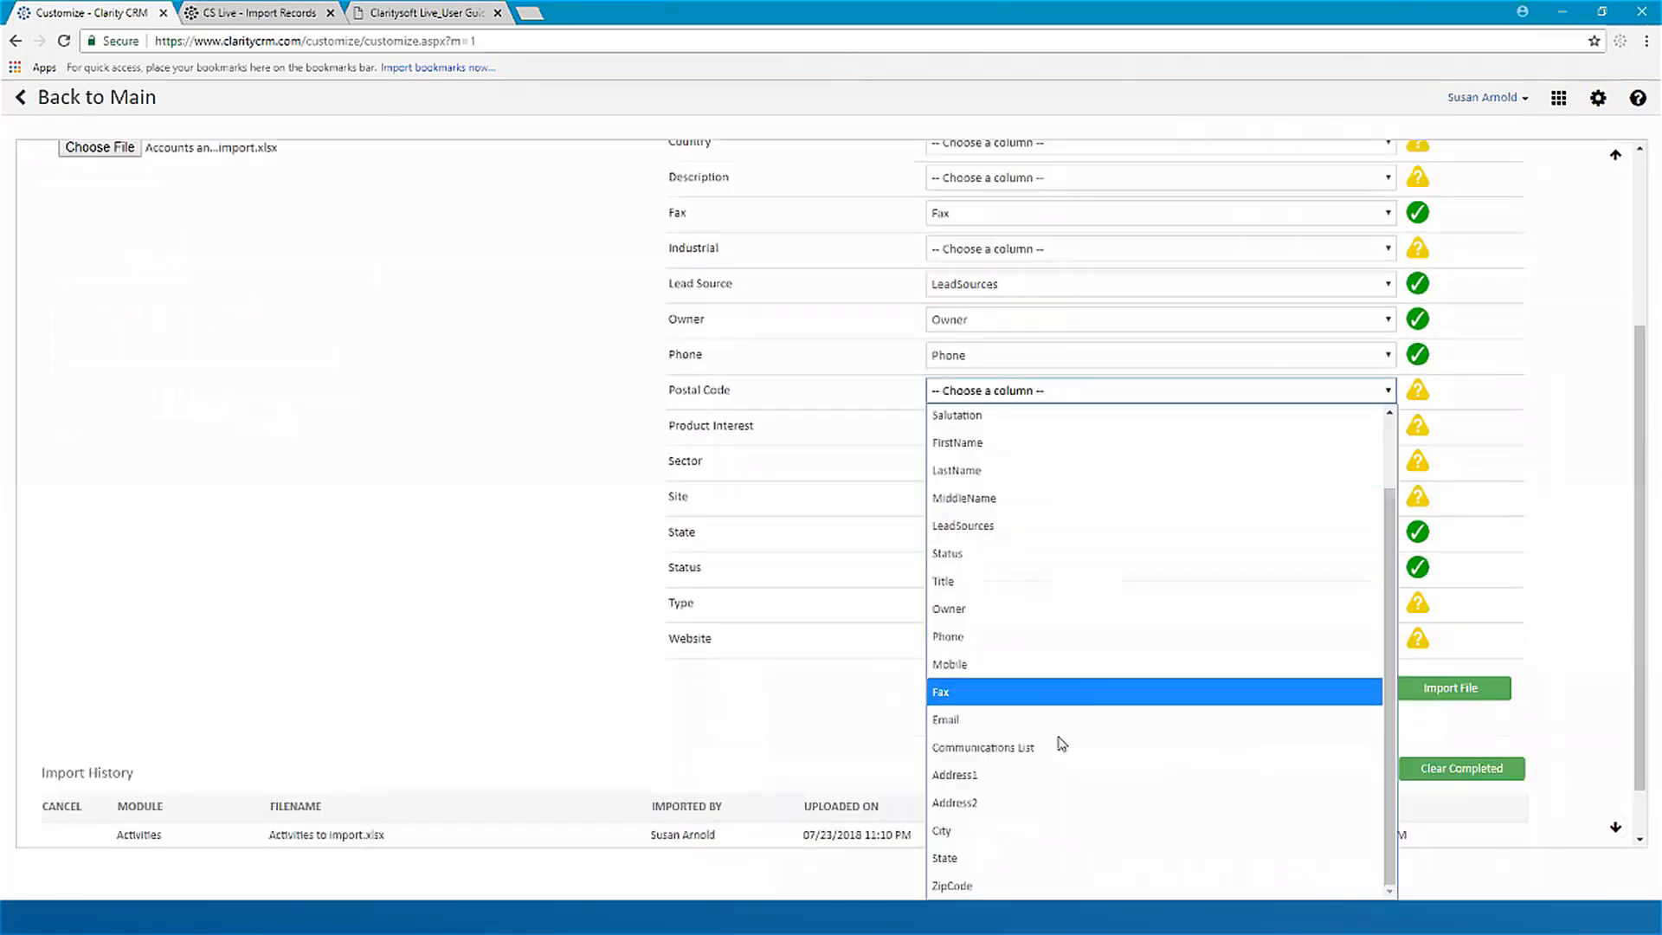
pyautogui.click(968, 882)
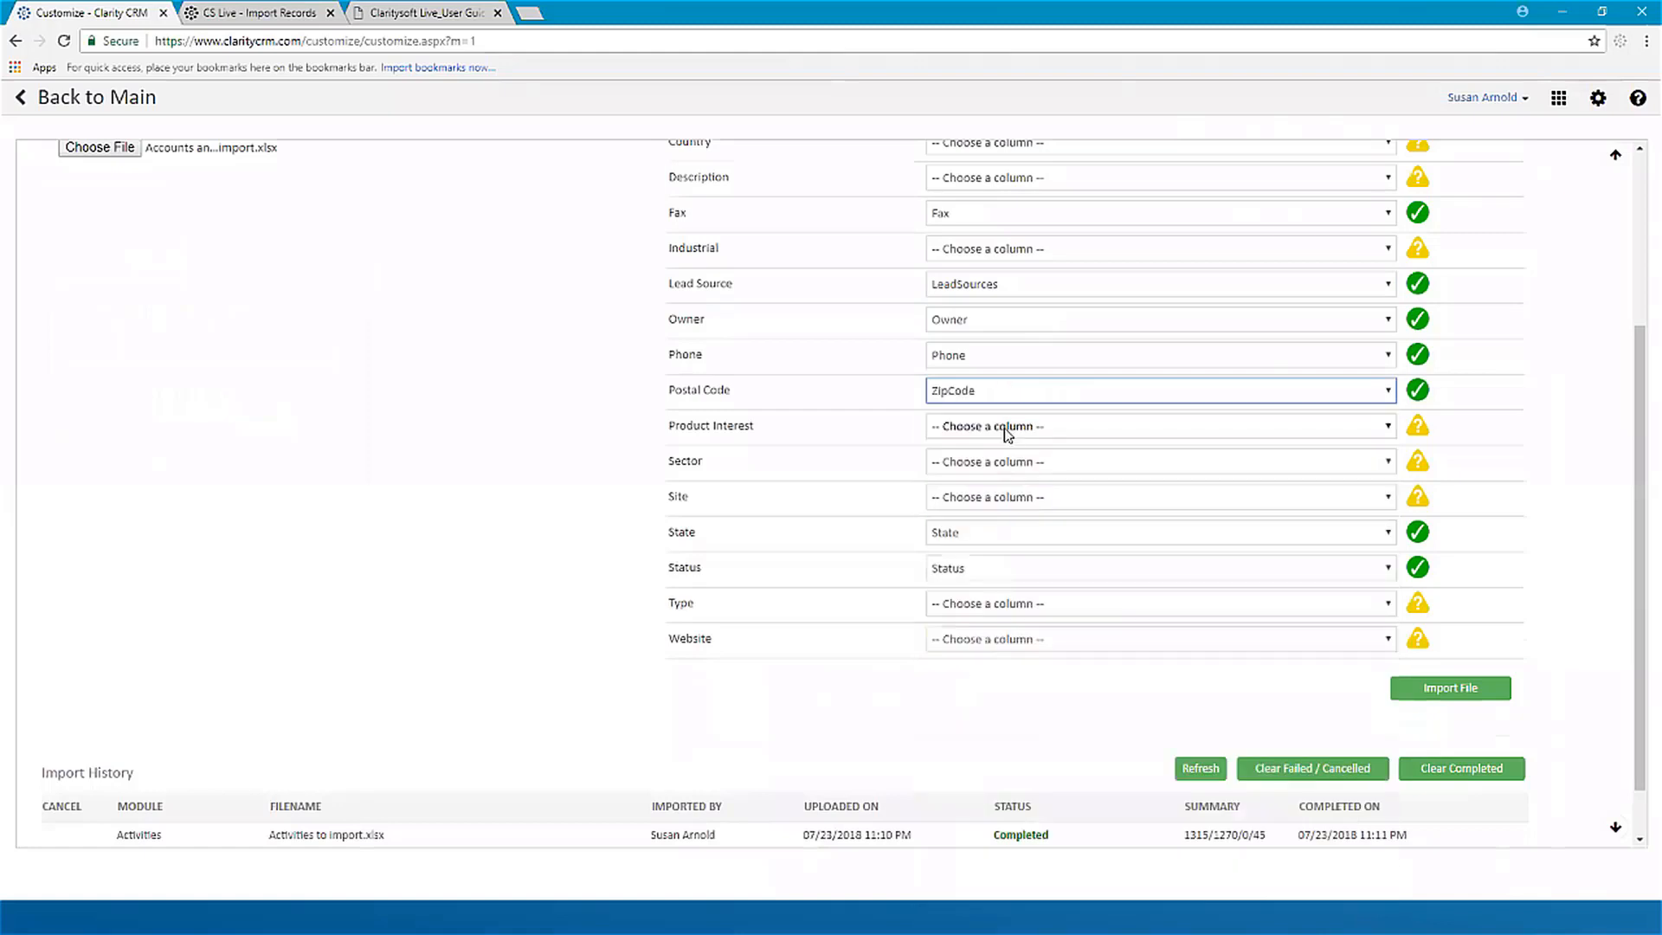
# Step: Look through the worksheet columns offered for the Product Interest field, leaving the field unmapped
pyautogui.click(1005, 427)
pyautogui.scroll(-2, 1119, 623)
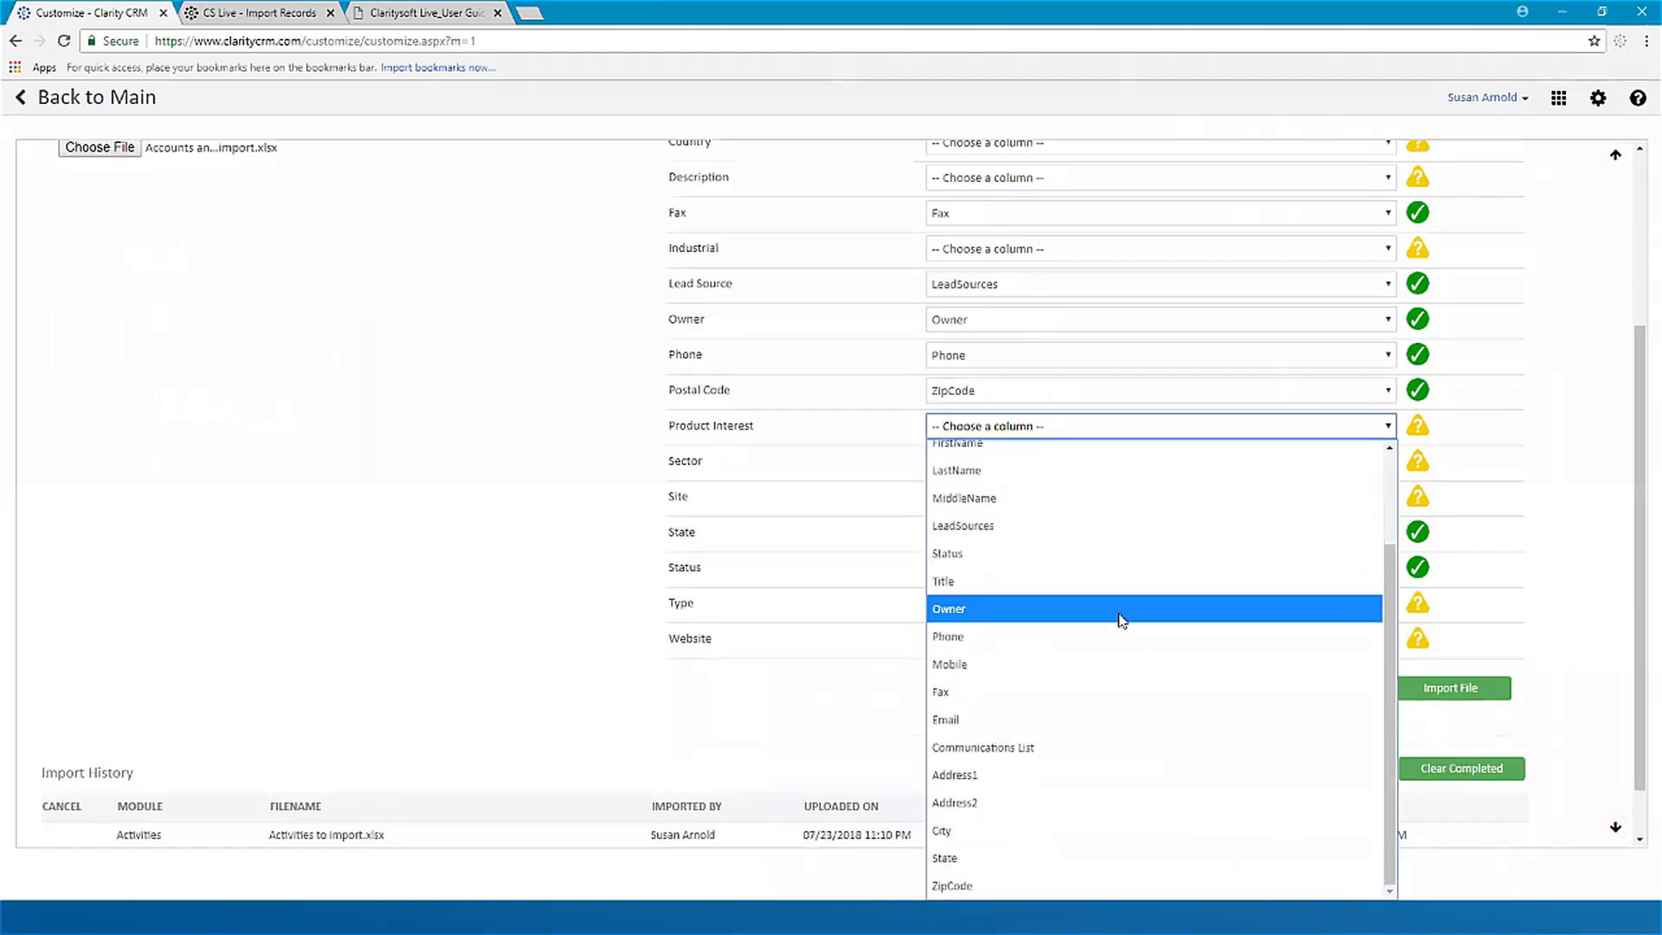
pyautogui.scroll(2, 1154, 751)
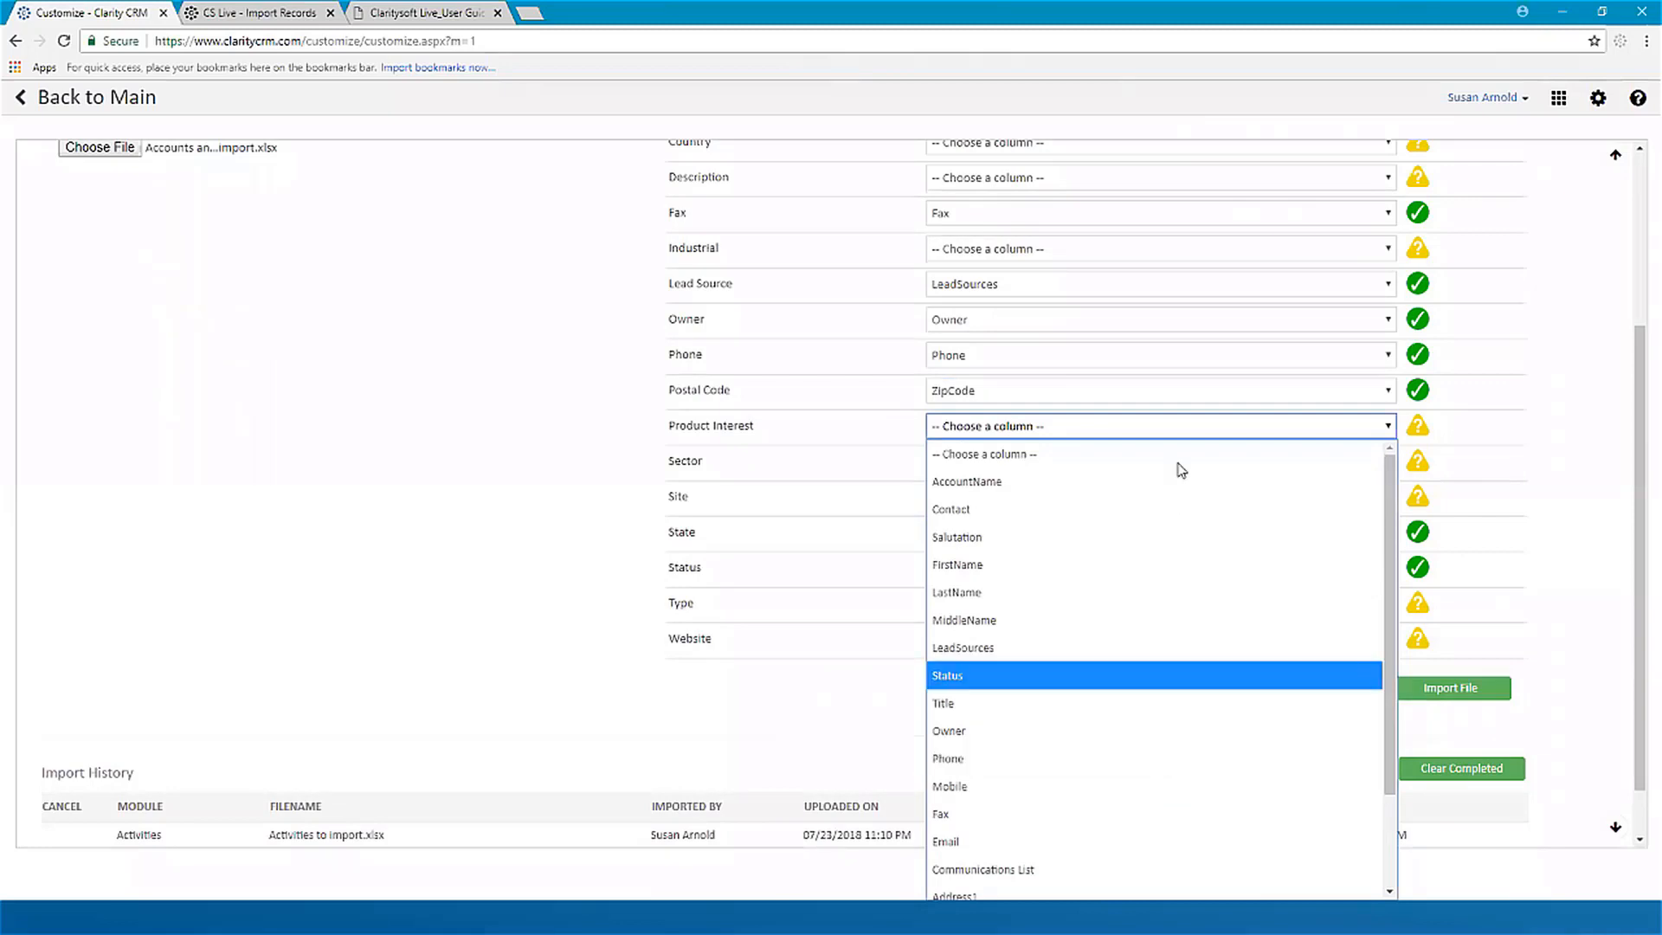
pyautogui.click(1025, 428)
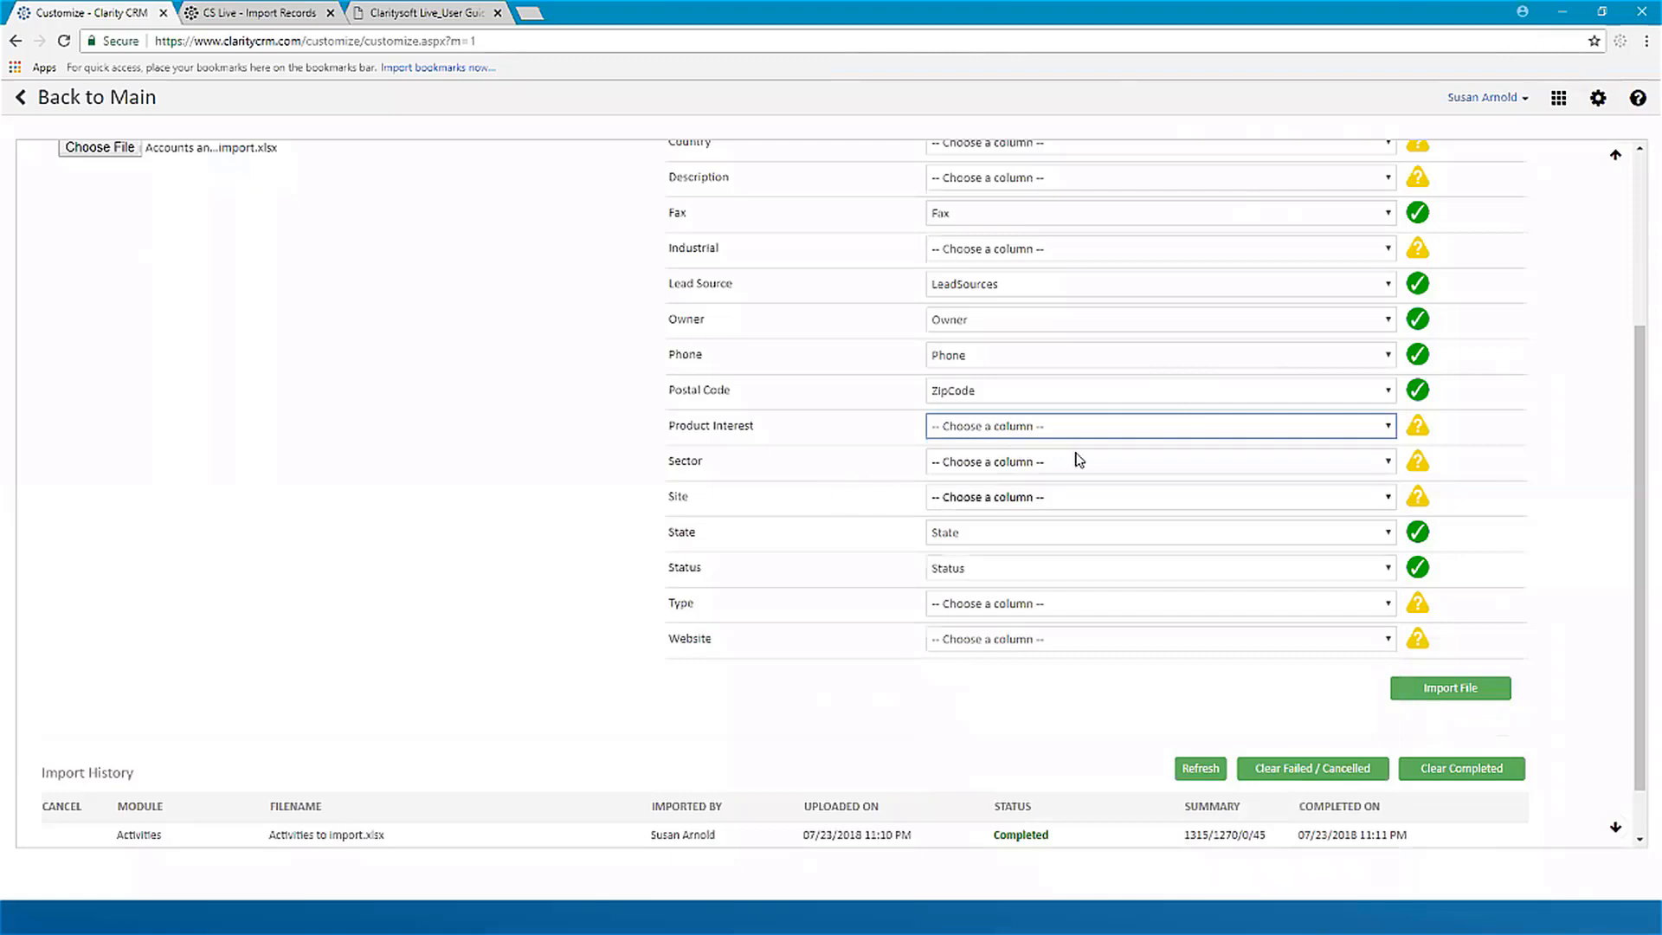
# Step: Clear the worksheet column mapped to the Status field, leaving it at the Choose a column option
pyautogui.click(985, 569)
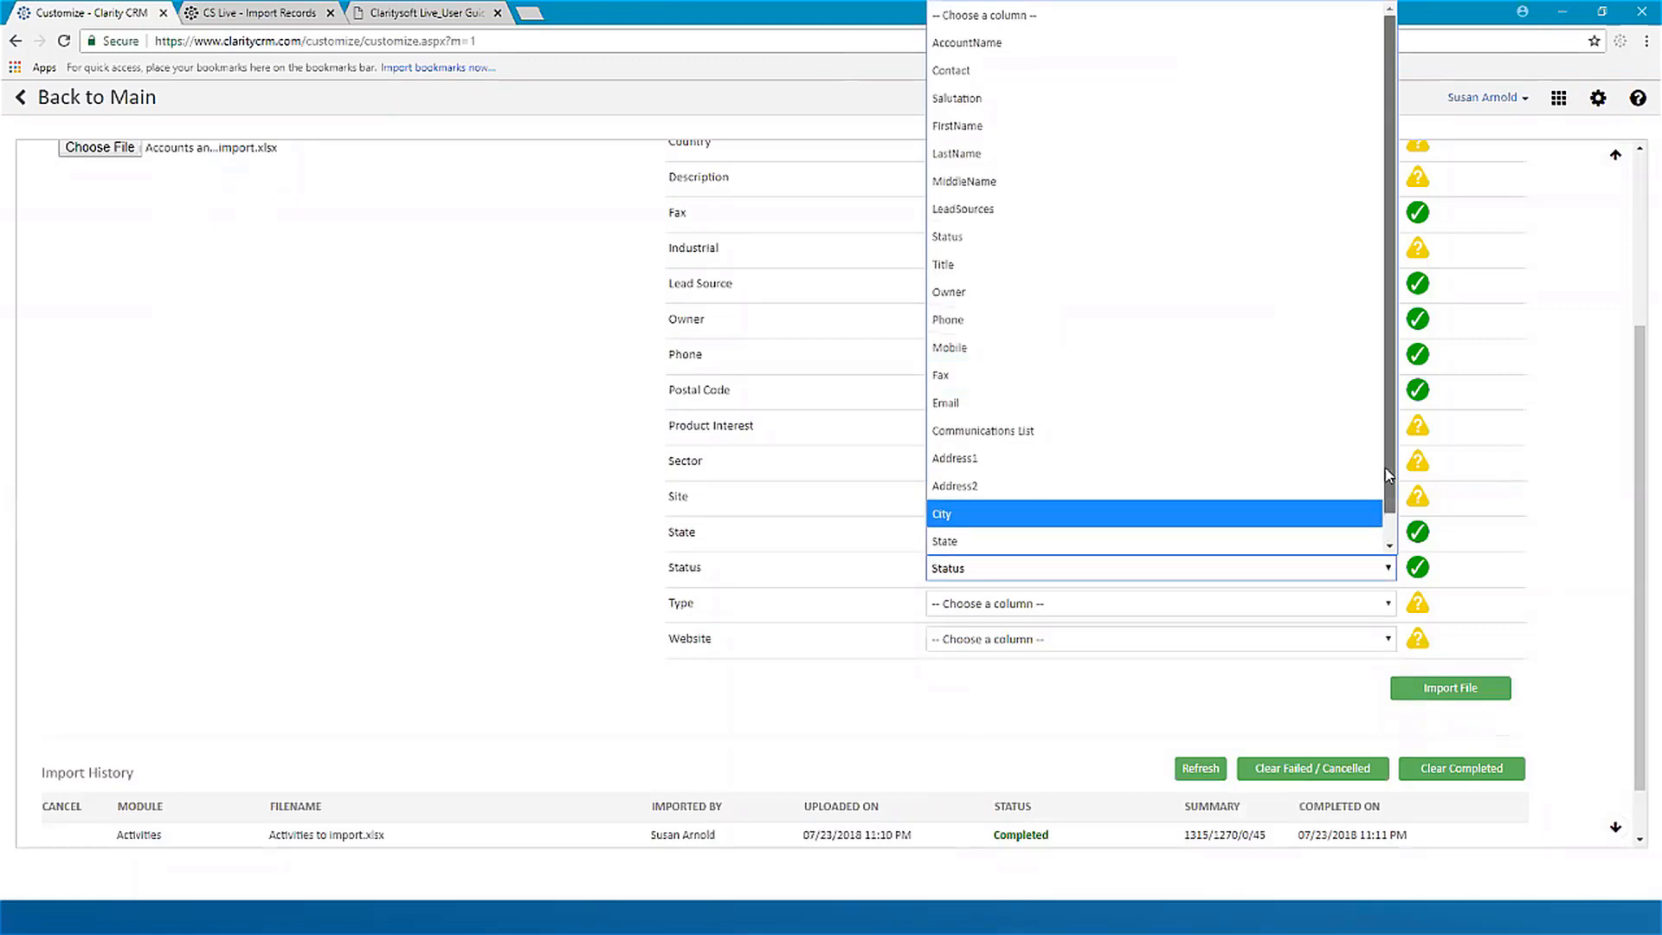
pyautogui.click(1389, 570)
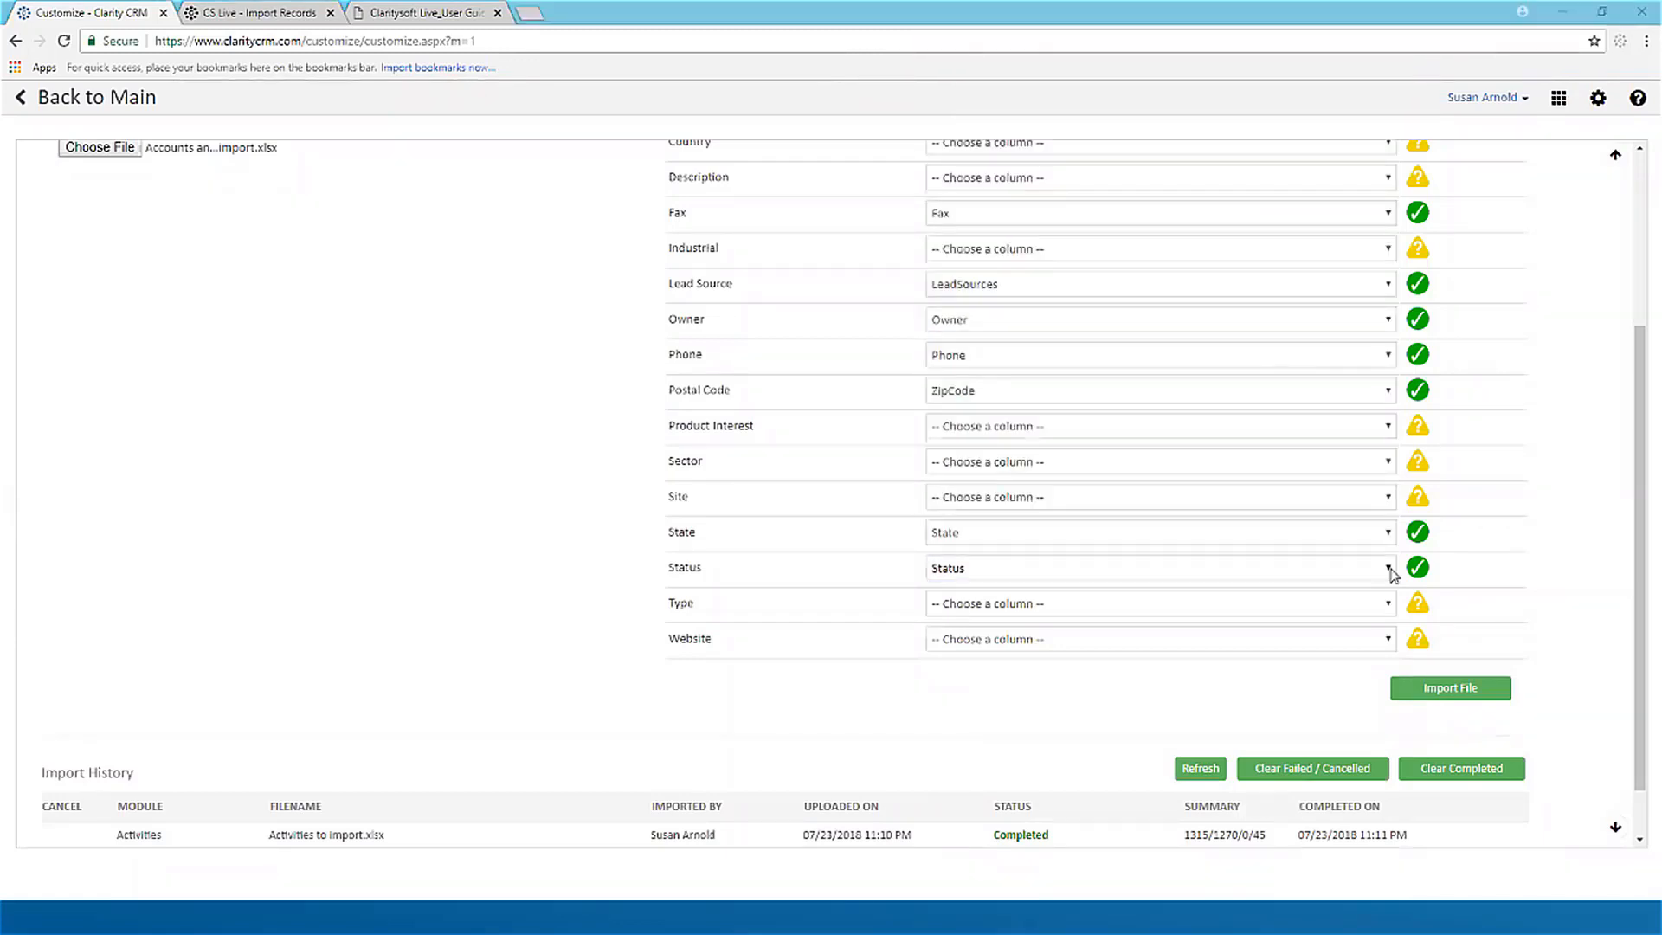
pyautogui.click(1390, 572)
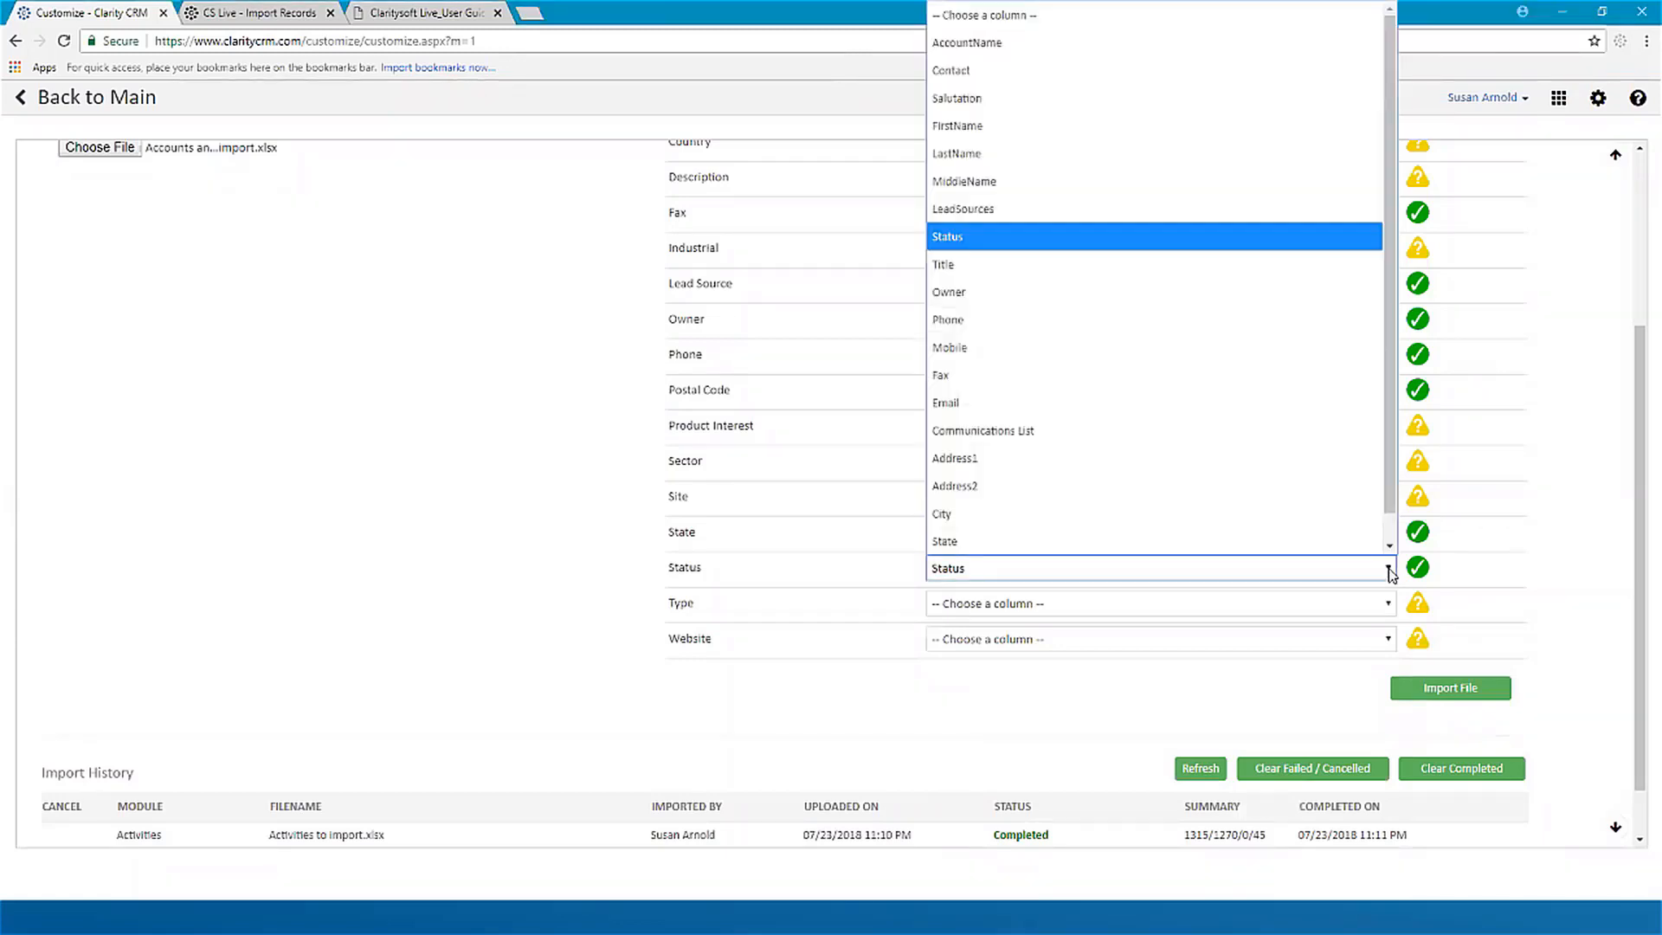
pyautogui.click(1007, 19)
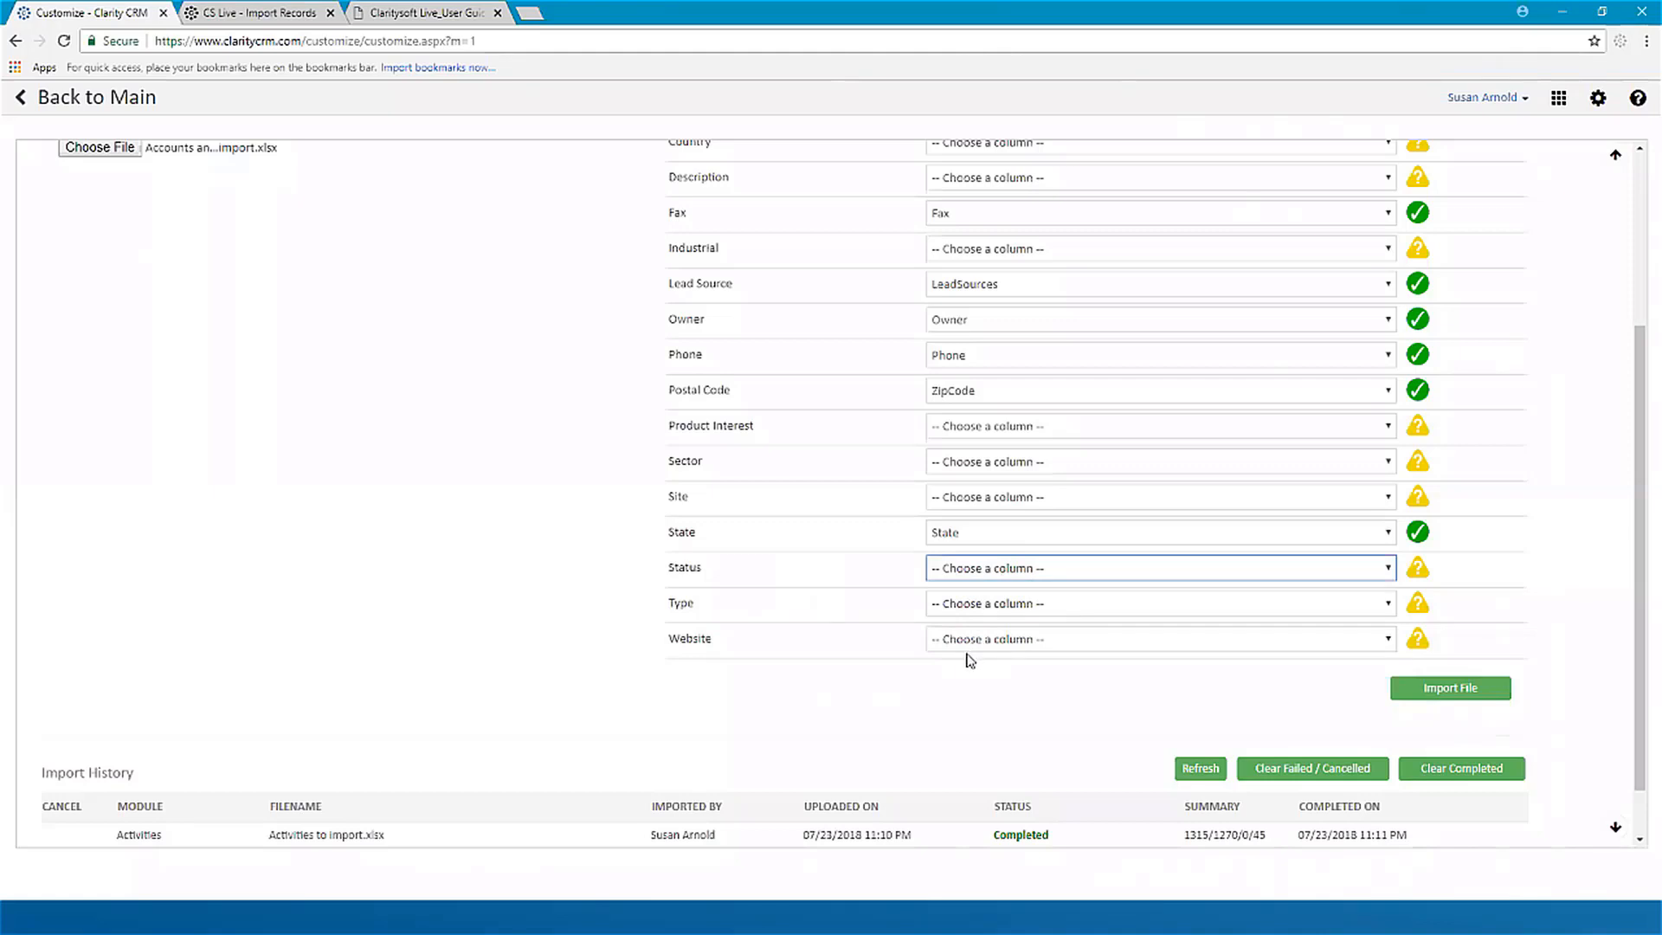
# Step: Submit the mapped accounts file for import, confirming the data import and acknowledging the submission
pyautogui.click(1449, 692)
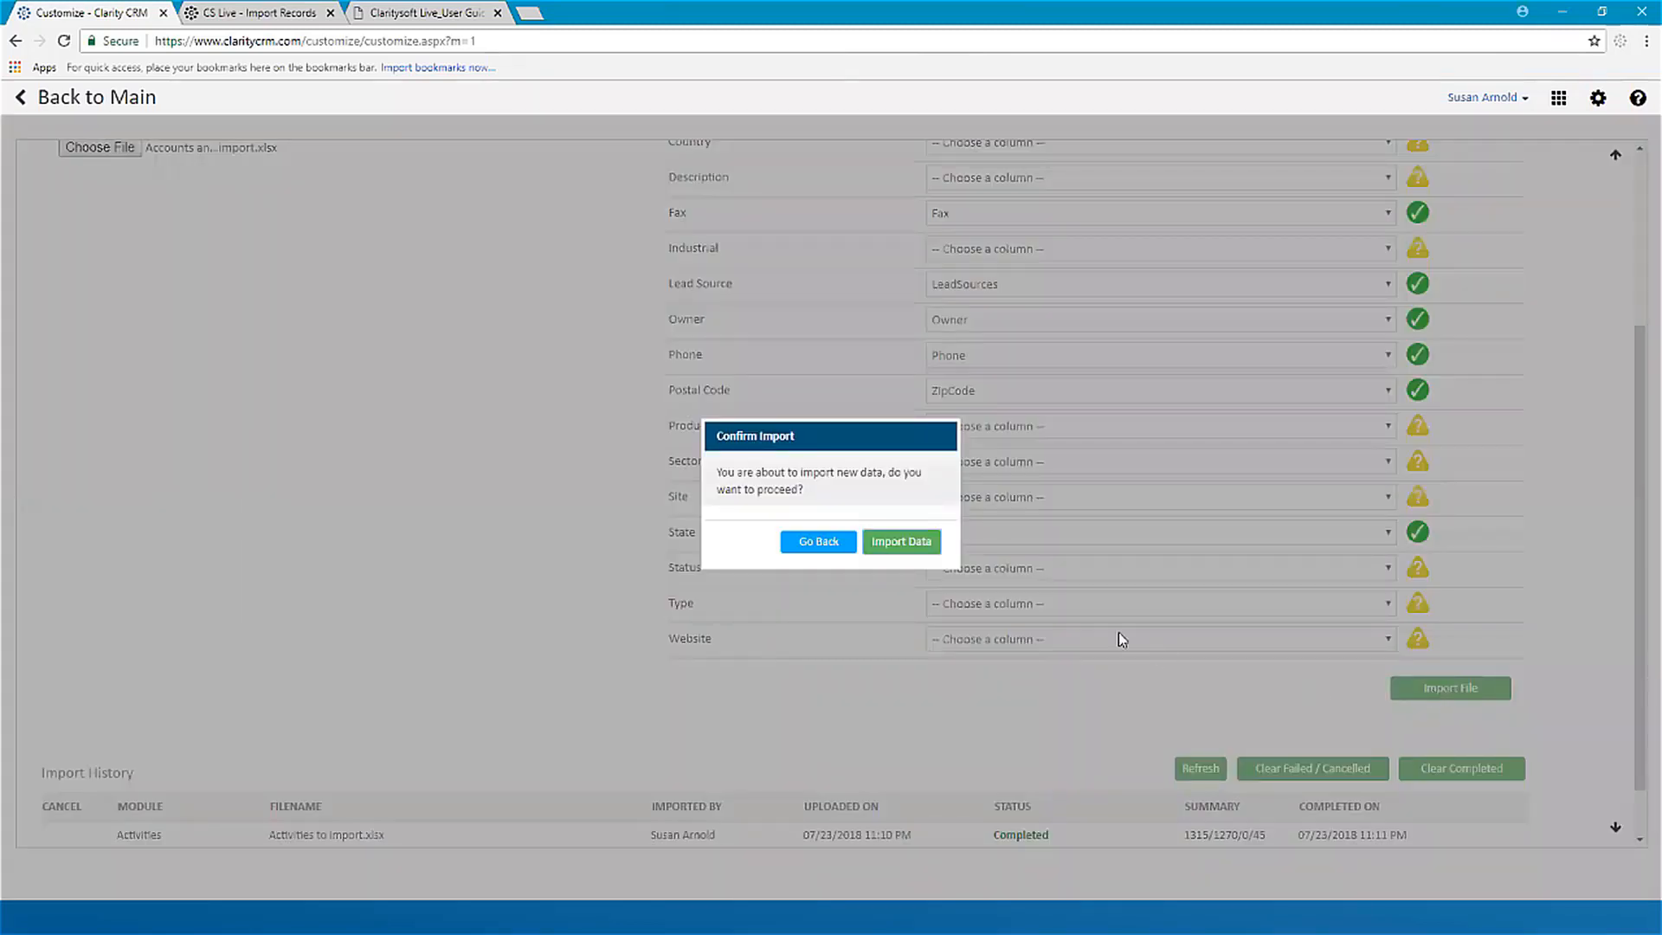
pyautogui.click(909, 547)
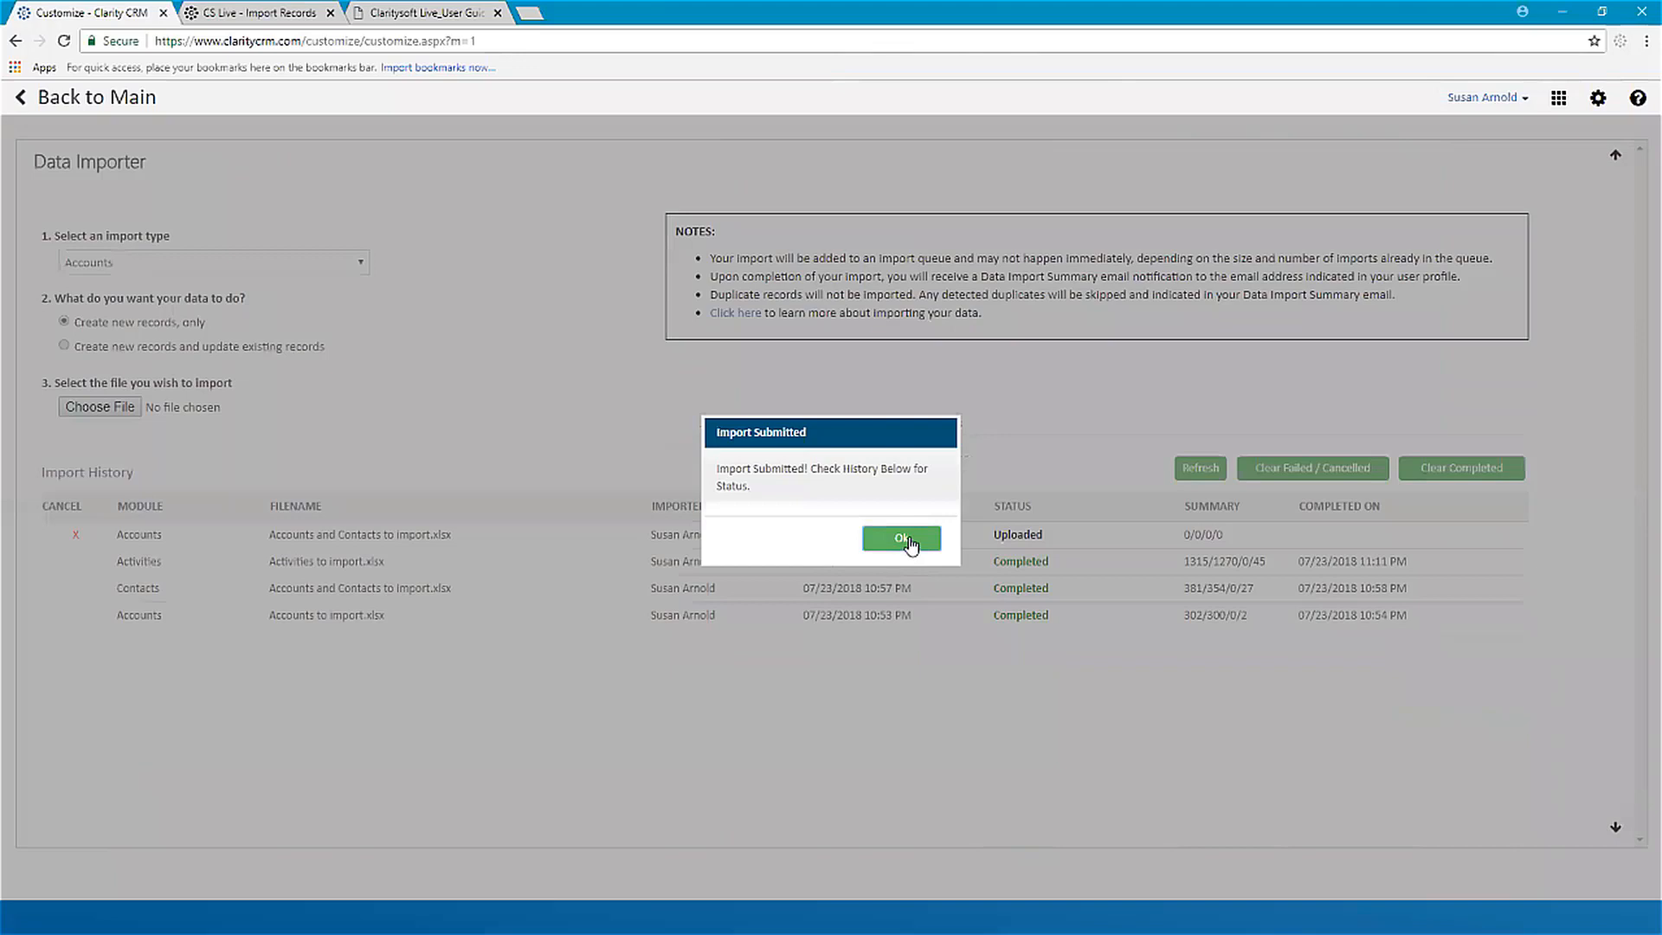
pyautogui.click(903, 538)
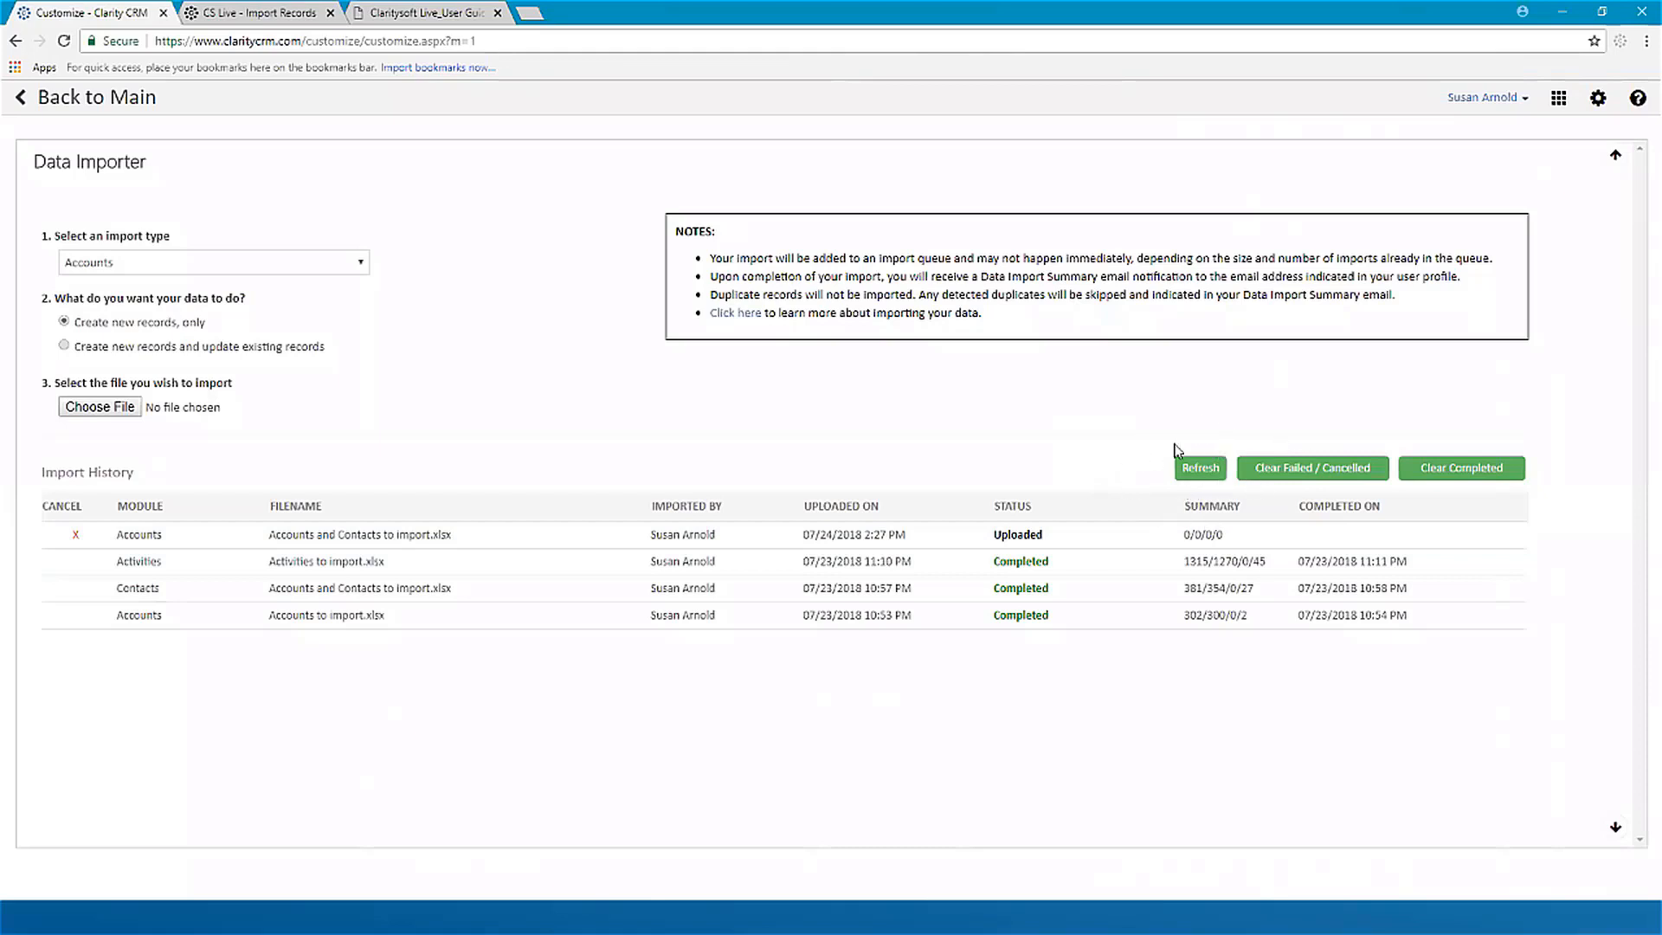
# Step: Refresh the Import History to check the status and summary of the newly submitted Accounts import
pyautogui.click(1203, 472)
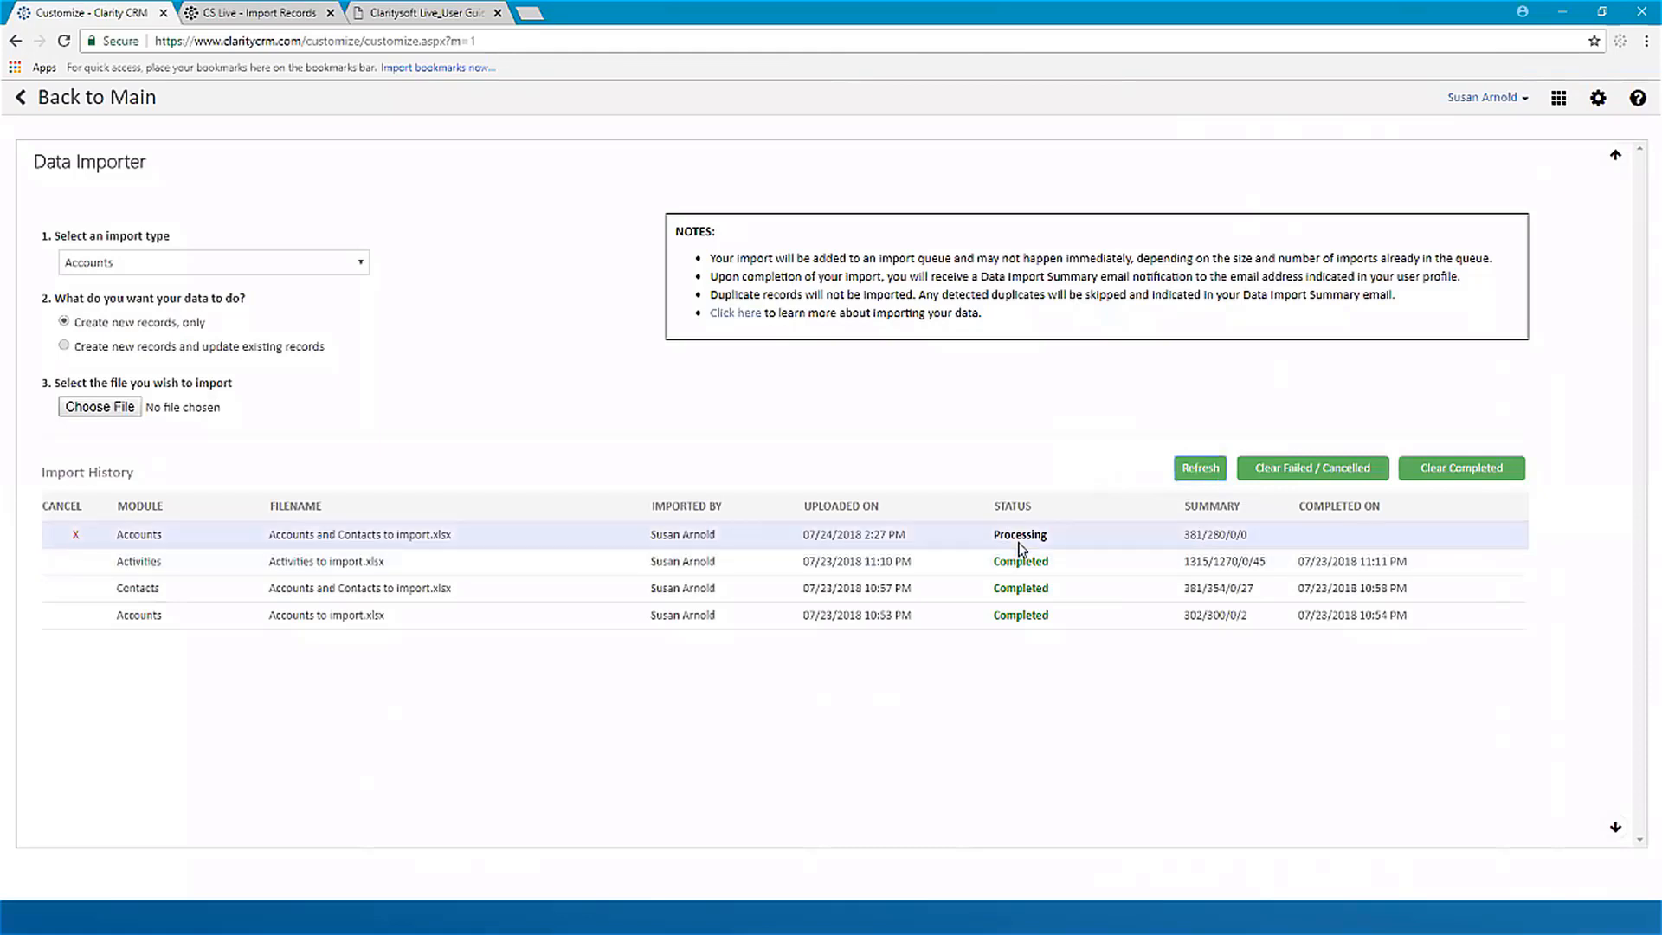
pyautogui.moveTo(1199, 547)
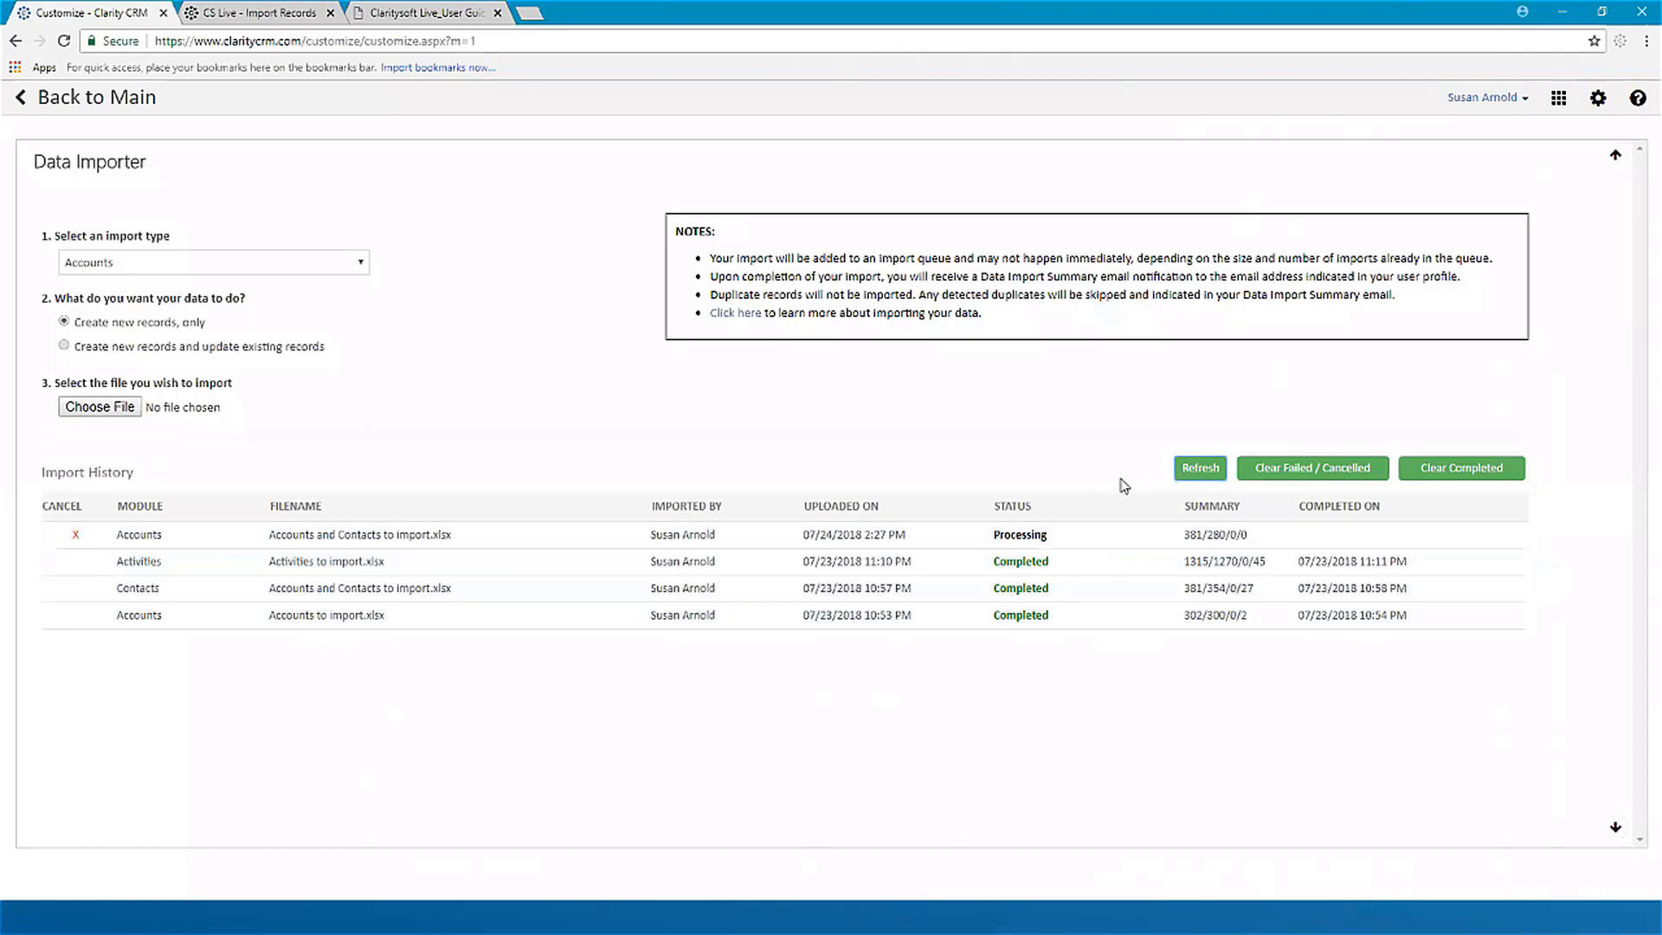
pyautogui.click(1201, 469)
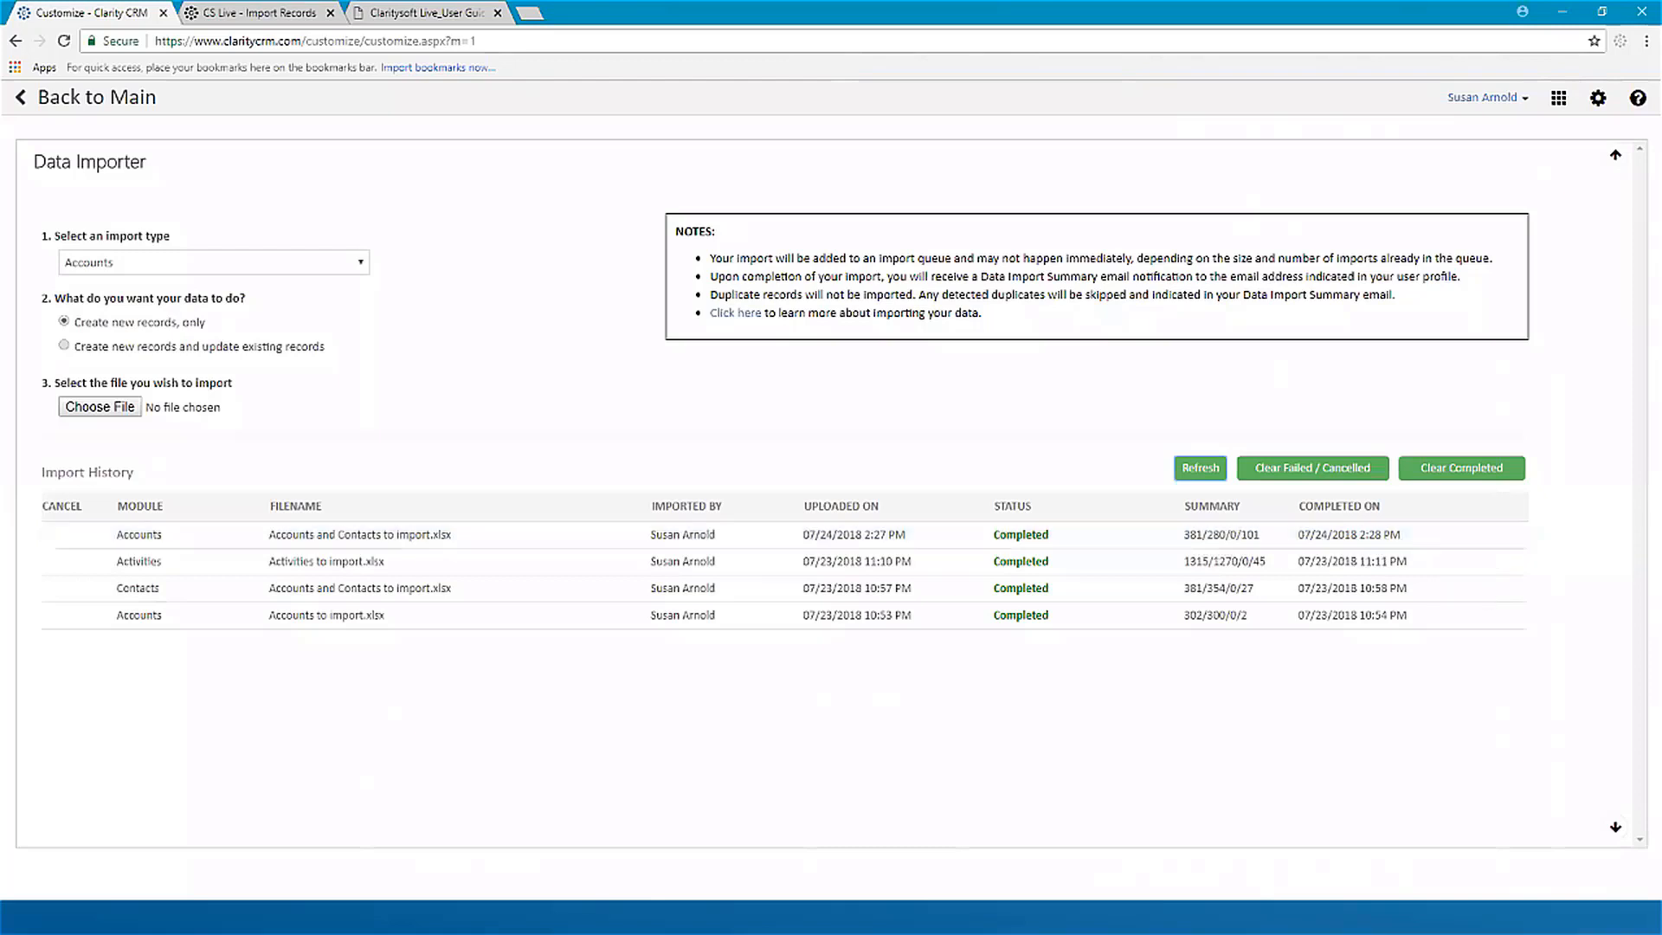
# Step: Switch to the Claritysoft Import Report email in Outlook and examine its Data Import Summary and Rejected Record(s) Detail
pyautogui.hotkey('alt', 'Tab')
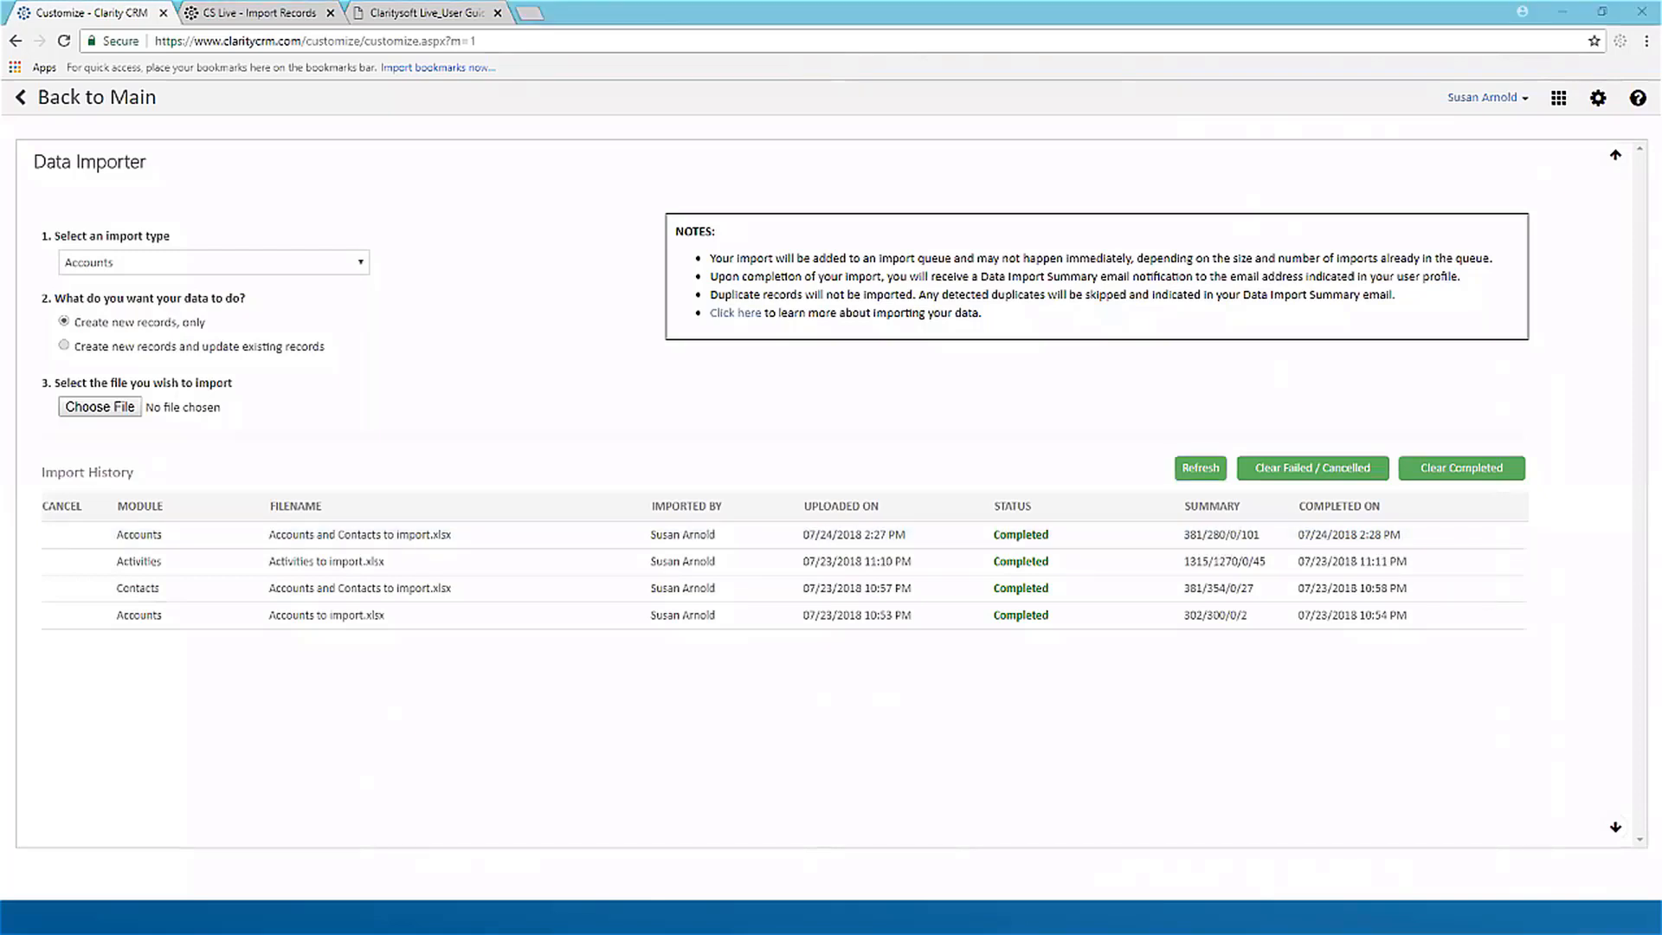
pyautogui.hotkey('alt', 'Tab')
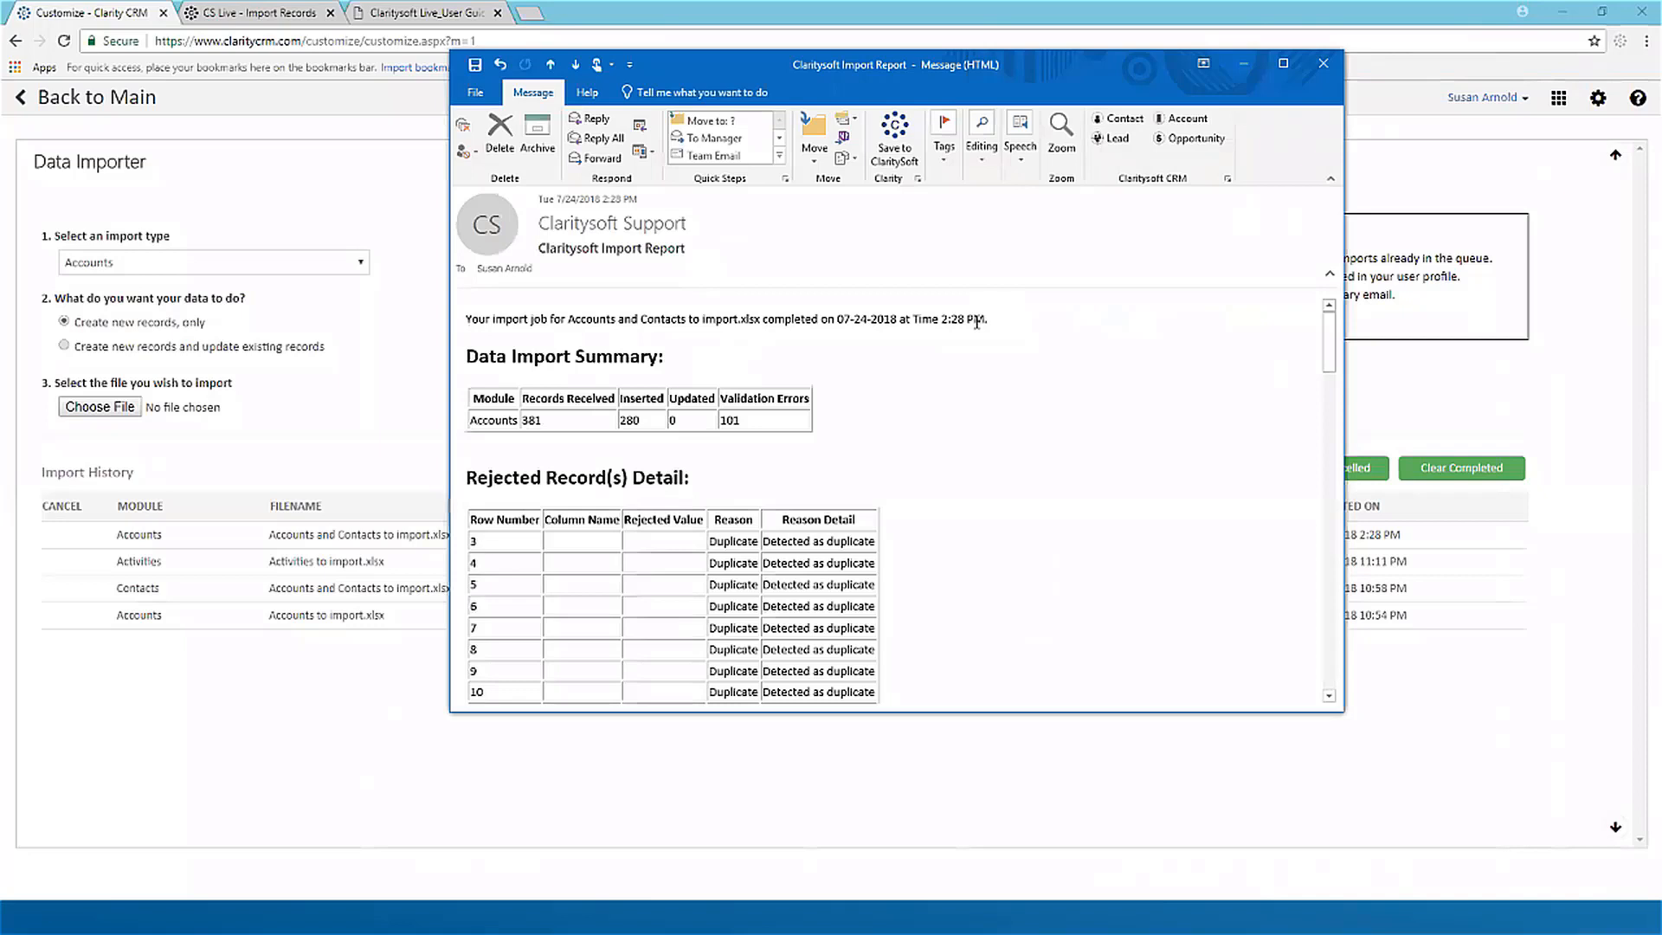
pyautogui.scroll(-1, 512, 382)
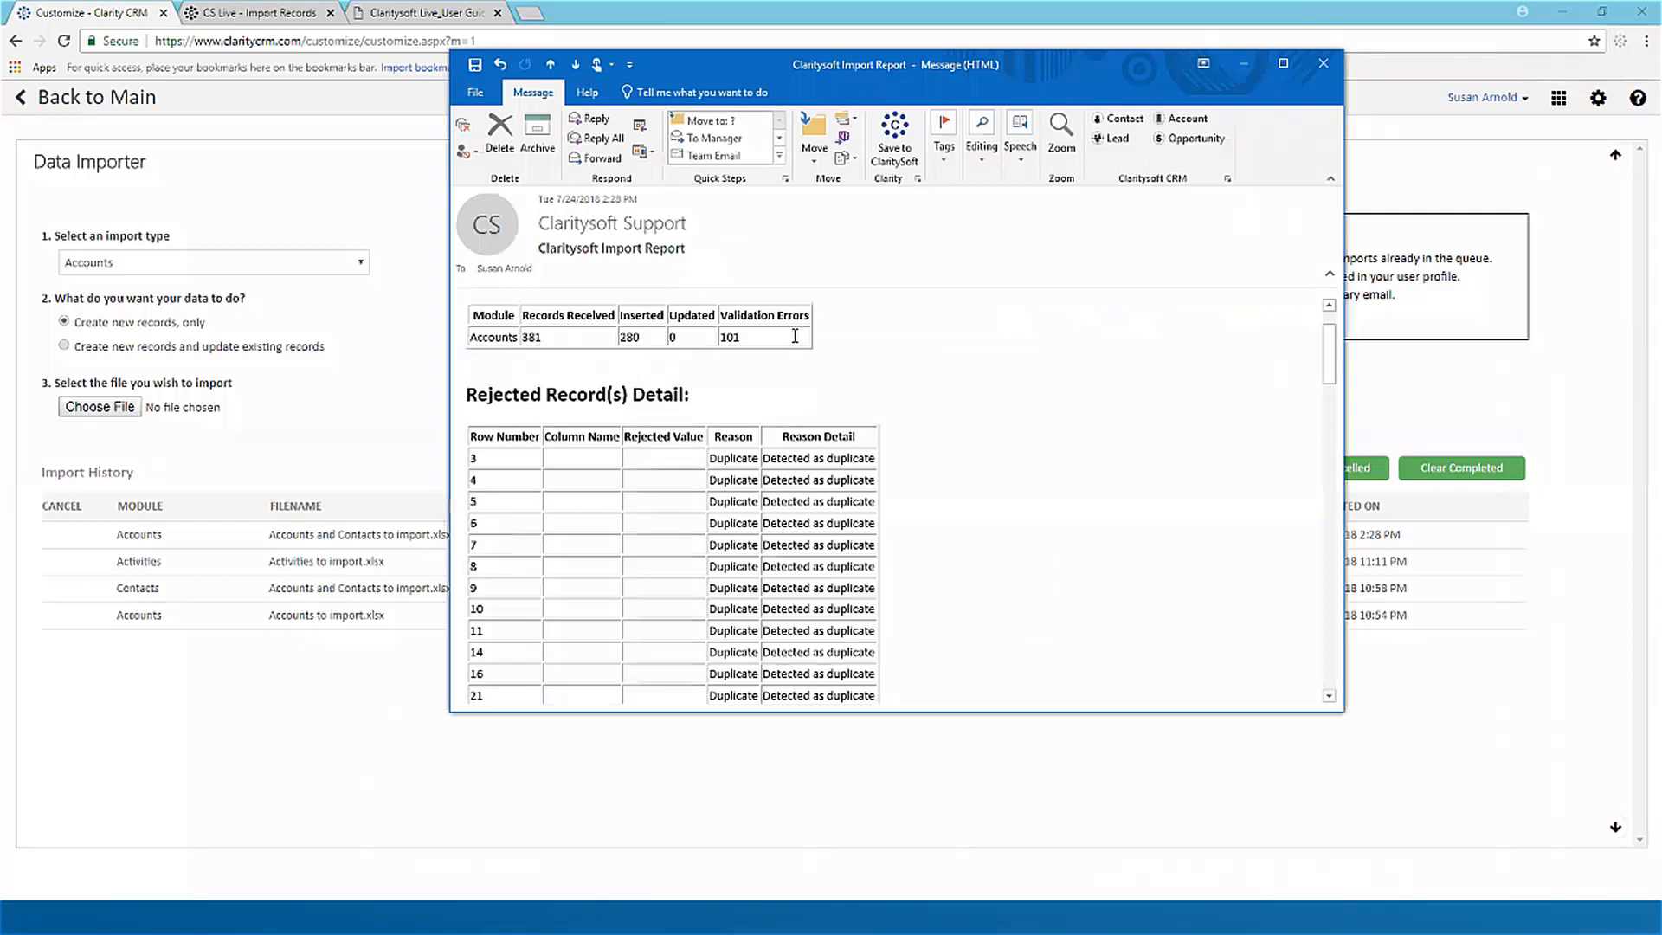
pyautogui.scroll(-1, 989, 454)
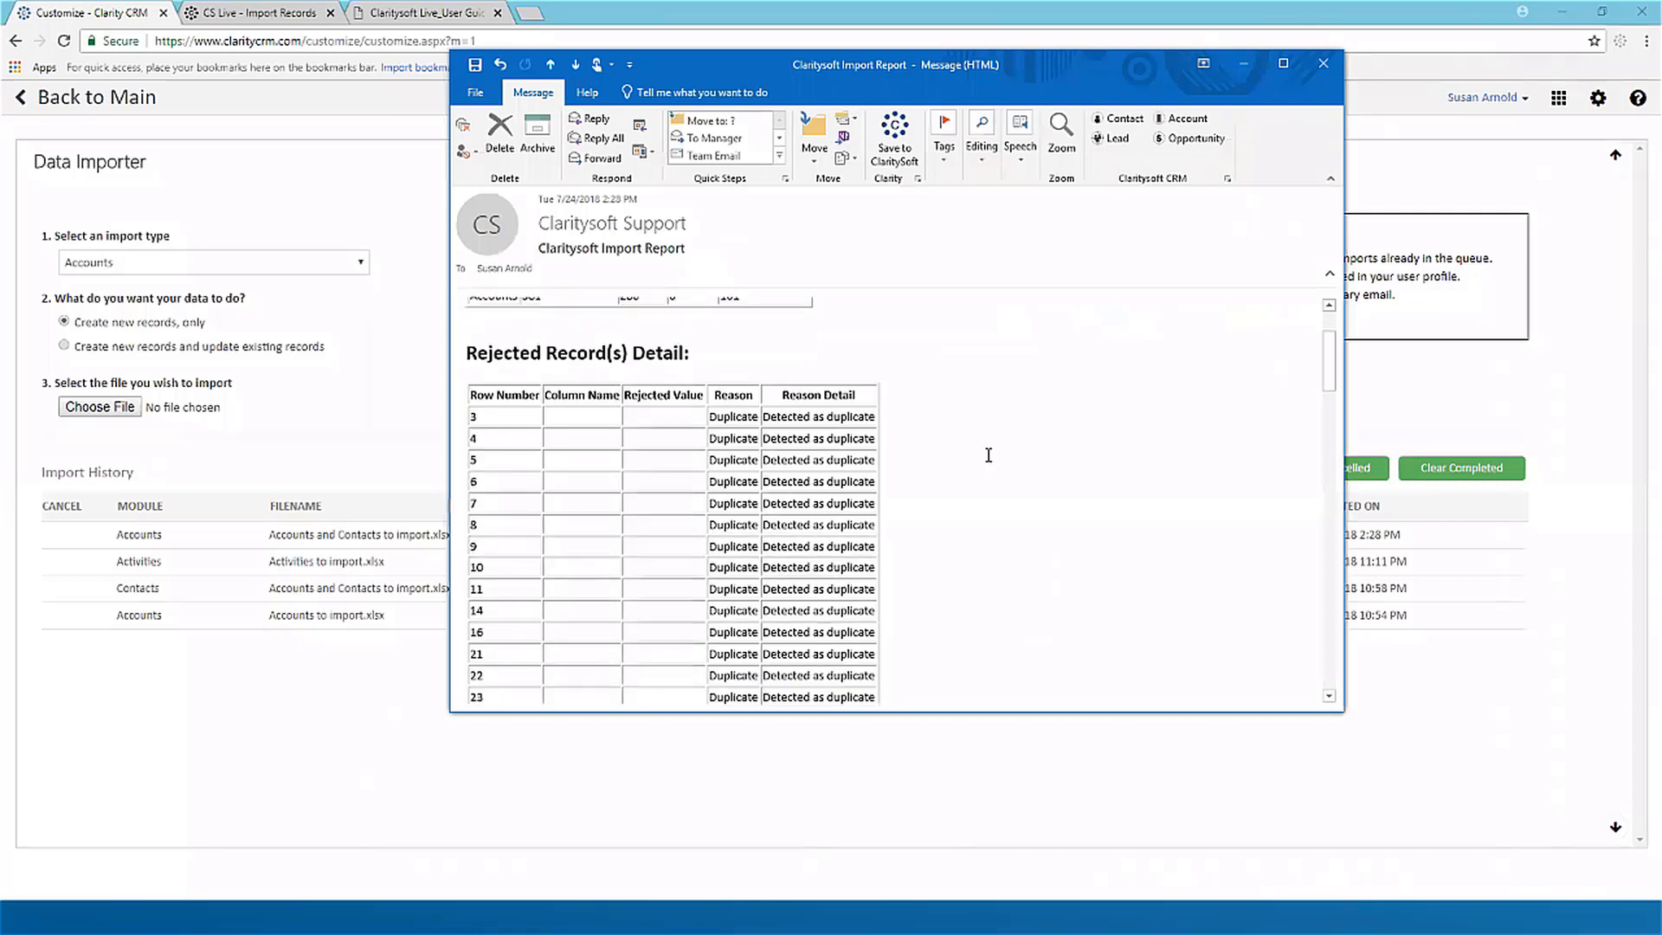
pyautogui.scroll(-1, 988, 455)
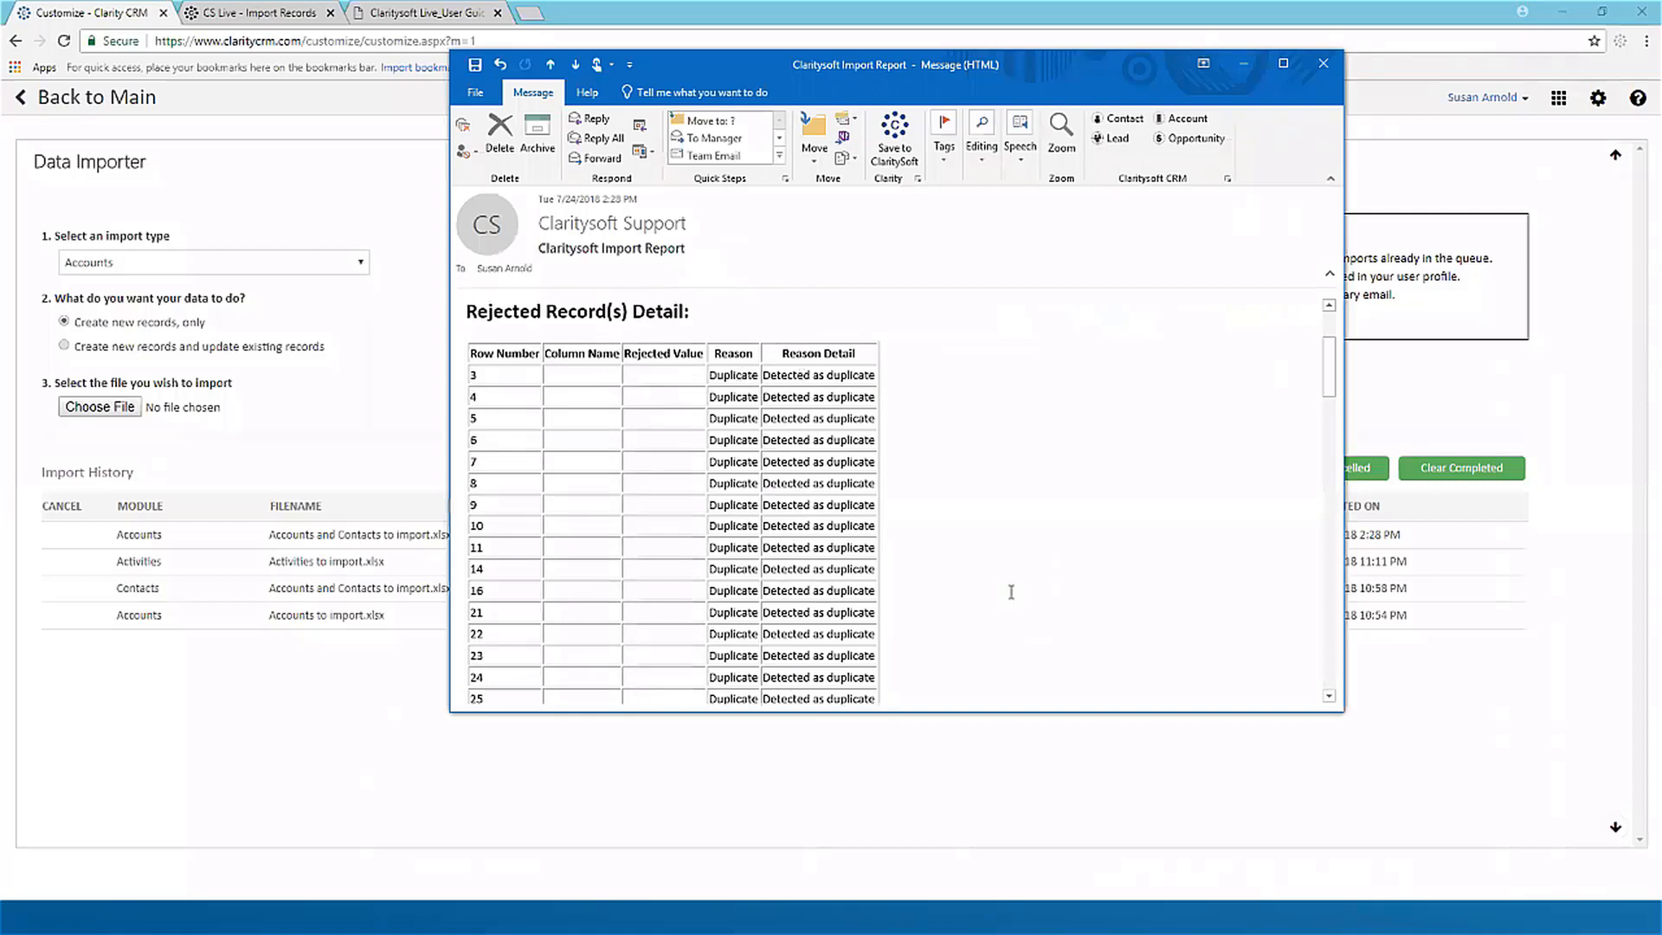
pyautogui.scroll(-10, 976, 558)
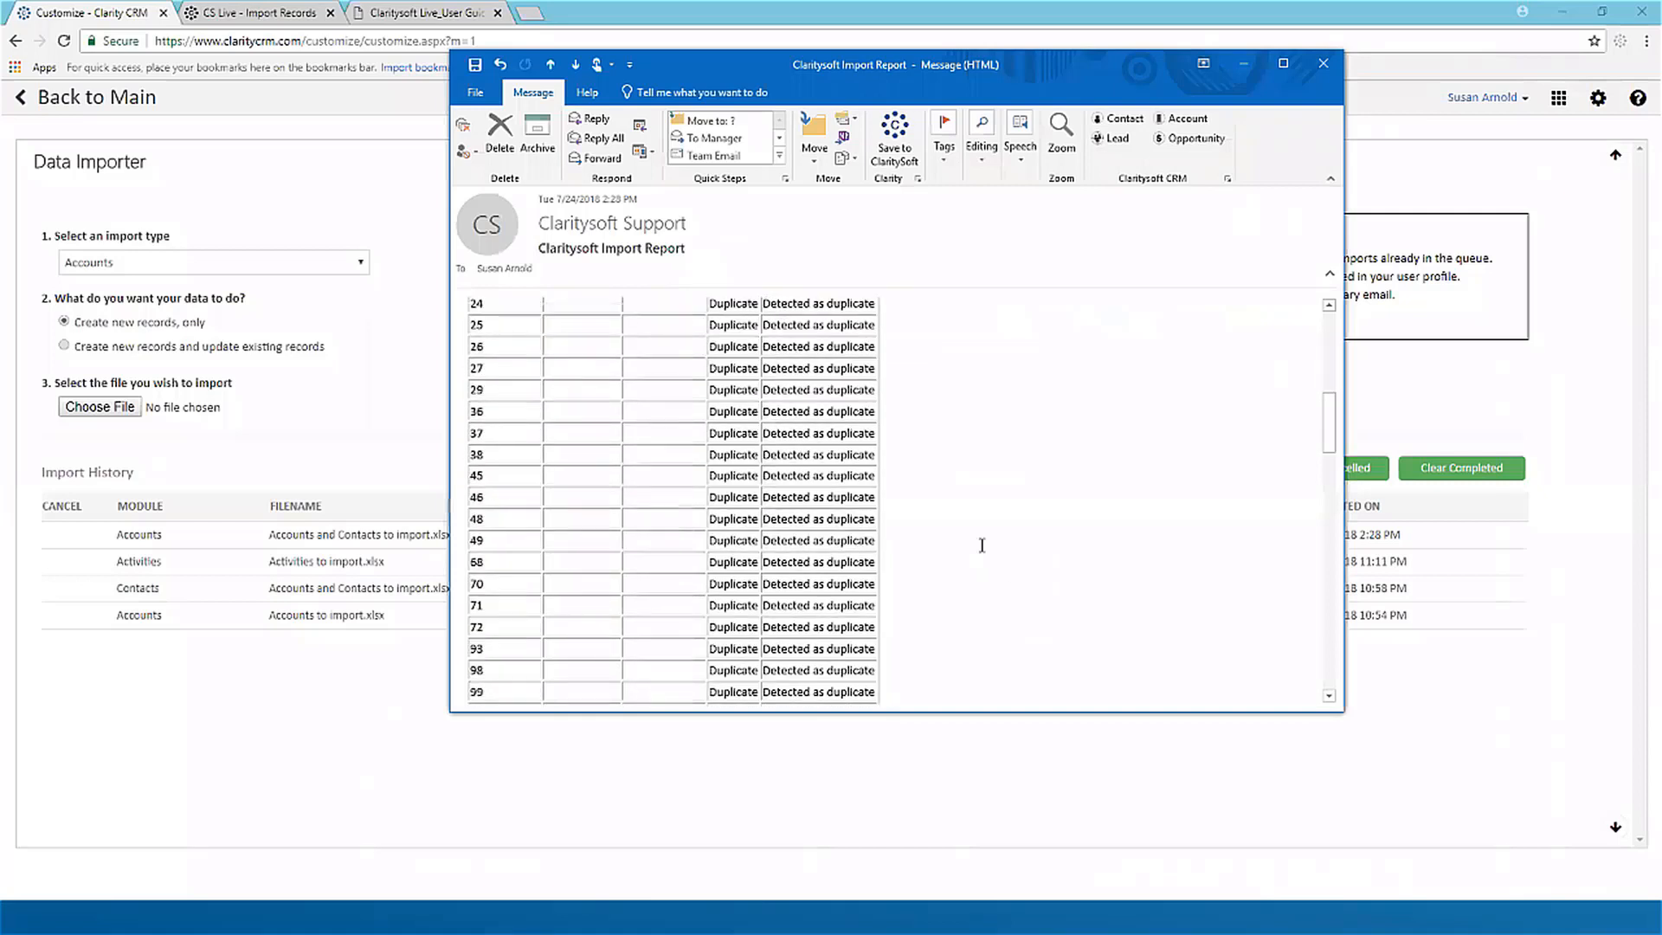
pyautogui.scroll(-10, 982, 537)
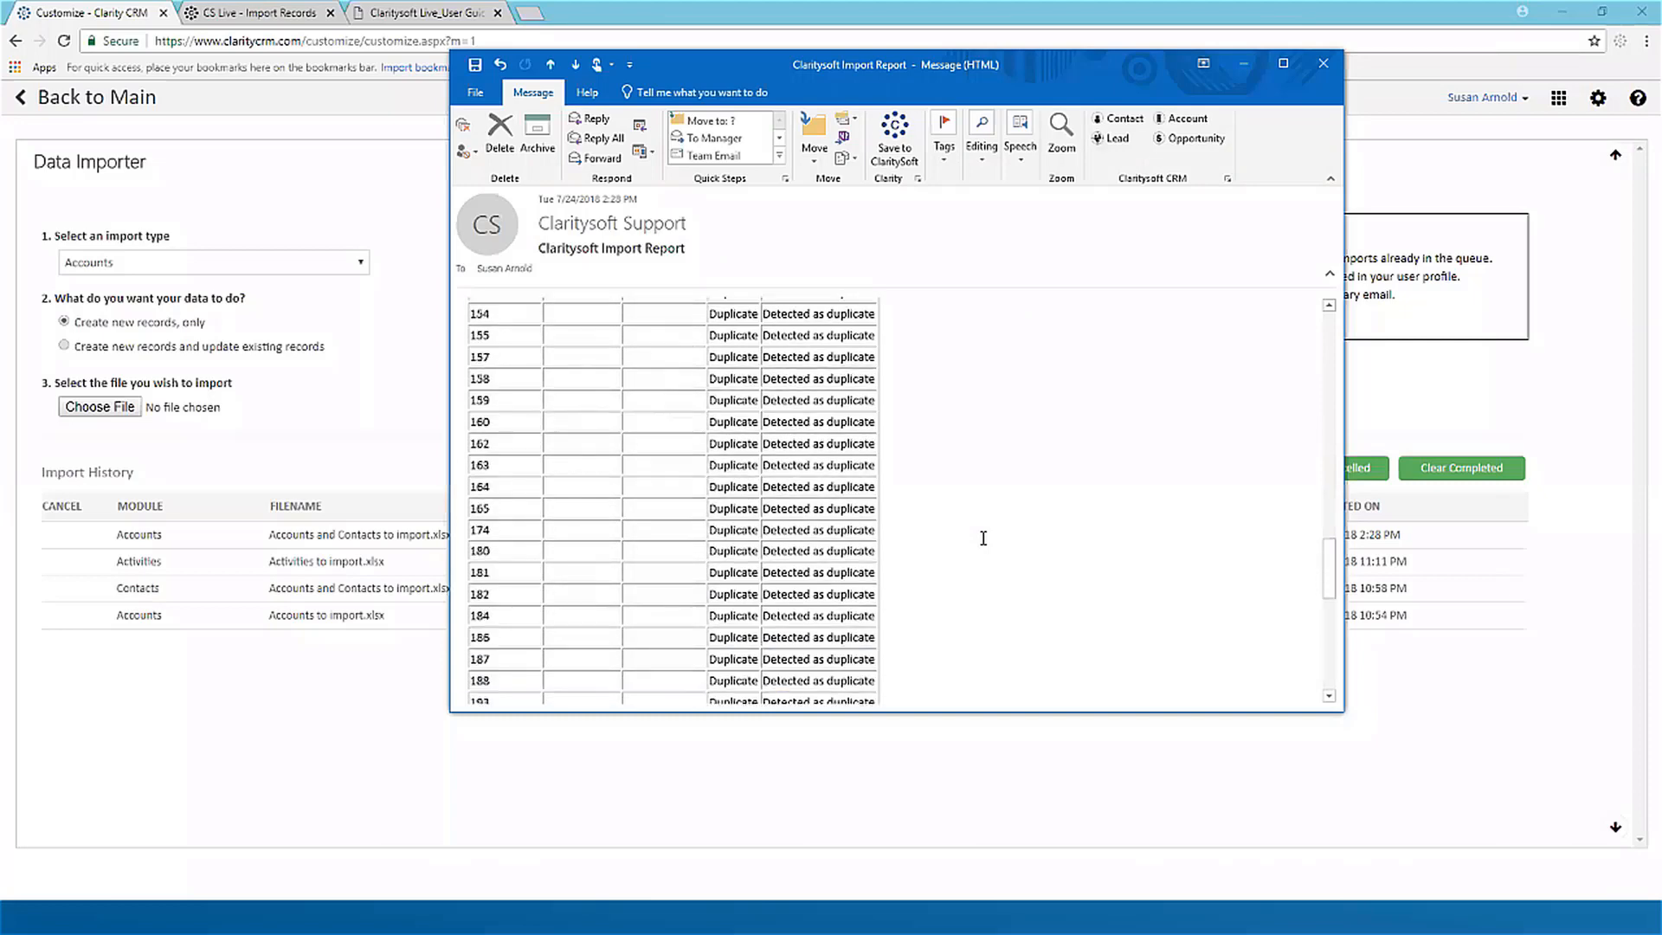
pyautogui.scroll(-3, 983, 537)
pyautogui.scroll(3, 990, 528)
pyautogui.scroll(10, 990, 528)
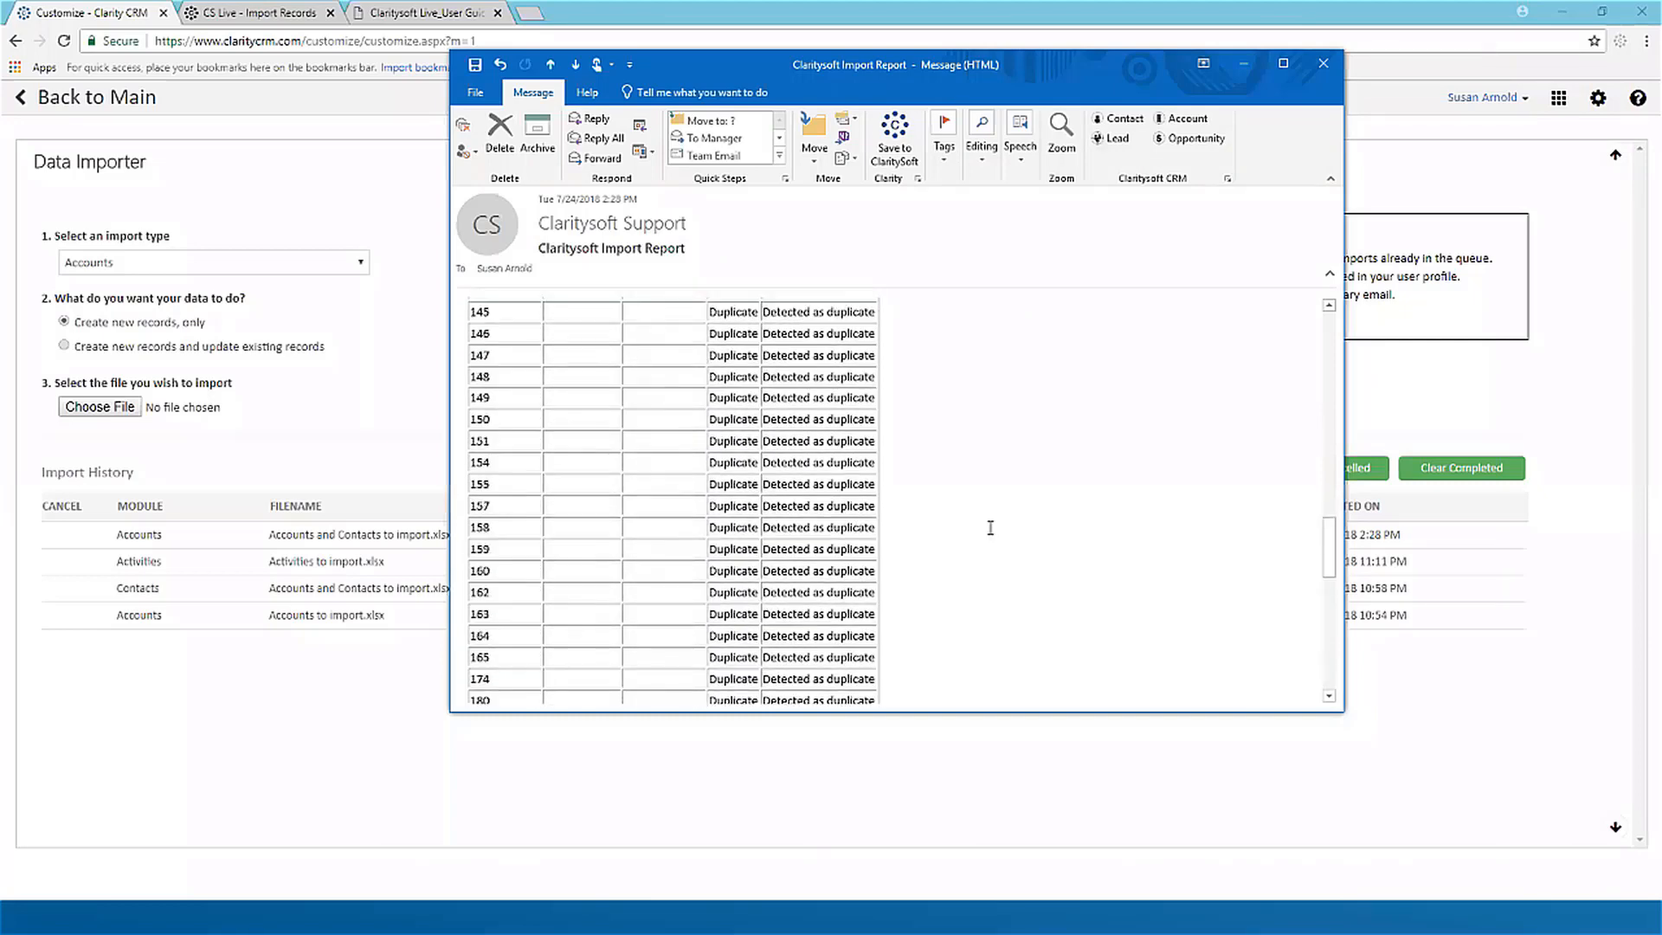
pyautogui.scroll(10, 991, 528)
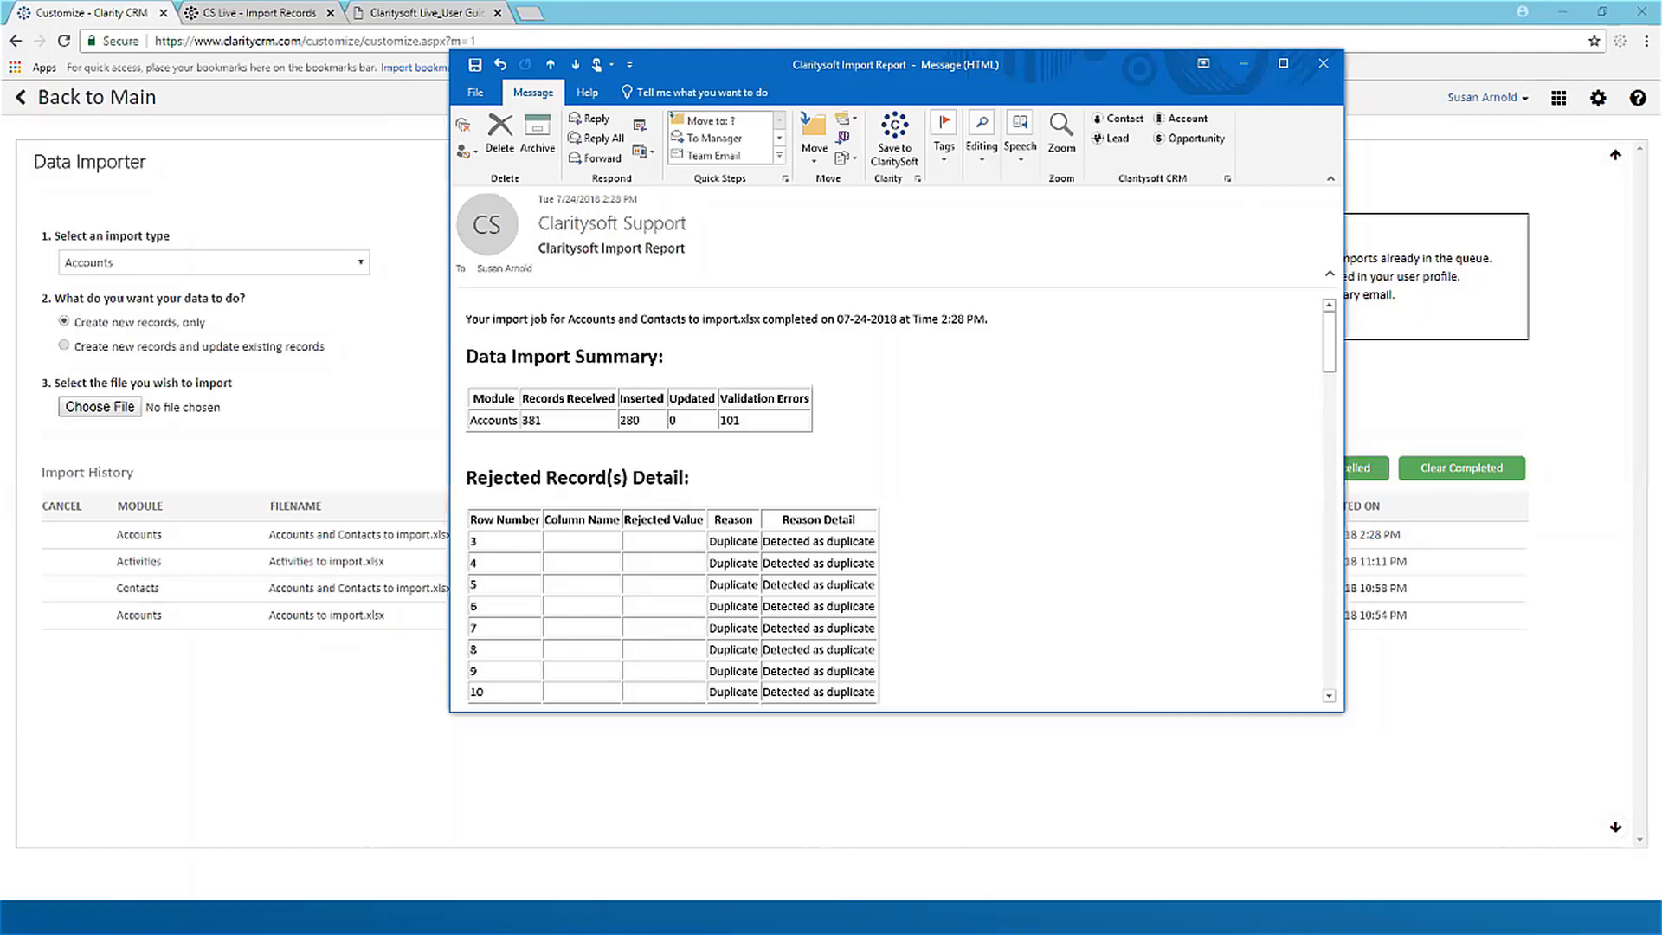
# Step: Switch to the Accounts and Contacts to import workbook in Excel and examine the AccountName entries in the first rows
pyautogui.click(433, 918)
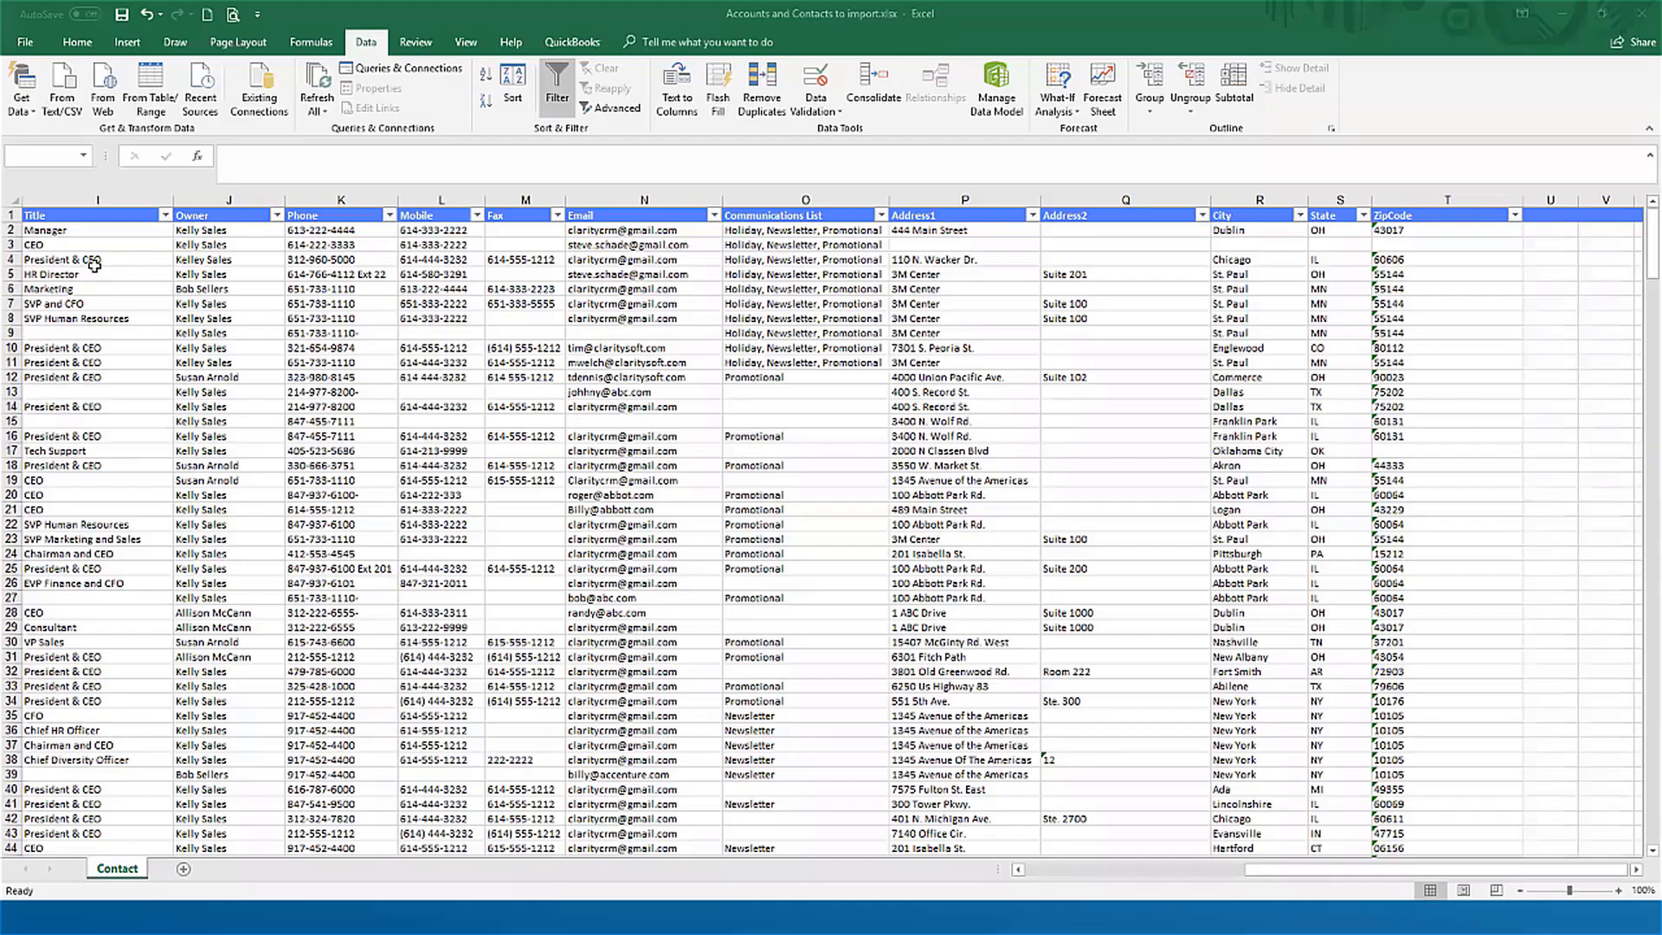
pyautogui.click(50, 261)
pyautogui.press('Left')
pyautogui.press('Left')
pyautogui.press('Left')
pyautogui.press('Left')
pyautogui.press('Left')
pyautogui.press('Left')
pyautogui.press('Left')
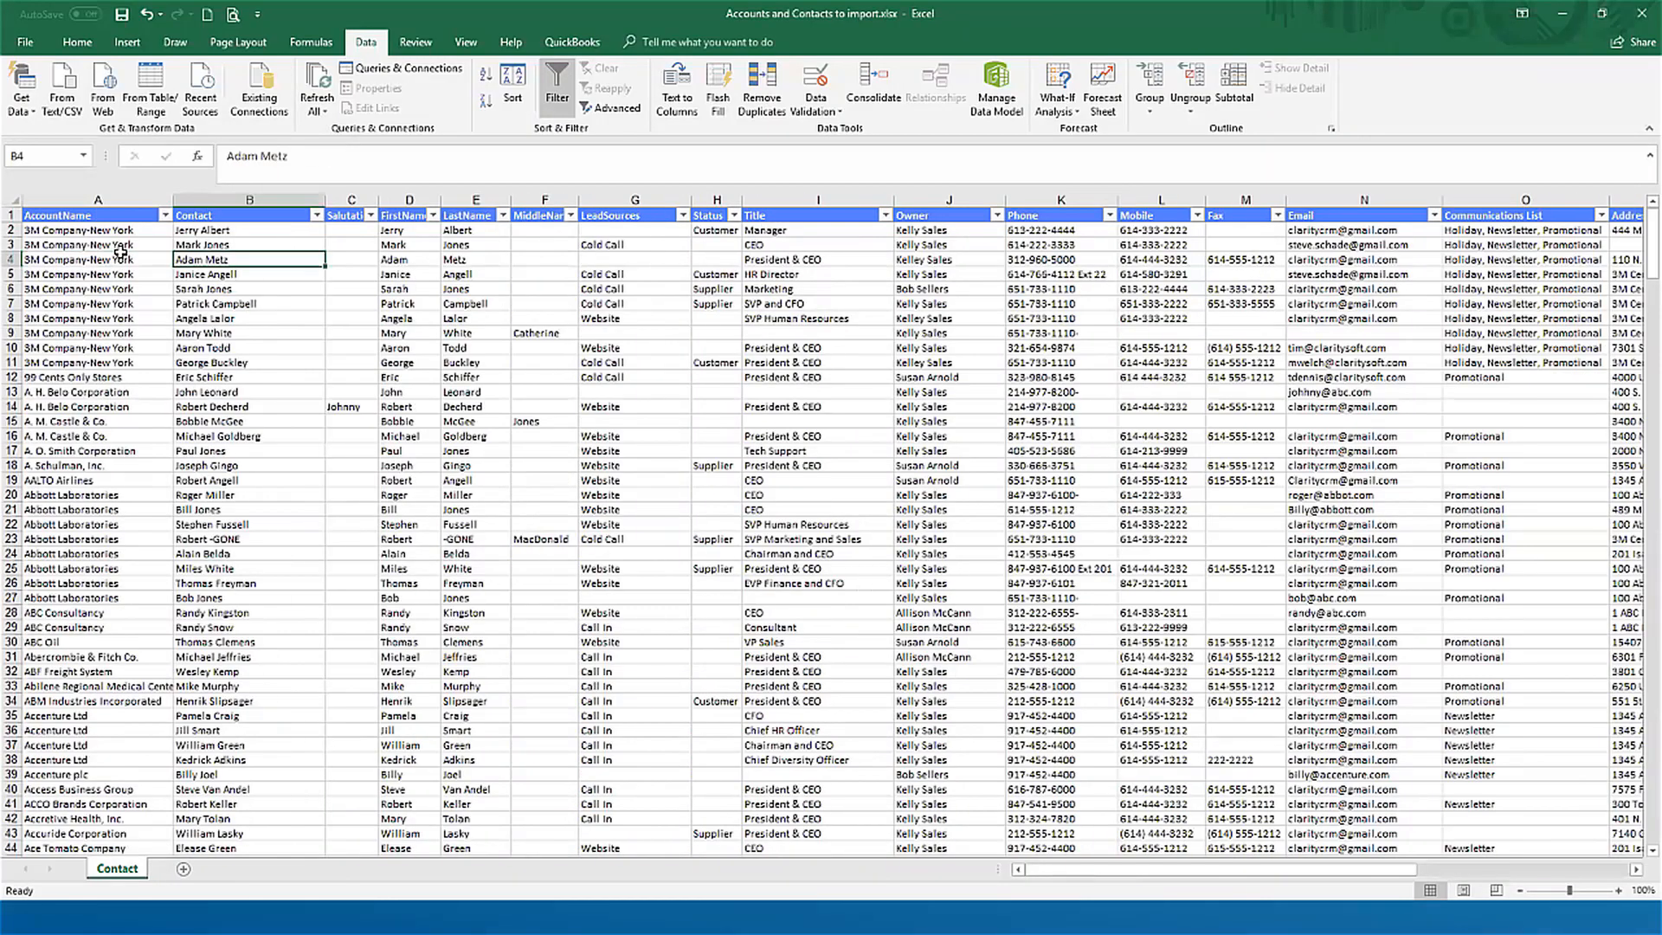
pyautogui.click(124, 258)
pyautogui.press('Up')
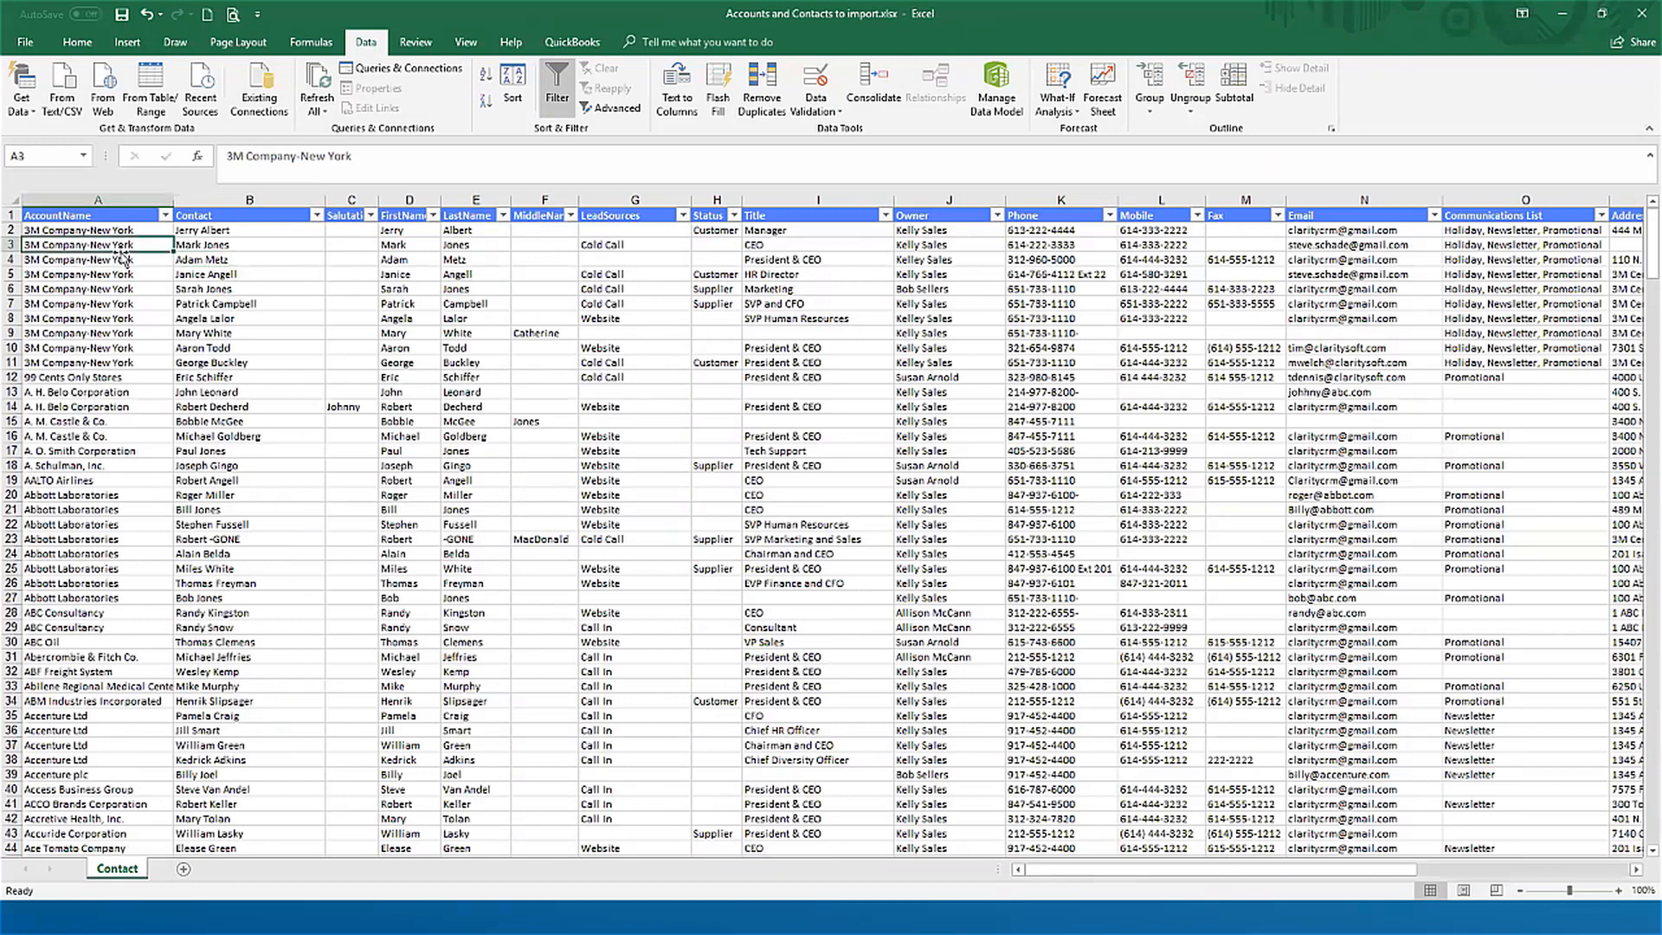
pyautogui.press('Down')
pyautogui.press('Down')
pyautogui.press('Down')
pyautogui.press('Down')
pyautogui.press('Down')
pyautogui.press('Down')
pyautogui.press('Down')
pyautogui.press('Down')
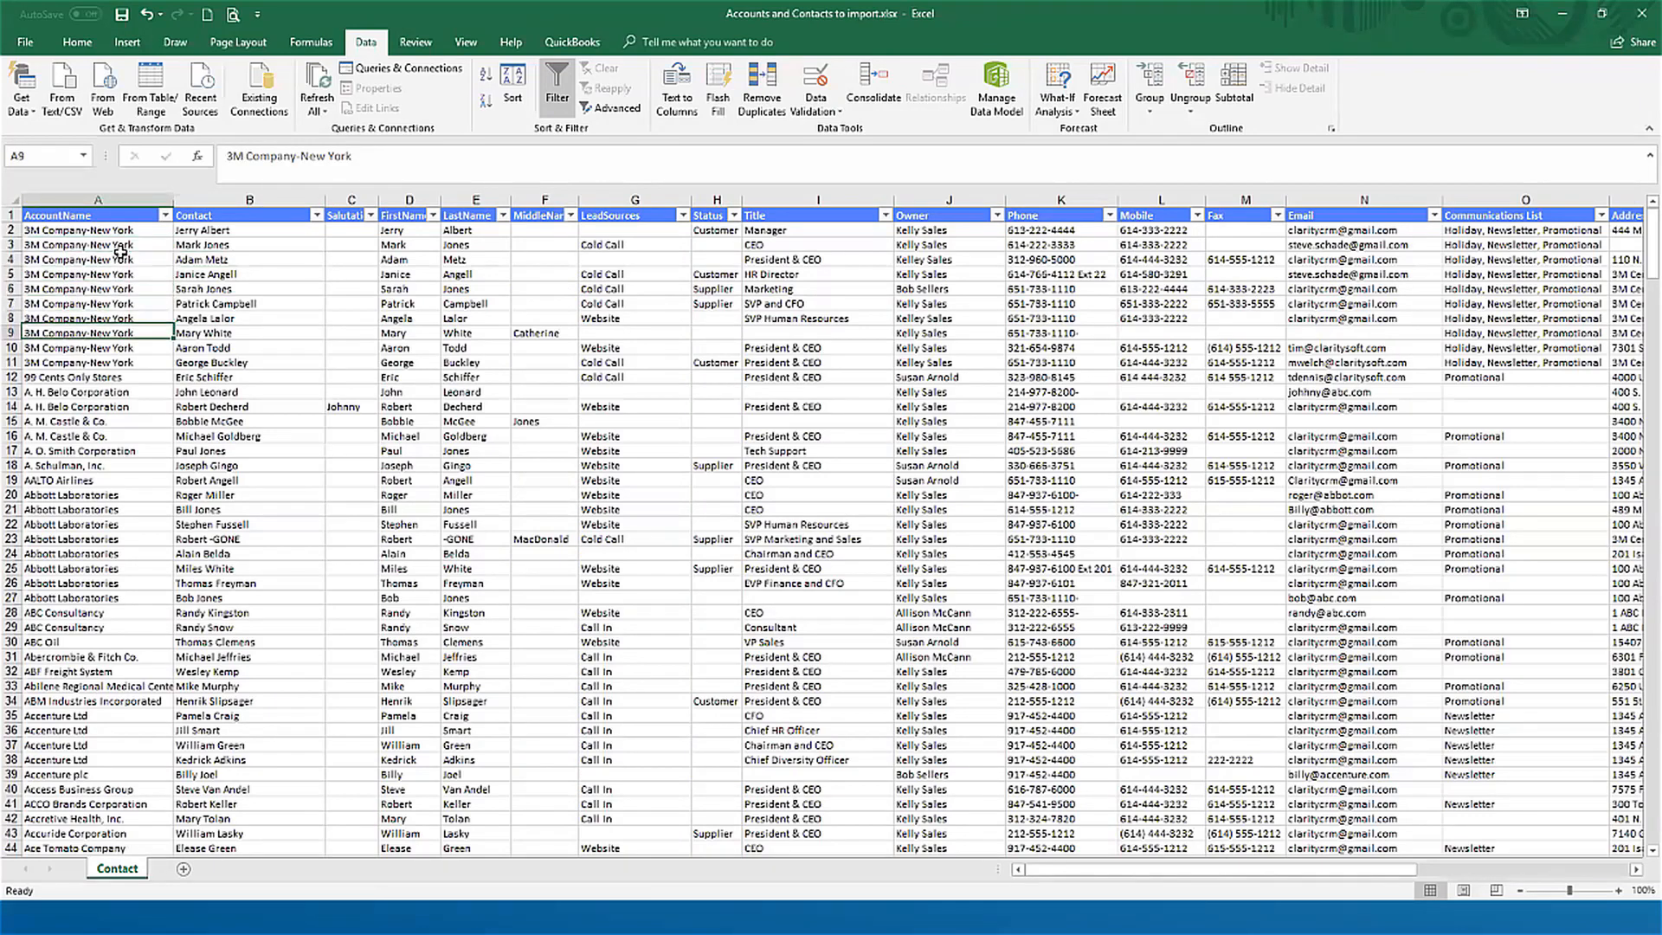
pyautogui.press('Up')
pyautogui.press('Up')
pyautogui.press('Up')
pyautogui.press('Up')
pyautogui.press('Up')
pyautogui.press('Up')
pyautogui.press('Up')
pyautogui.press('Up')
pyautogui.press('Up')
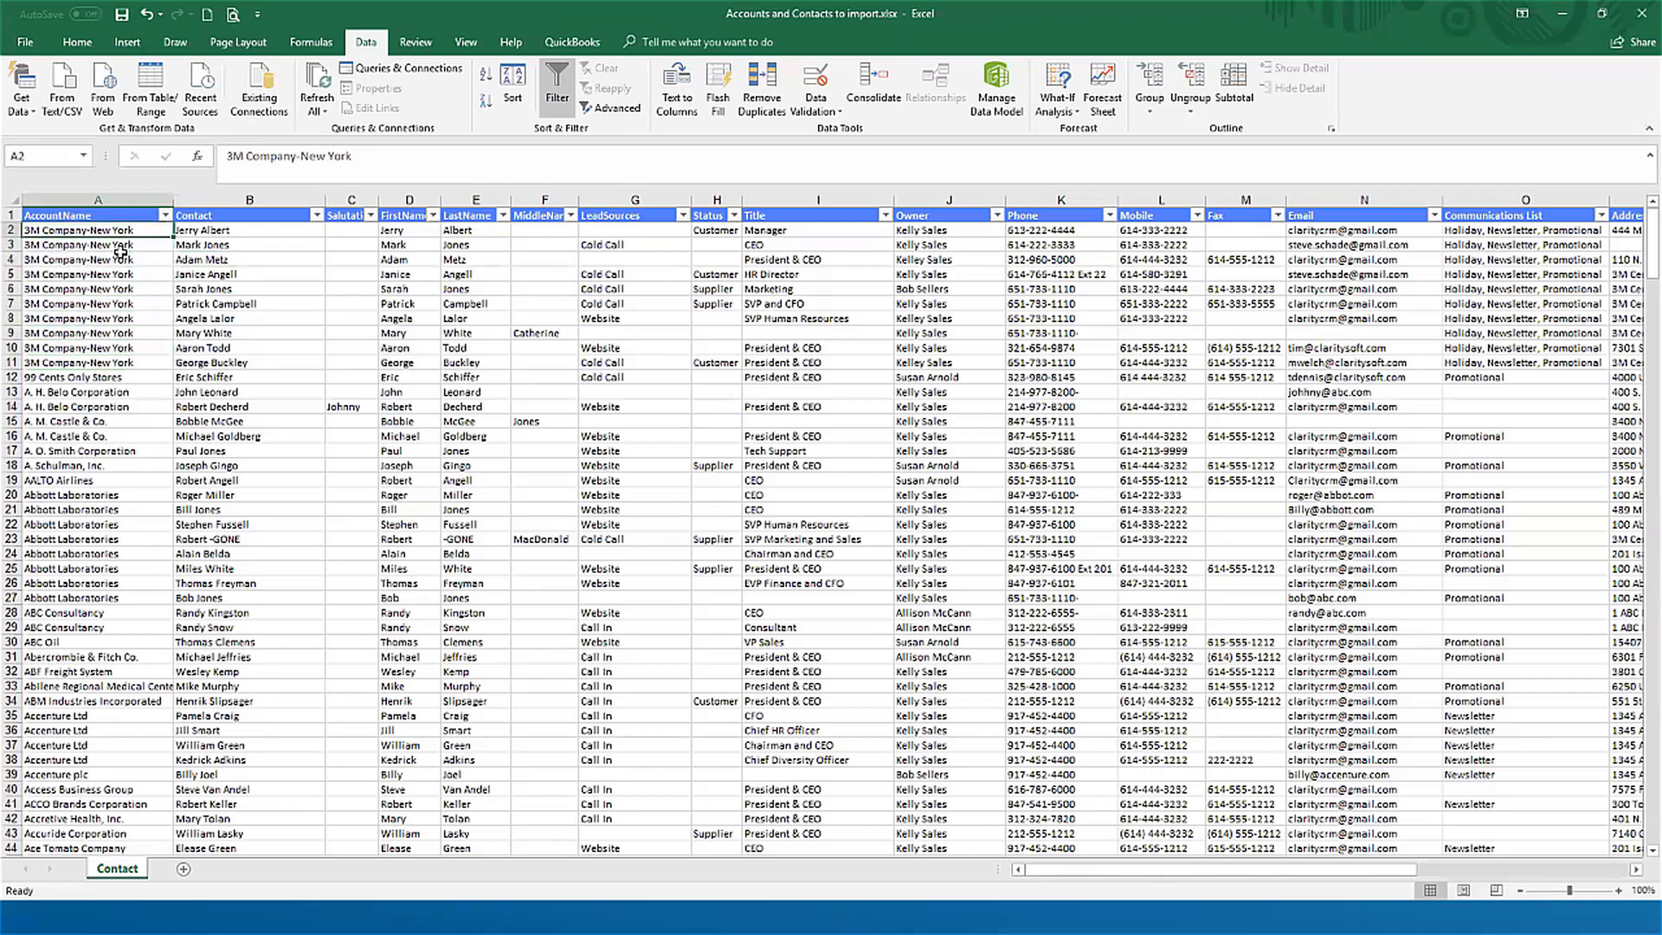
# Step: Compare the names in the Contact column with the 3M Company-New York account entries in rows 2 to 11
pyautogui.press('Right')
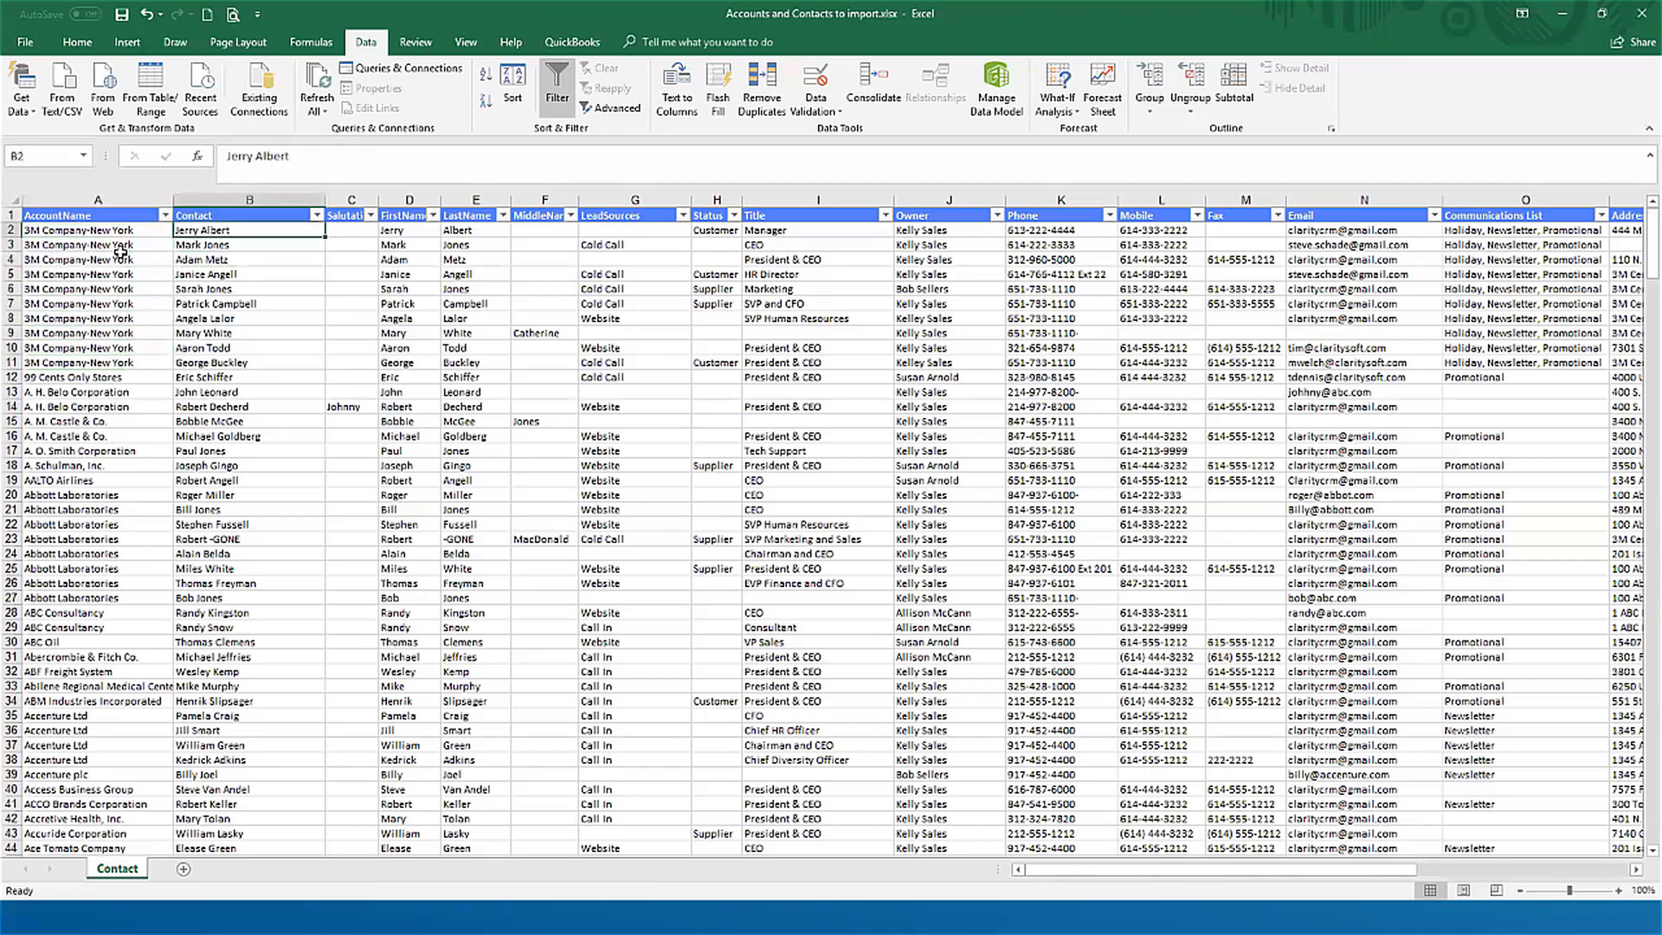
pyautogui.press('Down')
pyautogui.press('Down')
pyautogui.press('Down')
pyautogui.press('Down')
pyautogui.press('Down')
pyautogui.press('Down')
pyautogui.press('Down')
pyautogui.press('Down')
pyautogui.press('Down')
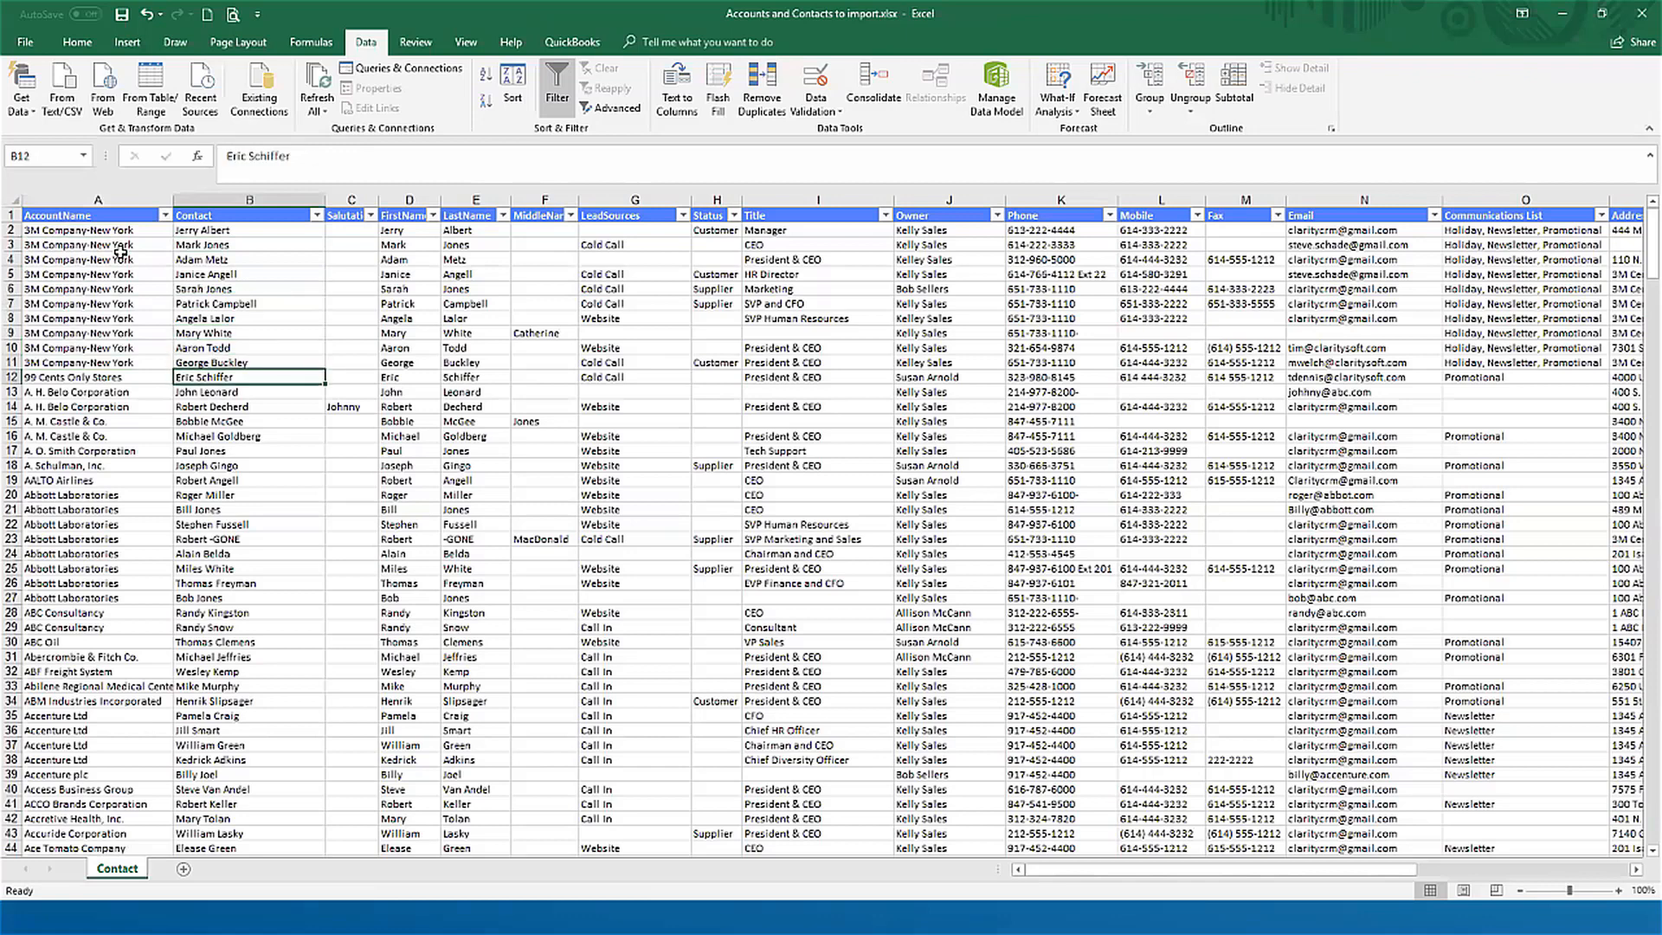
pyautogui.press('Up')
pyautogui.press('Up')
pyautogui.press('Up')
pyautogui.press('Up')
pyautogui.press('Up')
pyautogui.press('Up')
pyautogui.press('Up')
pyautogui.press('Up')
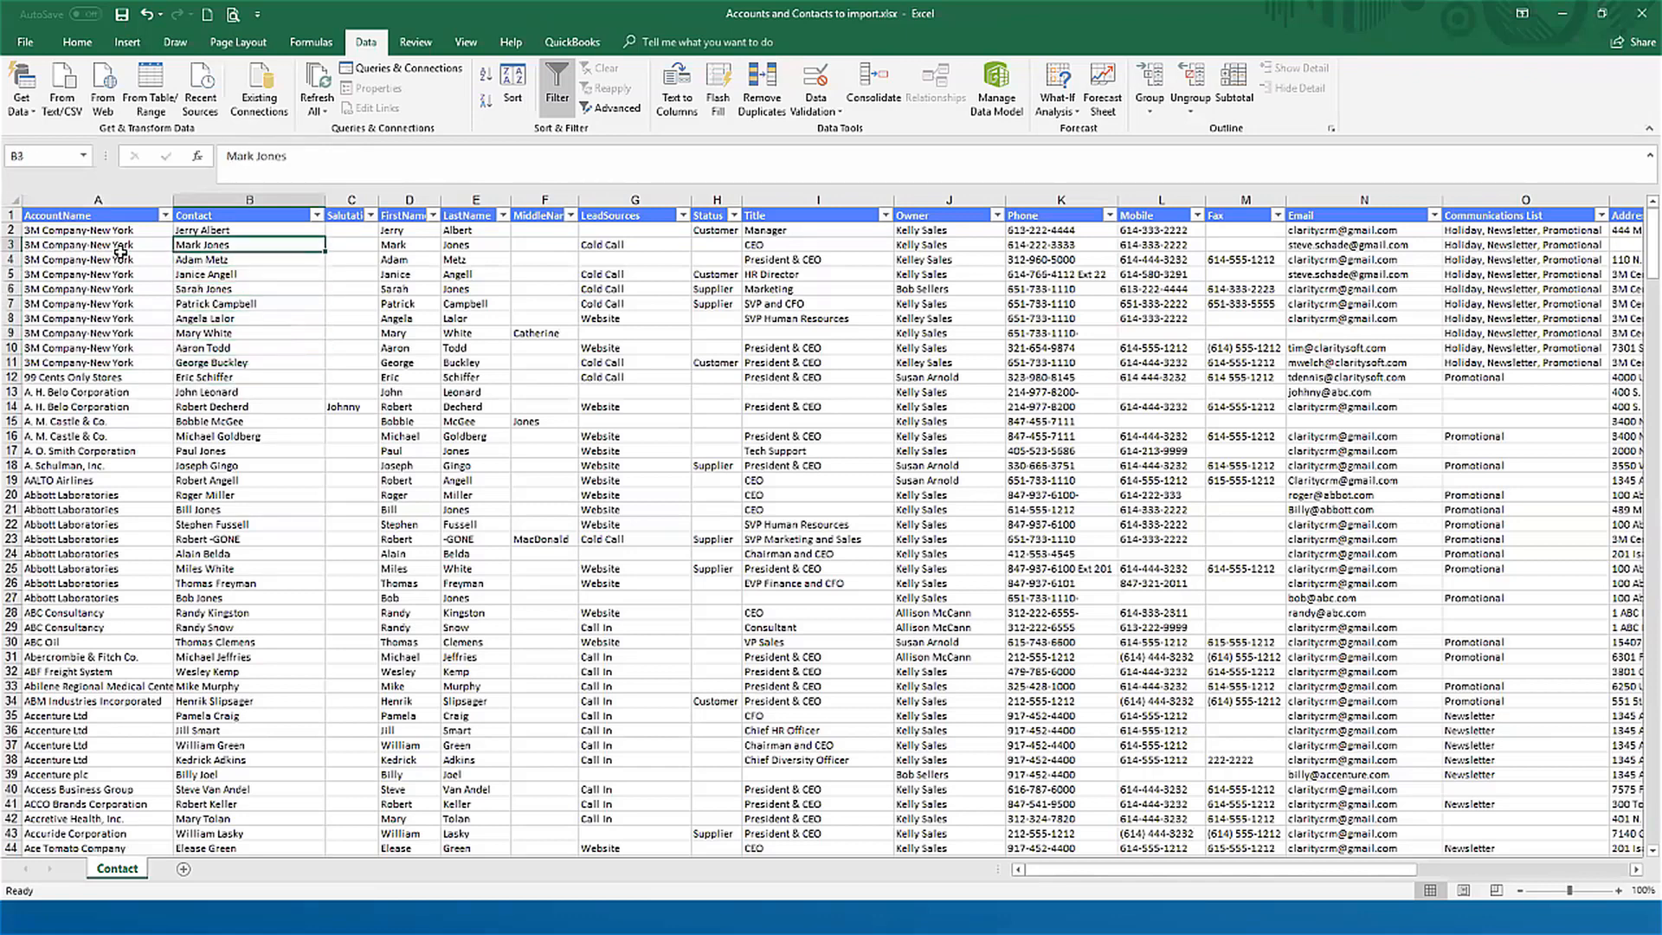
pyautogui.press('Left')
pyautogui.press('Up')
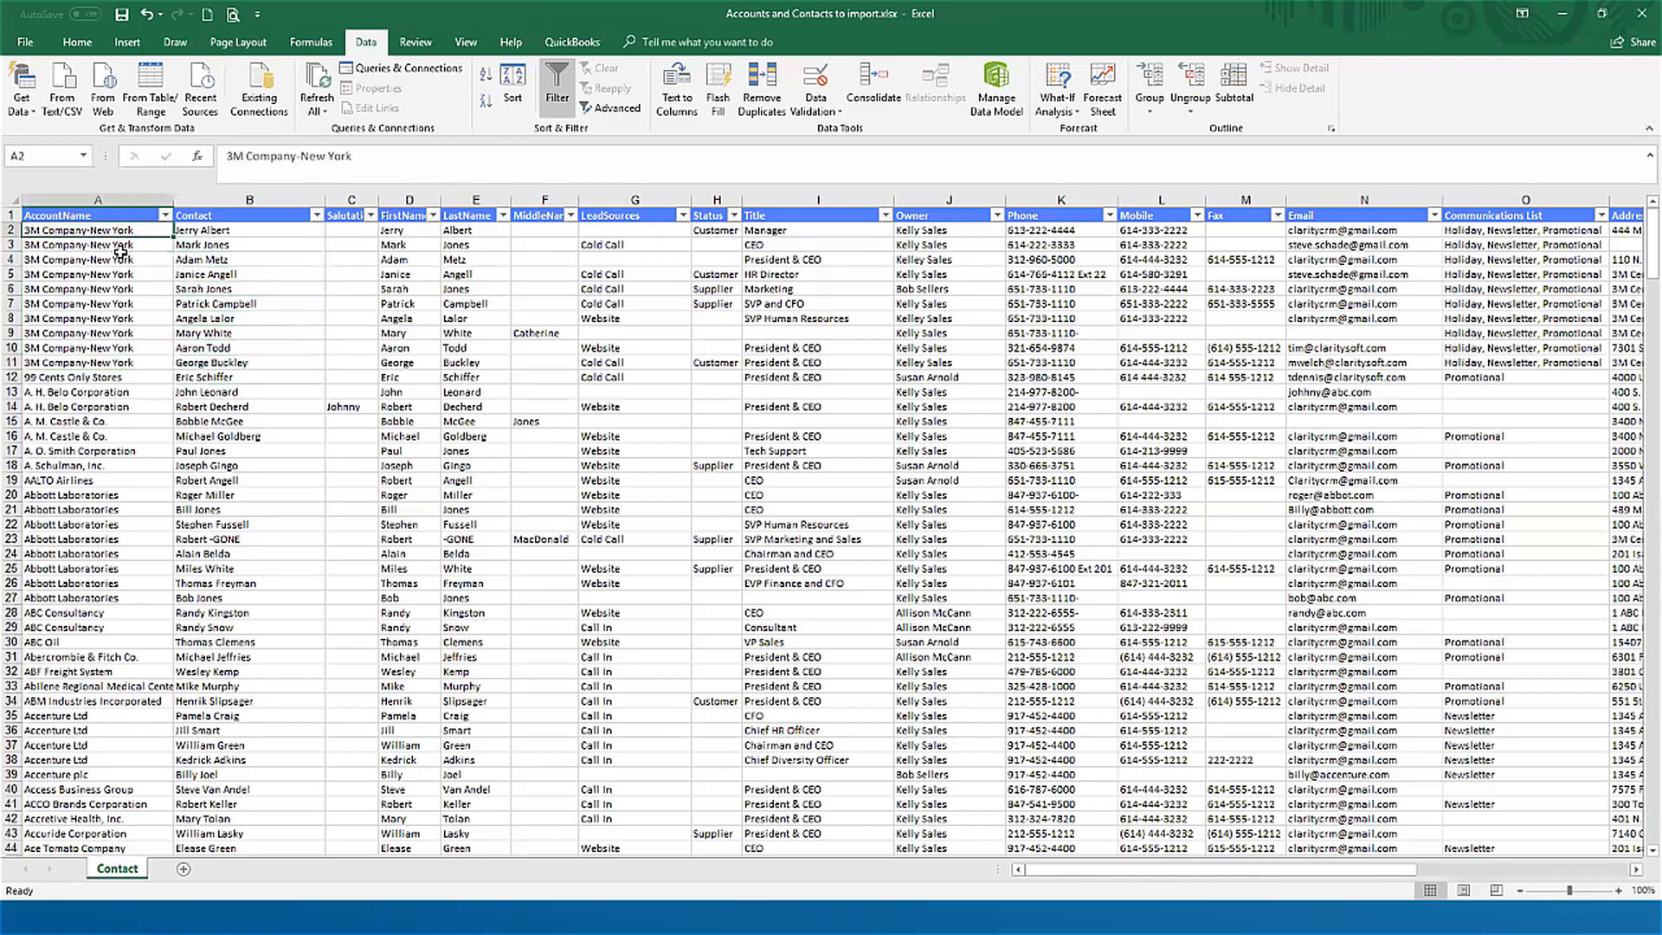
pyautogui.press('Down')
pyautogui.press('Down')
pyautogui.press('Down')
pyautogui.press('Down')
pyautogui.press('Down')
pyautogui.press('Down')
pyautogui.press('Down')
pyautogui.press('Down')
pyautogui.press('Down')
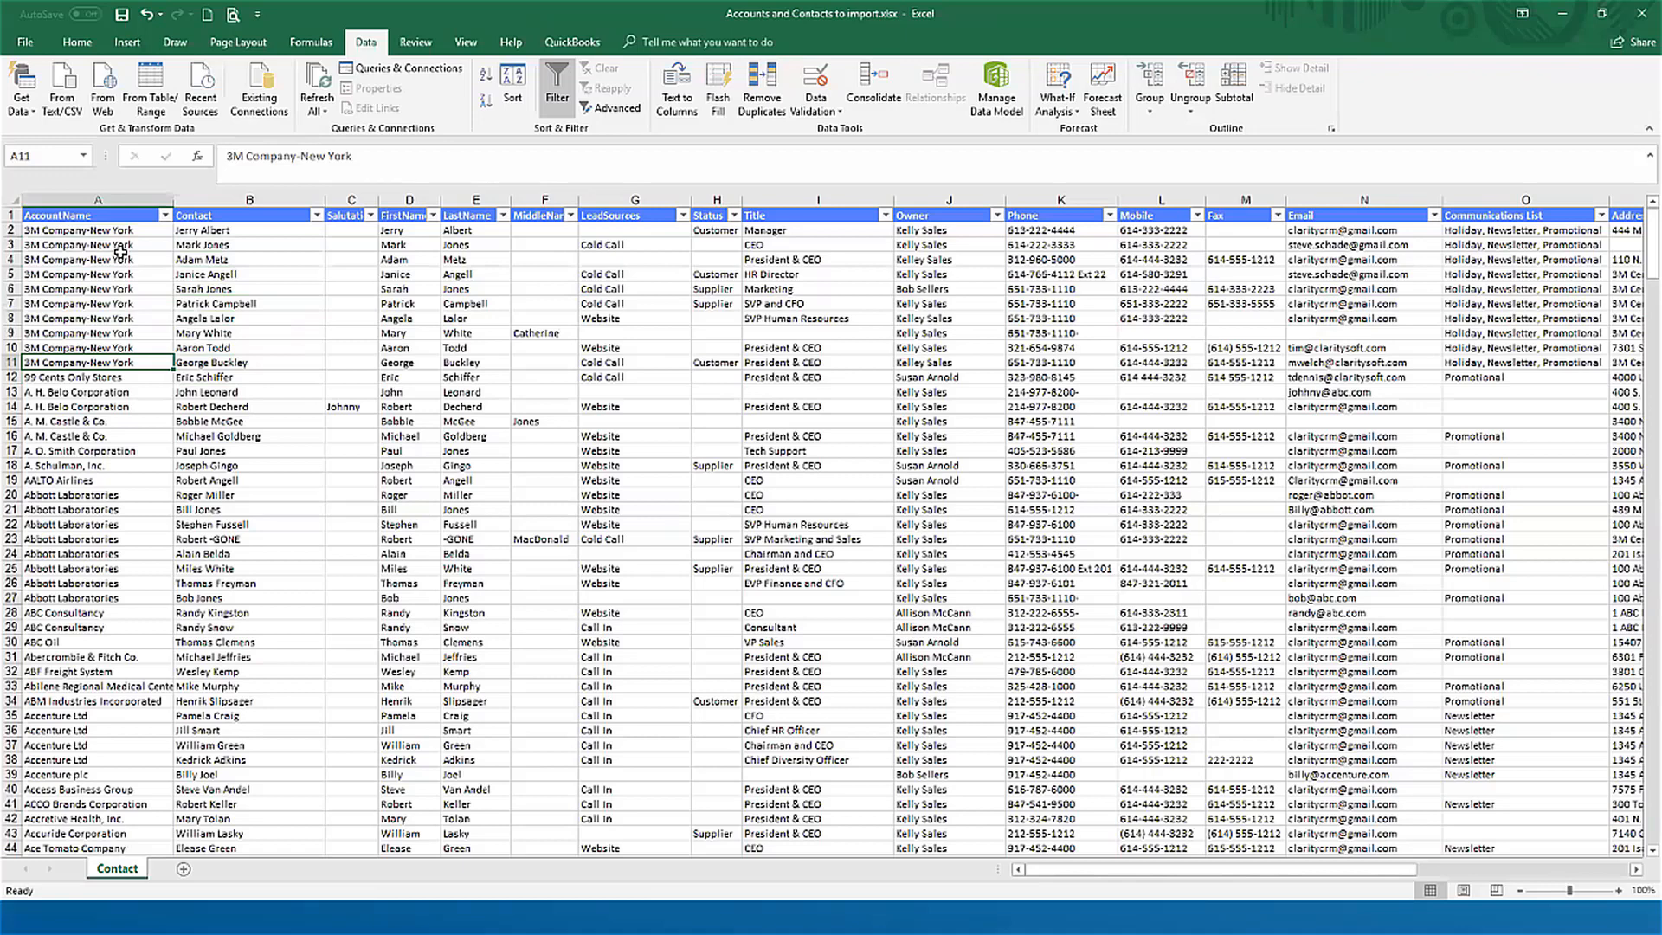
# Step: Review the rejected row numbers in the Outlook import report beside the worksheet, close the report and return to the Data Importer in Chrome
pyautogui.click(831, 918)
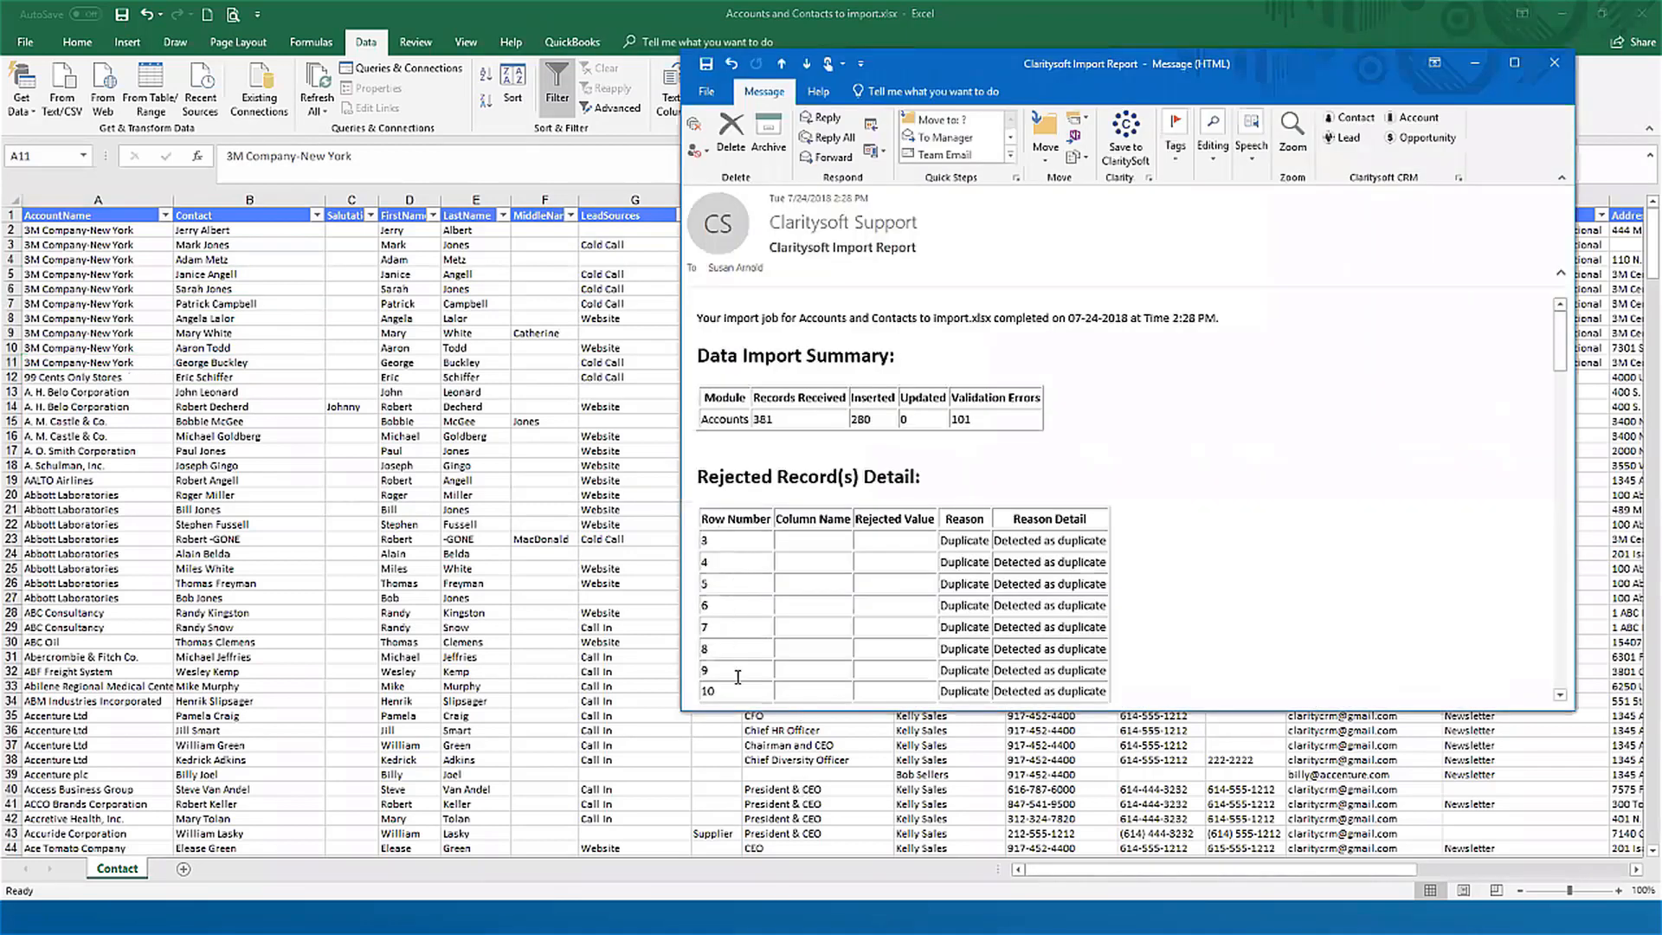
pyautogui.click(1561, 694)
pyautogui.click(1562, 694)
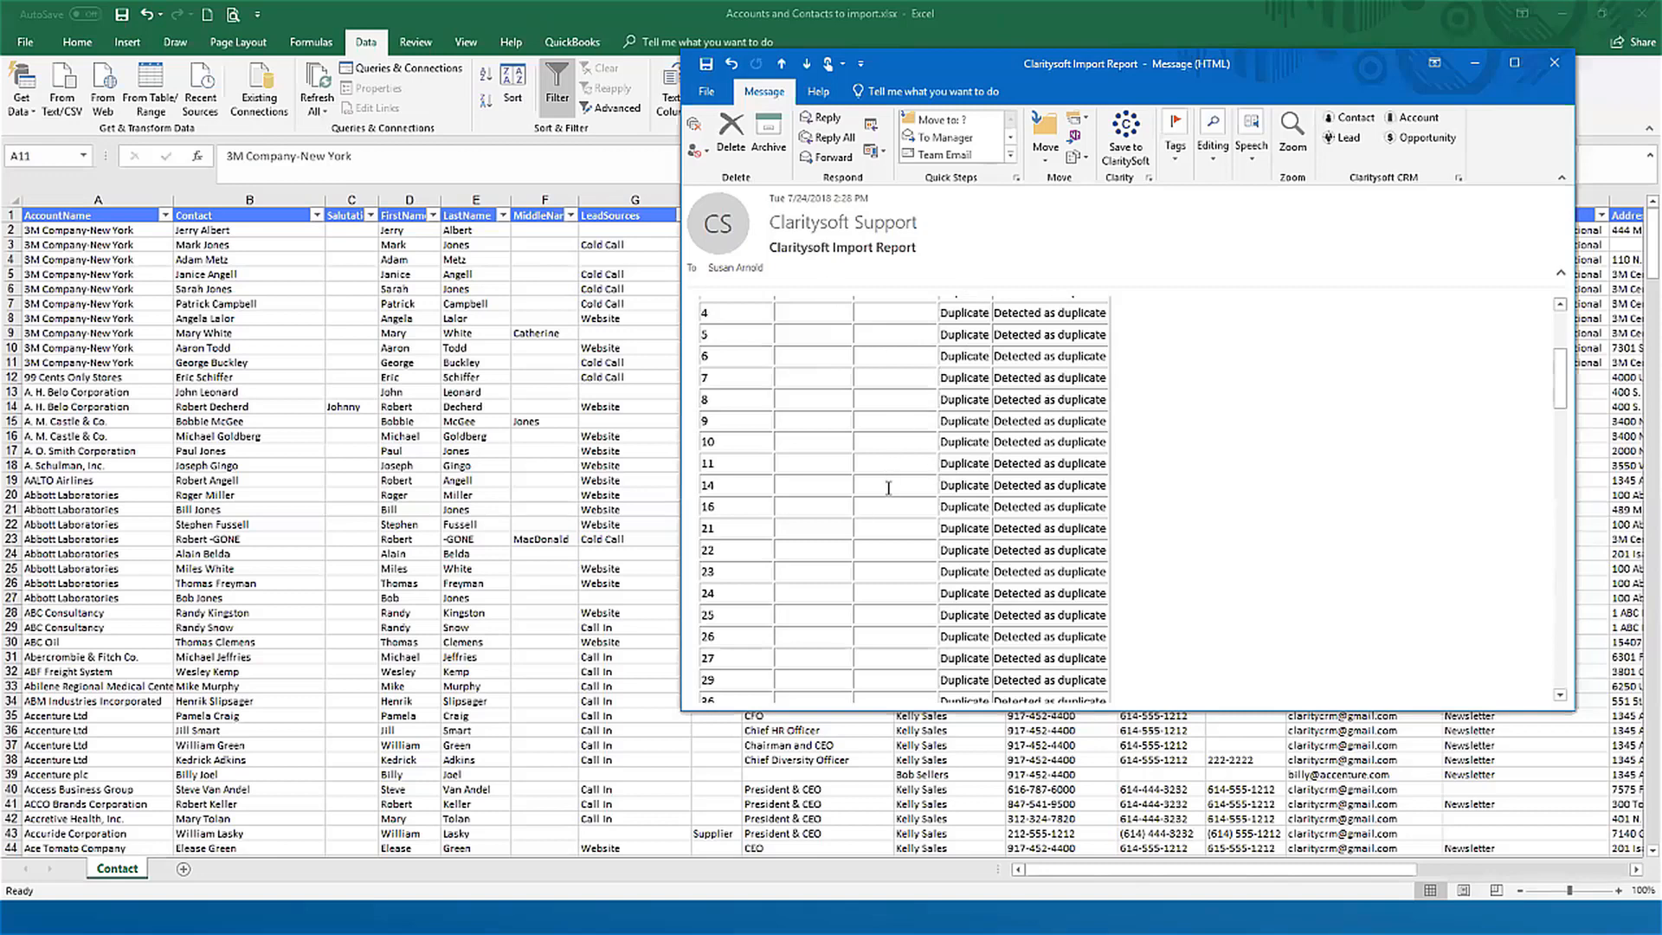
pyautogui.scroll(-15, 1250, 510)
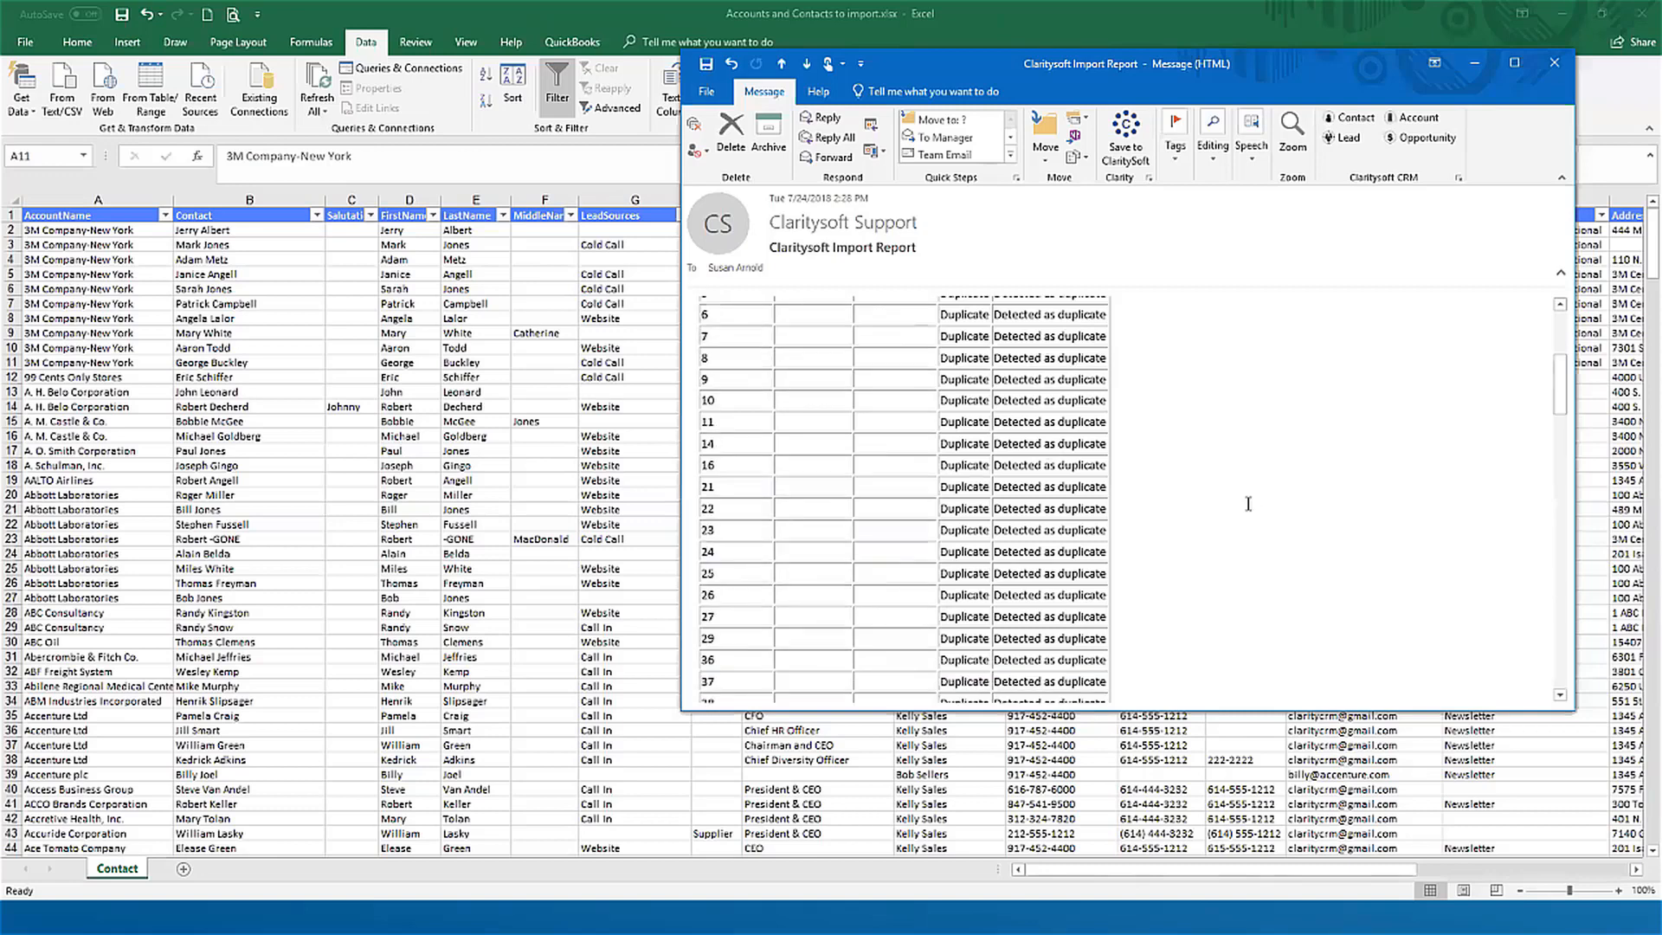
pyautogui.scroll(-3, 802, 551)
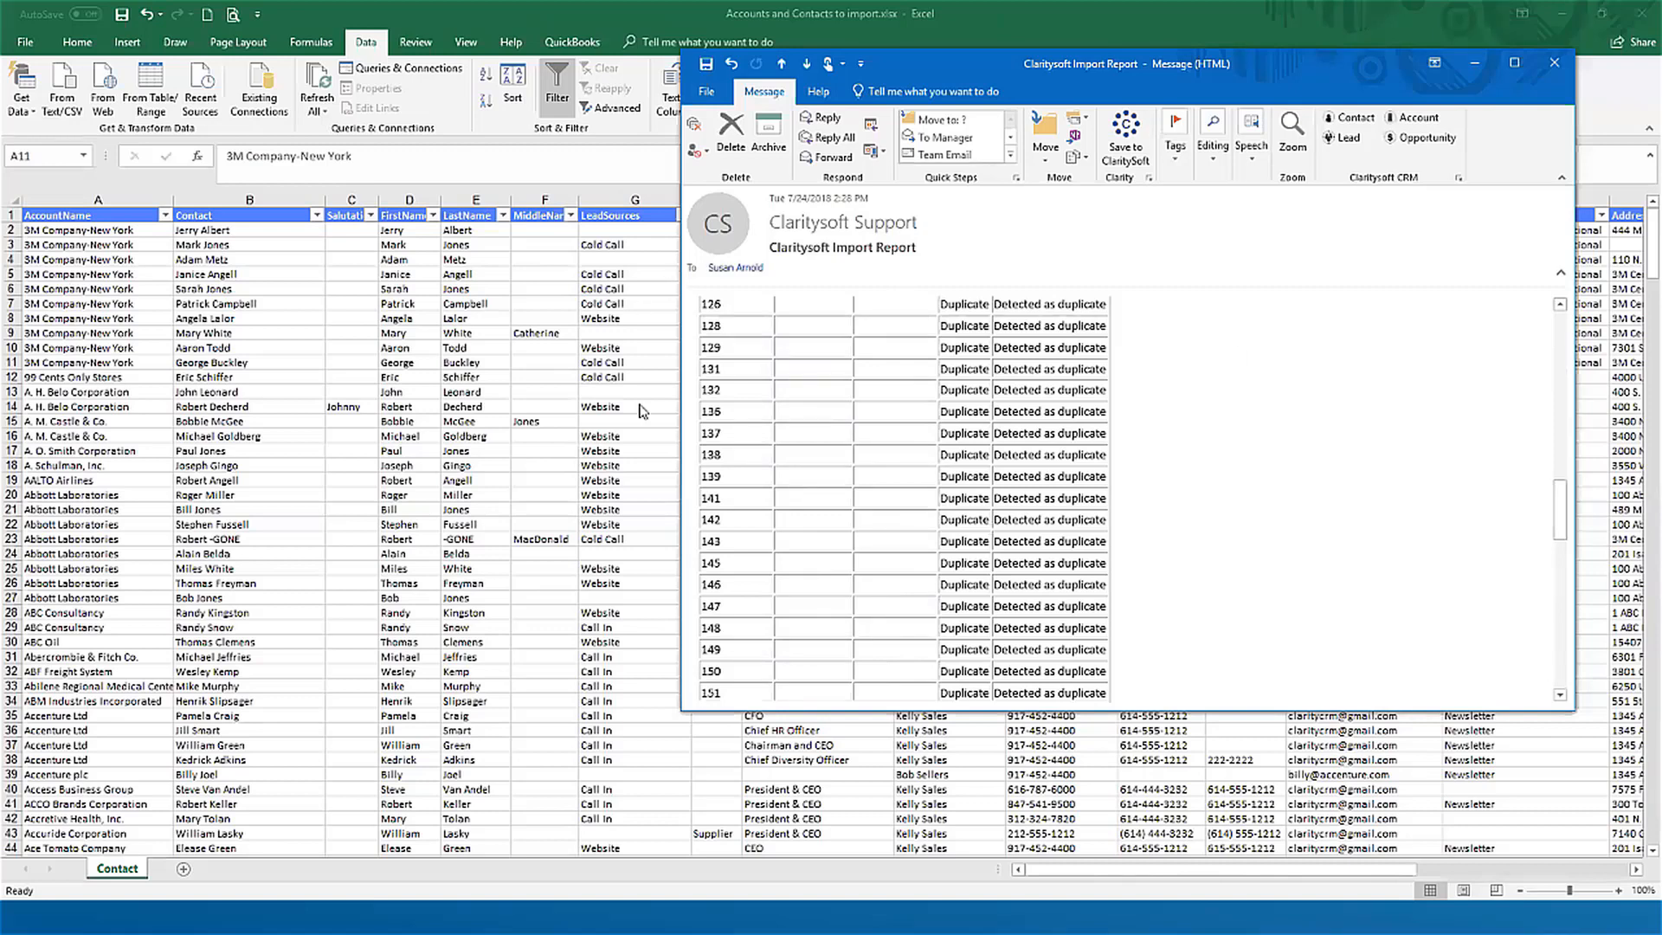
pyautogui.click(1555, 62)
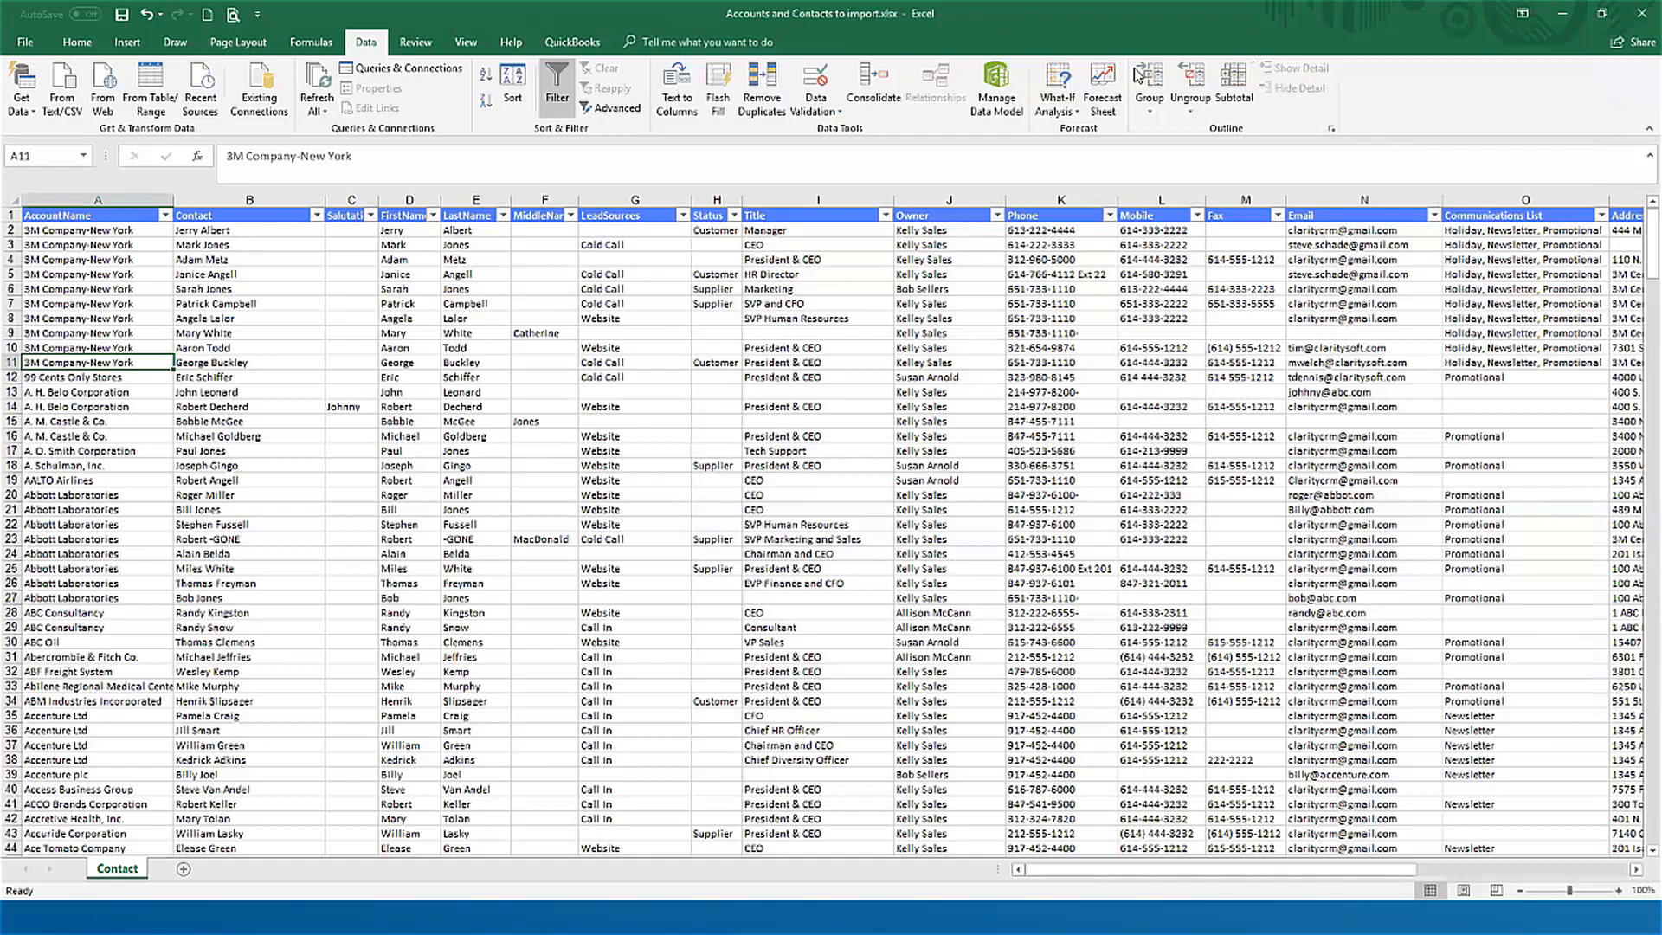
pyautogui.click(1563, 13)
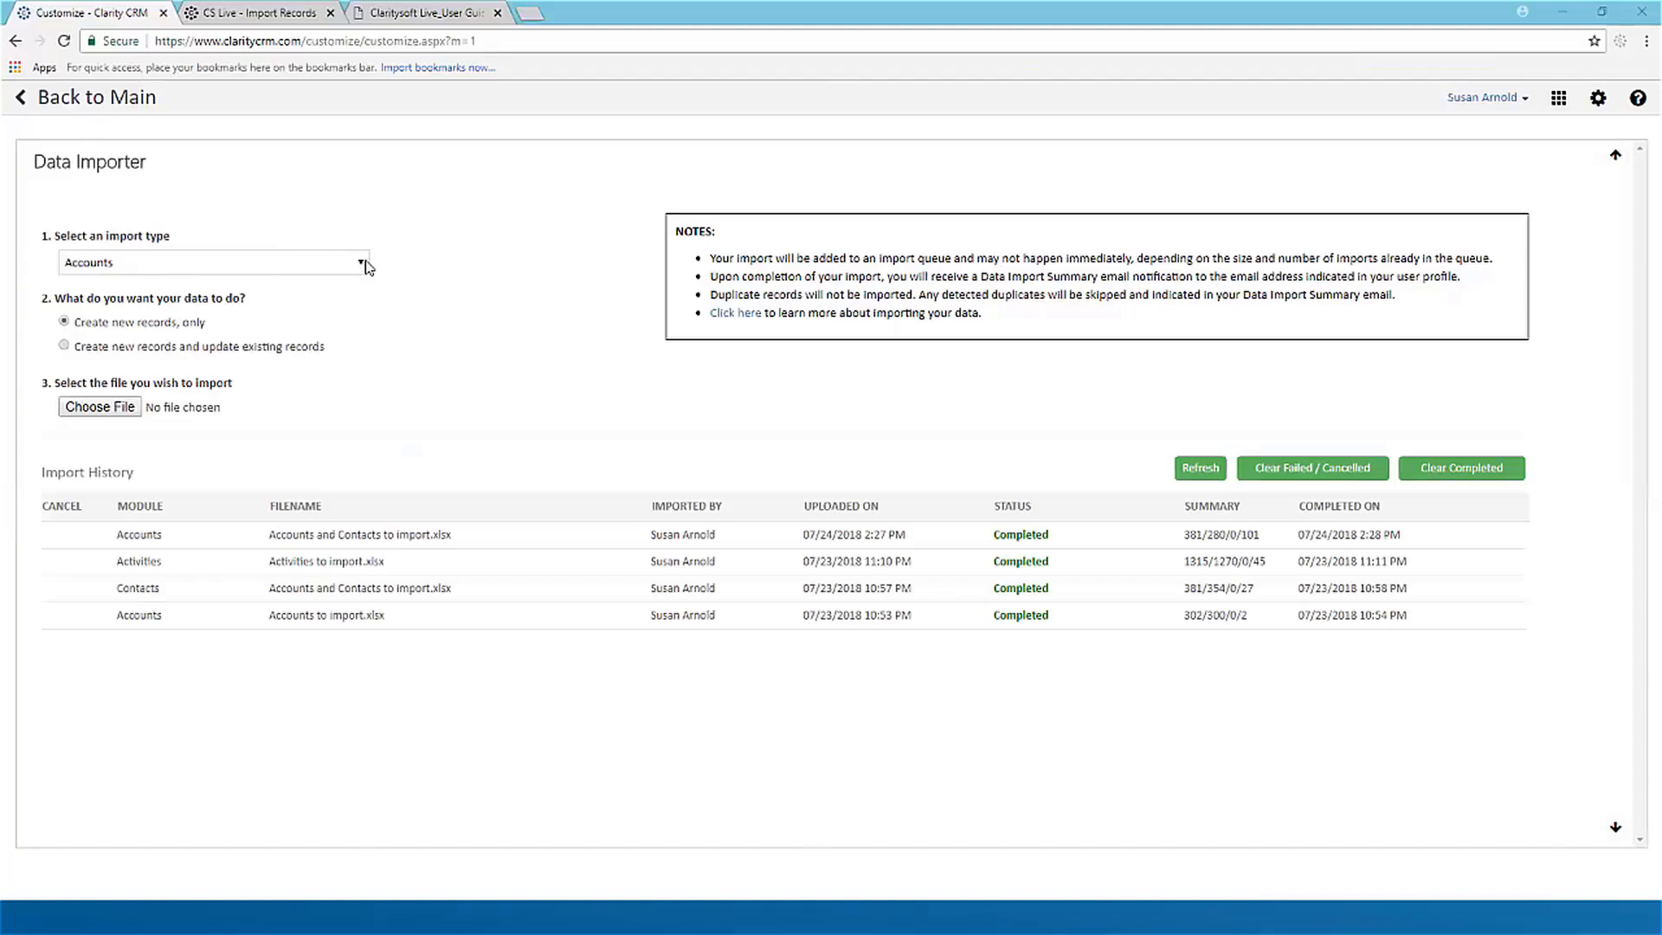
# Step: Leave the Data Importer for the Accounts list and examine the related records of the 3M Company-New York account
pyautogui.click(366, 270)
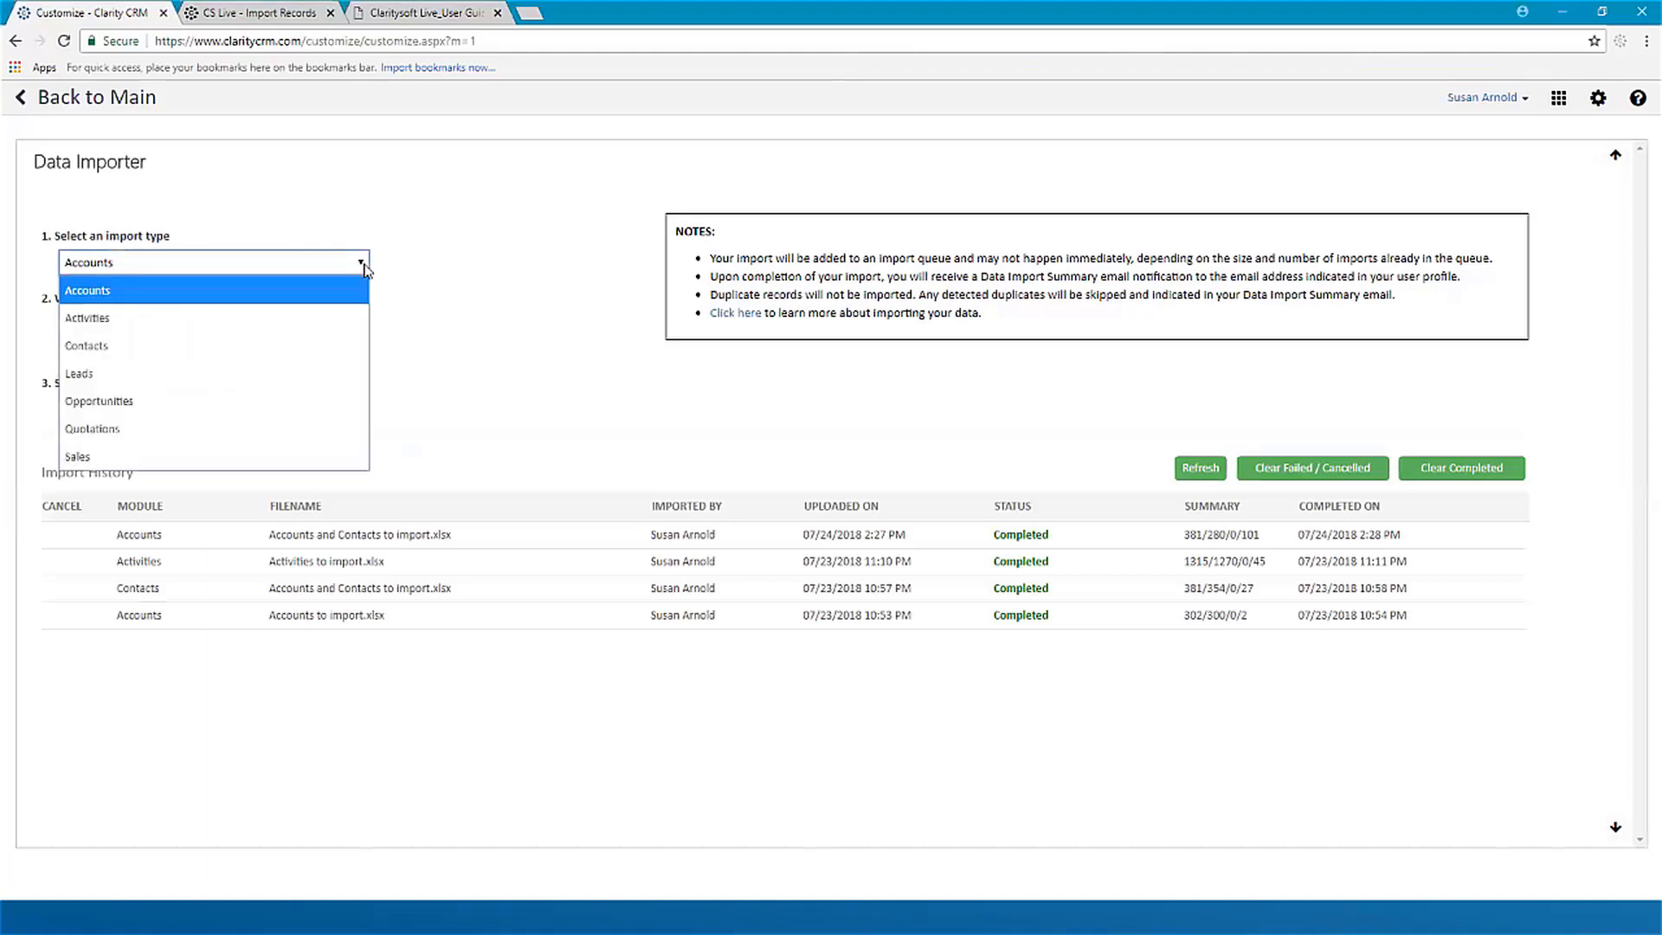
pyautogui.click(279, 347)
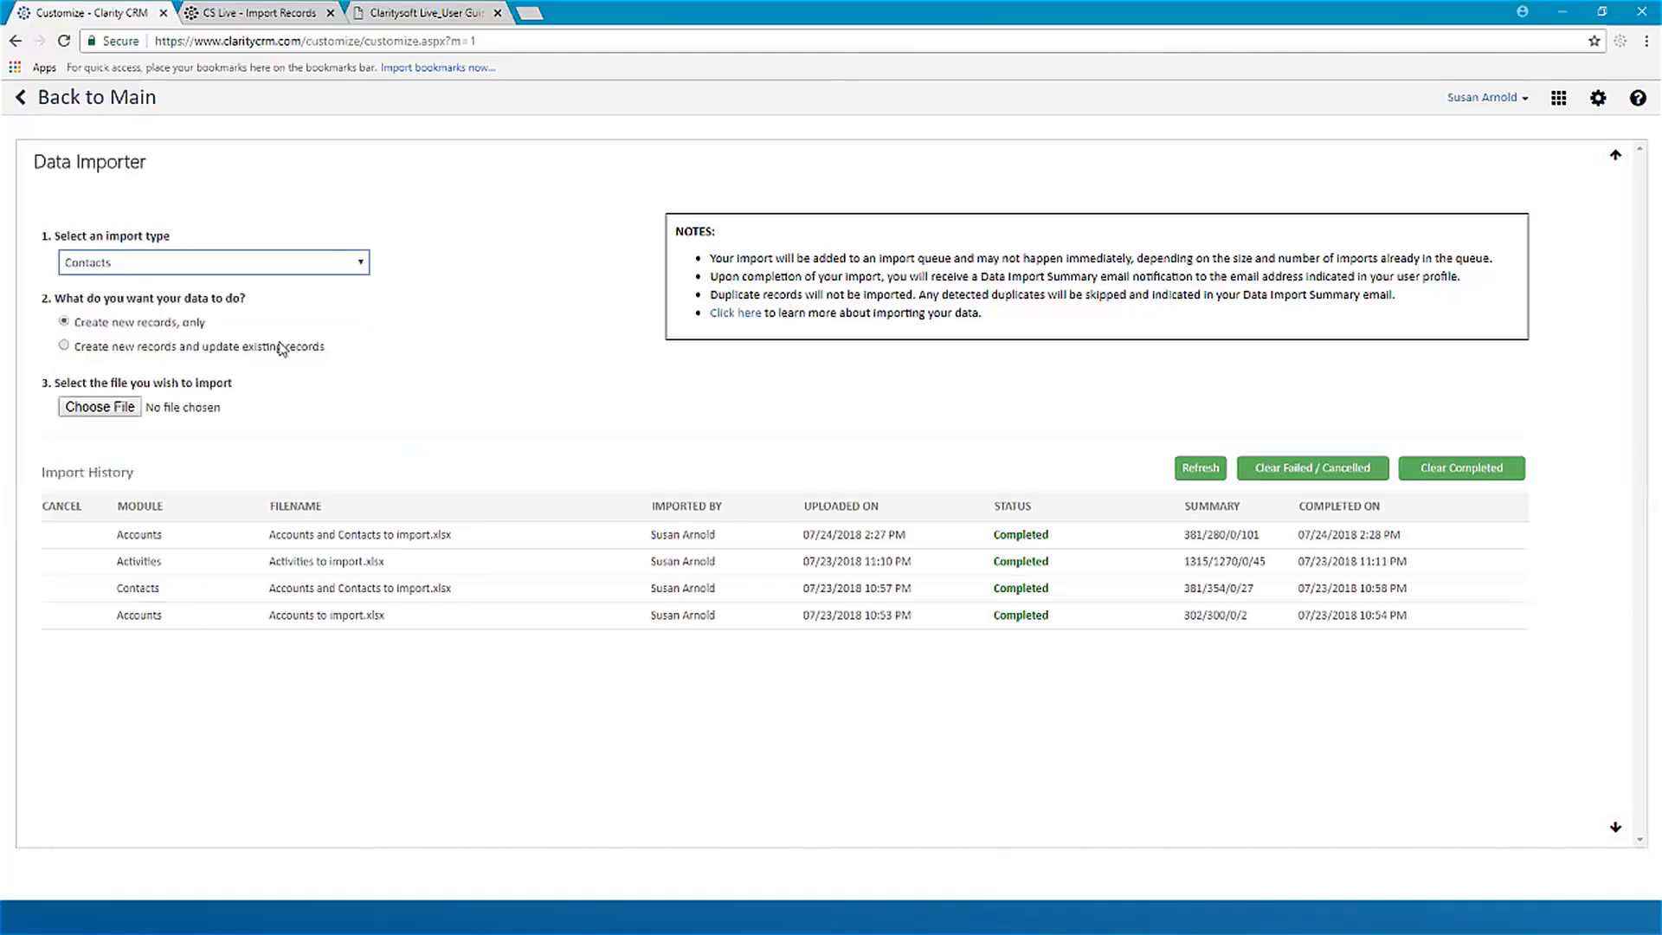
pyautogui.click(22, 101)
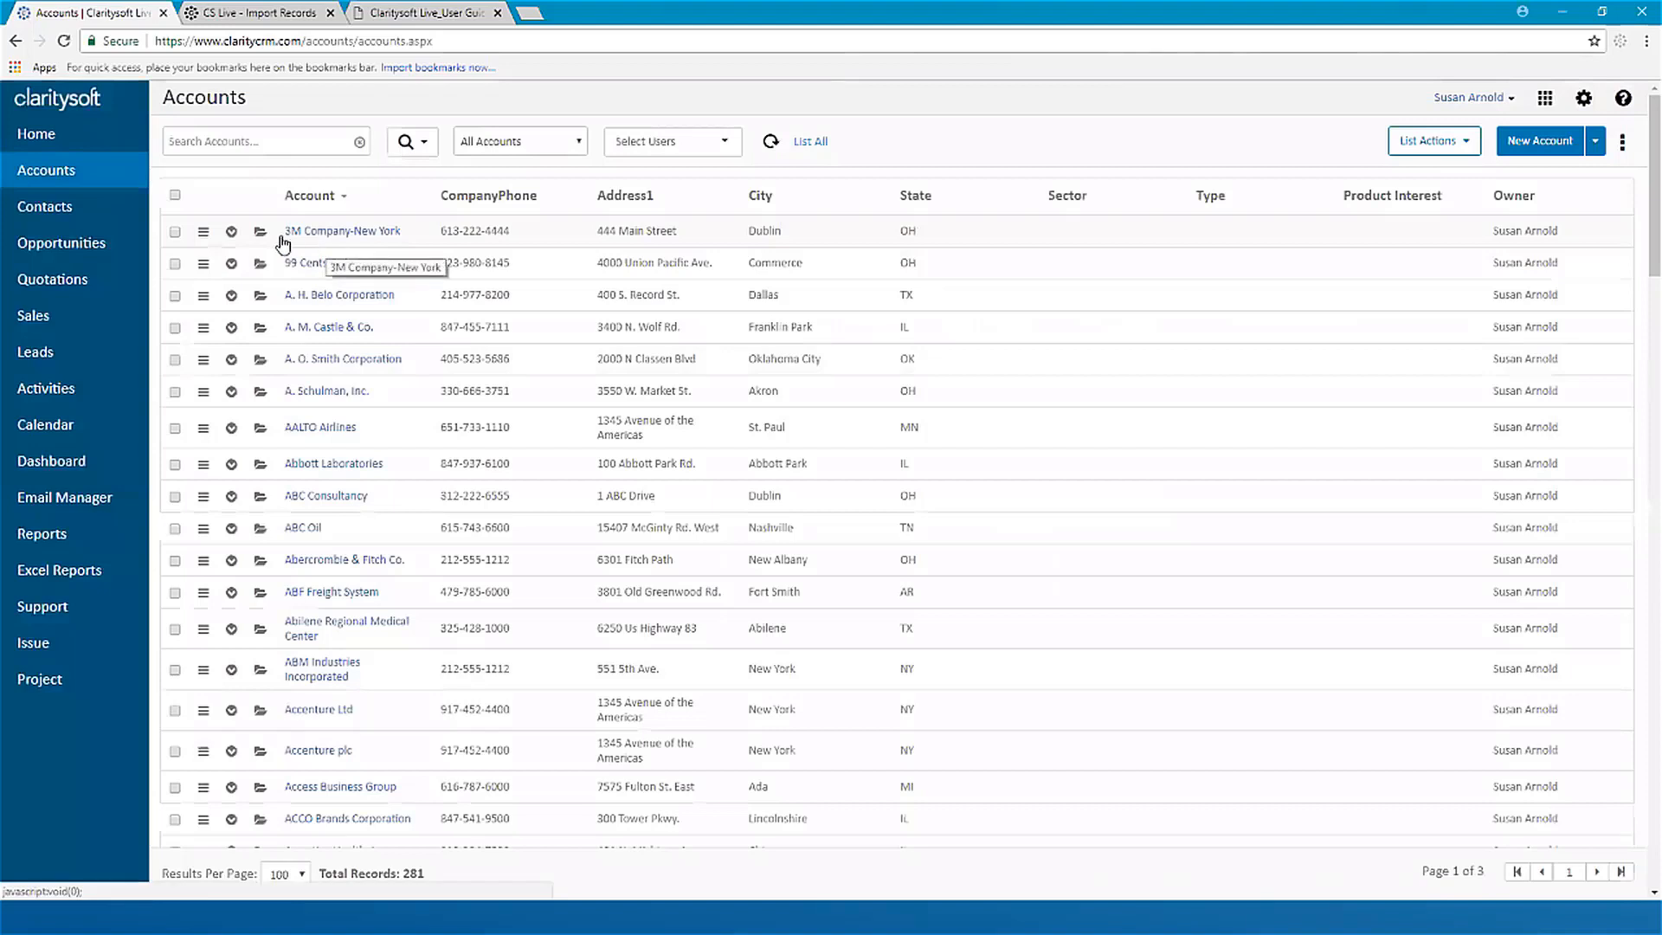
pyautogui.click(231, 234)
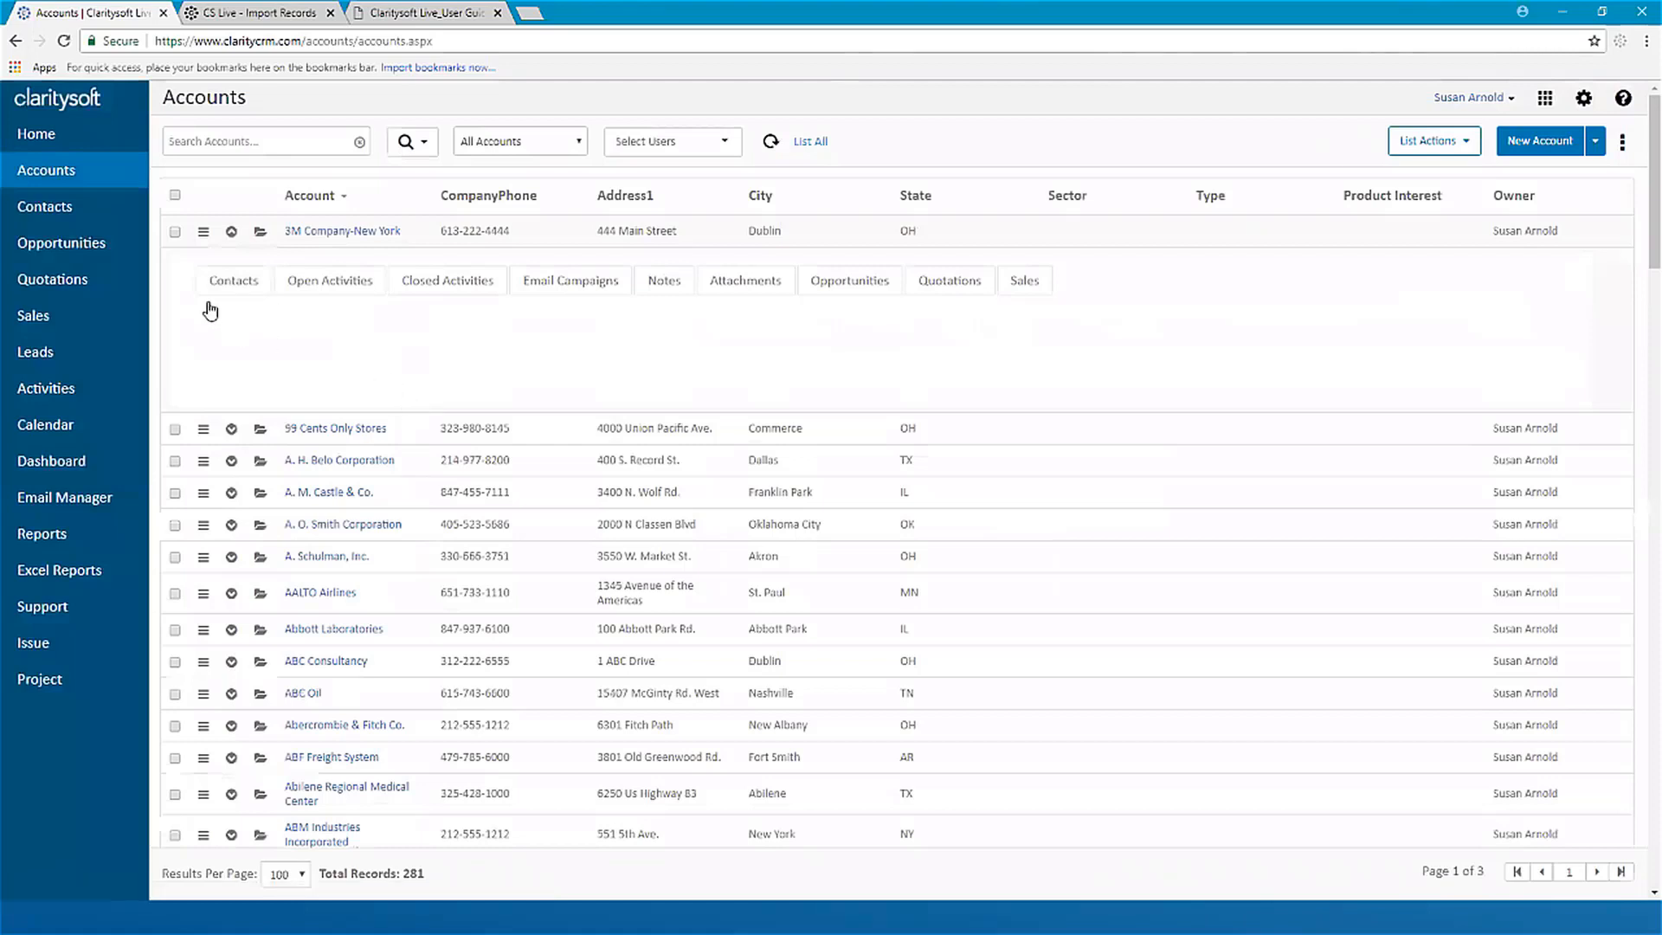
pyautogui.click(232, 233)
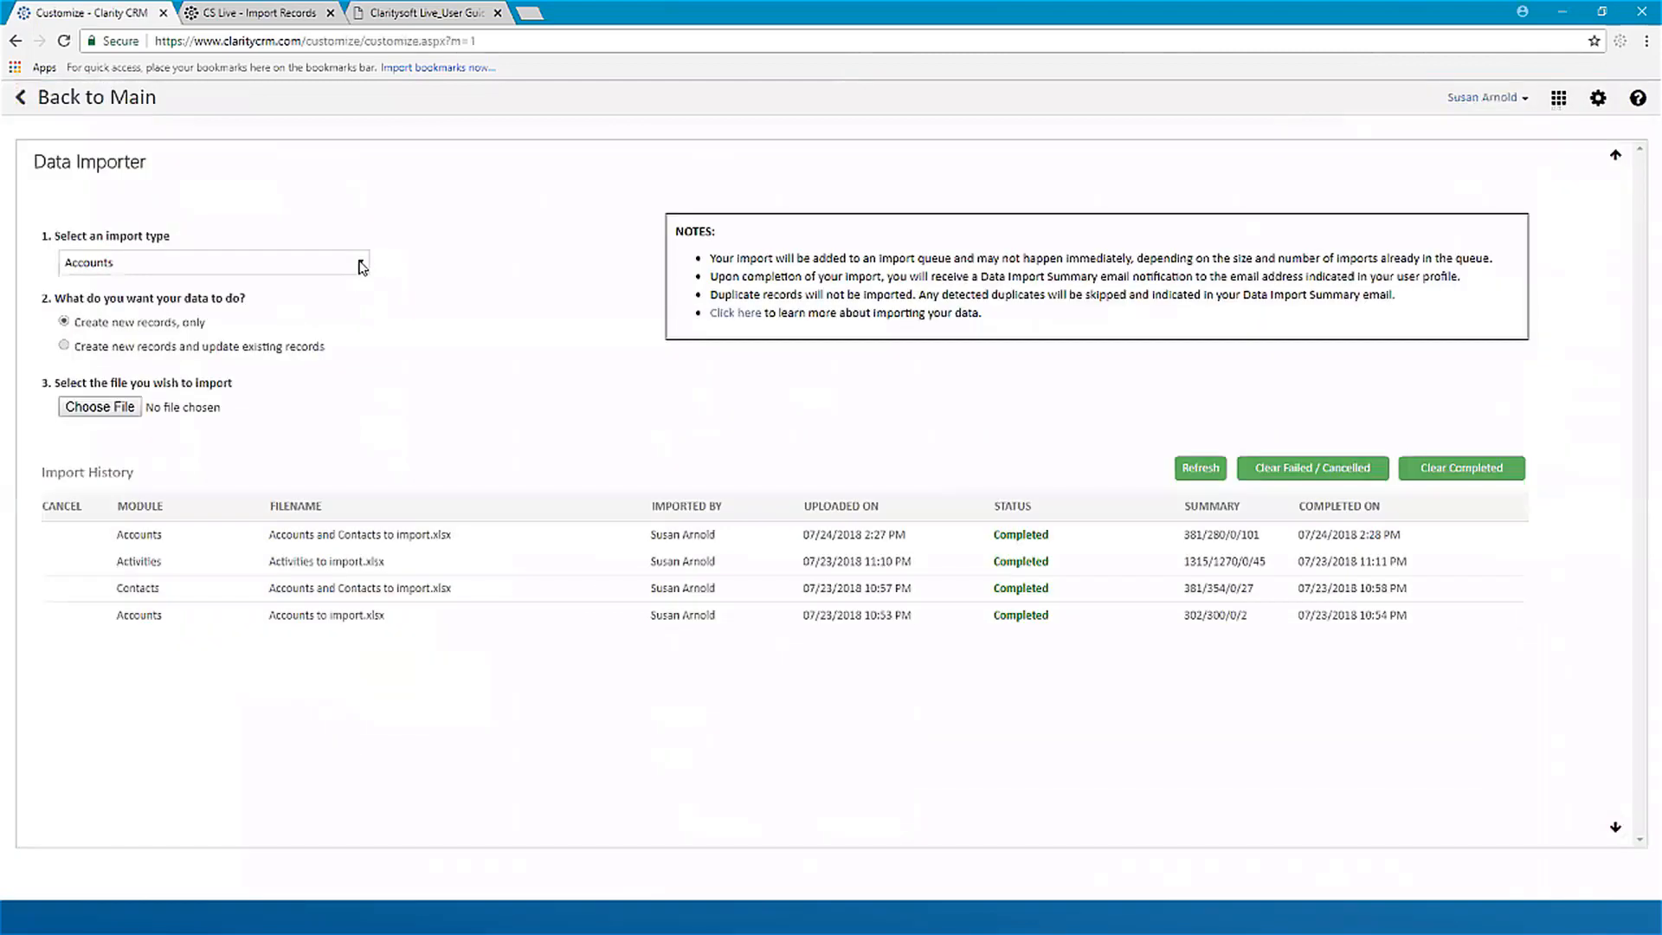
# Step: Set up a Contacts import in the Data Importer from Accounts and Contacts to import.xlsx, using the Contact worksheet
pyautogui.click(361, 266)
pyautogui.click(280, 343)
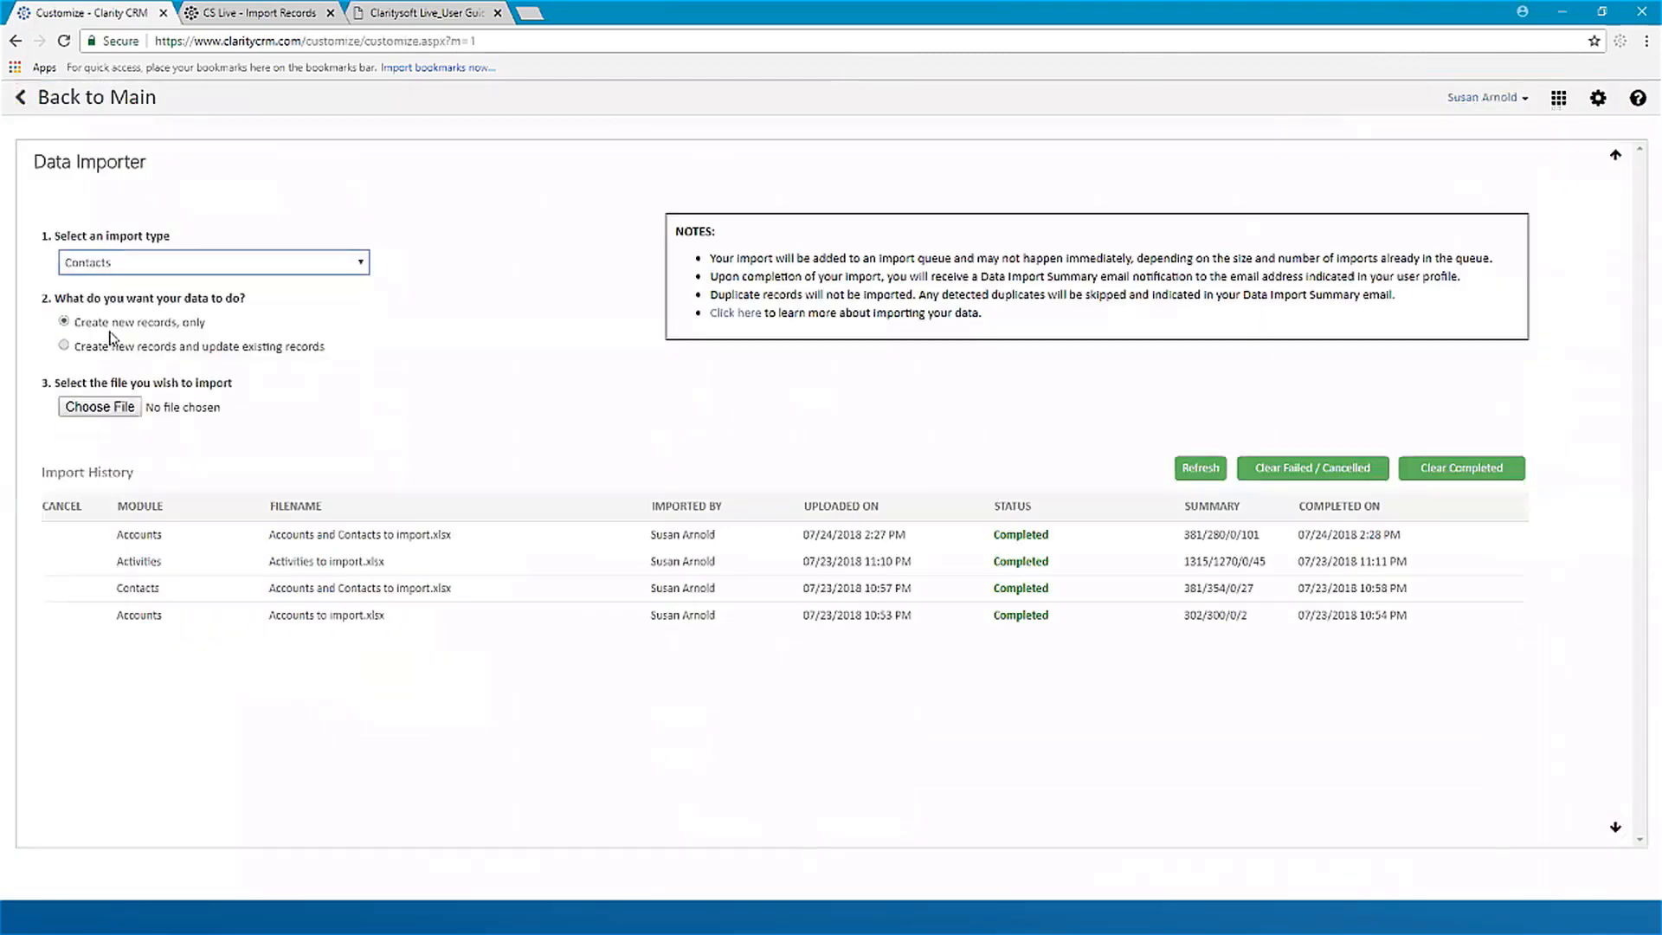
pyautogui.click(124, 407)
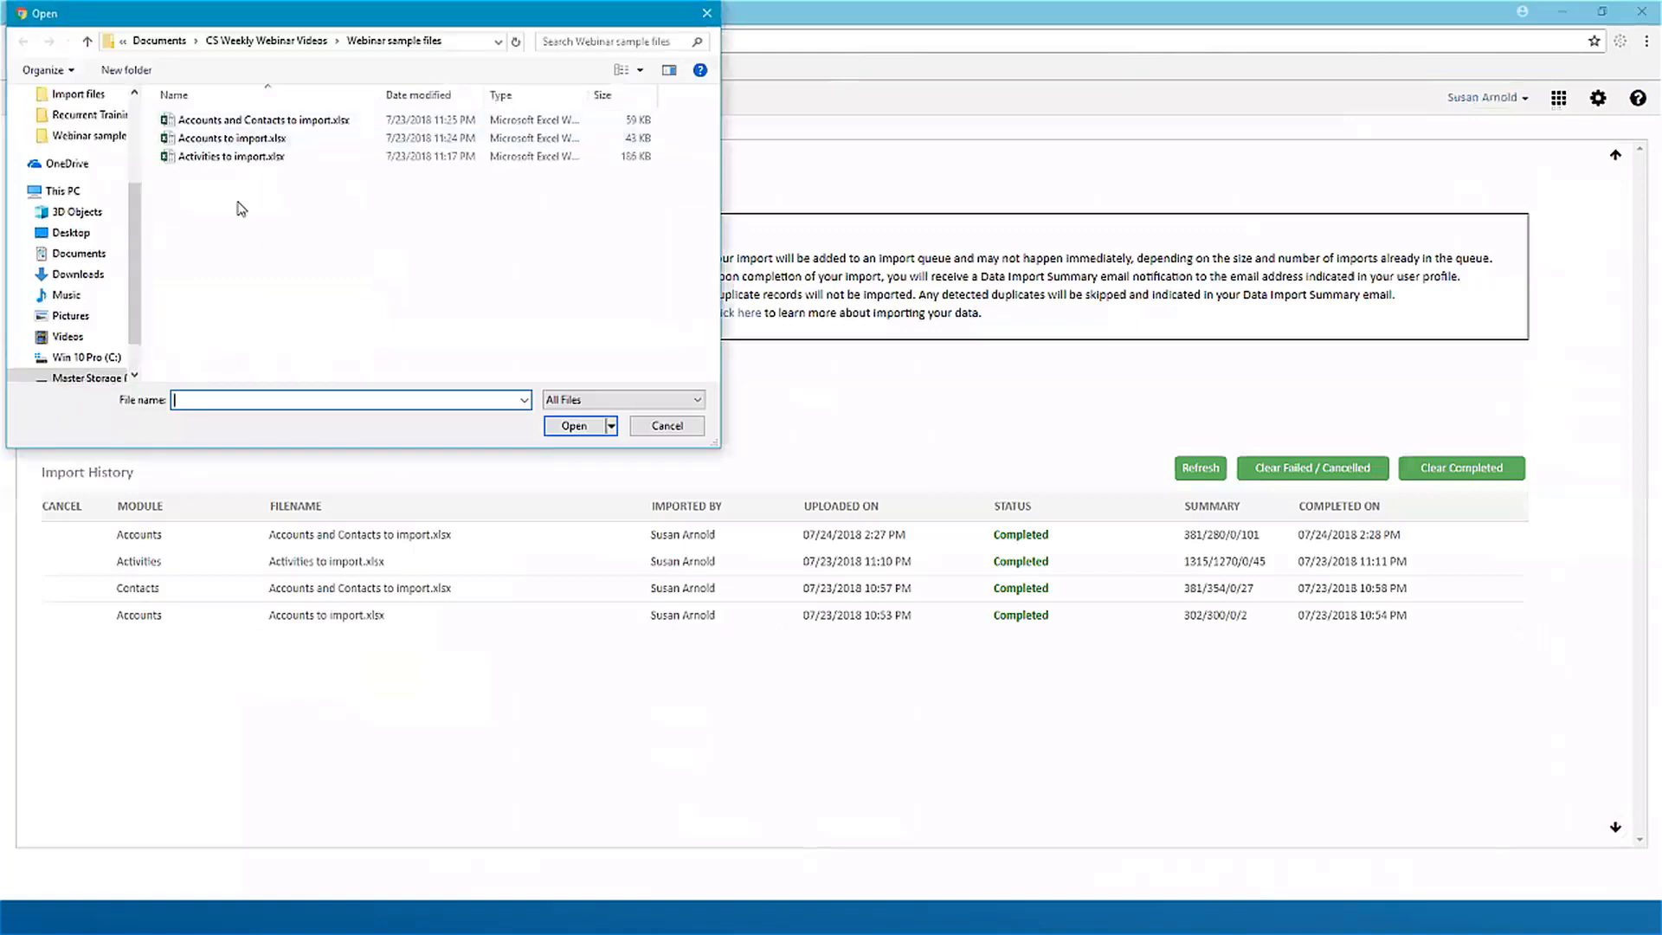
pyautogui.click(259, 121)
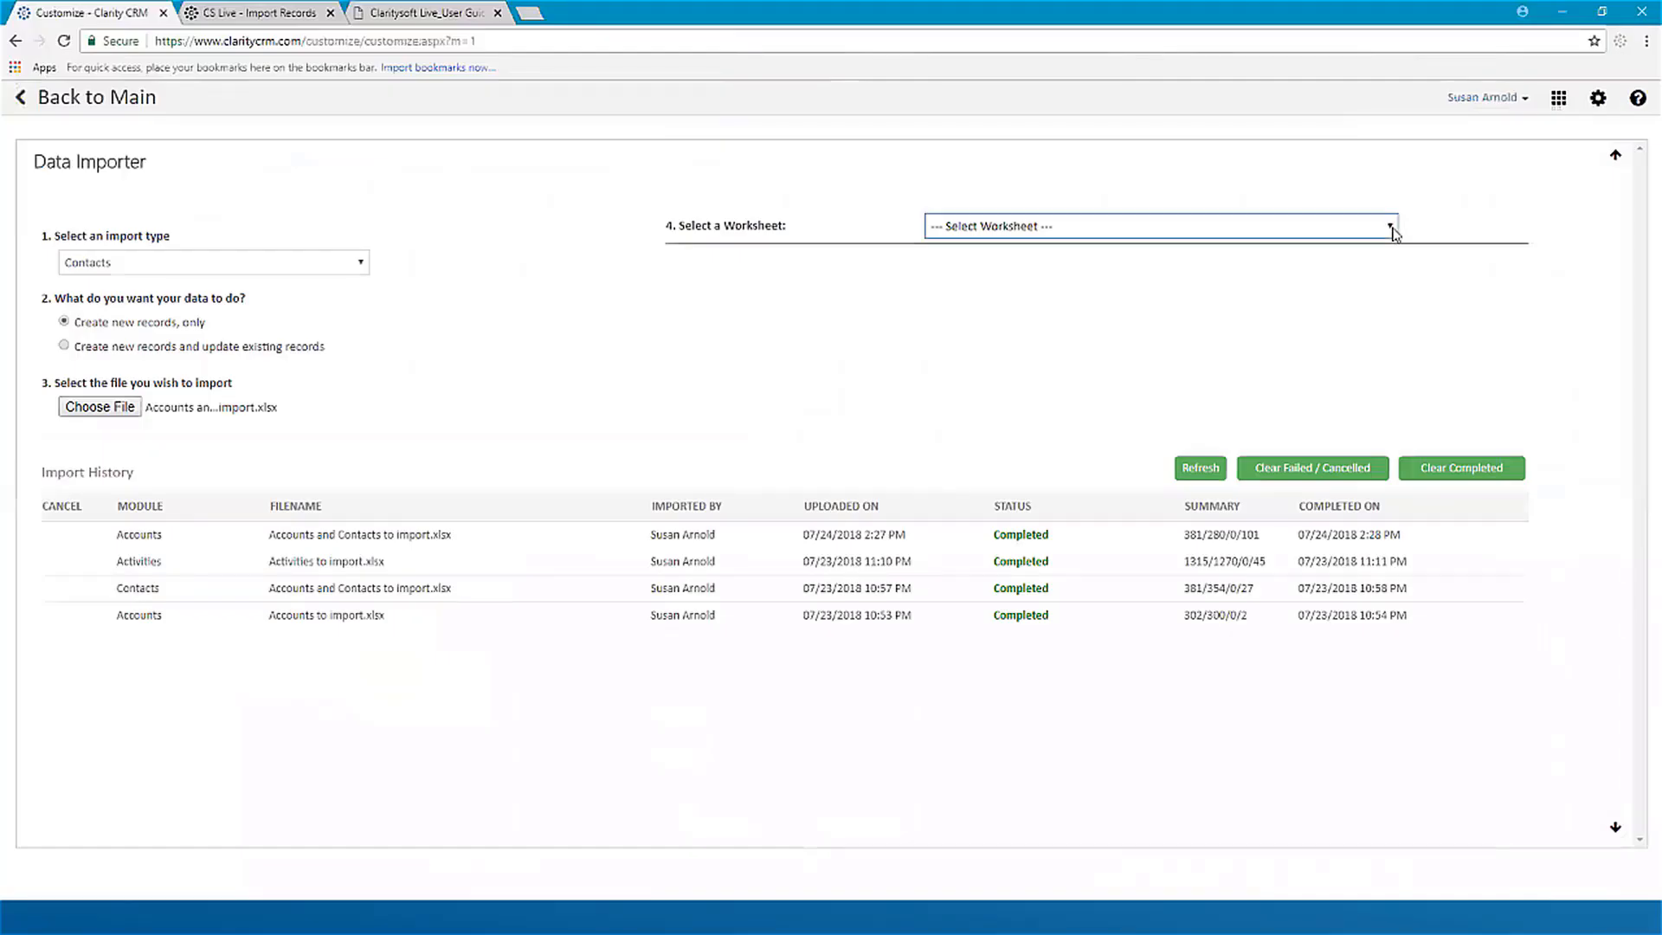
pyautogui.click(1391, 223)
pyautogui.click(1099, 283)
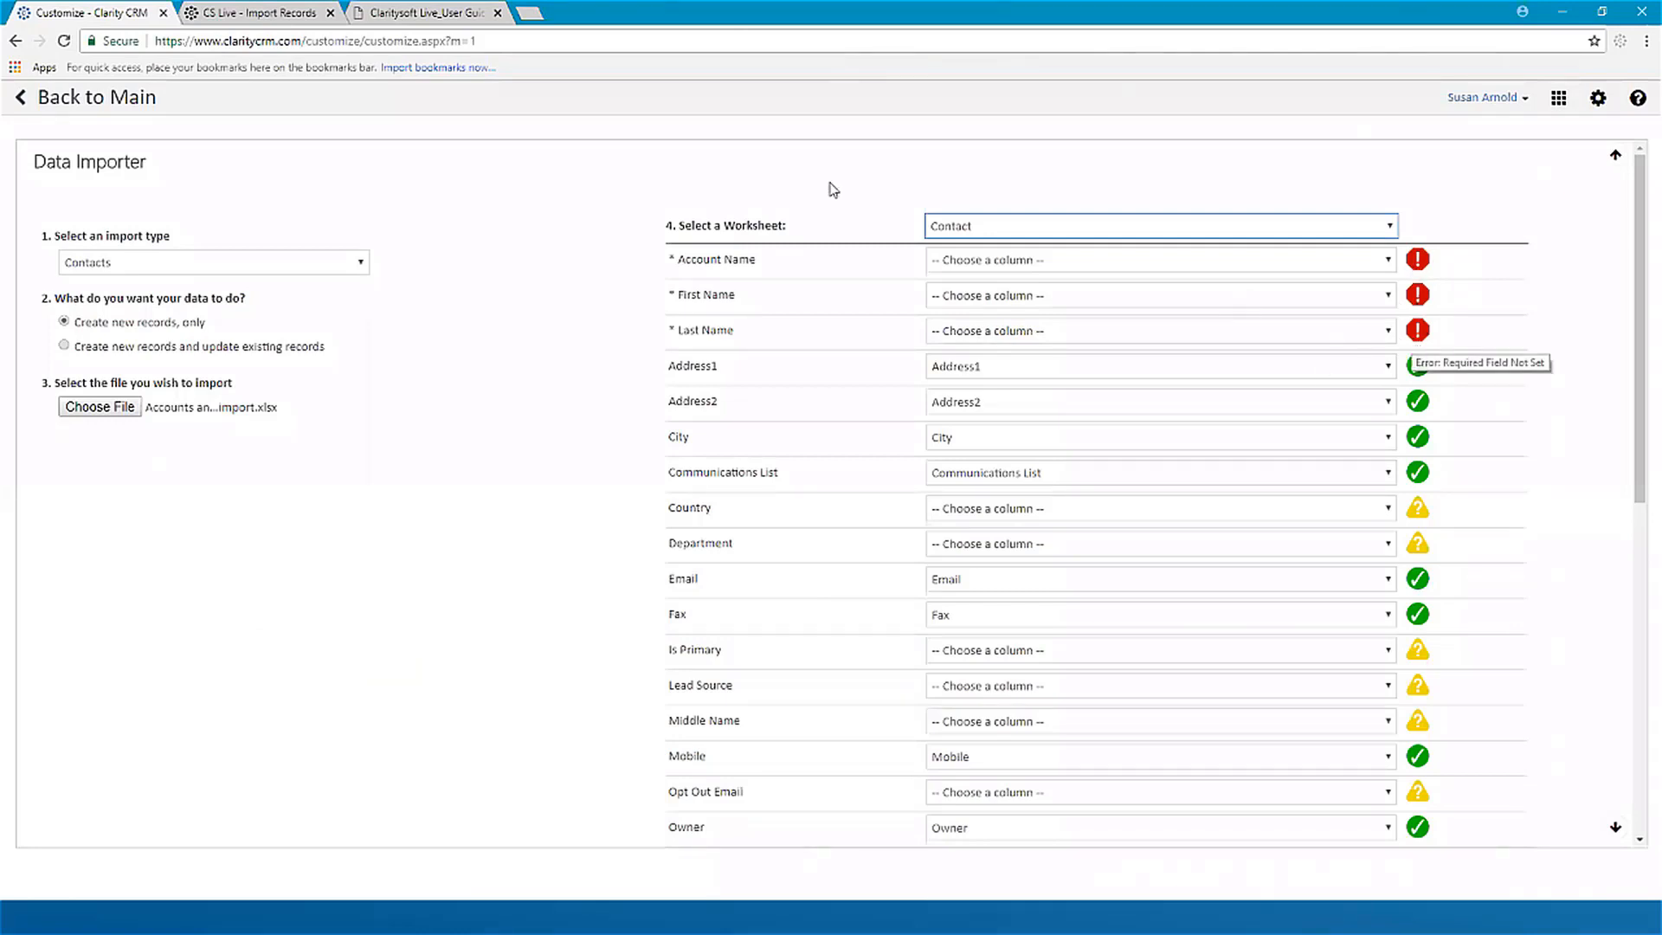
# Step: Map the required fields Account Name, First Name and Last Name to the AccountName, FirstName and LastName columns
pyautogui.click(1389, 262)
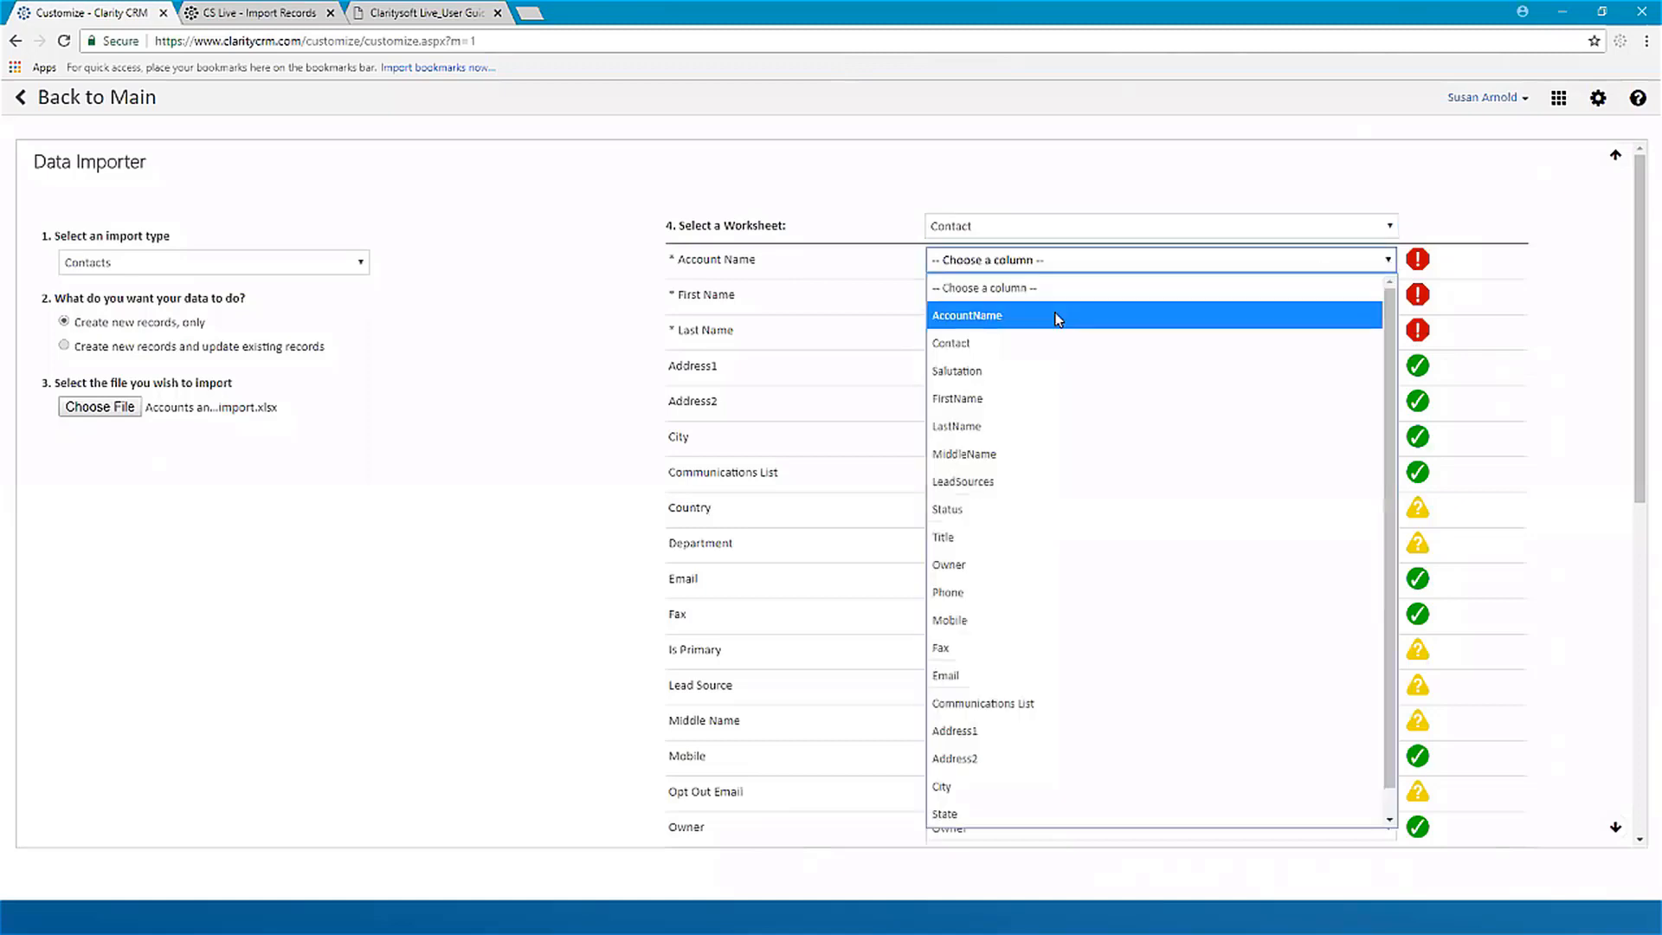
pyautogui.click(1039, 323)
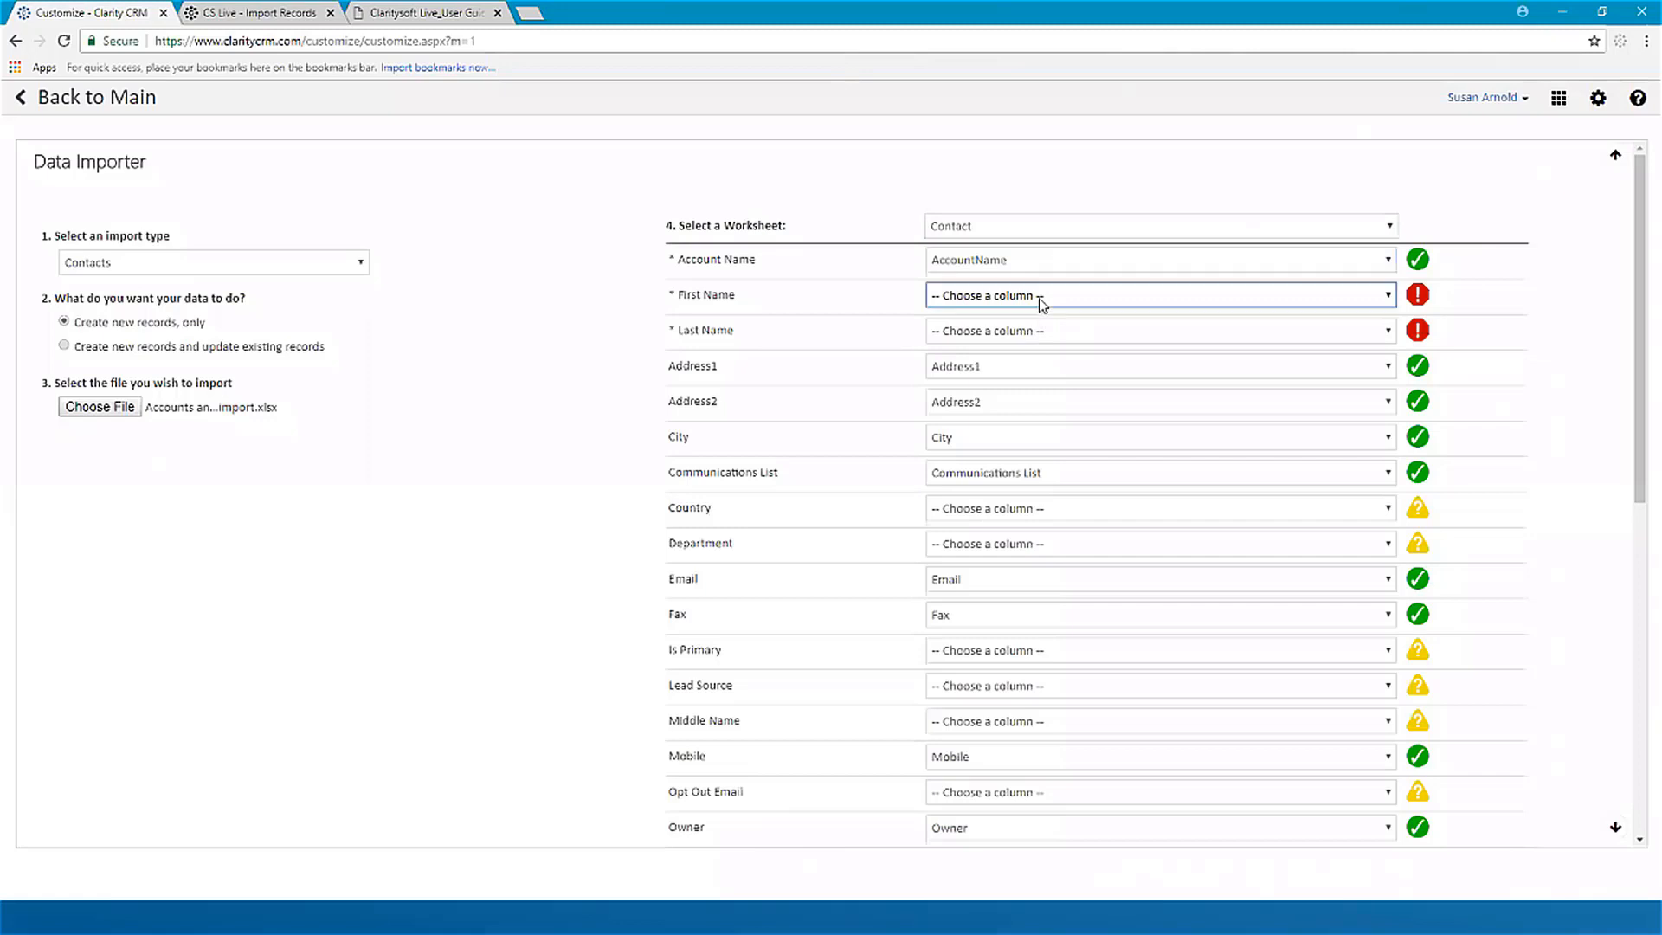
pyautogui.click(1043, 305)
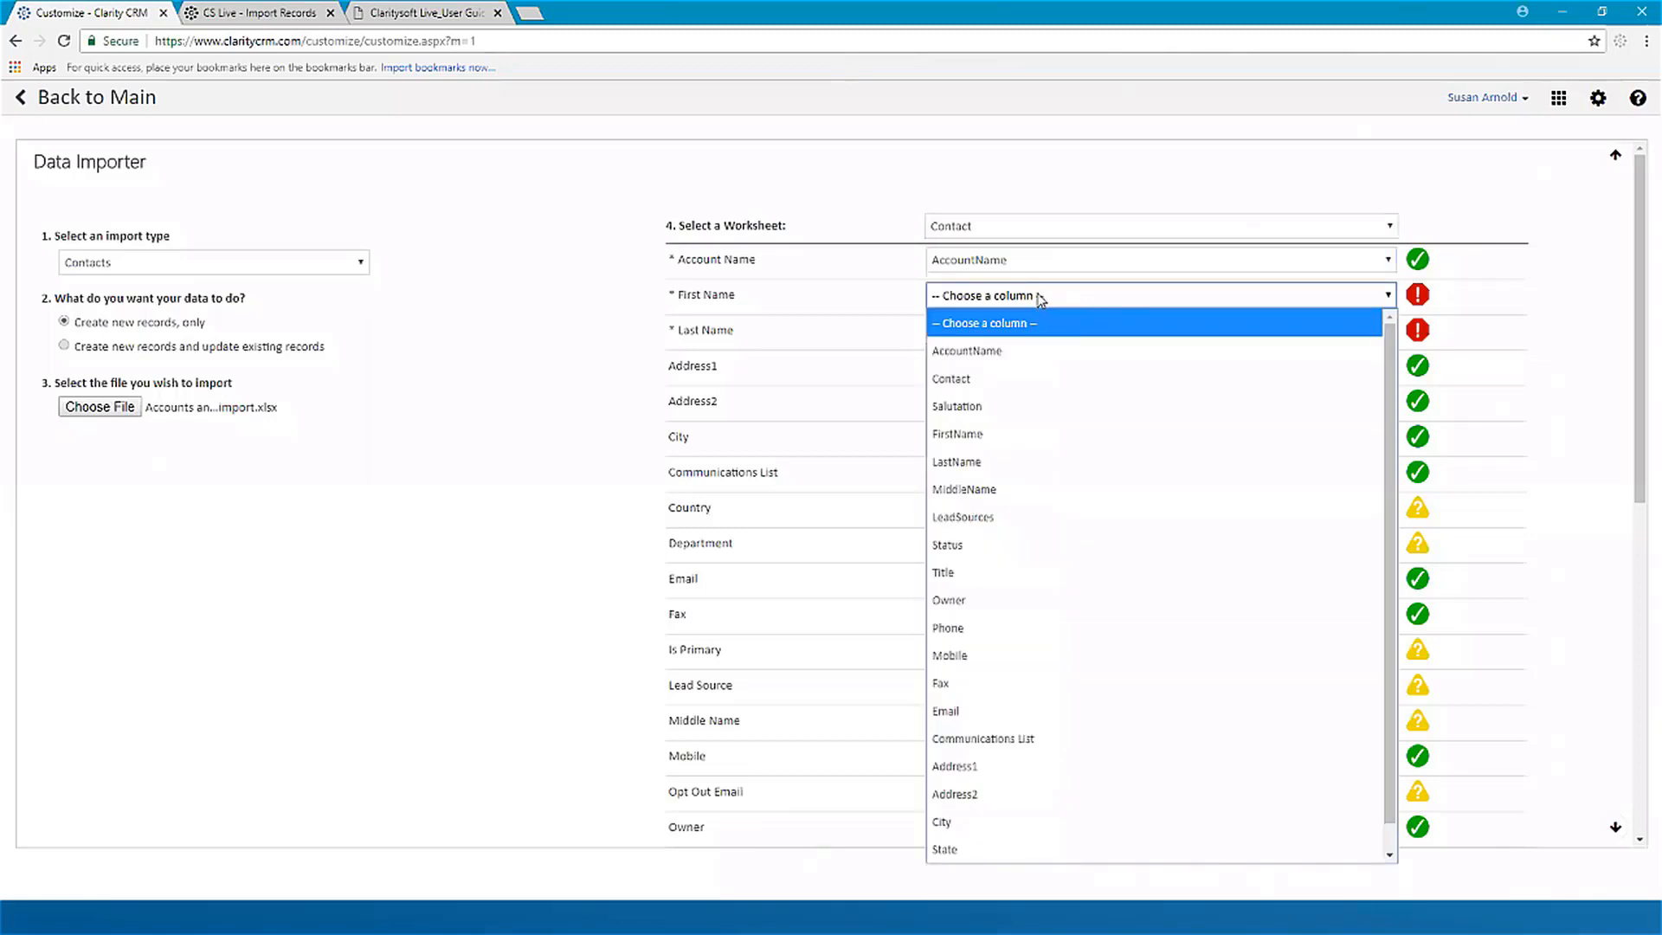
pyautogui.click(1004, 439)
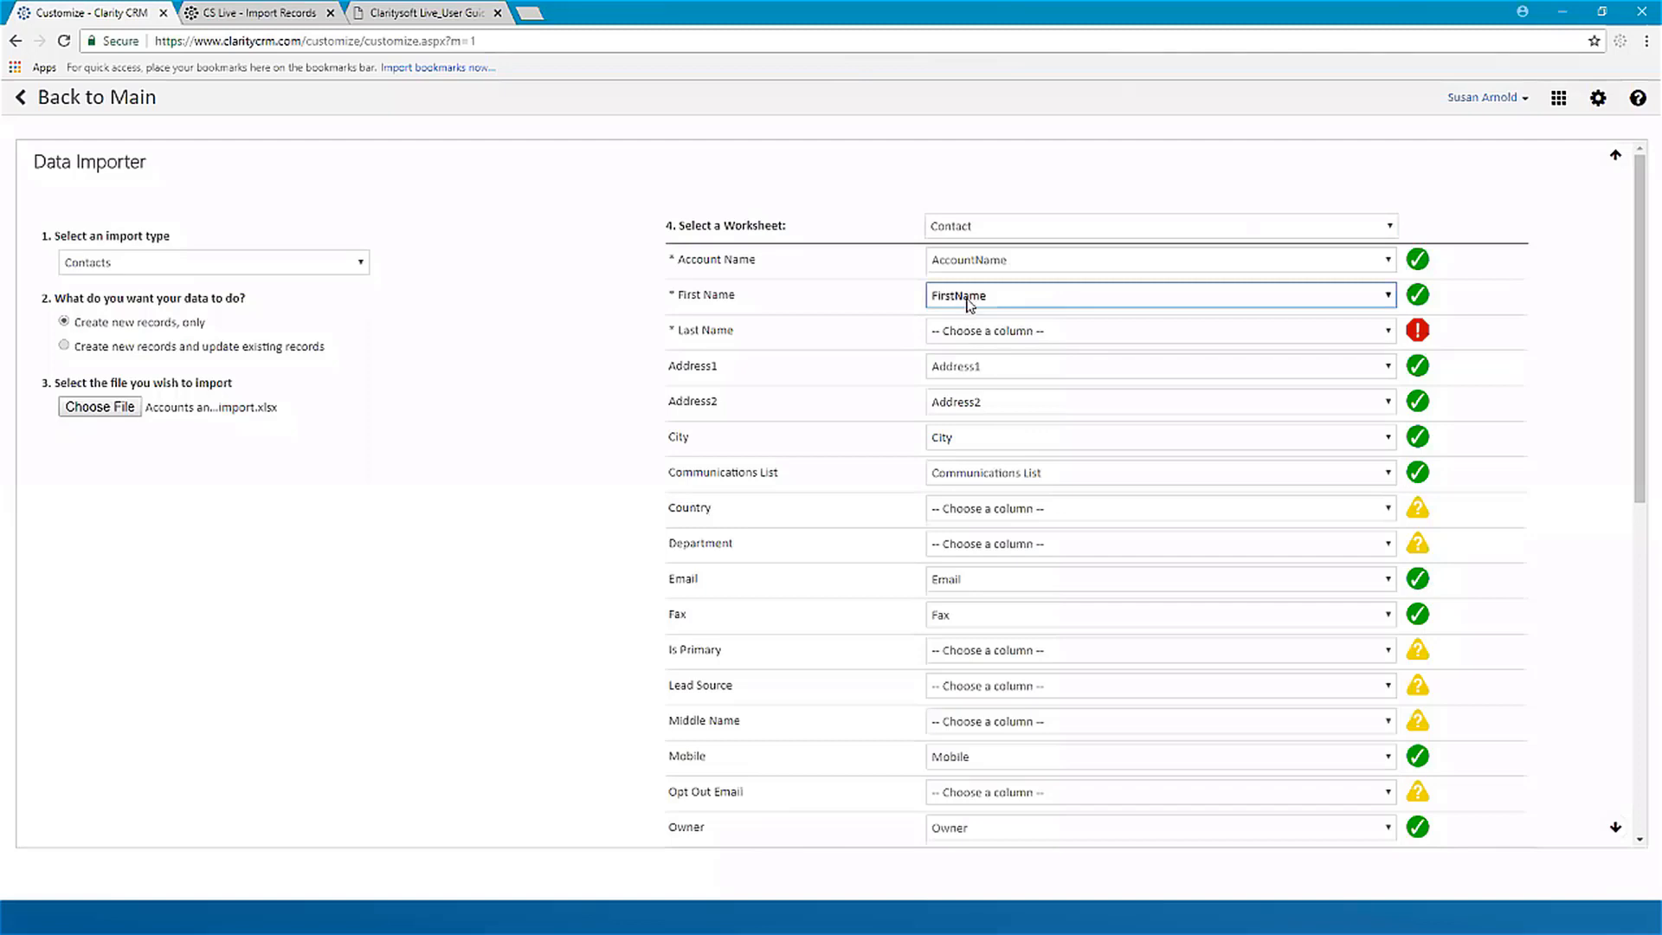
pyautogui.click(1073, 334)
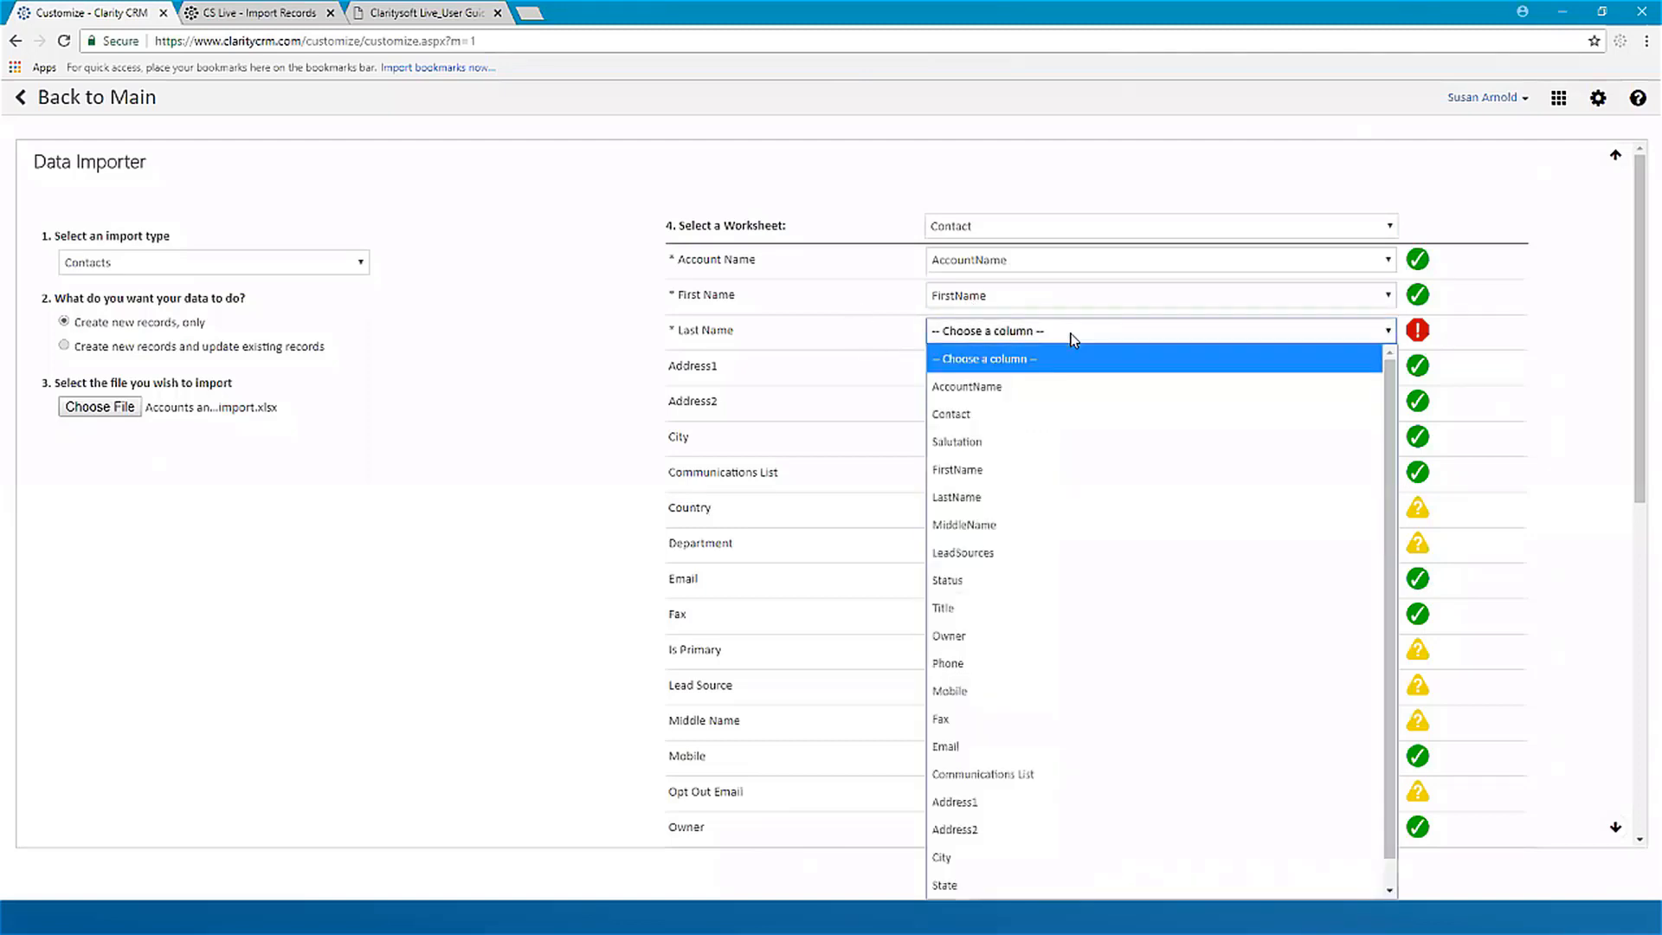
pyautogui.click(992, 500)
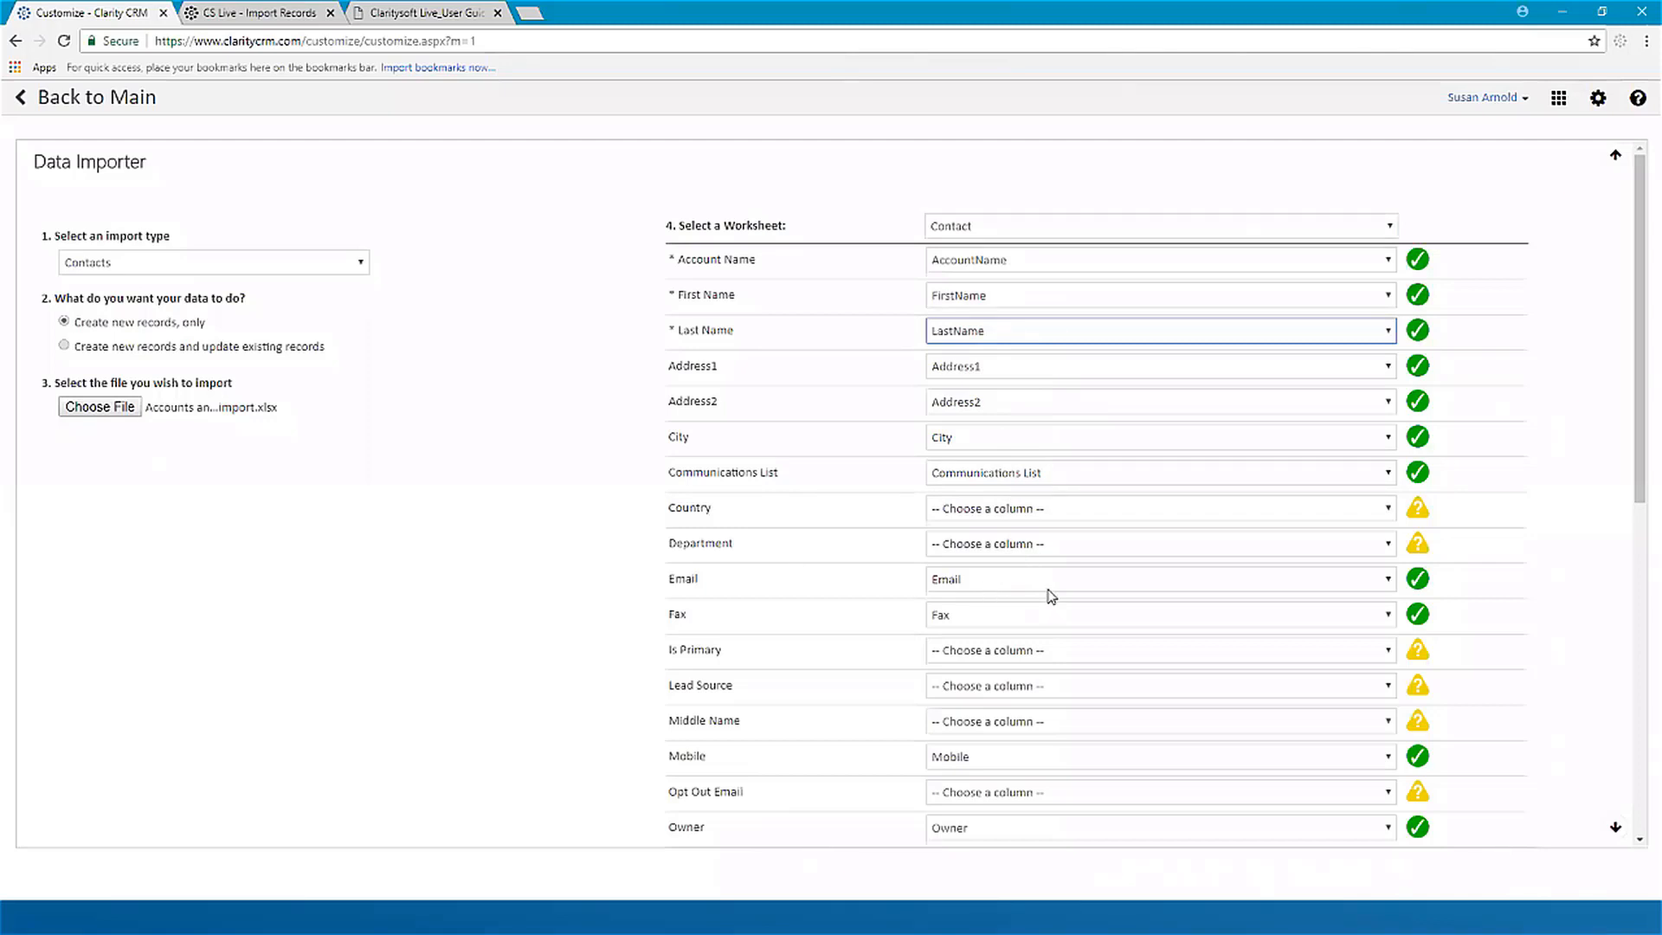
# Step: Map Lead Source to LeadSources, Middle Name to MiddleName and Postal Code to ZipCode
pyautogui.scroll(-5, 1050, 596)
pyautogui.scroll(1, 1040, 445)
pyautogui.scroll(2, 1040, 445)
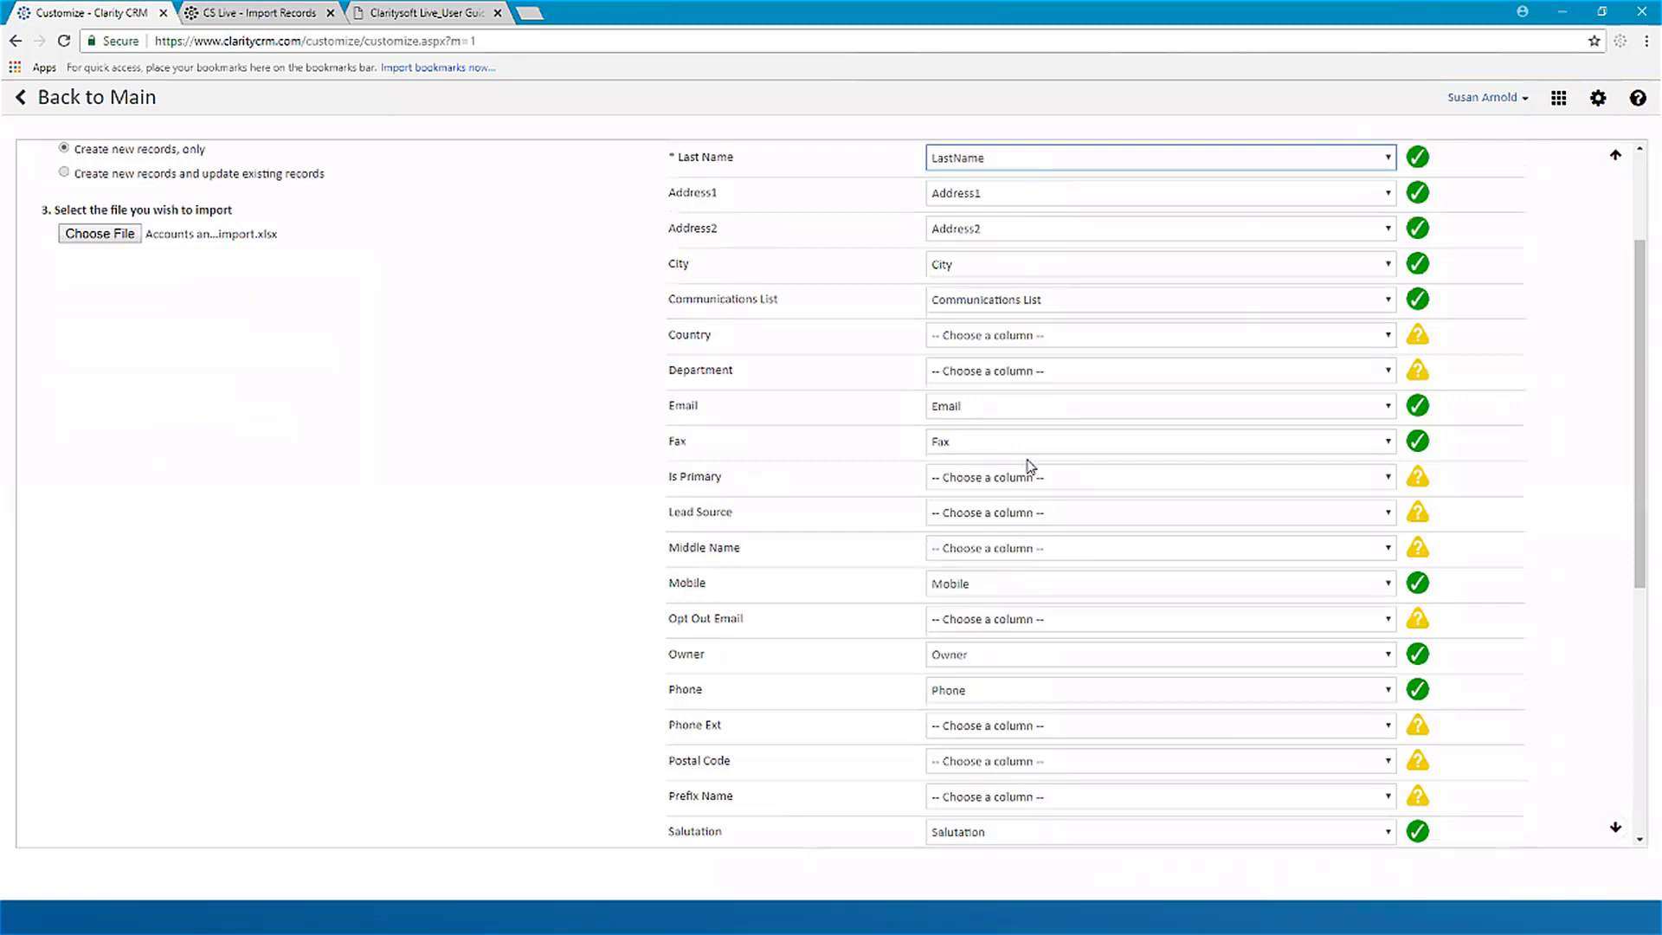
pyautogui.click(977, 516)
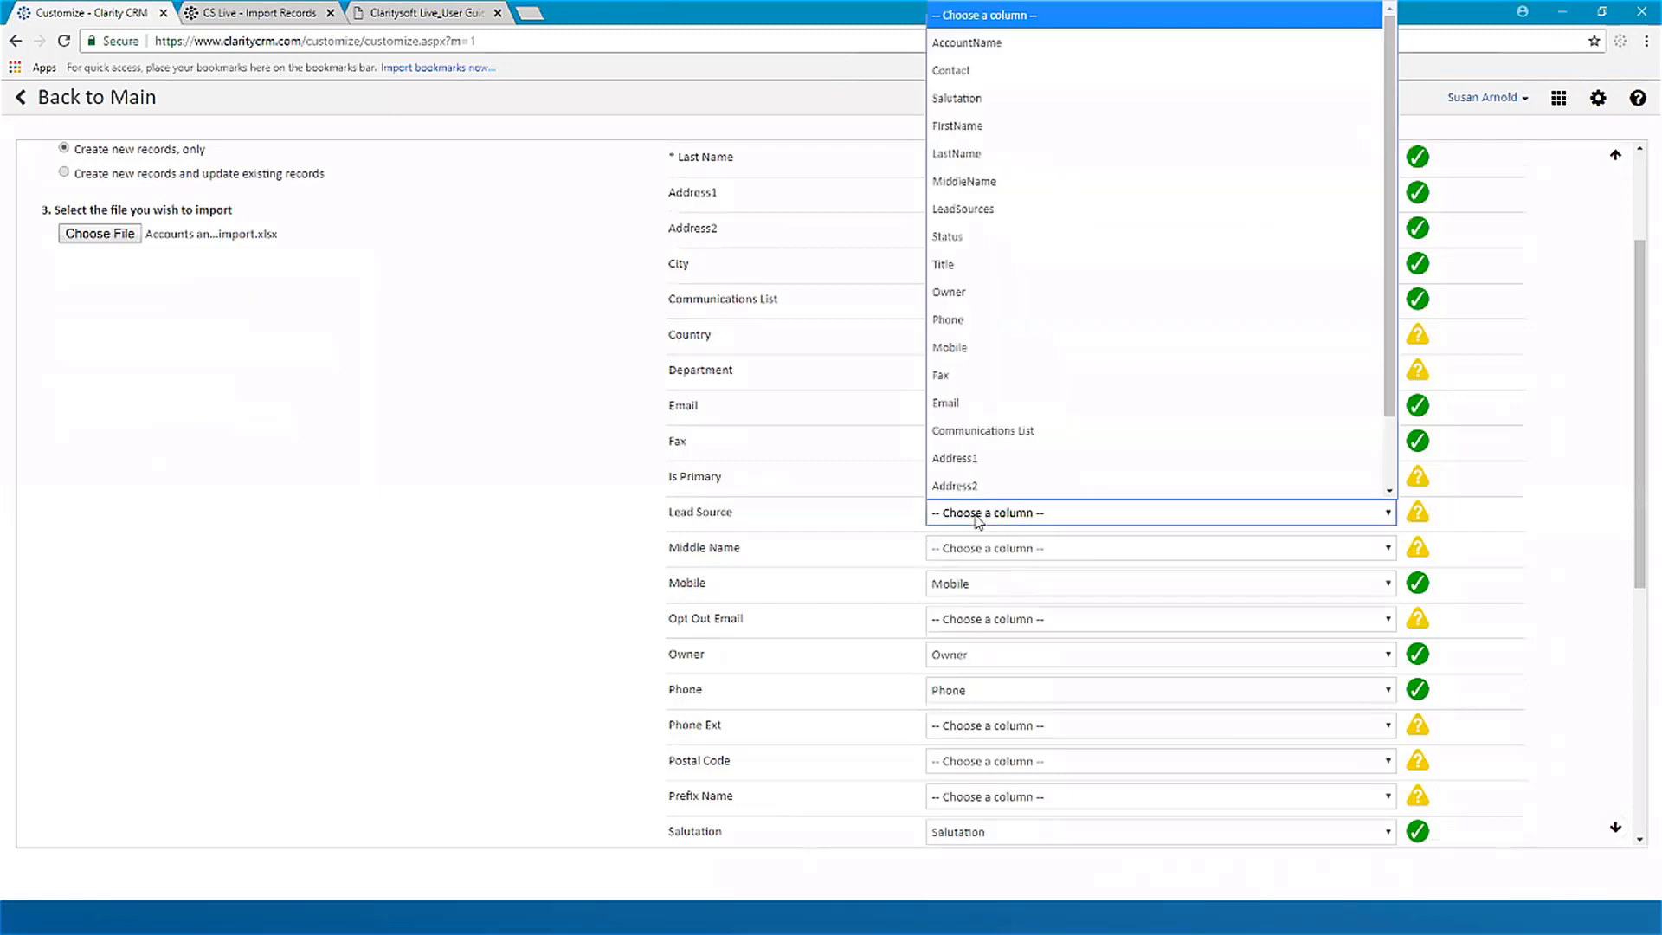
pyautogui.click(1009, 211)
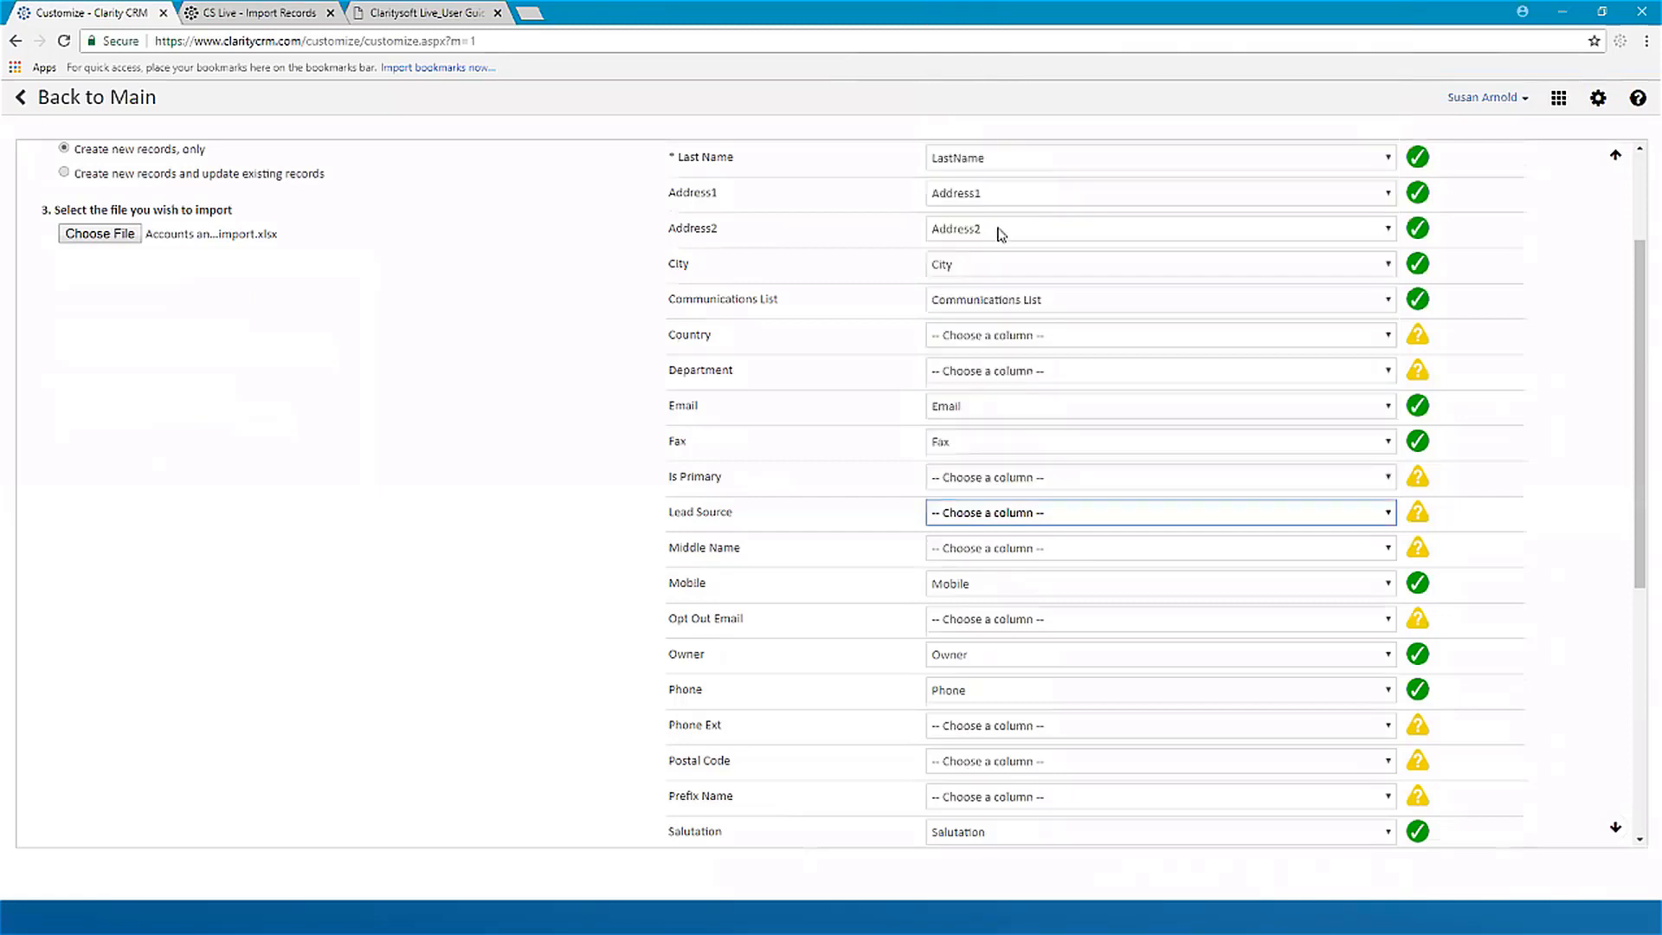
pyautogui.click(1025, 548)
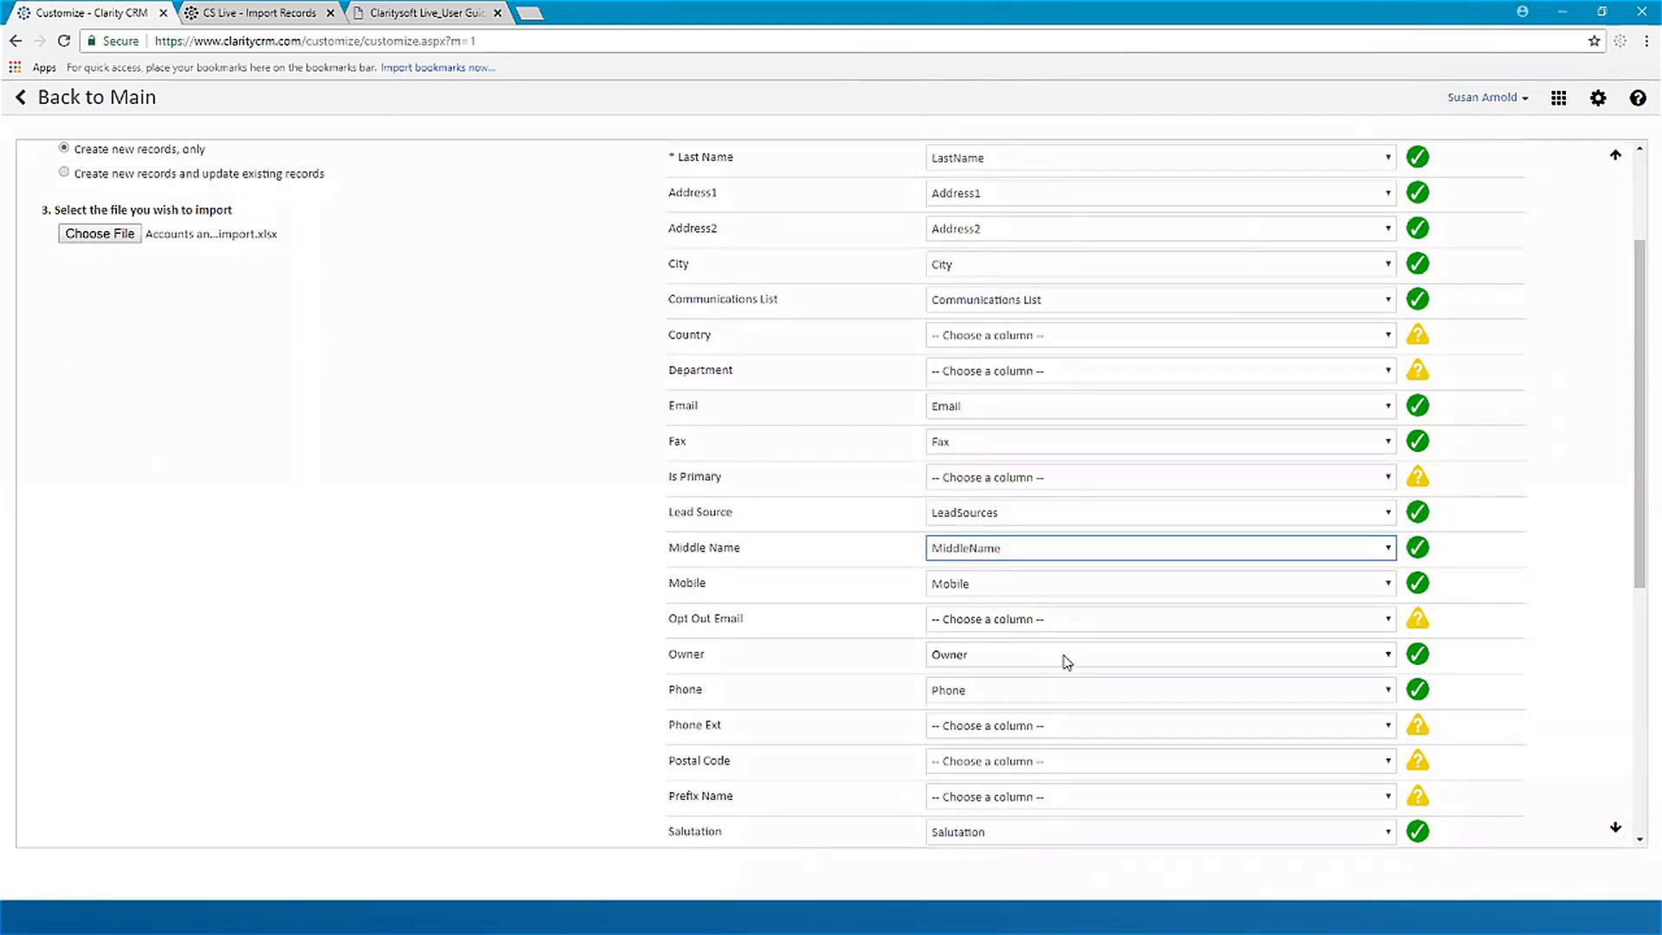
pyautogui.scroll(-2, 1058, 656)
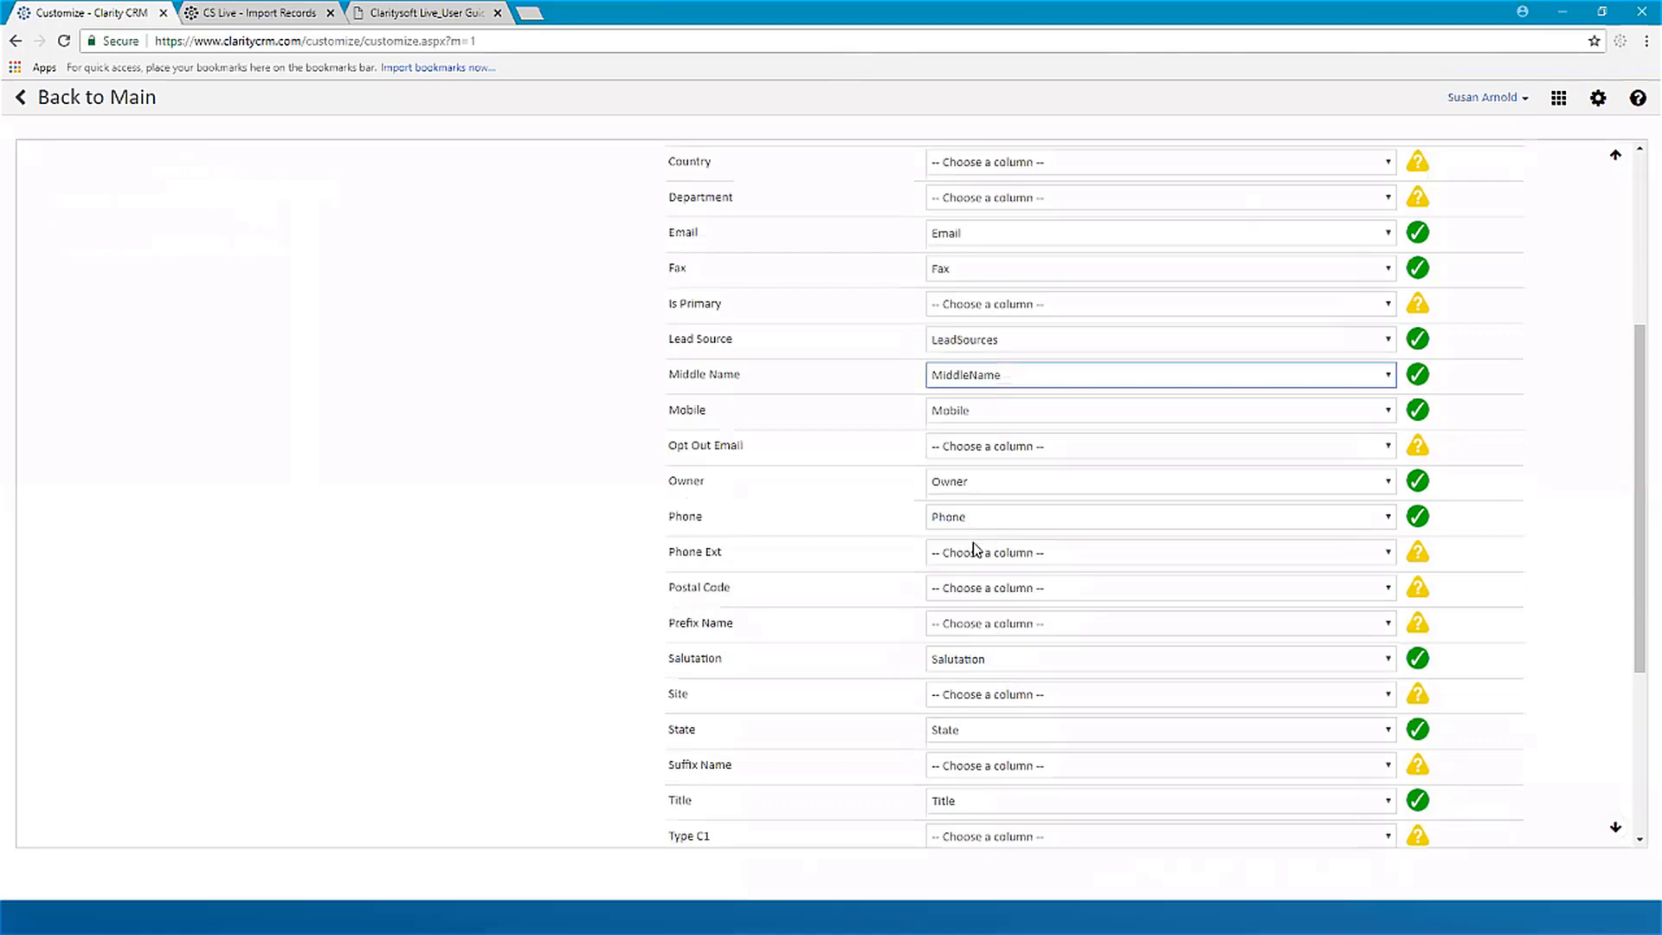
pyautogui.click(1001, 591)
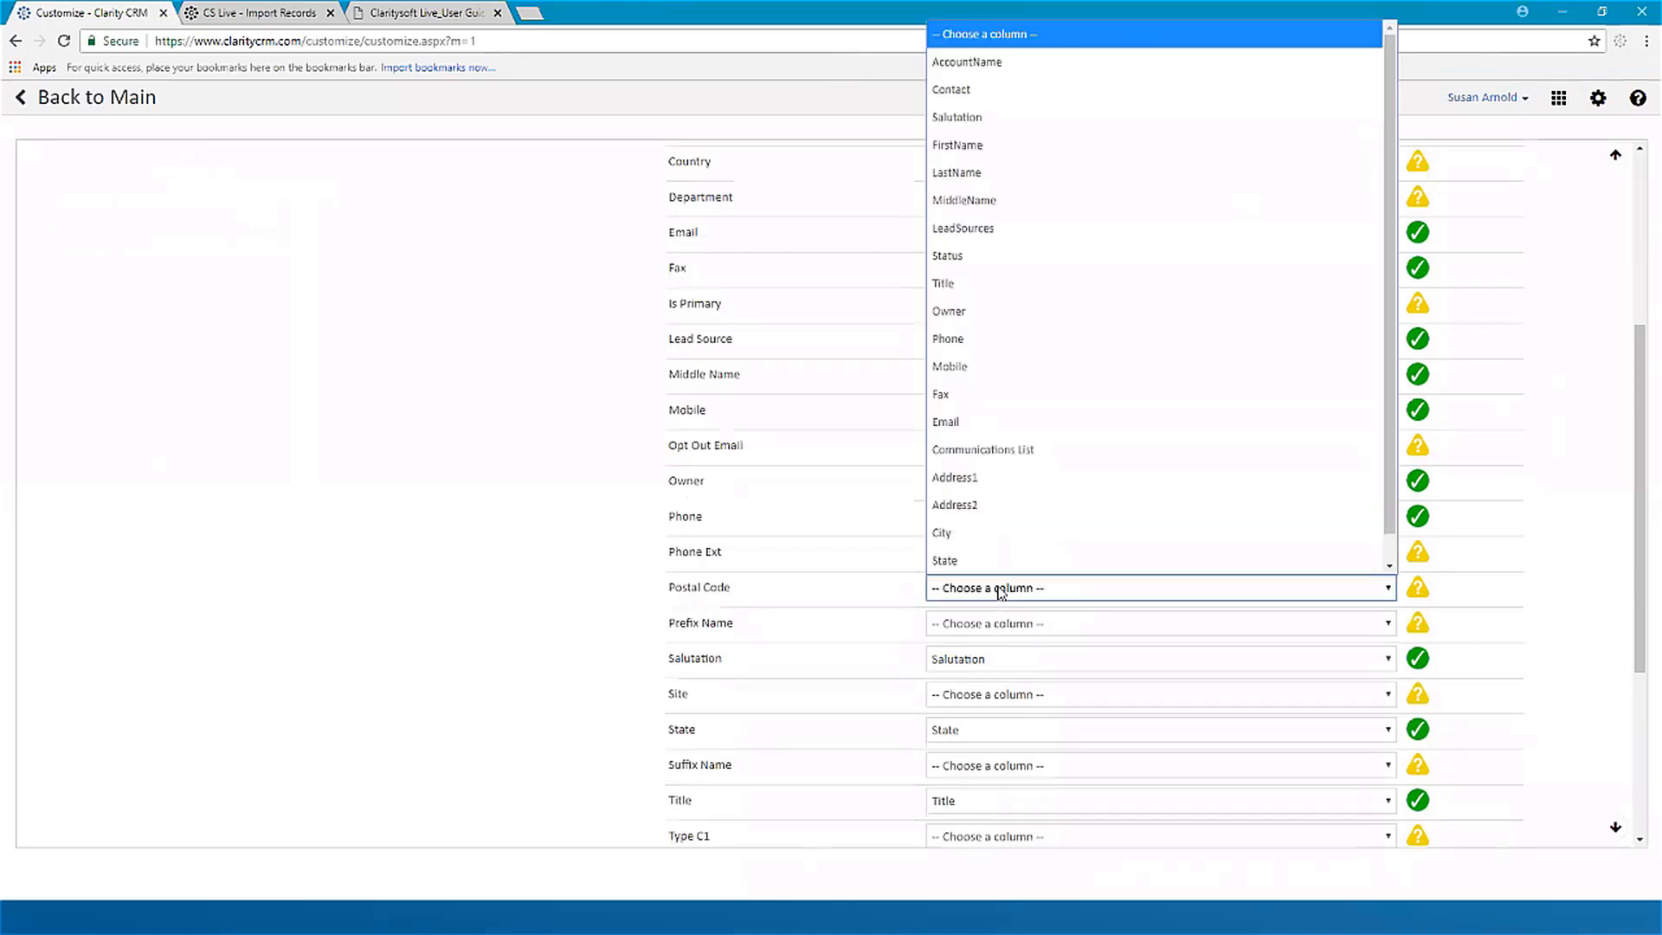
pyautogui.click(963, 562)
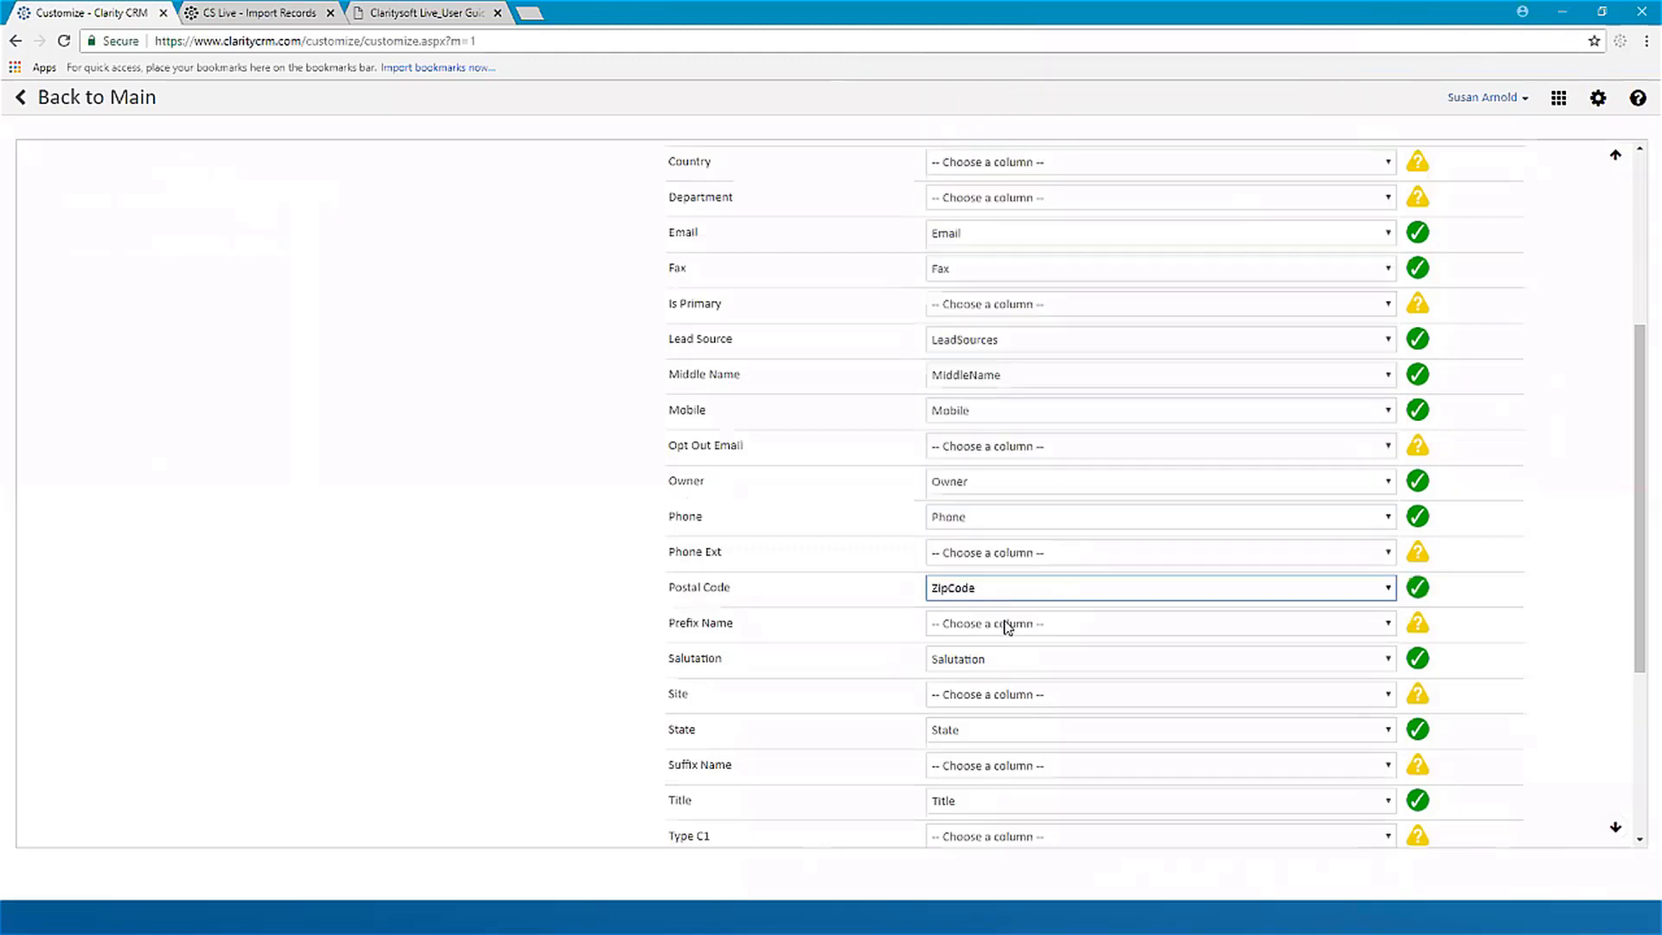
# Step: Look through the column choices offered for the Prefix Name, Salutation and Suffix Name fields
pyautogui.click(1011, 625)
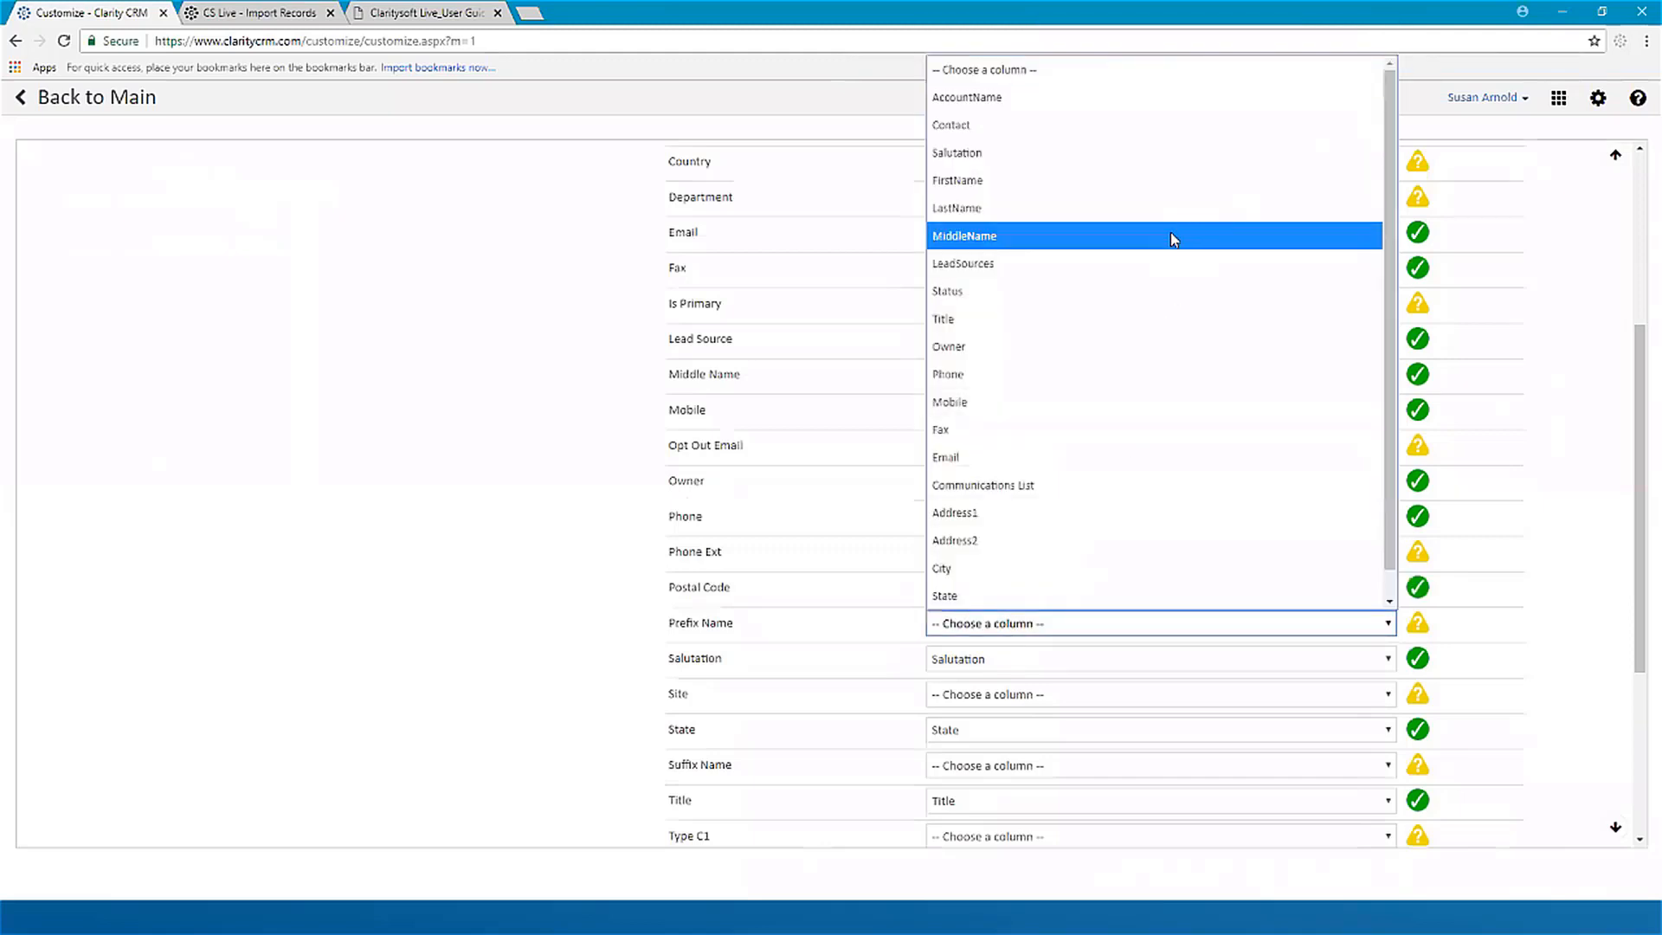
pyautogui.click(1058, 630)
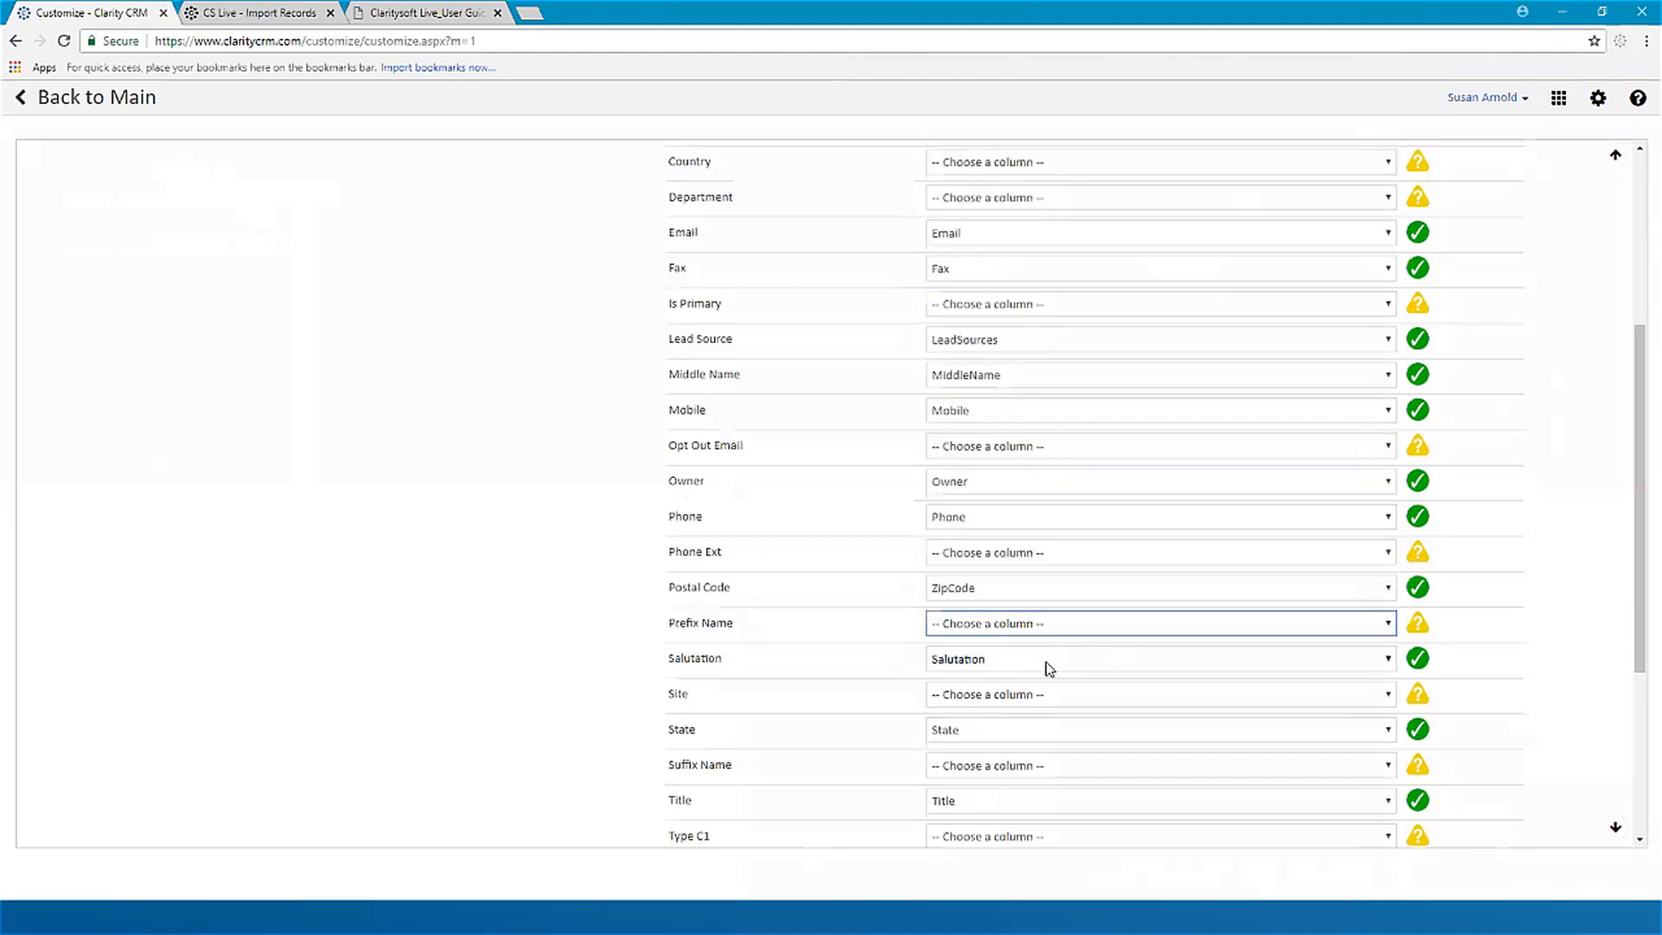
pyautogui.click(1050, 666)
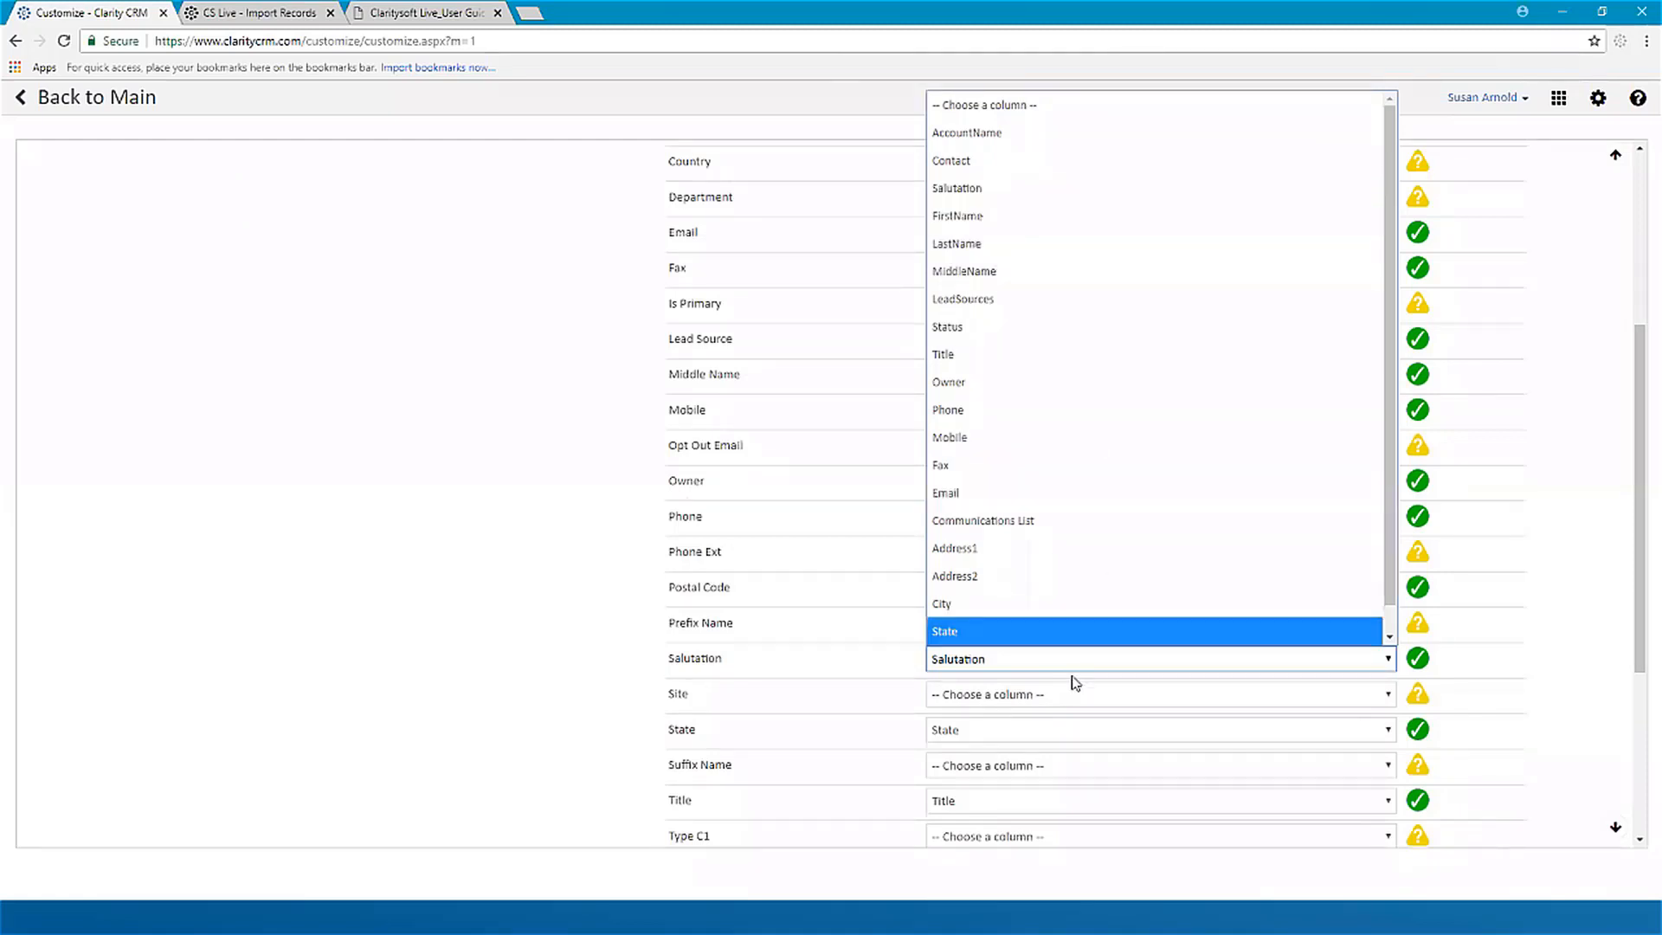
pyautogui.click(1023, 665)
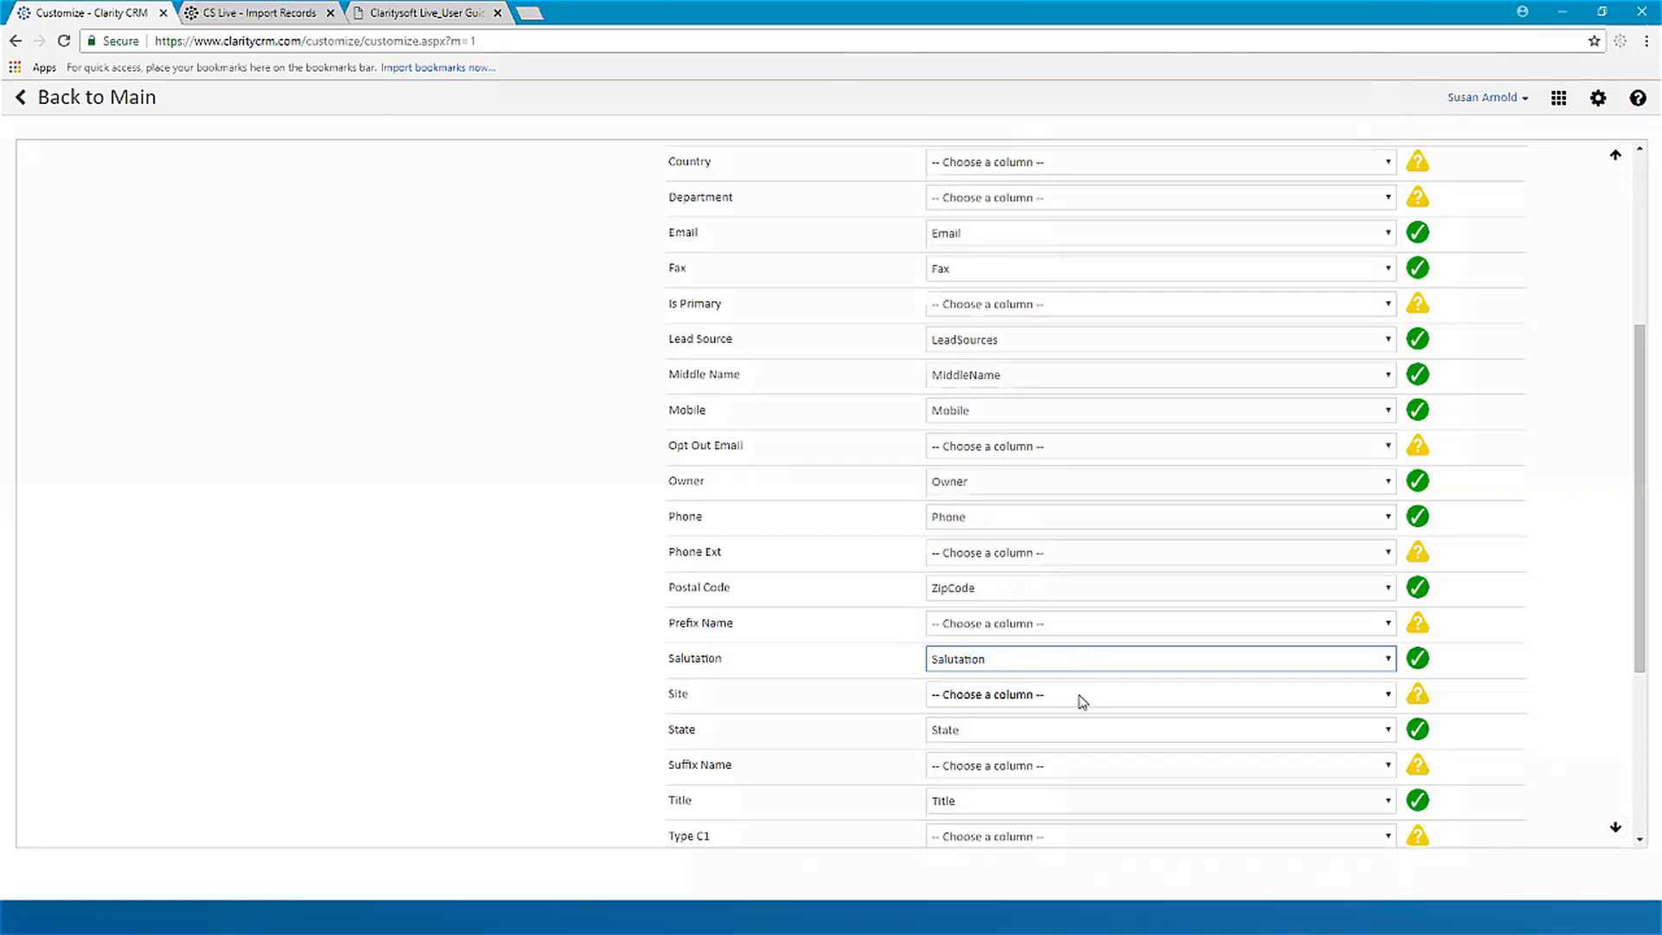
pyautogui.scroll(-4, 1078, 697)
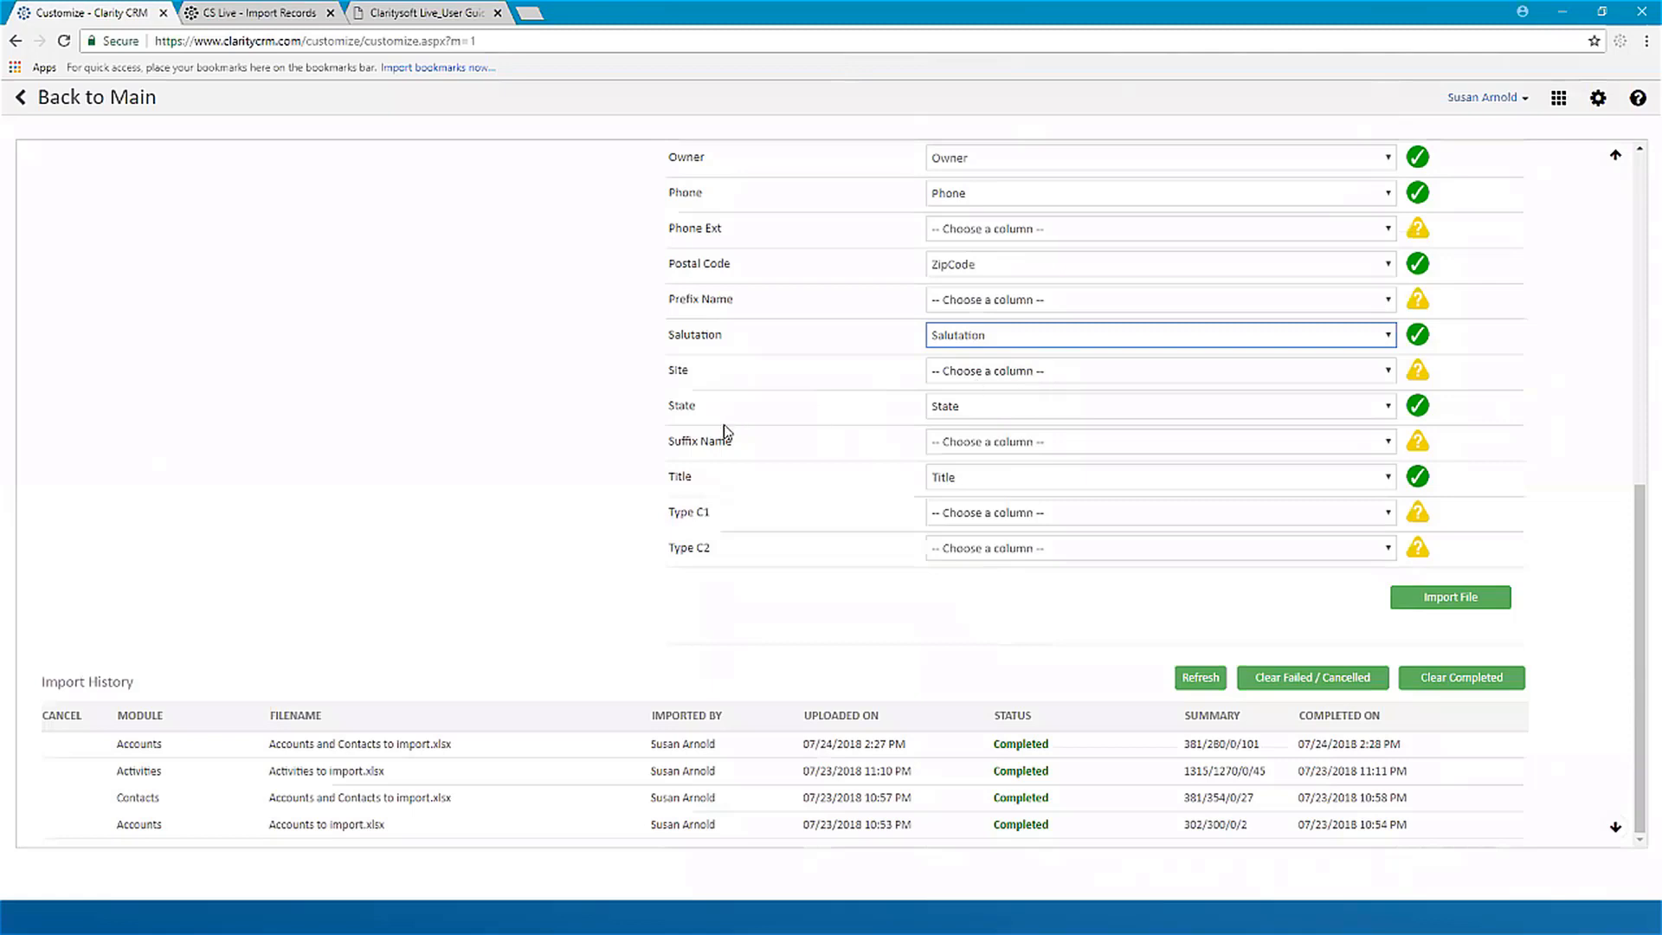
pyautogui.click(1005, 443)
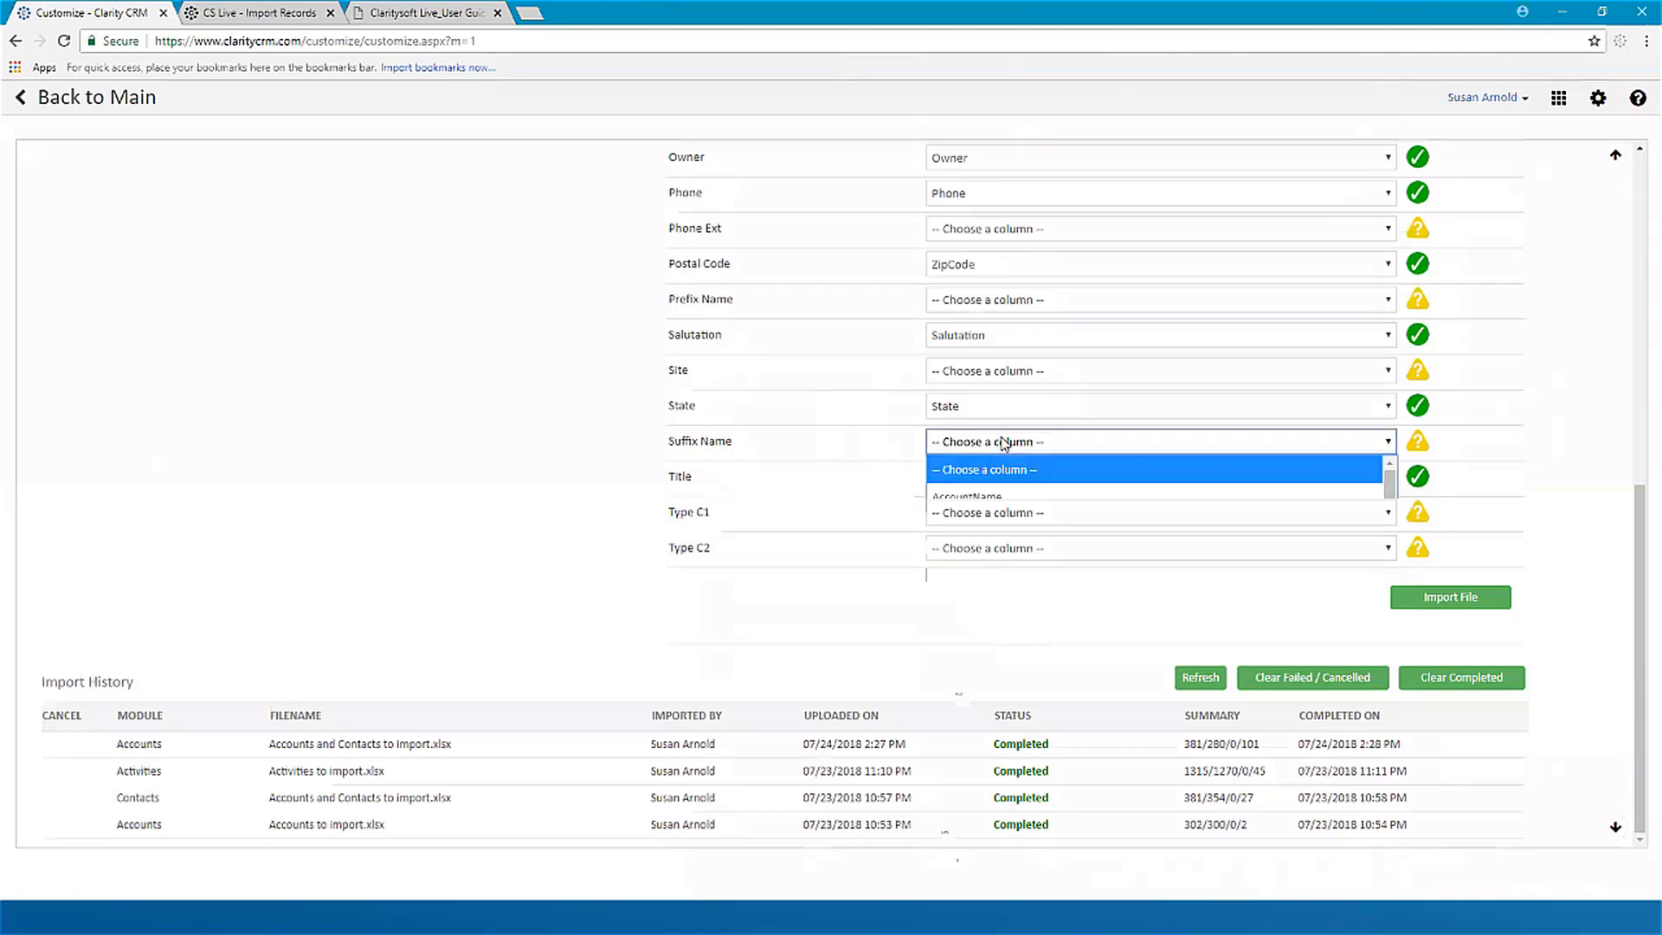
pyautogui.click(1004, 443)
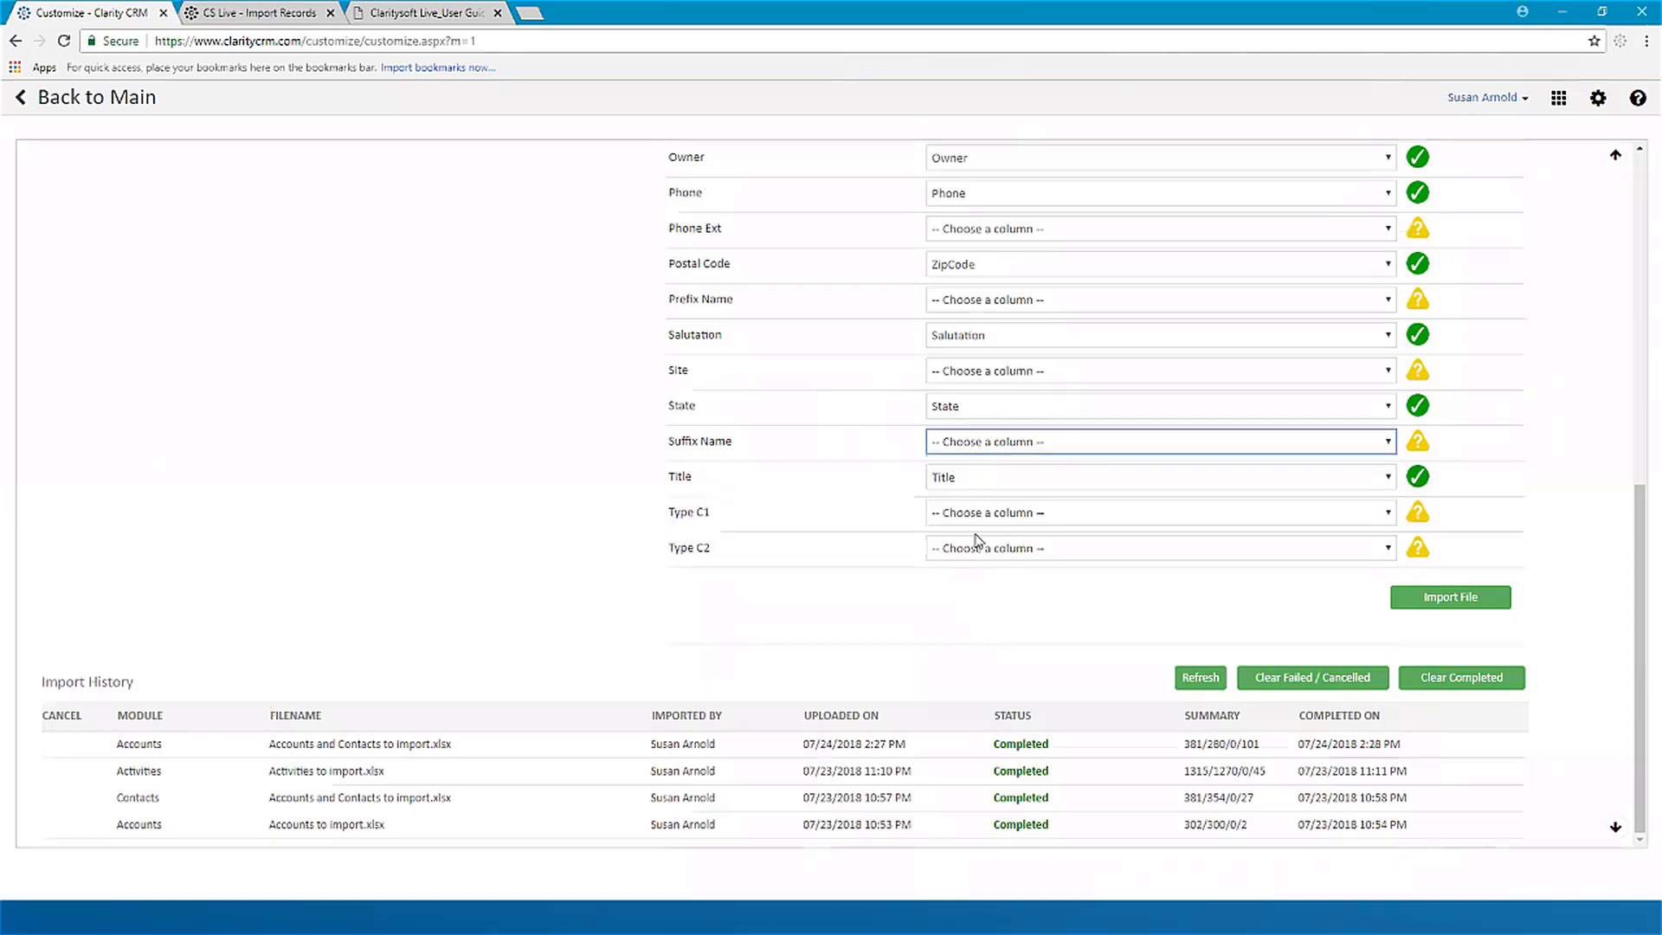
# Step: Review the complete field mapping, submit the contacts file for import and confirm importing the new data
pyautogui.scroll(1, 1333, 386)
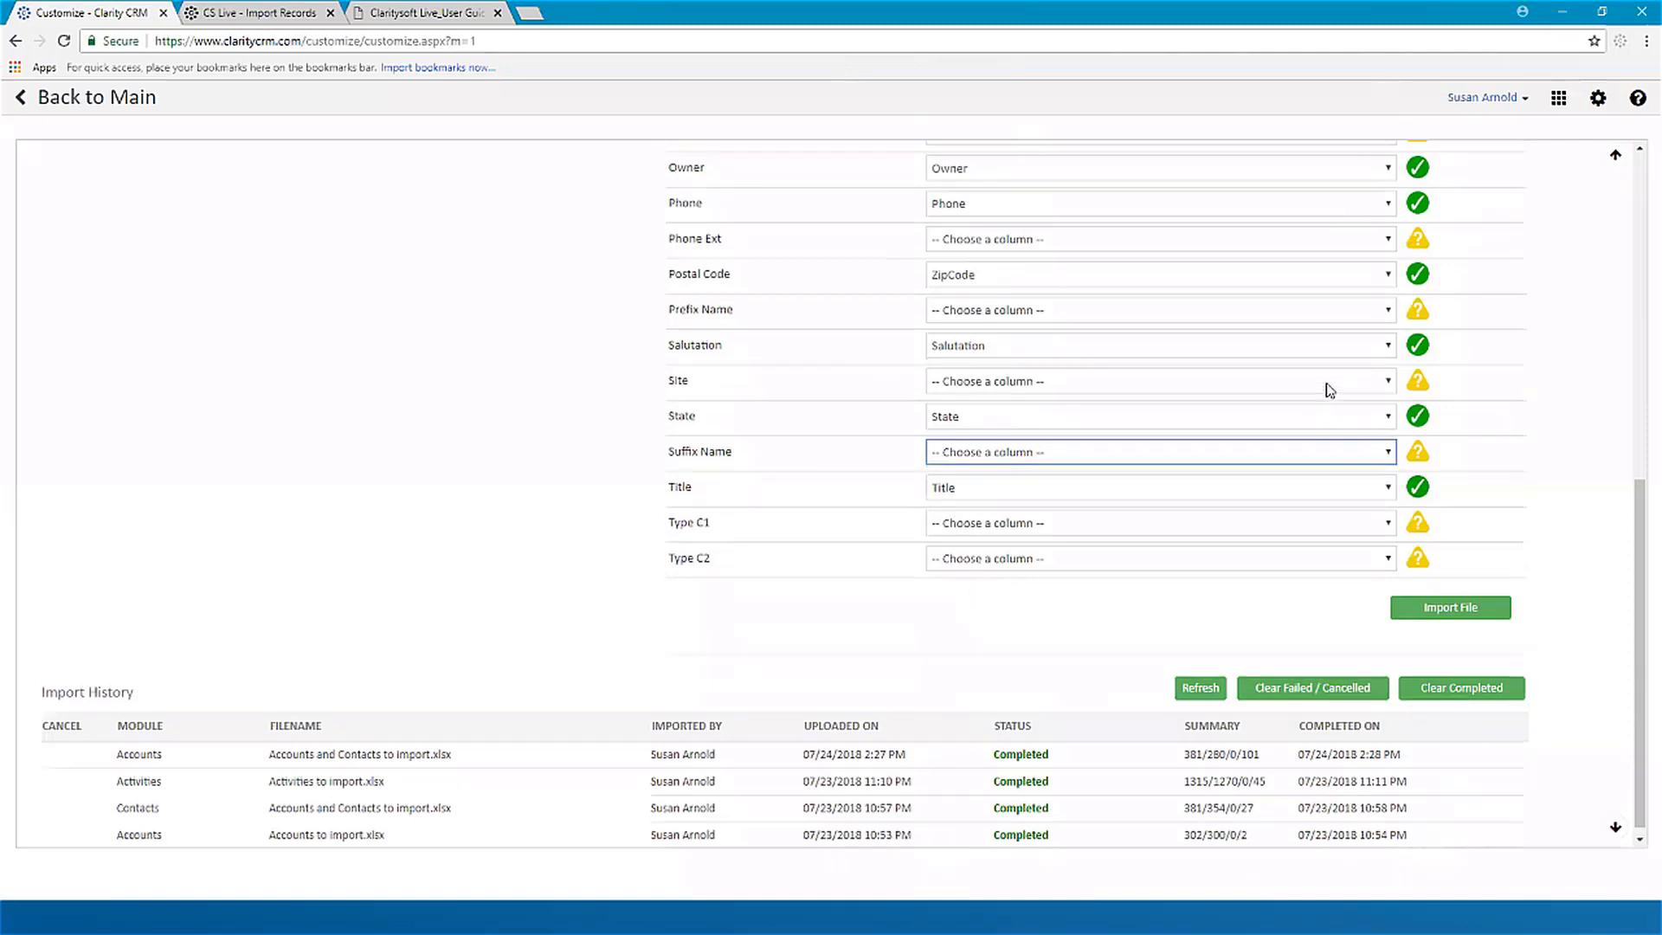
pyautogui.scroll(6, 1333, 387)
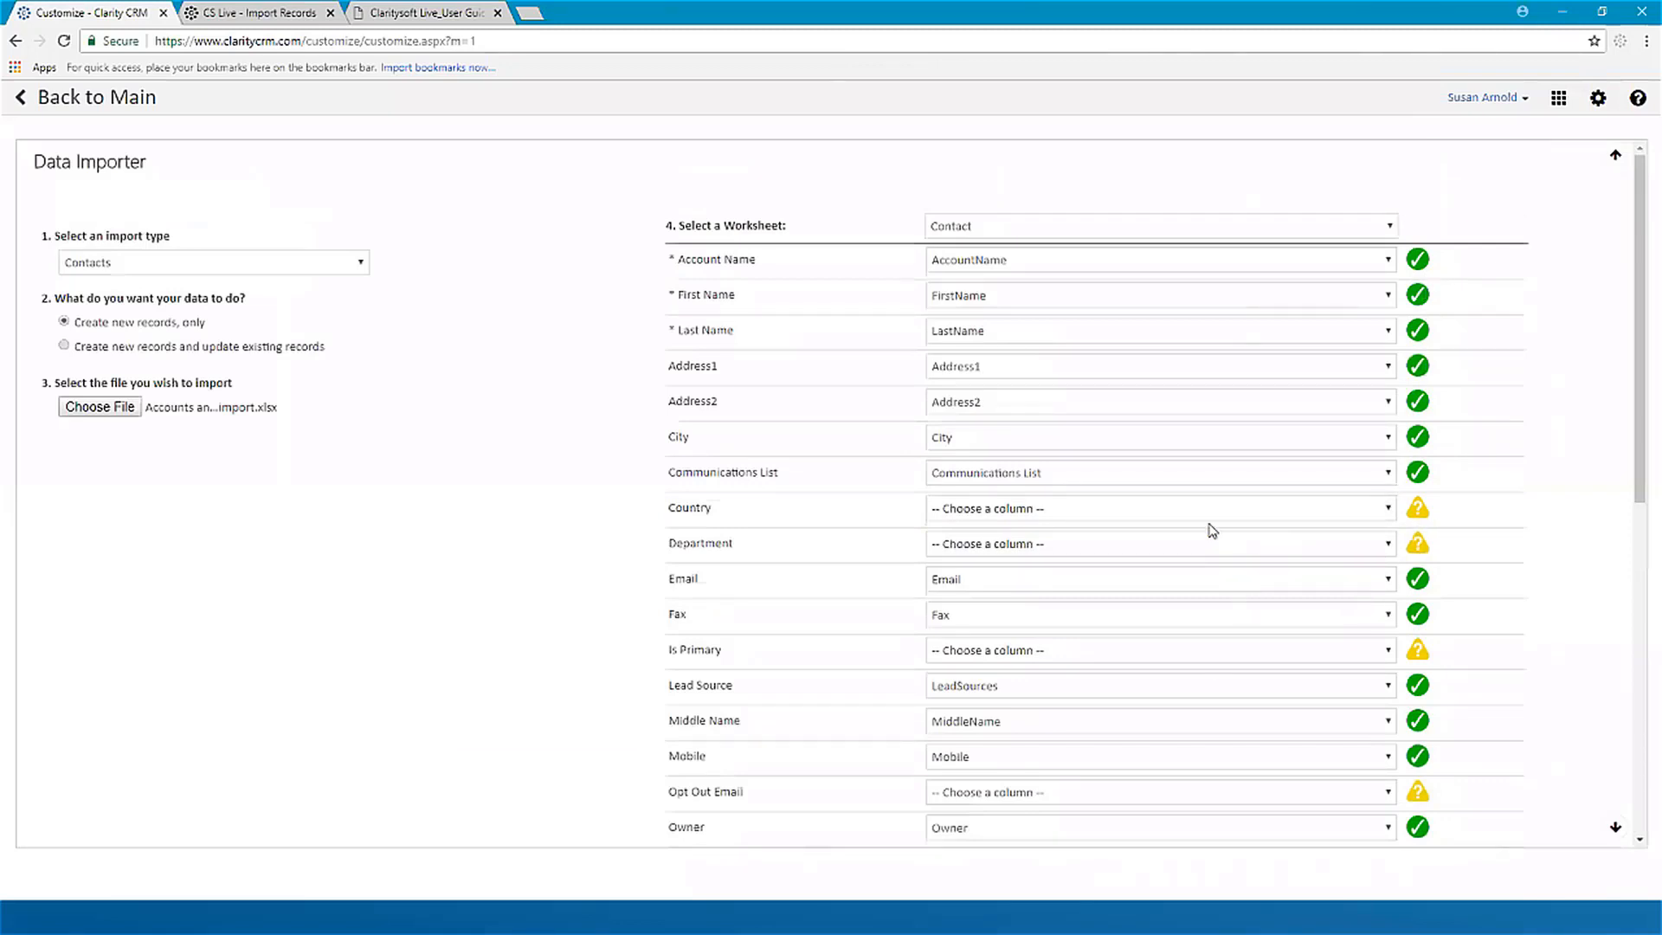
pyautogui.scroll(-2, 1150, 631)
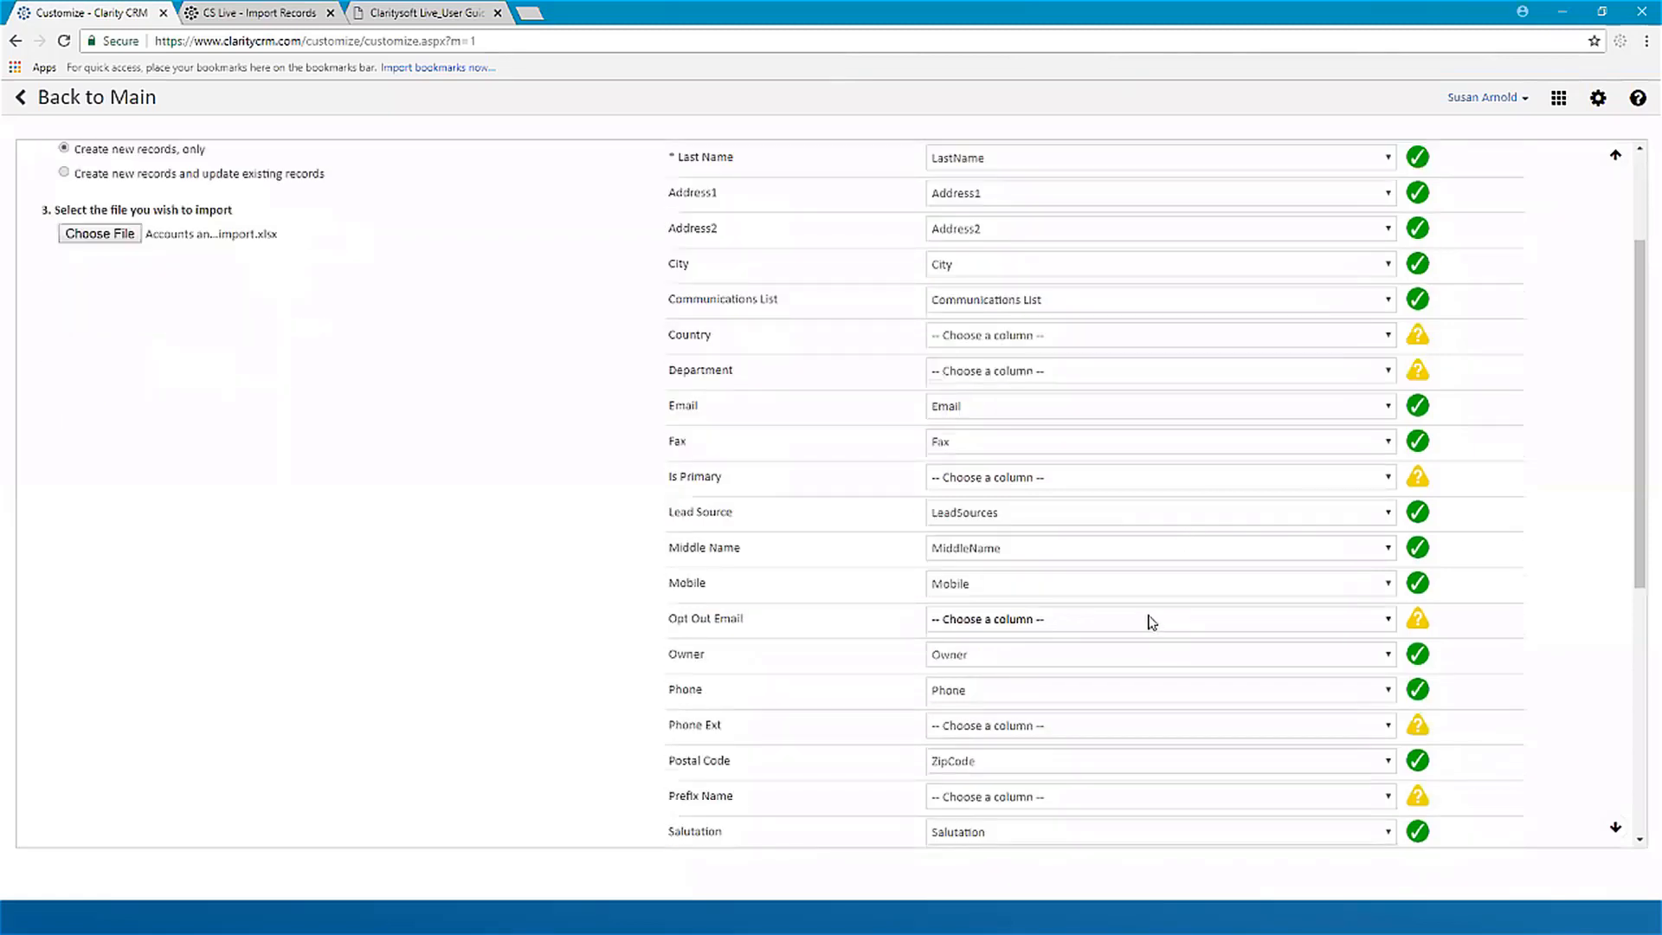
pyautogui.scroll(-5, 1150, 618)
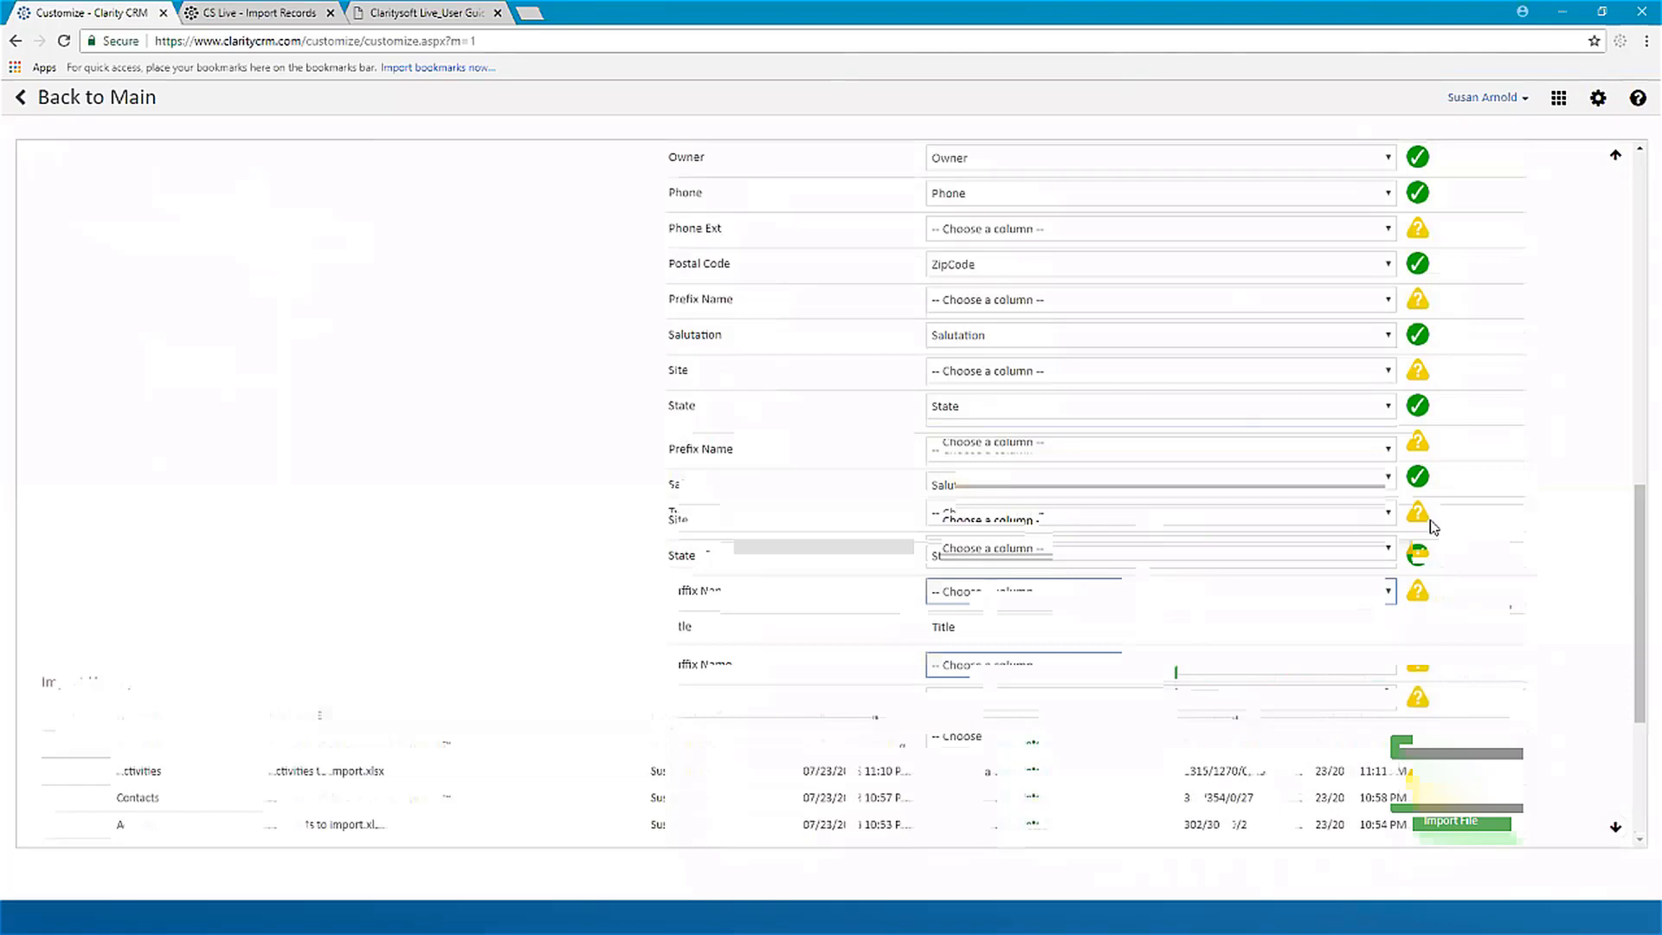
pyautogui.click(1453, 600)
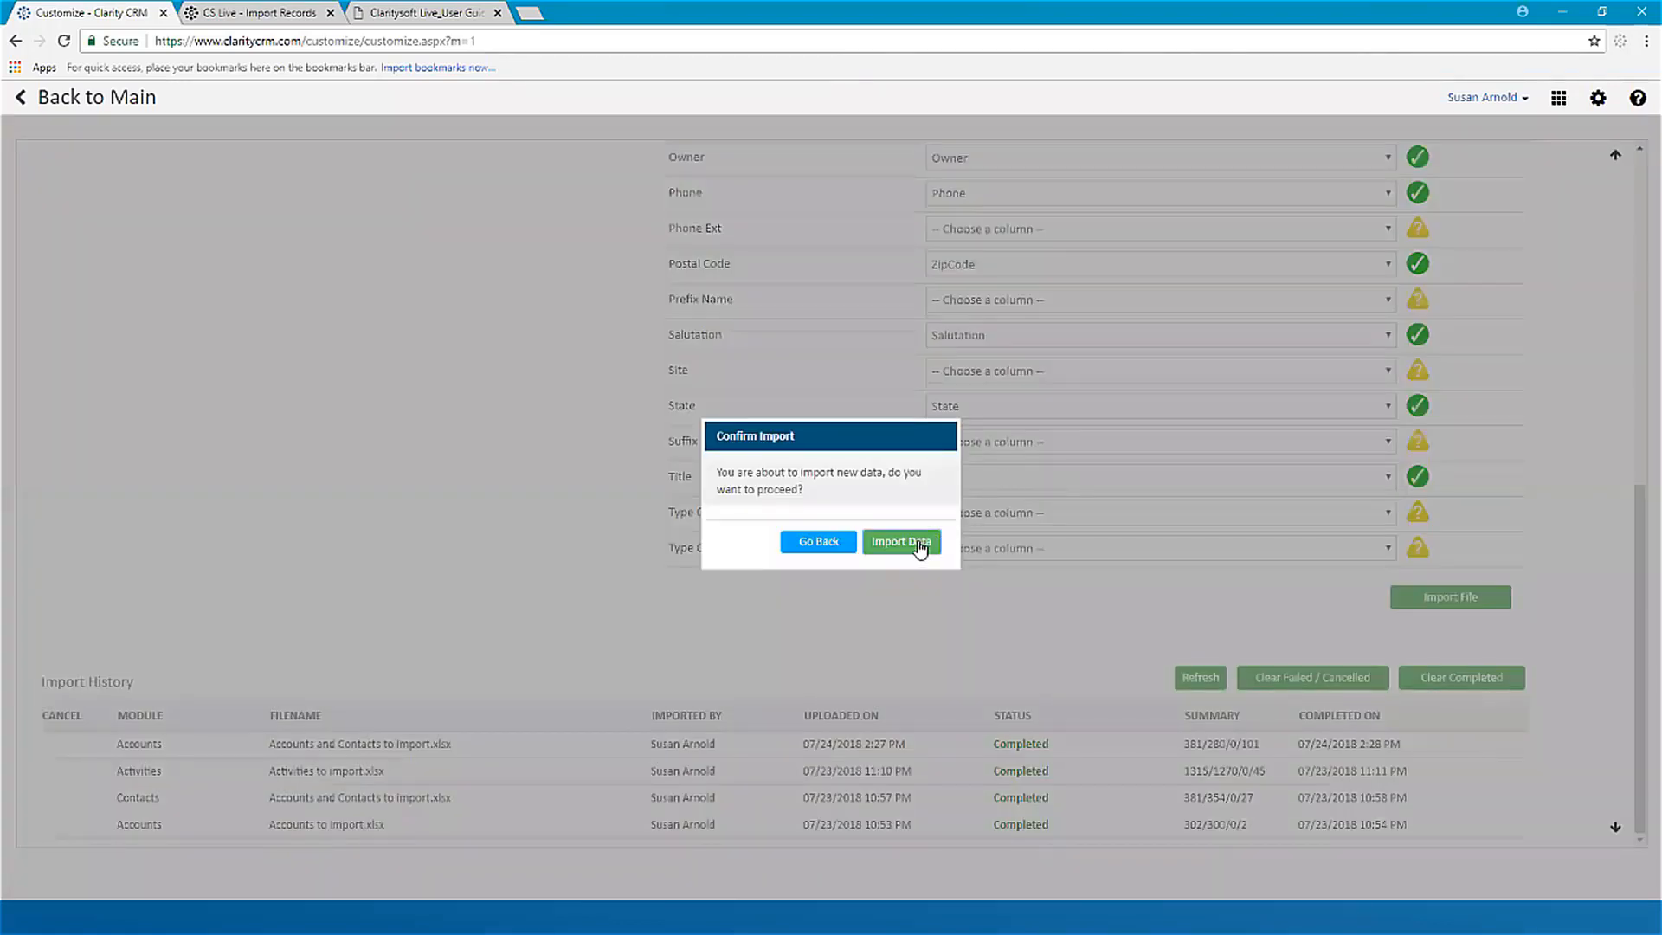
pyautogui.click(921, 545)
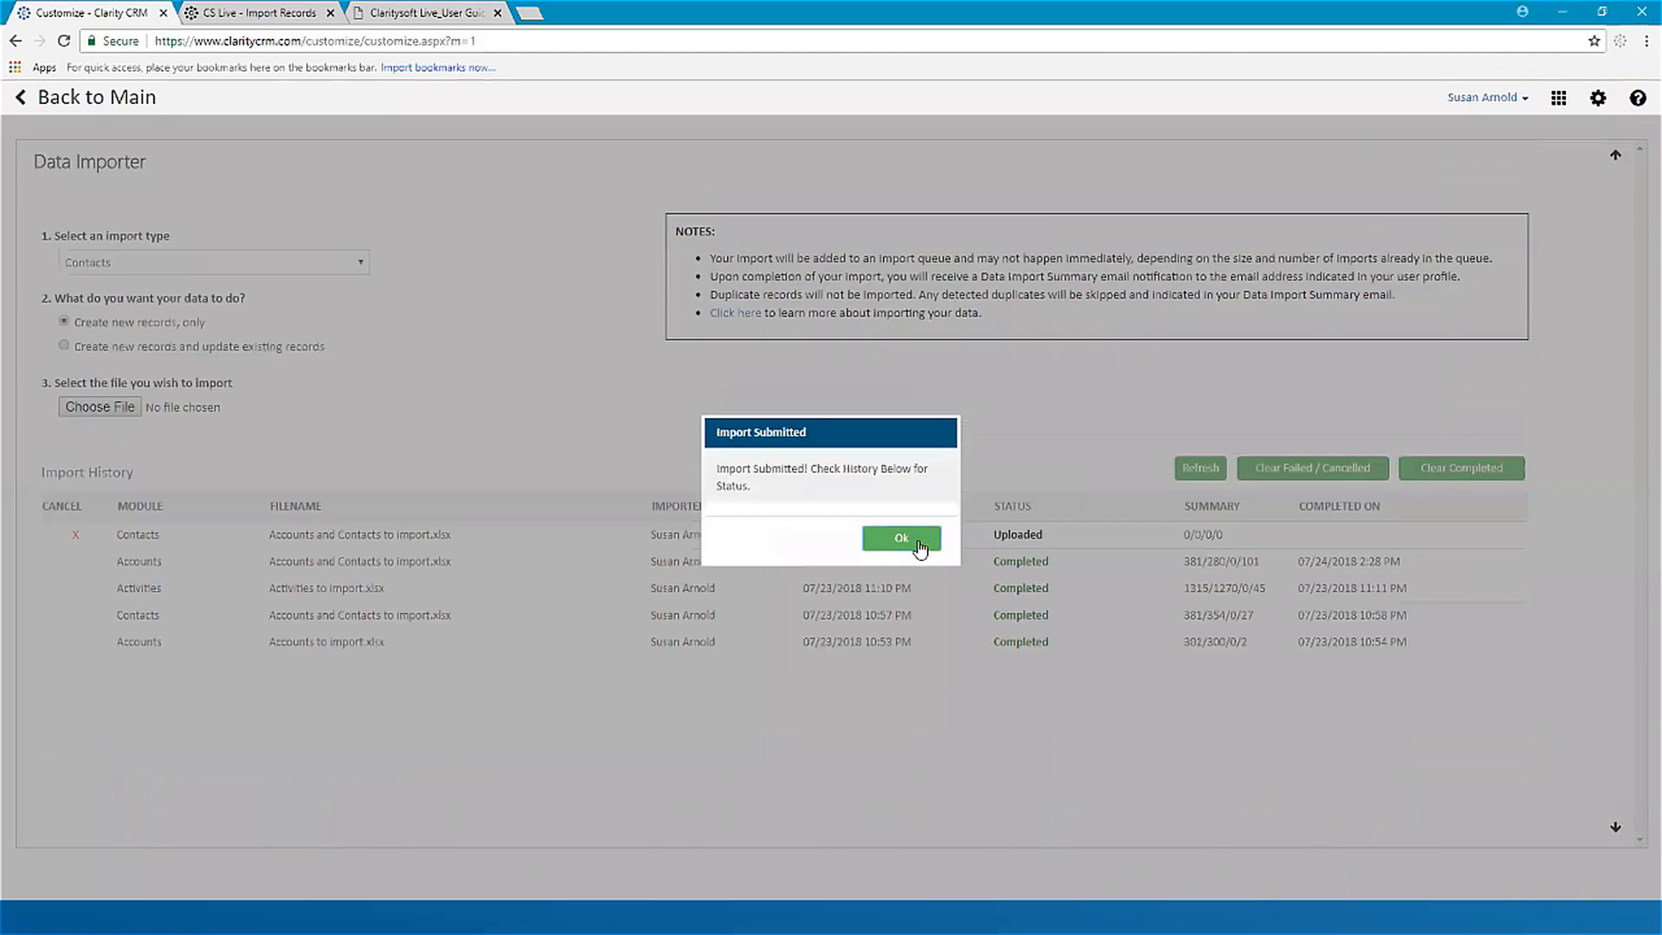
pyautogui.click(920, 545)
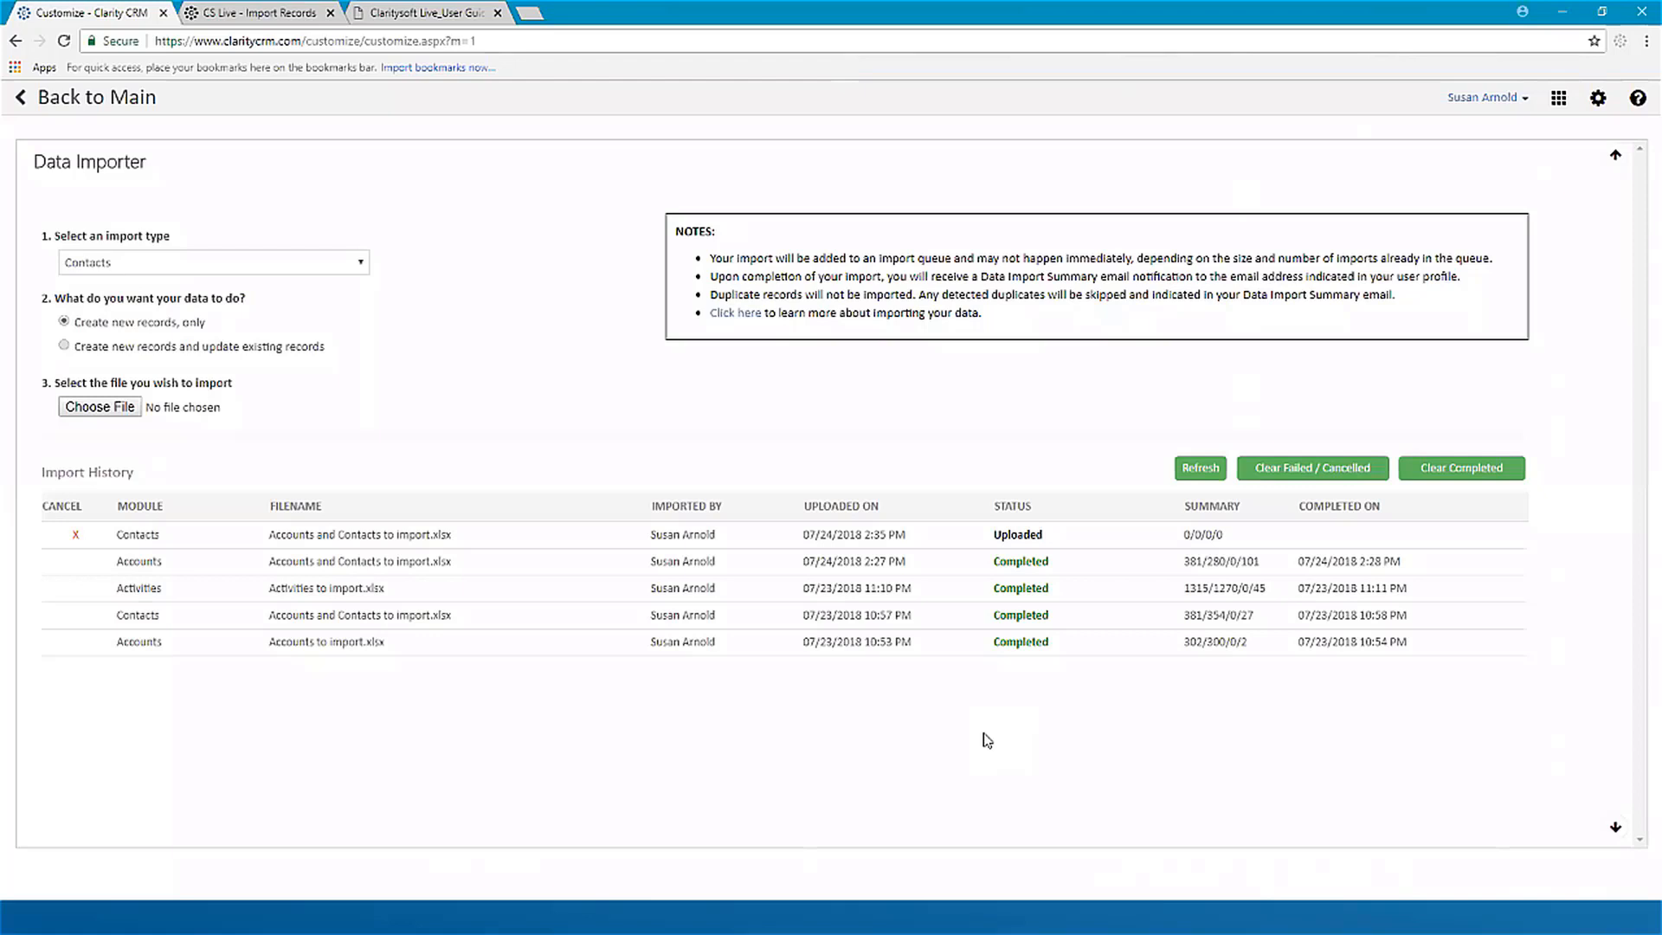
# Step: Refresh the import history until the contacts import completes and review its emailed Claritysoft Import Report in Outlook
pyautogui.click(1202, 470)
pyautogui.click(1204, 471)
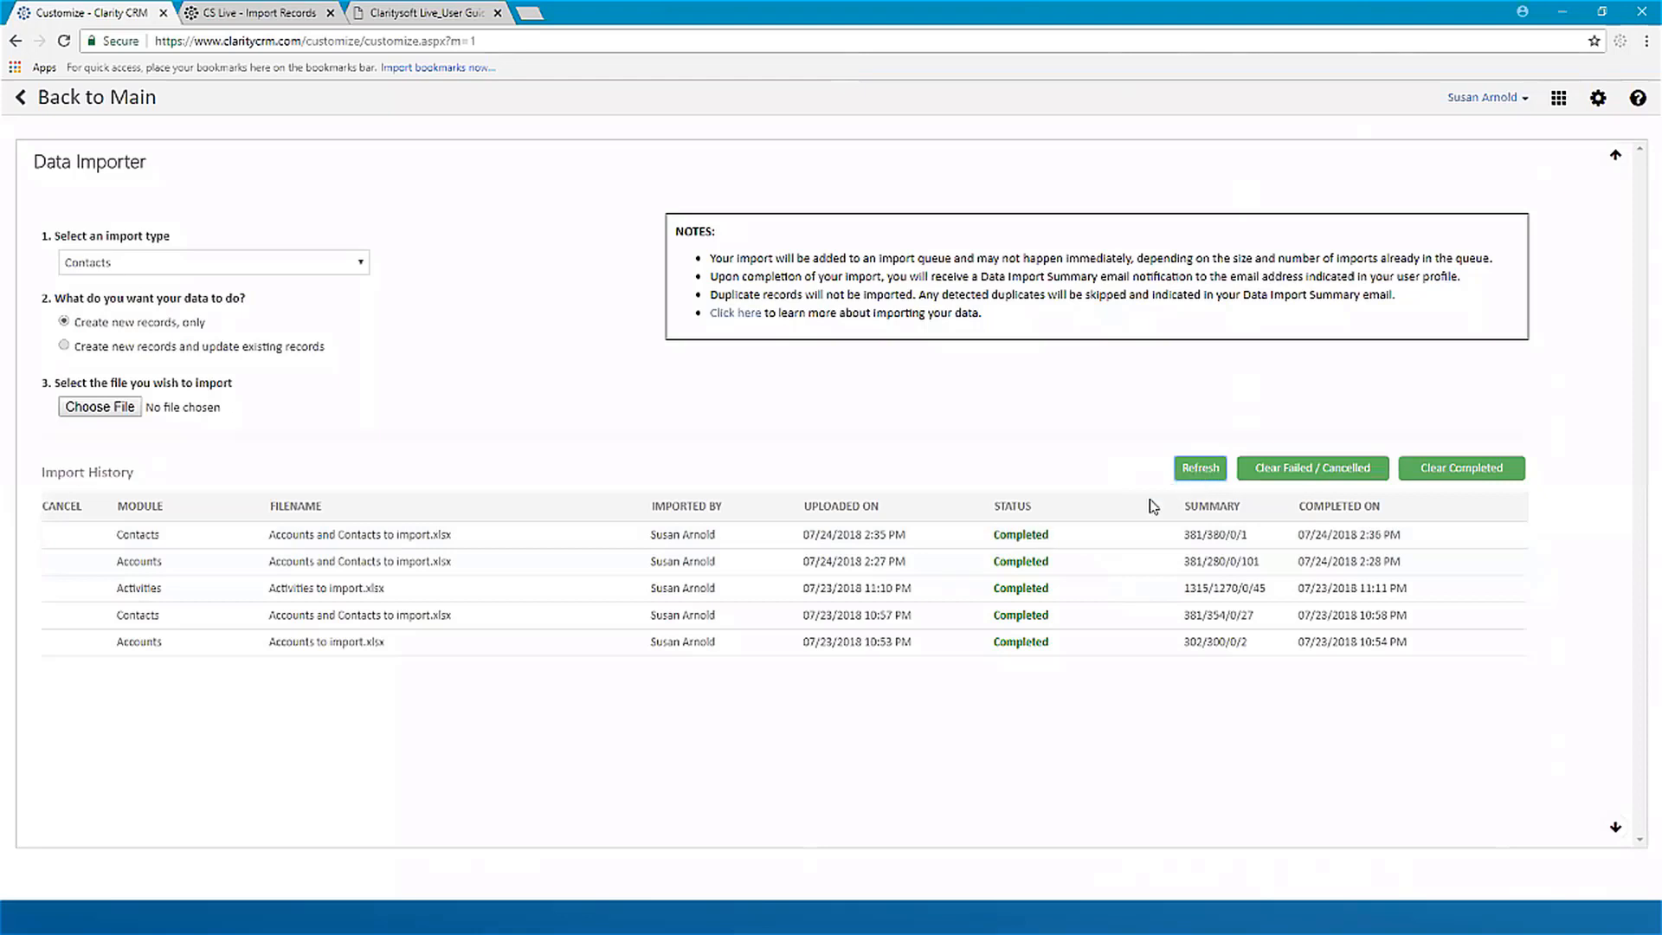
pyautogui.moveTo(1201, 551)
pyautogui.hotkey('alt', 'Tab')
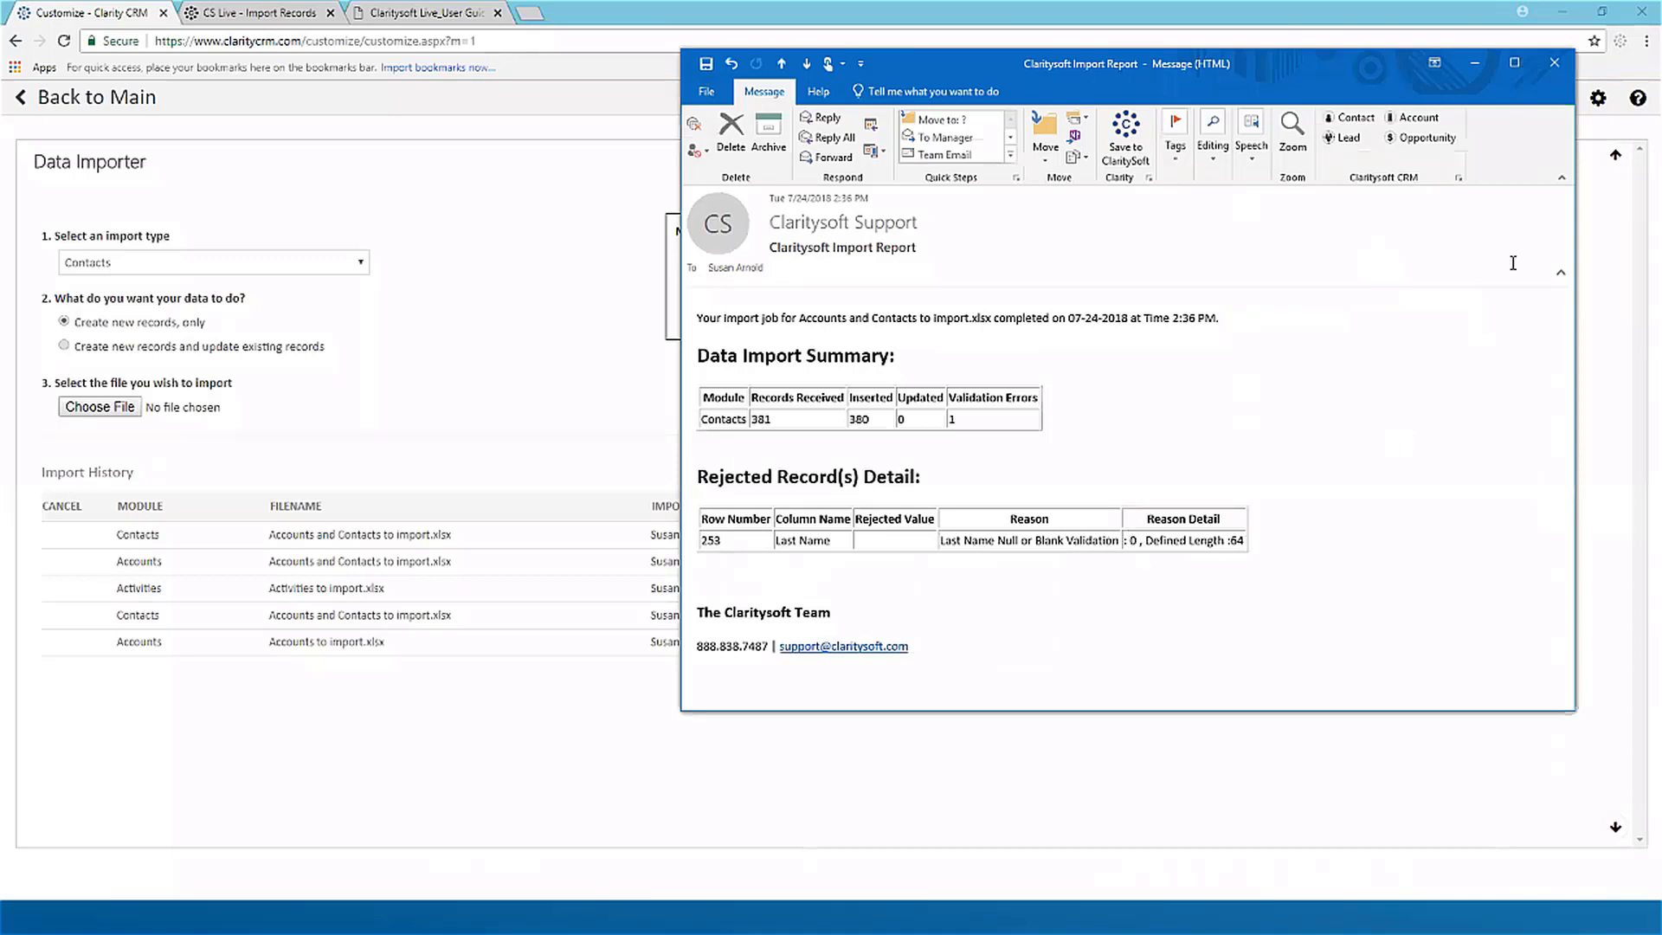
pyautogui.click(1474, 62)
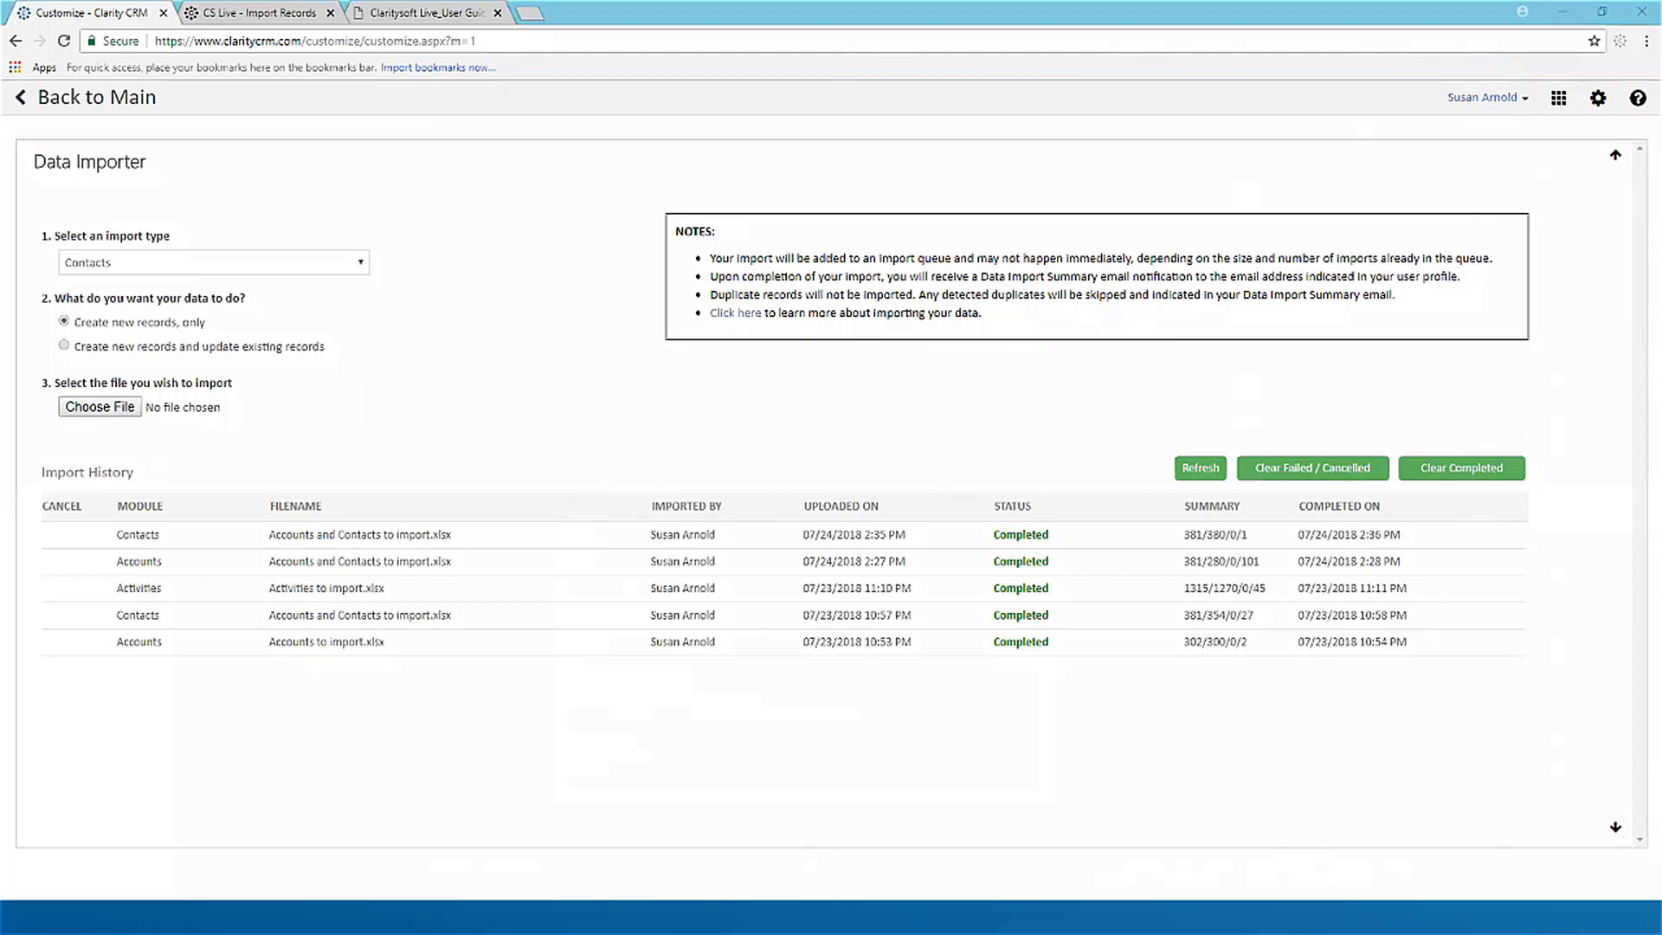
# Step: Switch to the Accounts and Contacts to import.xlsx workbook in Excel and enter the placeholder Nolast in row 253's empty LastName cell
pyautogui.click(232, 916)
pyautogui.scroll(-4, 178, 667)
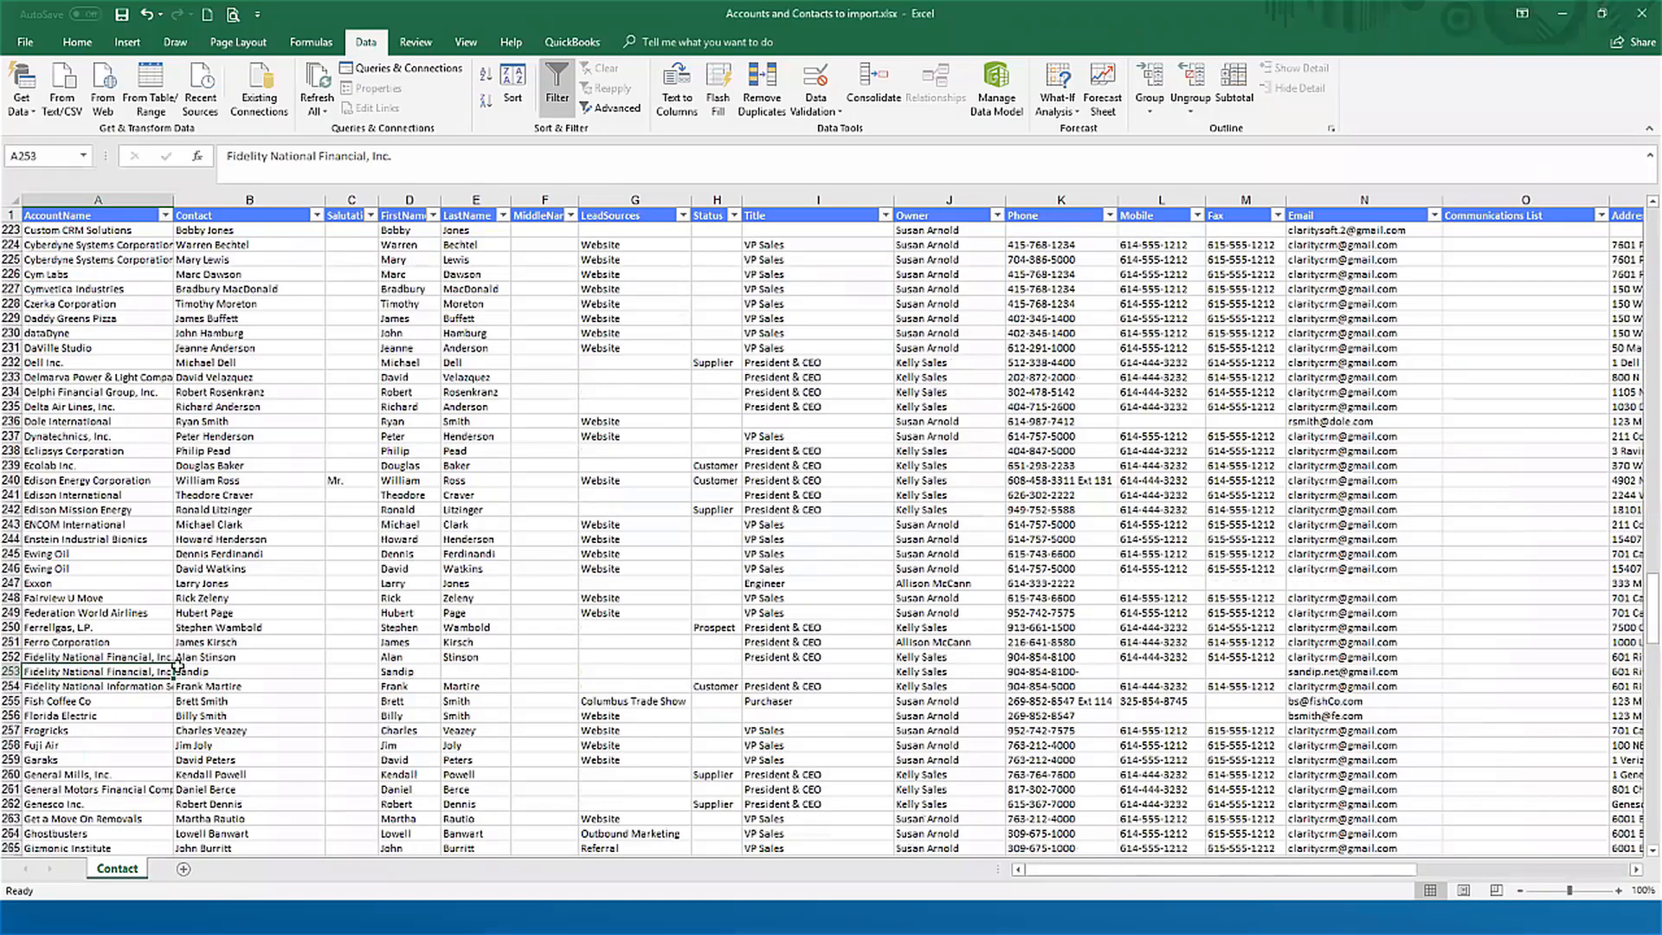
pyautogui.scroll(-1, 178, 669)
pyautogui.click(247, 625)
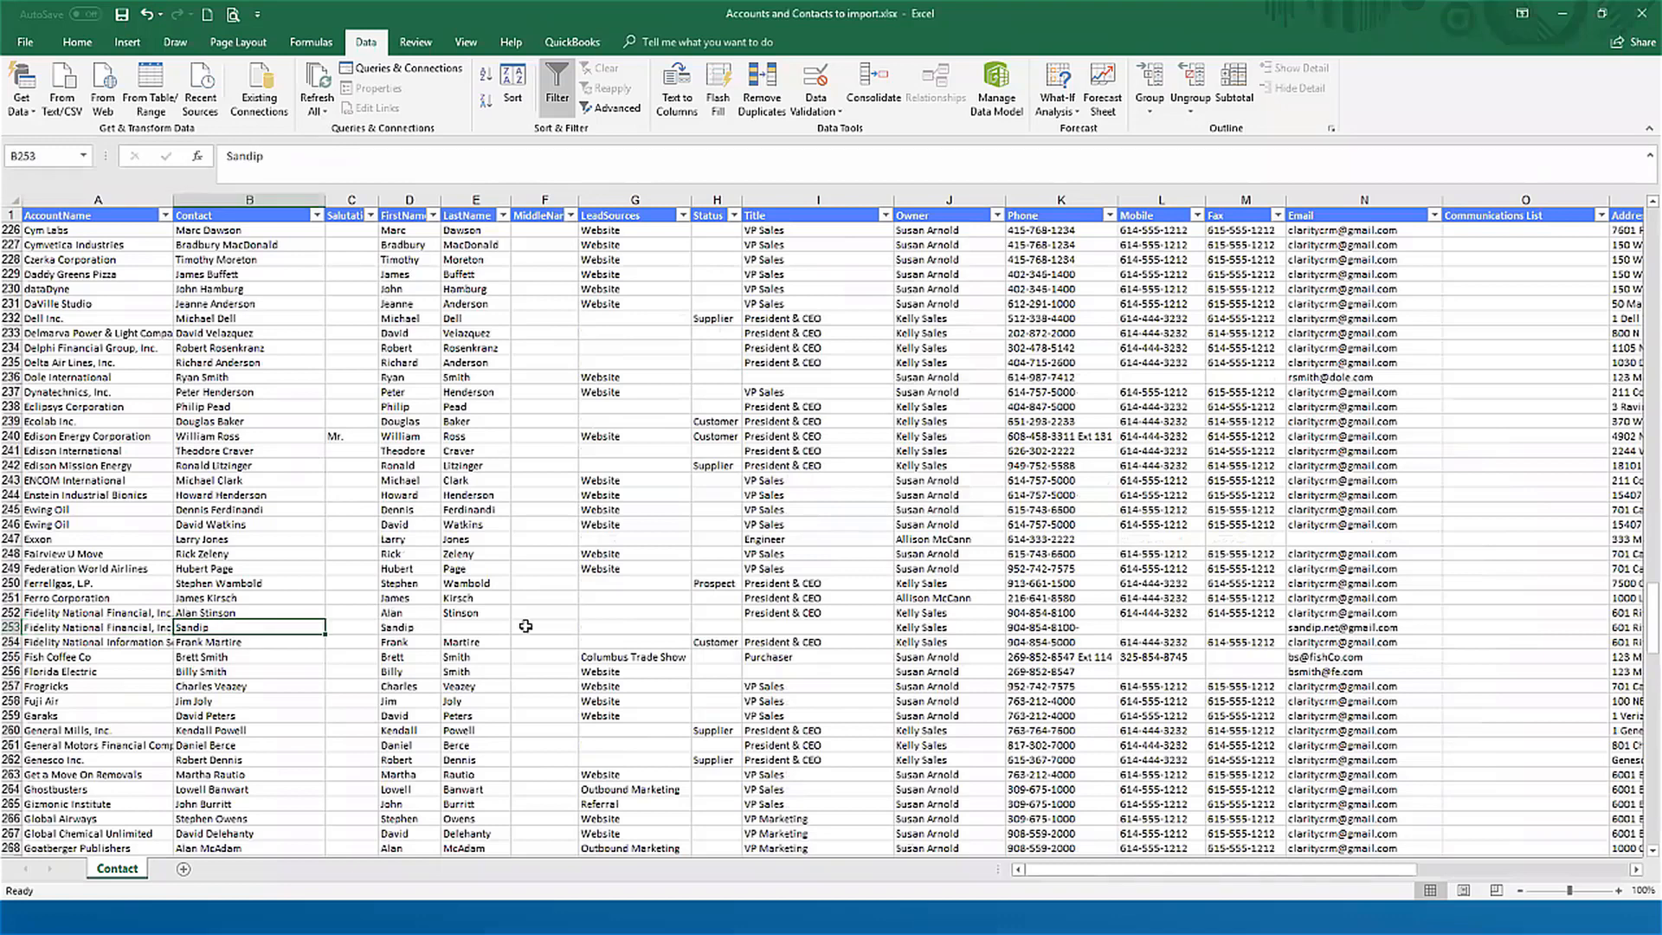
pyautogui.press('Right')
pyautogui.press('Right')
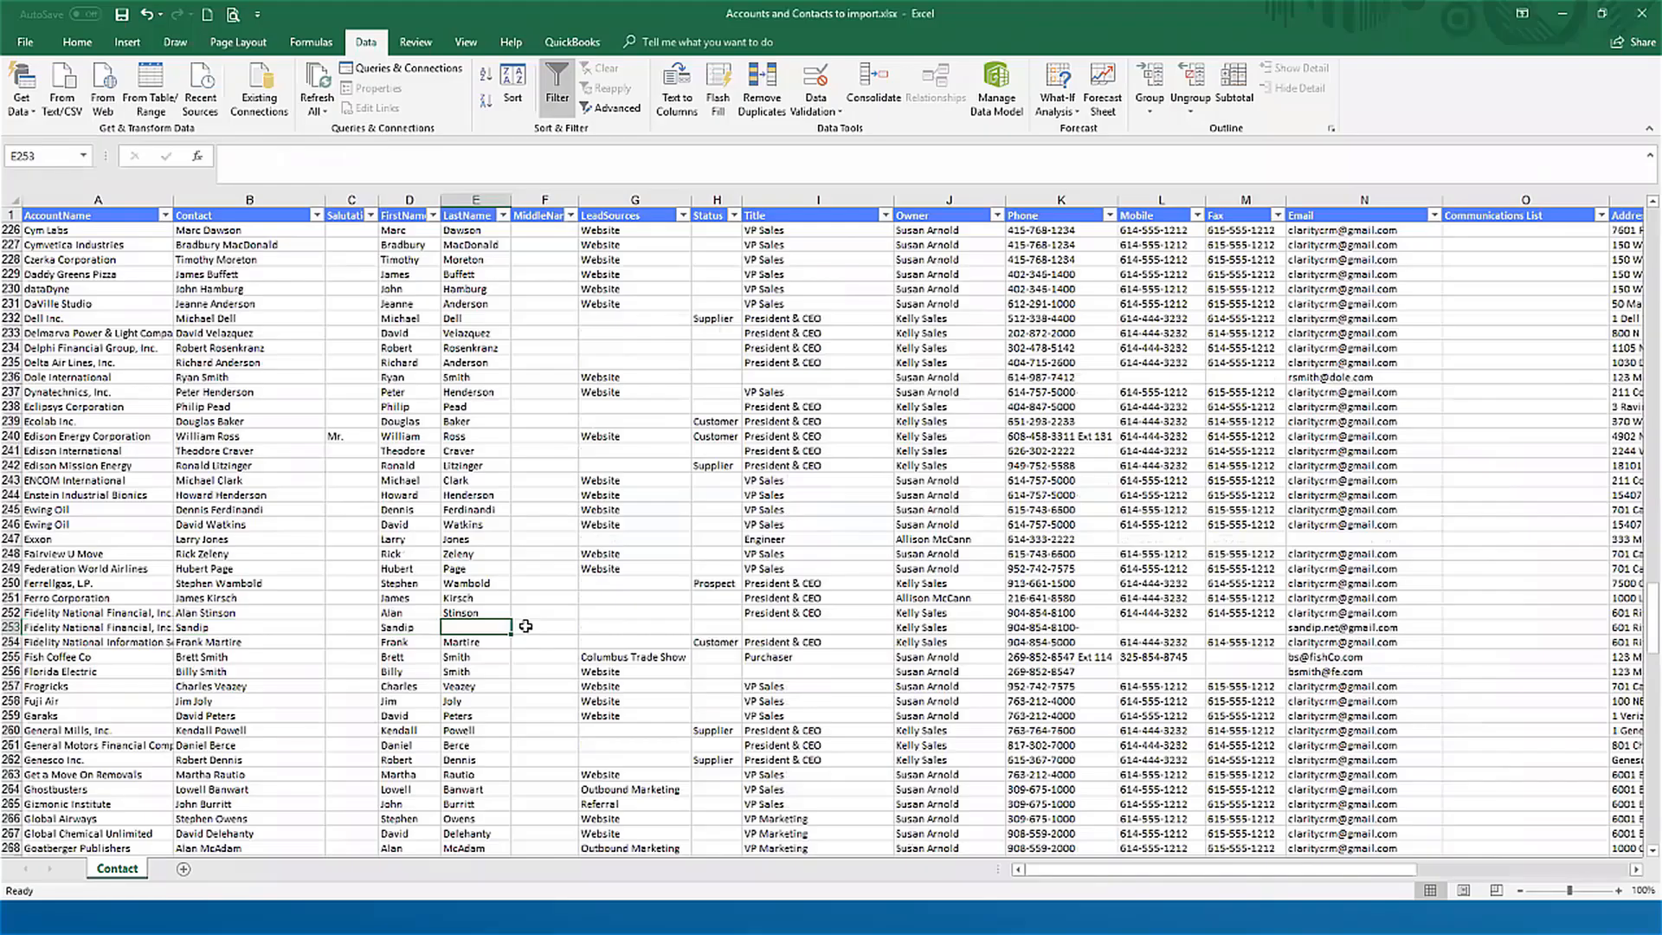
pyautogui.press('Left')
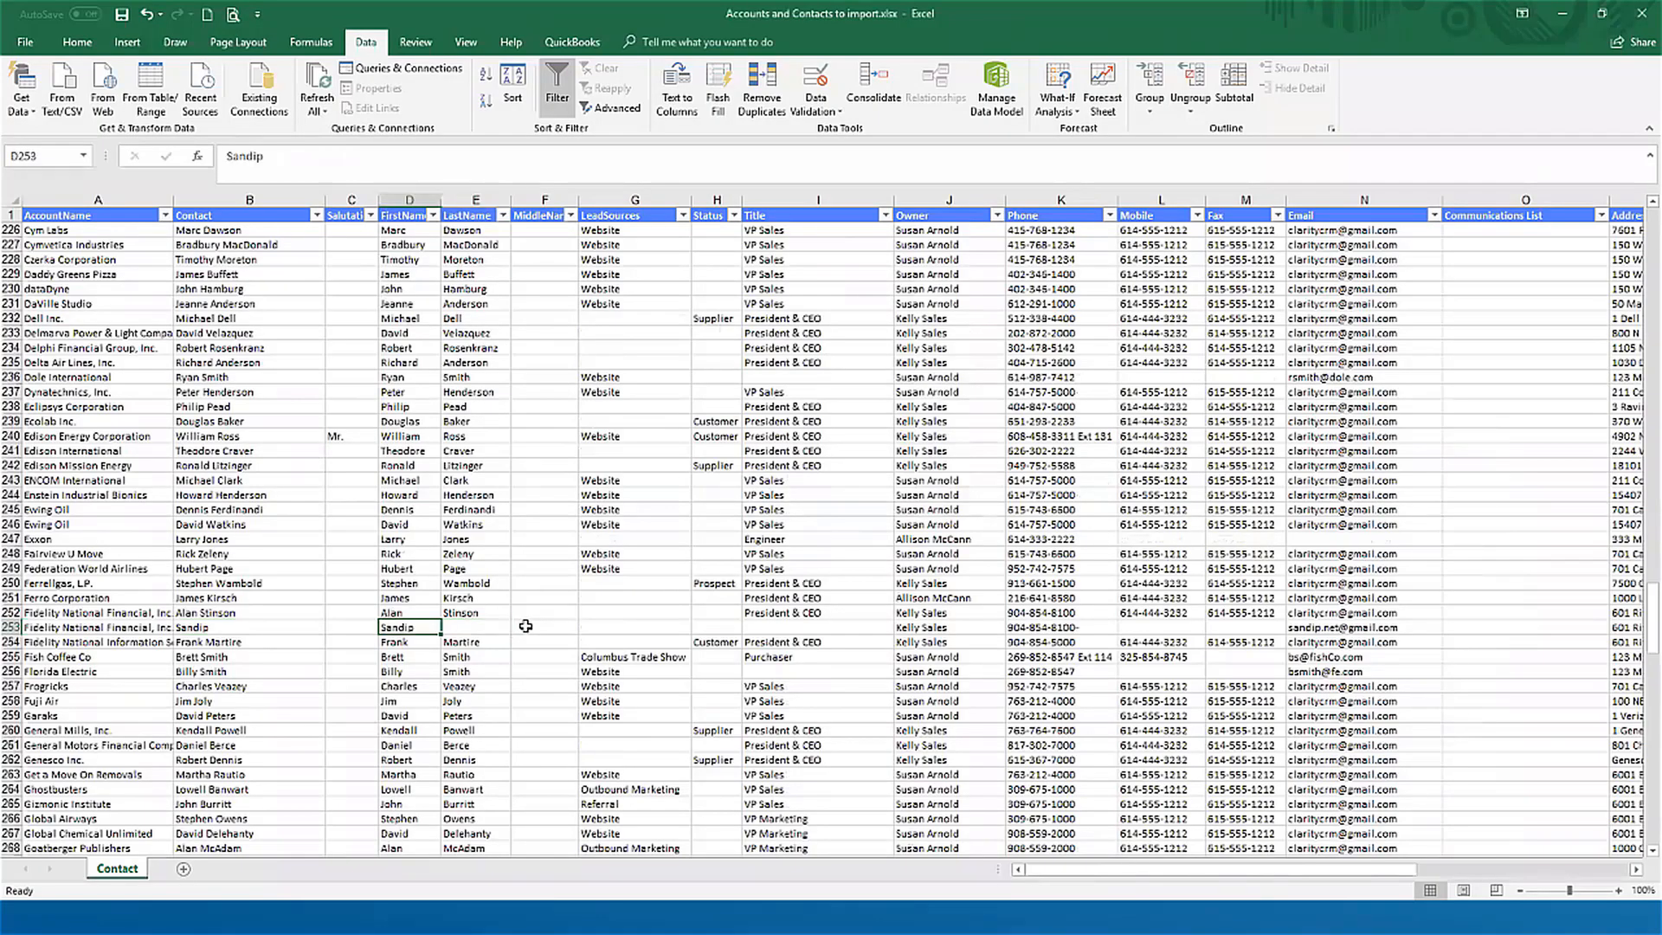
pyautogui.press('Right')
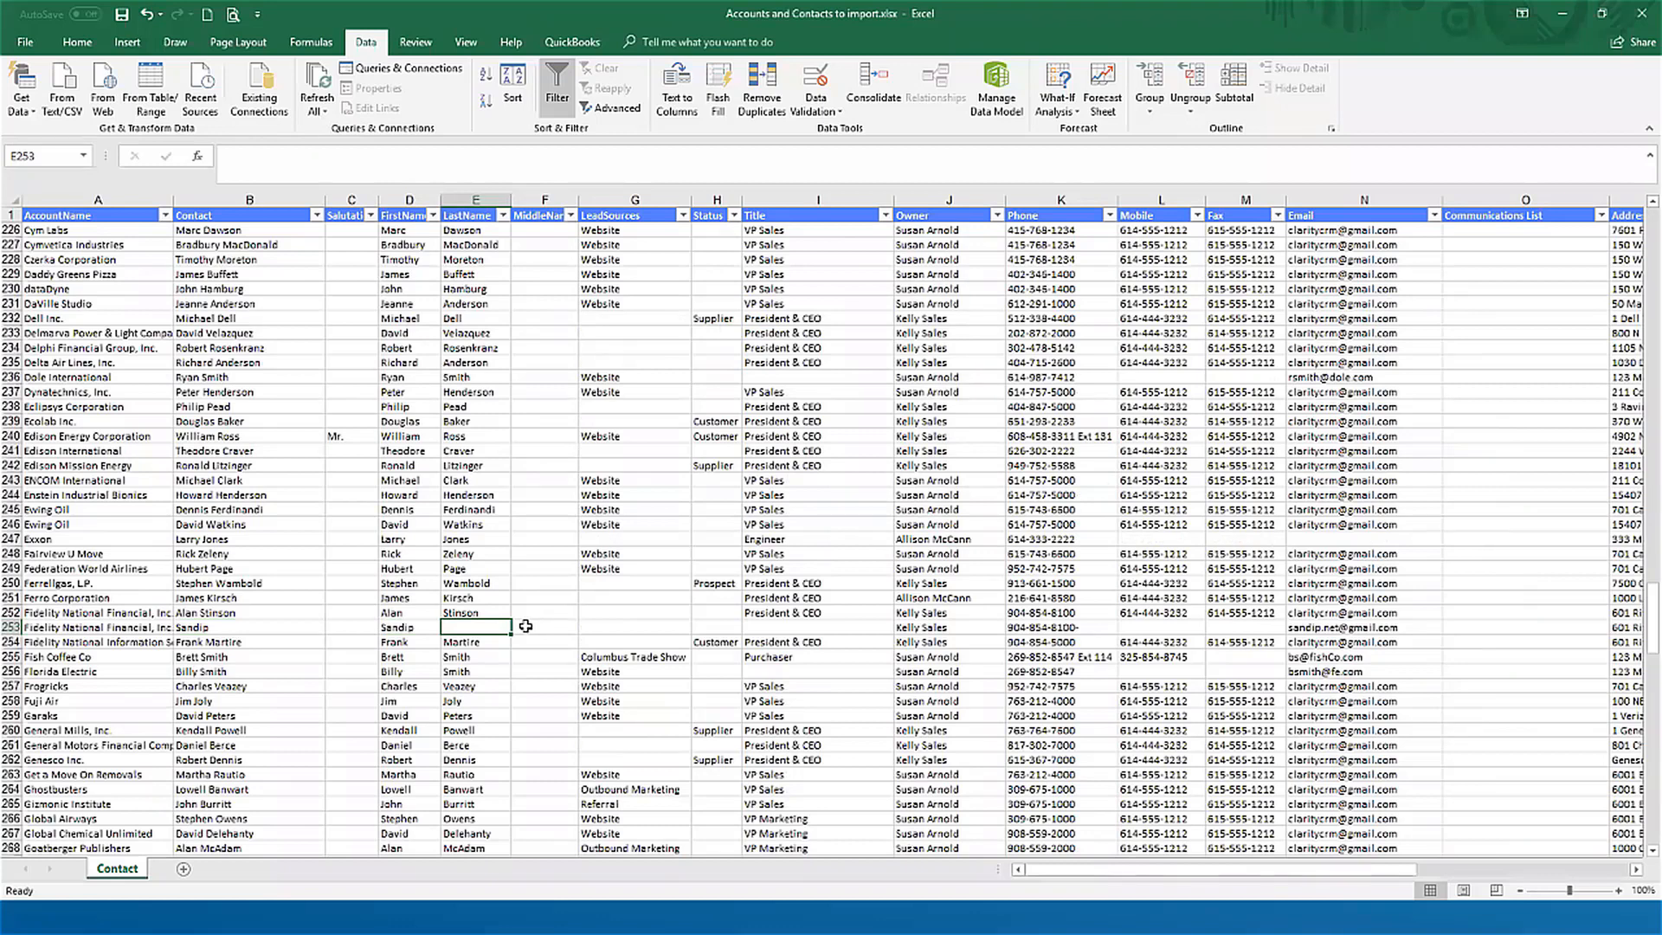
pyautogui.write('Nolast')
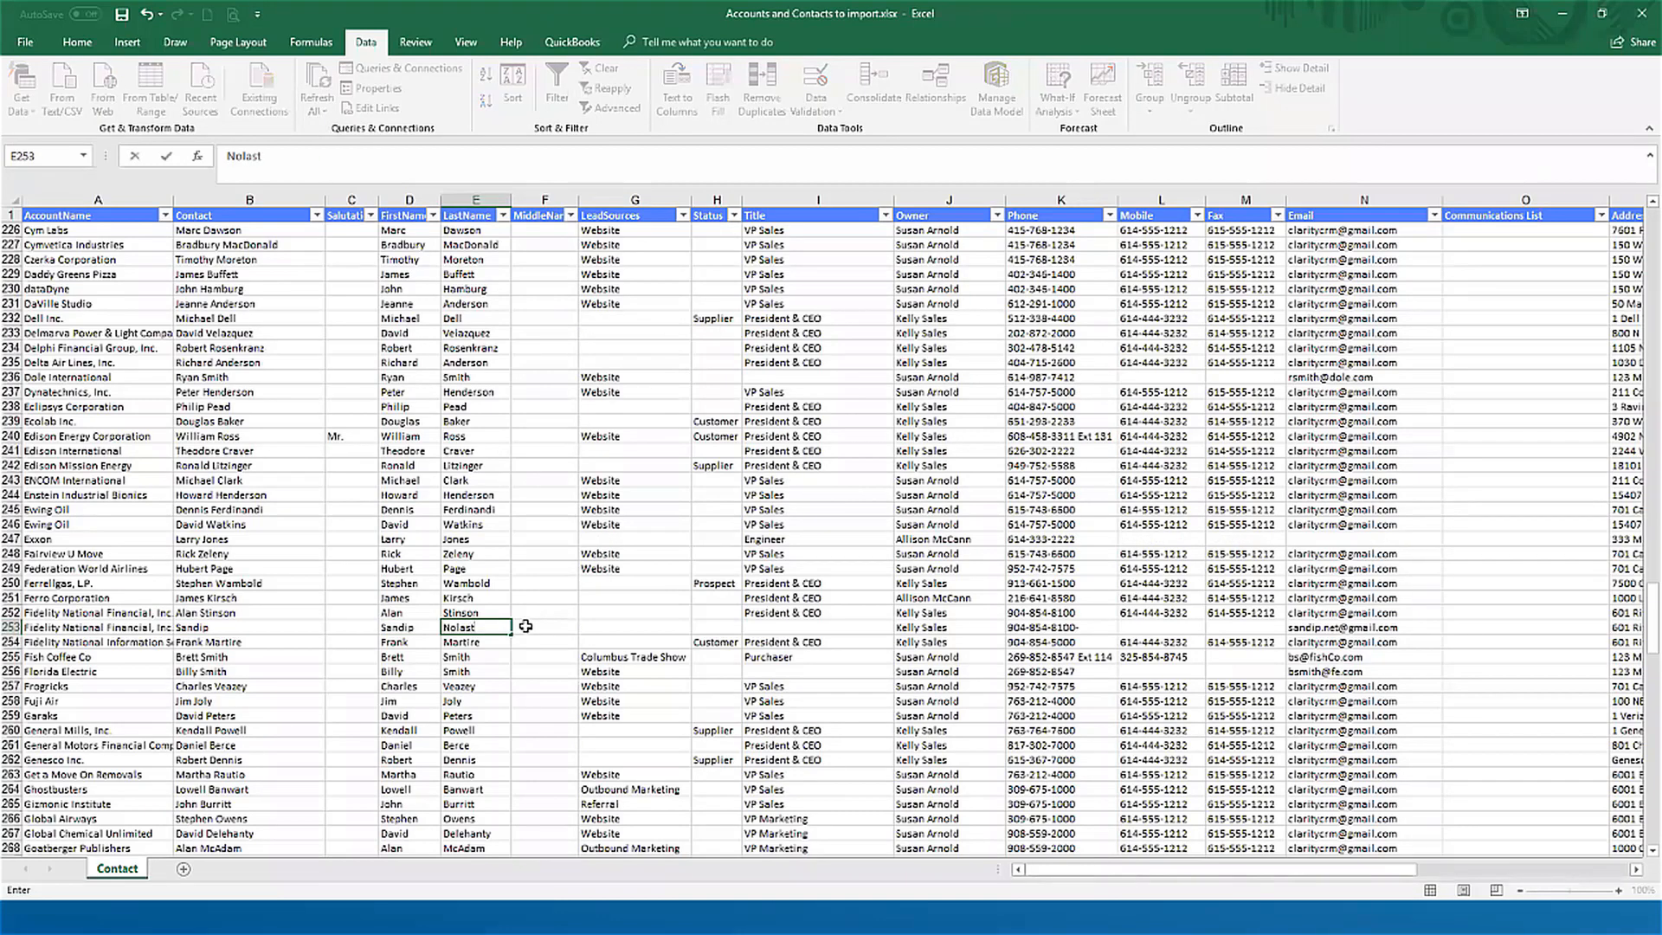
pyautogui.hotkey('ctrl', 'Return')
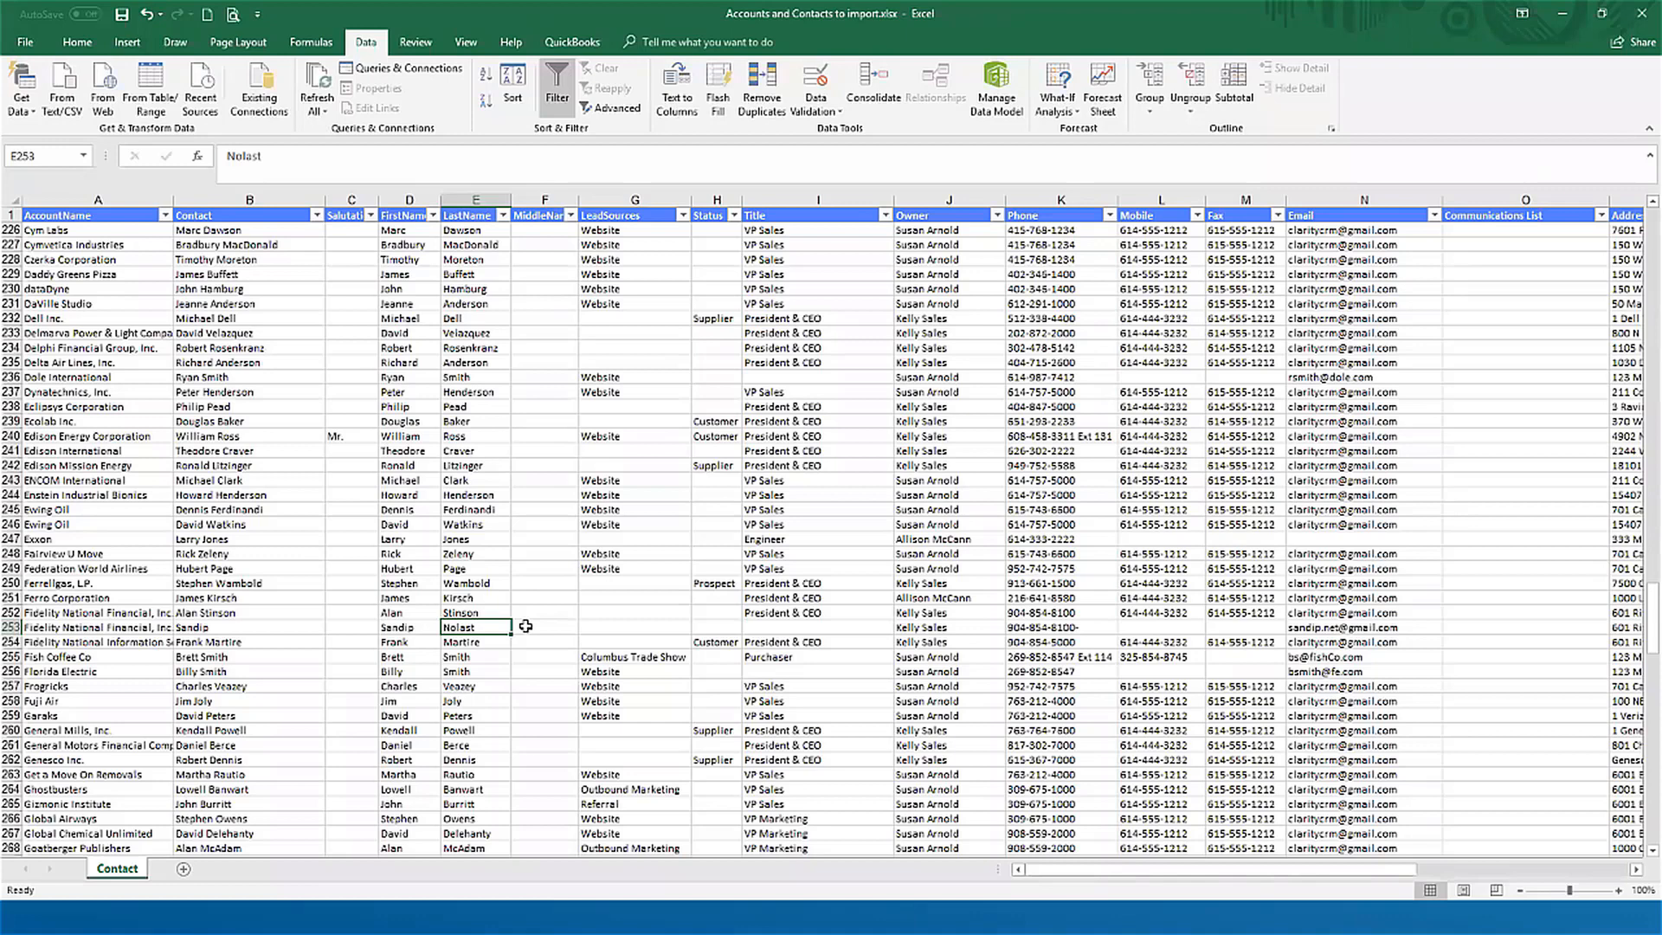
# Step: Examine the name, phone and email fields of the contact in row 253
pyautogui.press('Left')
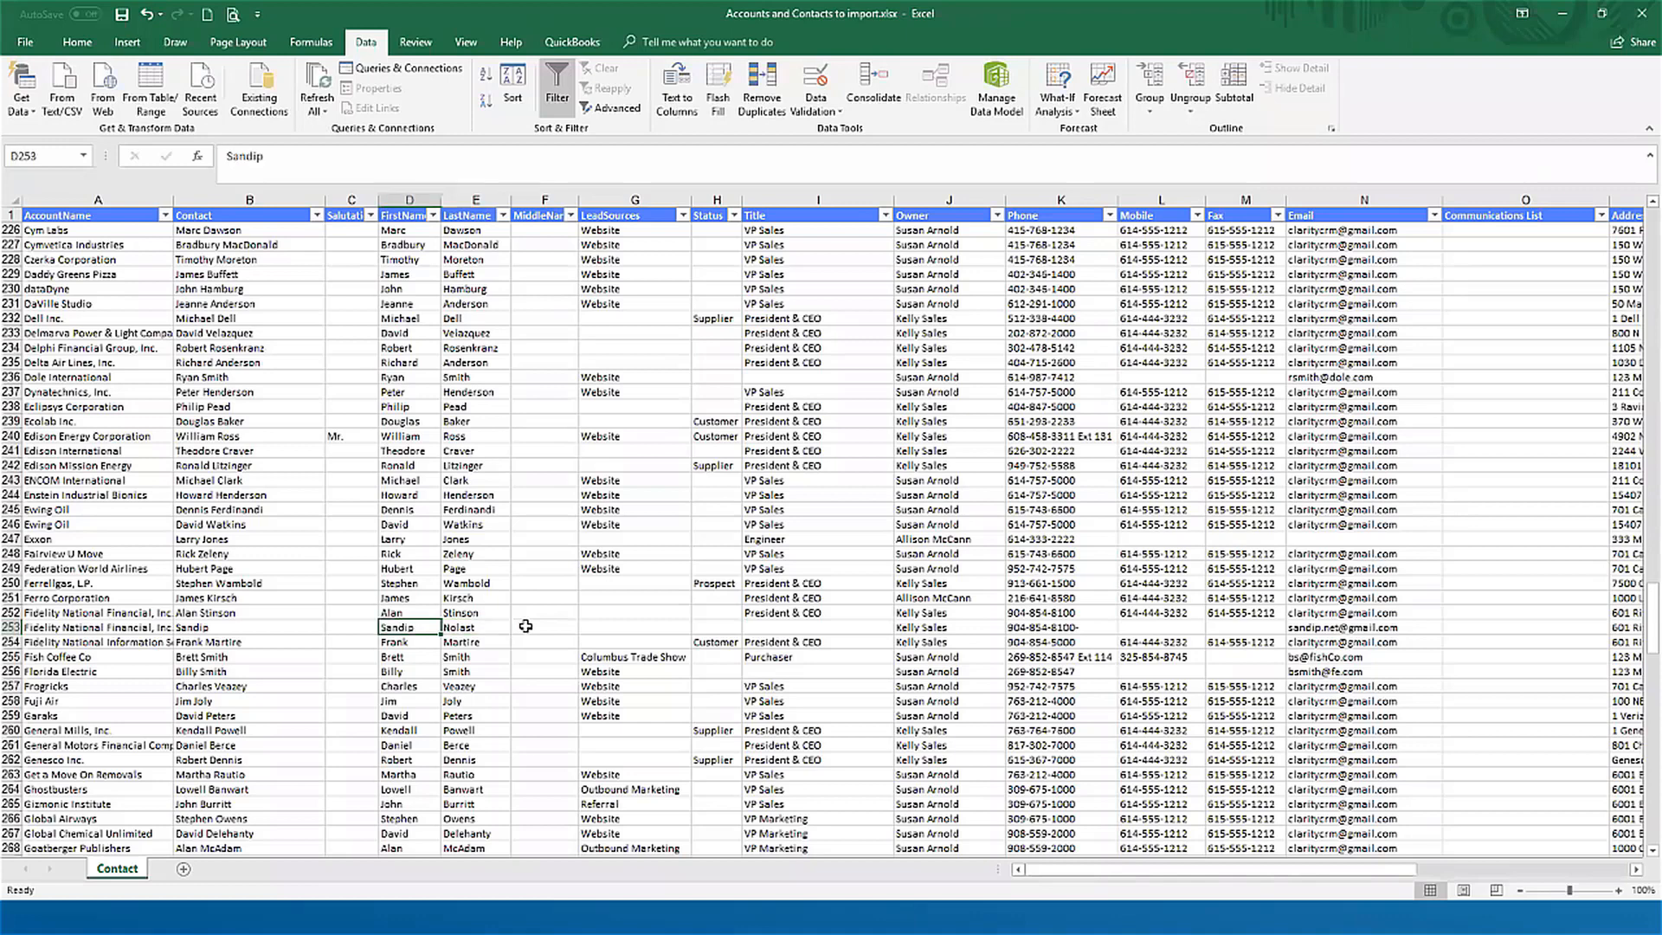
pyautogui.press('Left')
pyautogui.press('Right')
pyautogui.press('Right')
pyautogui.press('Right')
pyautogui.press('Right')
pyautogui.press('Right')
pyautogui.press('Right')
pyautogui.press('Right')
pyautogui.press('Right')
pyautogui.press('Right')
pyautogui.press('Right')
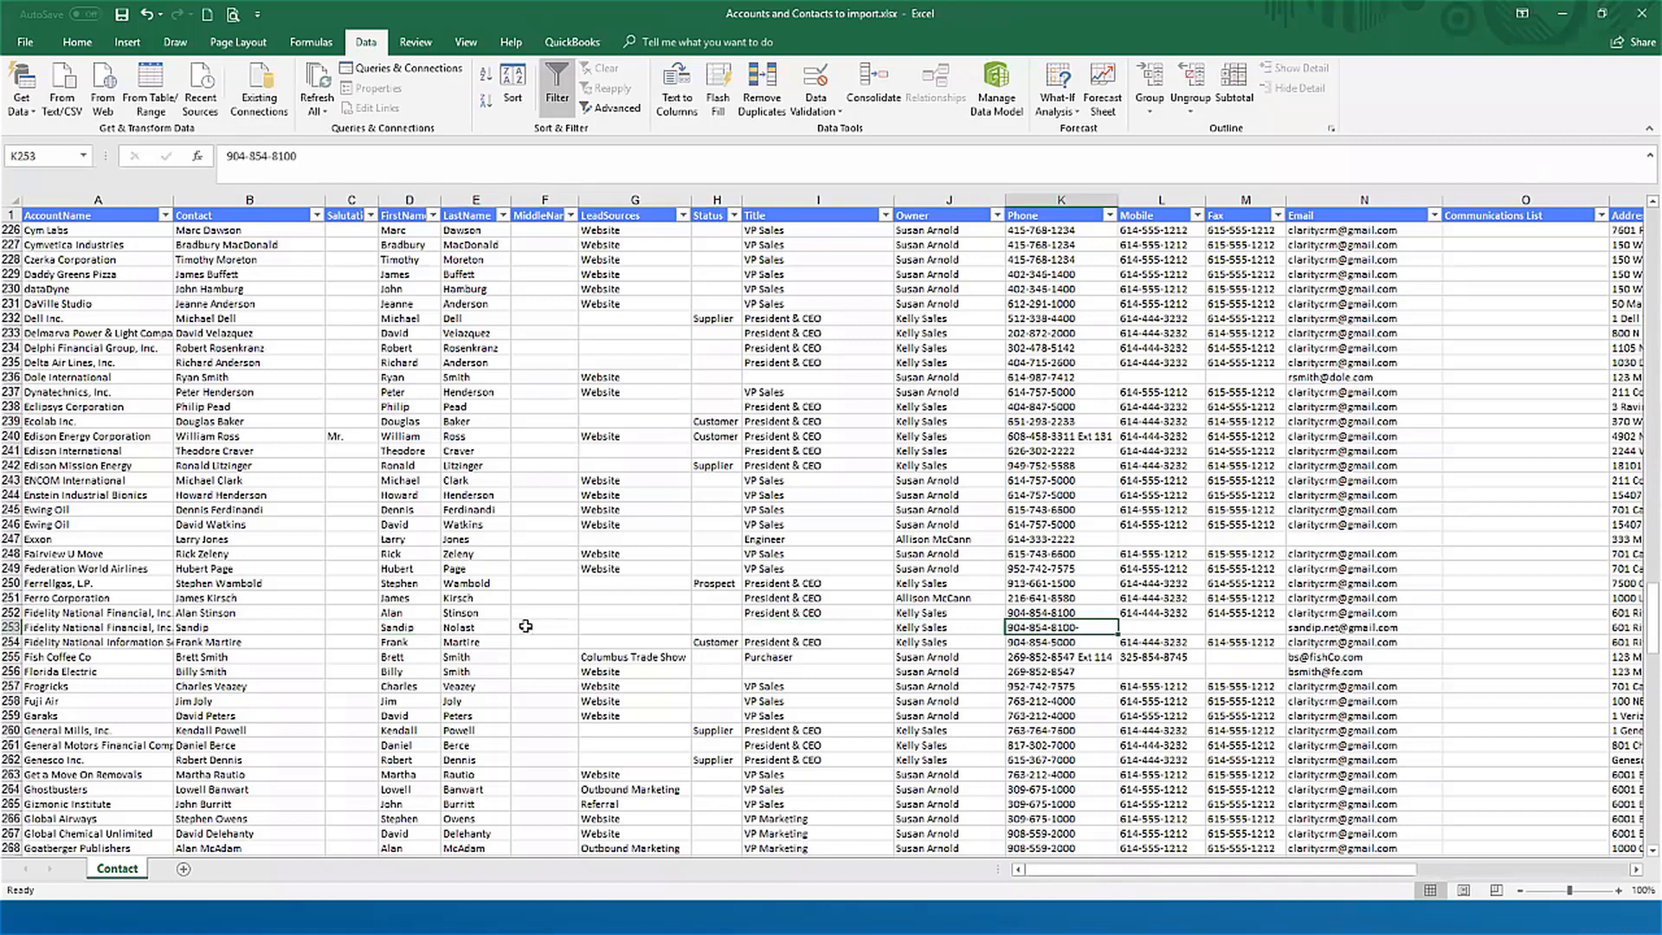
pyautogui.press('Right')
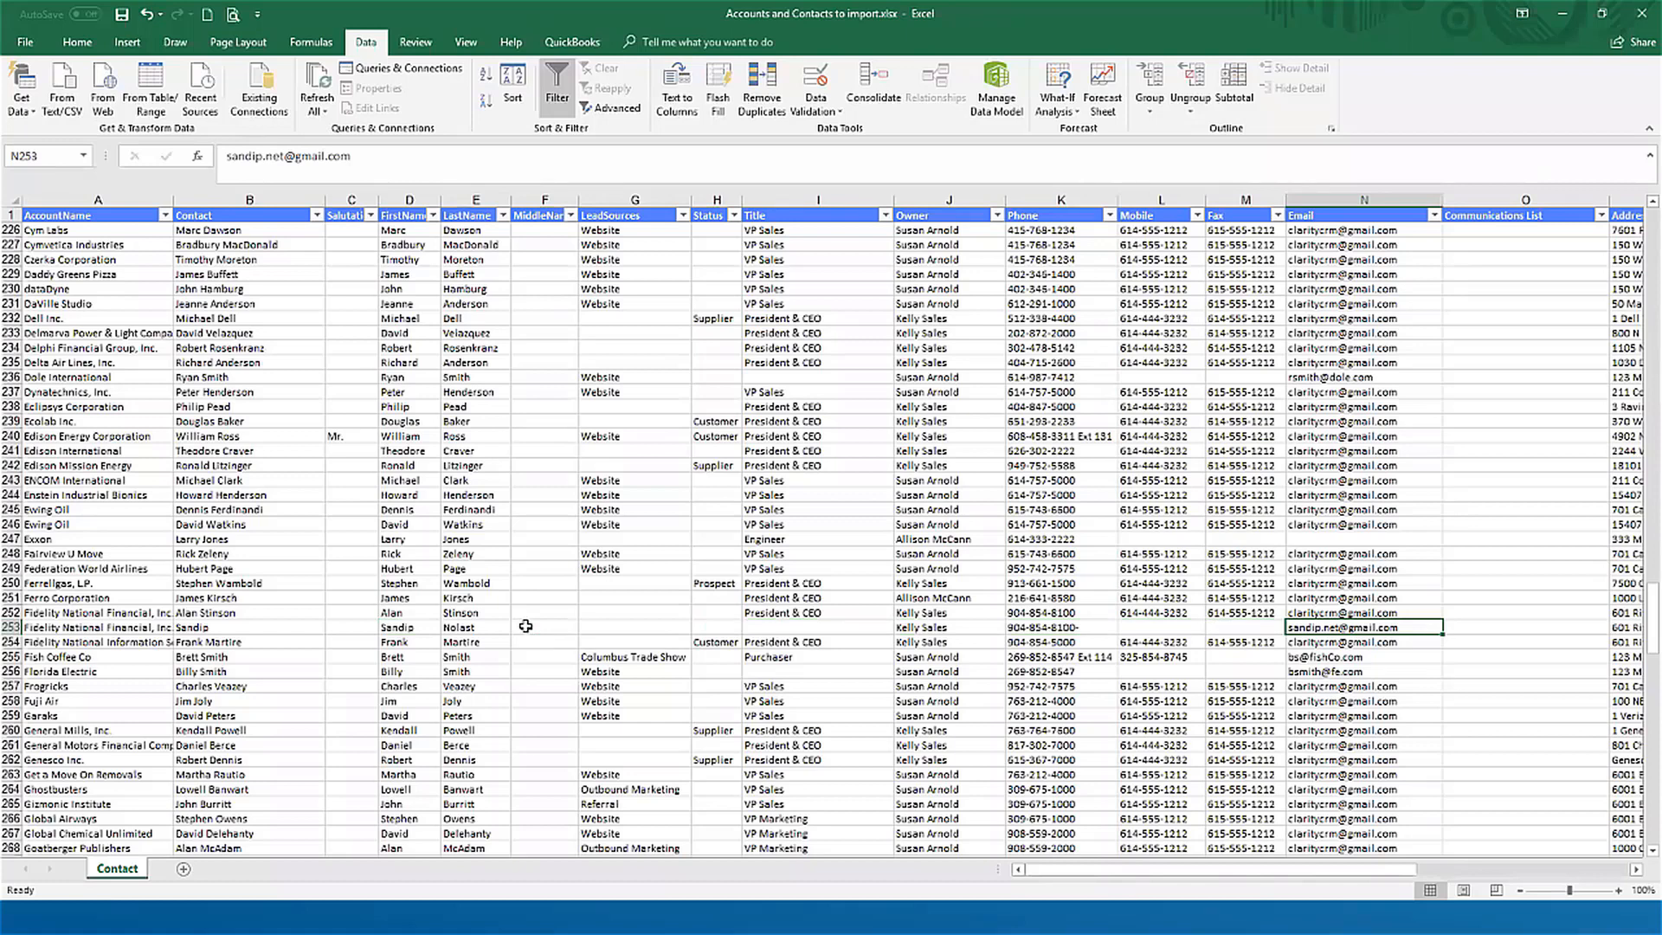
pyautogui.press('Left')
pyautogui.press('Left')
pyautogui.press('Left')
pyautogui.press('Left')
pyautogui.press('Left')
pyautogui.press('Left')
pyautogui.press('Left')
pyautogui.press('Left')
pyautogui.press('Left')
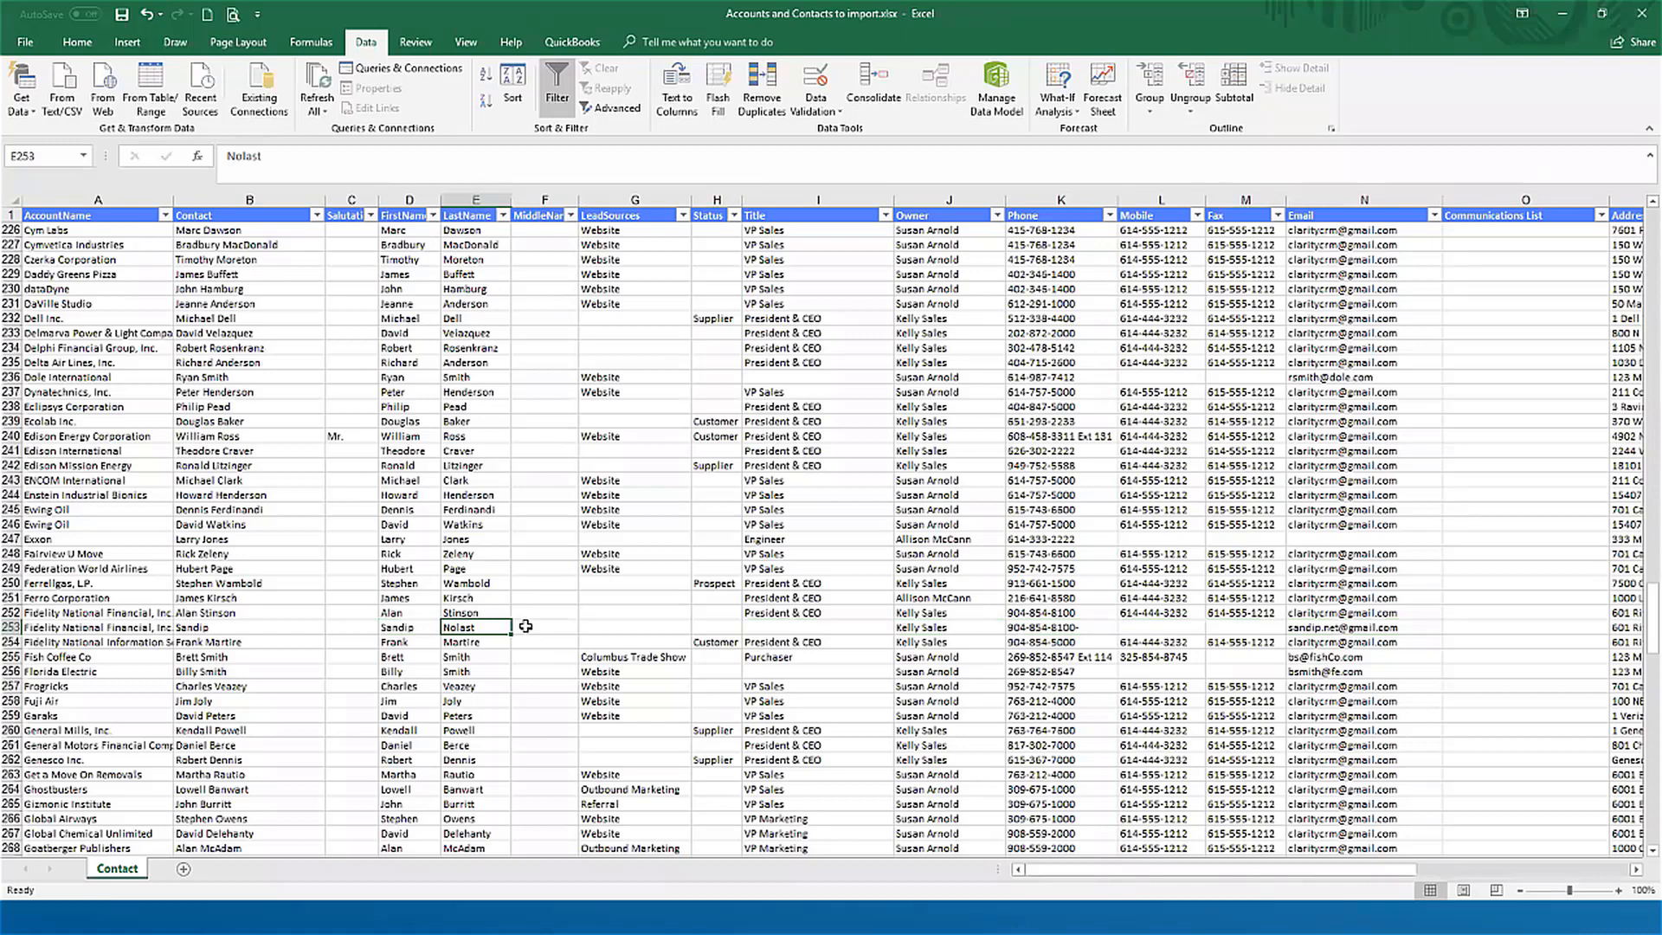
pyautogui.press('Left')
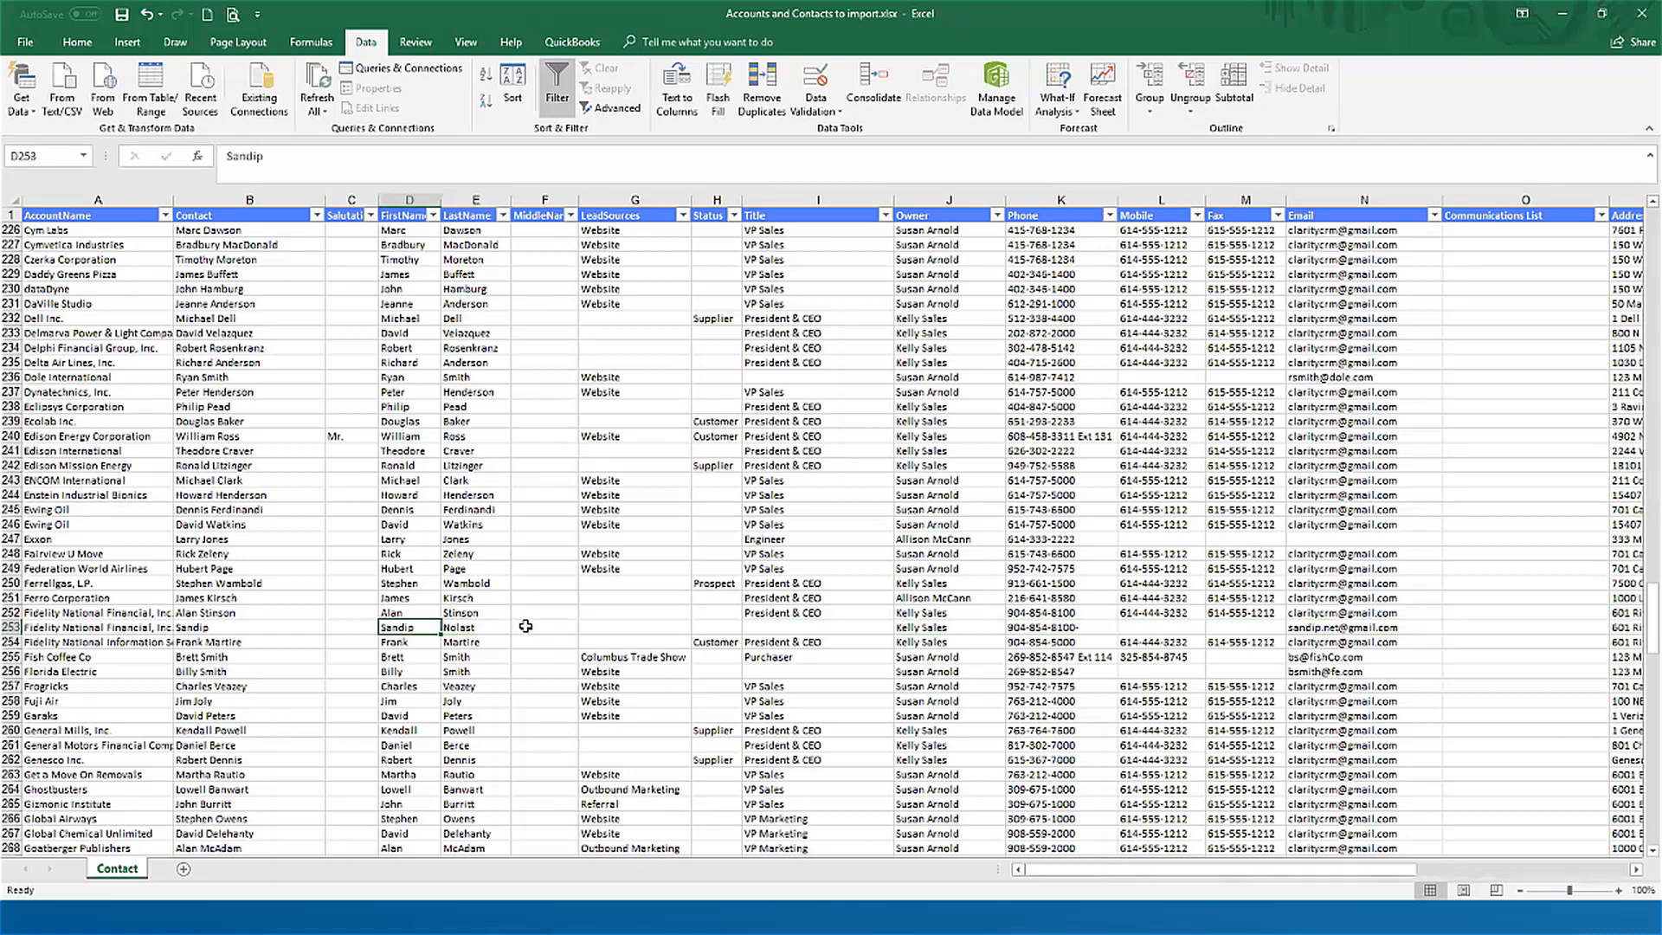
pyautogui.press('Right')
pyautogui.press('Left')
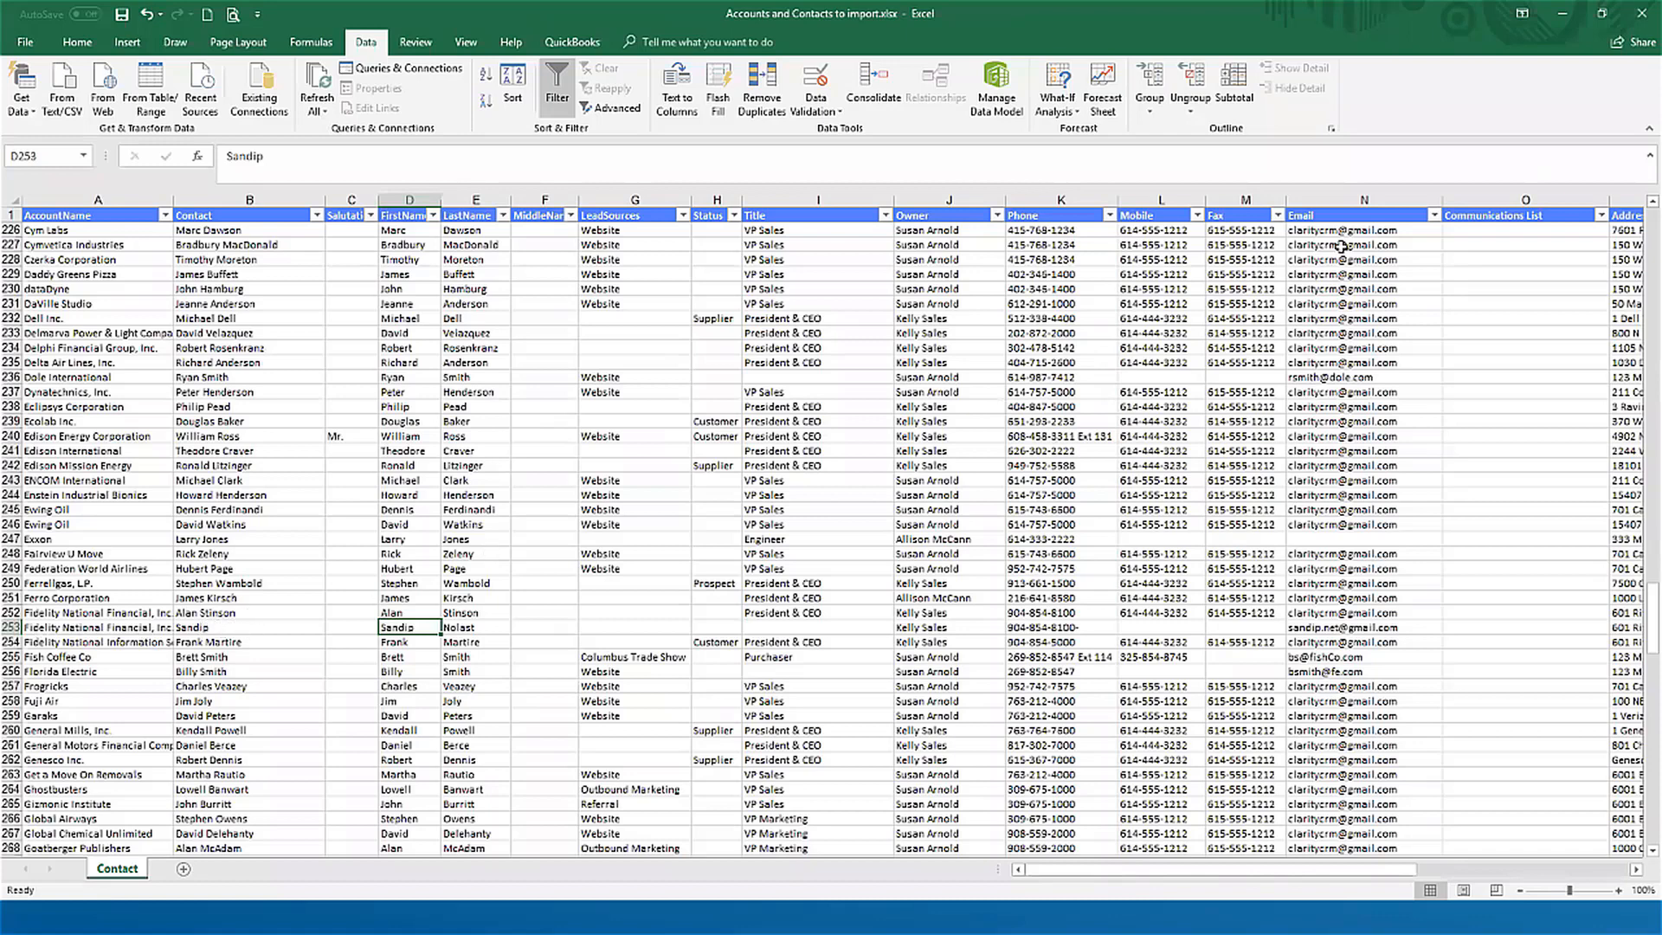
# Step: Switch back to Claritysoft, return to the Accounts list and view the contacts linked to 3M Company-New York
pyautogui.click(1563, 22)
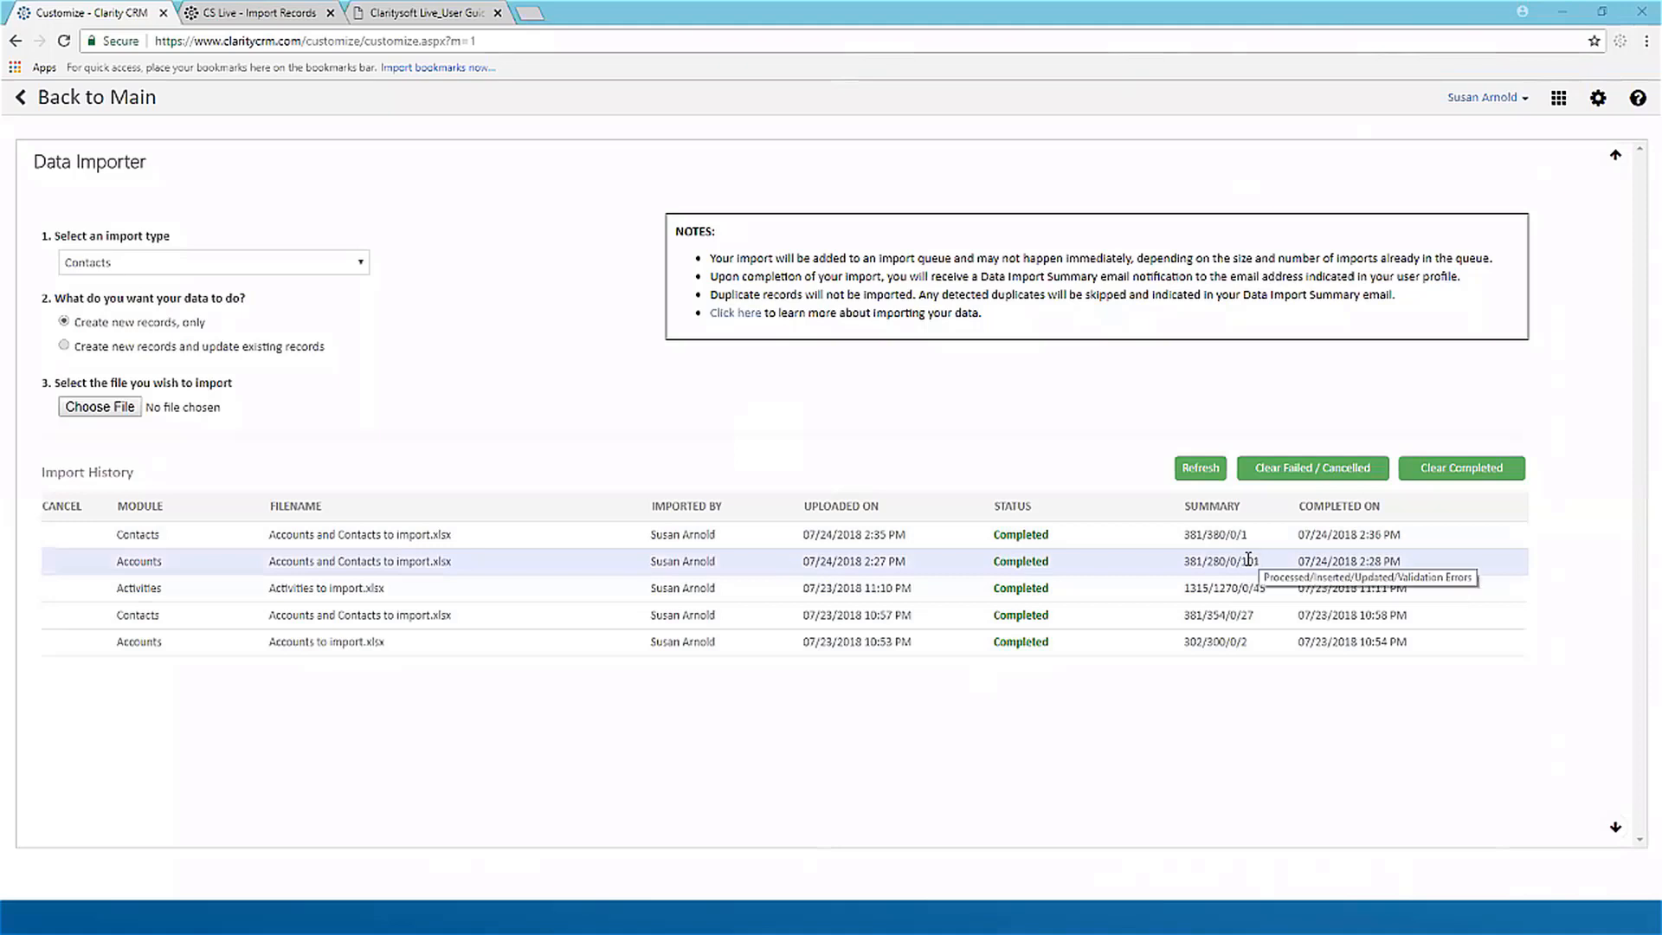
pyautogui.click(22, 99)
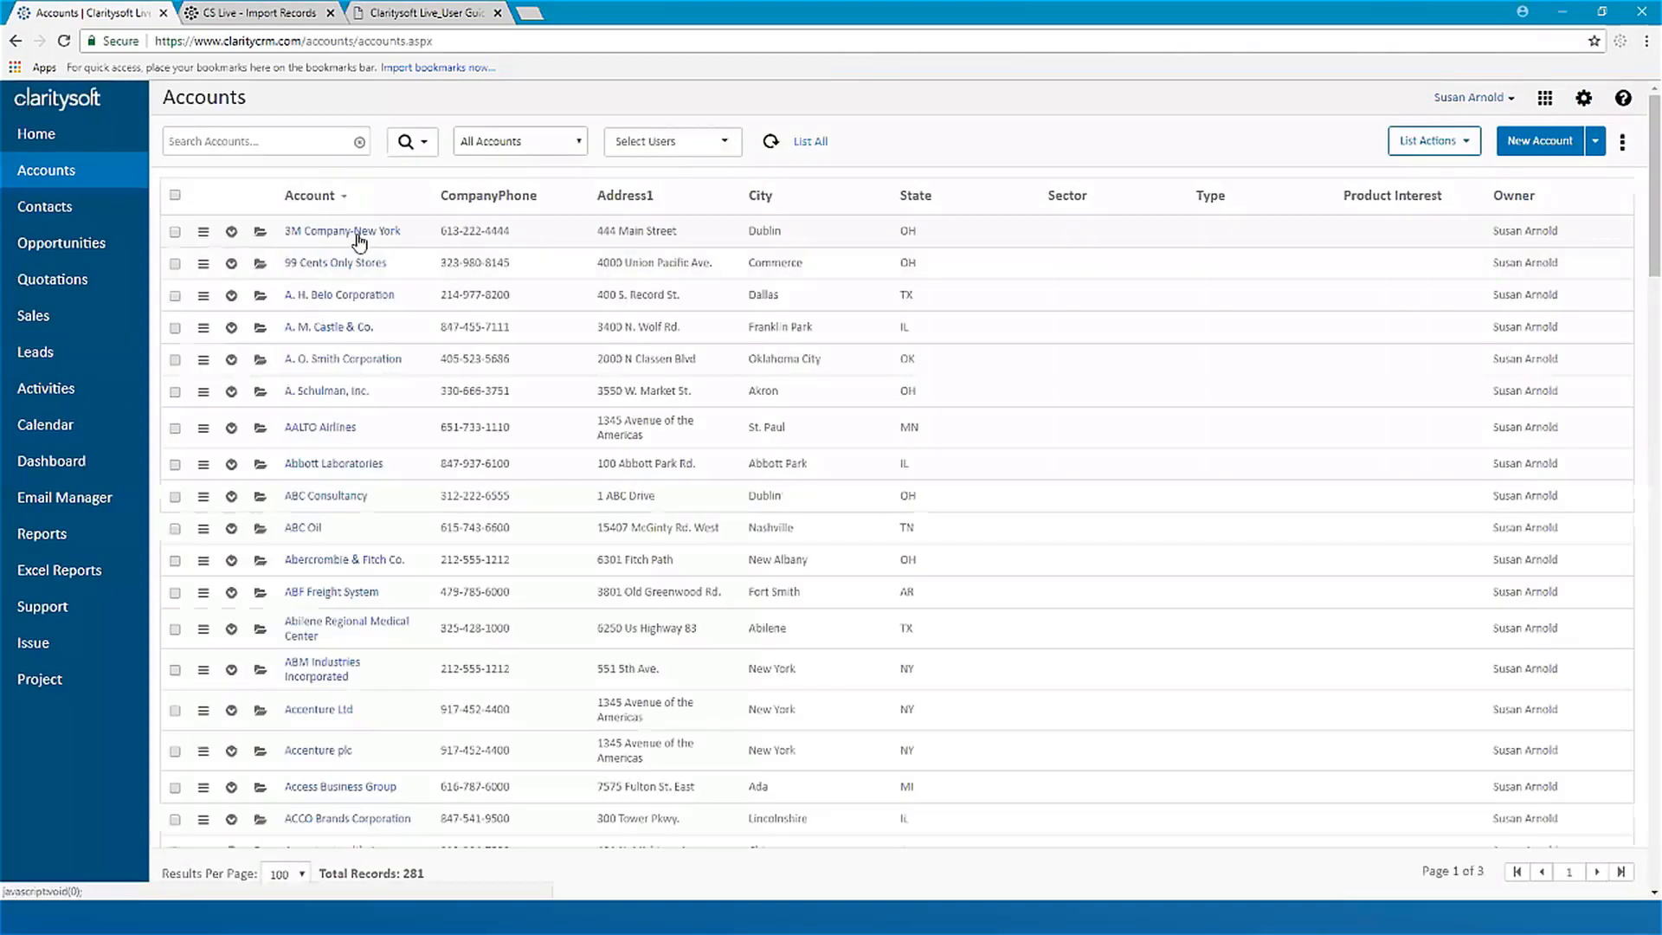
pyautogui.click(232, 232)
pyautogui.click(233, 283)
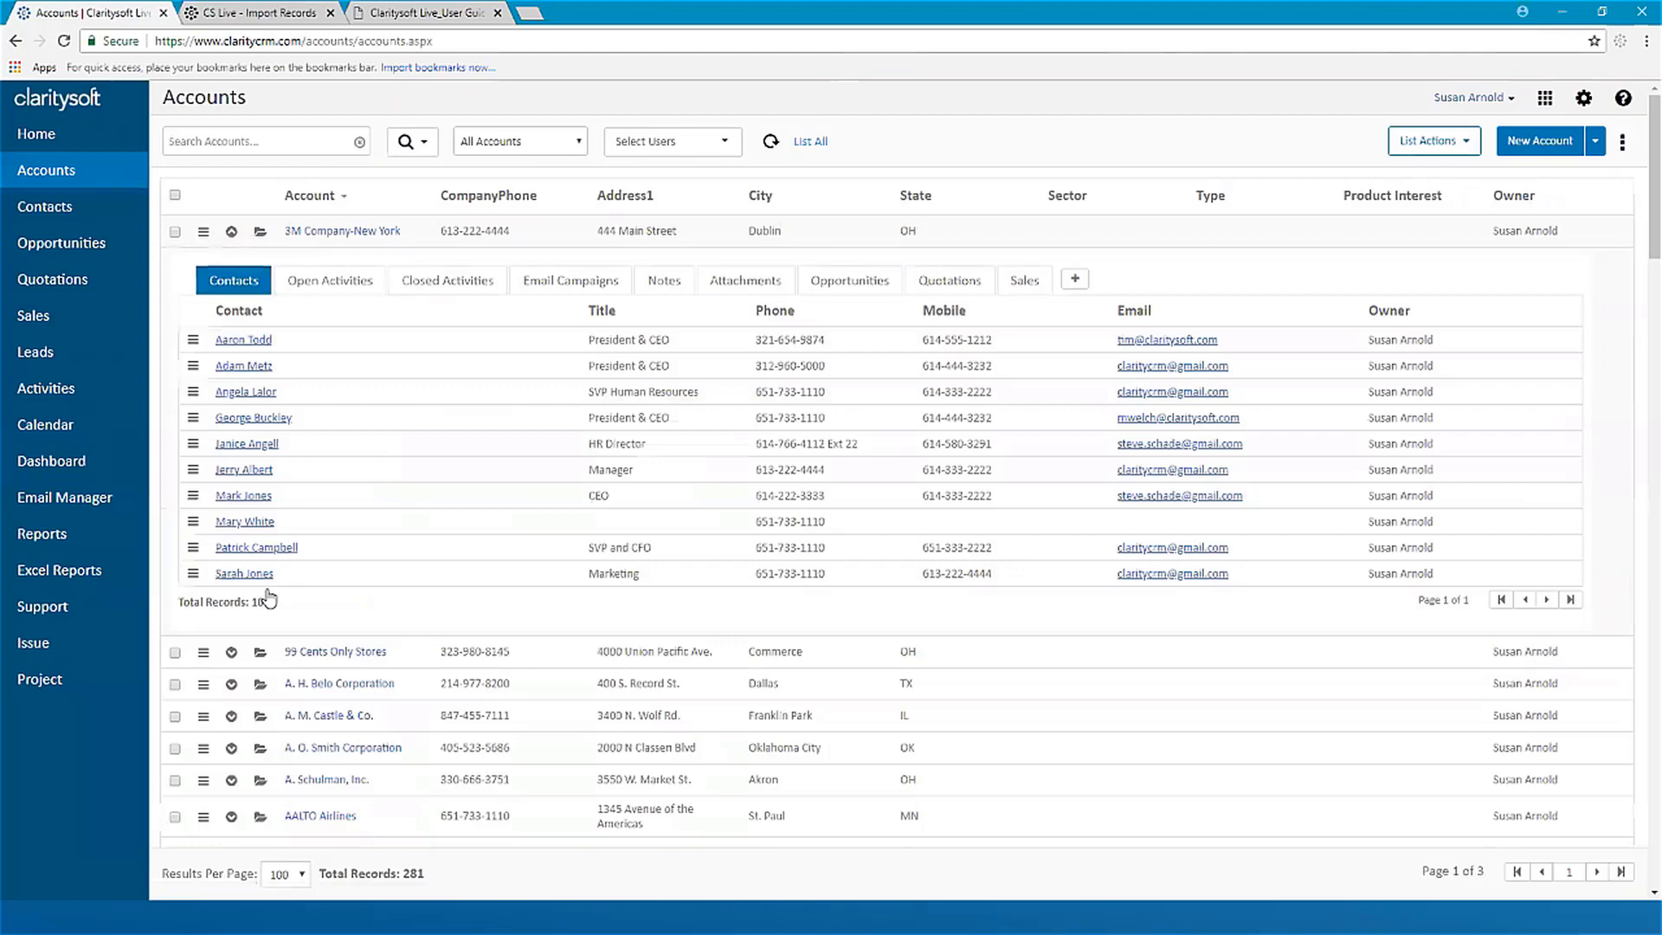
pyautogui.click(232, 232)
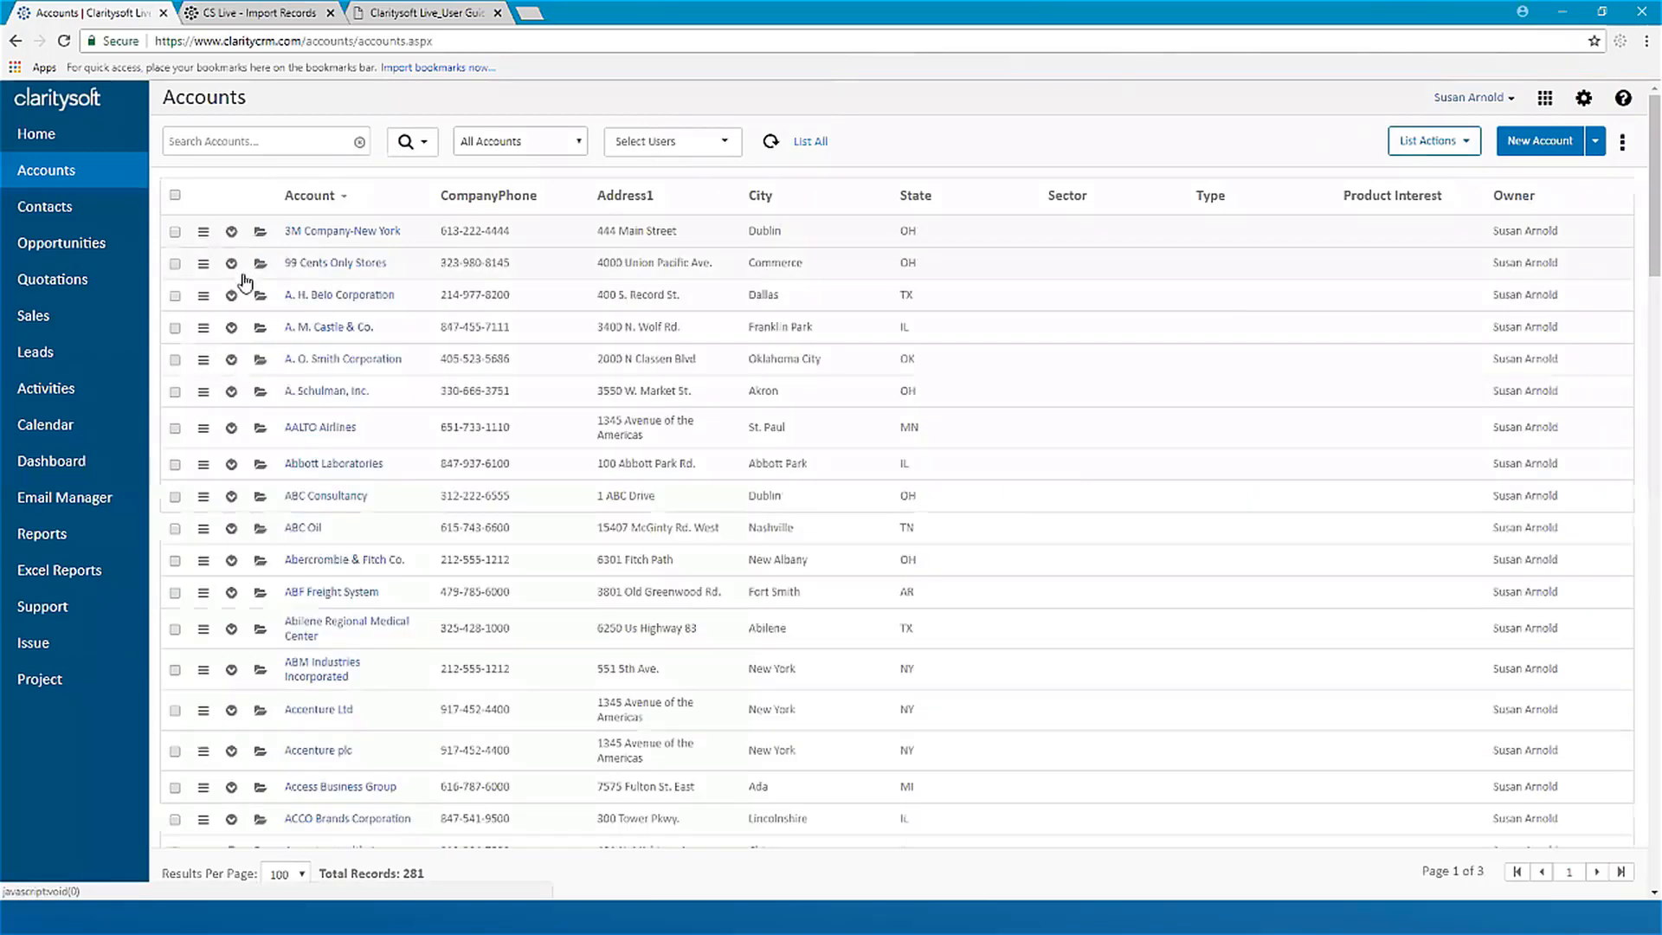
# Step: Open the Contacts list and look through the imported contact records
pyautogui.click(48, 210)
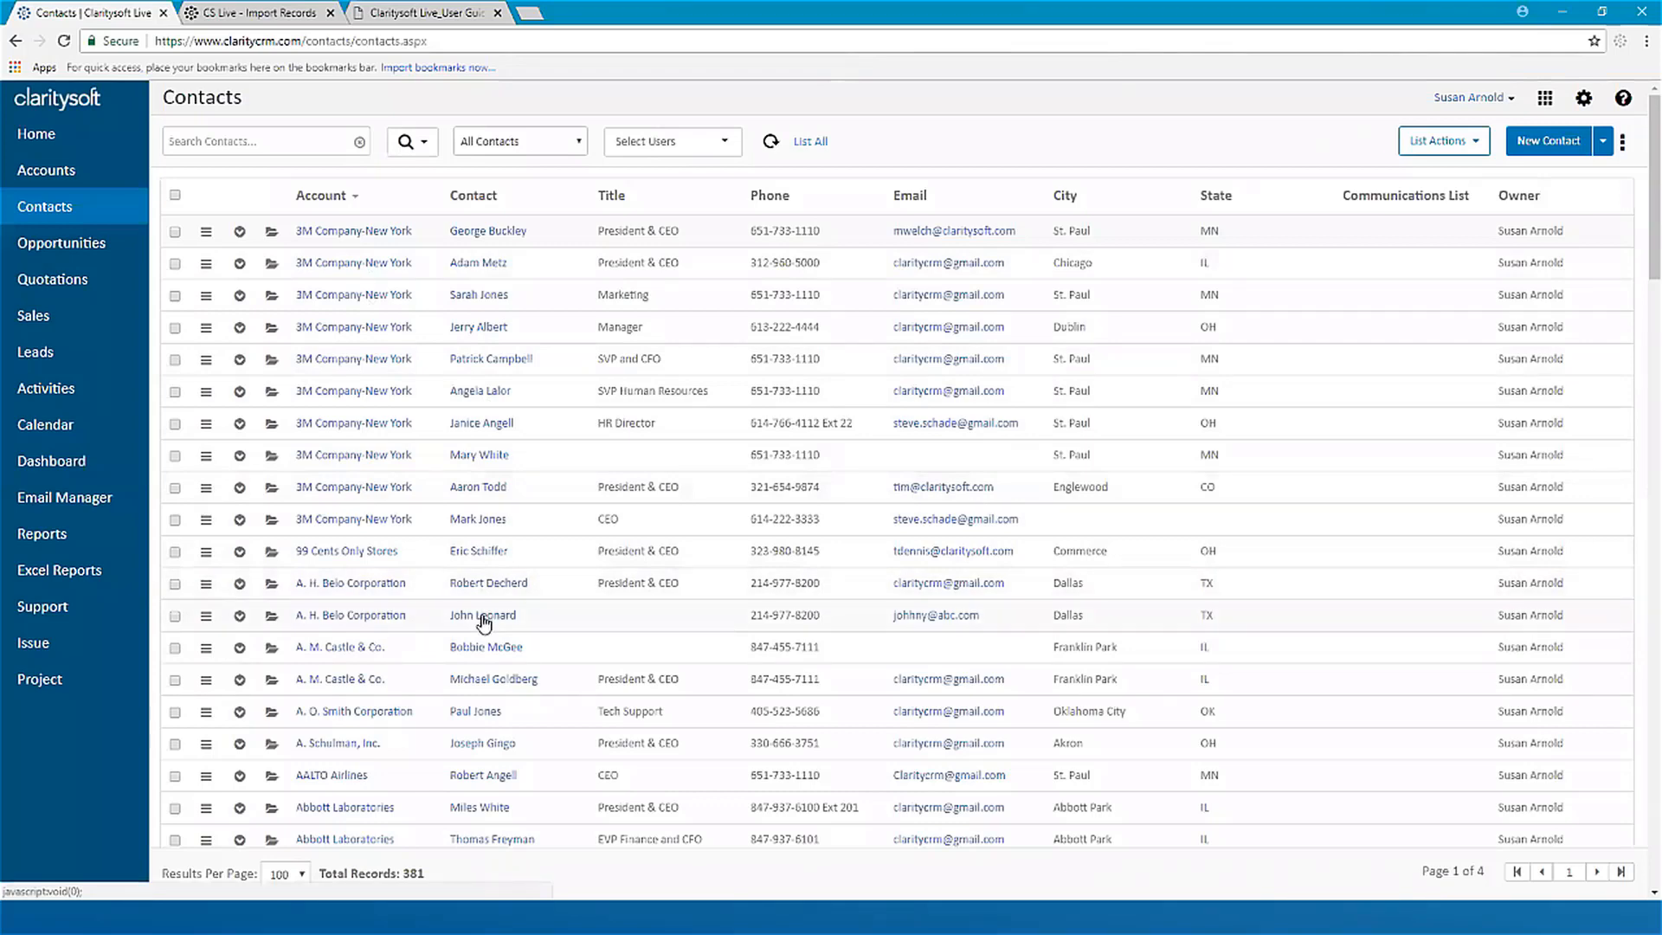
pyautogui.scroll(-1, 525, 492)
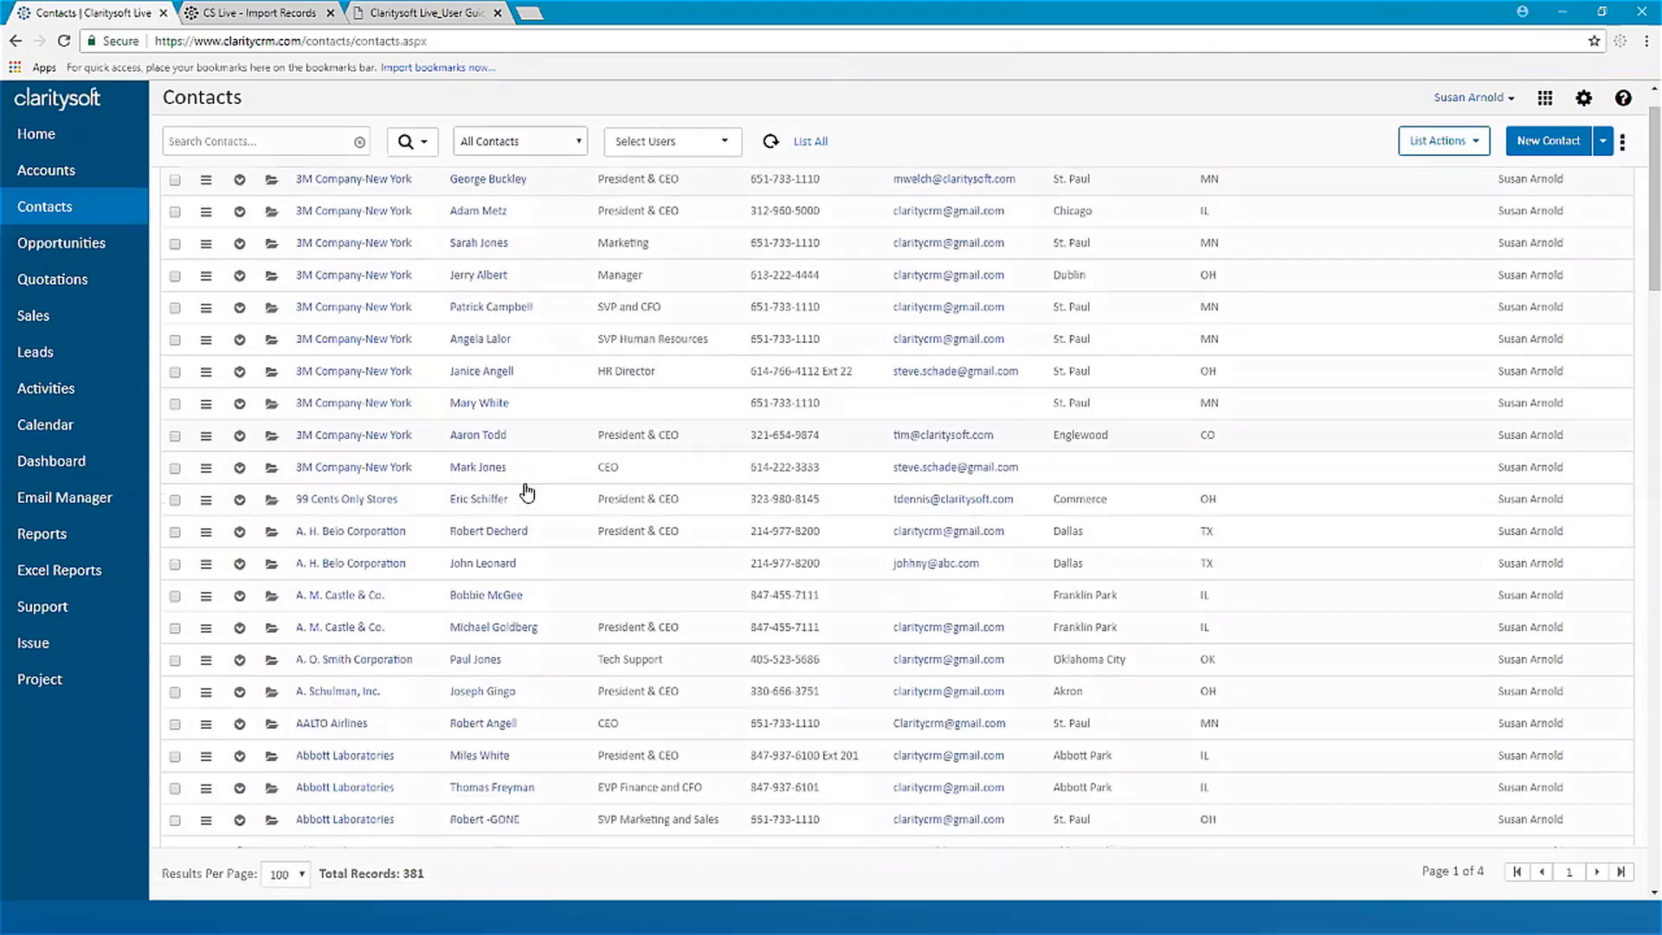
pyautogui.scroll(-7, 525, 492)
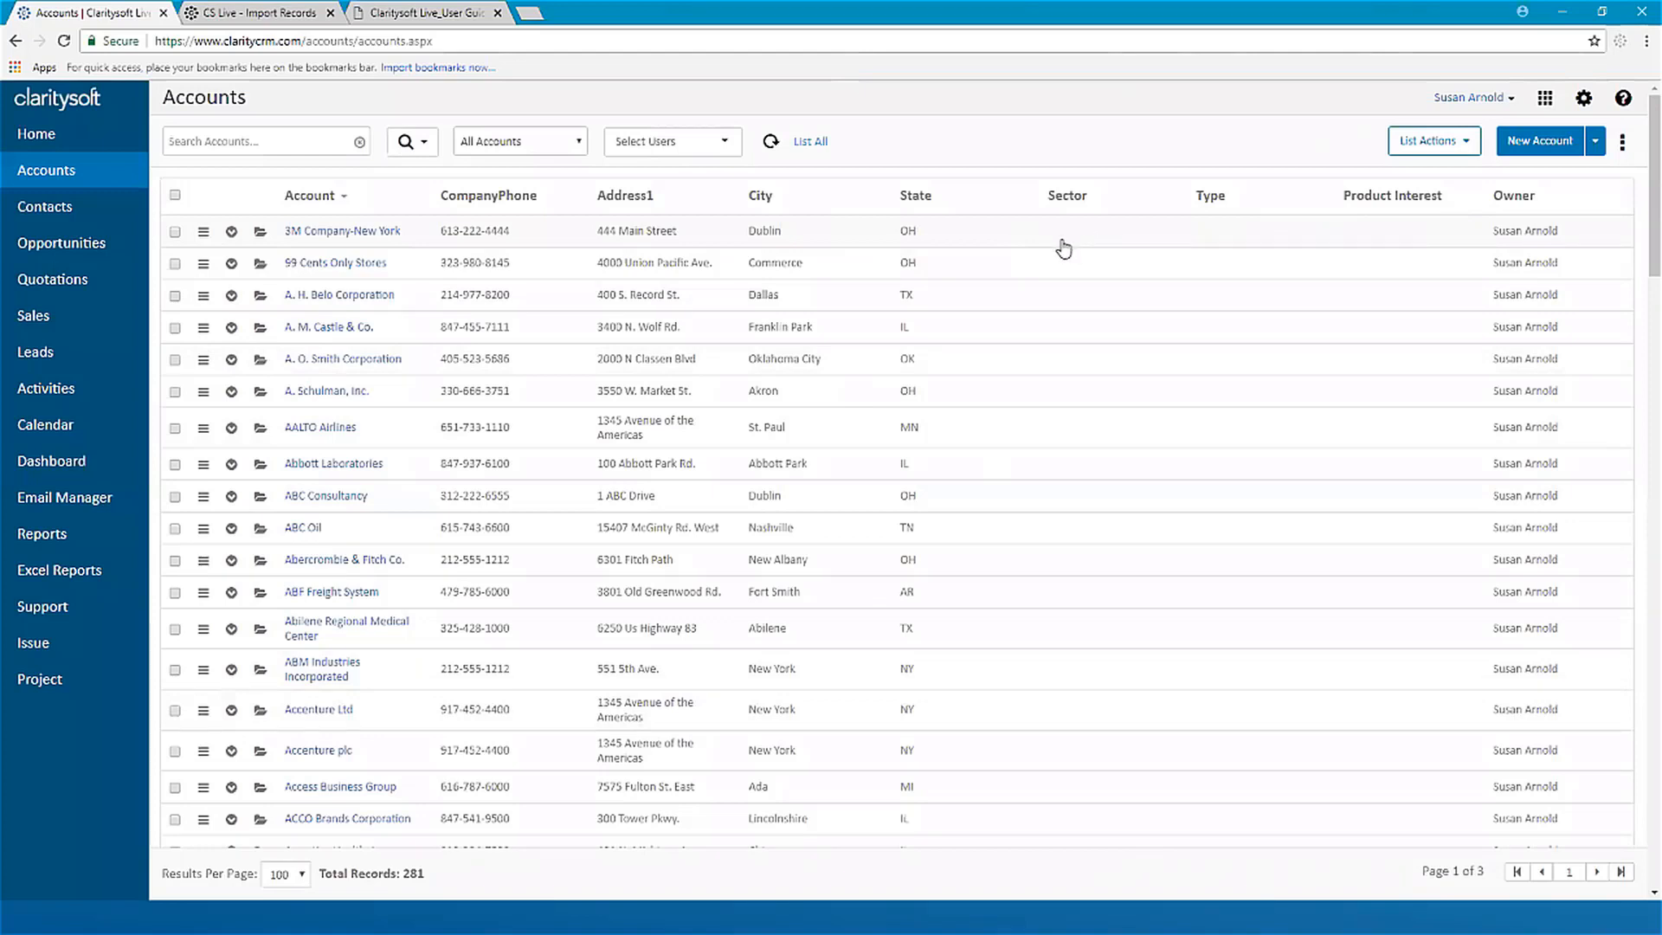
# Step: In the Data Importer, set the Accounts import to create new records and update existing records, and choose Accounts to import.xlsx
pyautogui.click(1545, 100)
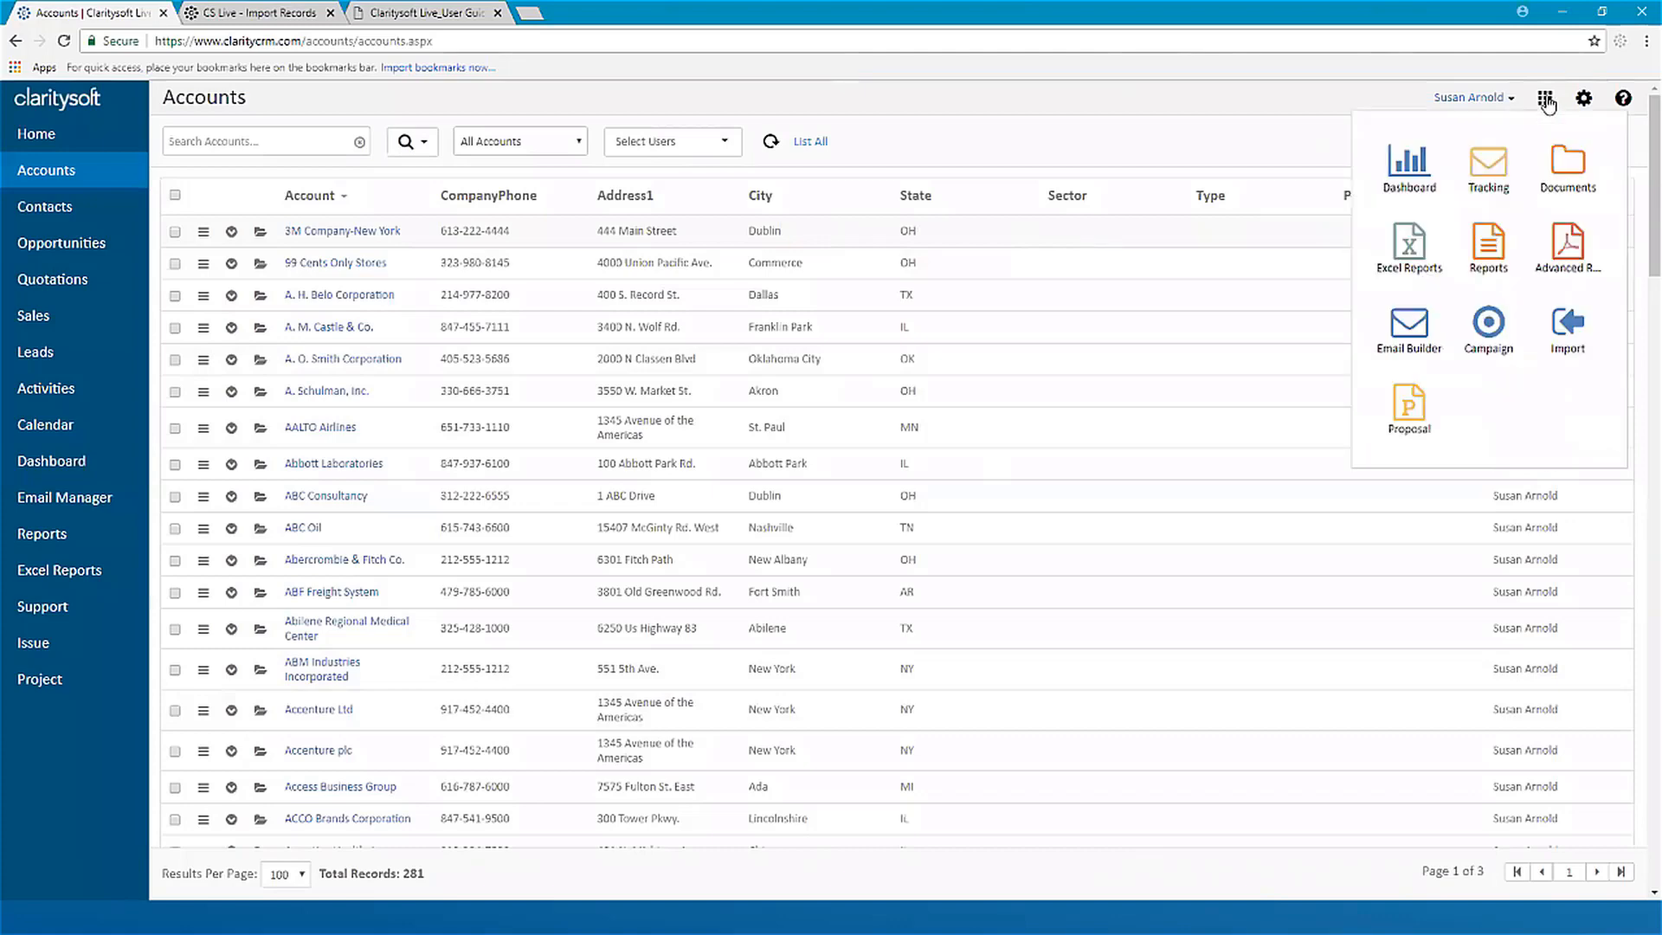
pyautogui.click(1569, 327)
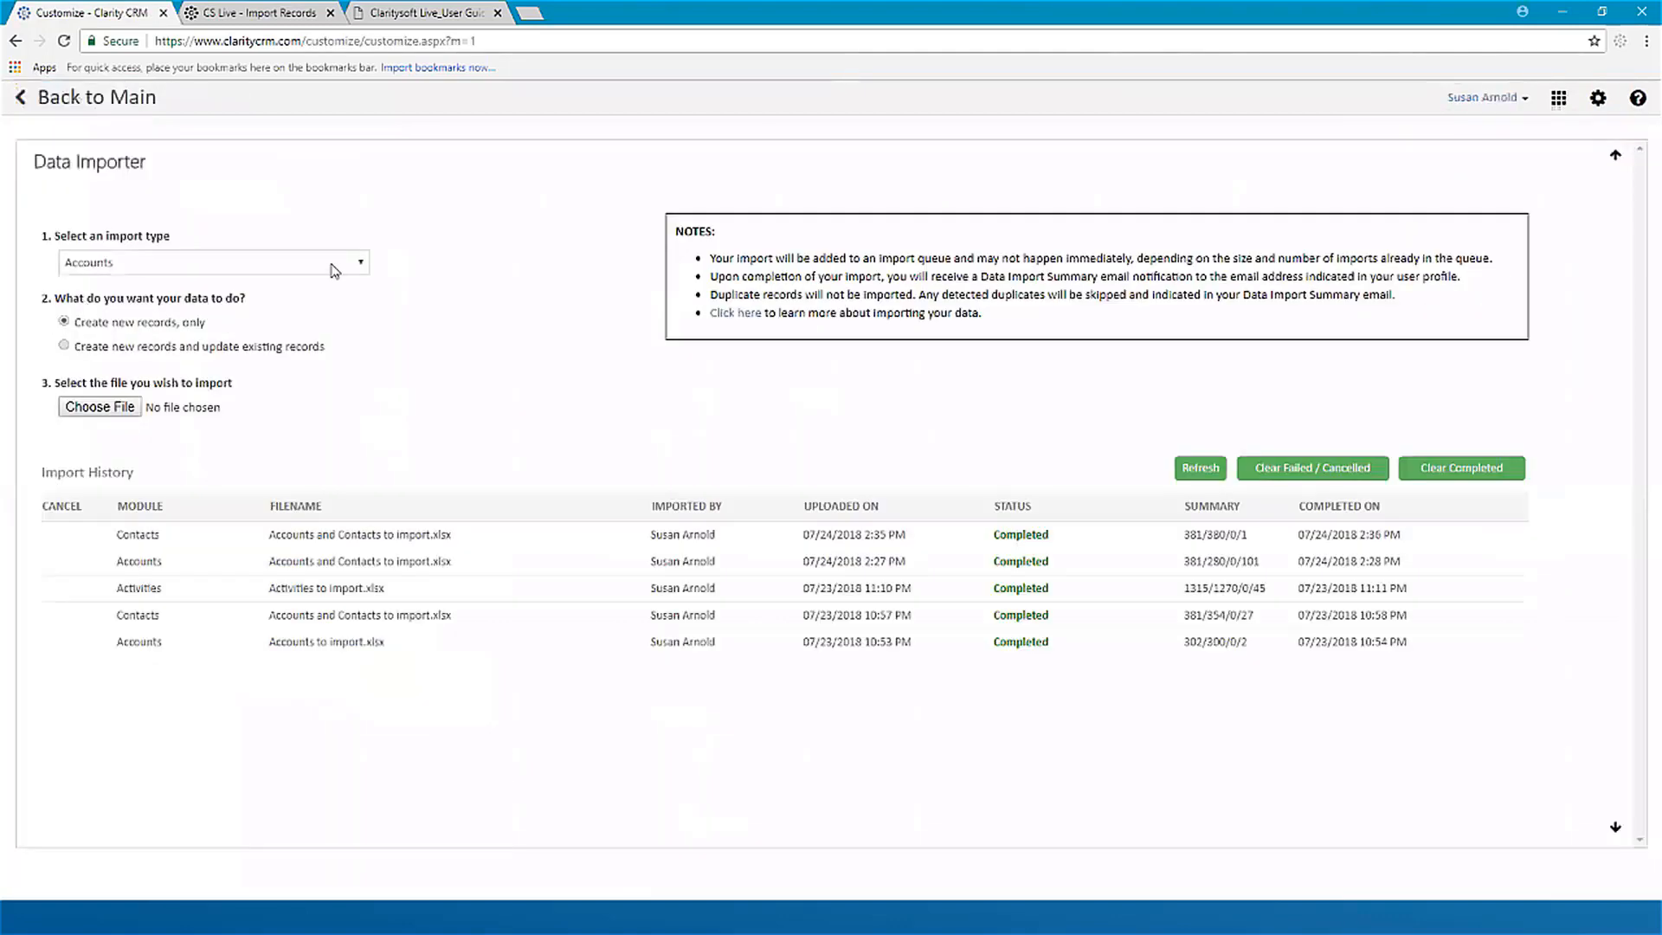
pyautogui.click(64, 347)
pyautogui.click(101, 408)
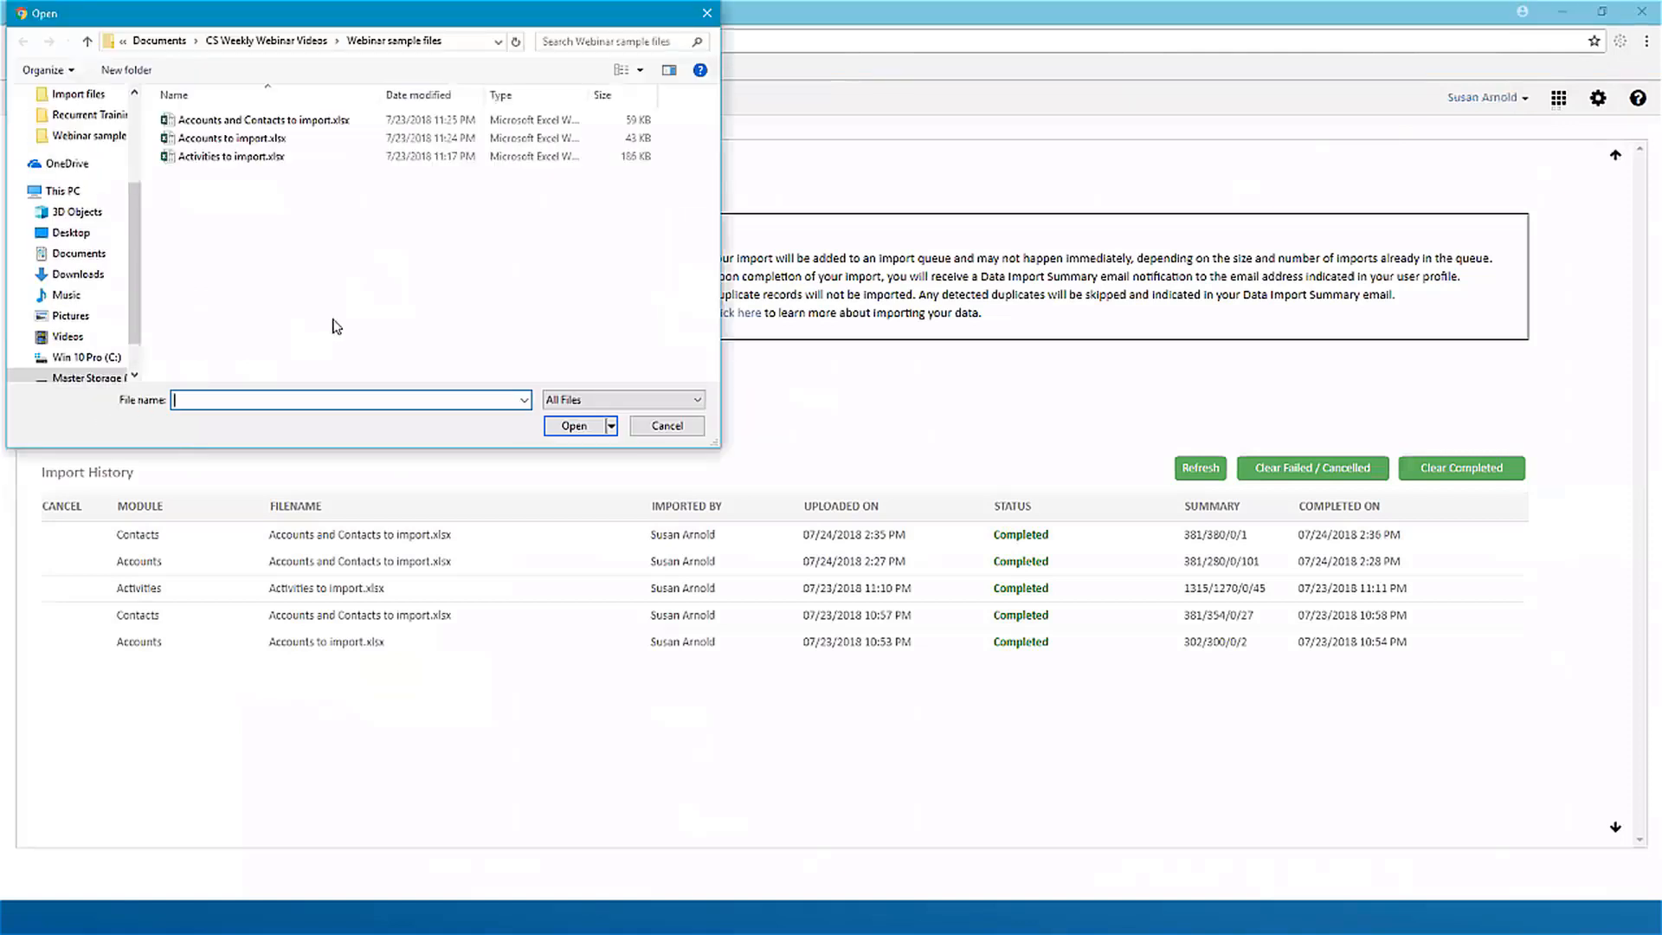
pyautogui.click(244, 139)
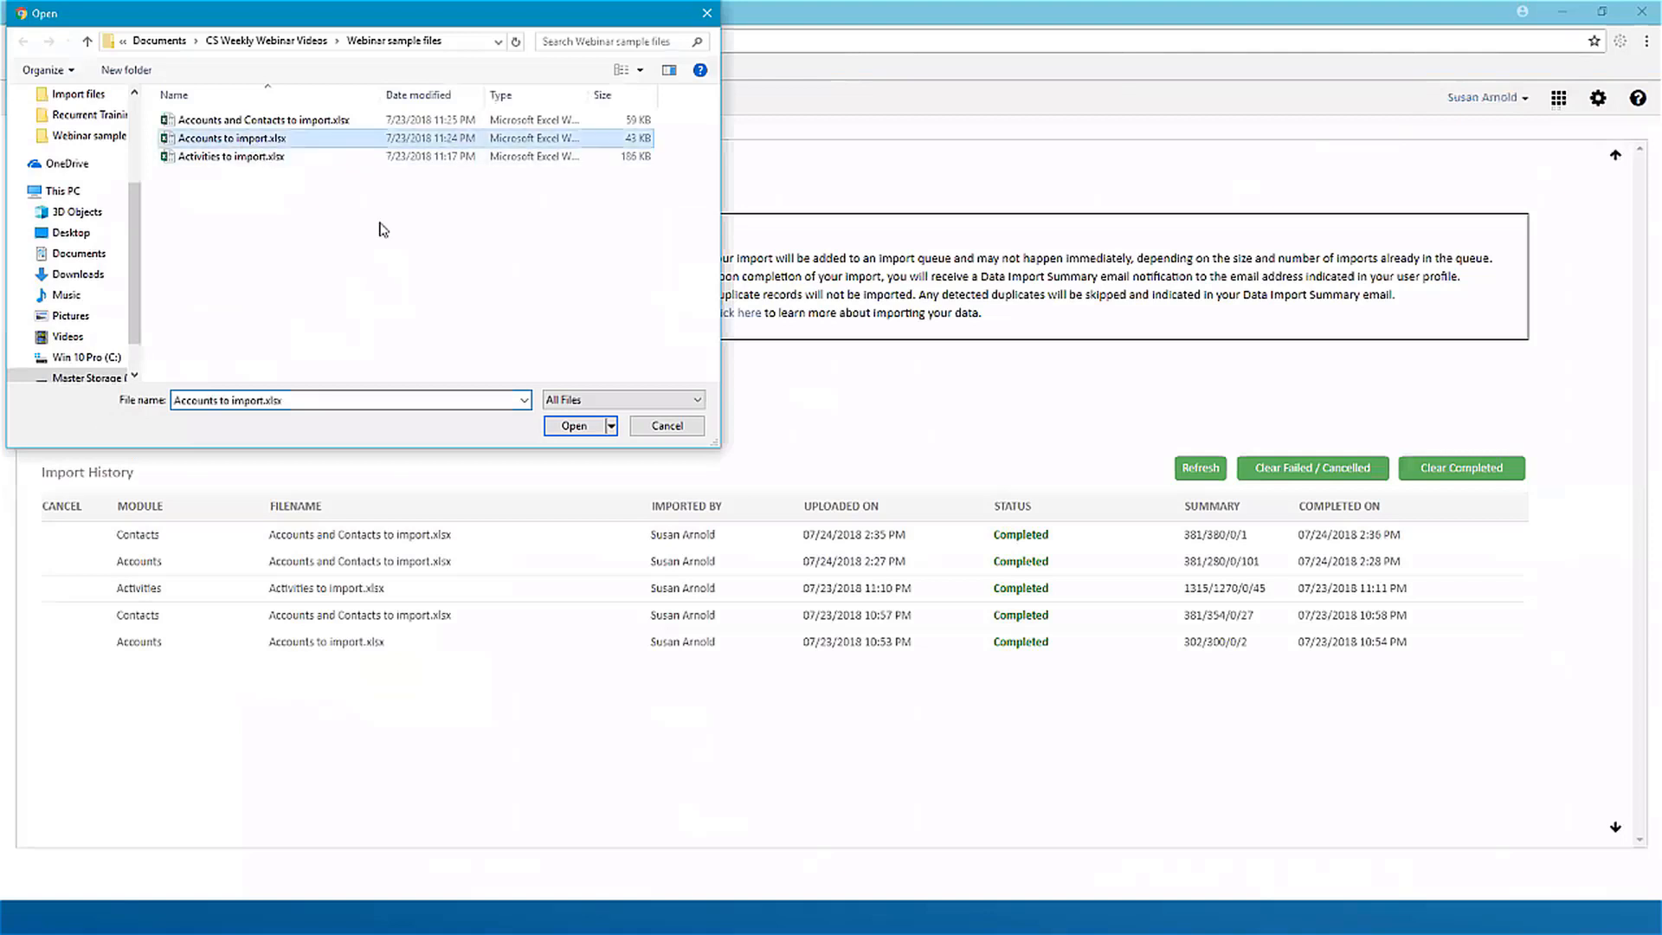
pyautogui.click(581, 429)
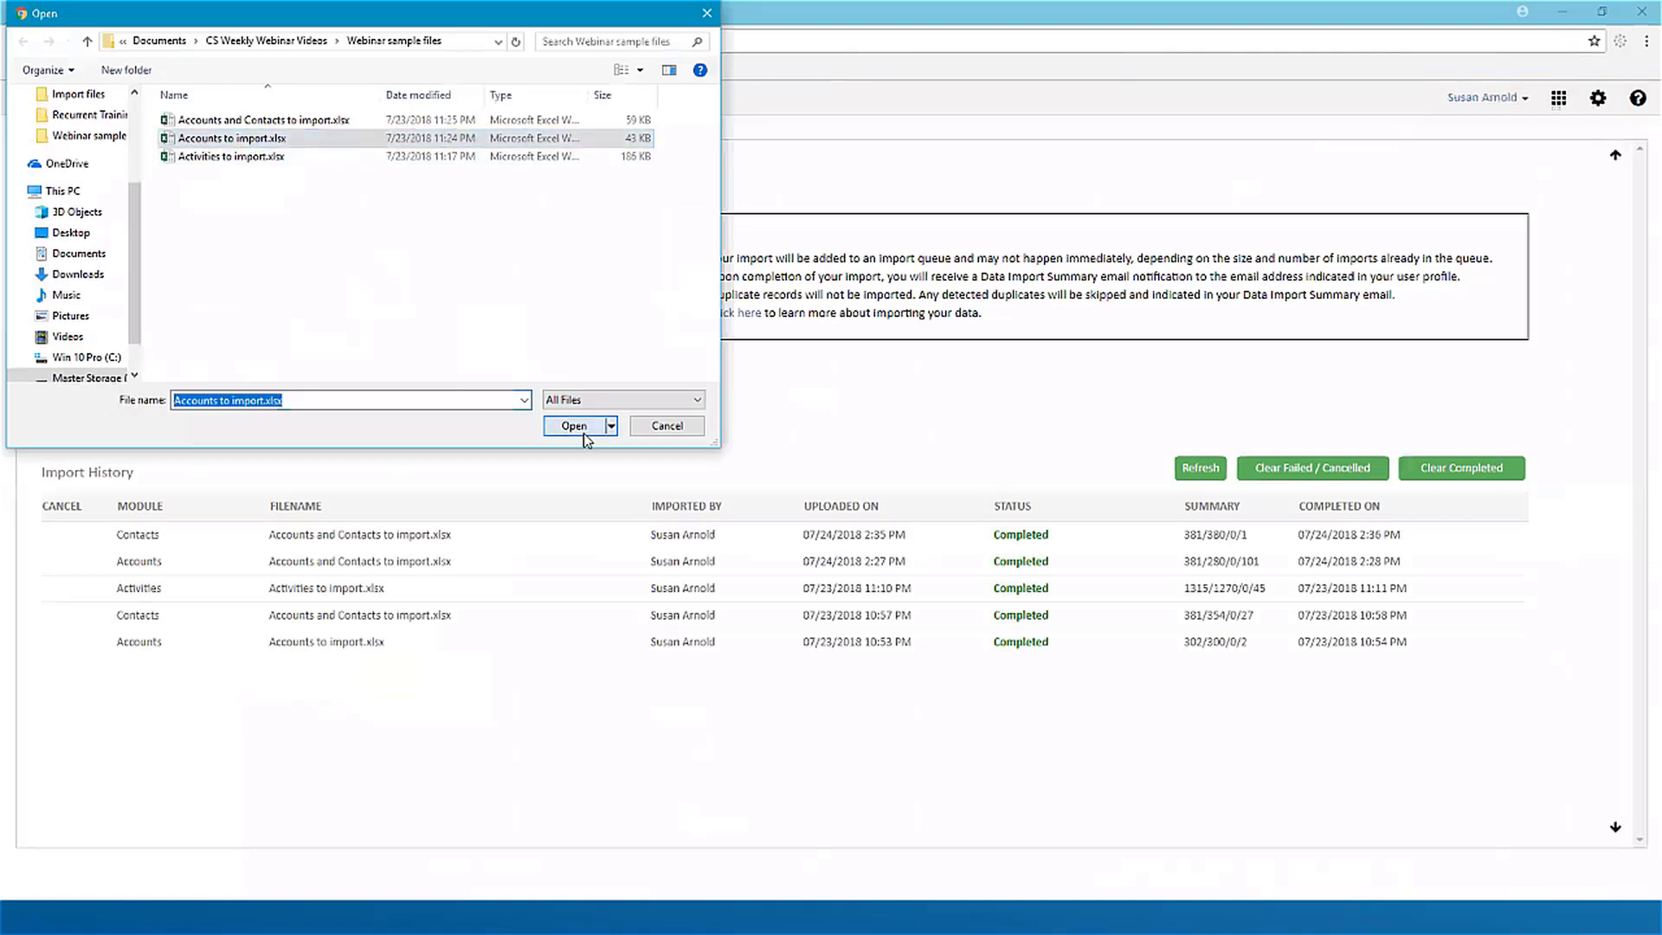
# Step: Select the Account worksheet and map the required Account Name field to the Account column
pyautogui.click(1108, 227)
pyautogui.click(958, 284)
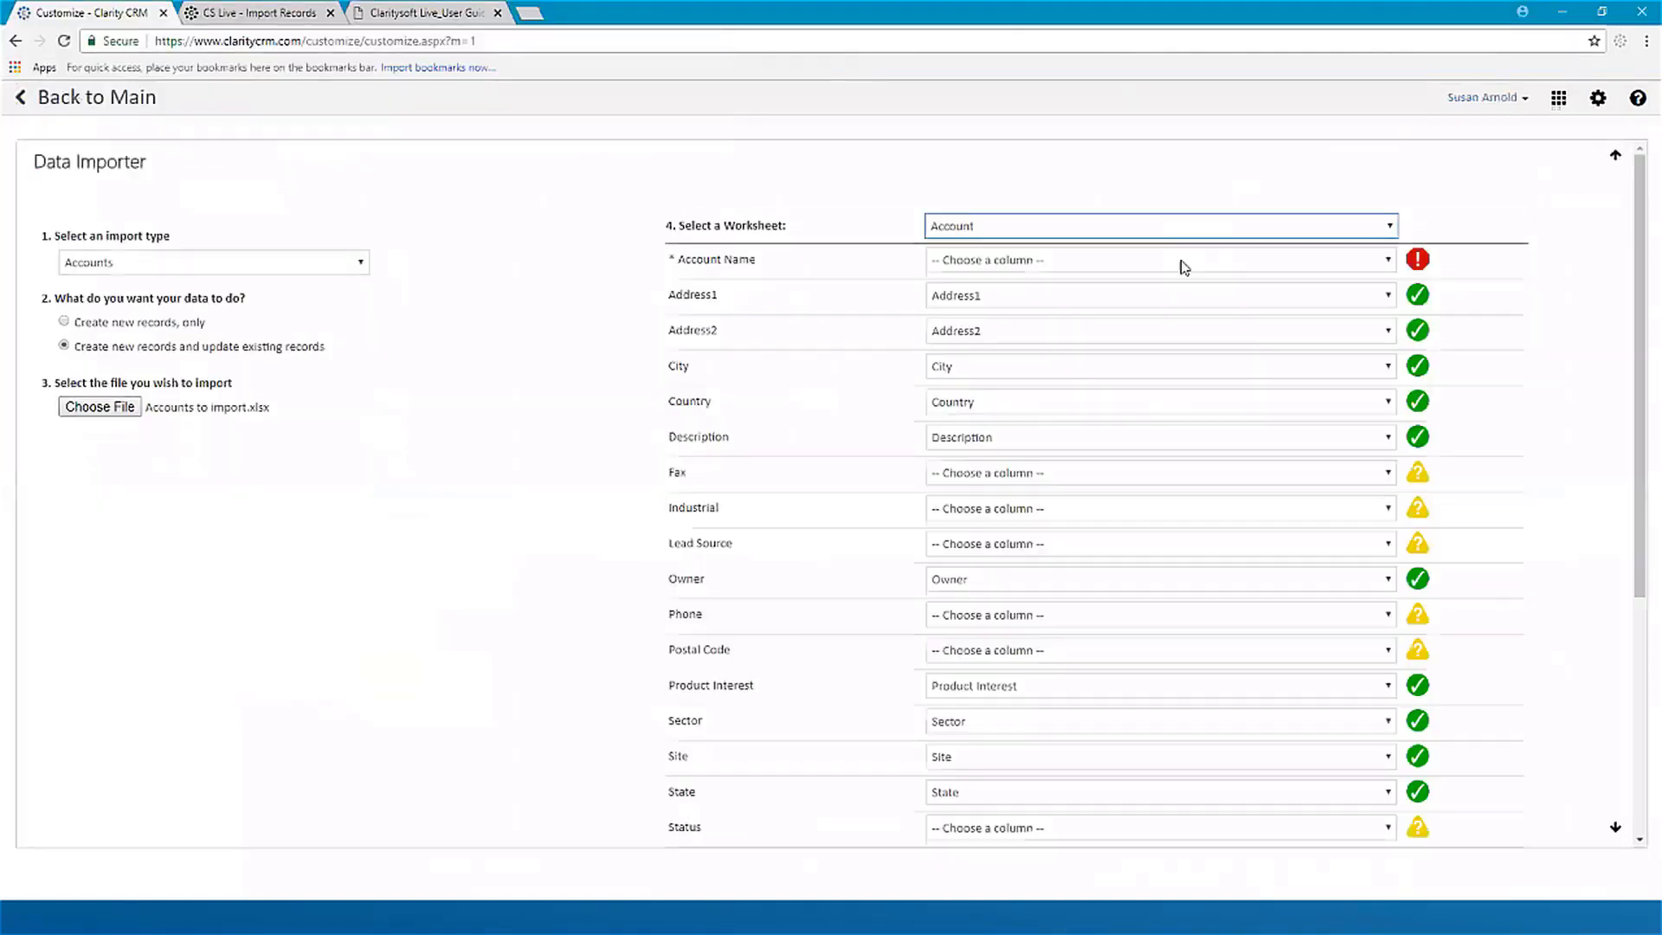
pyautogui.click(1180, 263)
pyautogui.click(1118, 324)
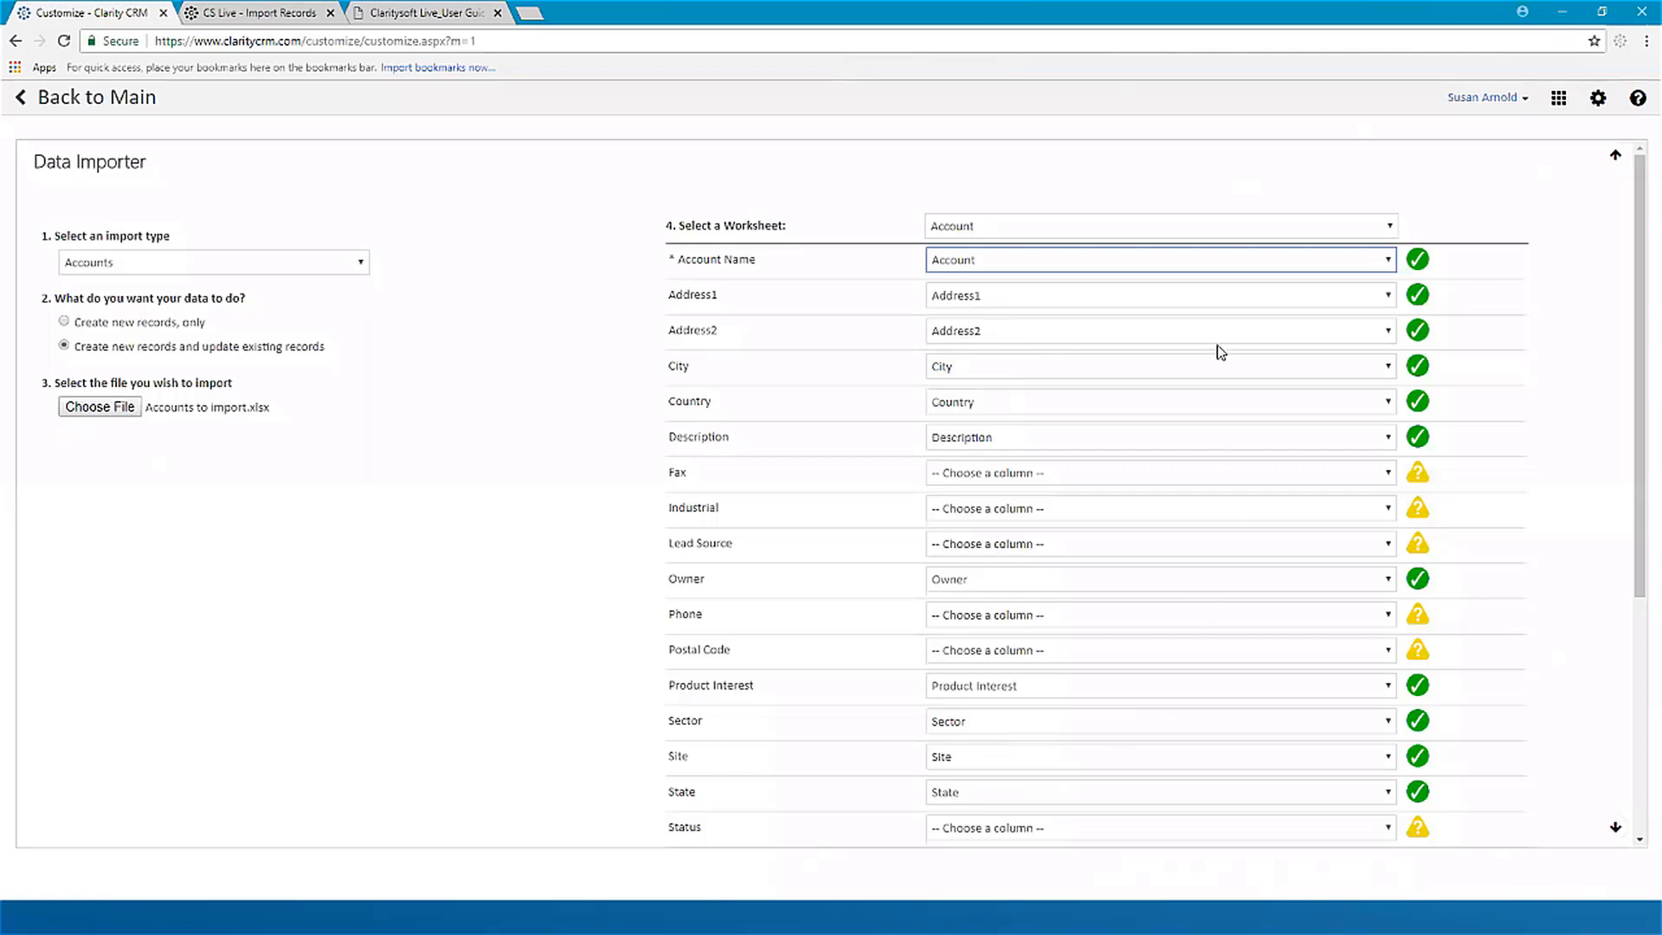
# Step: Clear the column mappings of the Address1, Address2, City, Country and Description fields
pyautogui.click(1031, 300)
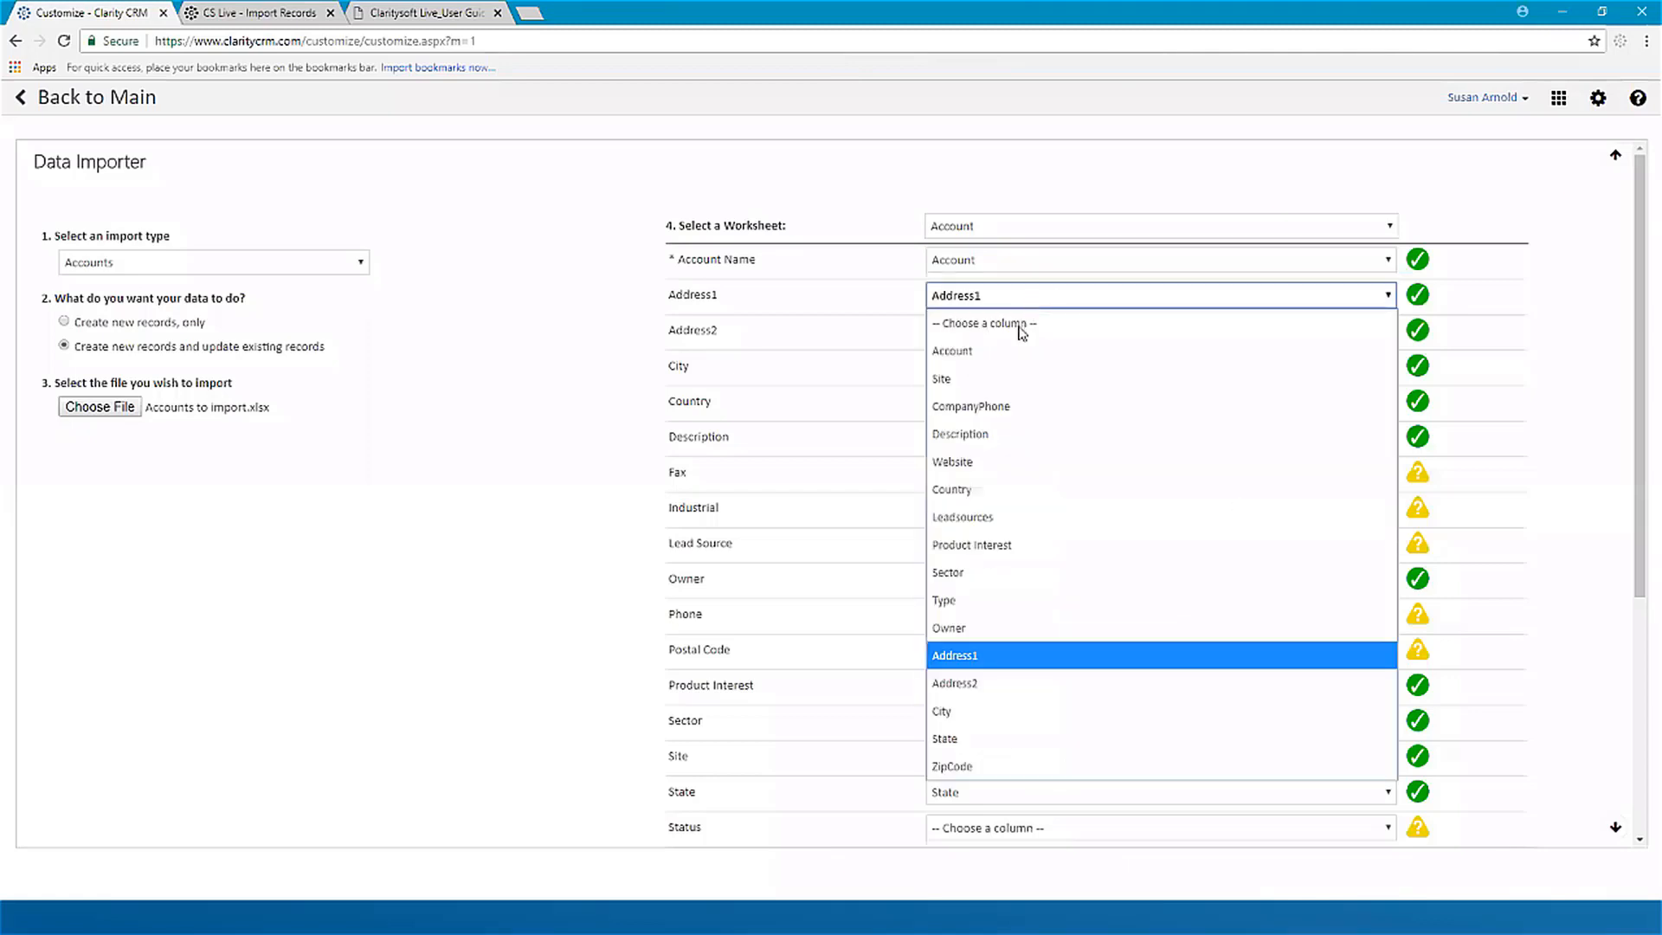
pyautogui.click(1014, 325)
pyautogui.click(1013, 330)
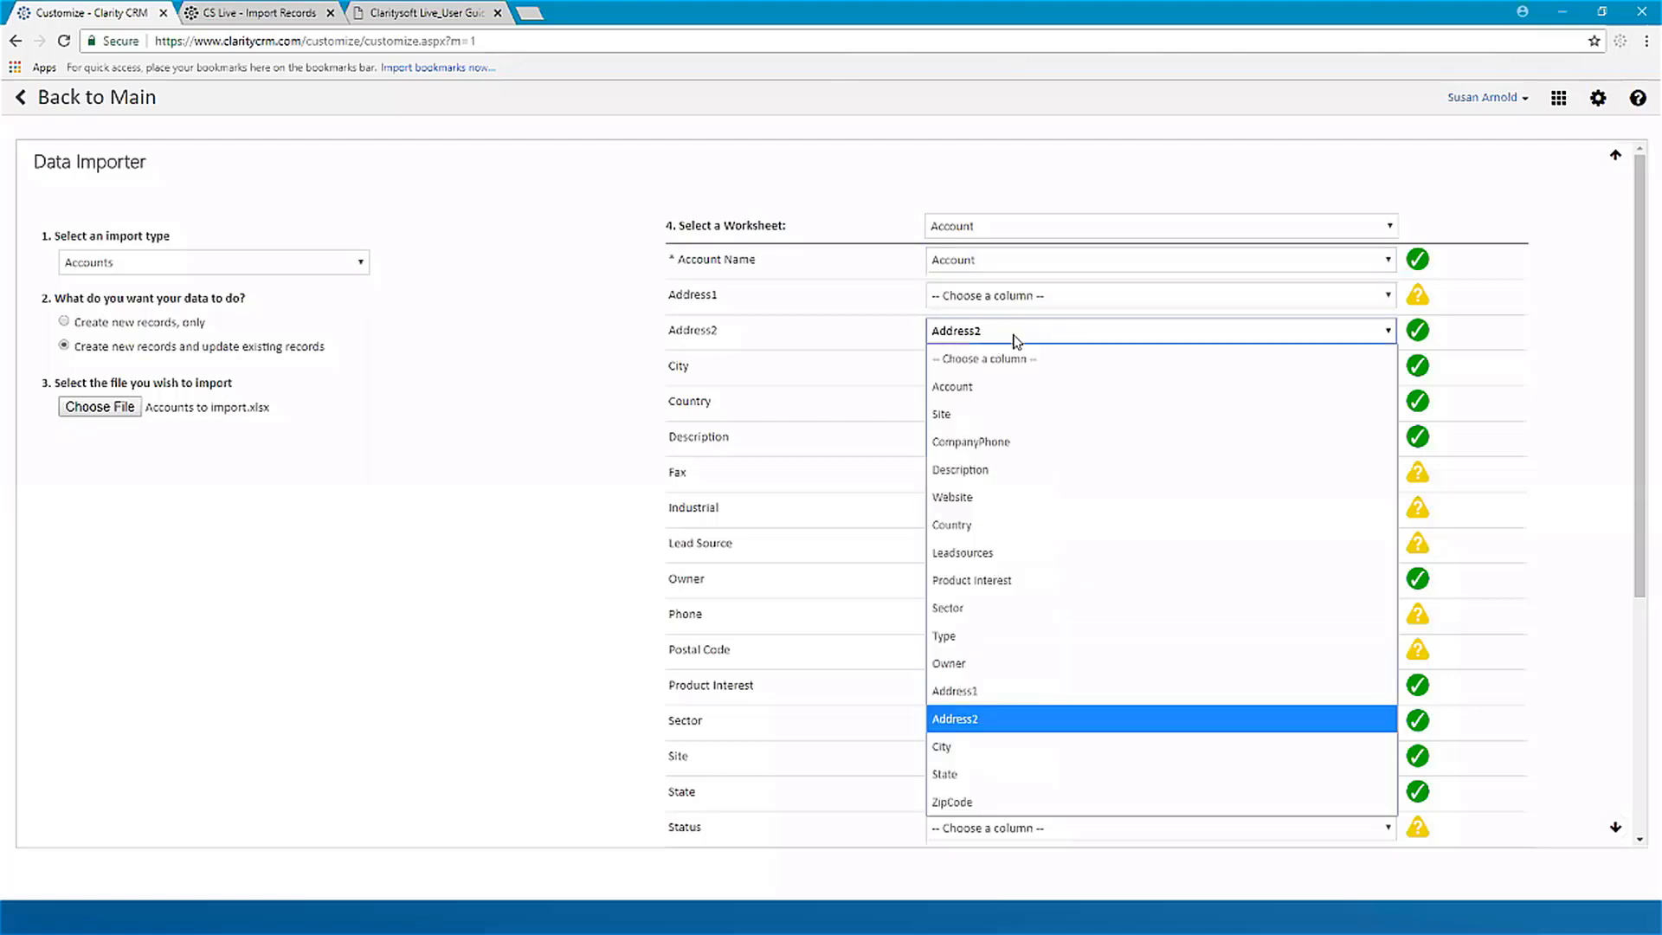
pyautogui.click(1009, 364)
pyautogui.click(1010, 367)
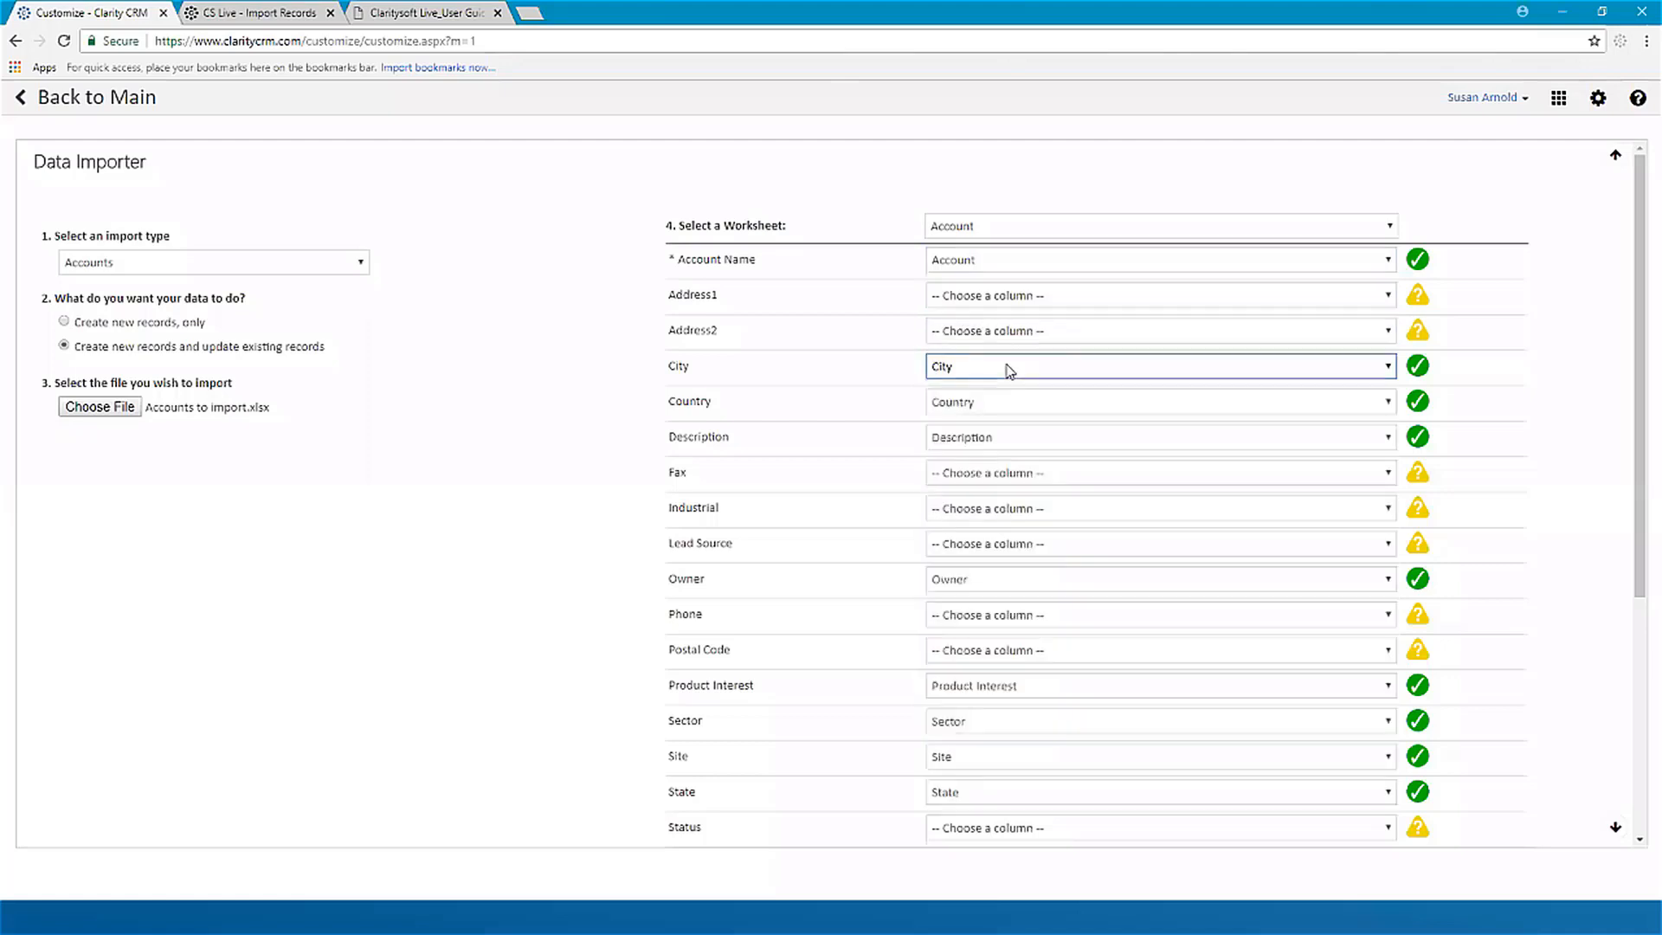
pyautogui.click(1004, 395)
pyautogui.click(1005, 401)
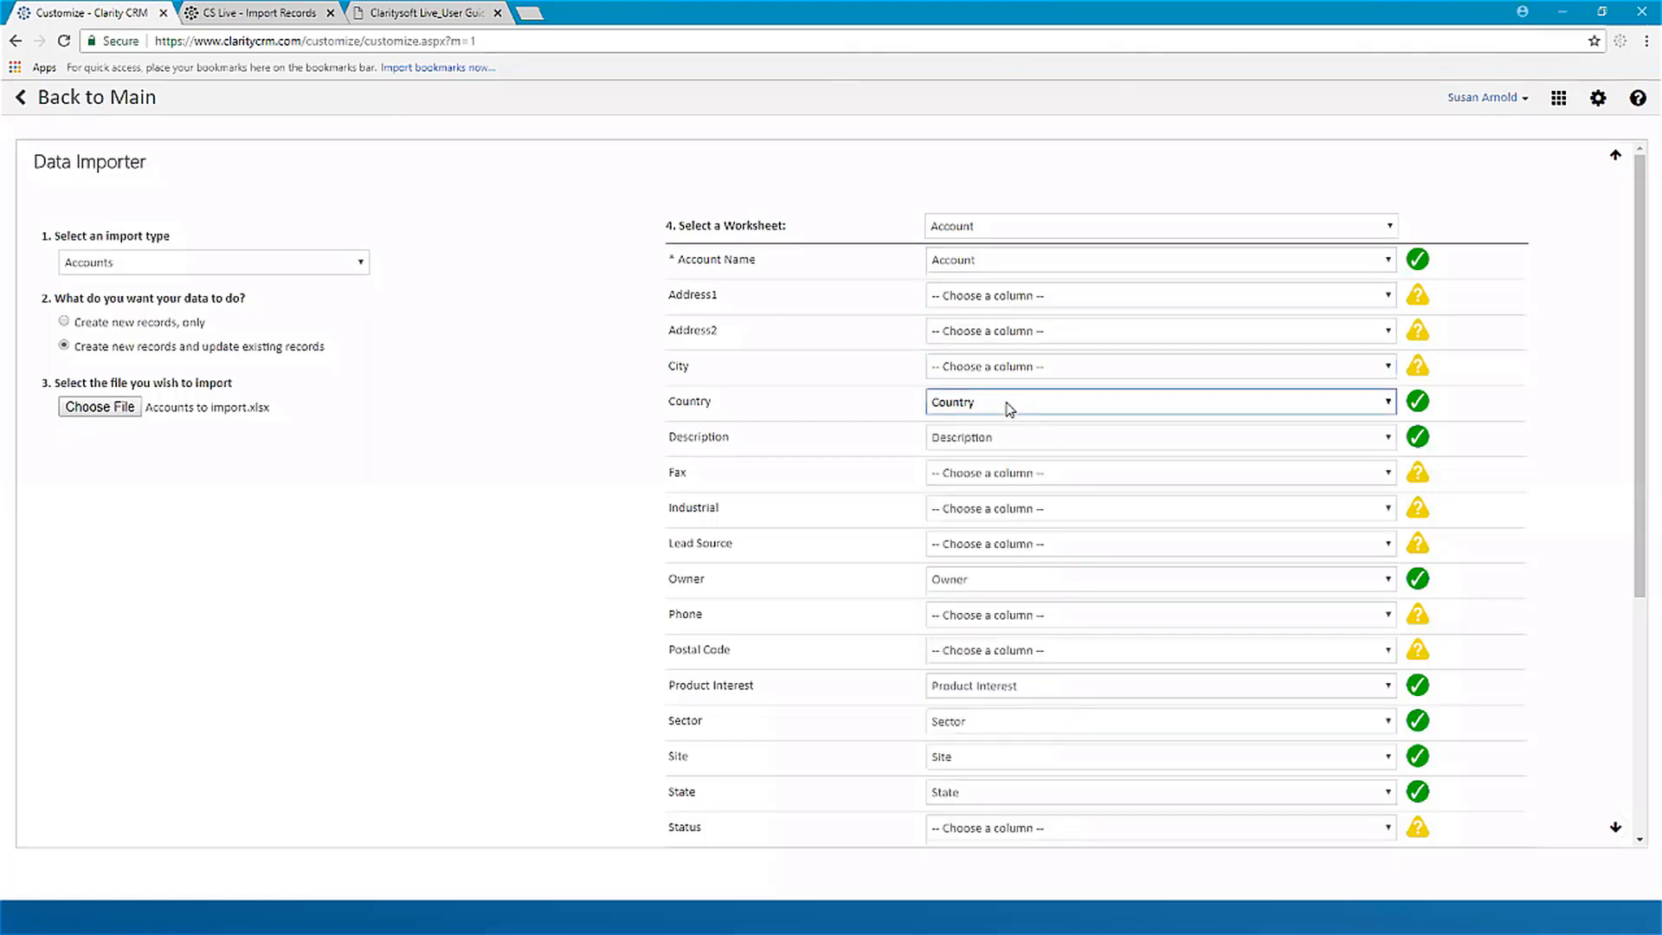
pyautogui.click(1004, 438)
pyautogui.click(1024, 438)
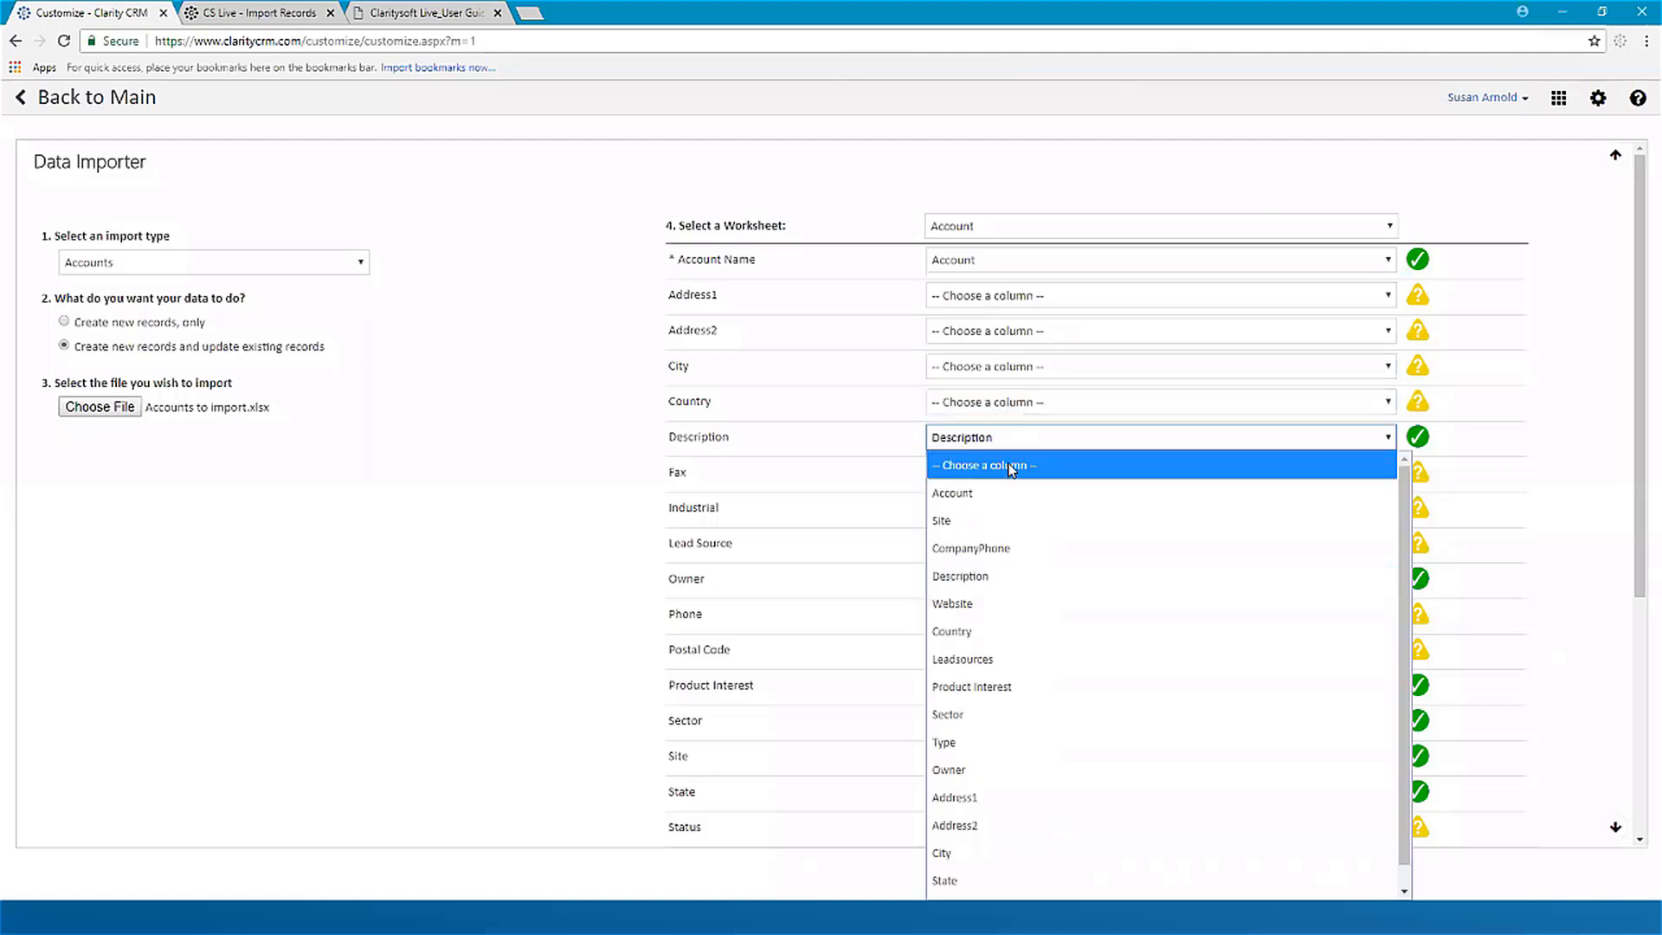
pyautogui.click(1009, 465)
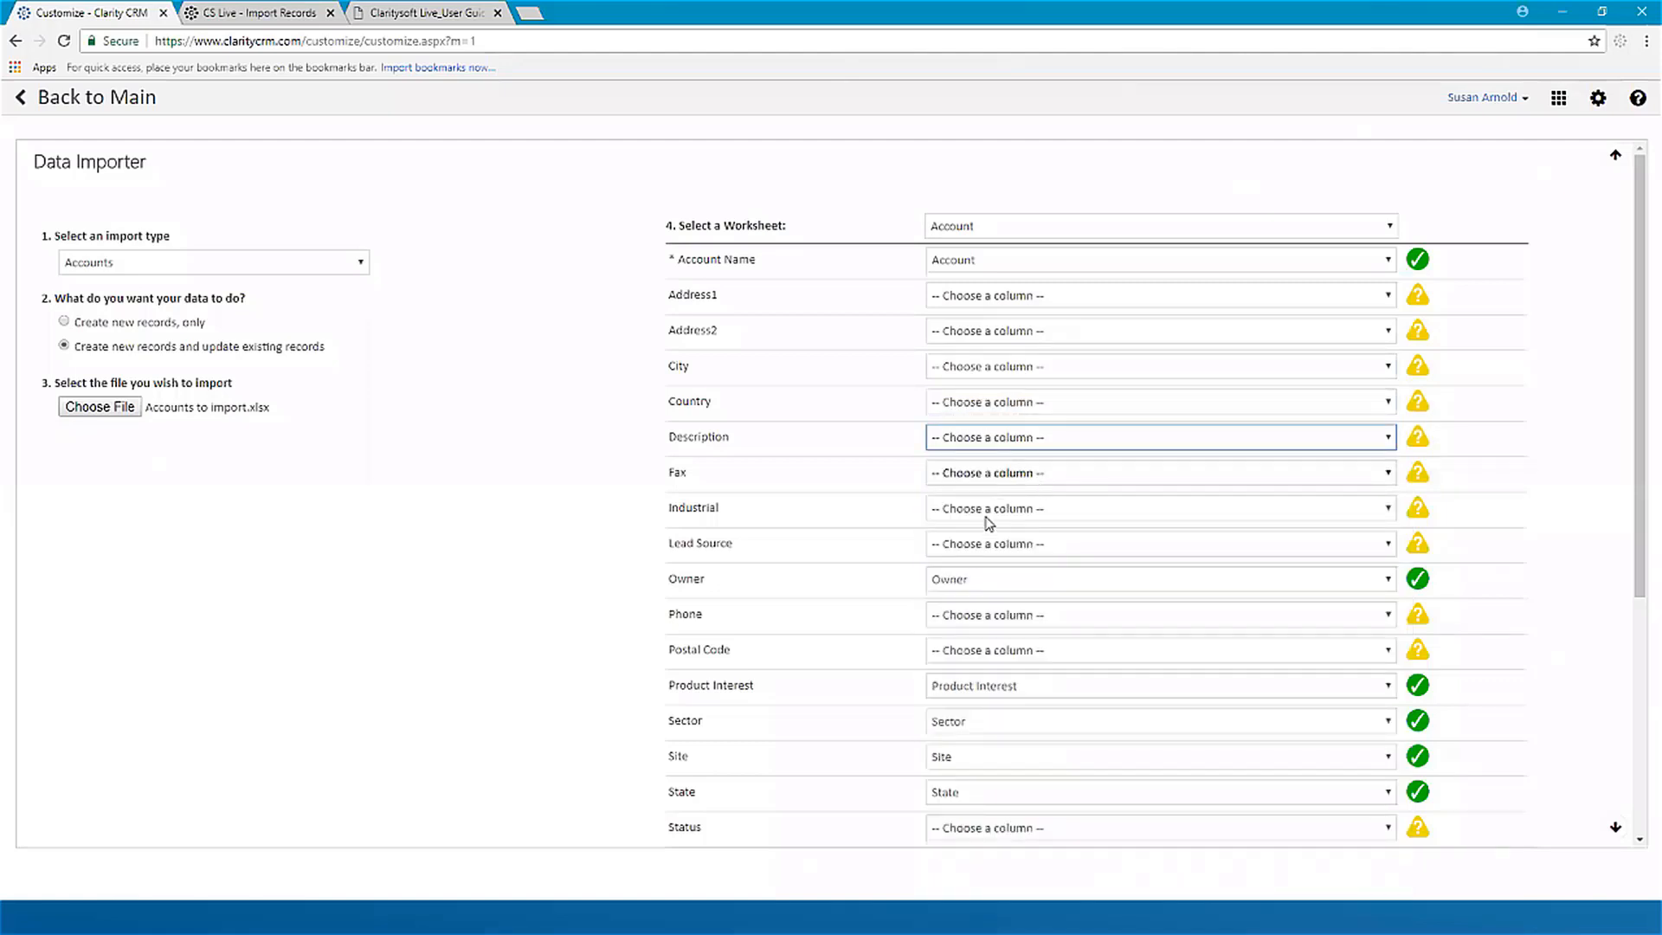
# Step: Clear the column mappings of the Owner, Site, State and Website fields, keeping Product Interest, Sector and Type mapped
pyautogui.click(998, 586)
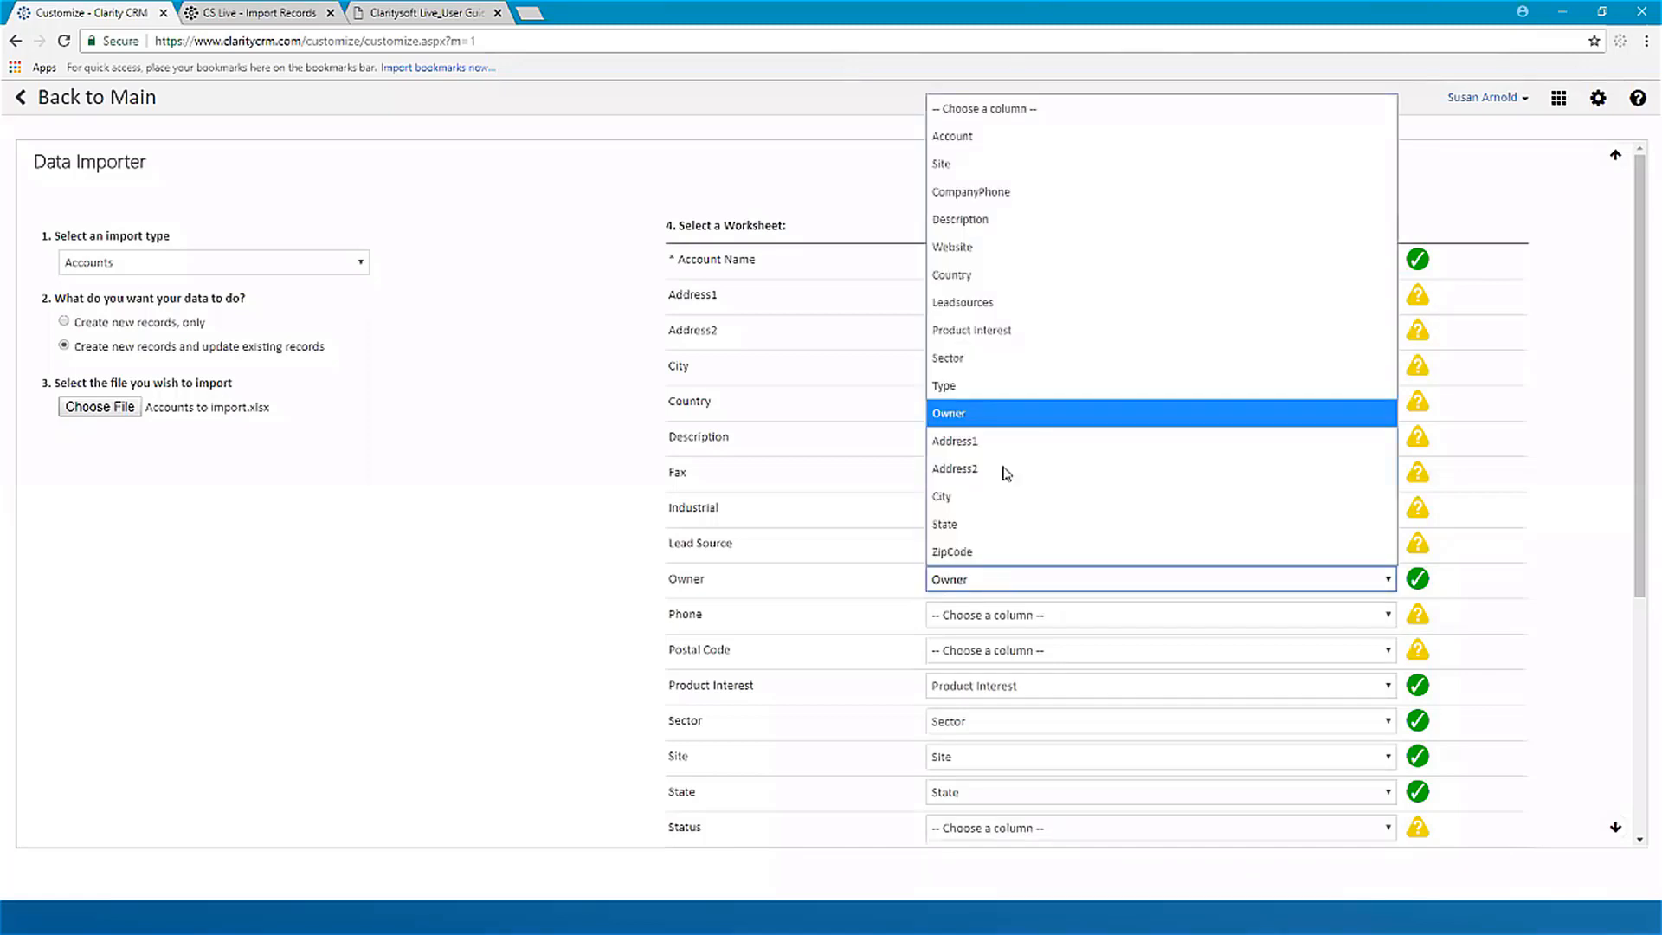
pyautogui.click(984, 108)
pyautogui.scroll(-1, 1068, 693)
pyautogui.scroll(-3, 1062, 663)
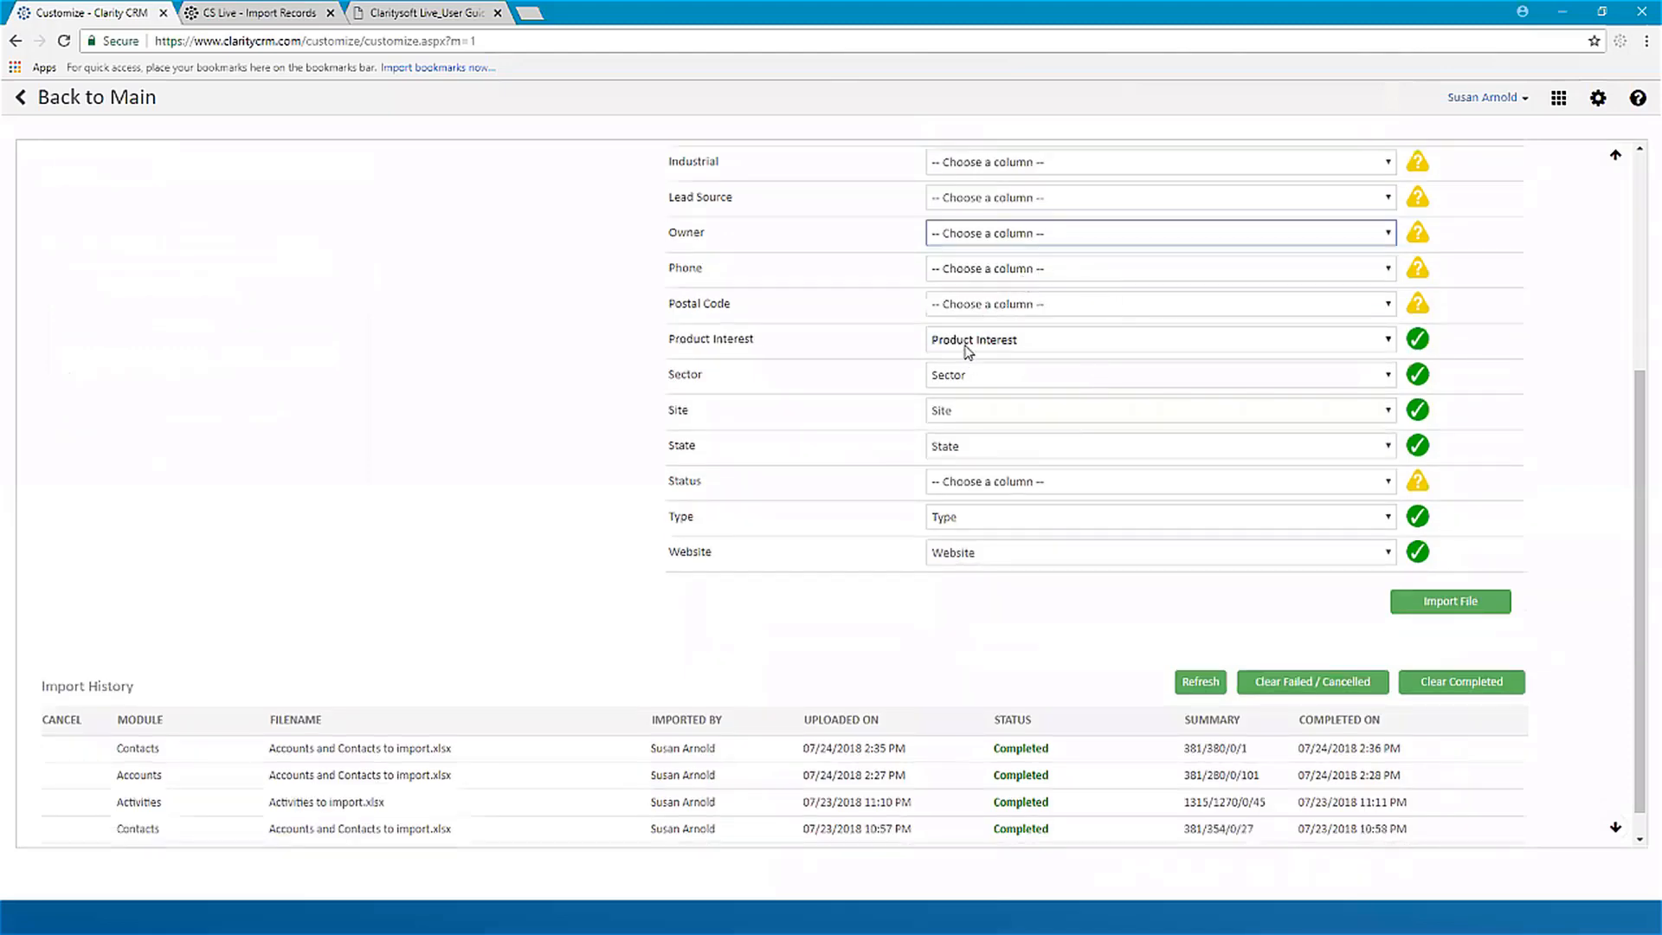
pyautogui.click(1009, 412)
pyautogui.click(996, 439)
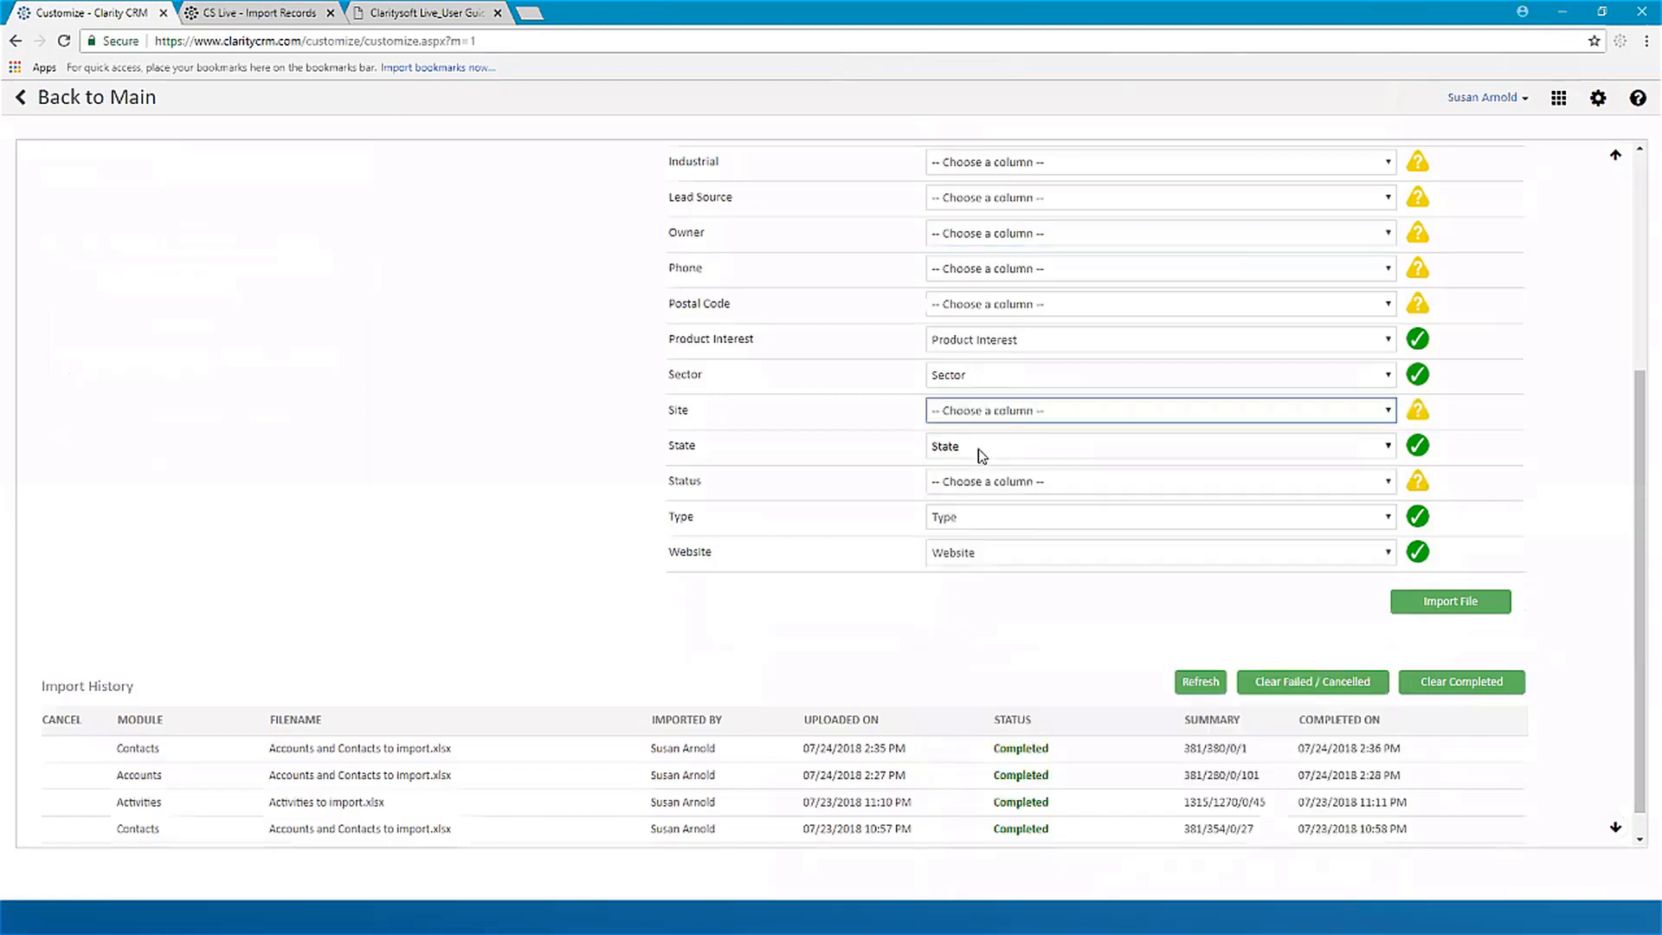
pyautogui.click(981, 456)
pyautogui.click(952, 473)
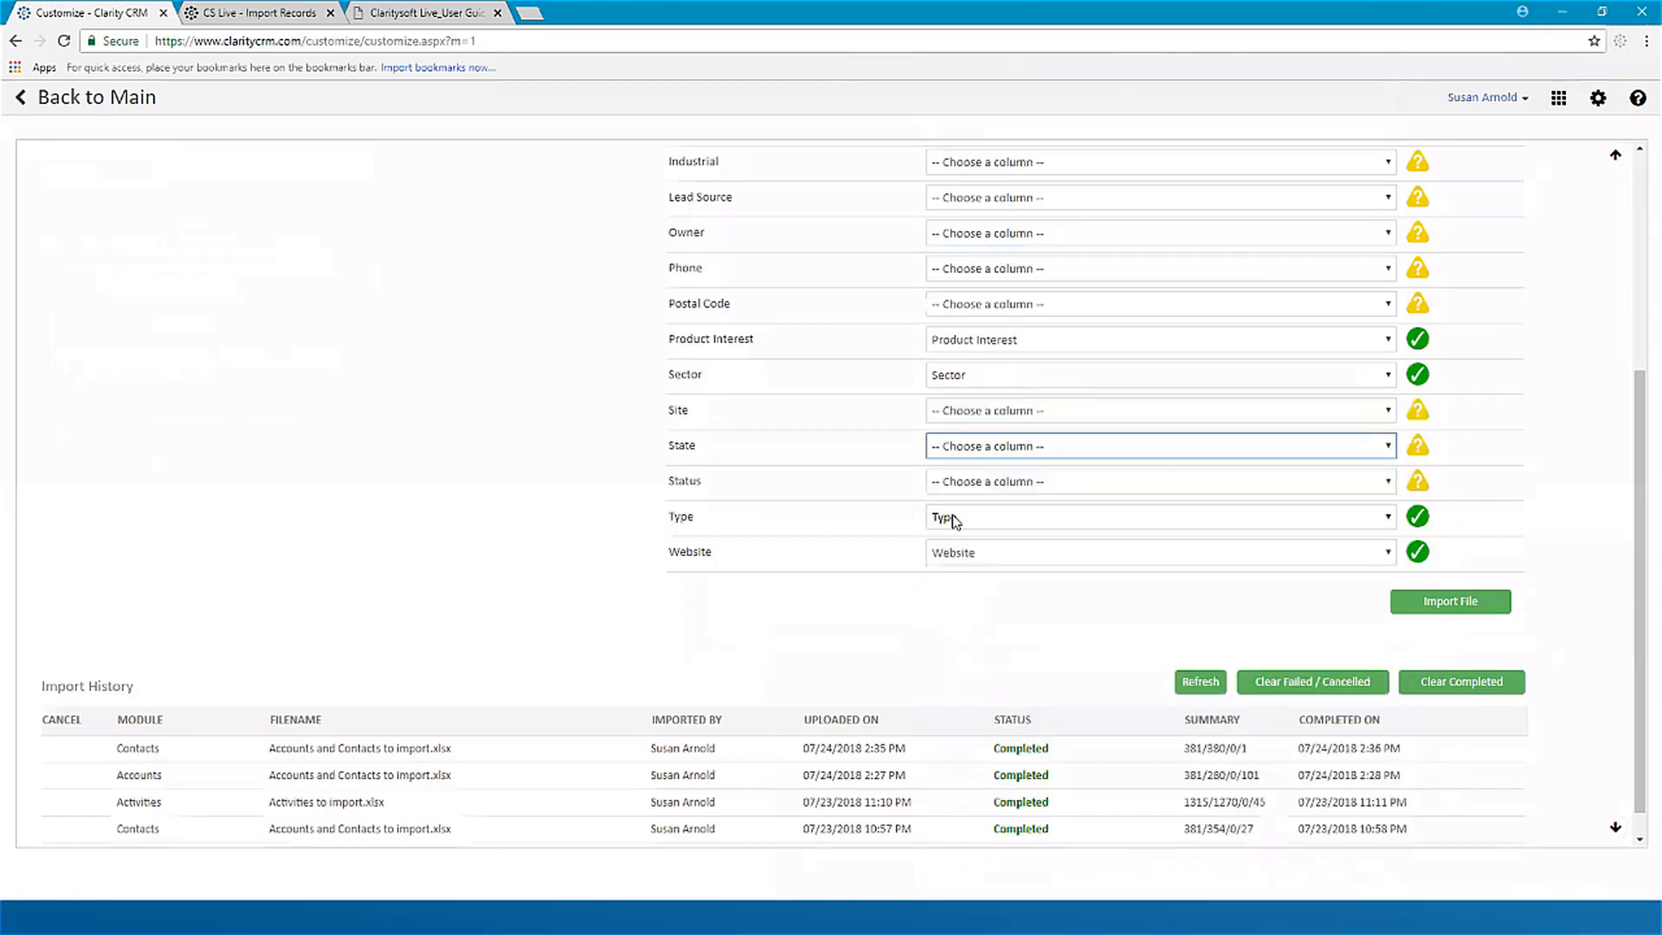
pyautogui.click(1000, 556)
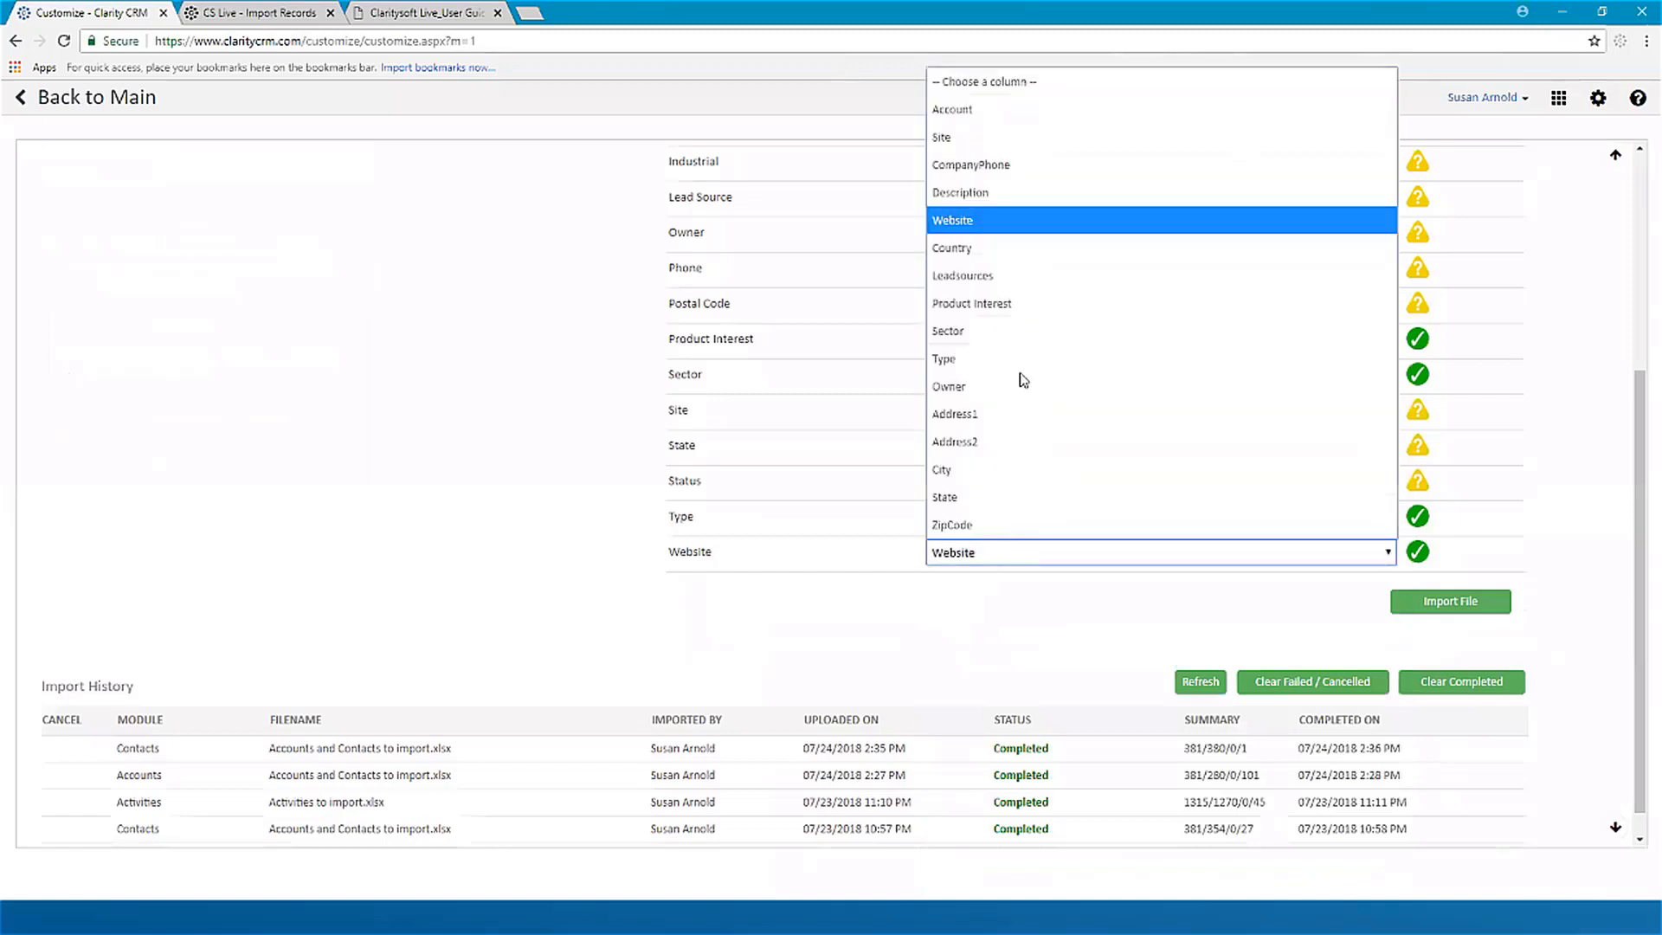
pyautogui.click(1000, 81)
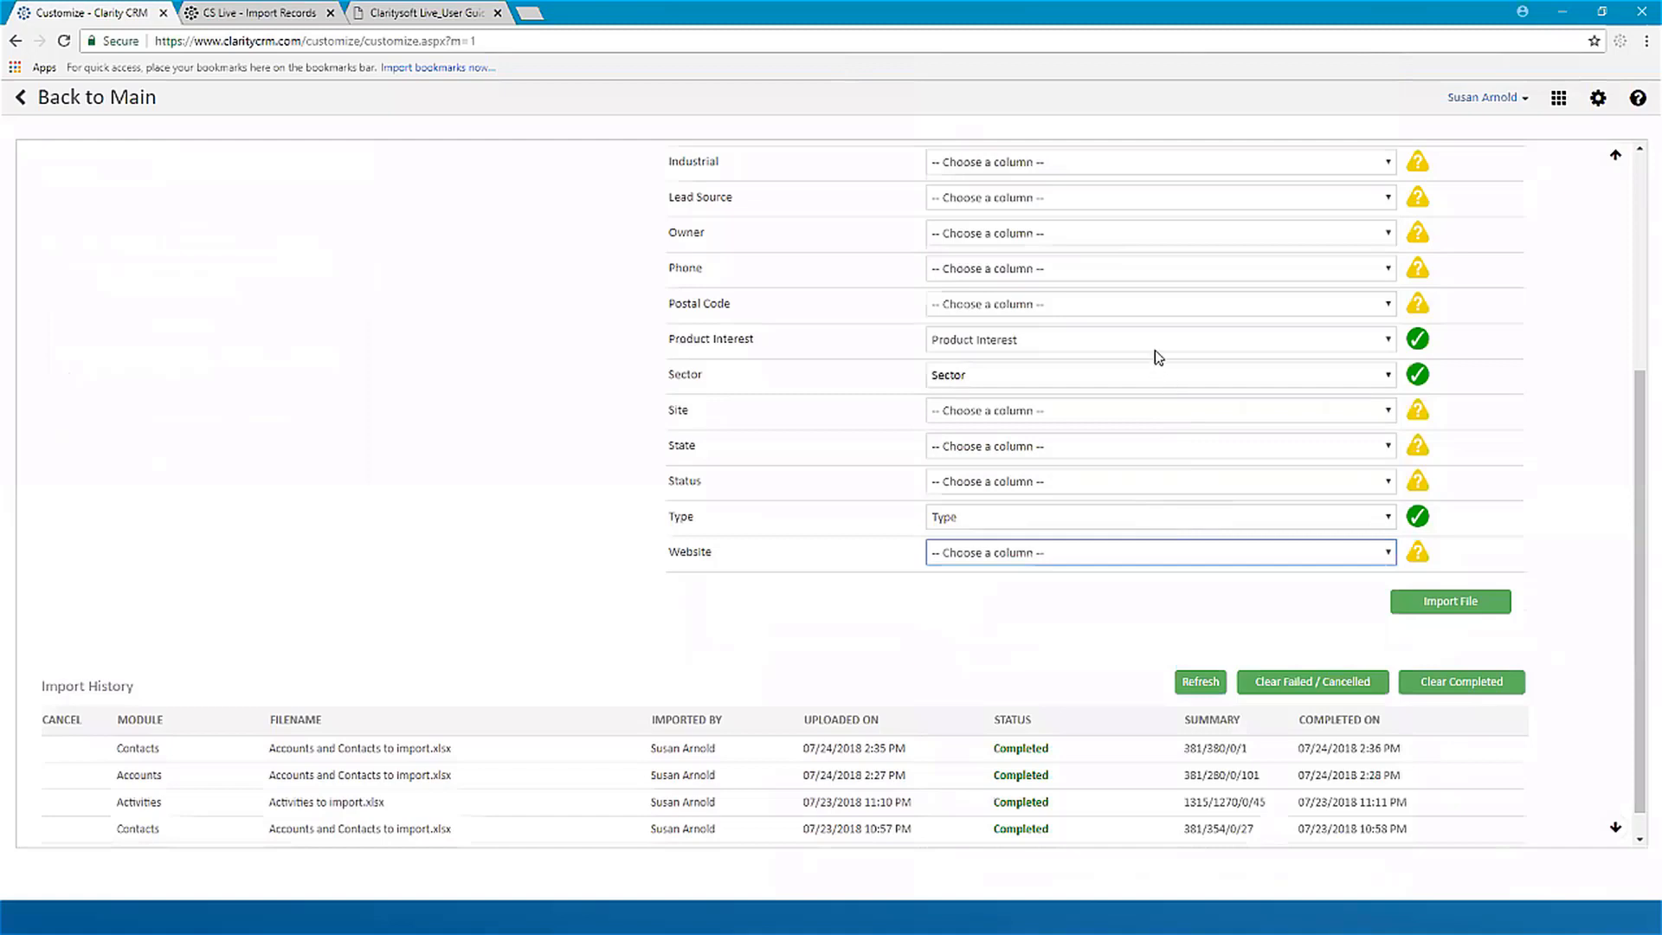
# Step: Check the reduced field mapping, submit Accounts to import.xlsx for import and confirm importing the data
pyautogui.scroll(4, 1158, 357)
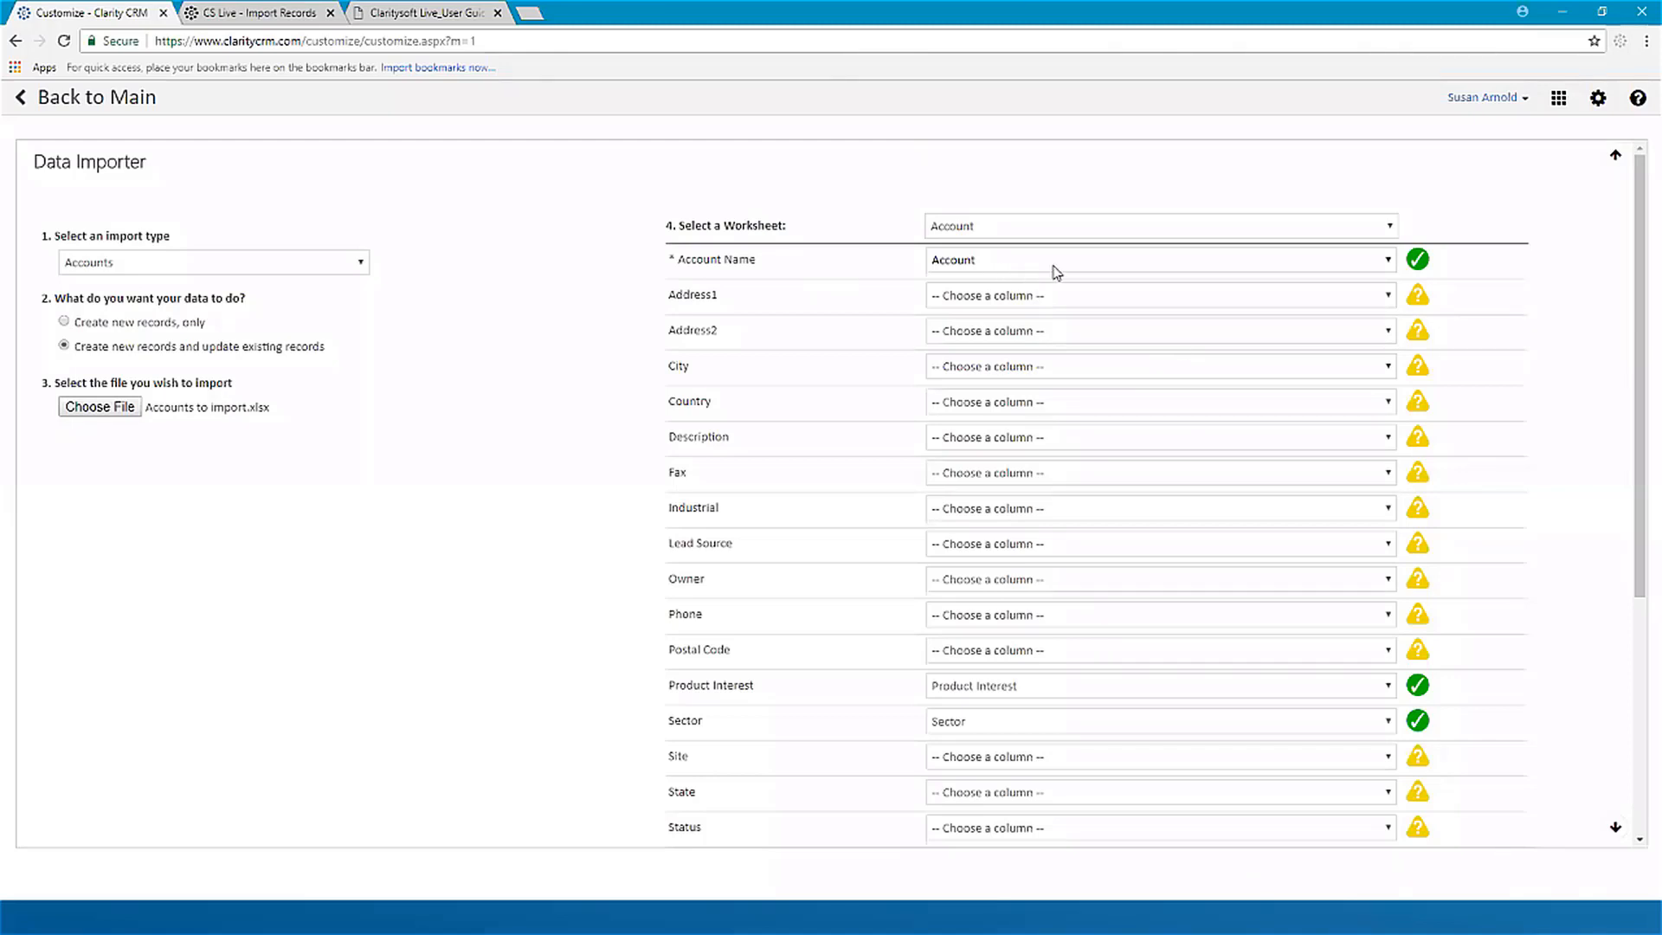
pyautogui.scroll(-5, 1179, 457)
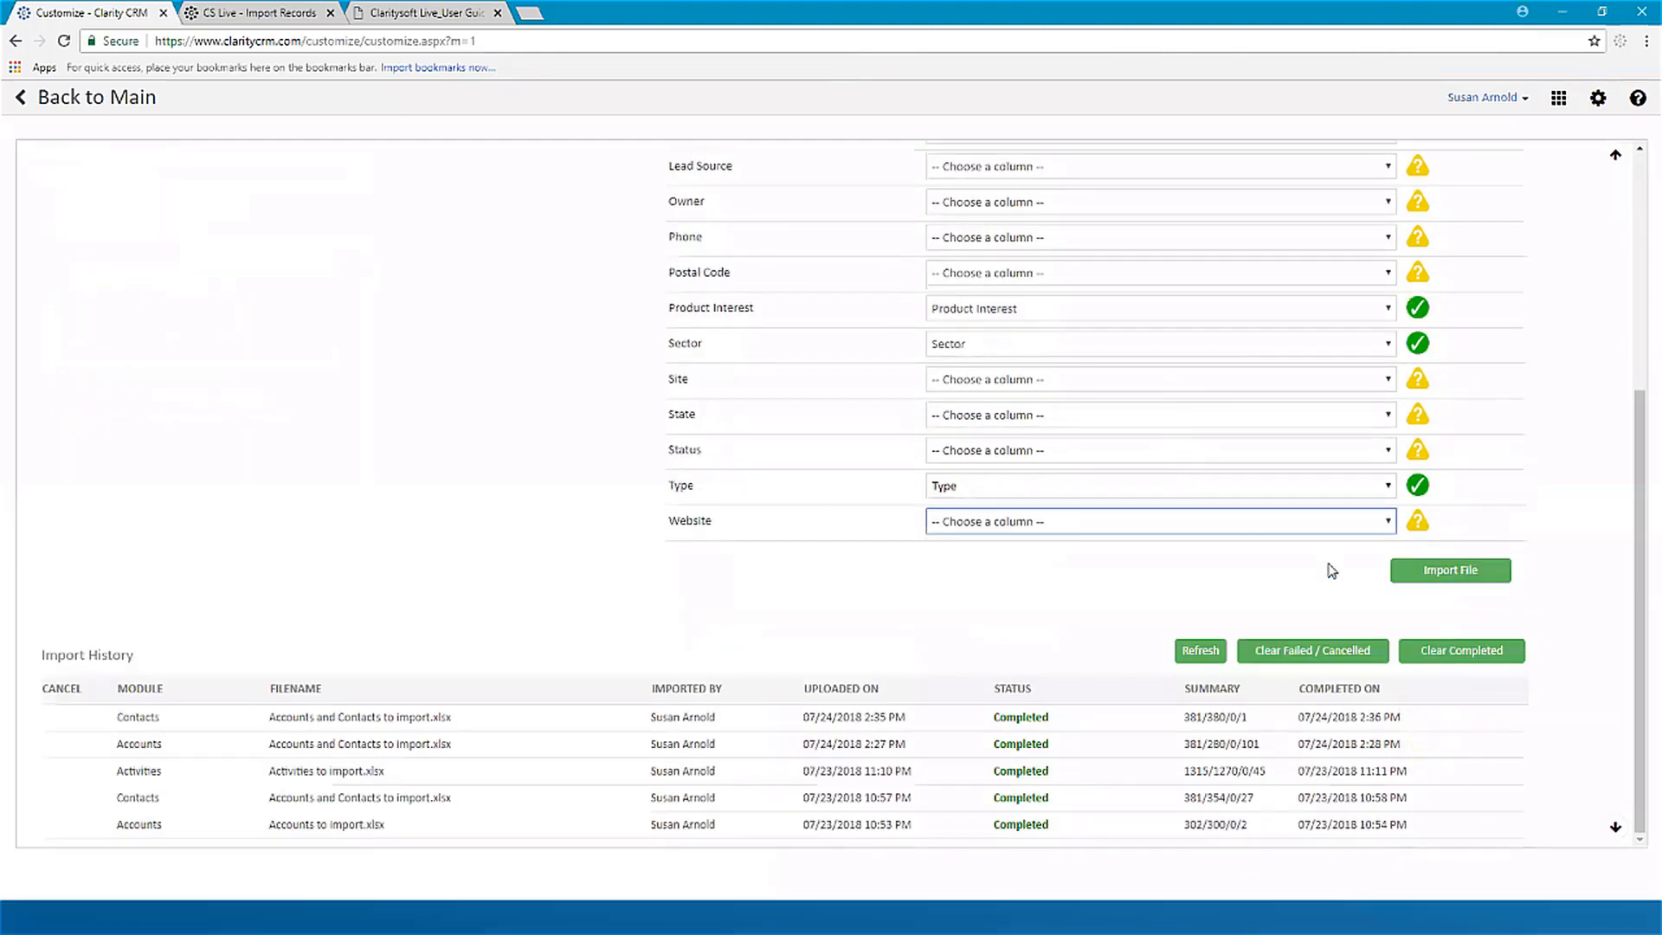
pyautogui.click(1461, 573)
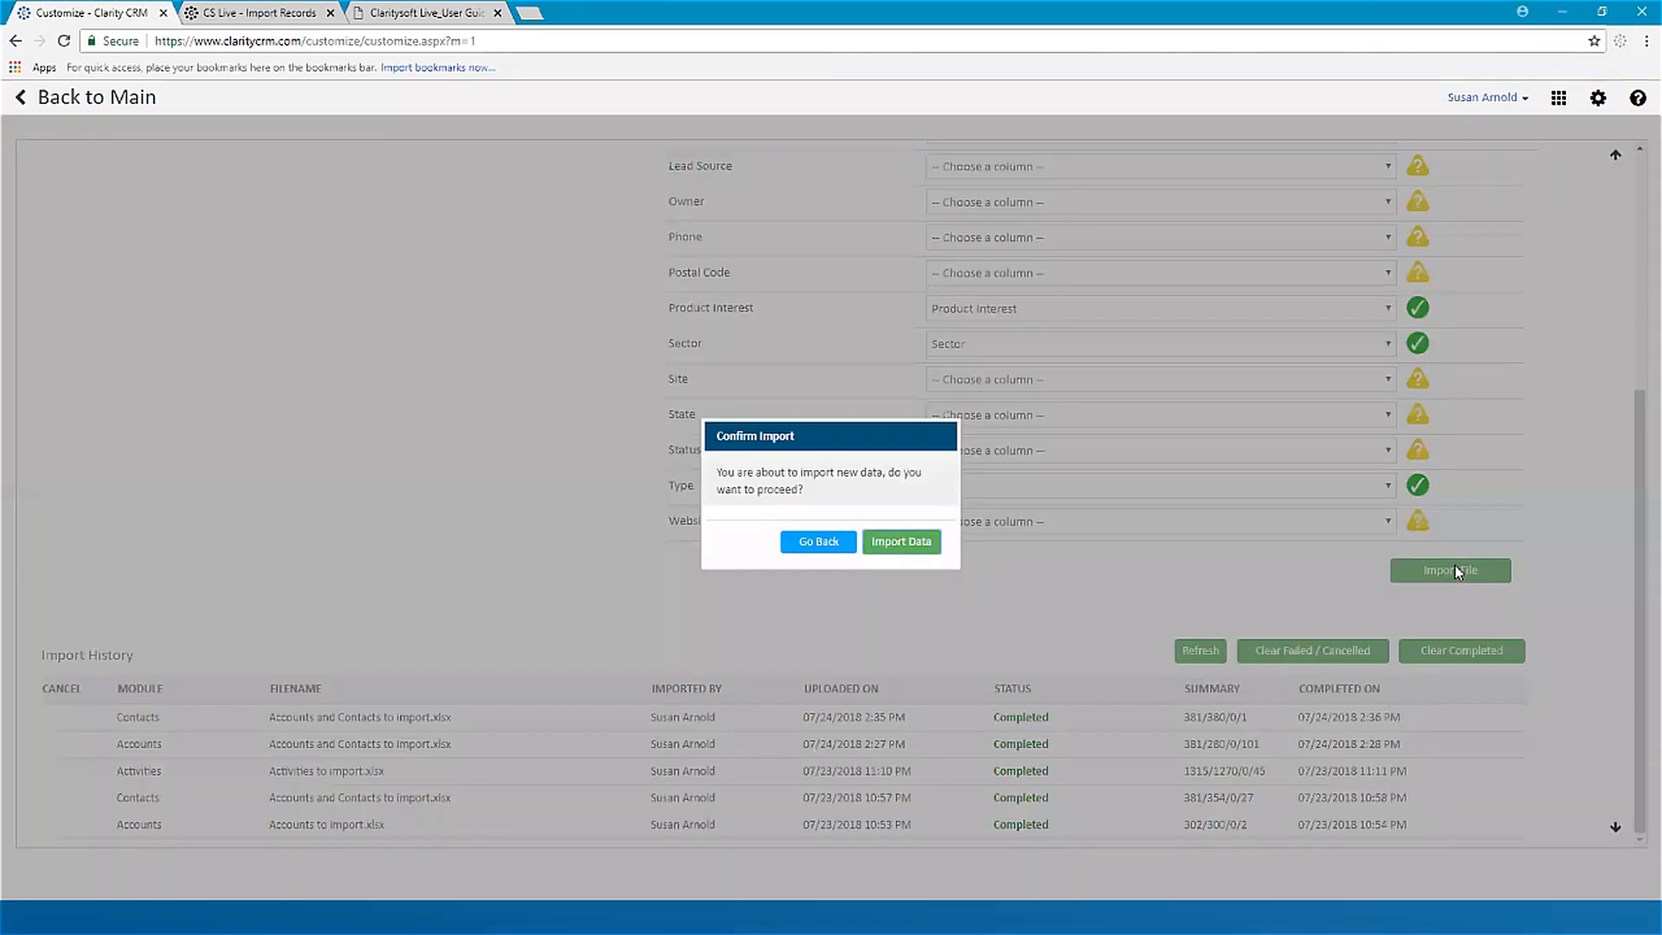
pyautogui.click(896, 547)
pyautogui.click(897, 544)
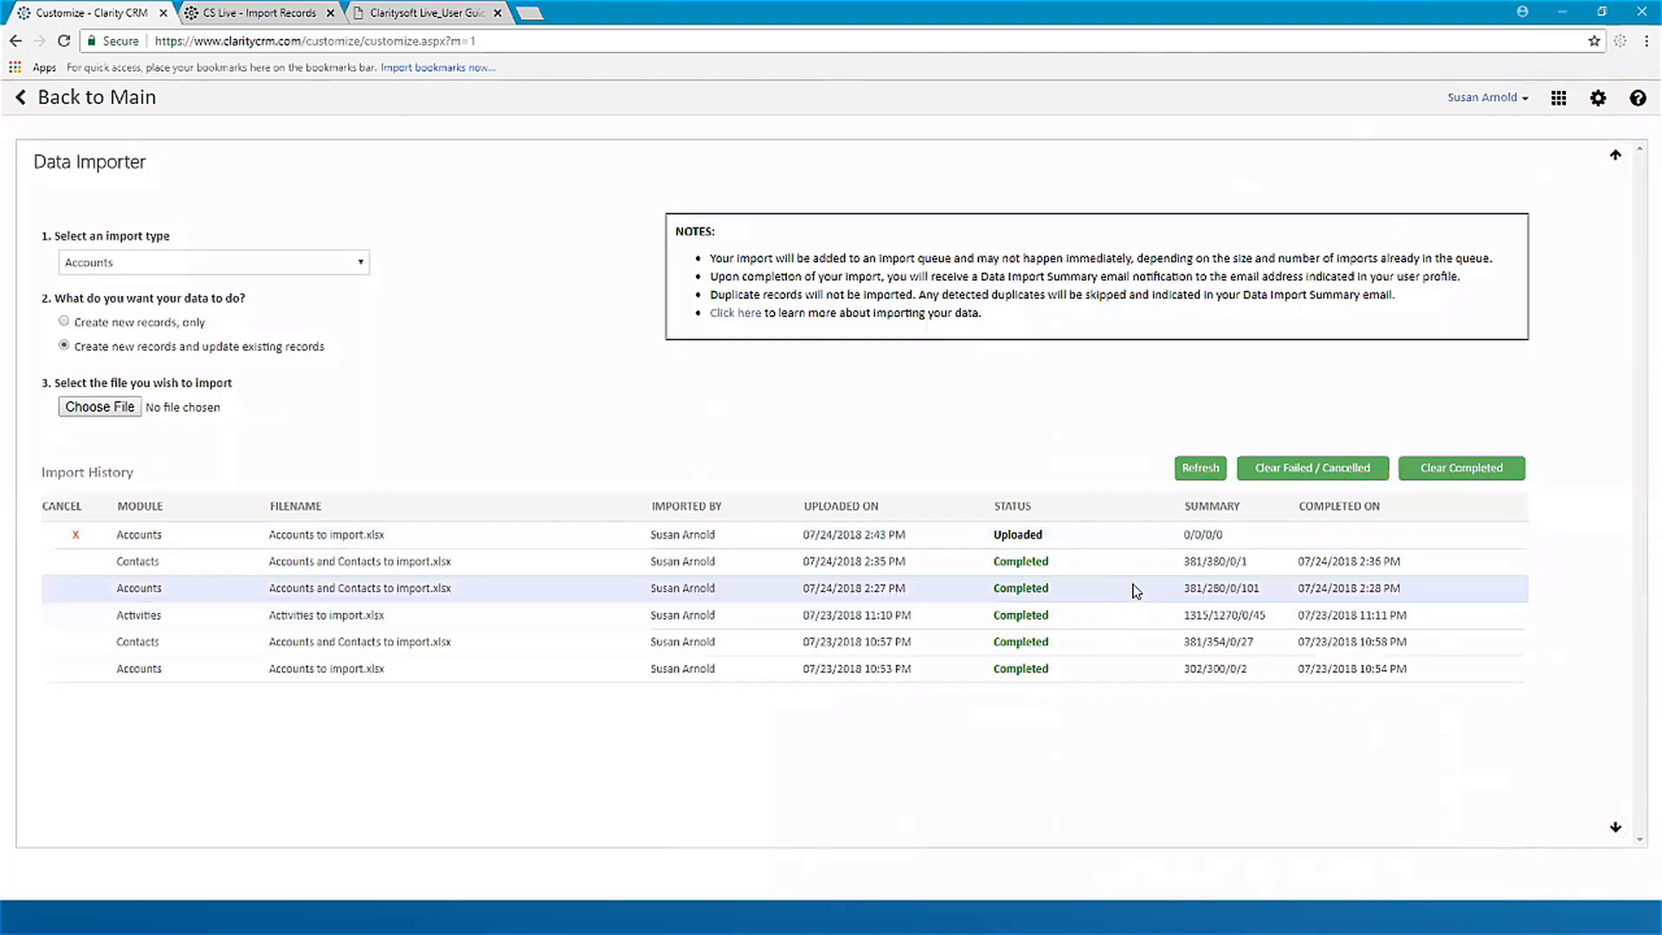
# Step: Refresh the import history for the accounts update and review its emailed Claritysoft Import Report in Outlook
pyautogui.moveTo(1195, 537)
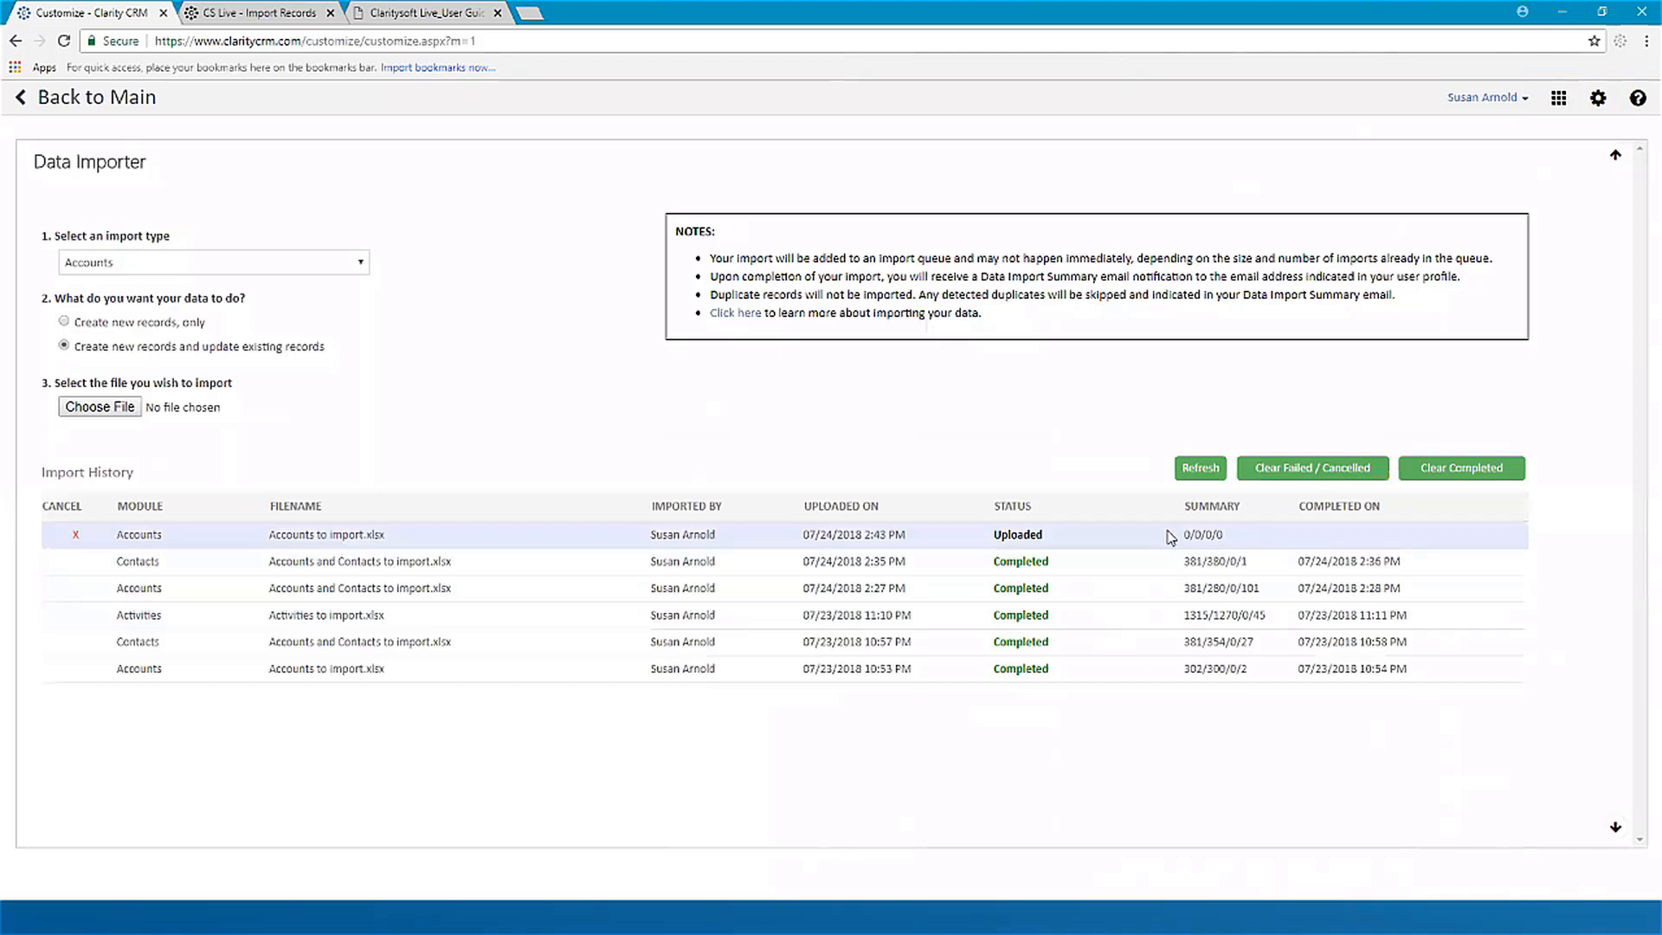
pyautogui.click(1201, 470)
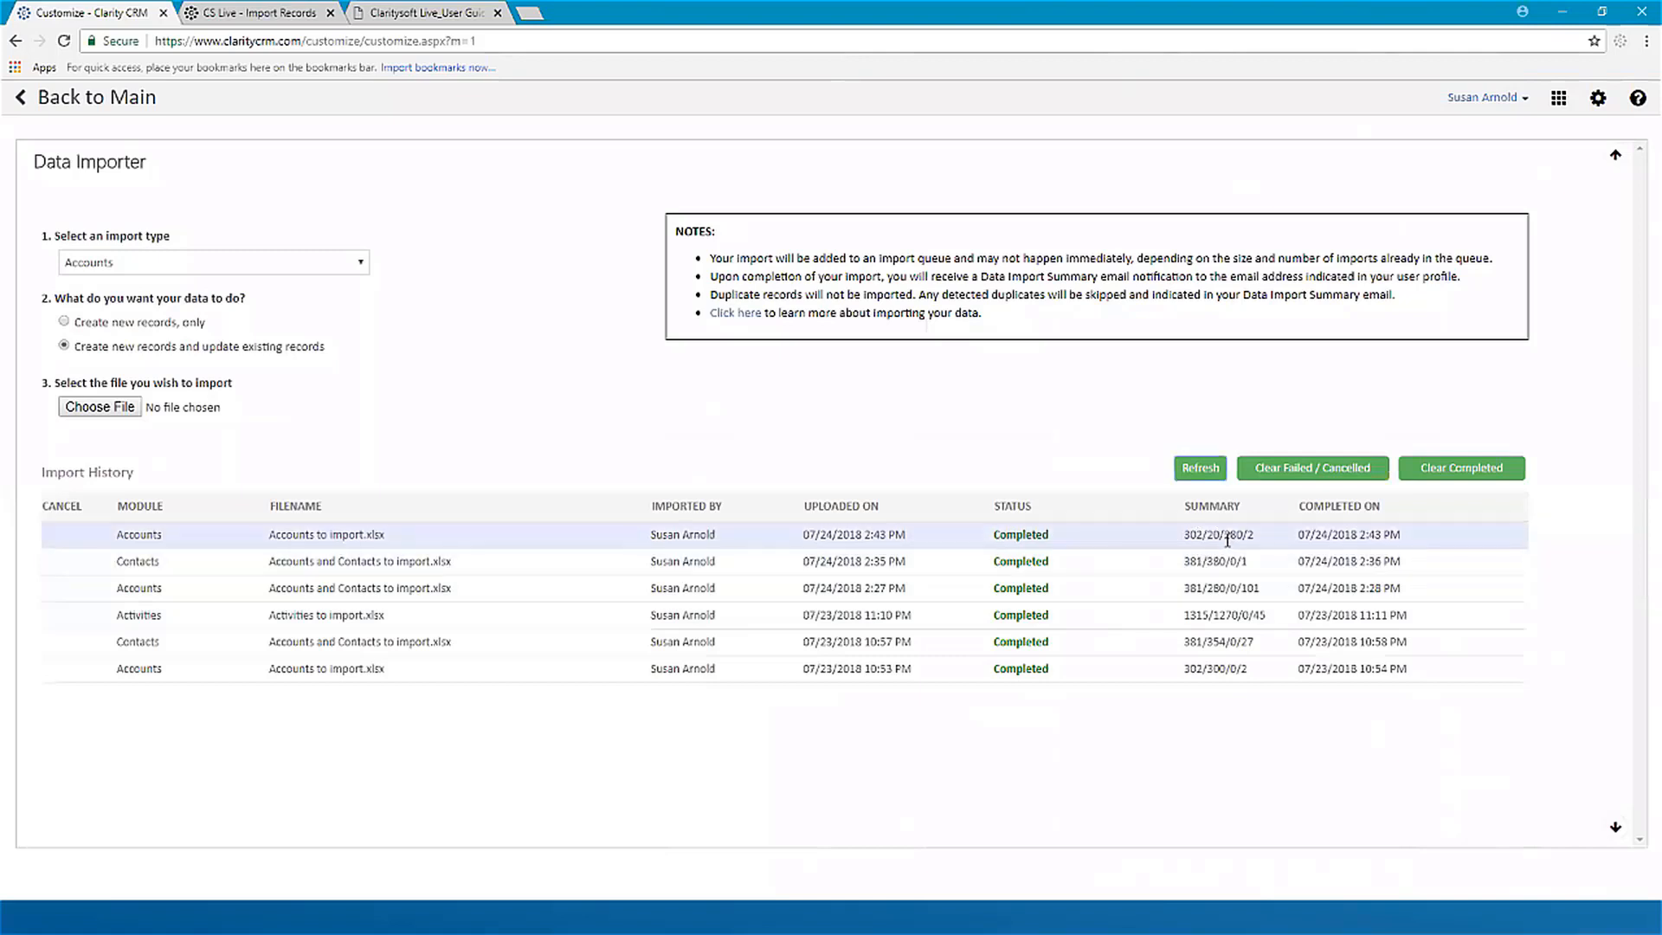
pyautogui.moveTo(1222, 540)
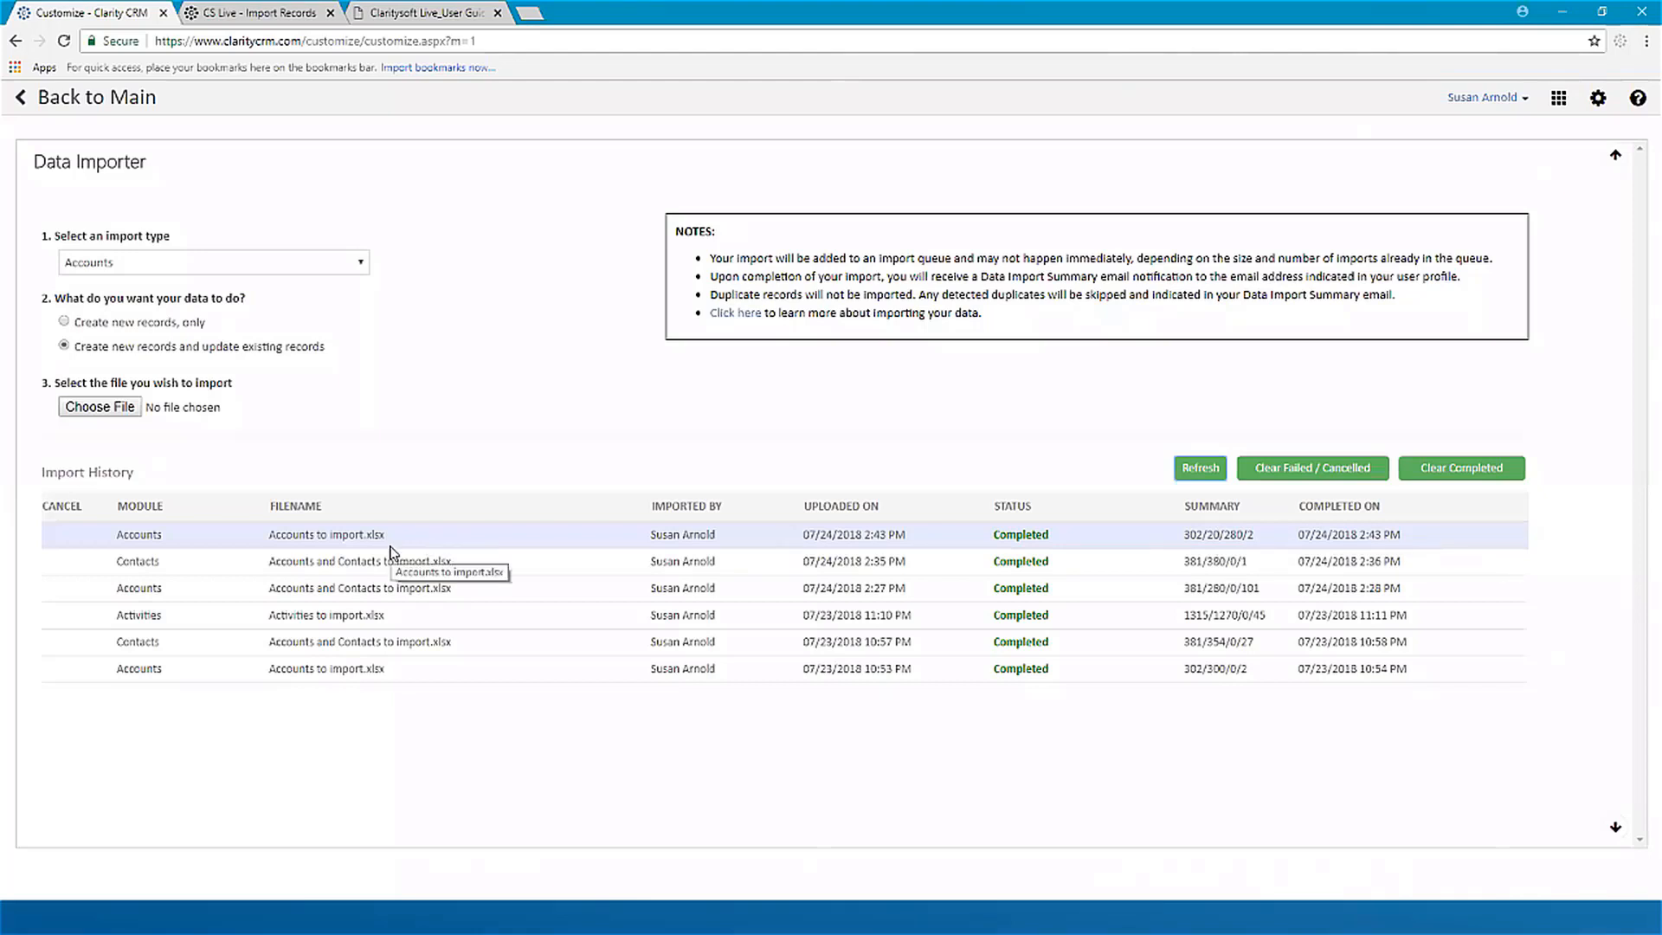
pyautogui.hotkey('alt', 'Tab')
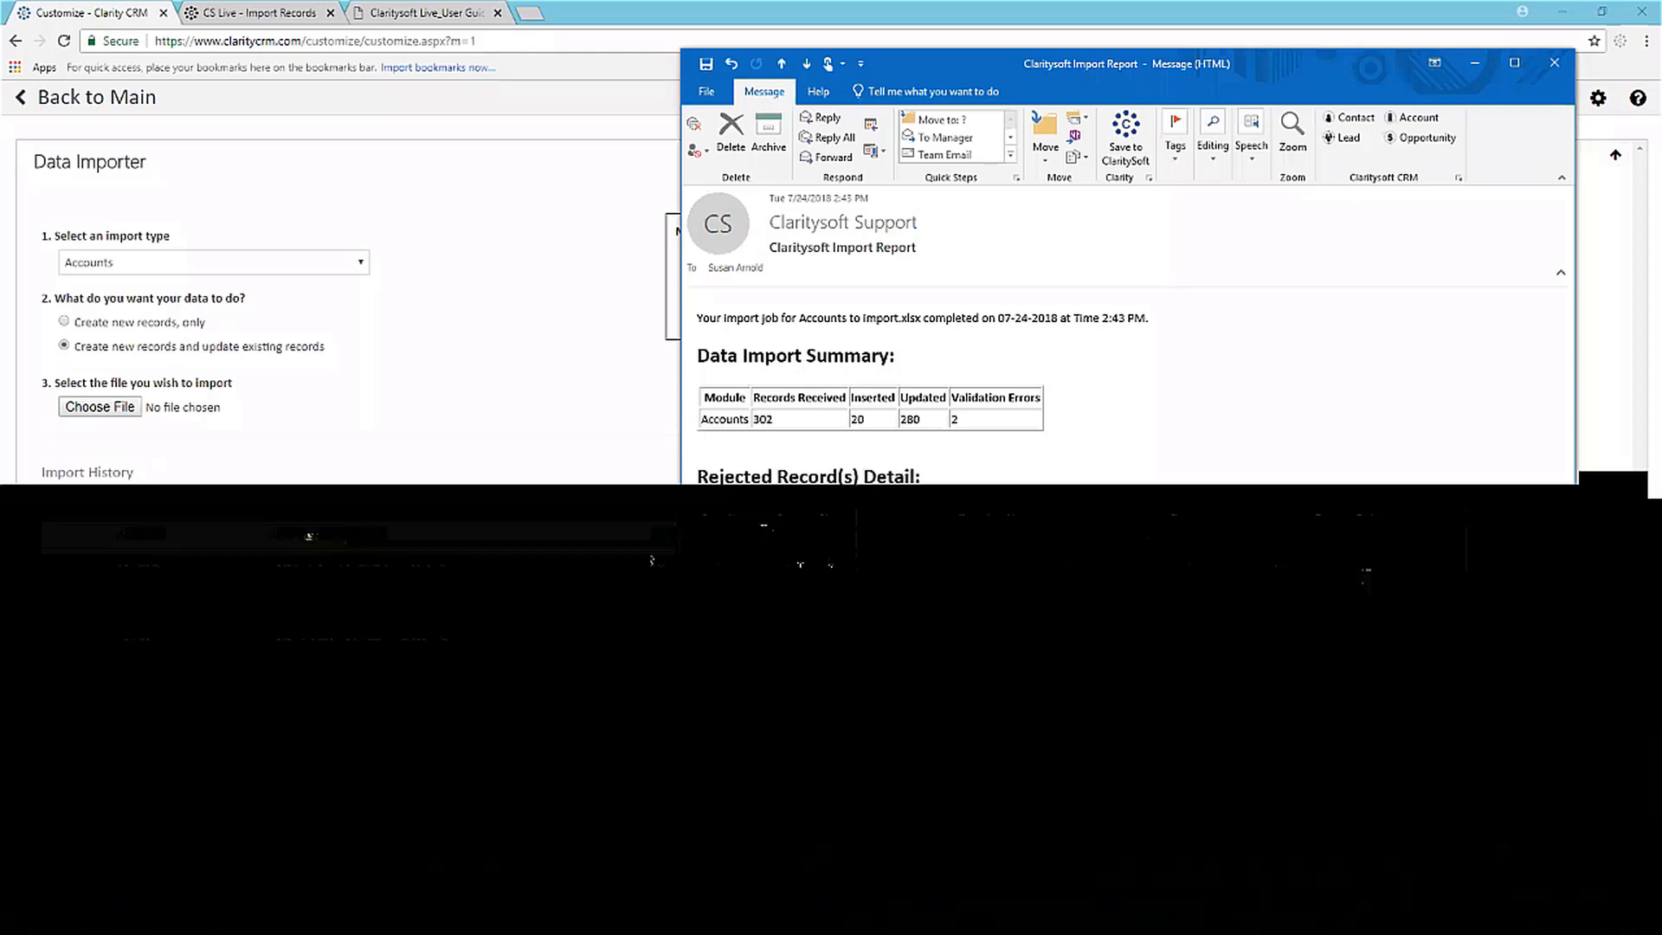
pyautogui.click(1554, 63)
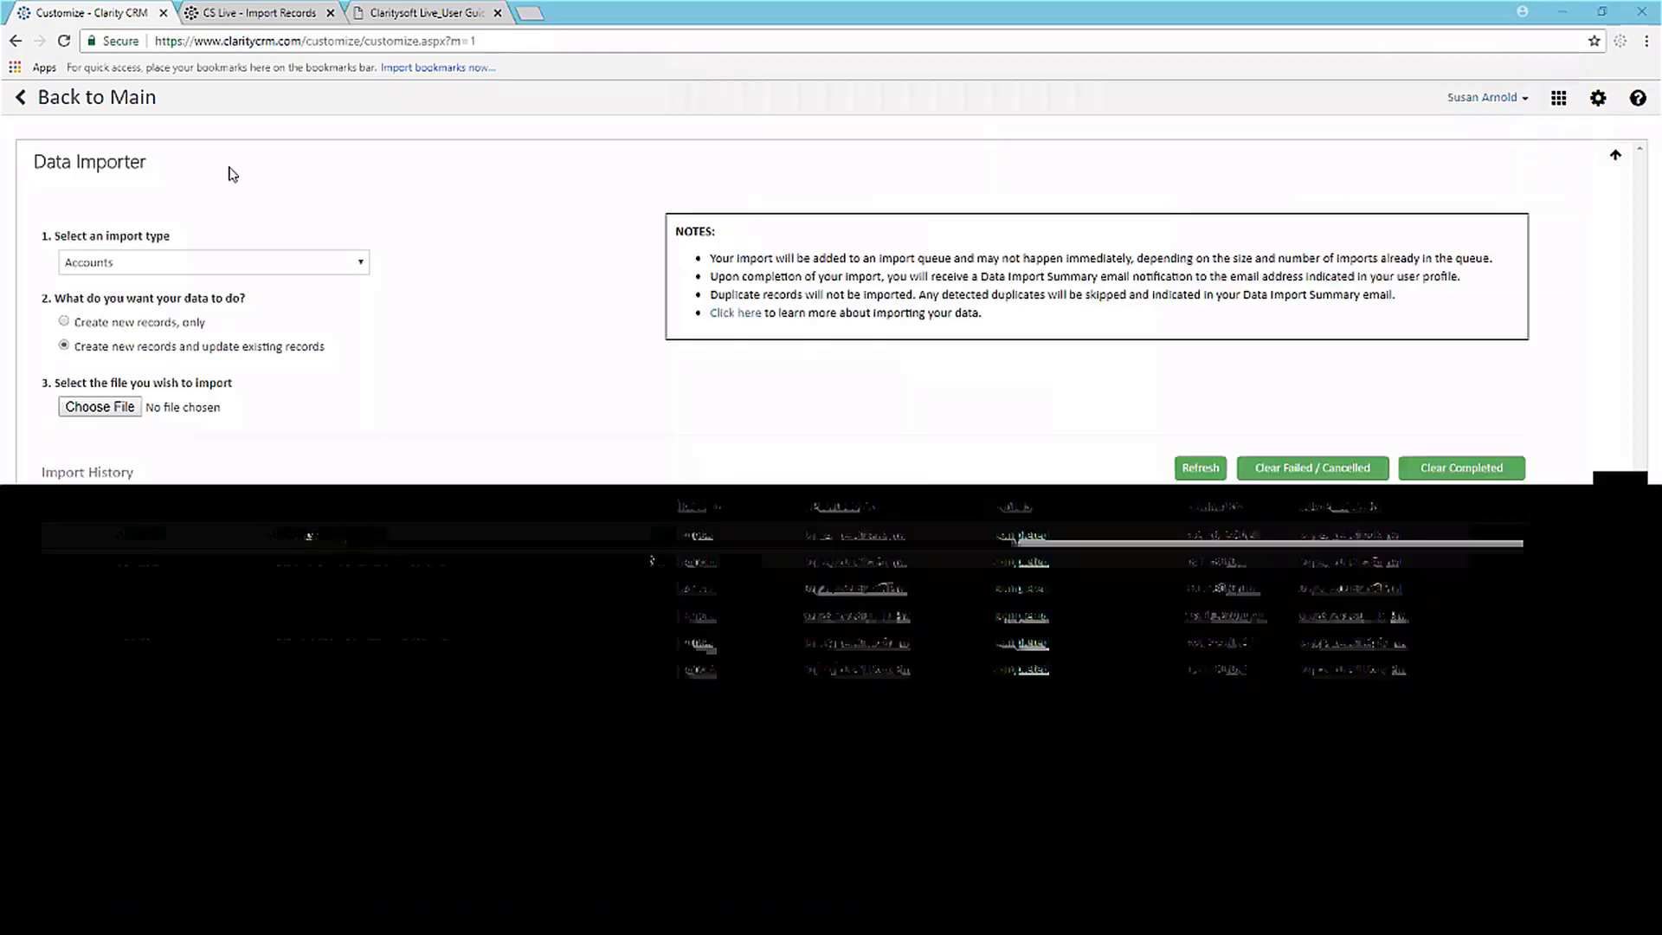
# Step: Return to the Accounts list and sort the accounts by Sector in ascending order
pyautogui.click(26, 98)
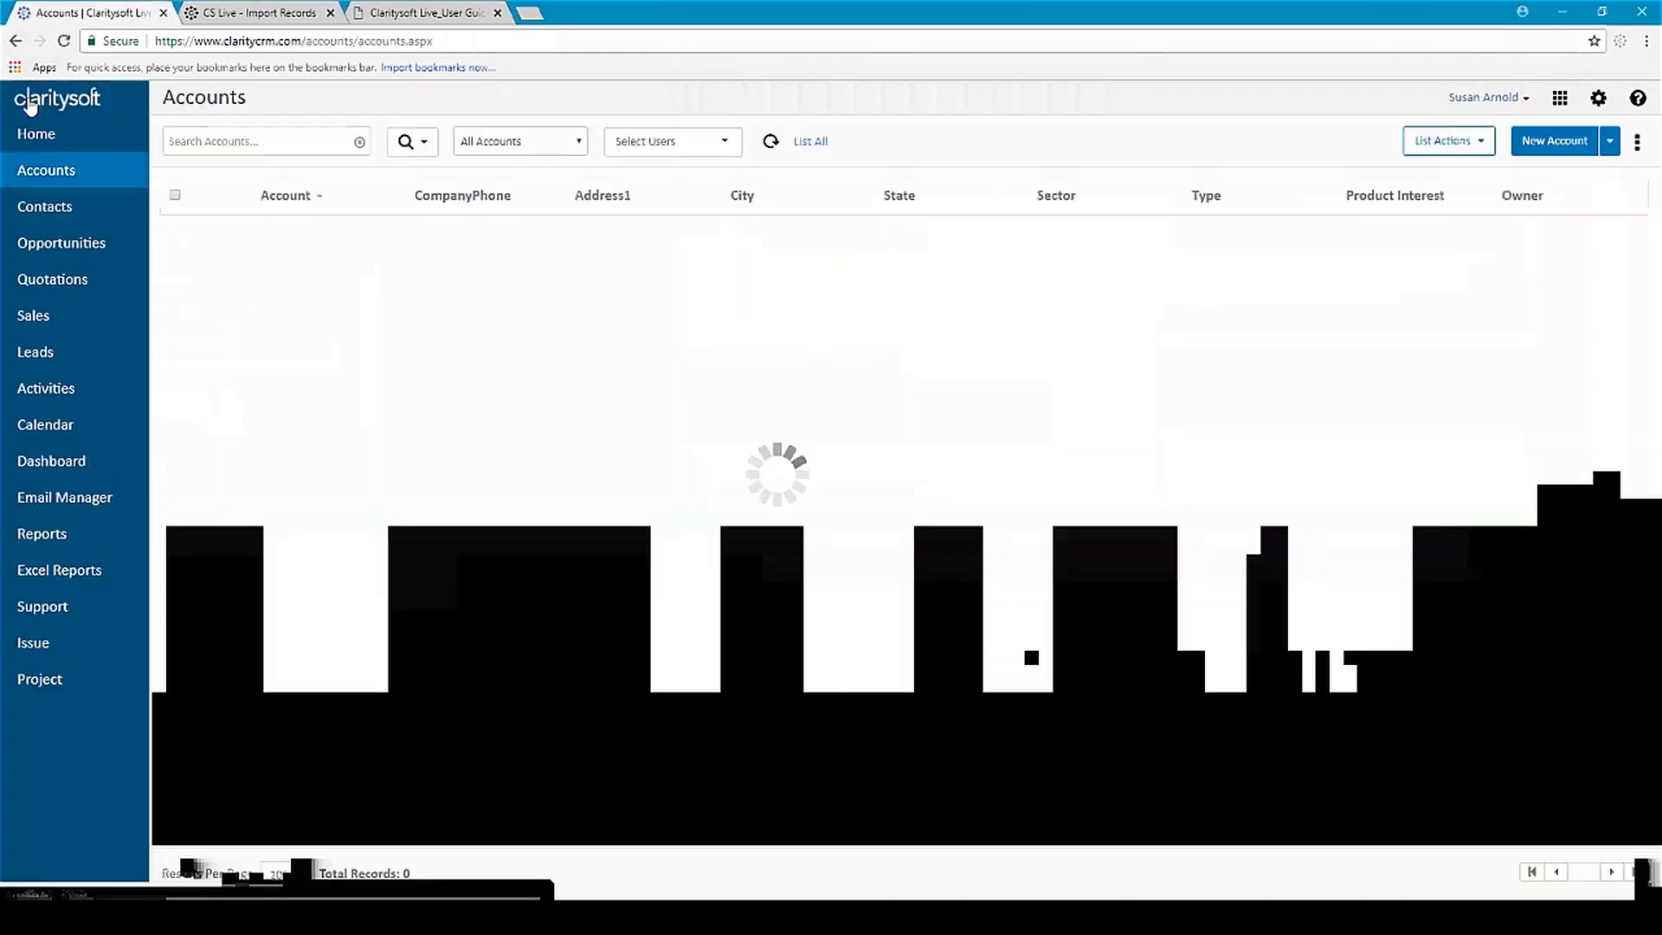
pyautogui.click(1066, 197)
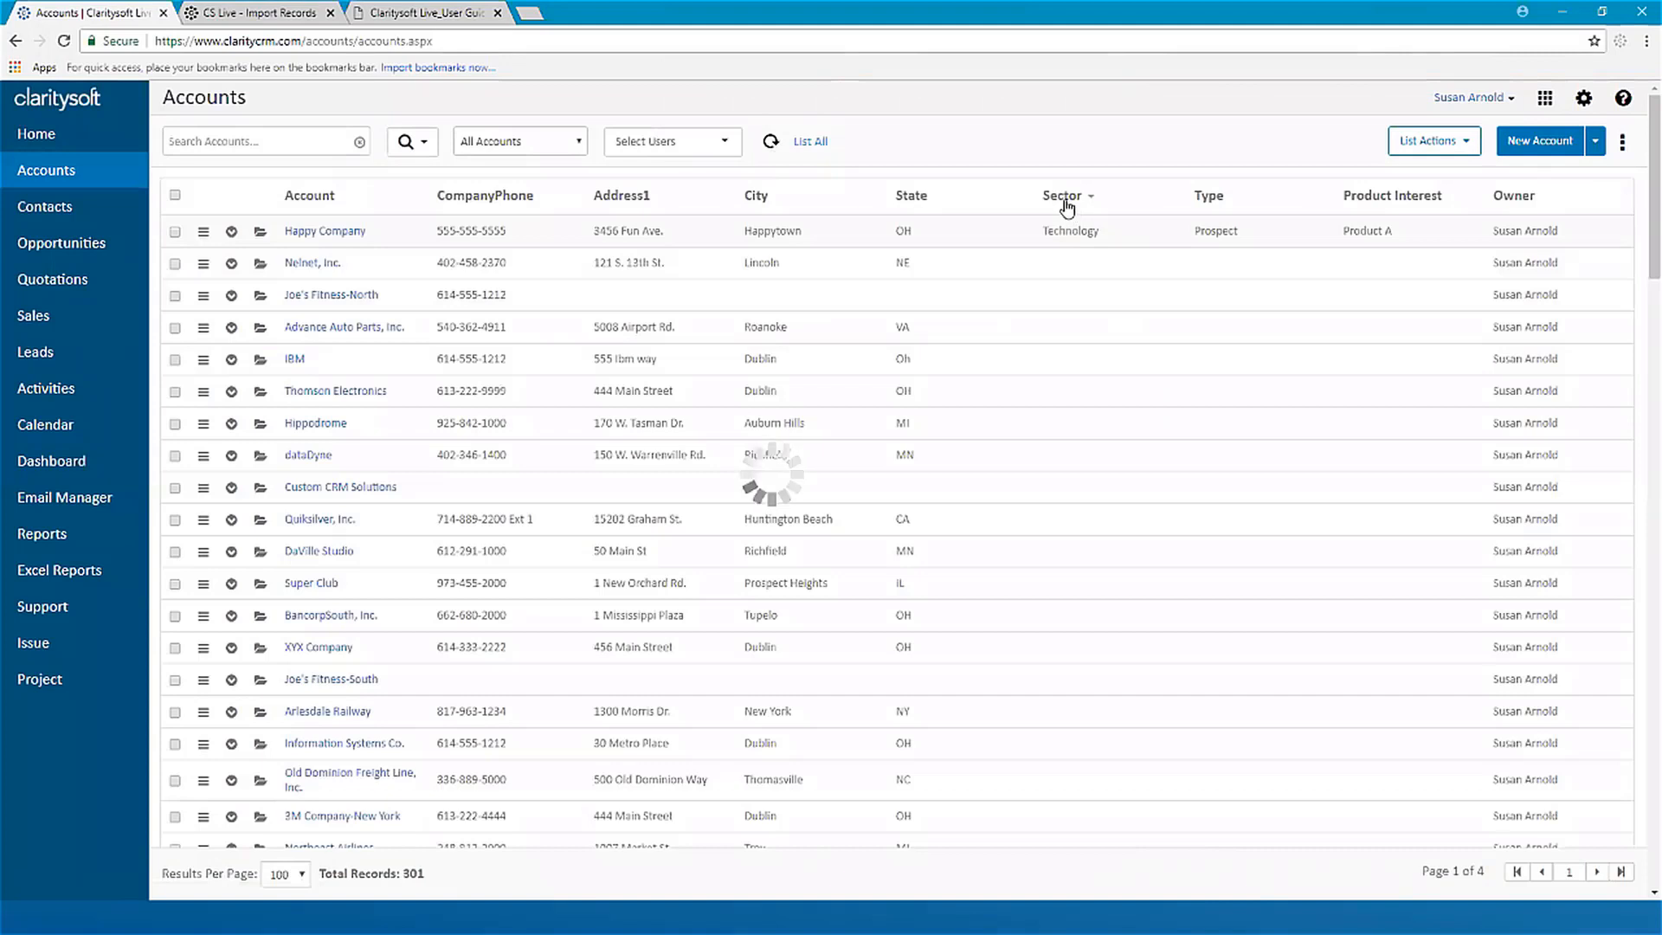
pyautogui.click(1065, 199)
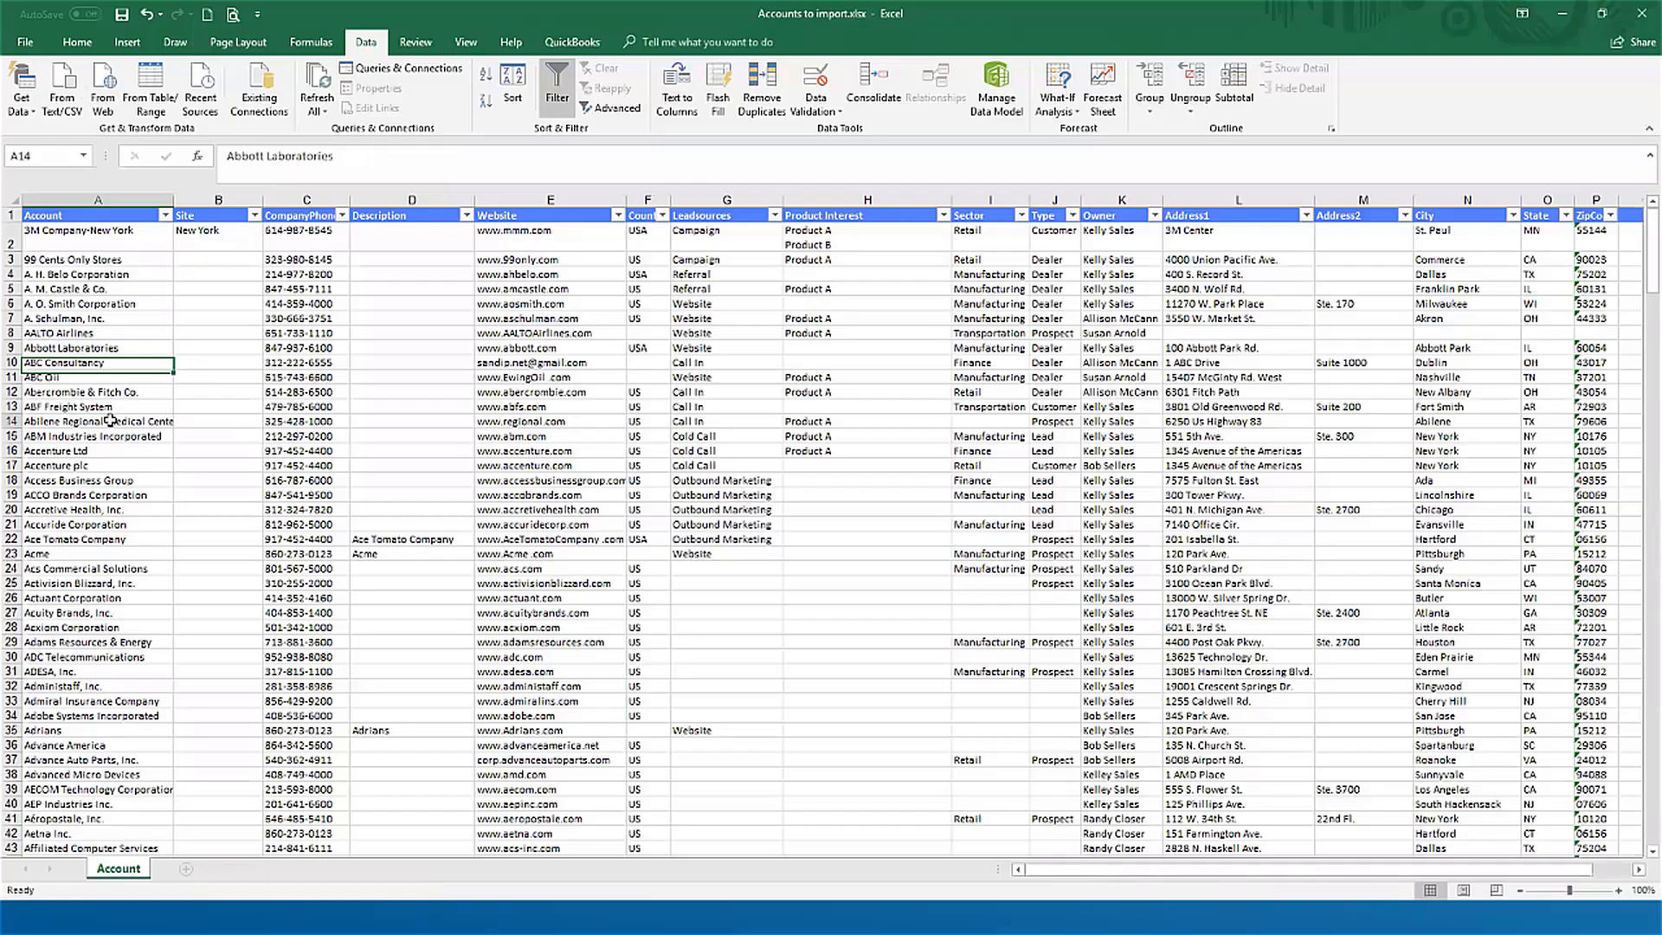
# Step: Switch to Accounts to import.xlsx in Excel, widen the Account column to fit its names and insert an empty column before Site
pyautogui.click(110, 421)
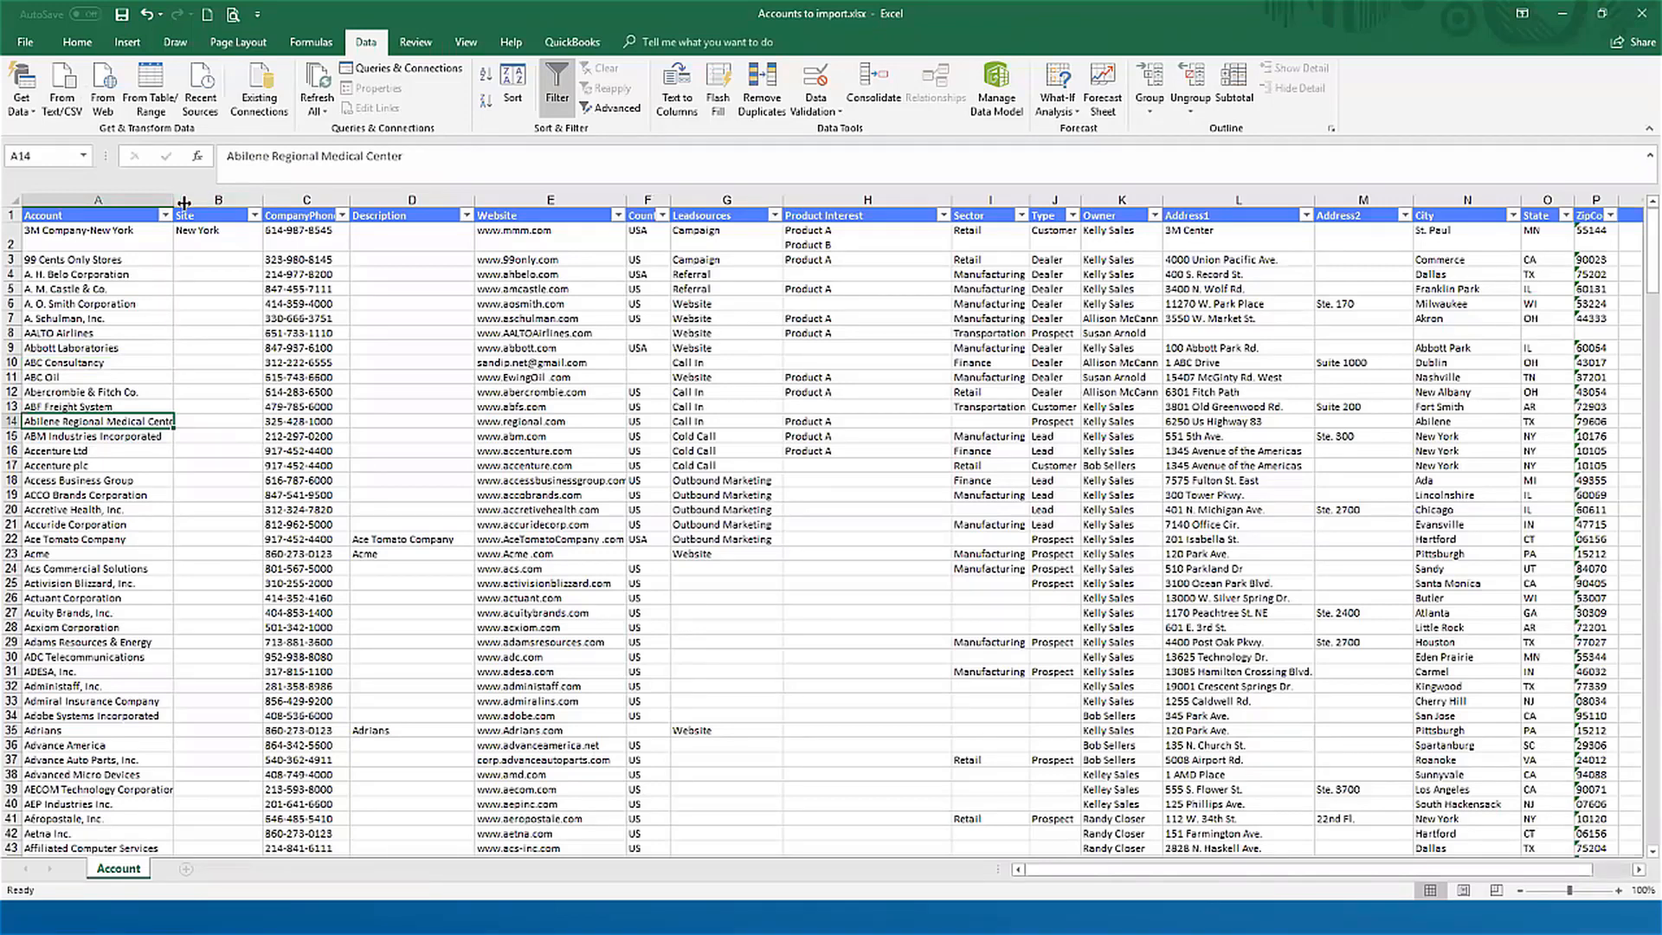
pyautogui.moveTo(234, 205); pyautogui.dragTo(234, 205)
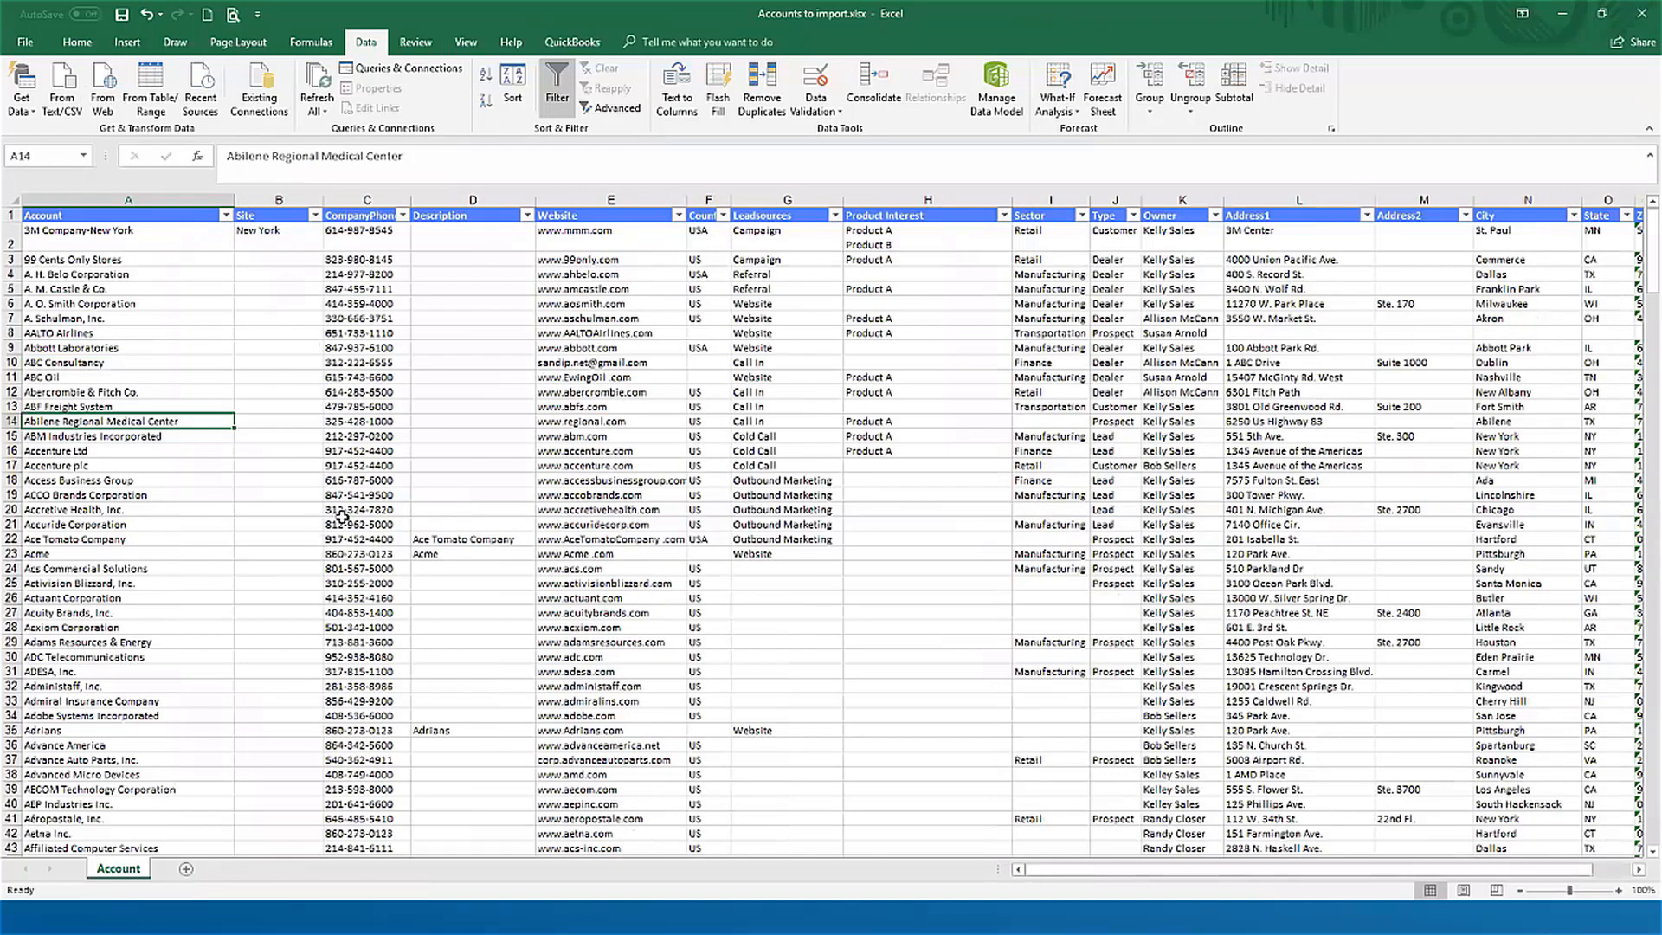
pyautogui.click(140, 790)
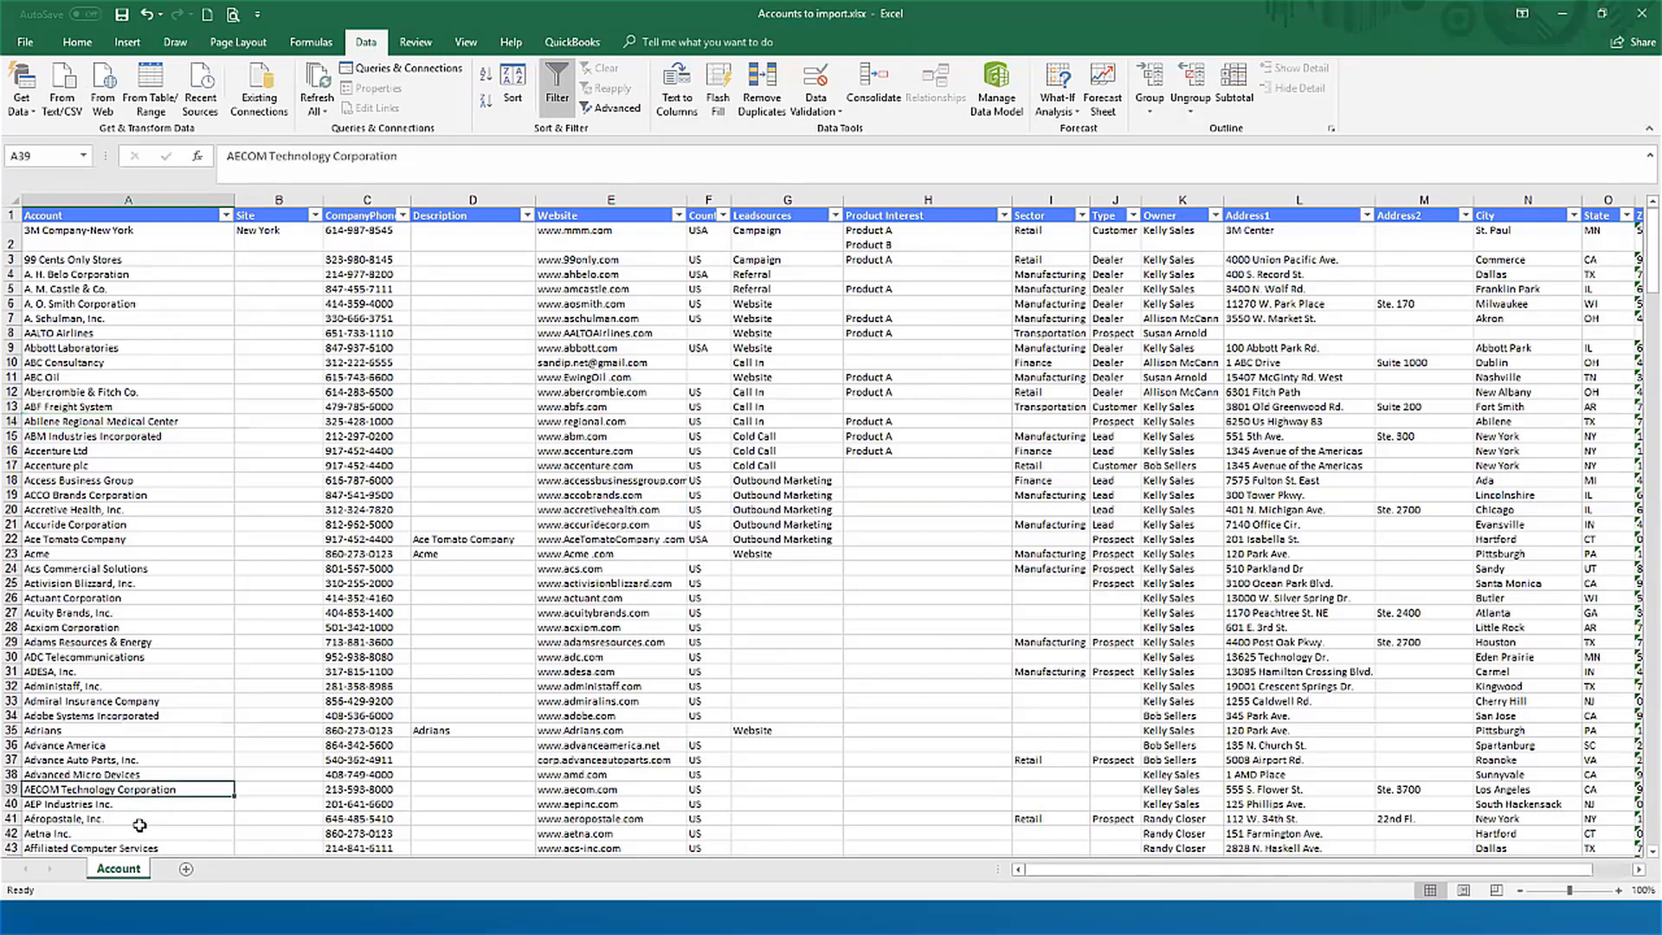
pyautogui.click(281, 198)
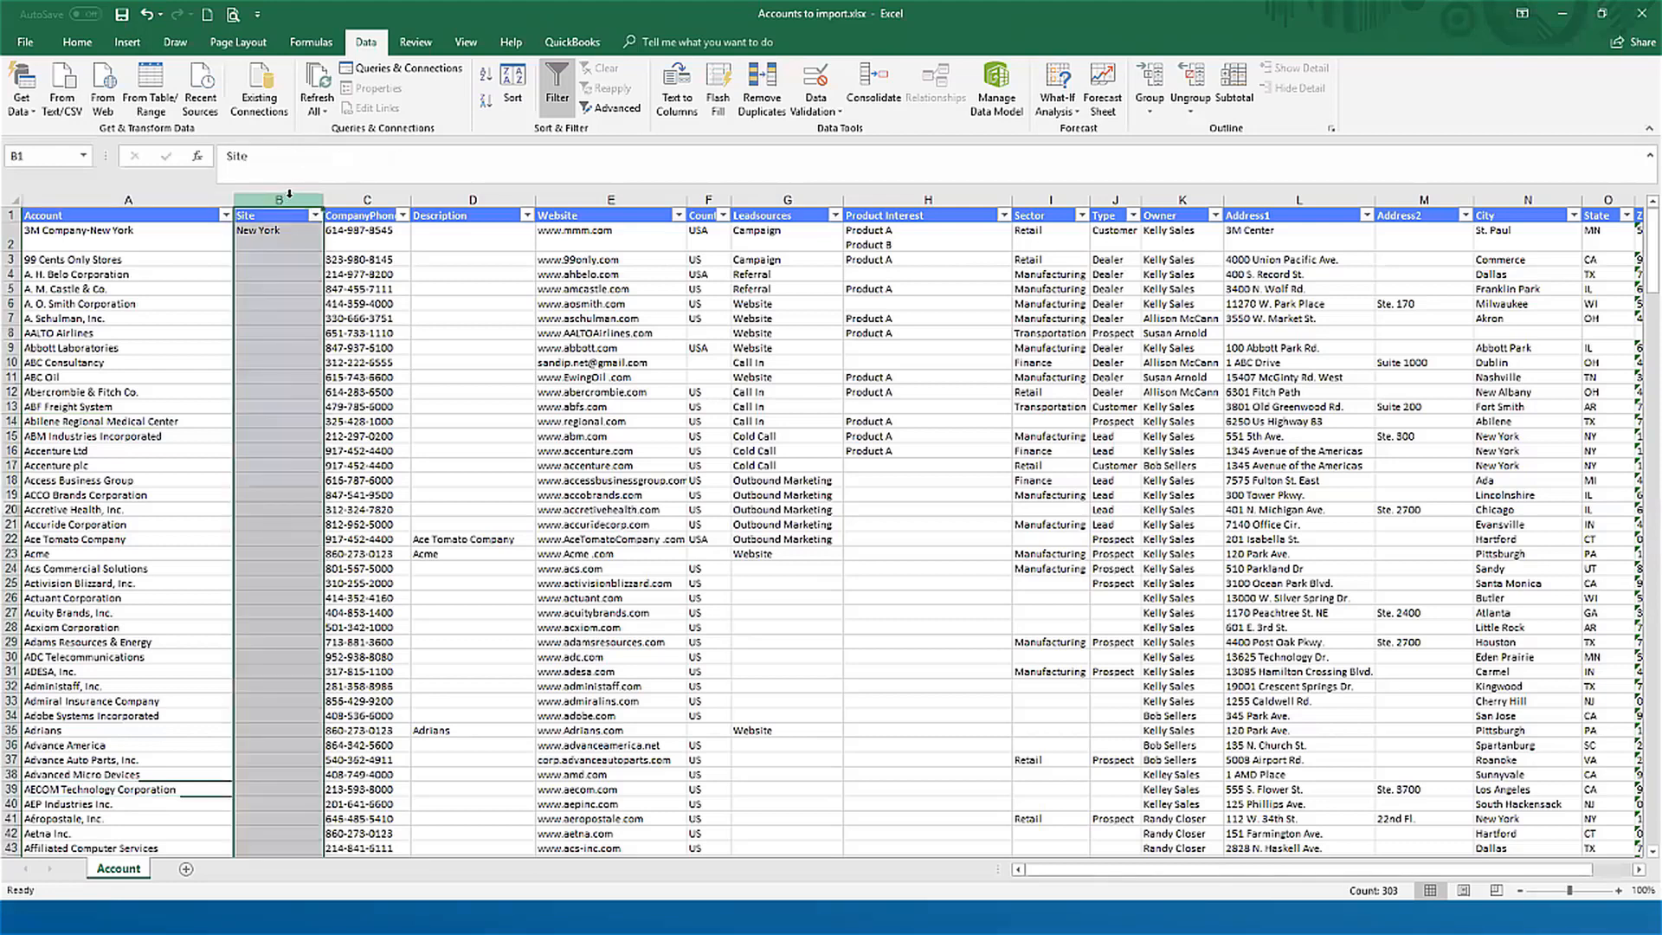
pyautogui.hotkey('ctrl', 'shift', '+')
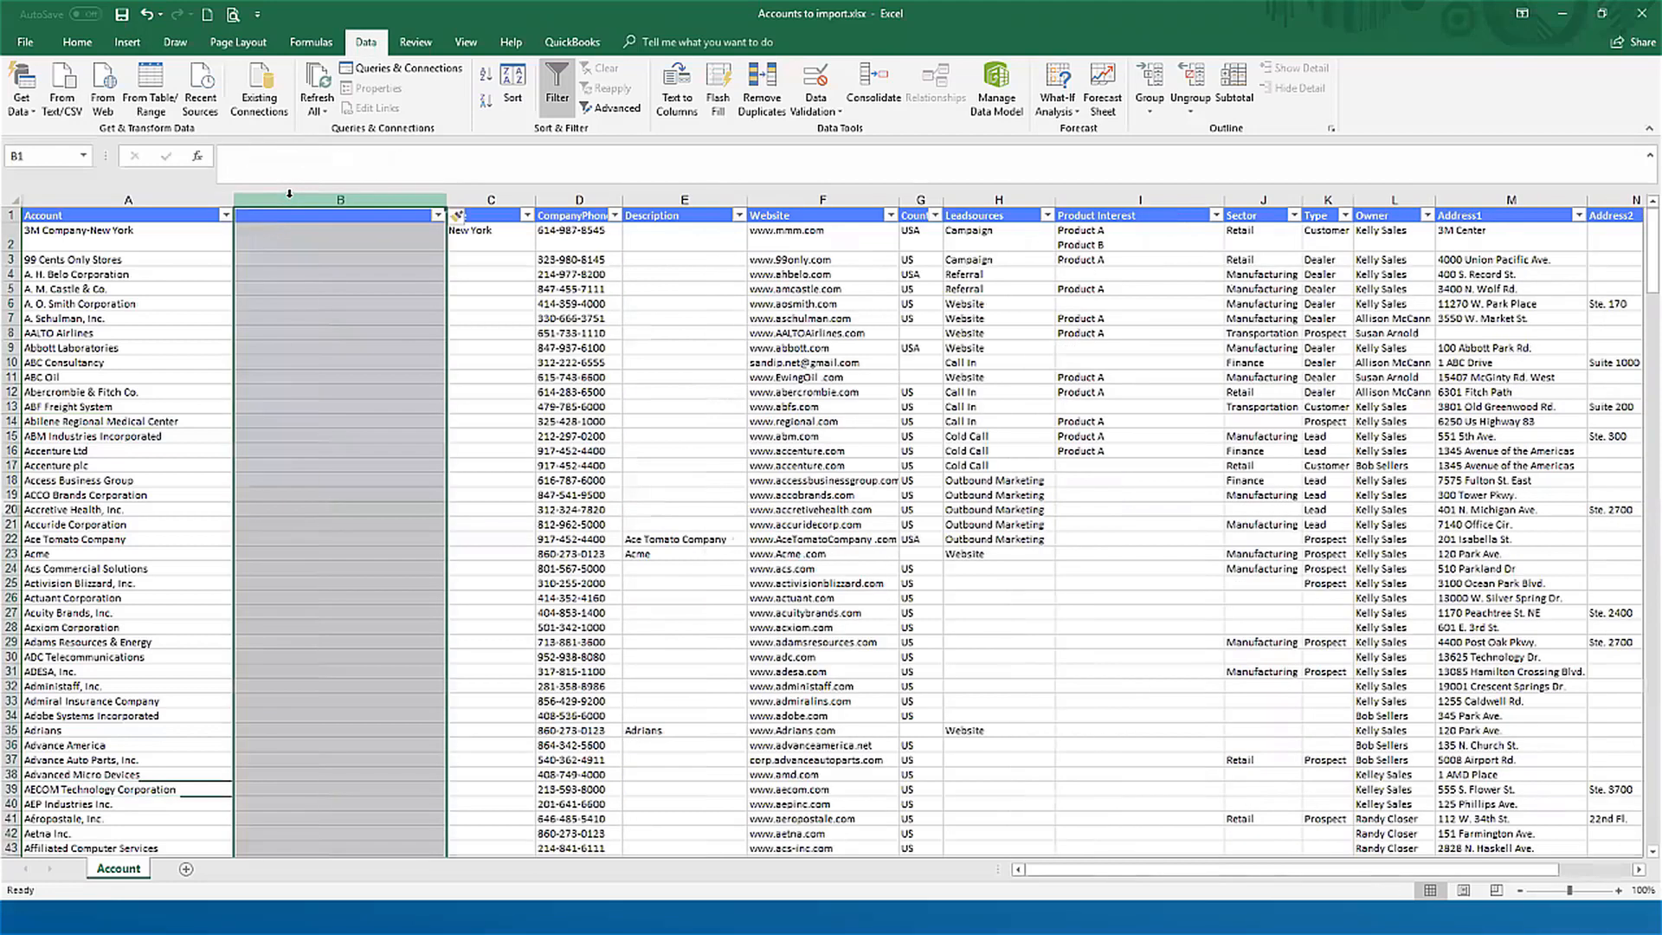
# Step: Enter =LEN(A2) in B2, narrow column B and fill the formula down to row 303 to count the account name characters
pyautogui.press('Down')
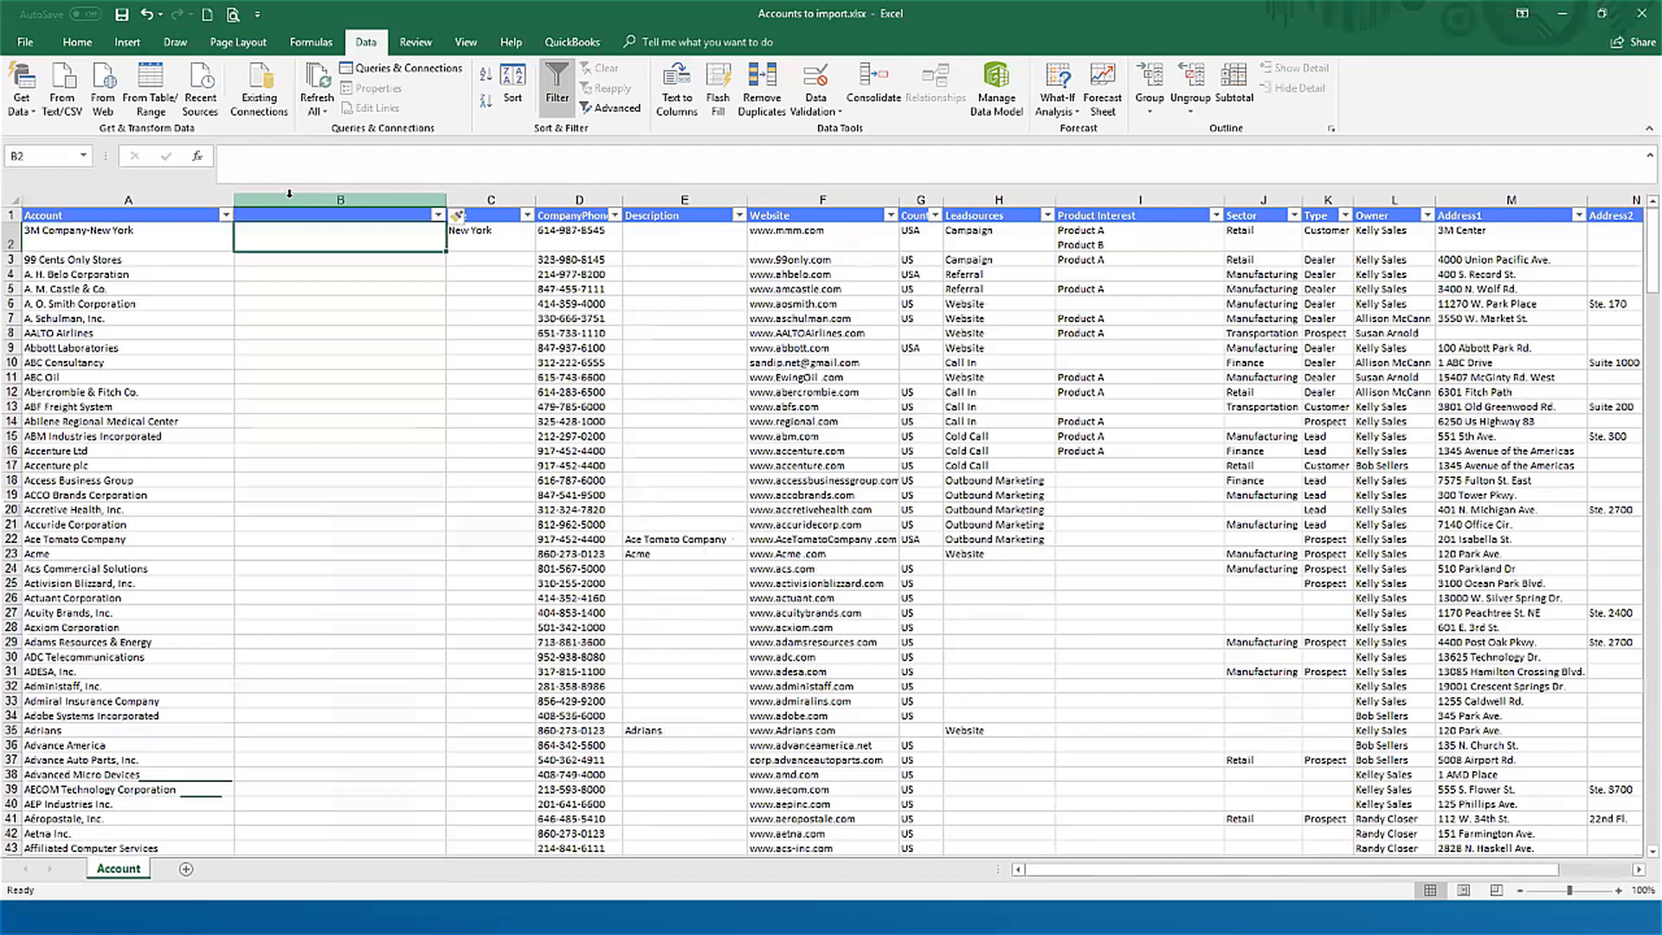
pyautogui.write('=len')
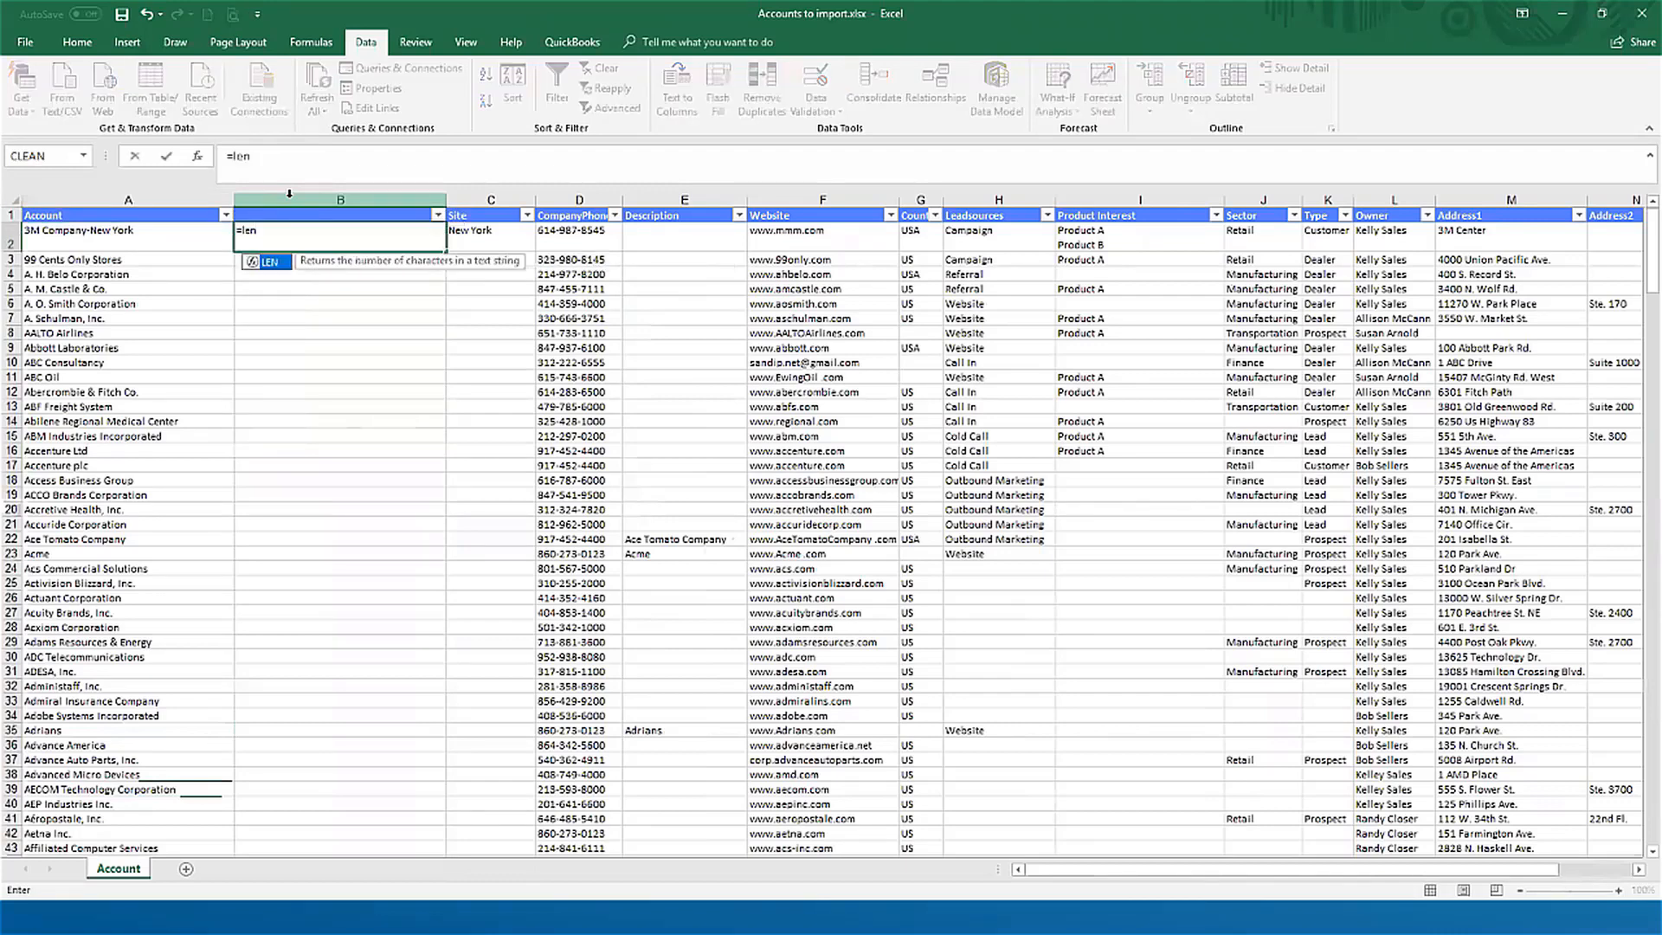
pyautogui.write('(')
pyautogui.press('Left')
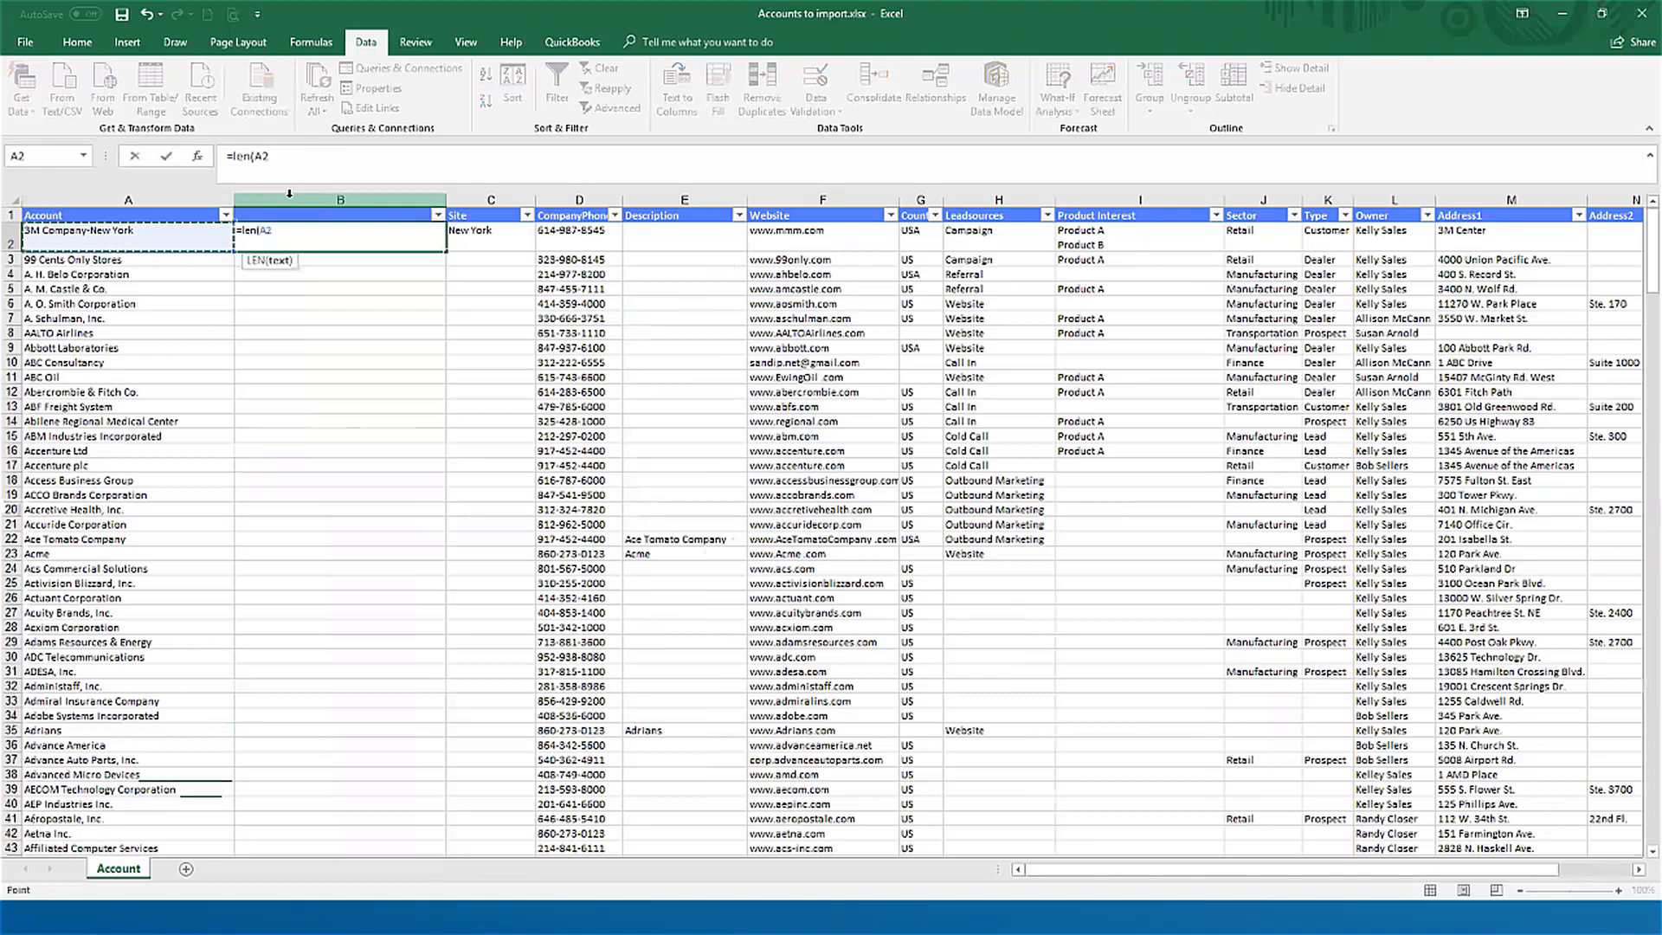
pyautogui.write(')')
pyautogui.hotkey('ctrl', 'Return')
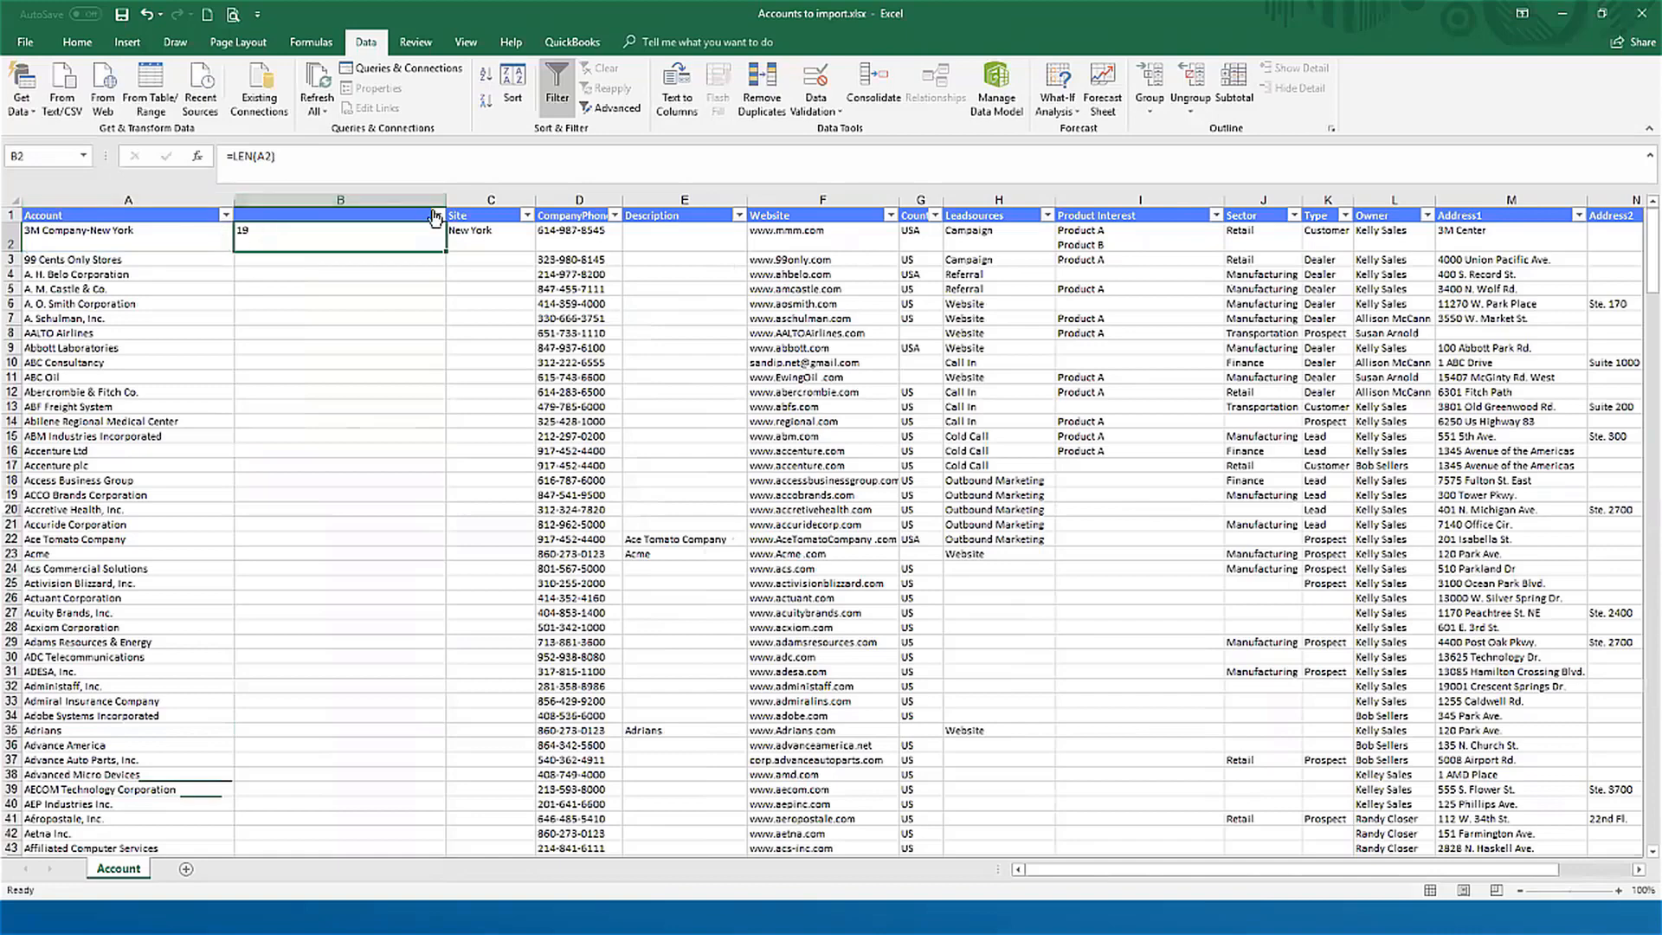
pyautogui.moveTo(449, 198); pyautogui.dragTo(283, 838)
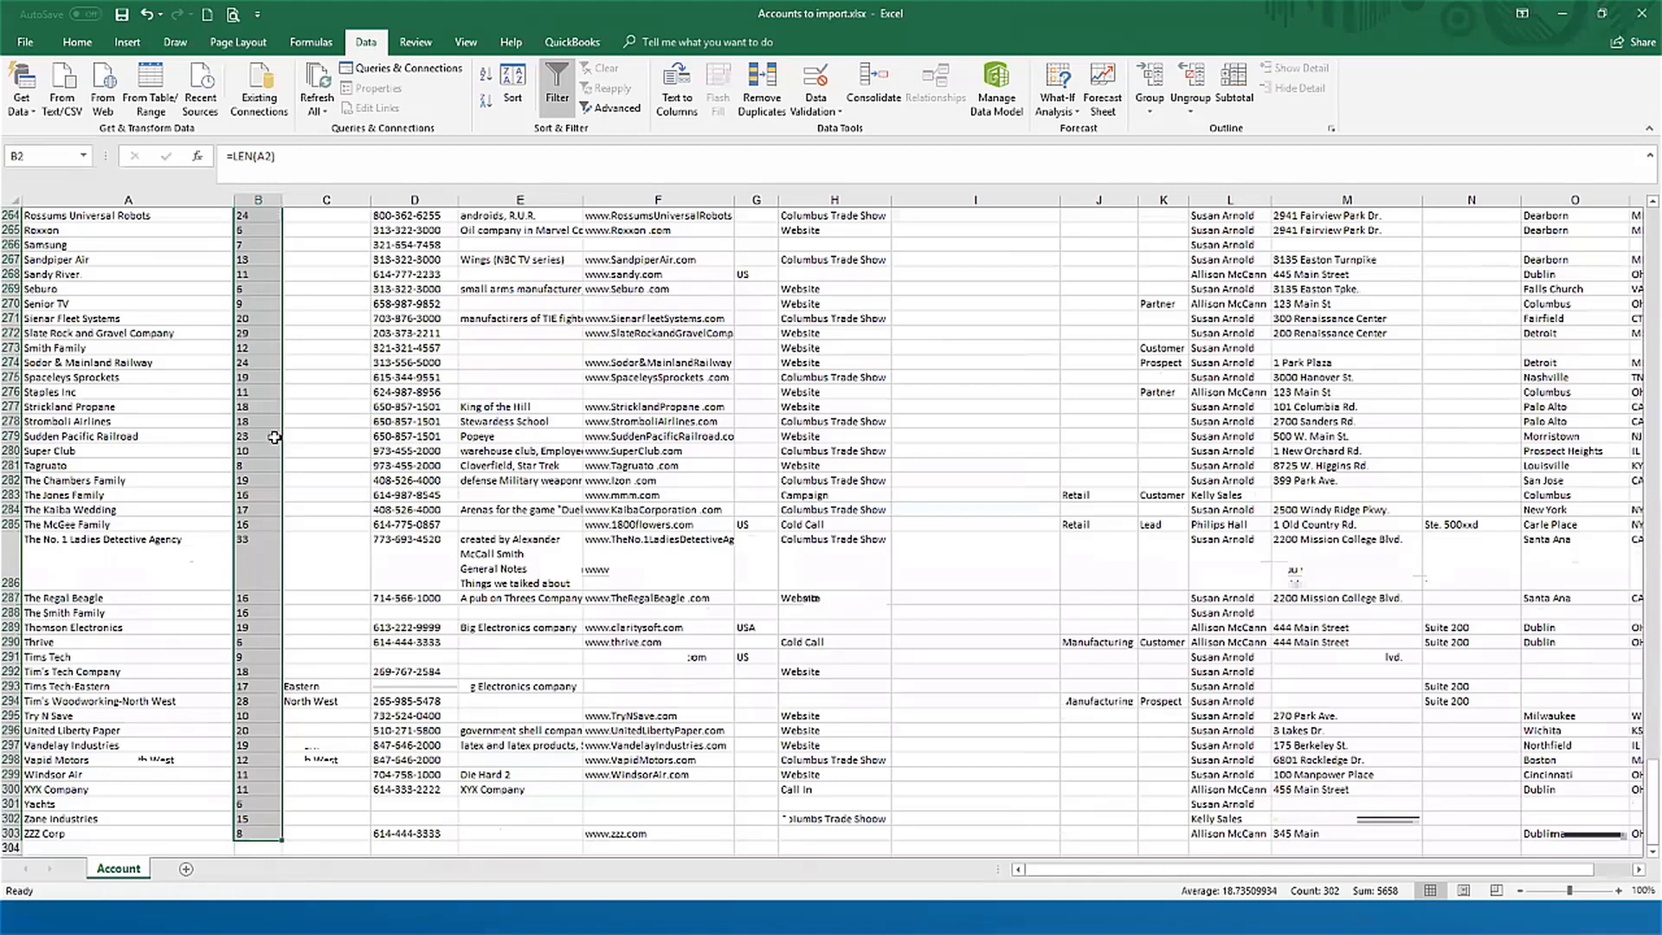
# Step: Look through the character counts in column B for overly long account names, checking the Franklin School District entry in row 172
pyautogui.scroll(3, 274, 437)
pyautogui.scroll(10, 277, 445)
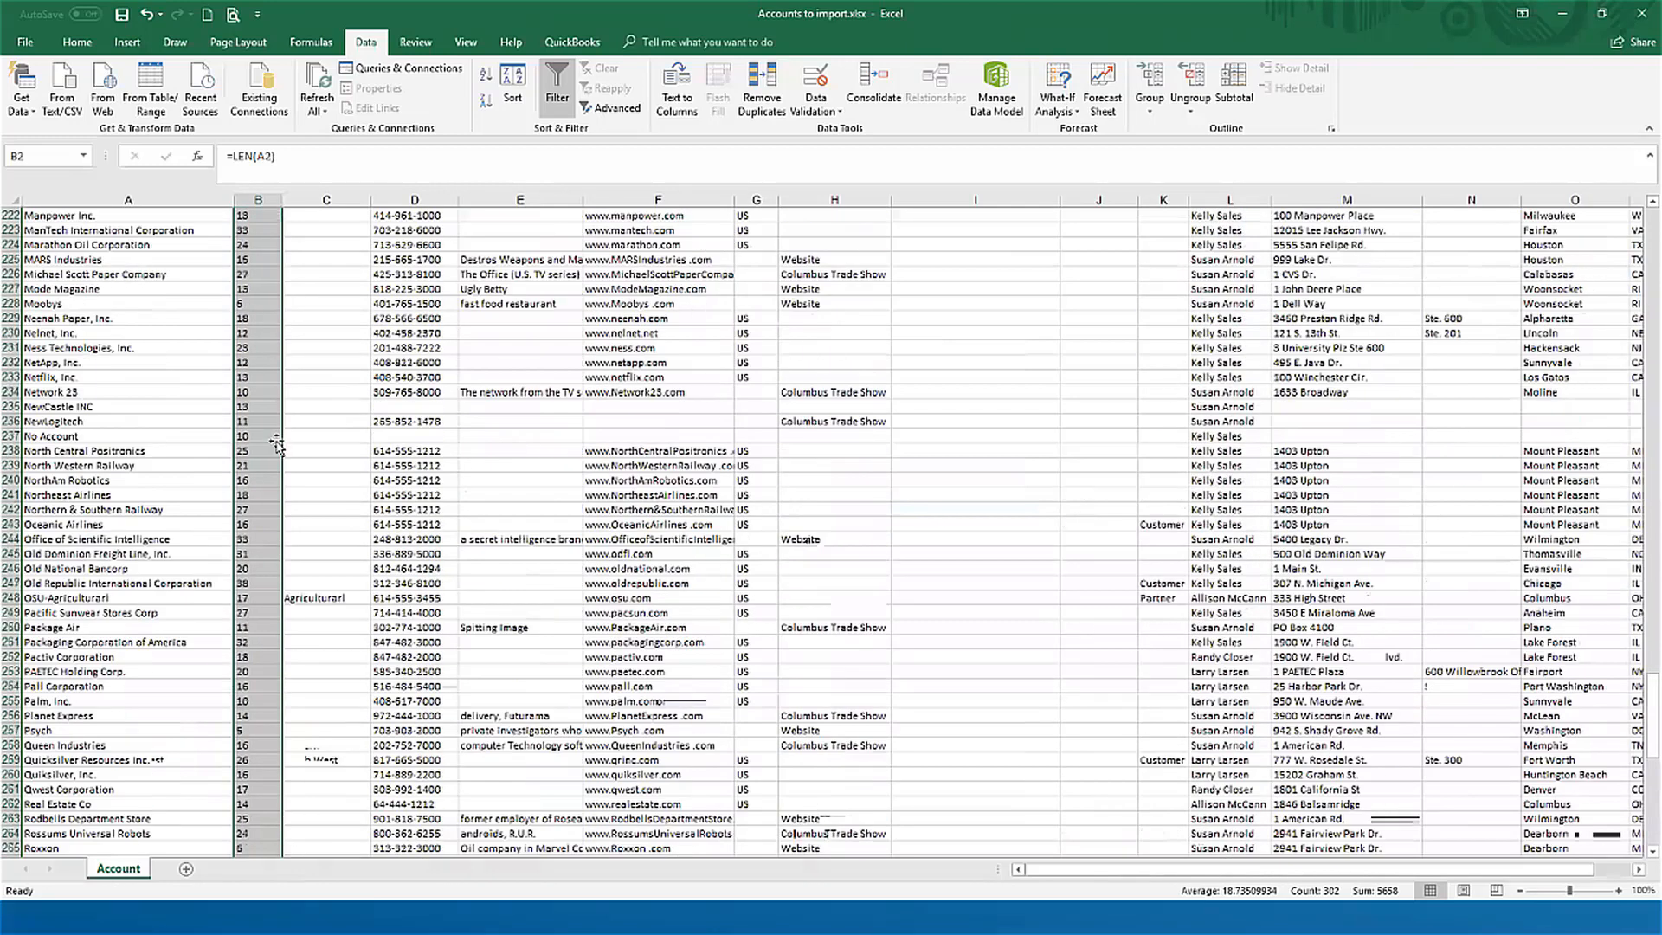
pyautogui.scroll(10, 286, 453)
pyautogui.scroll(6, 286, 453)
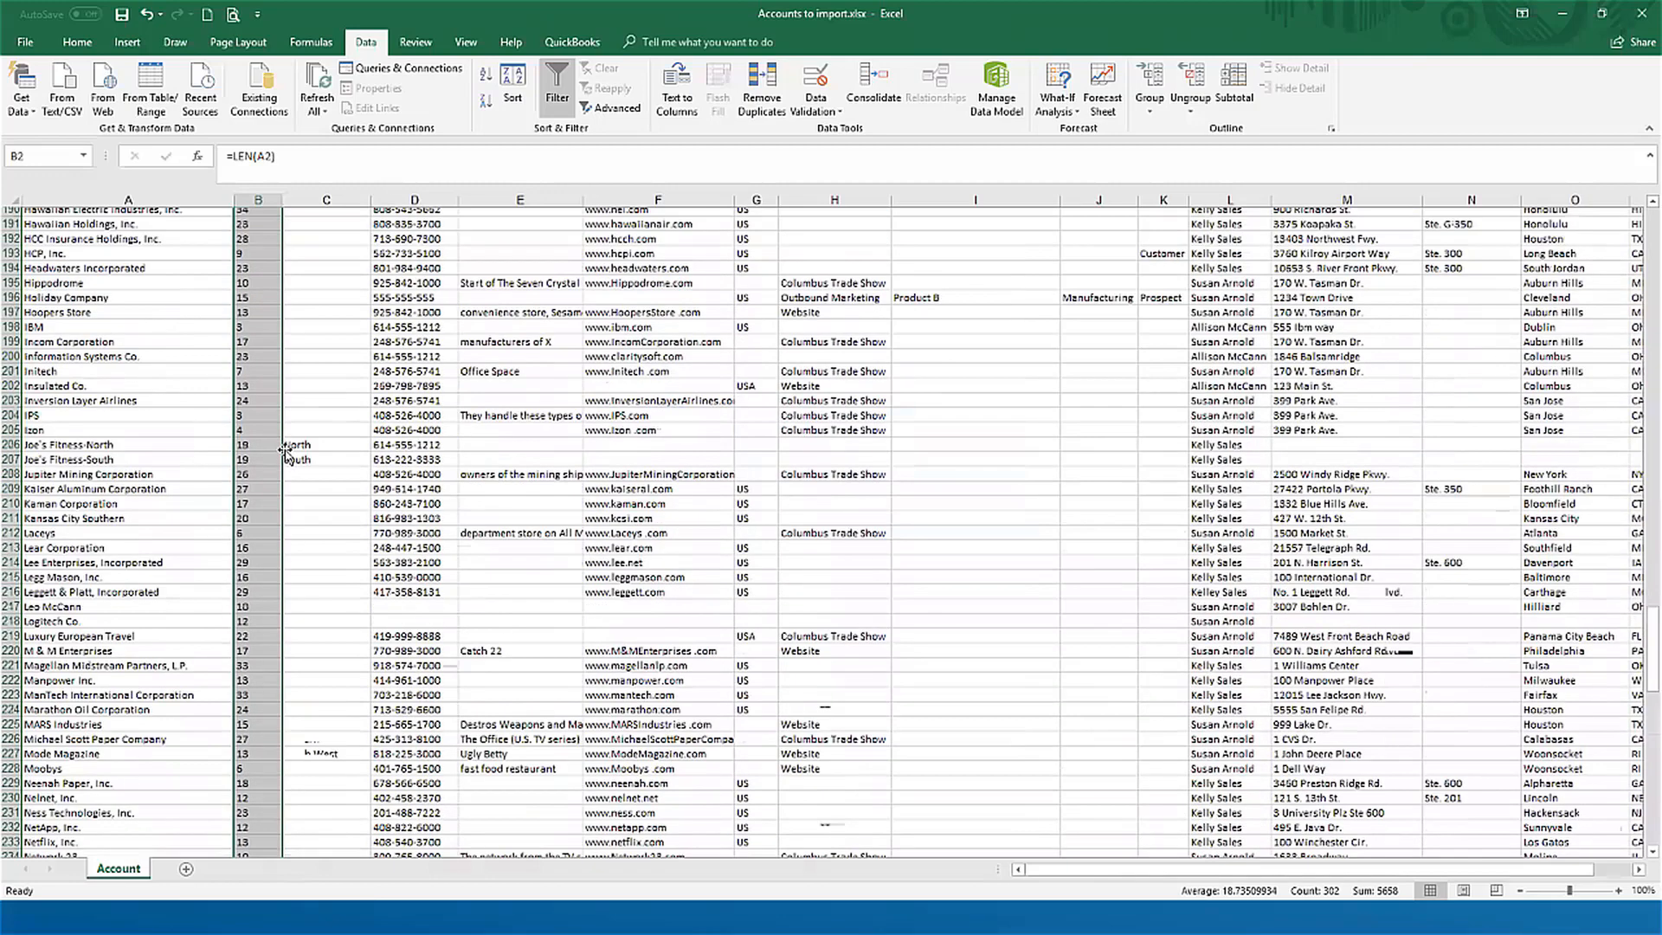
pyautogui.scroll(2, 277, 450)
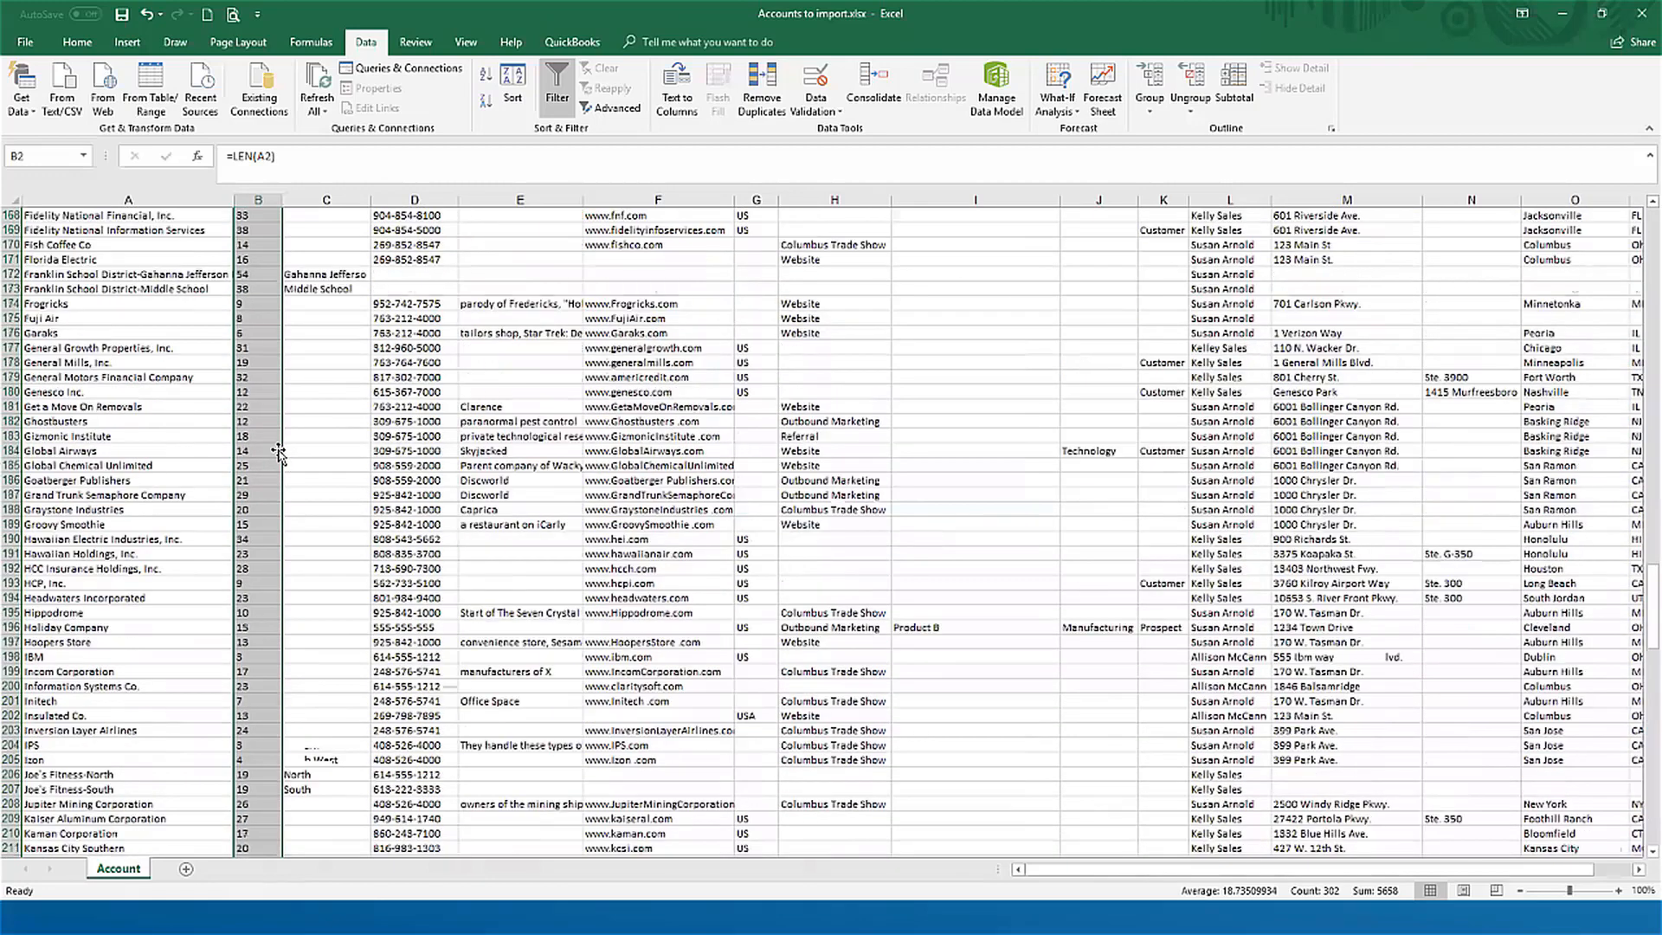
pyautogui.scroll(3, 216, 440)
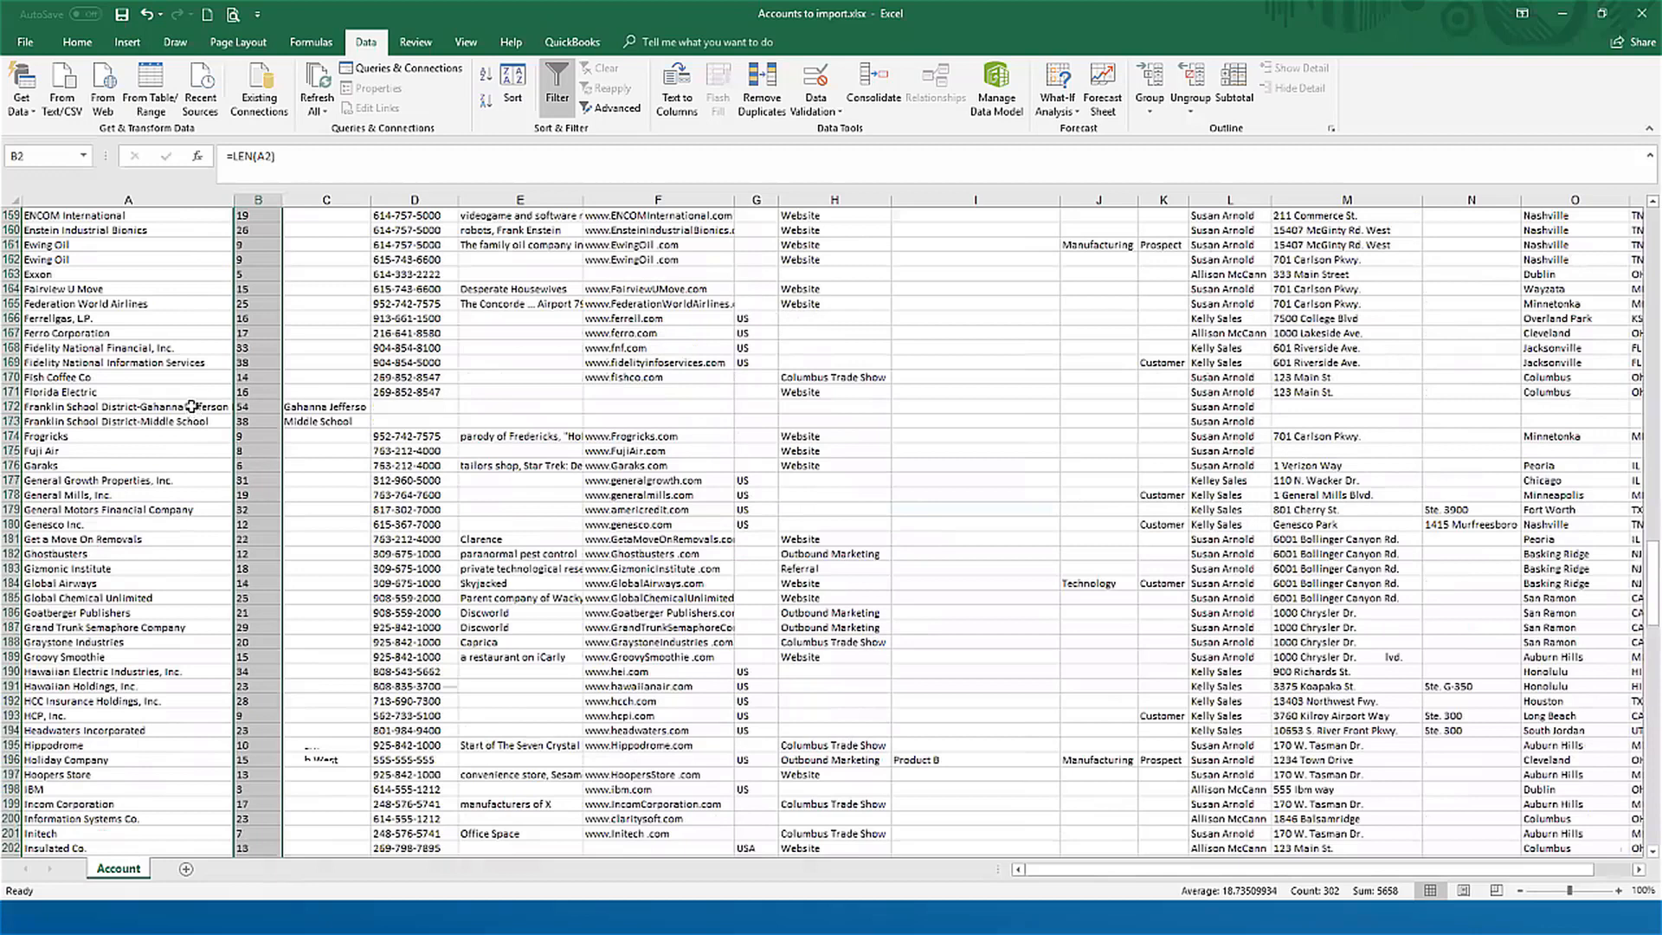
pyautogui.click(193, 407)
pyautogui.press('Right')
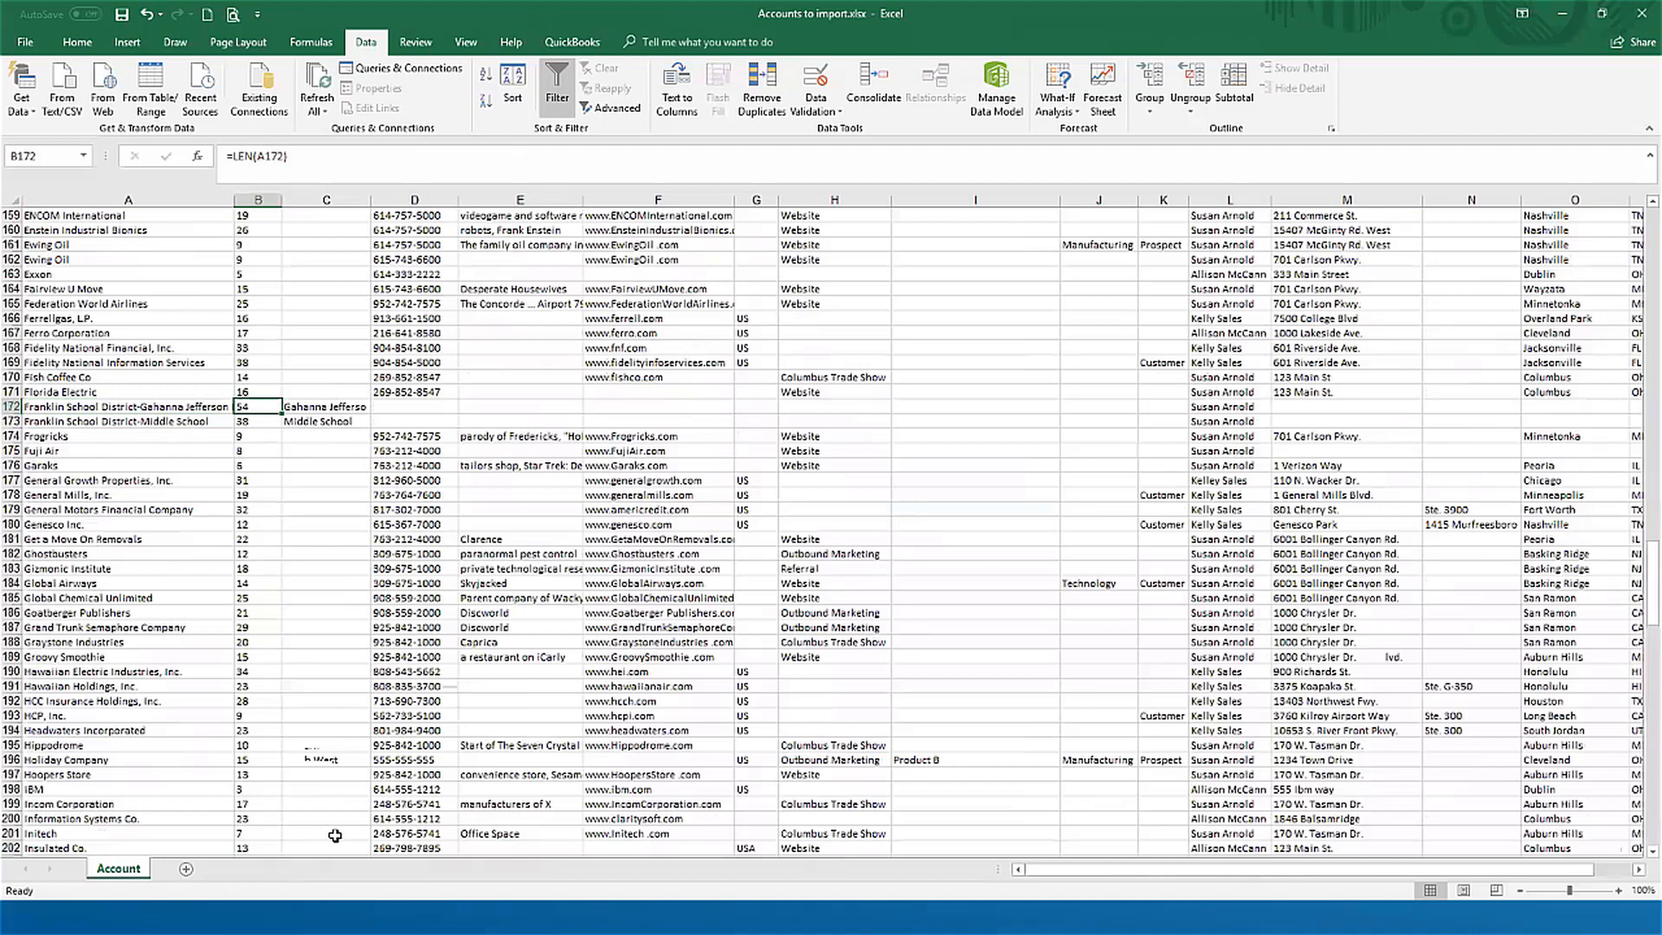
# Step: Shorten the account name in A172 to Franklin School District-Gahanna Jefferson HS and check its character count
pyautogui.click(193, 407)
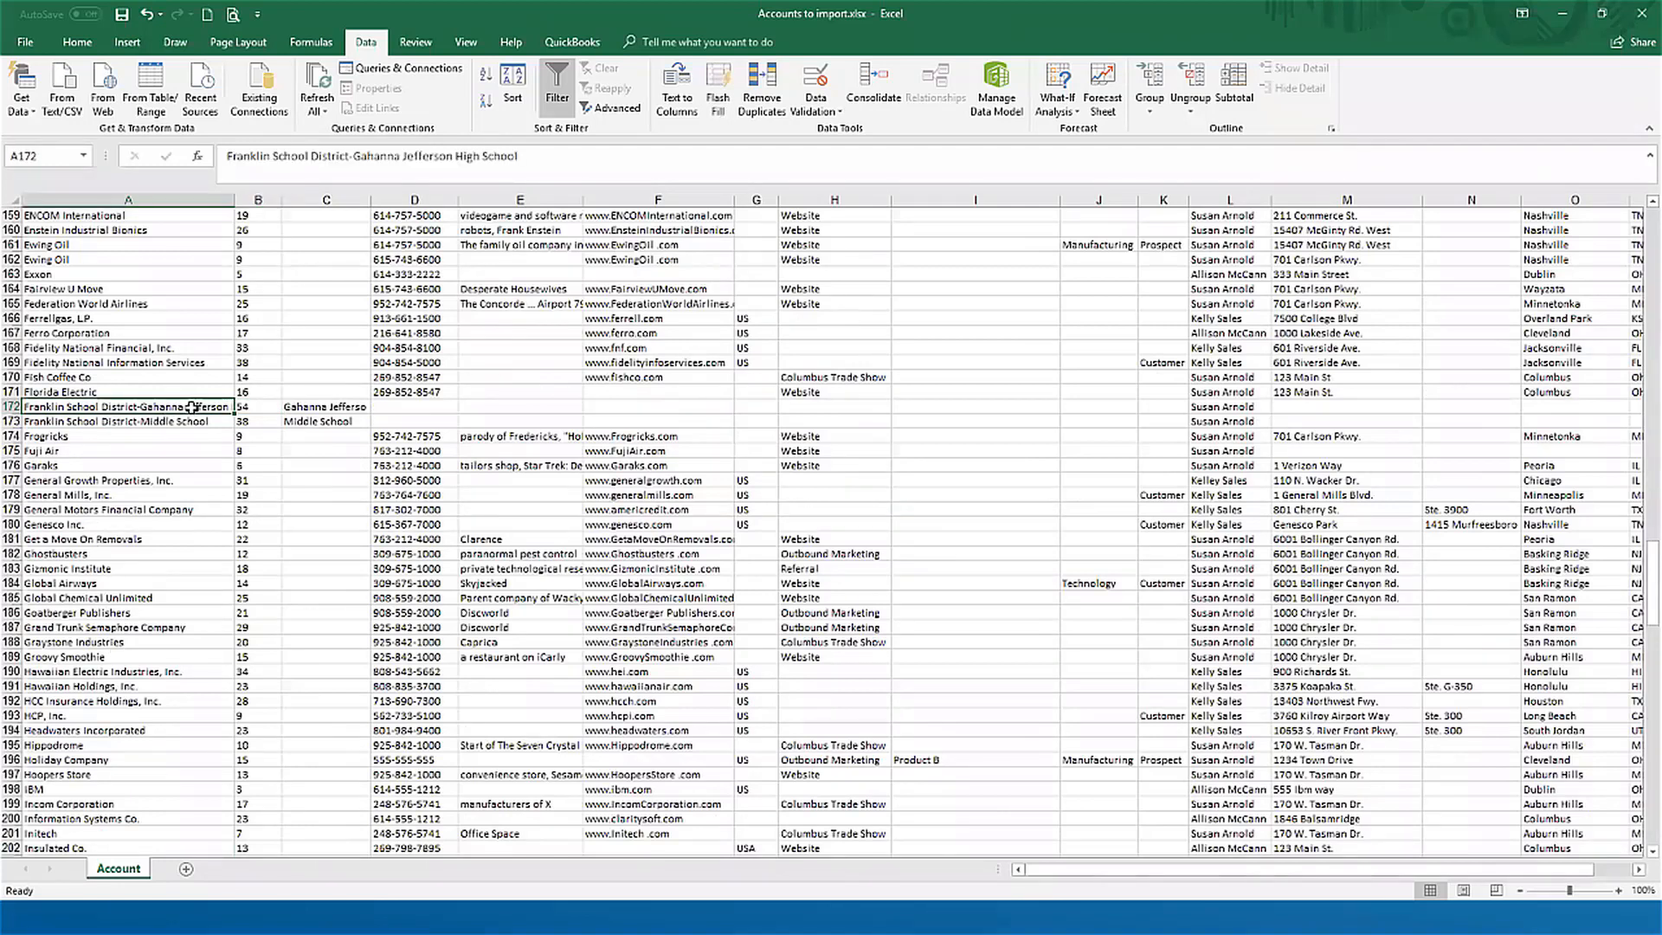
pyautogui.click(538, 158)
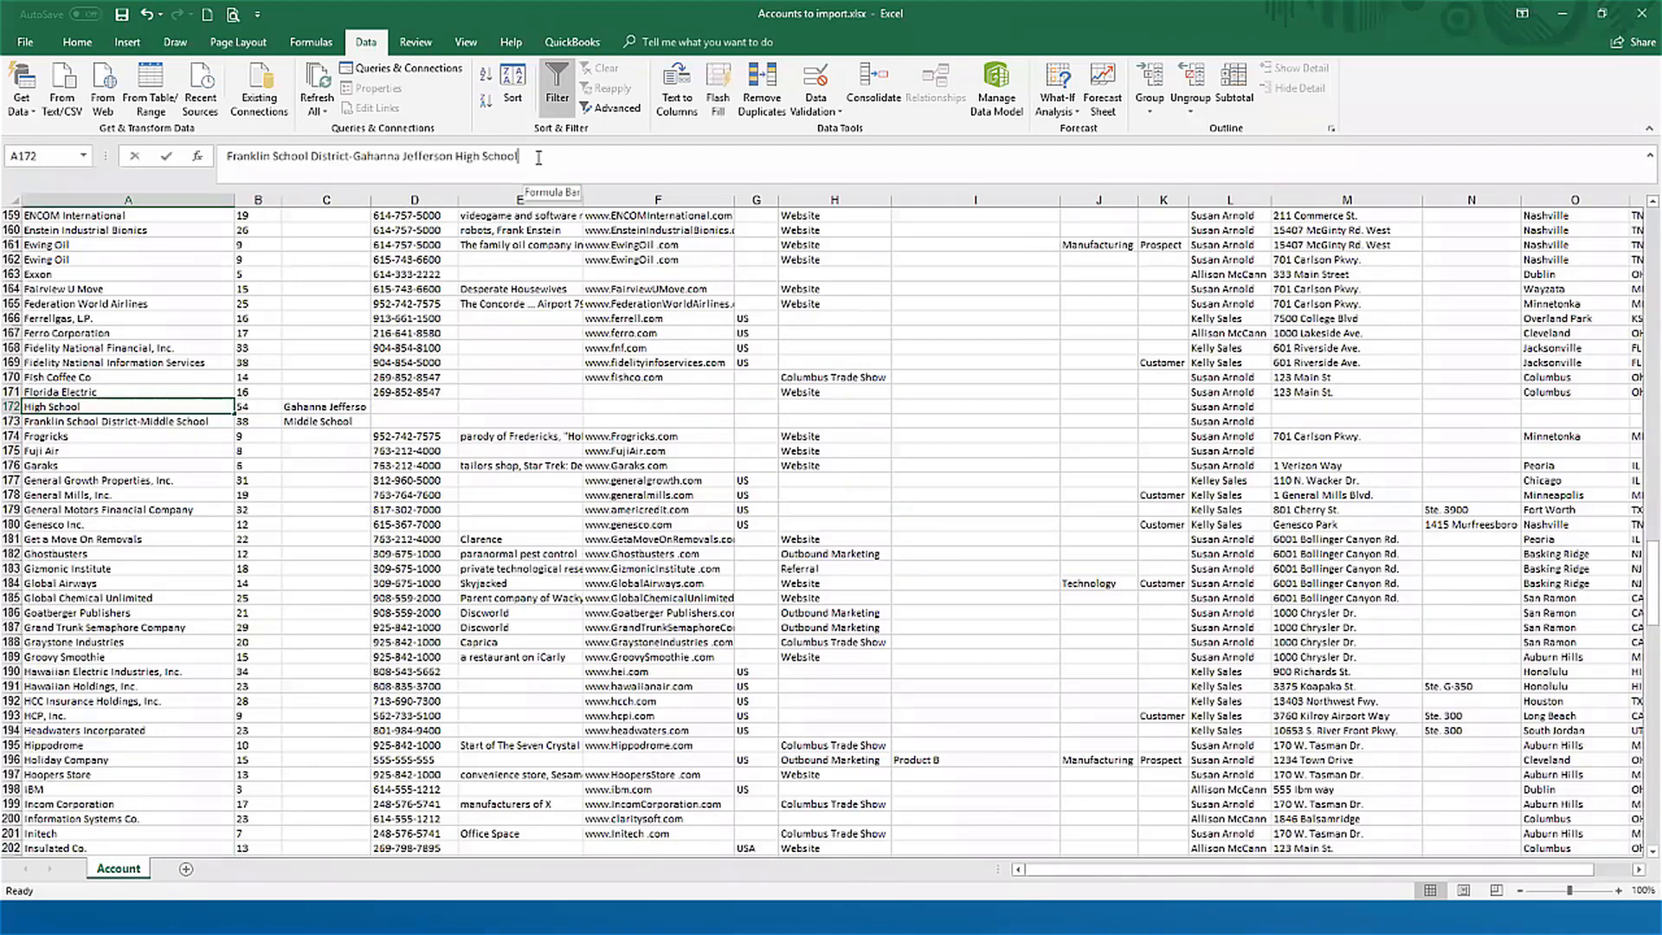
pyautogui.press('BackSpace')
pyautogui.press('BackSpace')
pyautogui.press('BackSpace')
pyautogui.press('BackSpace')
pyautogui.press('BackSpace')
pyautogui.press('BackSpace')
pyautogui.press('BackSpace')
pyautogui.press('BackSpace')
pyautogui.press('BackSpace')
pyautogui.press('BackSpace')
pyautogui.write('S')
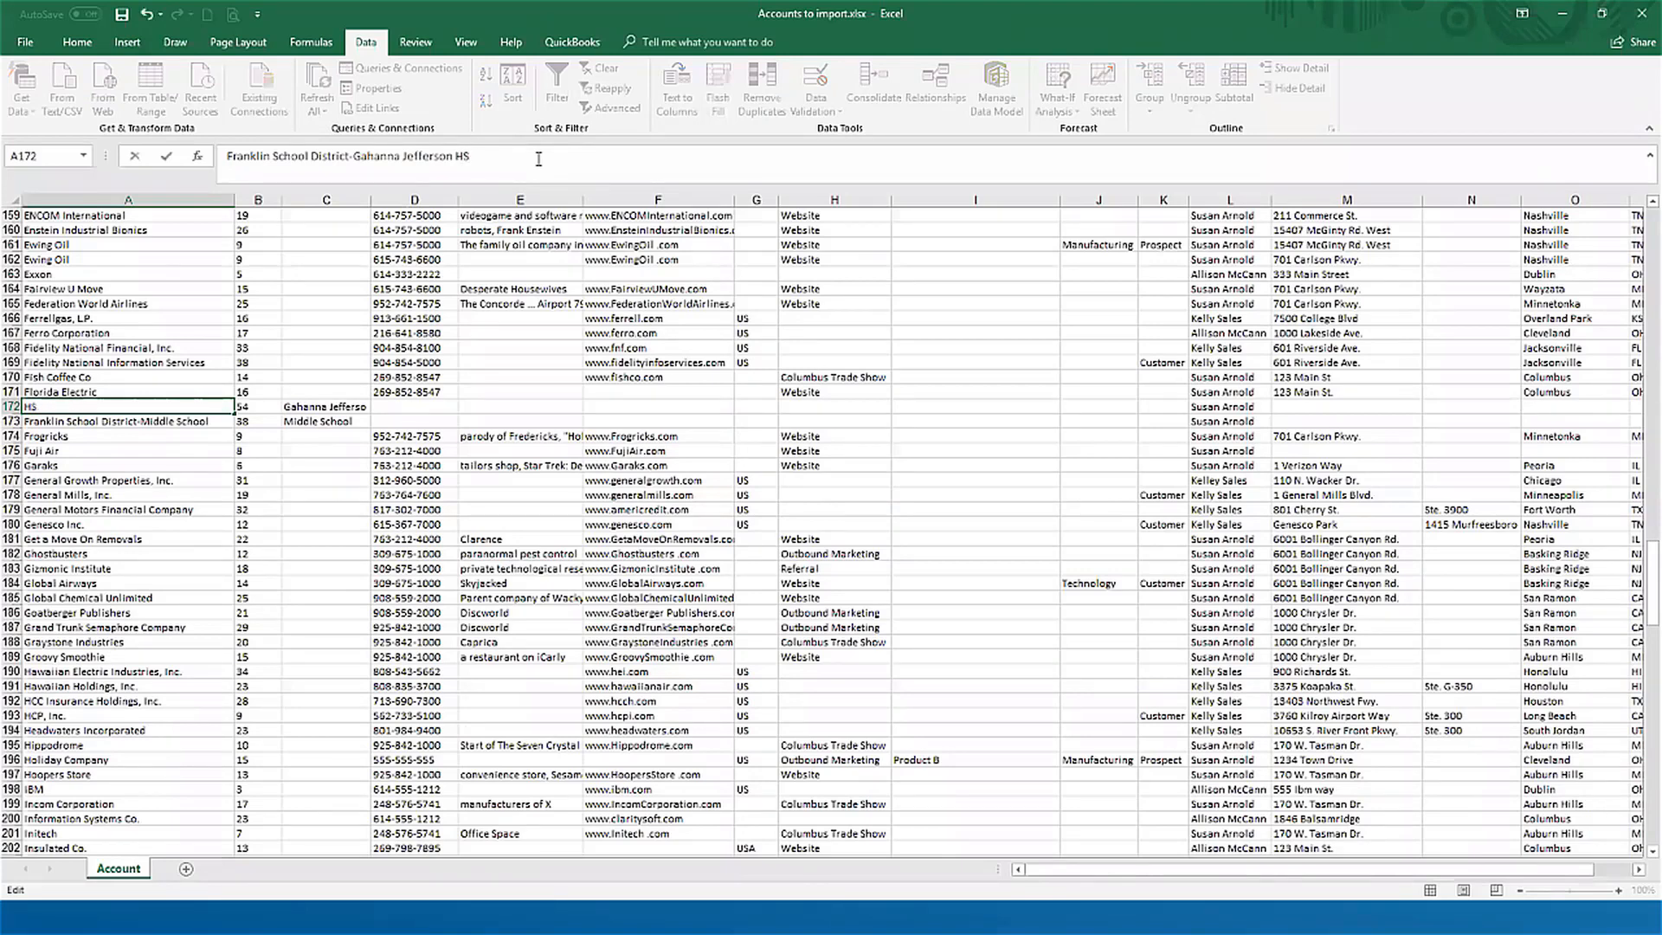
pyautogui.hotkey('ctrl', 'Return')
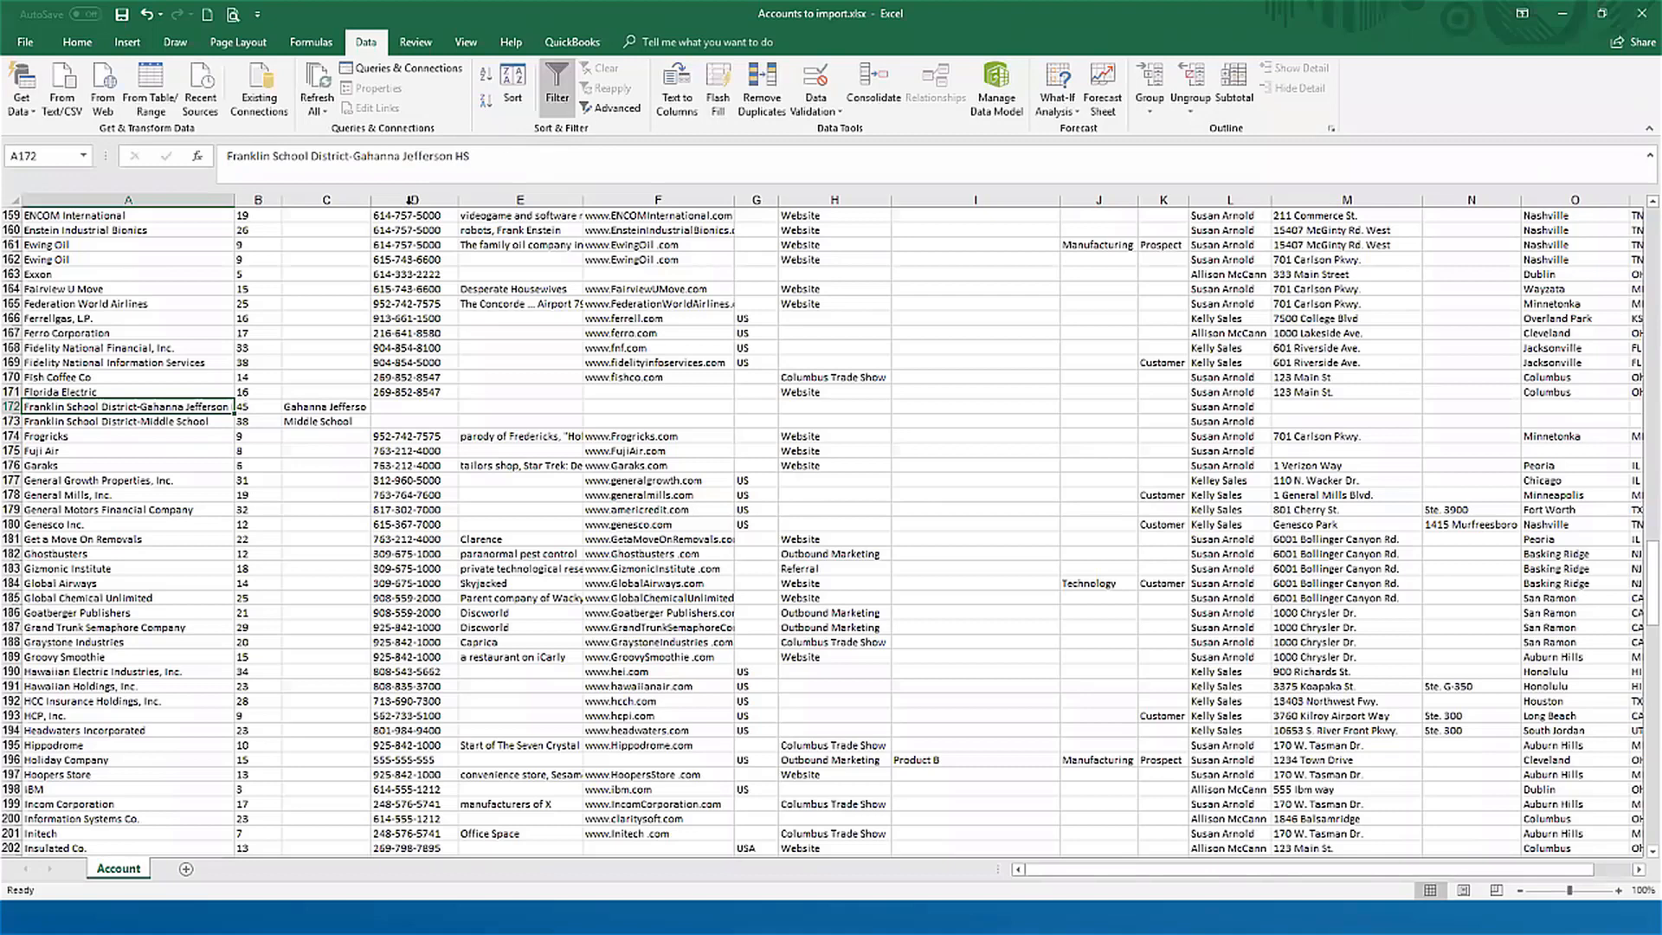
pyautogui.press('Right')
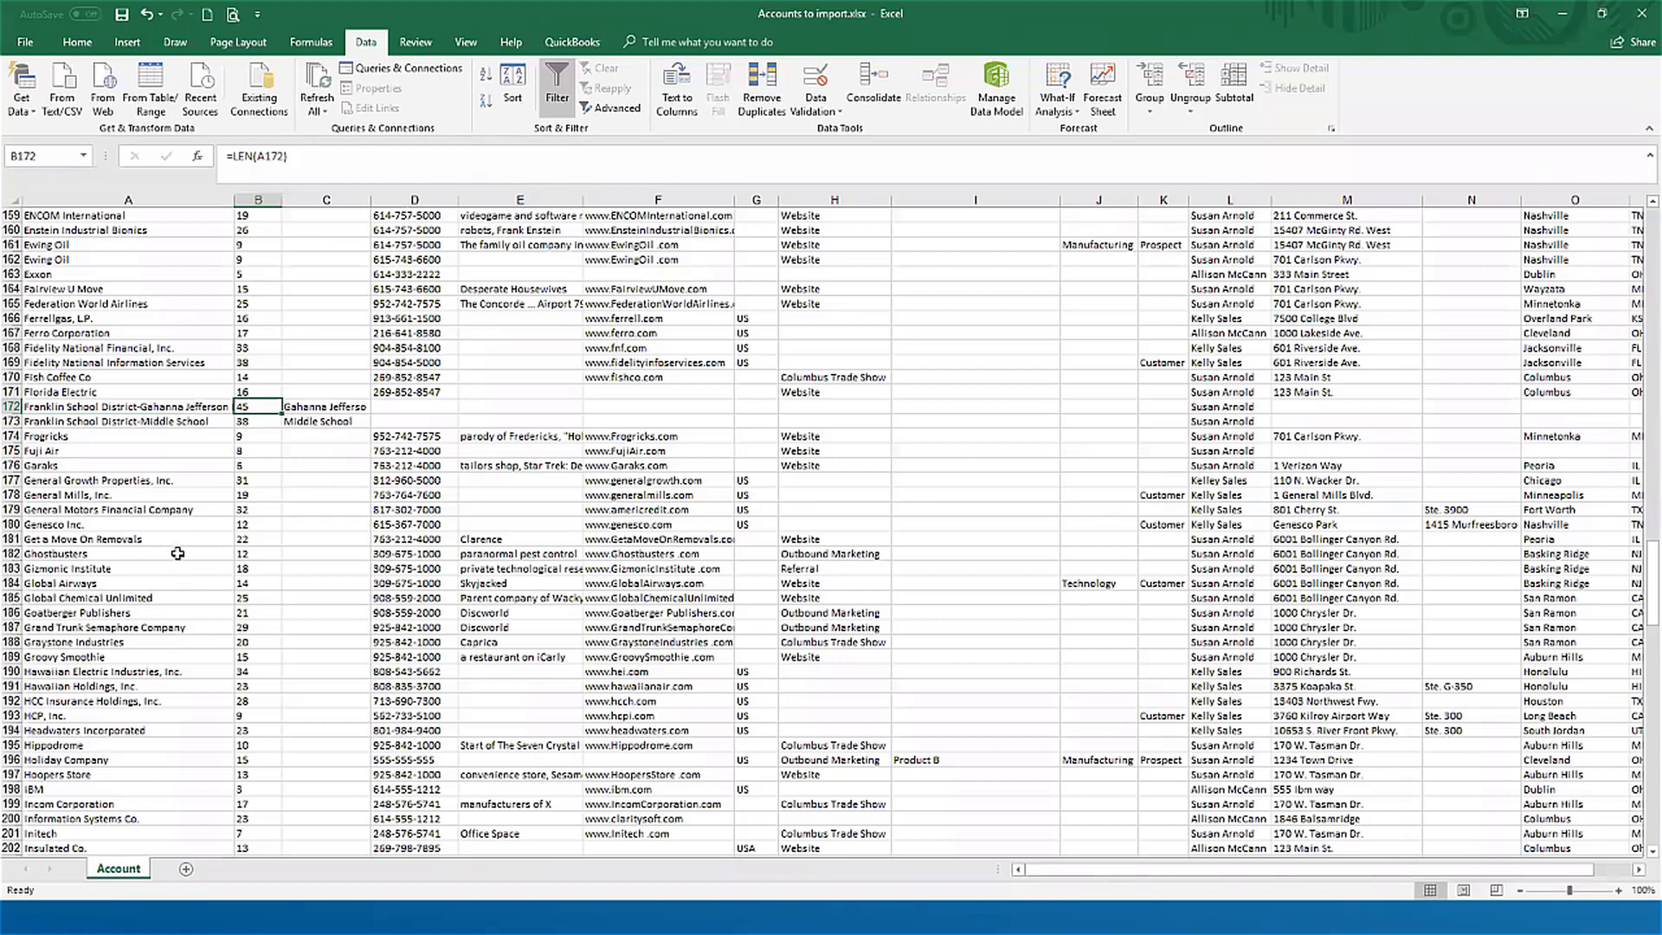
# Step: Examine the remaining account name lengths in column B from row 159 up to the header row
pyautogui.click(262, 219)
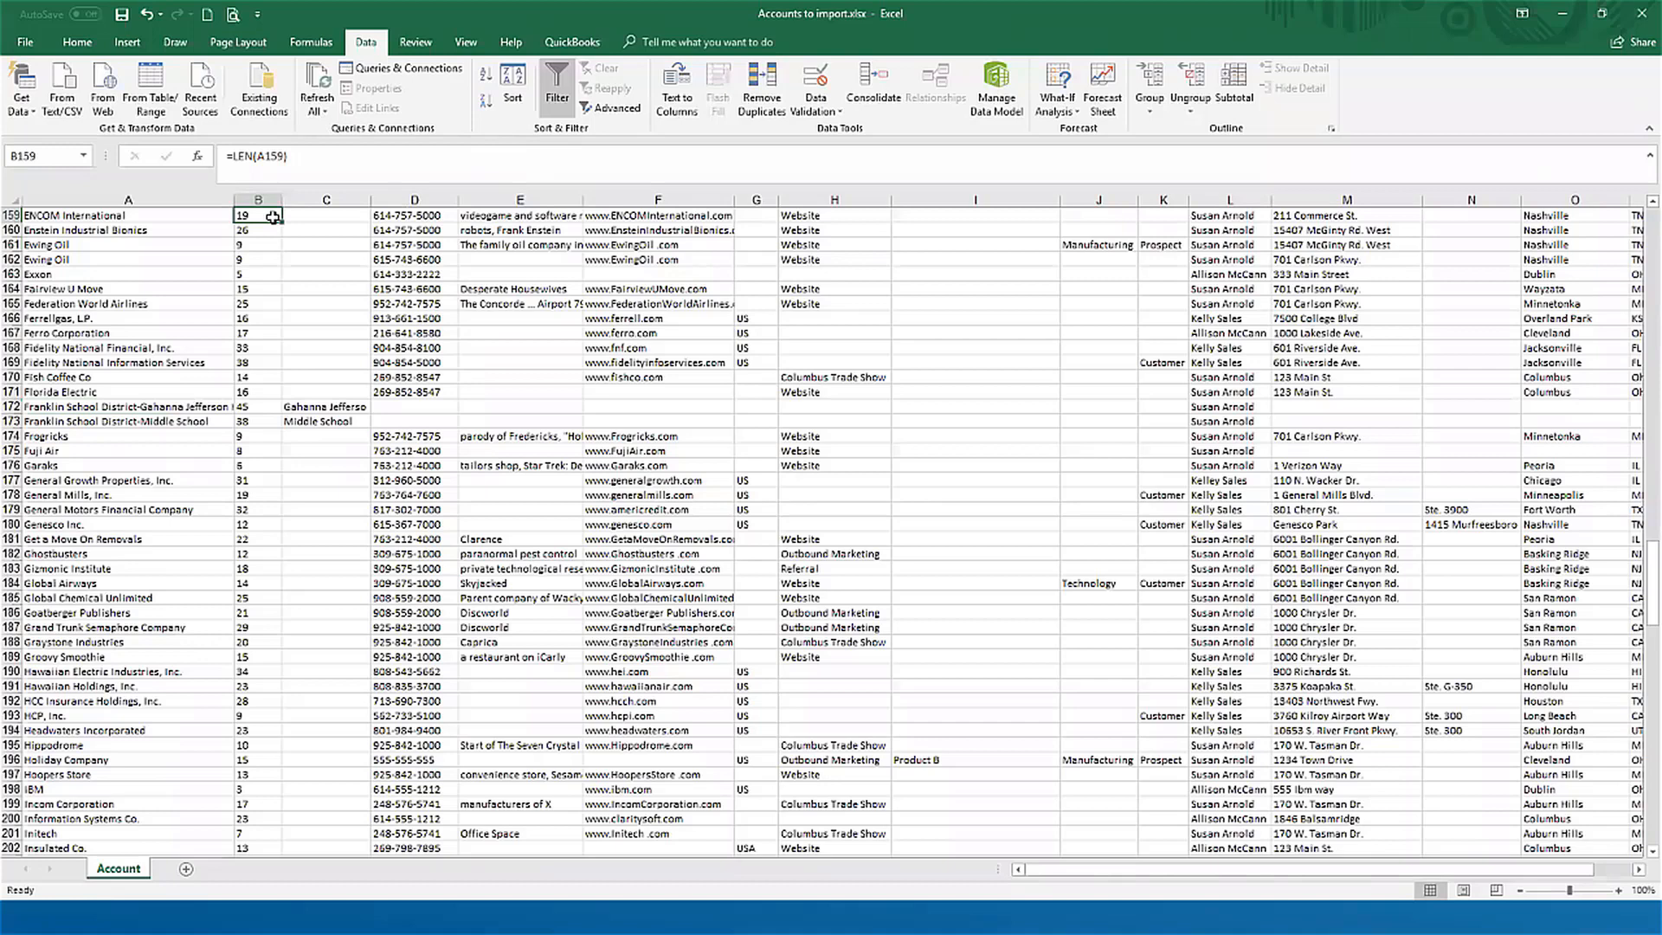
pyautogui.press('Up')
pyautogui.press('Up')
pyautogui.press('Up')
pyautogui.press('Up')
pyautogui.press('Up')
pyautogui.press('Up')
pyautogui.press('Up')
pyautogui.press('Up')
pyautogui.press('Up')
pyautogui.press('Up')
pyautogui.press('Up')
pyautogui.press('Up')
pyautogui.press('Up')
pyautogui.press('Up')
pyautogui.press('Up')
pyautogui.press('Up')
pyautogui.press('Up')
pyautogui.press('Up')
pyautogui.press('Up')
pyautogui.press('Up')
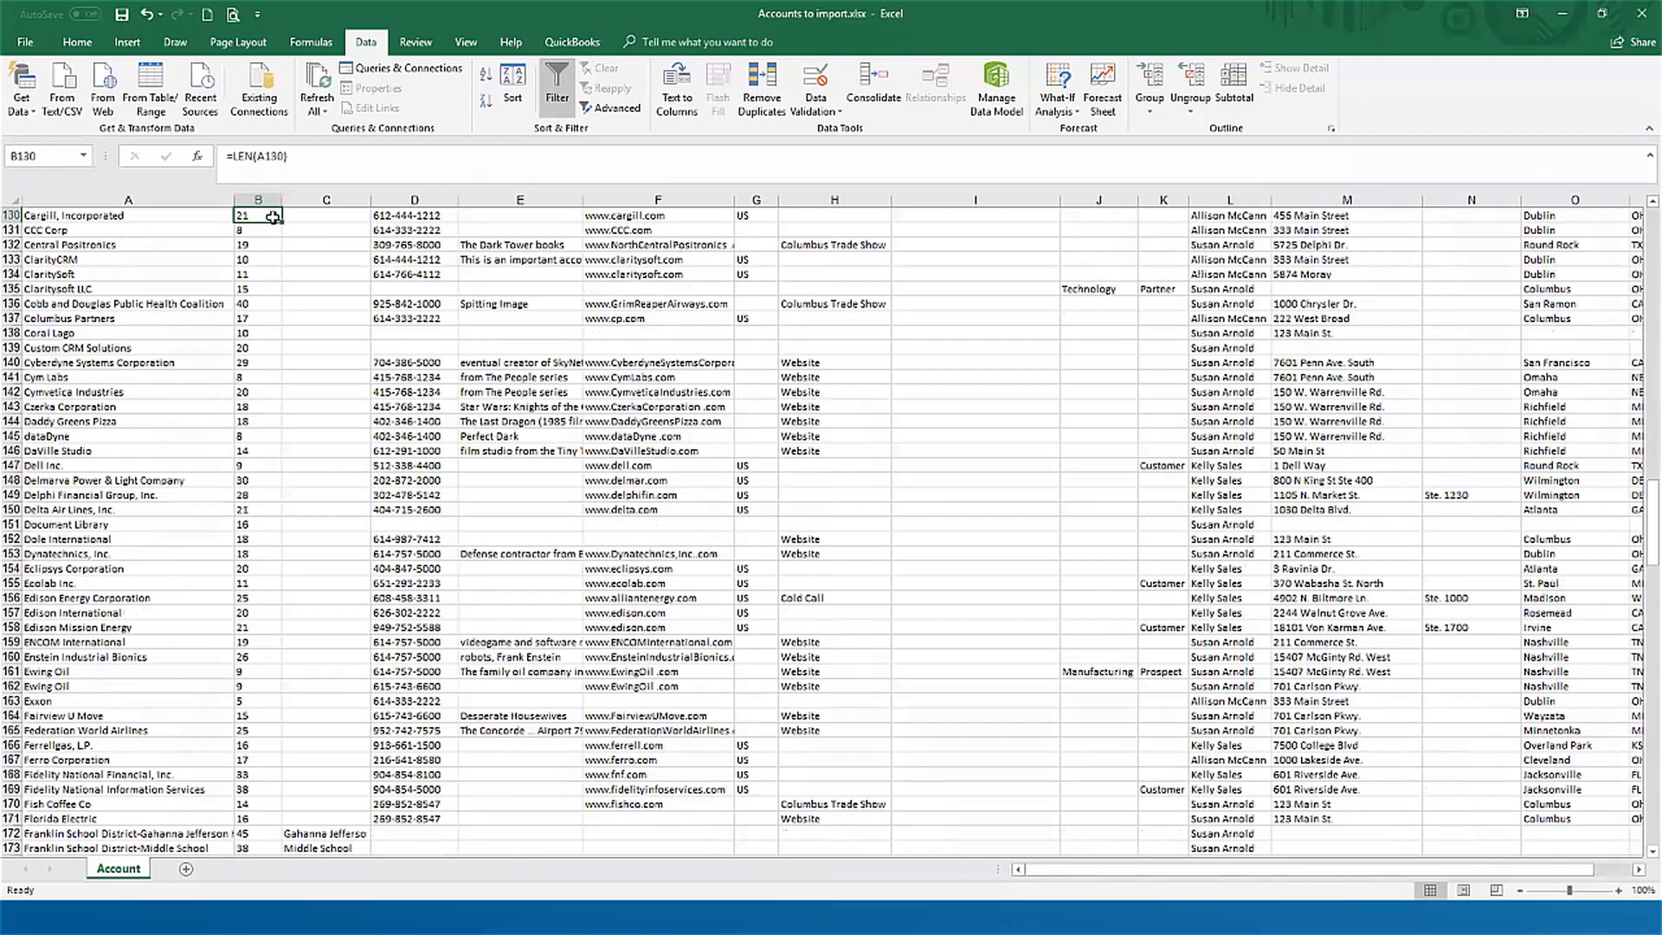
pyautogui.press('Up')
pyautogui.press('Up')
pyautogui.press('Up')
pyautogui.press('Up')
pyautogui.press('Up')
pyautogui.press('Up')
pyautogui.press('Up')
pyautogui.press('Up')
pyautogui.press('Up')
pyautogui.press('Up')
pyautogui.press('Up')
pyautogui.press('Up')
pyautogui.press('Up')
pyautogui.press('Up')
pyautogui.press('Up')
pyautogui.press('Up')
pyautogui.press('Up')
pyautogui.press('Up')
pyautogui.press('Up')
pyautogui.press('Up')
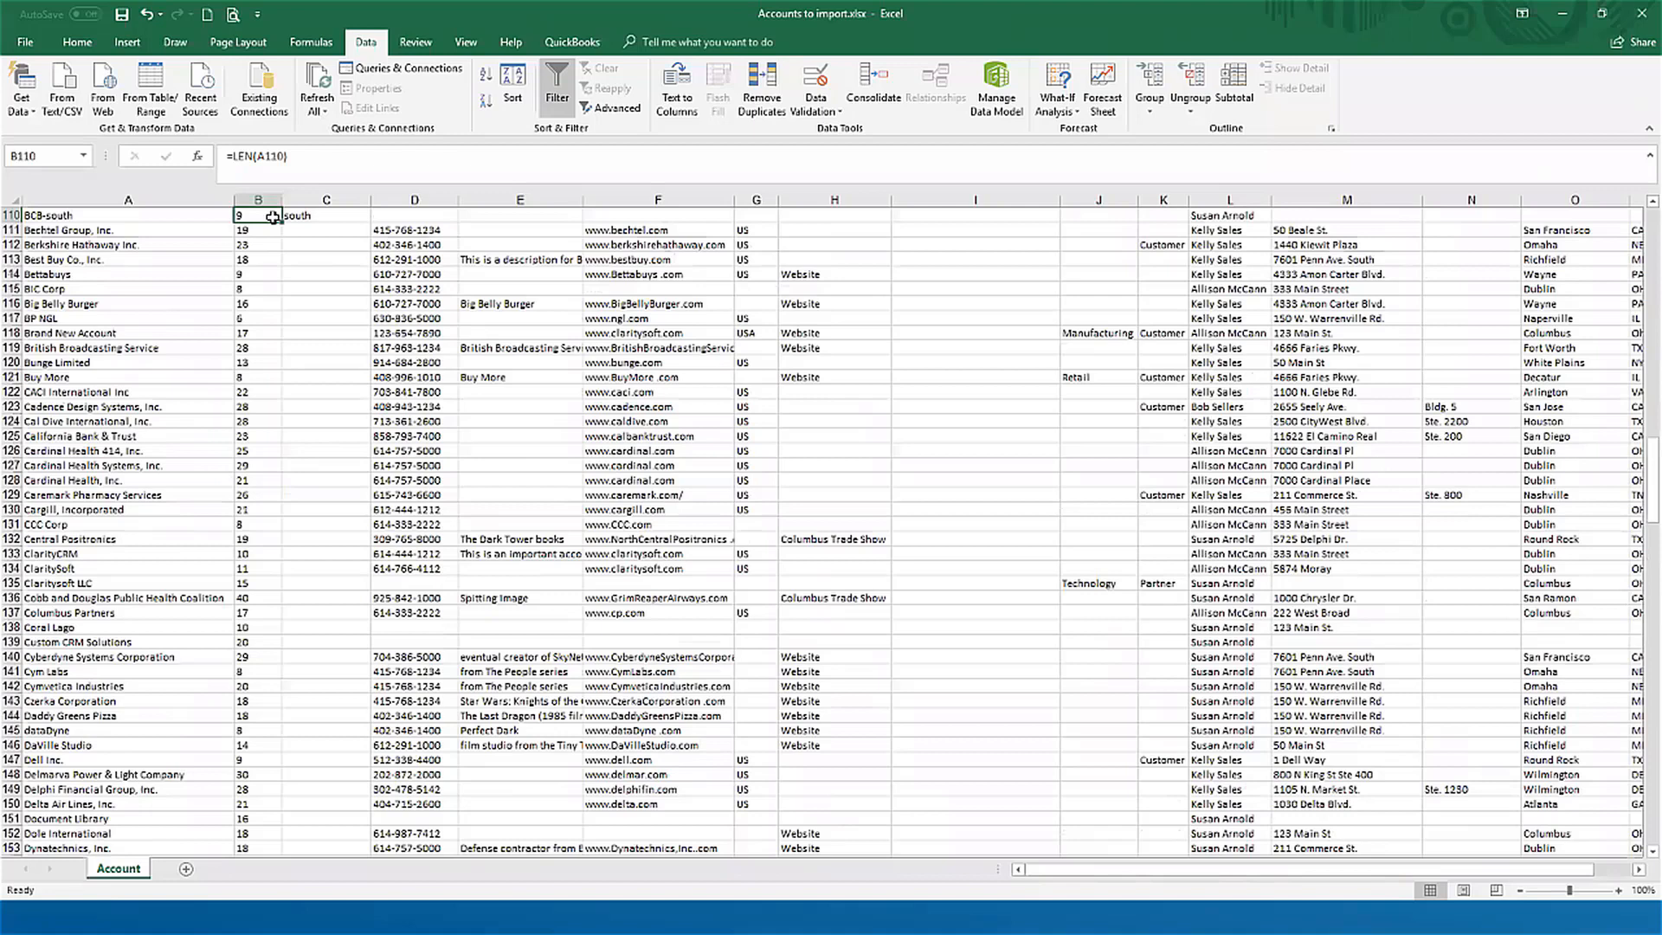
pyautogui.press('Right')
pyautogui.press('Right')
pyautogui.press('Right')
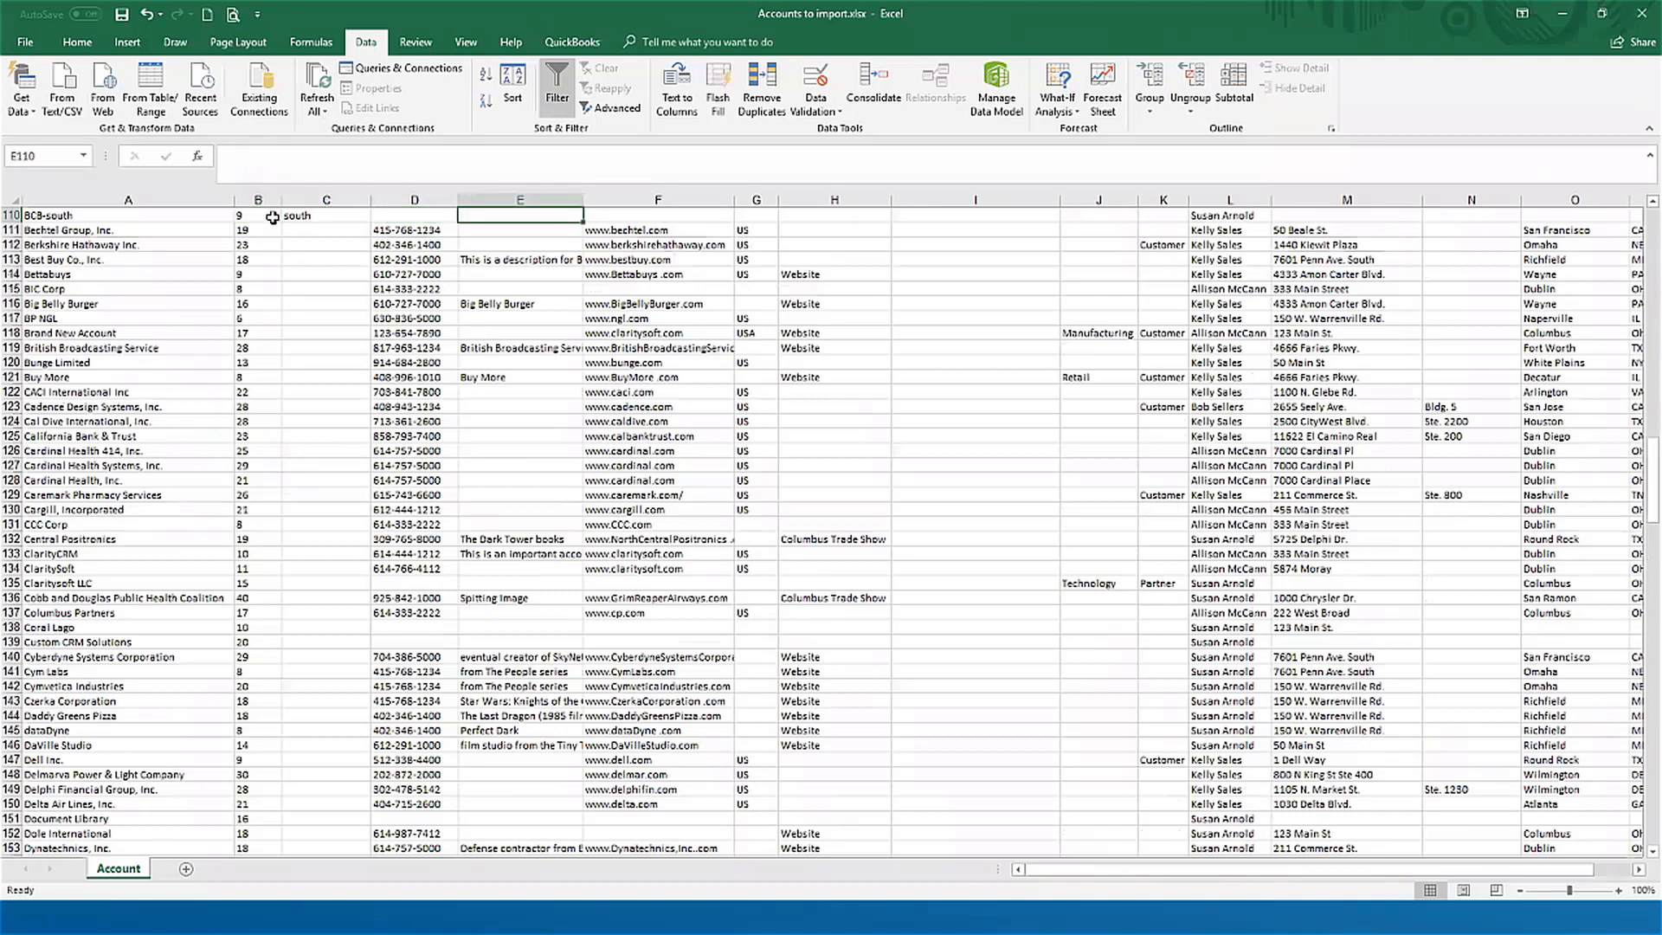
pyautogui.press('Up')
pyautogui.press('Up')
pyautogui.press('Up')
pyautogui.press('Up')
pyautogui.press('Up')
pyautogui.press('Up')
pyautogui.press('Up')
pyautogui.press('Up')
pyautogui.press('Up')
pyautogui.press('Up')
pyautogui.press('Up')
pyautogui.press('Up')
pyautogui.press('Up')
pyautogui.press('Up')
pyautogui.press('Up')
pyautogui.press('Up')
pyautogui.press('Up')
pyautogui.press('Up')
pyautogui.press('Up')
pyautogui.press('Up')
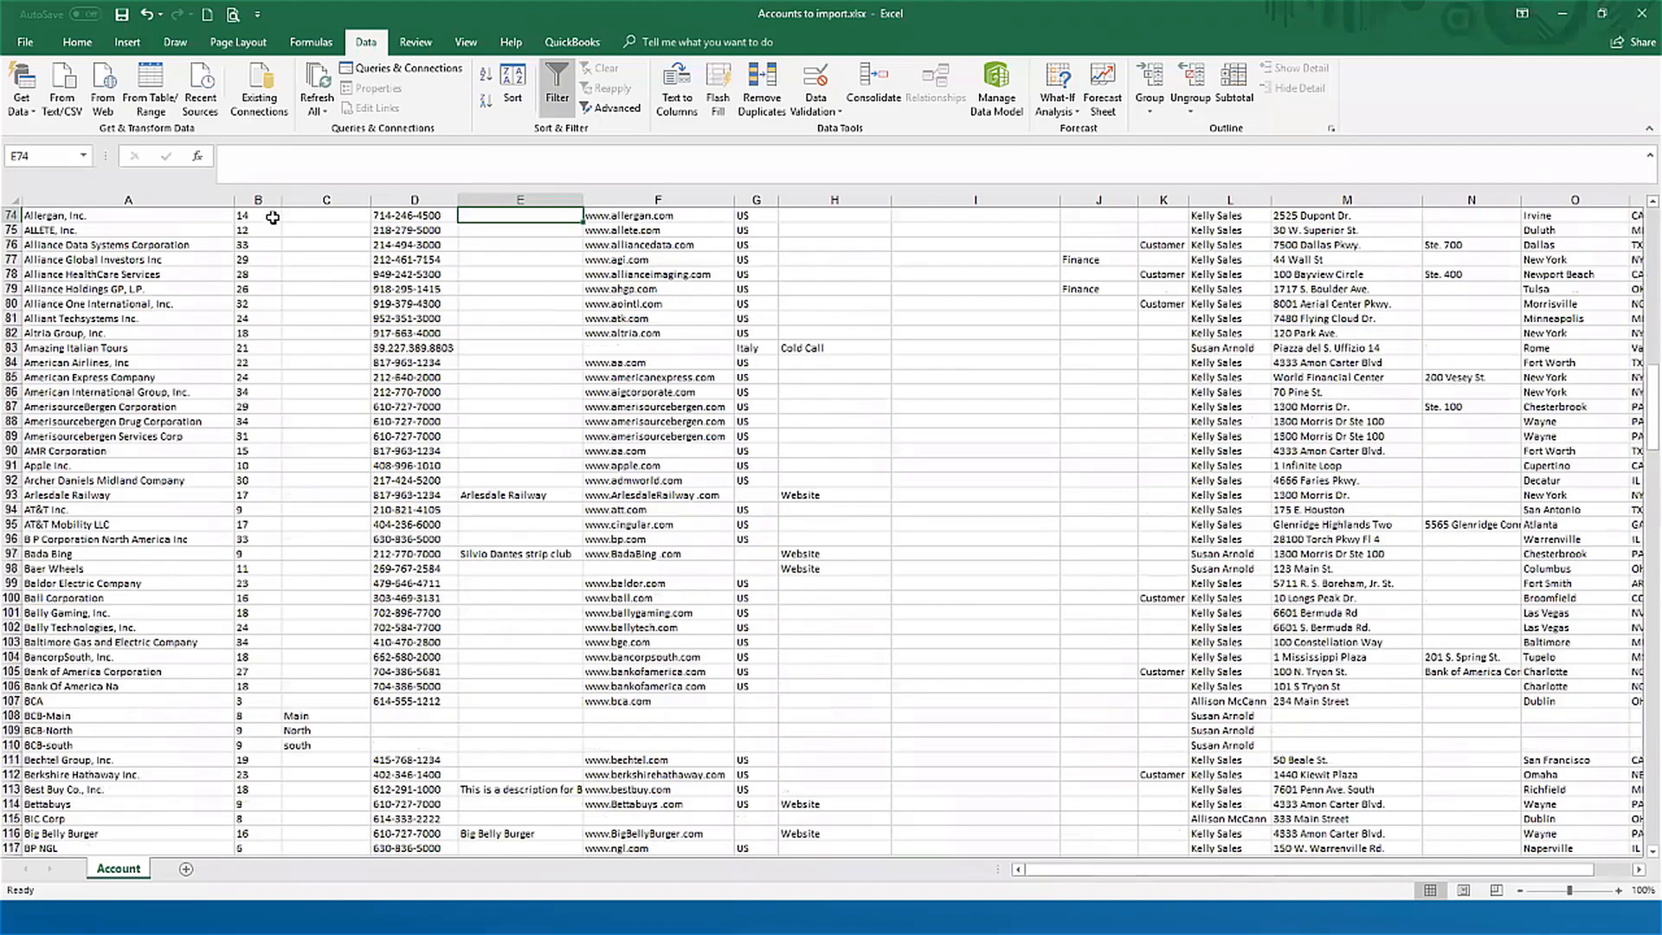
pyautogui.press('Up')
pyautogui.press('Up')
pyautogui.press('Up')
pyautogui.press('Up')
pyautogui.press('Up')
pyautogui.press('Up')
pyautogui.press('Up')
pyautogui.press('Up')
pyautogui.press('Up')
pyautogui.press('Up')
pyautogui.press('Up')
pyautogui.press('Up')
pyautogui.press('Up')
pyautogui.press('Up')
pyautogui.press('Up')
pyautogui.press('Up')
pyautogui.press('Up')
pyautogui.press('Up')
pyautogui.press('Up')
pyautogui.press('Up')
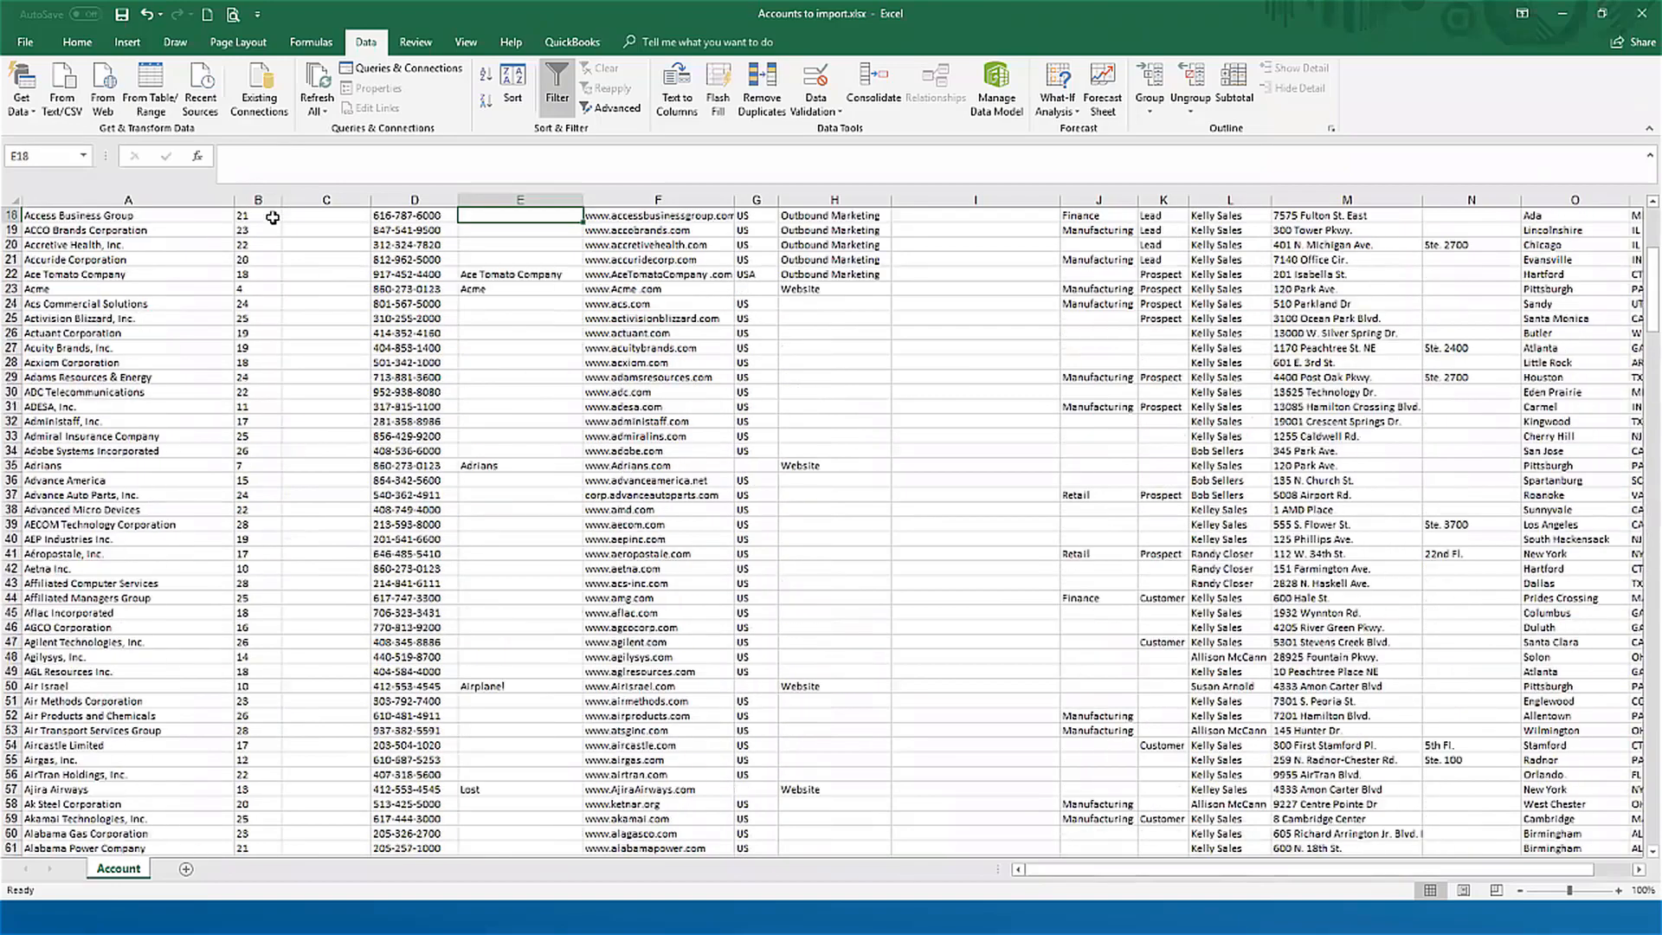
pyautogui.press('Up')
pyautogui.press('Up')
pyautogui.press('Up')
pyautogui.press('Up')
pyautogui.press('Up')
pyautogui.press('Up')
pyautogui.press('Up')
pyautogui.press('Up')
pyautogui.press('Up')
pyautogui.press('Up')
pyautogui.press('Up')
pyautogui.press('Up')
pyautogui.press('Up')
pyautogui.press('Up')
pyautogui.press('Up')
pyautogui.press('Up')
pyautogui.press('Up')
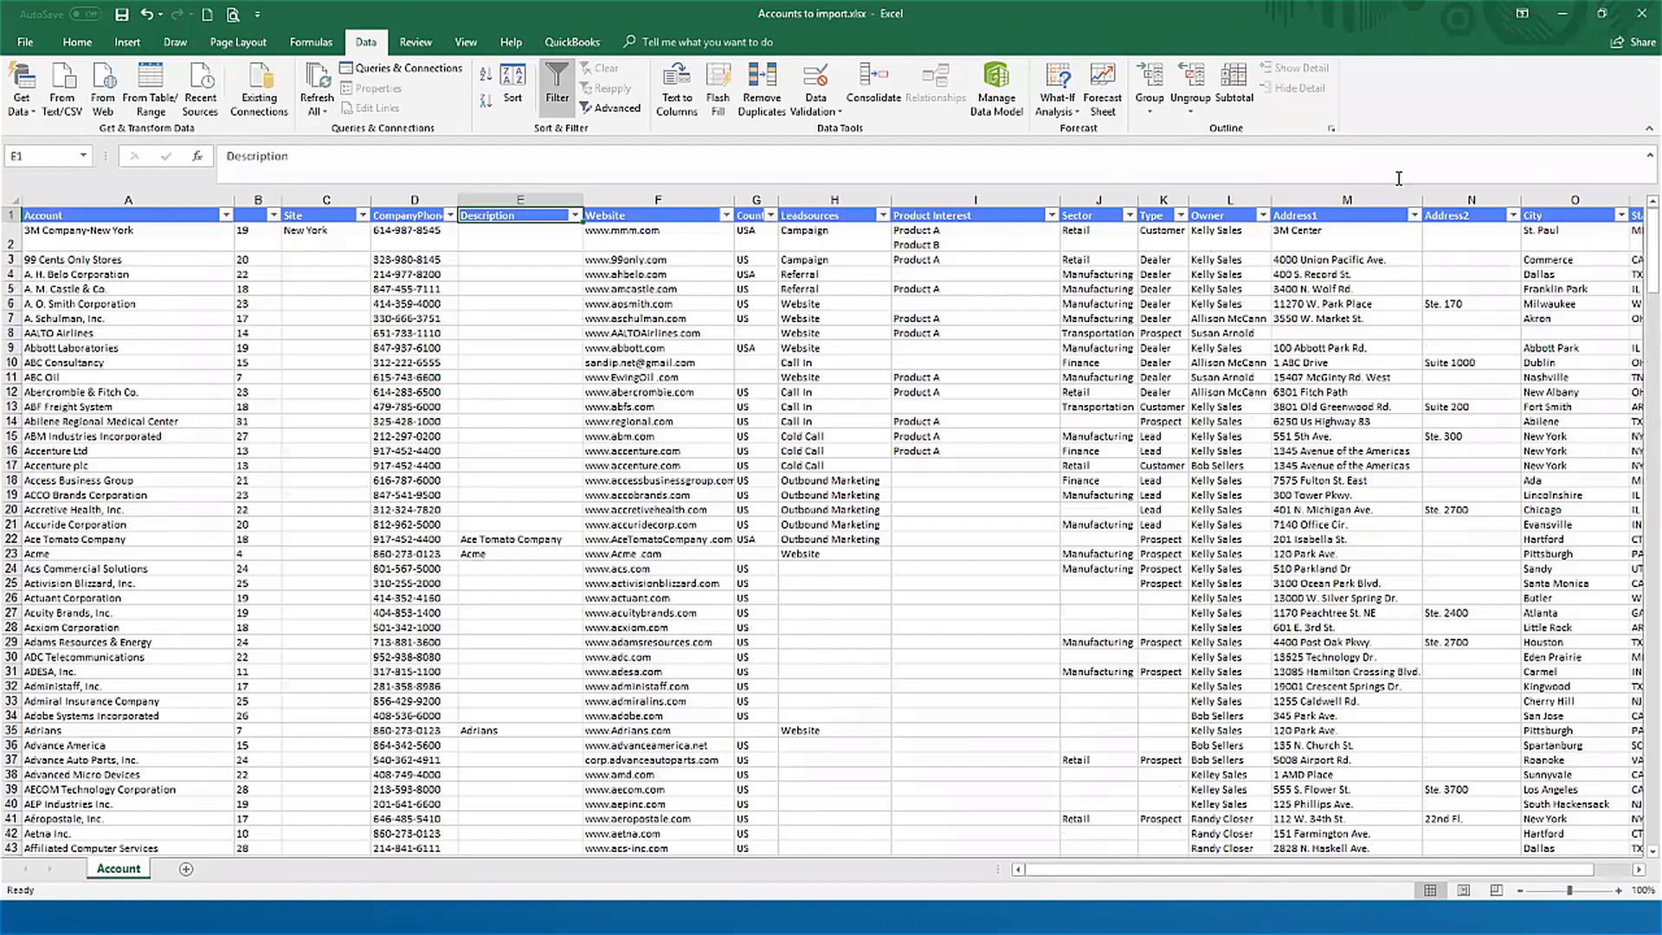
# Step: Switch to the Activities to import.xlsx workbook and review the row 2 fields from Account through Subject
pyautogui.click(1562, 19)
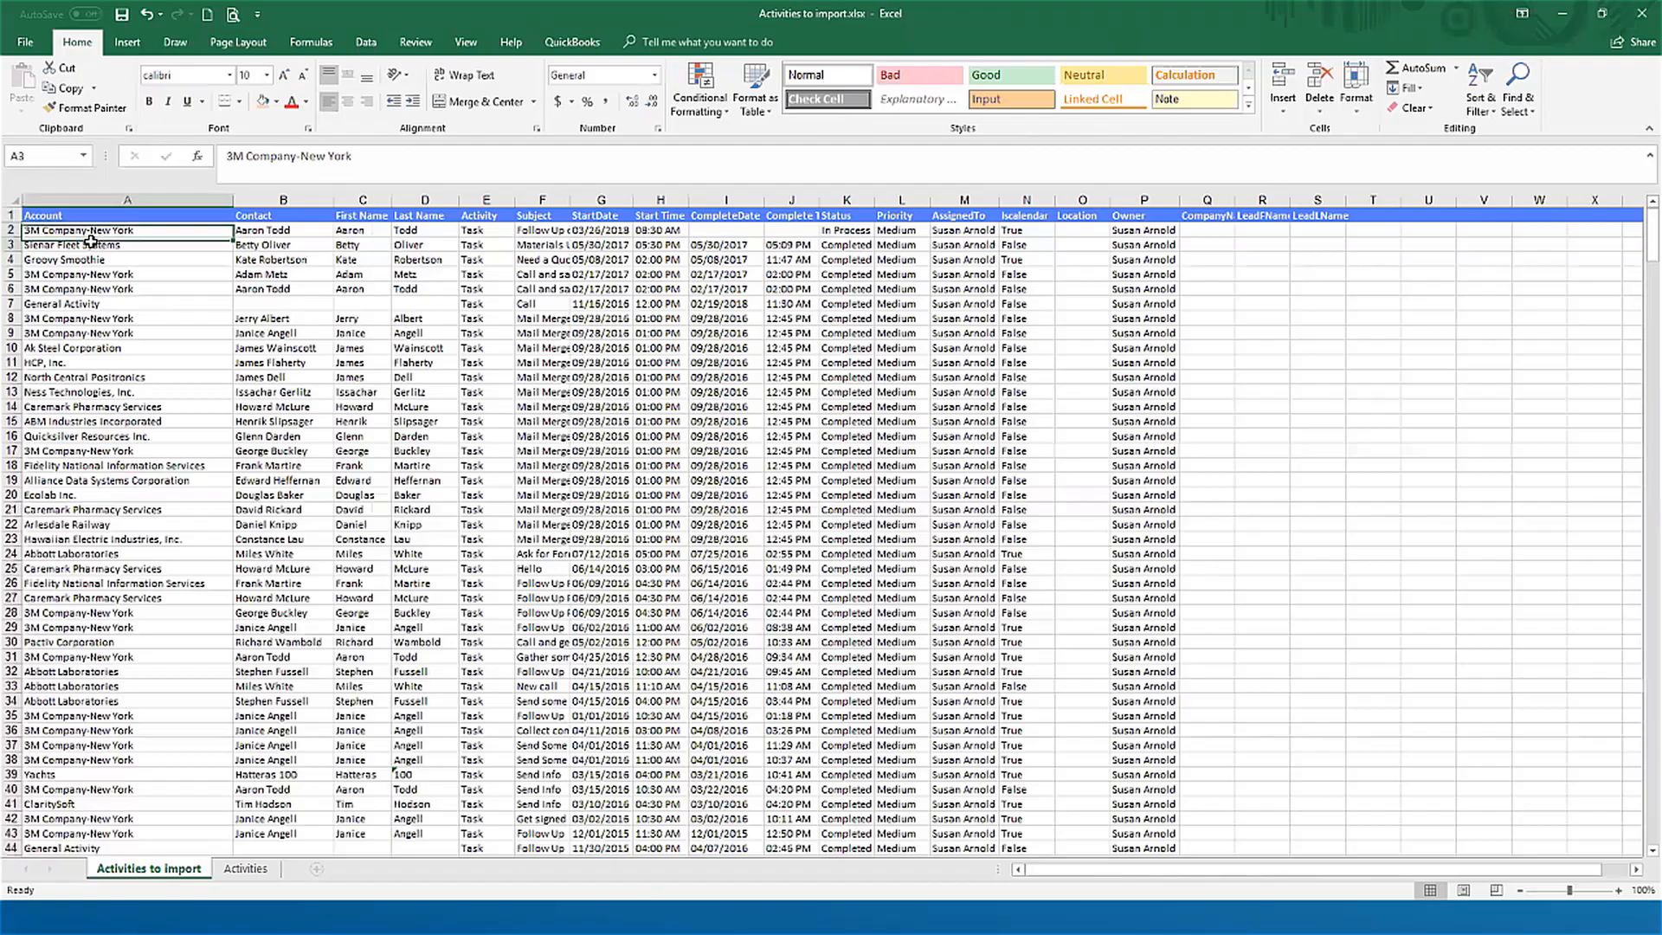
pyautogui.click(139, 243)
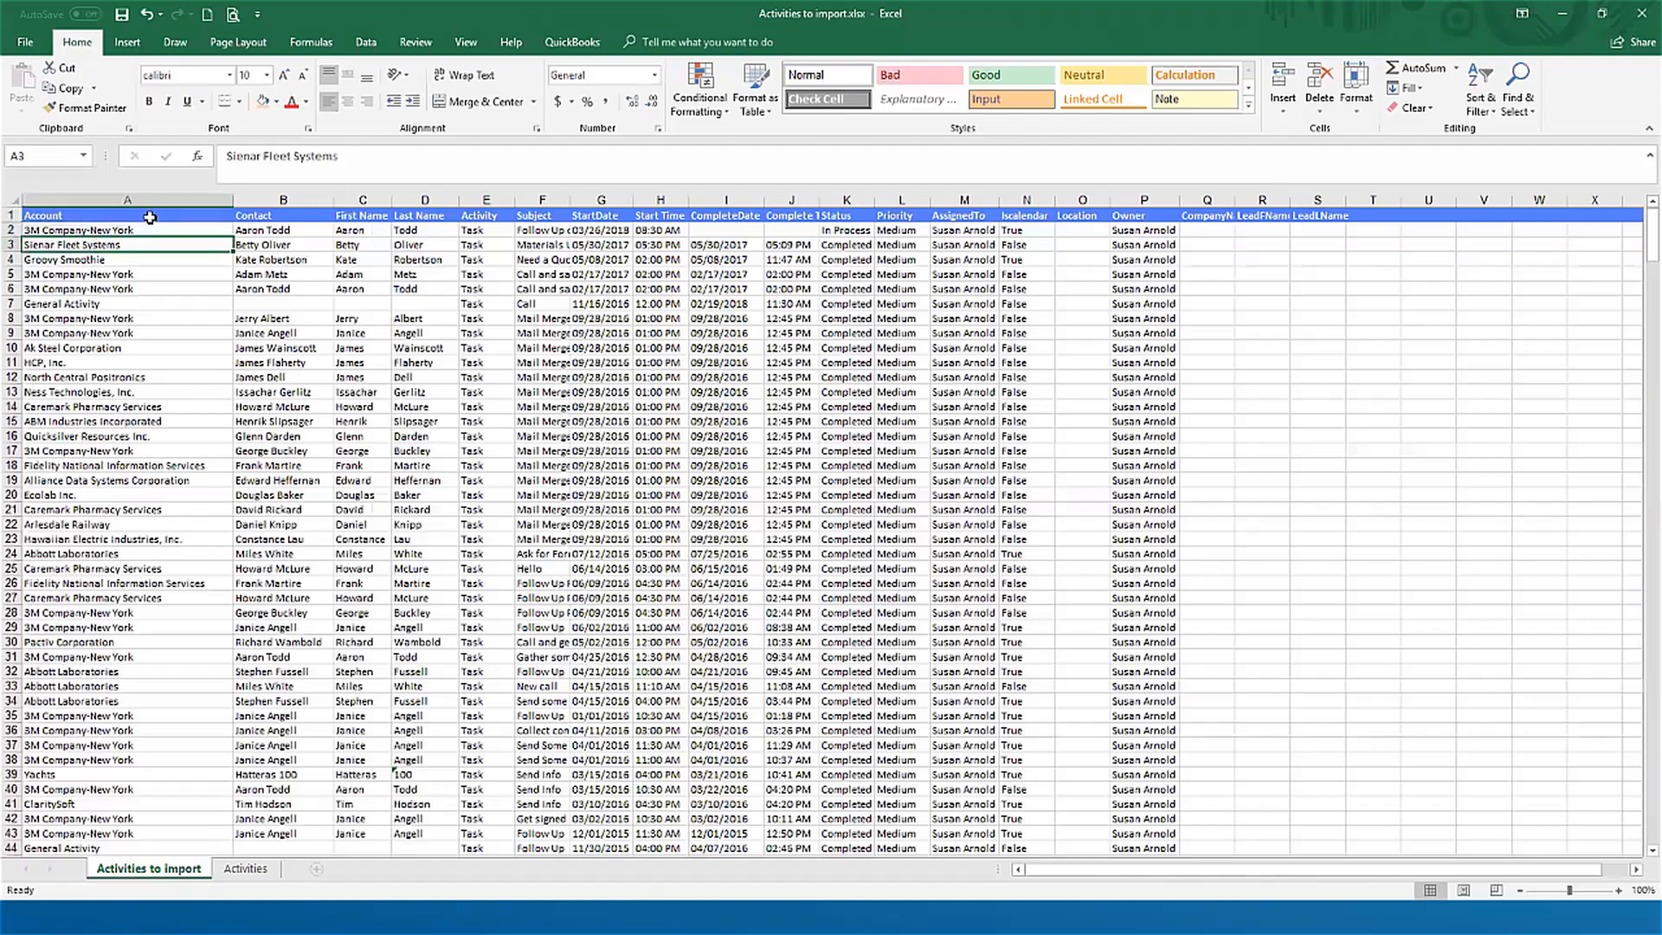
pyautogui.click(145, 229)
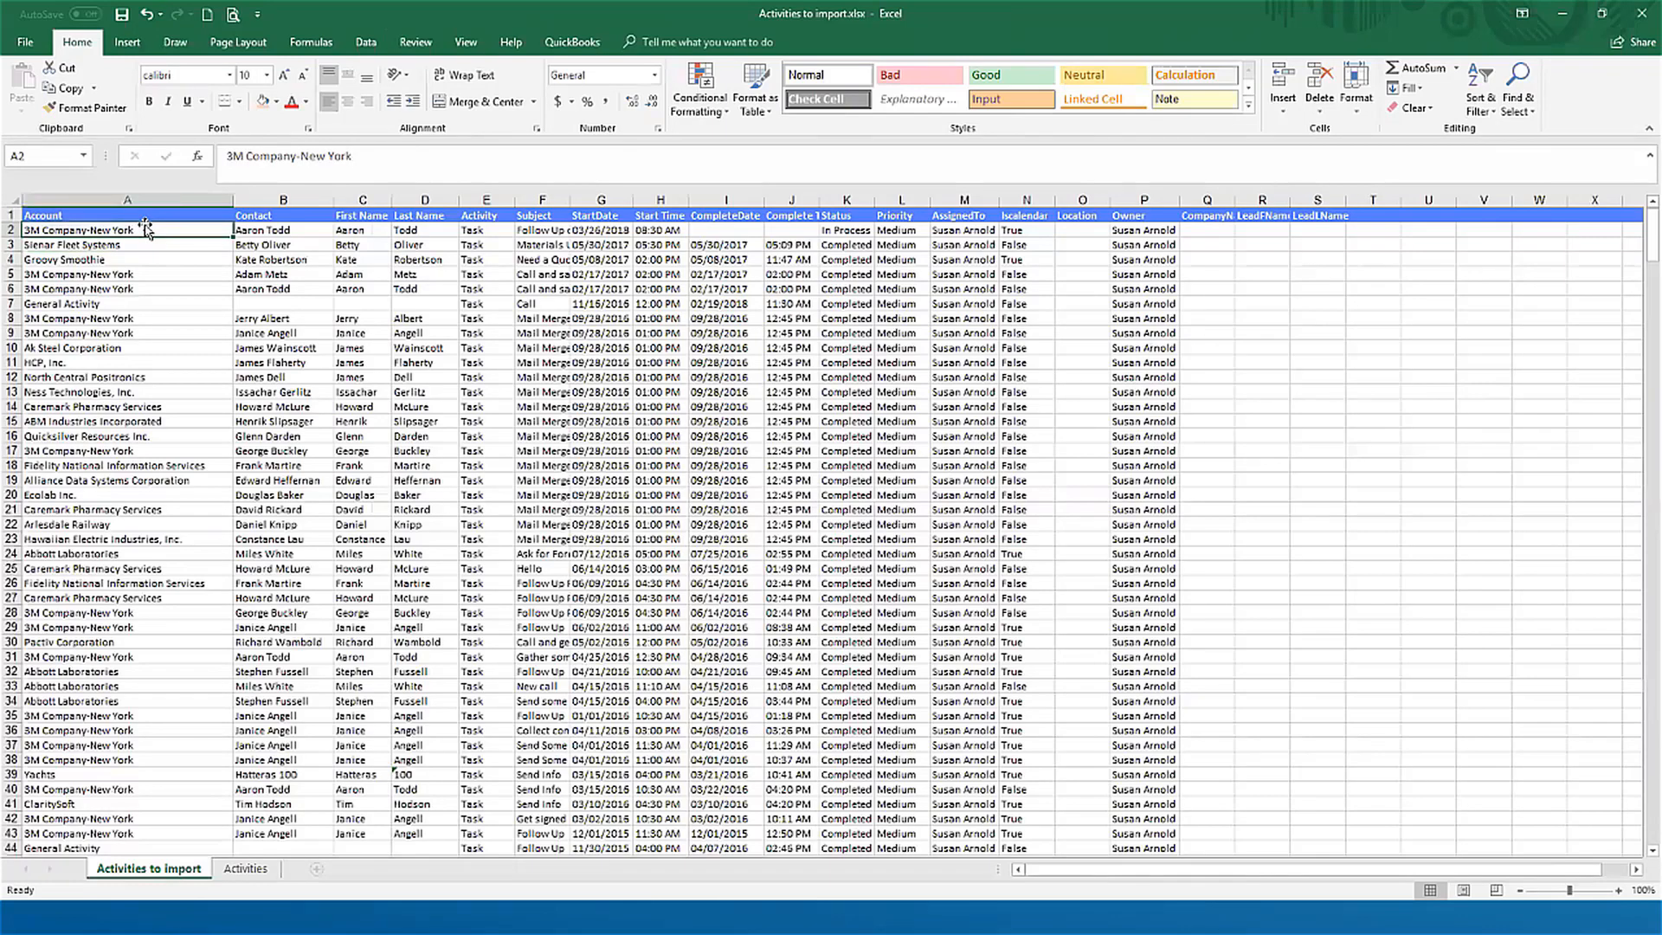
pyautogui.press('Right')
pyautogui.press('Right')
pyautogui.press('Right')
pyautogui.press('Left')
pyautogui.press('Right')
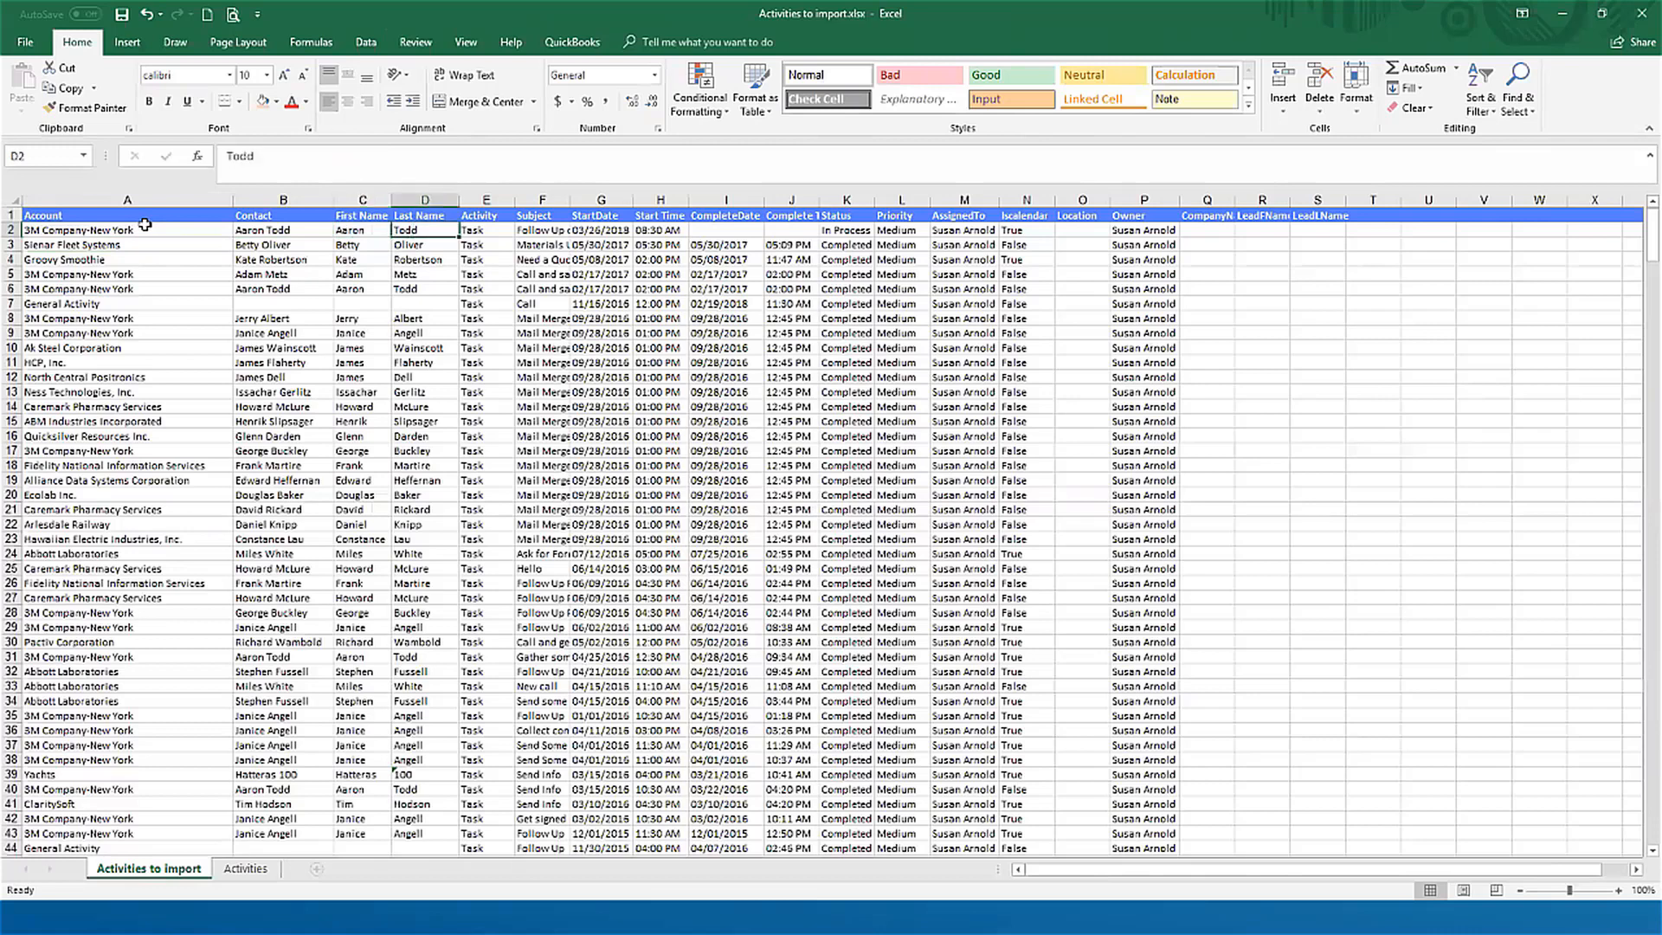
pyautogui.press('Right')
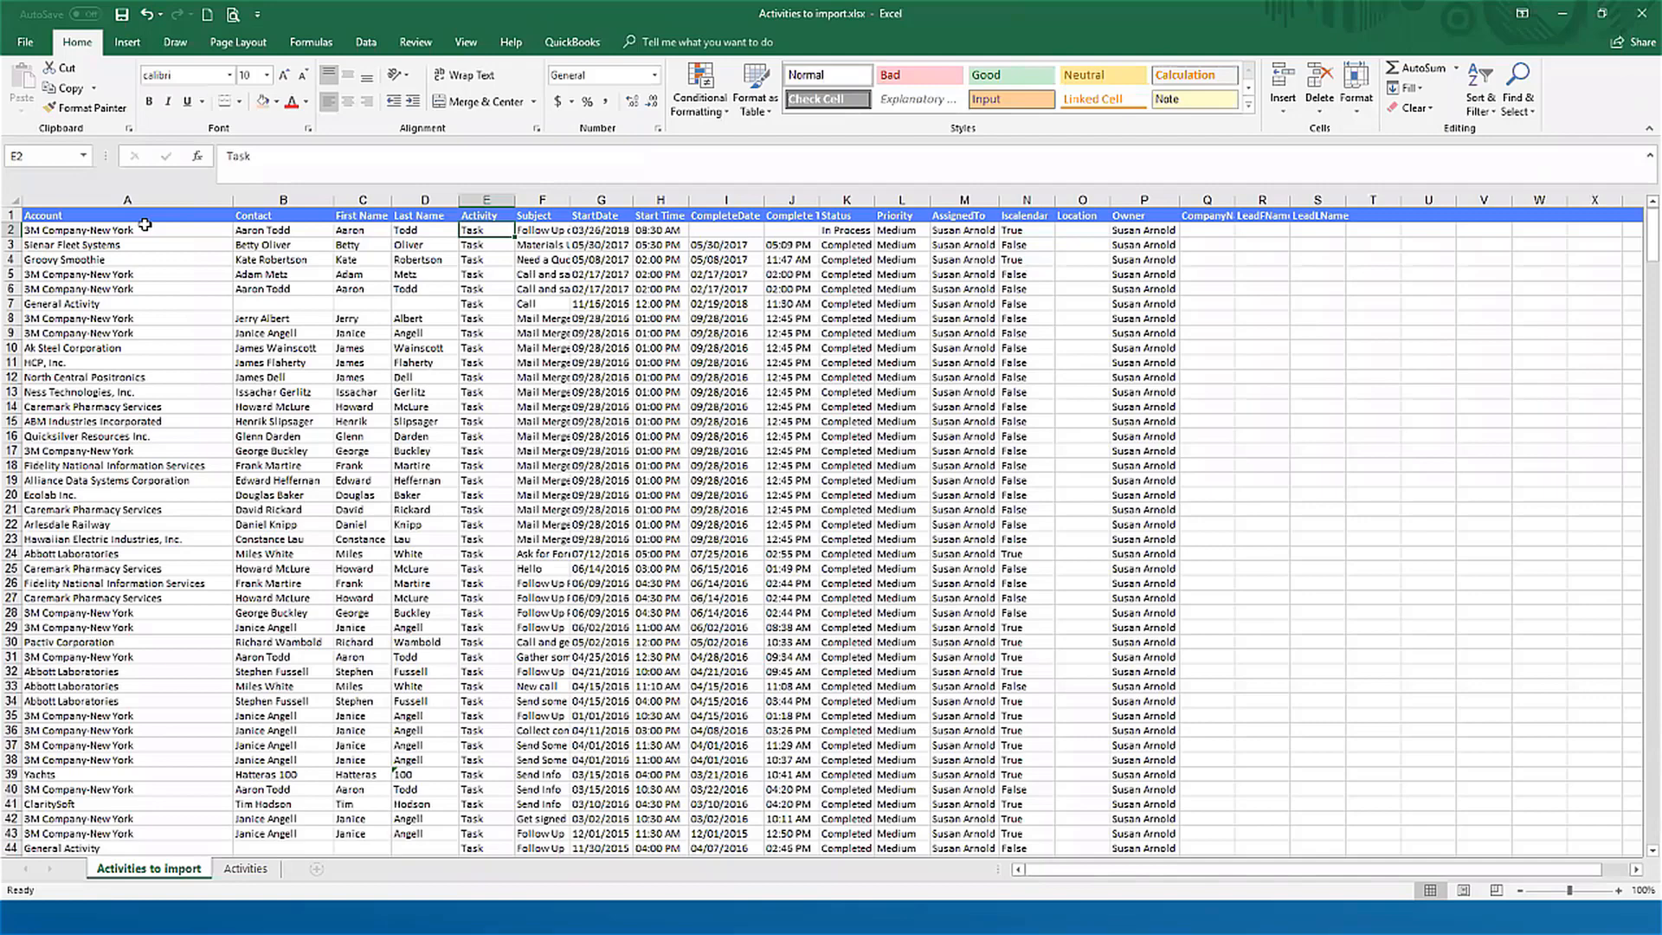
pyautogui.press('Right')
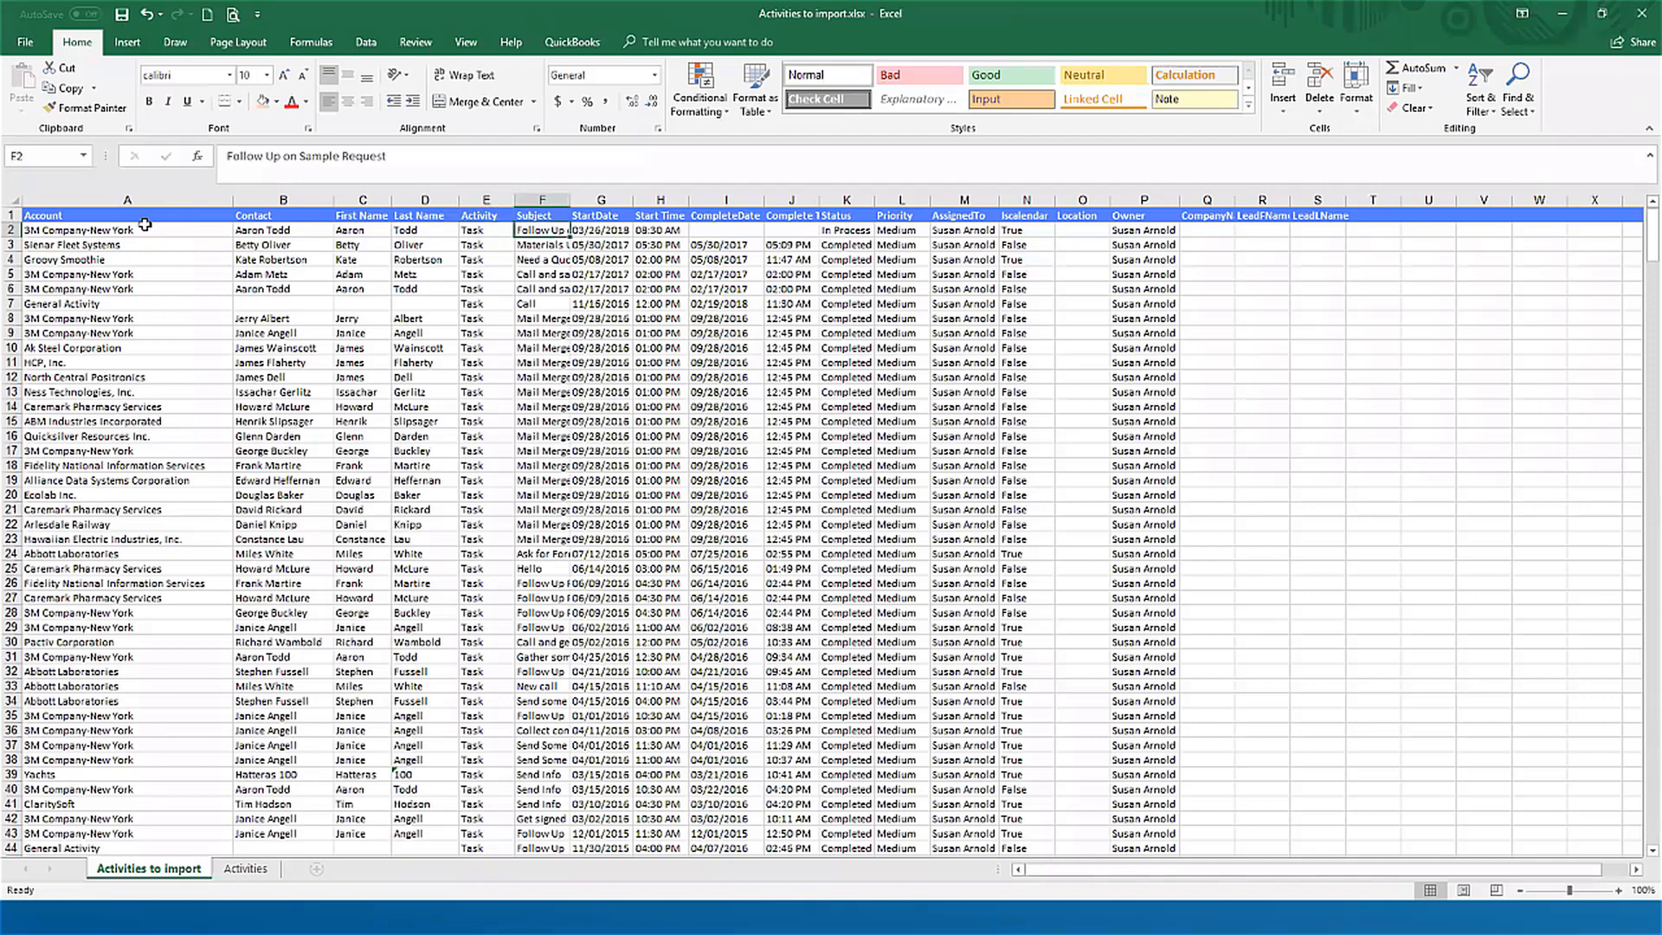
# Step: Widen the Subject, StartDate and Start Time columns on the Activities to import sheet, fitting Subject to its contents
pyautogui.doubleClick(570, 200)
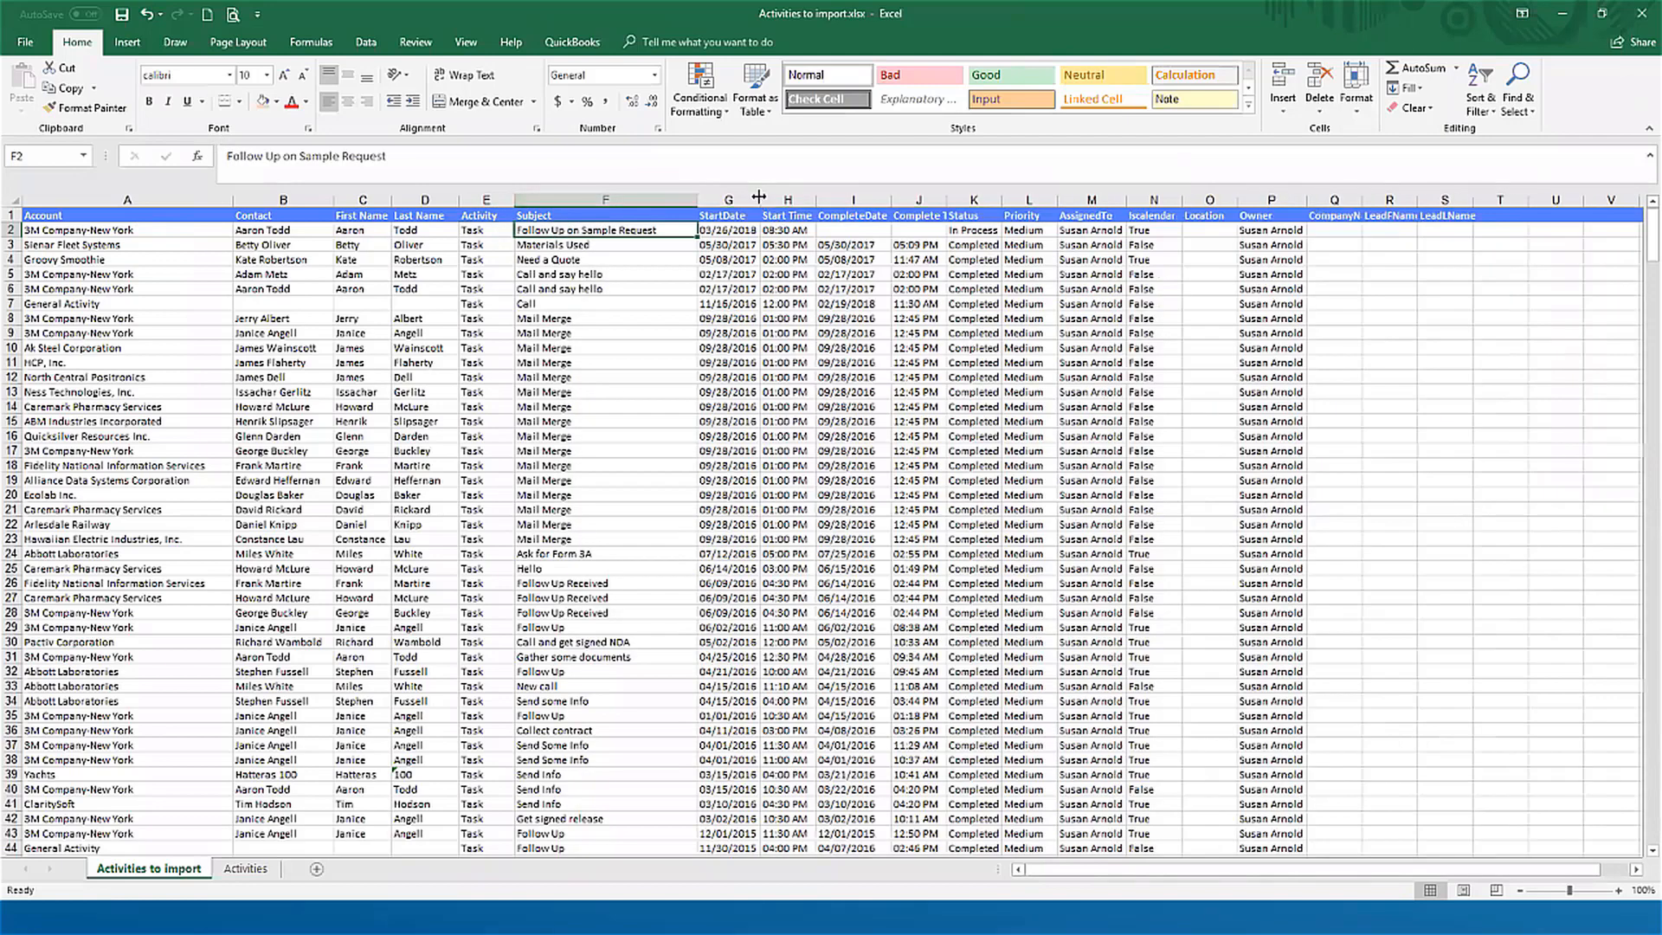
pyautogui.moveTo(761, 199); pyautogui.dragTo(782, 194)
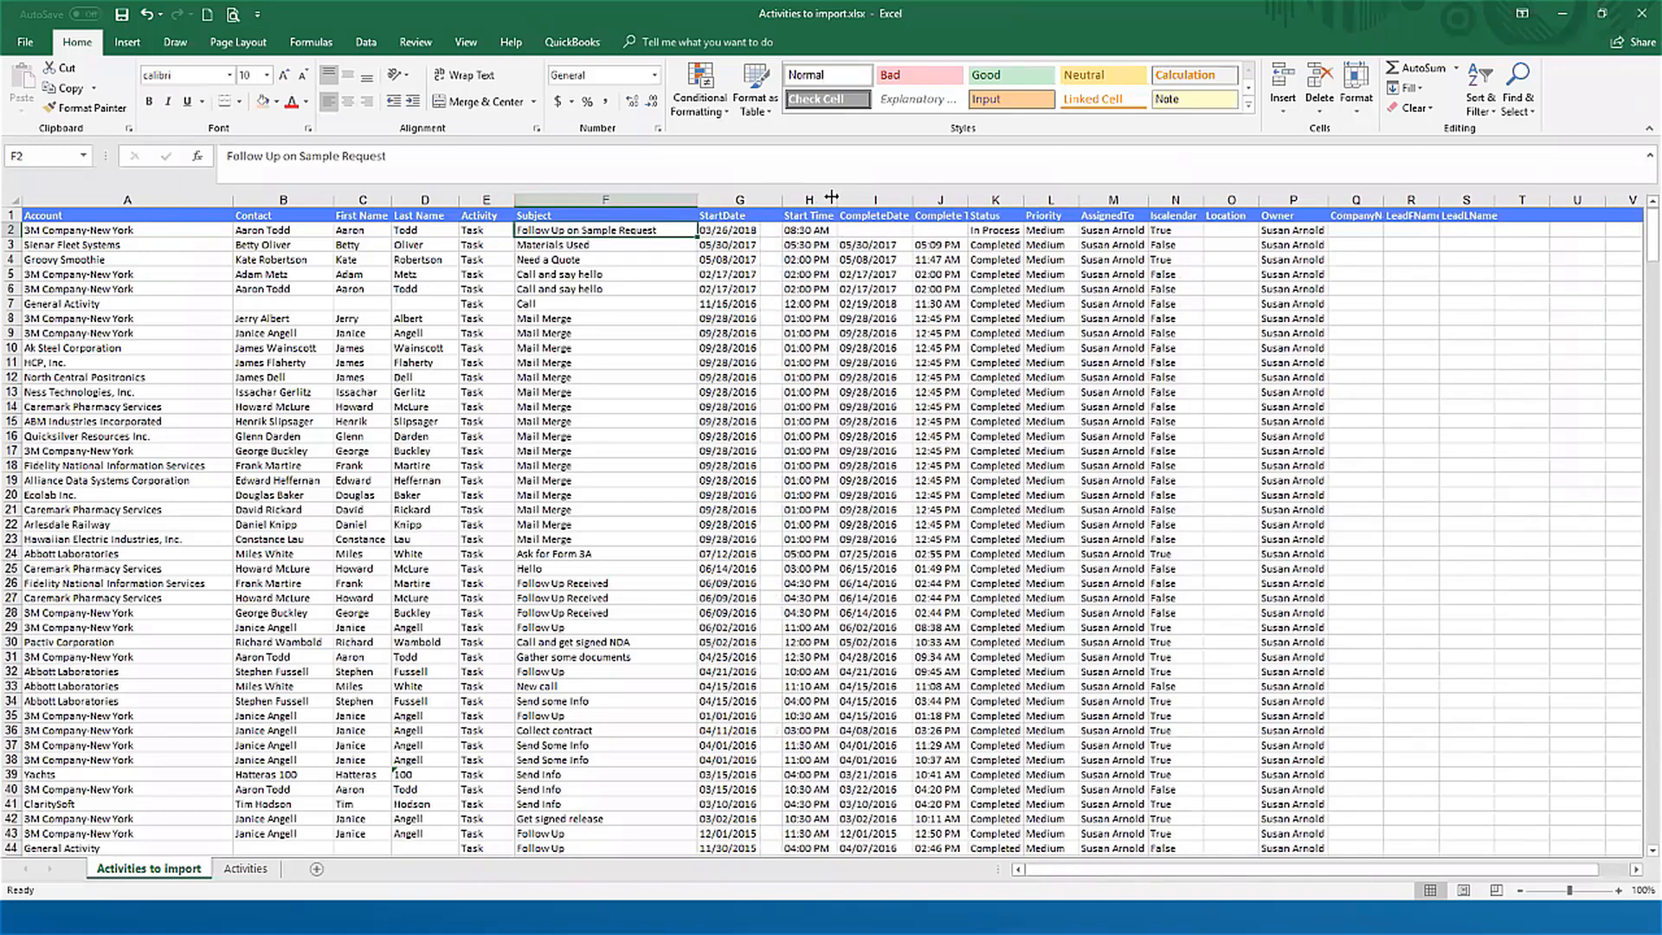
pyautogui.moveTo(838, 203); pyautogui.dragTo(861, 201)
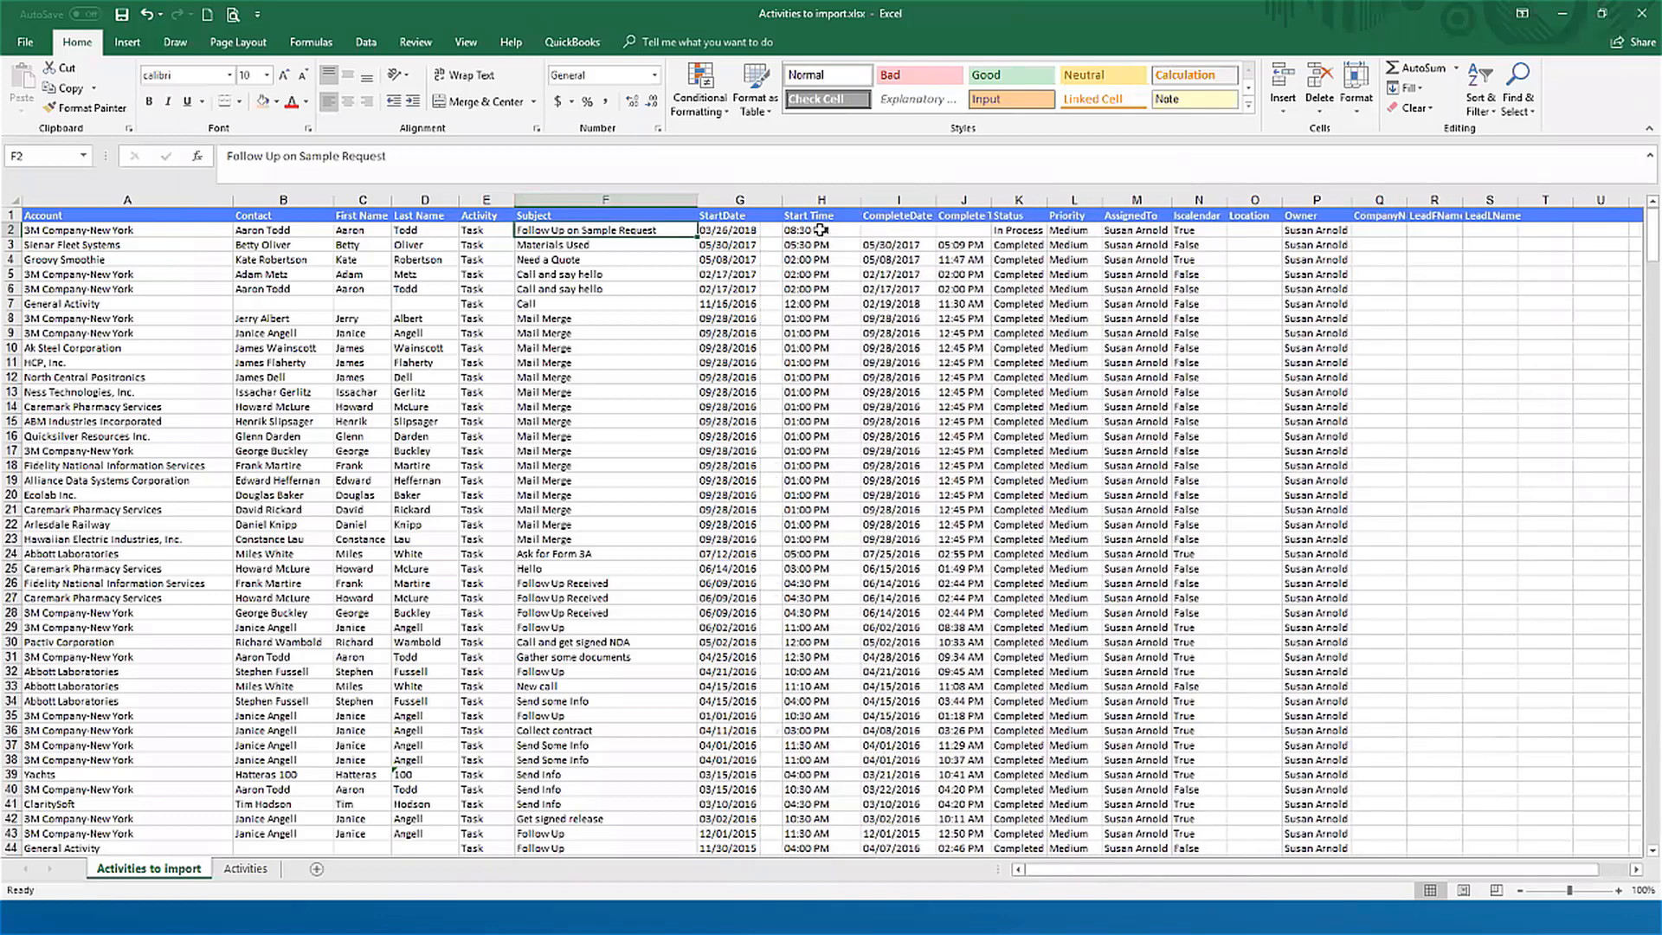
# Step: Try out a substitute Start Time column with 8:30:00 copied down to row 25, and delete that trial column
pyautogui.click(819, 231)
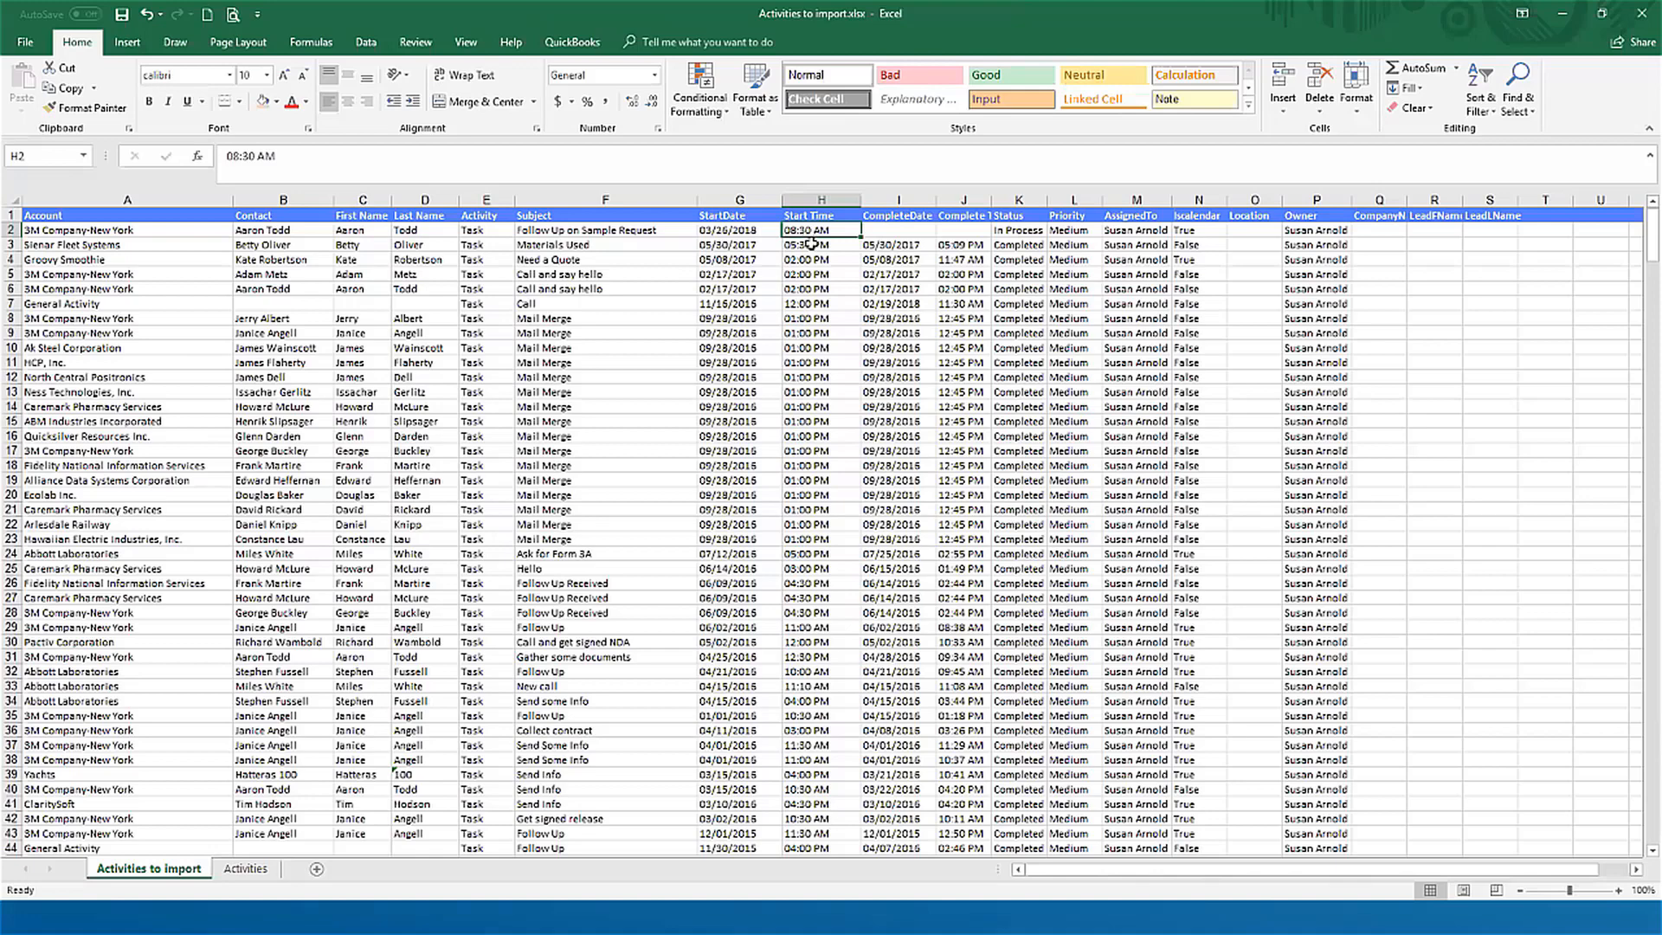
pyautogui.hotkey('ctrl', 'space')
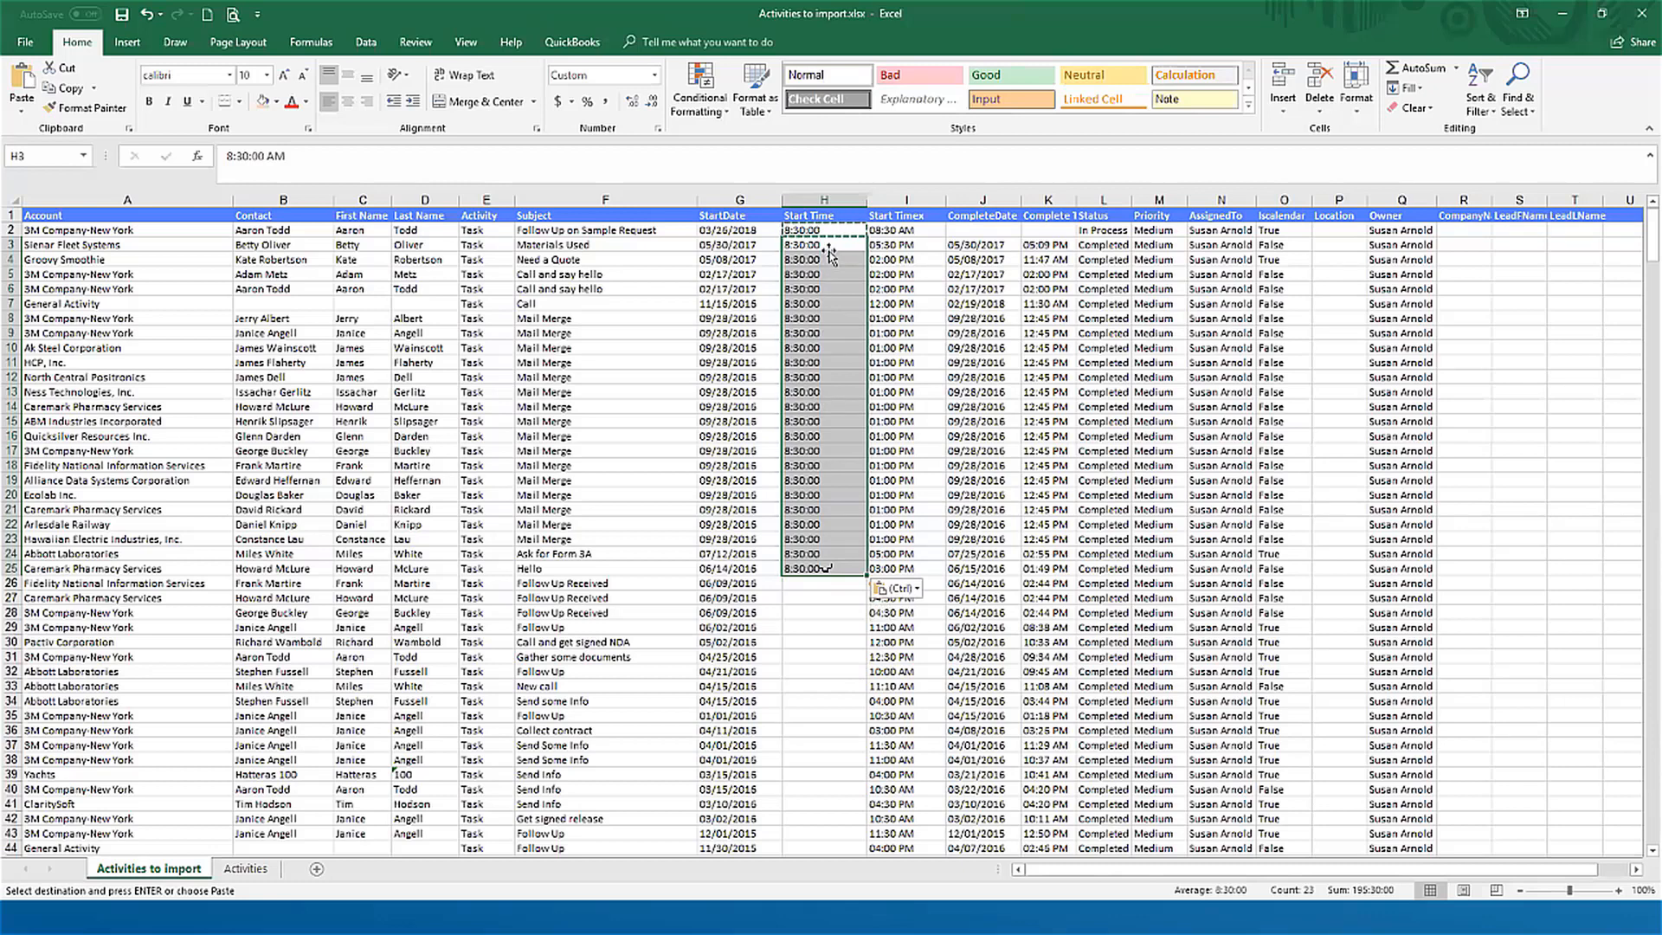
pyautogui.click(824, 198)
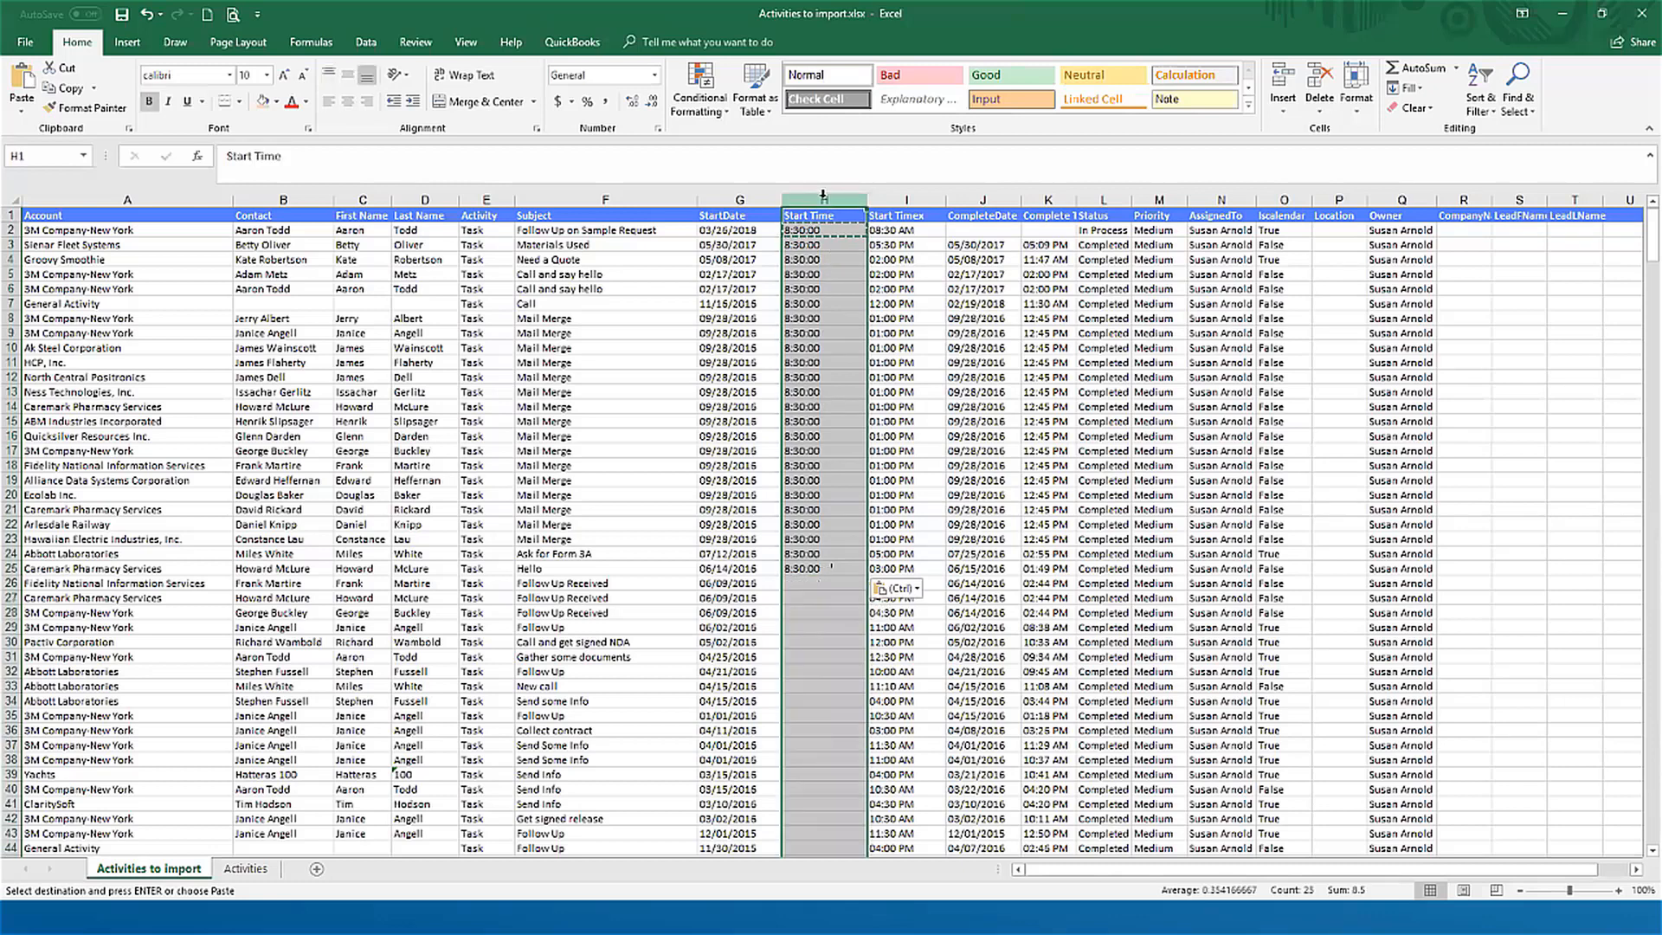
pyautogui.hotkey('alt', 'e')
pyautogui.press('d')
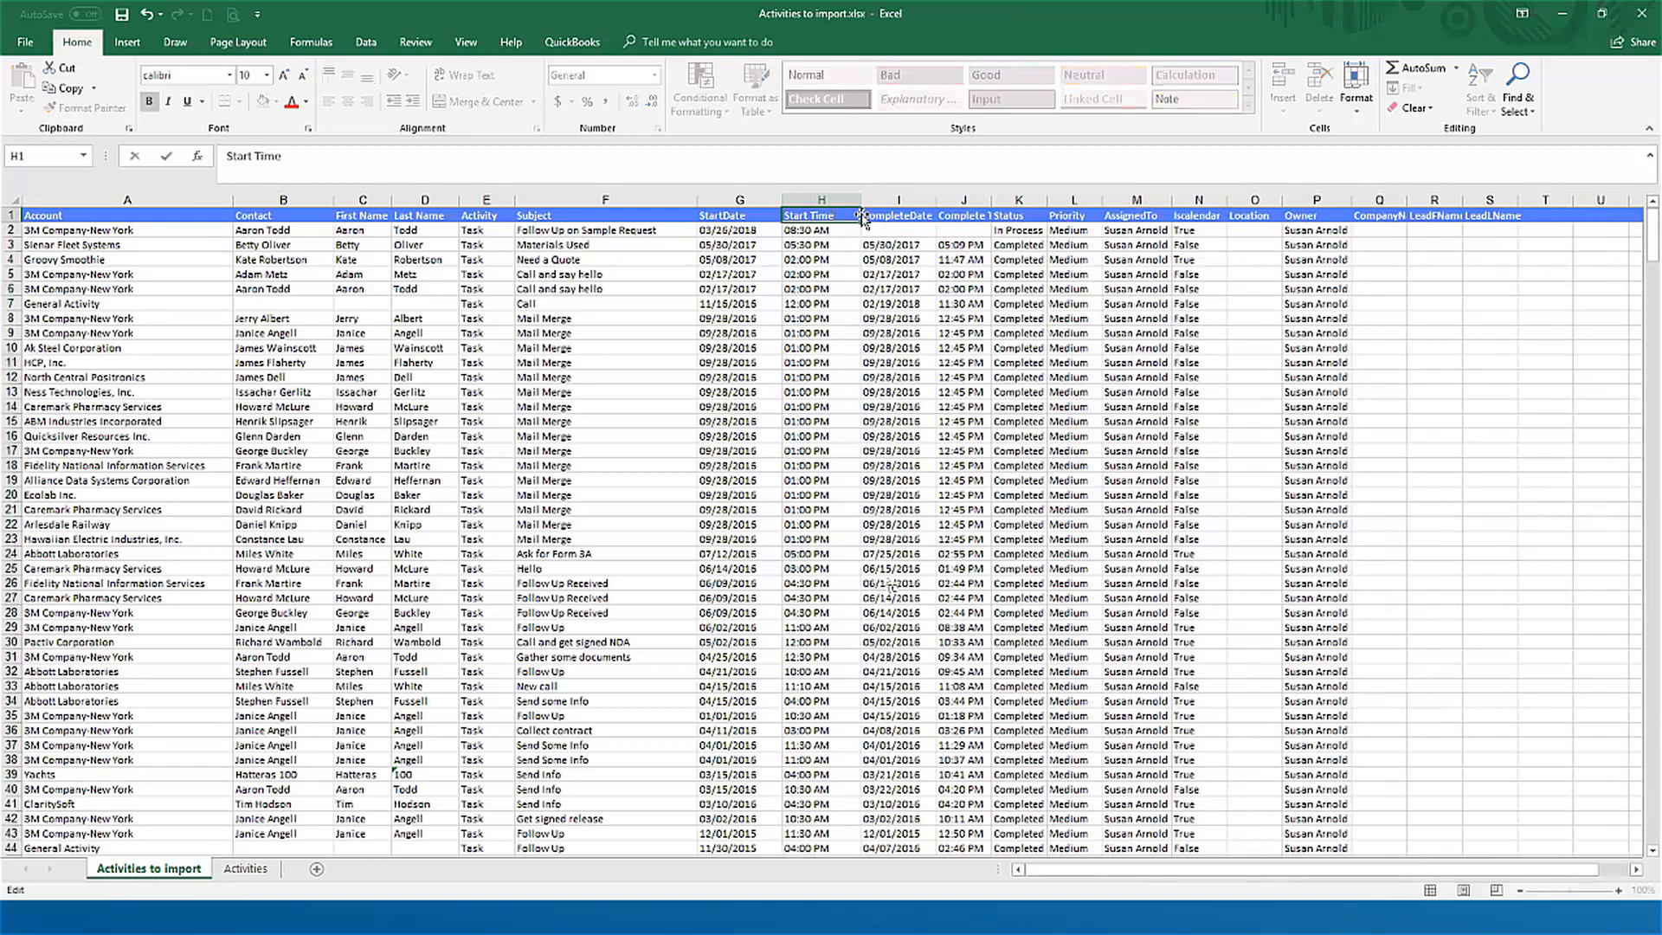
pyautogui.press('Escape')
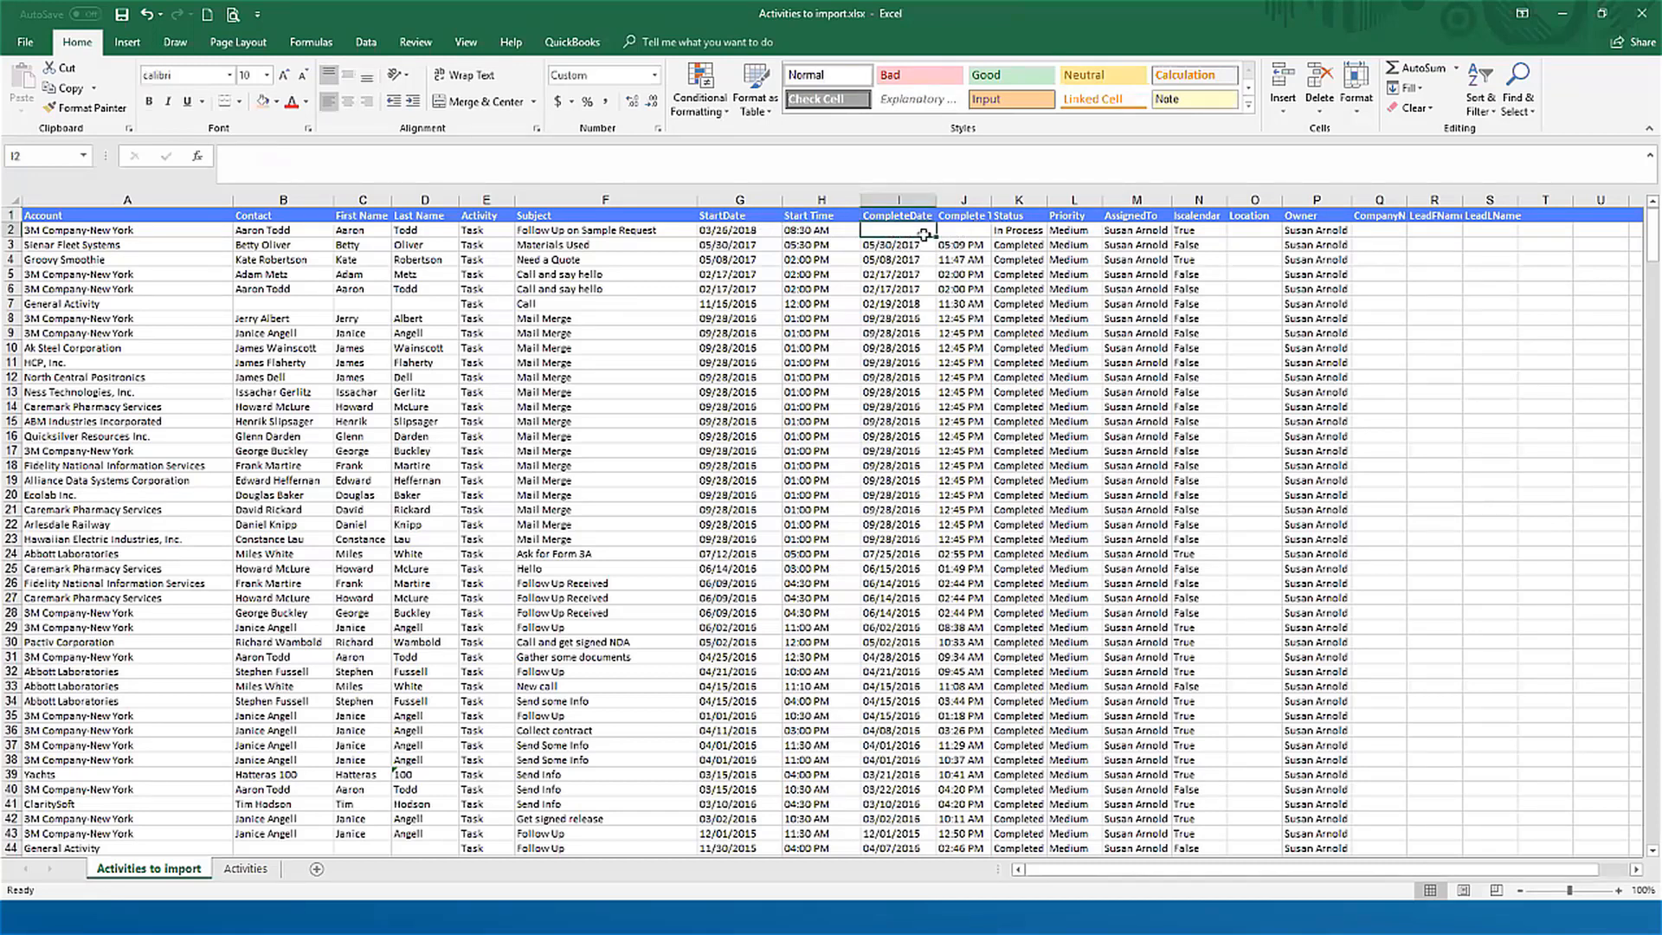
# Step: Check the status in K2, and try History as the activity type in E2 before discarding the entry
pyautogui.click(1022, 231)
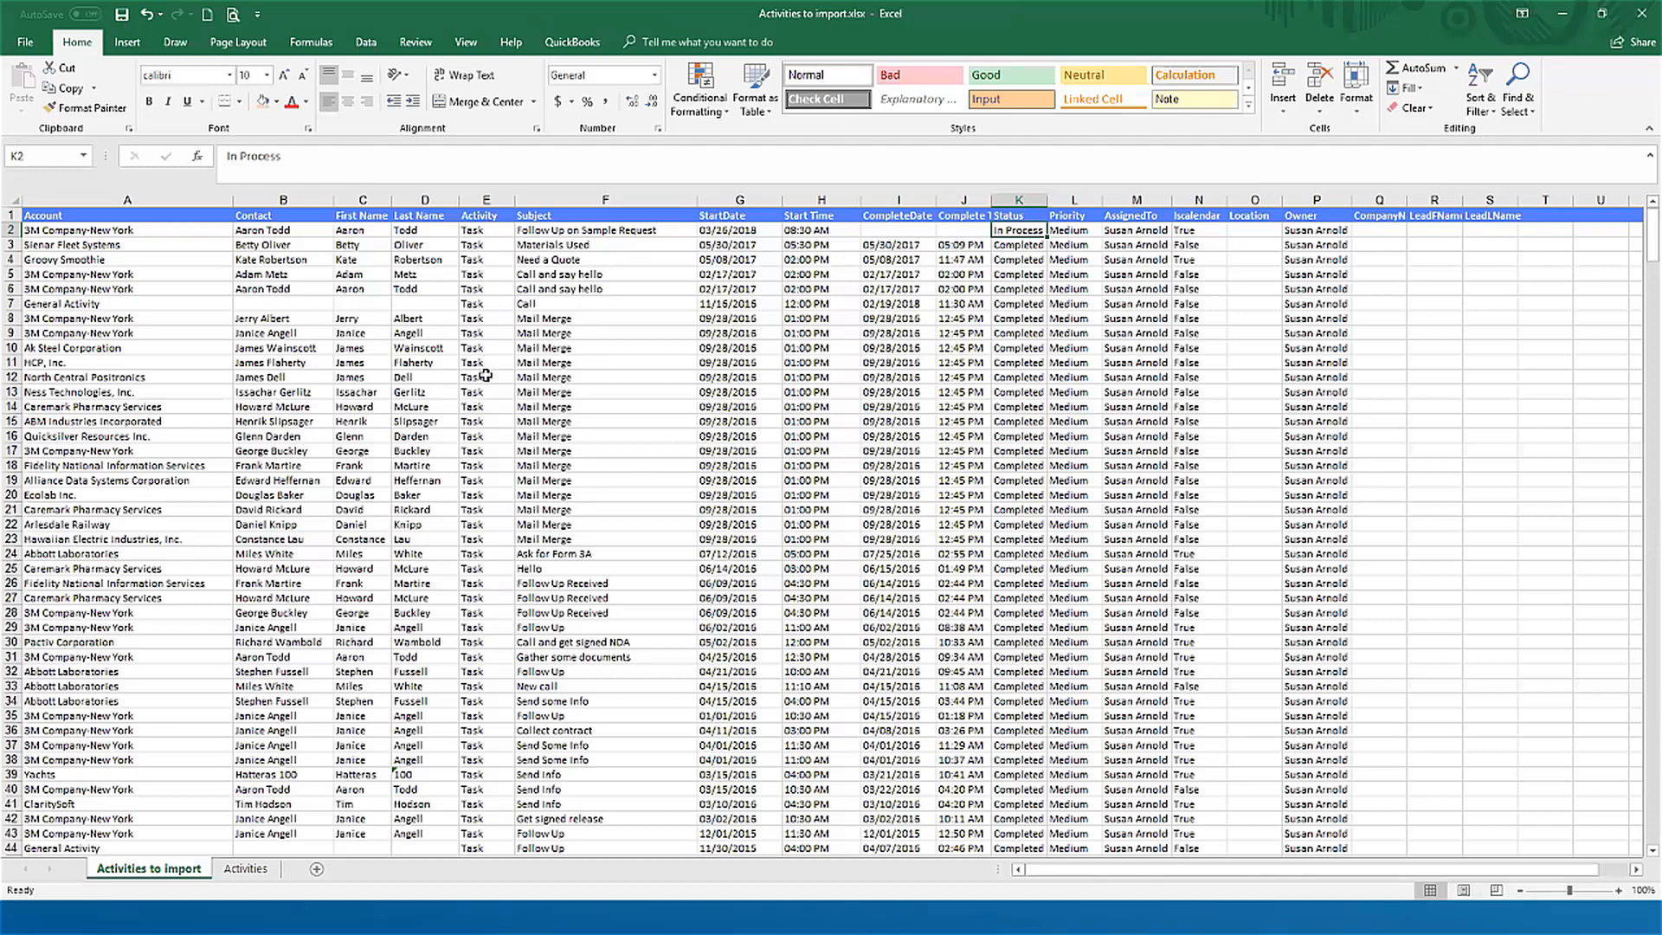
pyautogui.click(499, 230)
pyautogui.write('History')
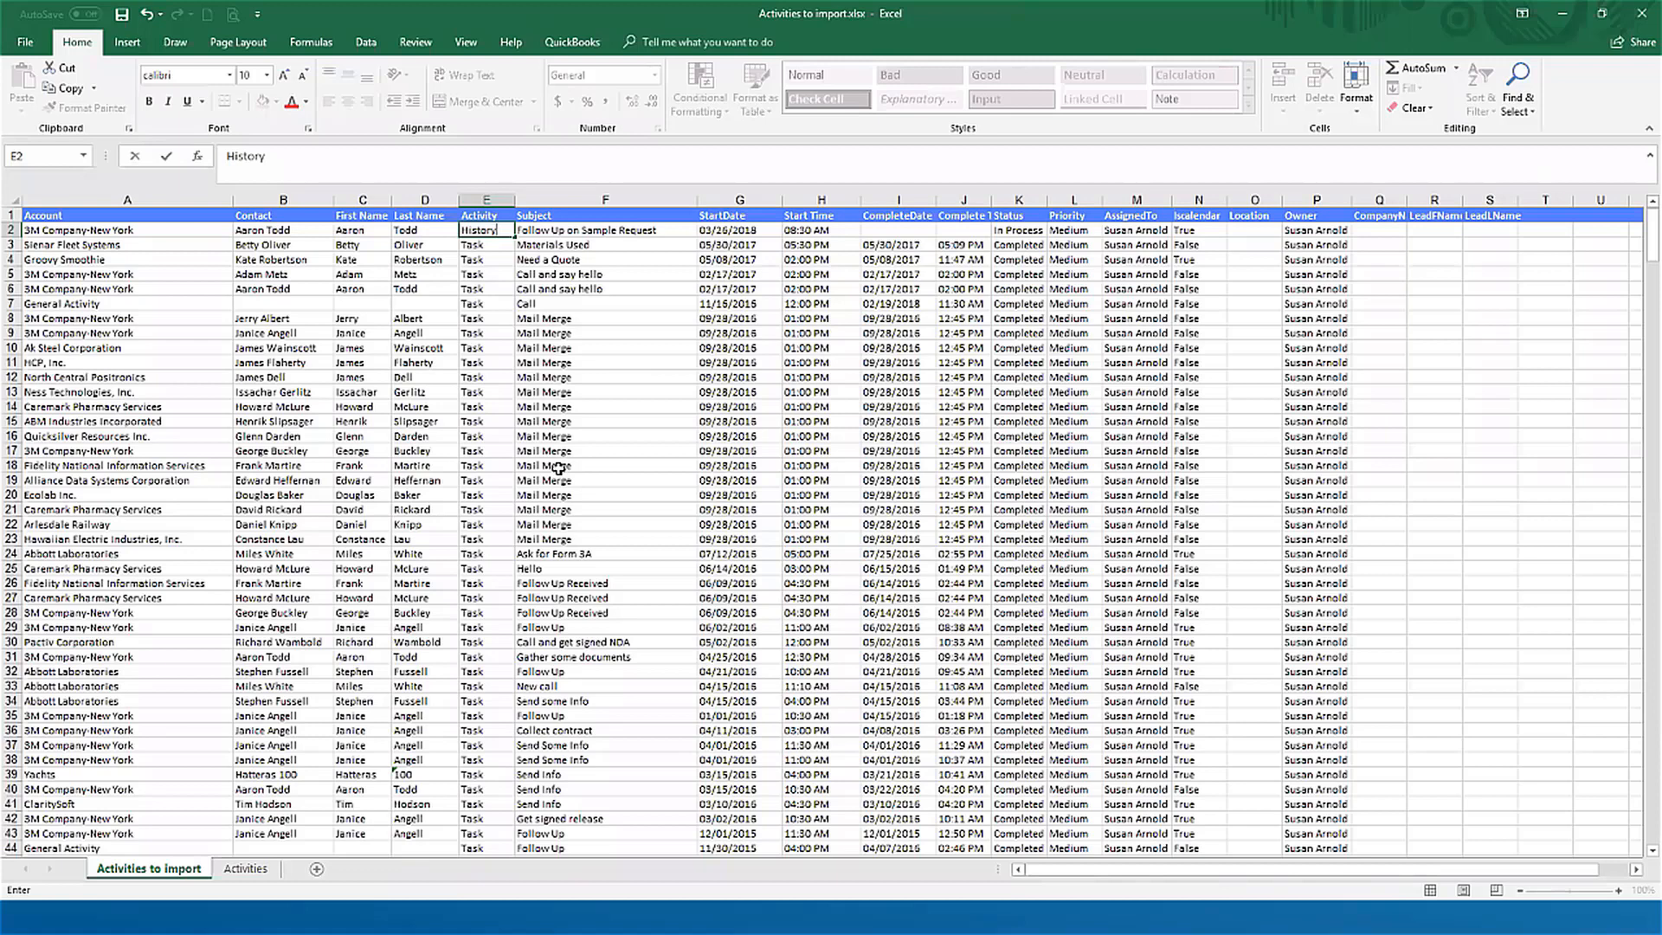
pyautogui.press('Escape')
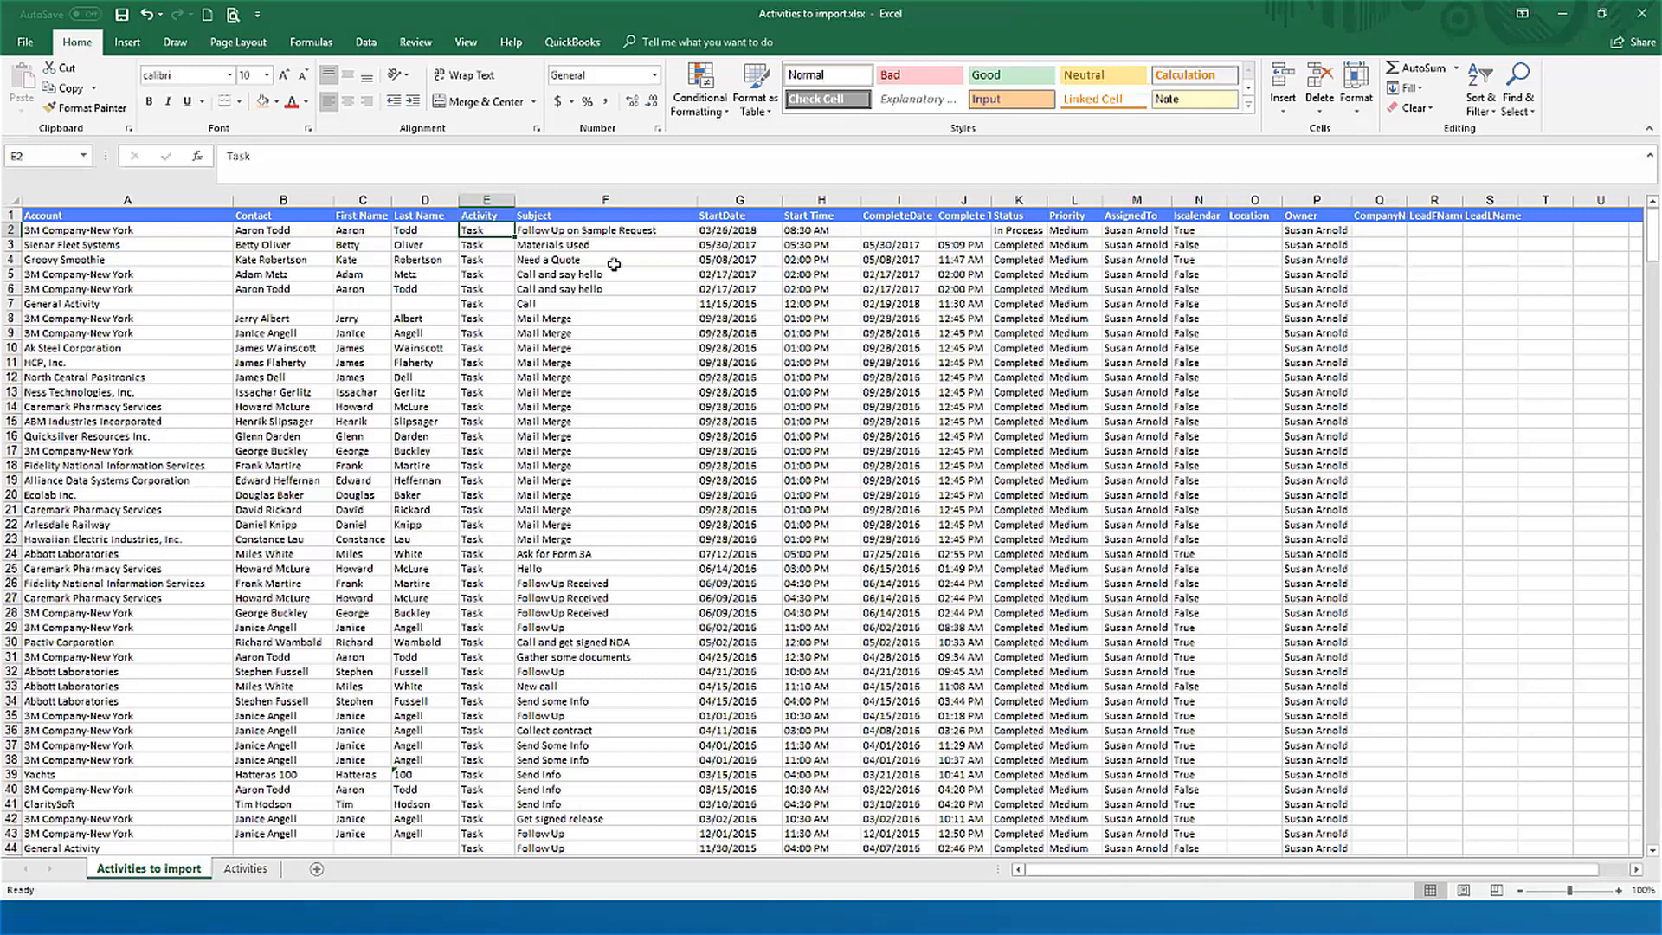
# Step: Switch to Claritysoft's Data Importer, set the import type to Activities and choose the file Activities to import.xlsx
pyautogui.click(177, 240)
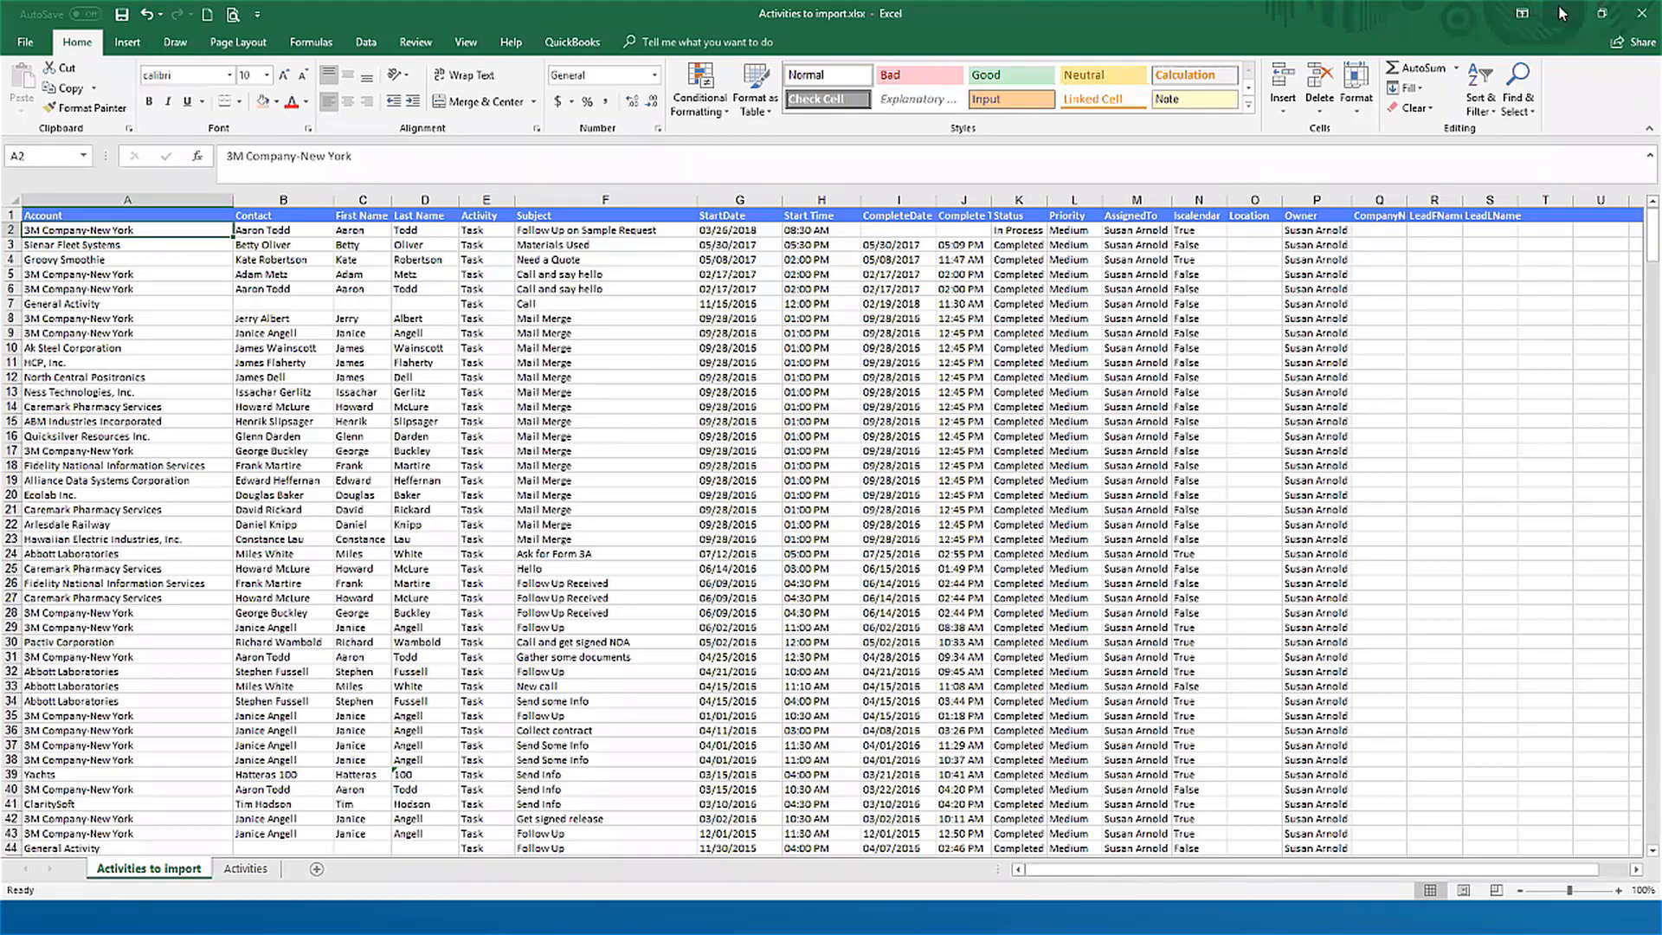
pyautogui.click(1542, 102)
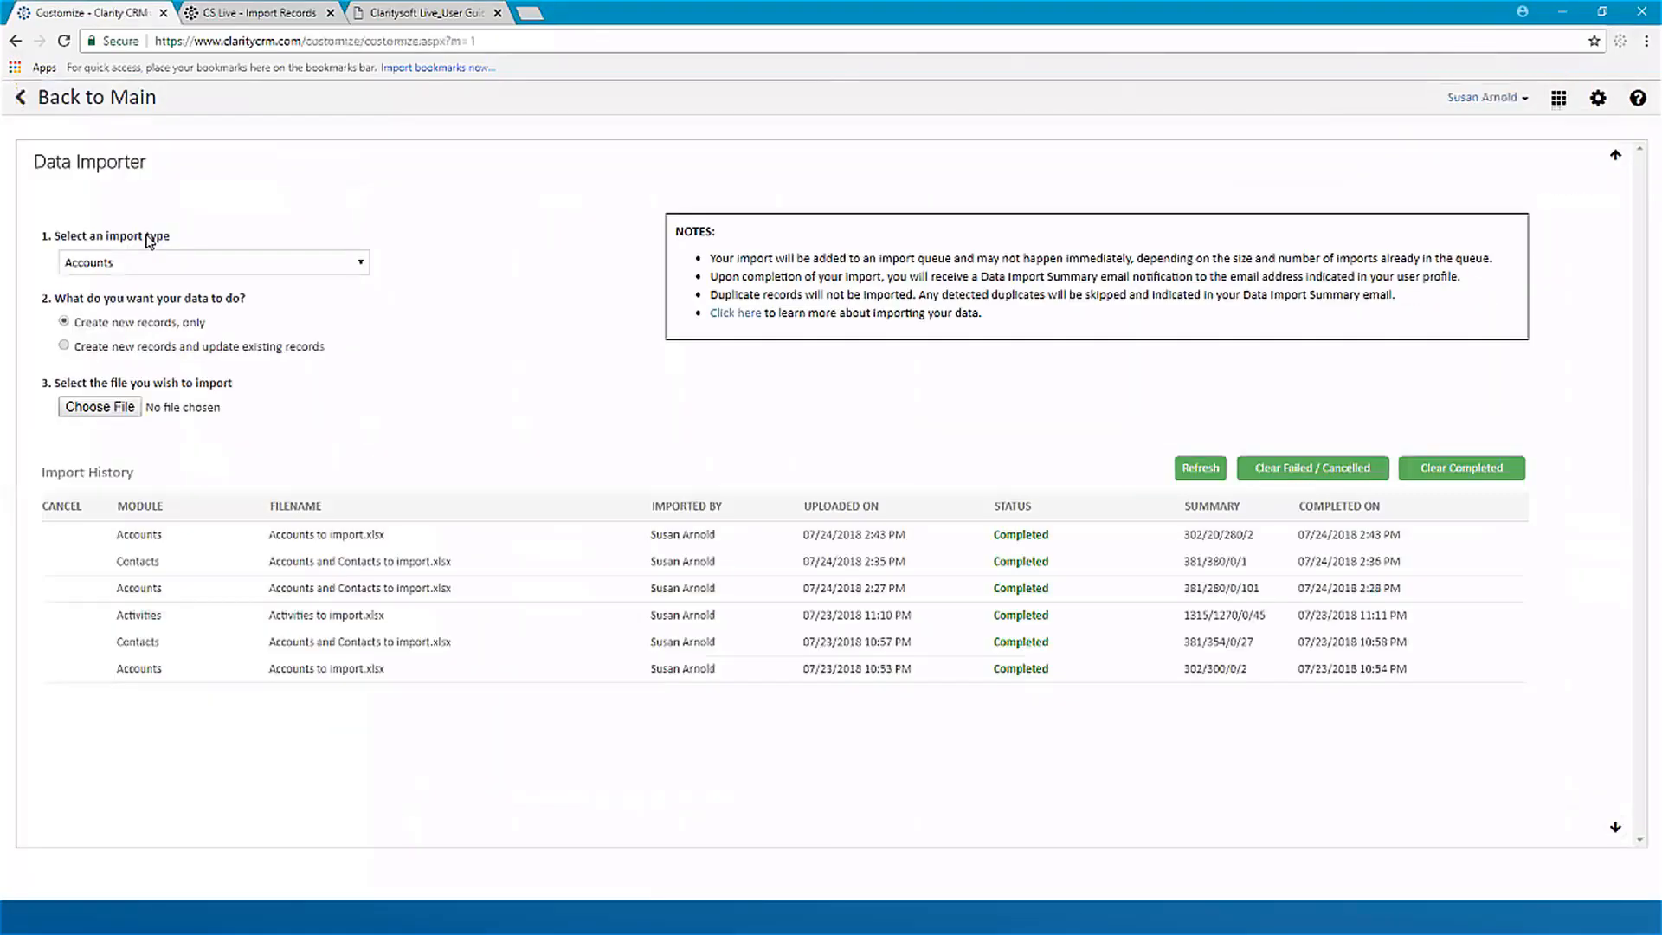
pyautogui.click(330, 265)
pyautogui.click(65, 334)
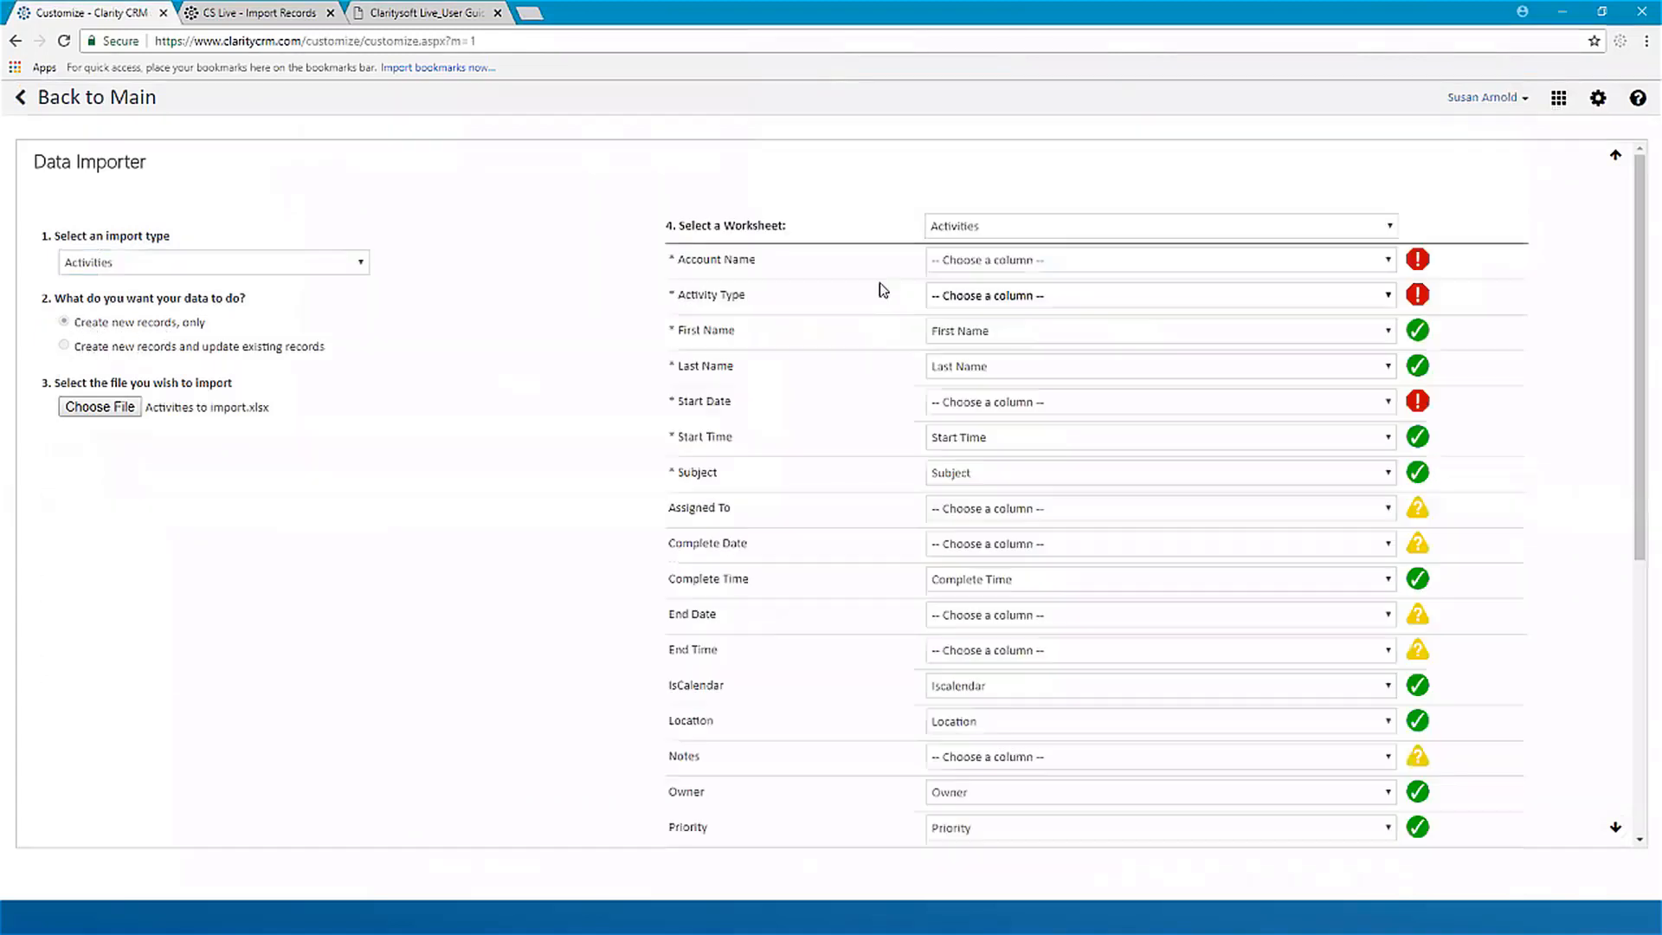
# Step: Select the Activities to import worksheet and map Account Name to Account and Activity Type to Activity
pyautogui.click(1062, 227)
pyautogui.click(1384, 264)
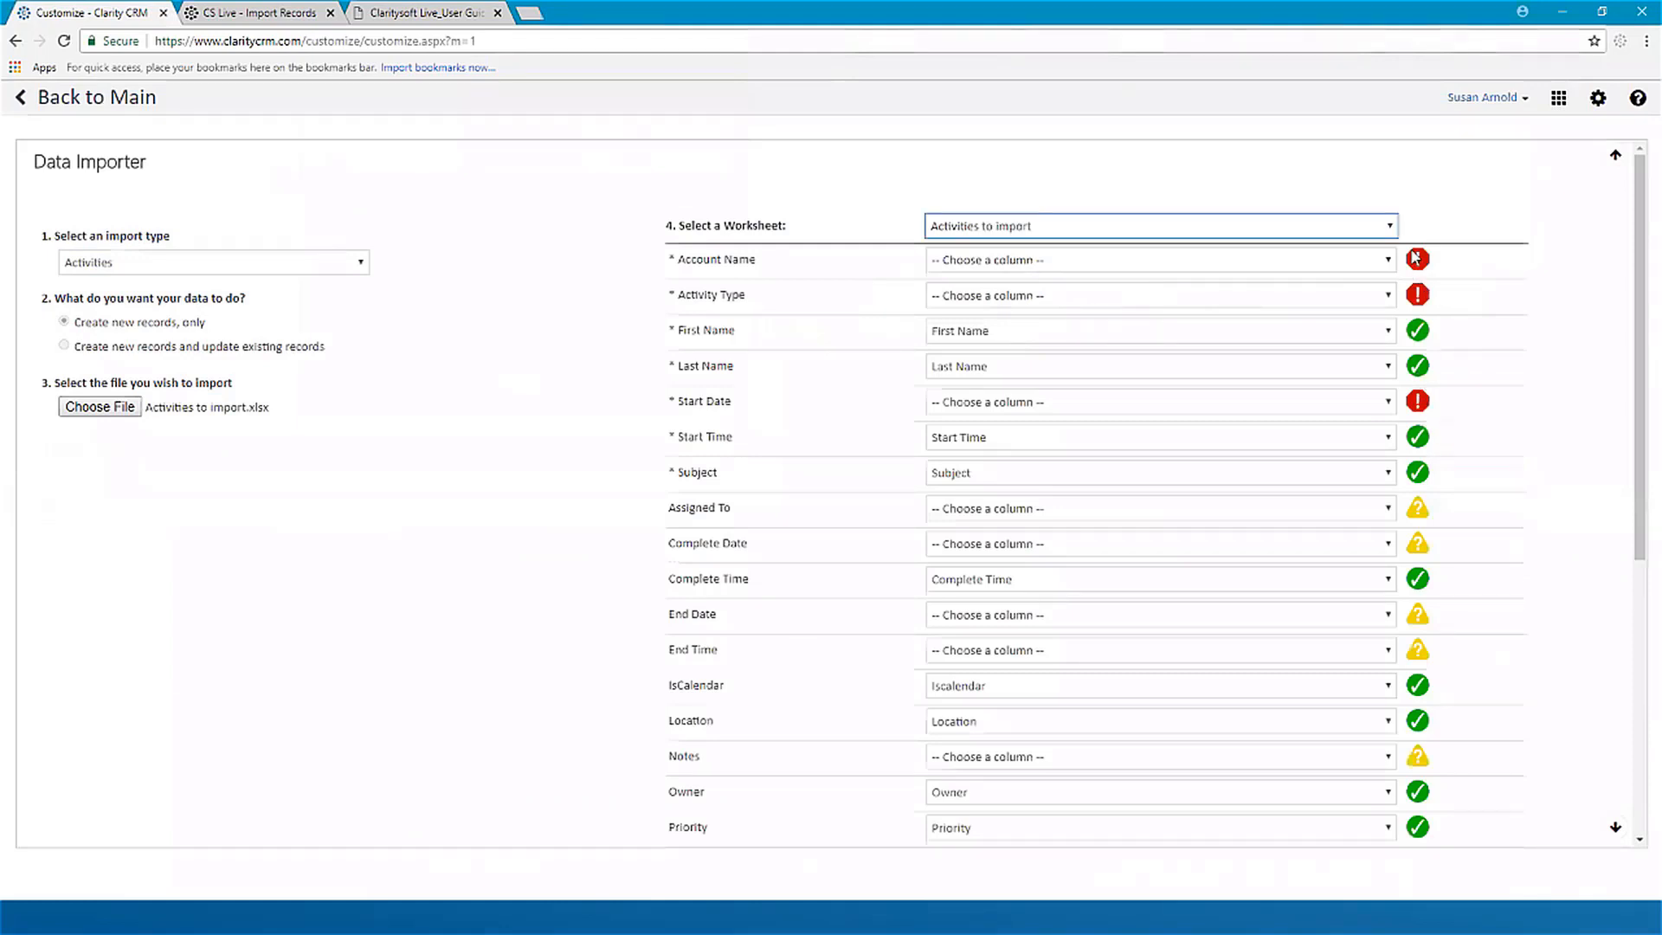
pyautogui.click(1388, 260)
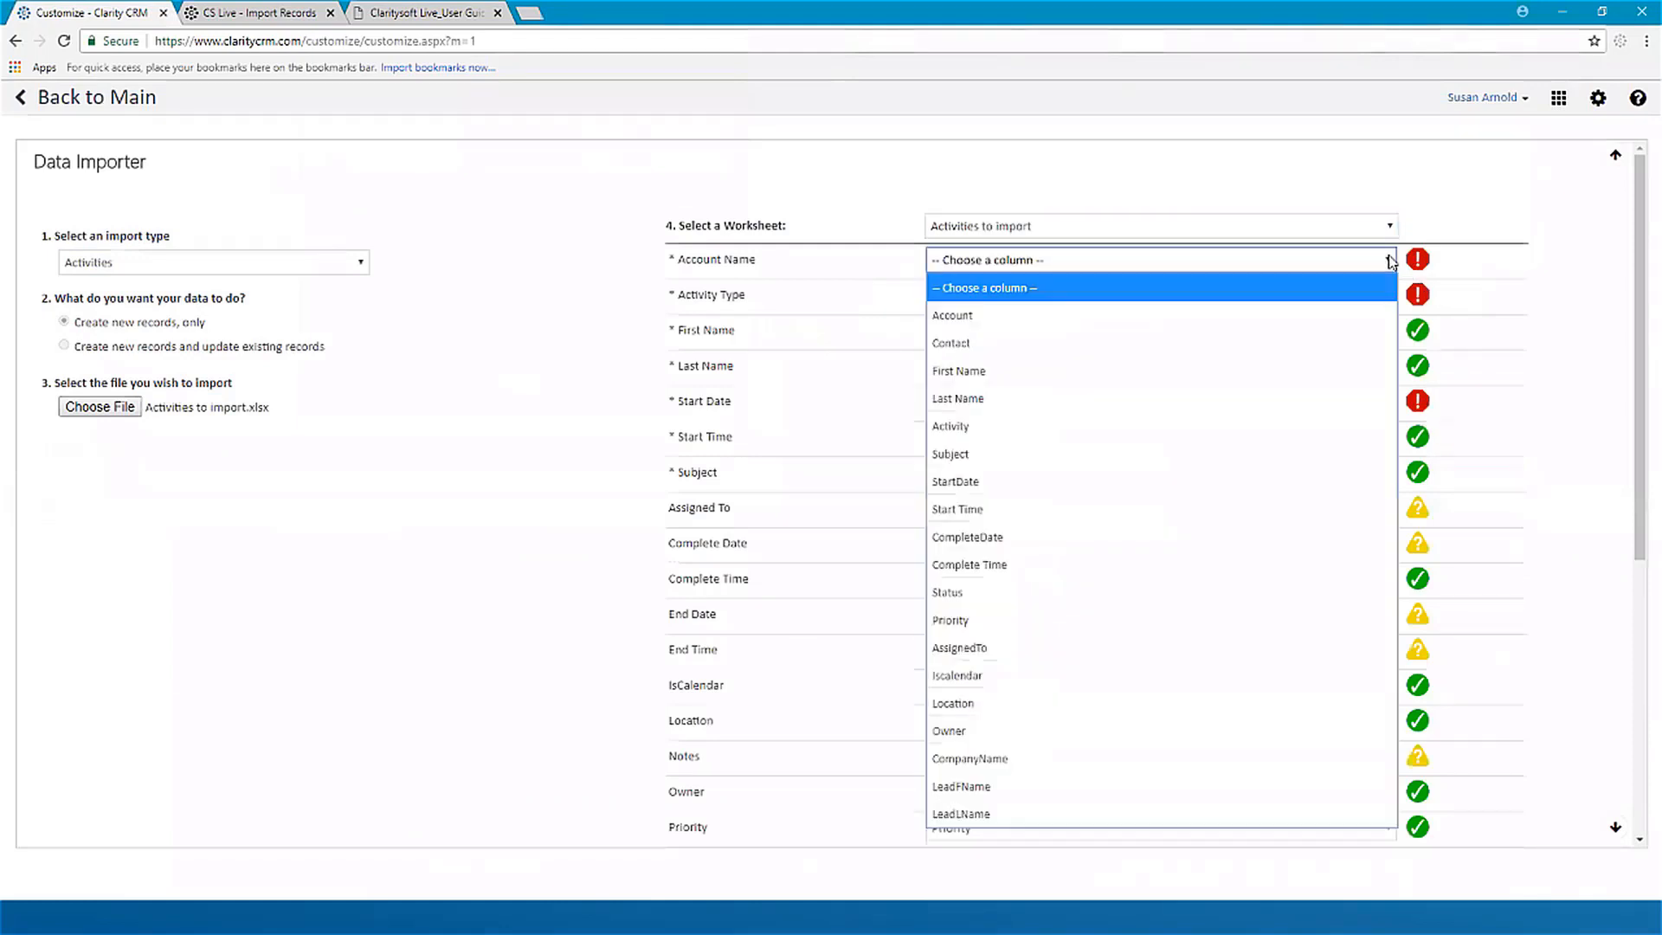
pyautogui.click(1003, 325)
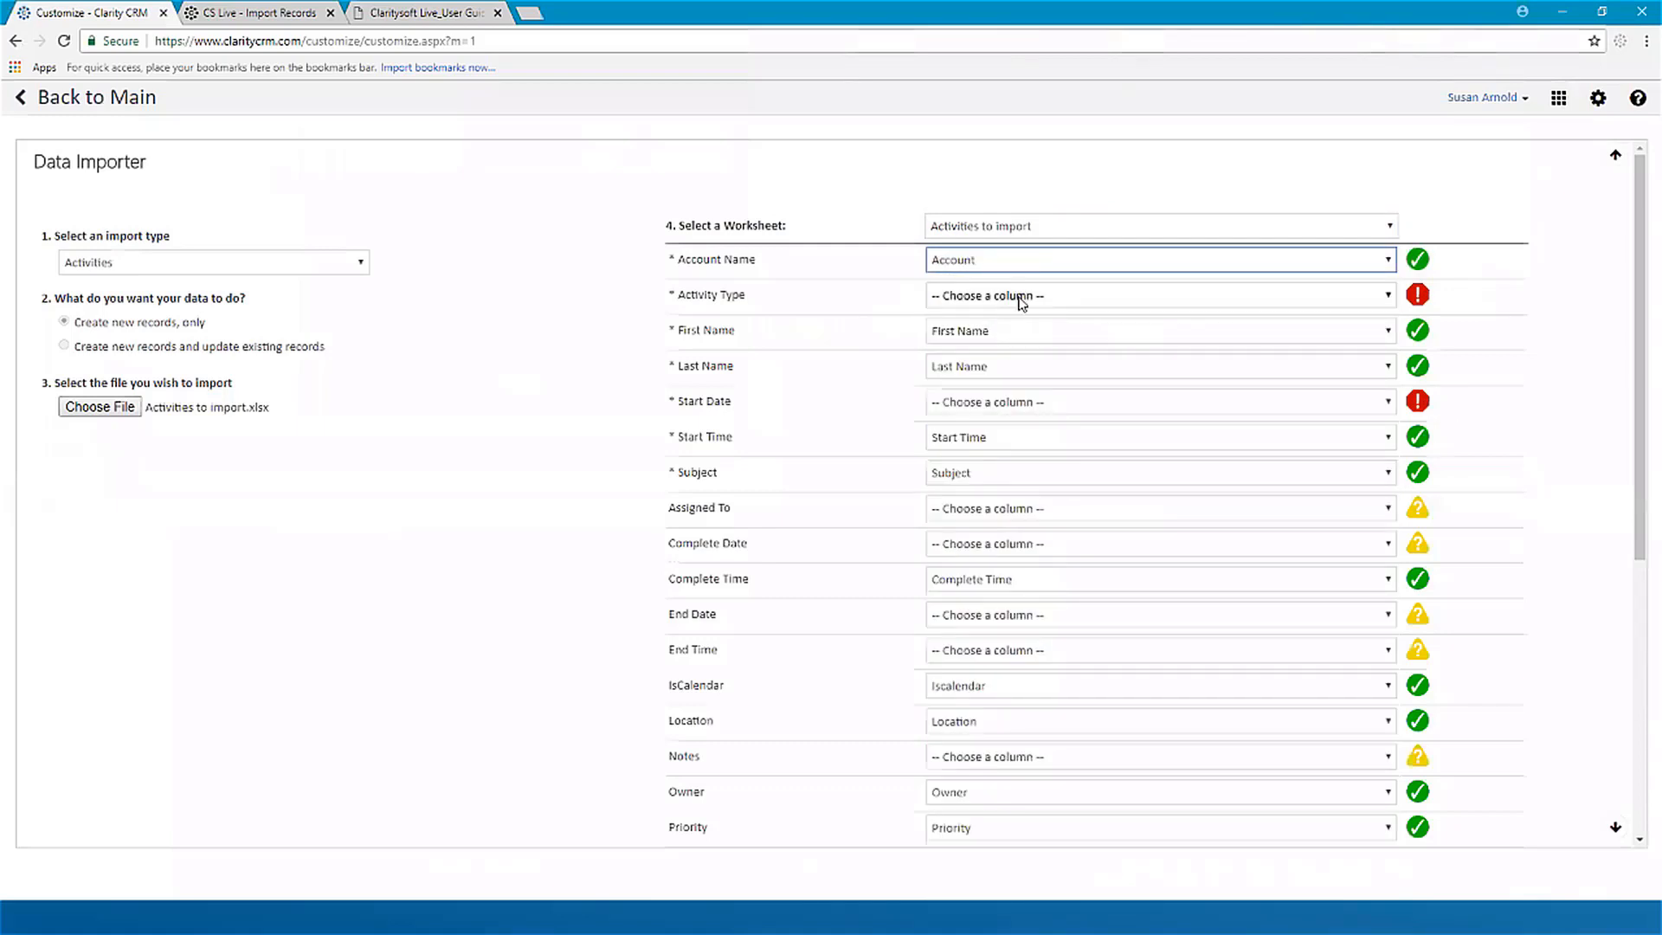
pyautogui.click(1020, 296)
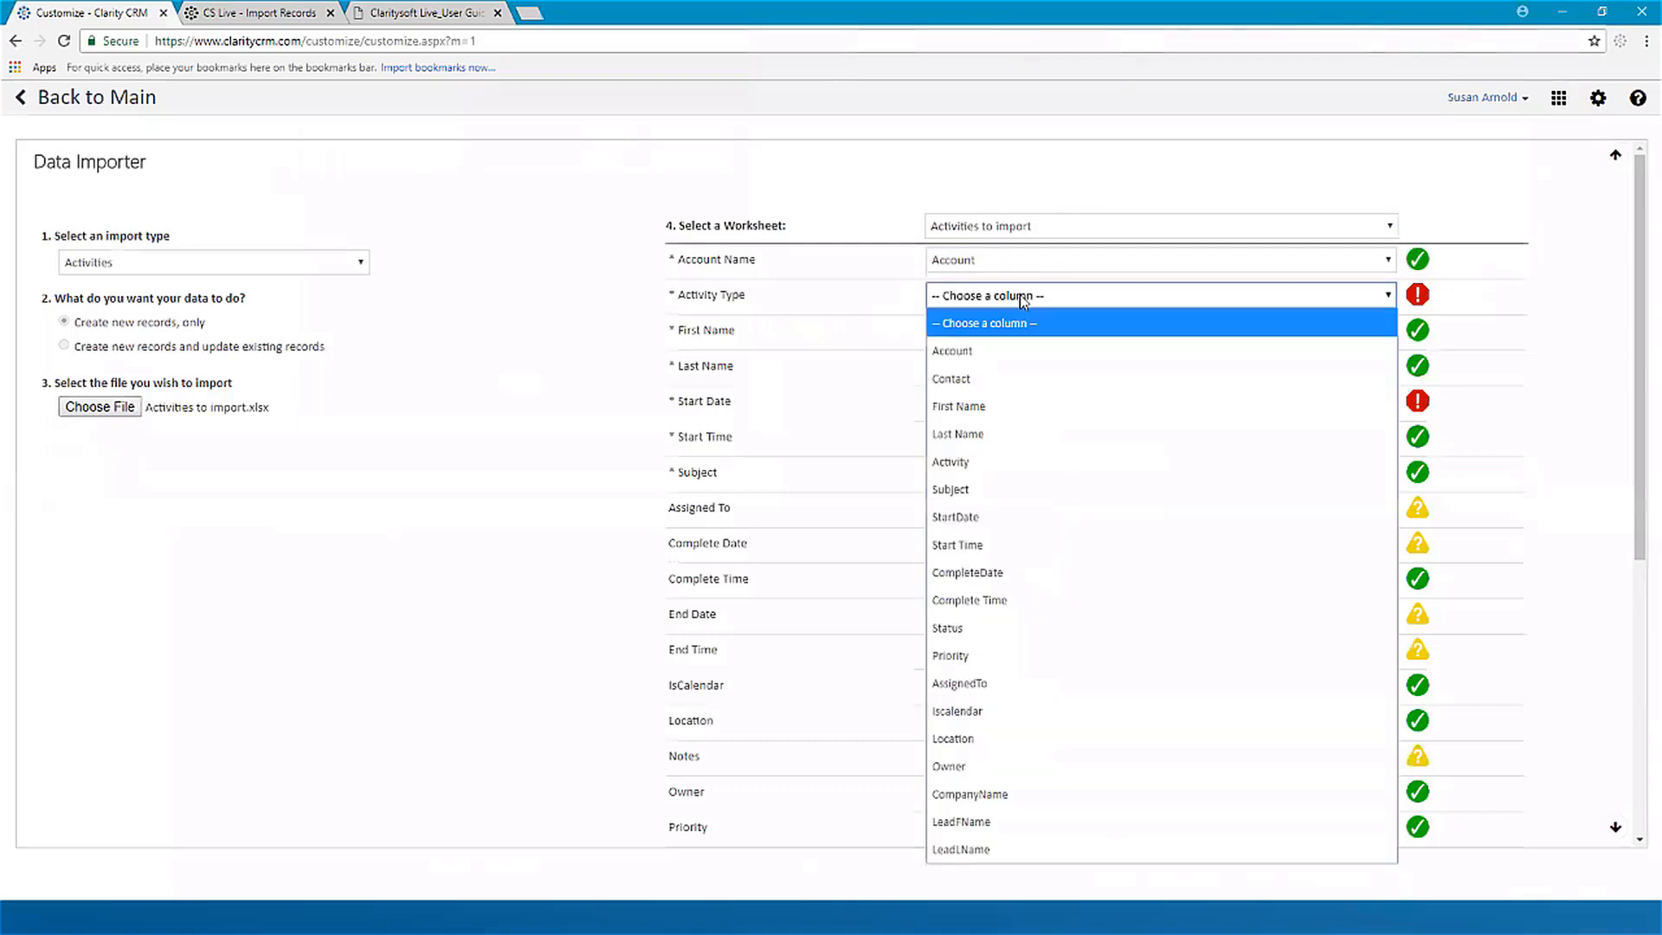
pyautogui.click(1014, 467)
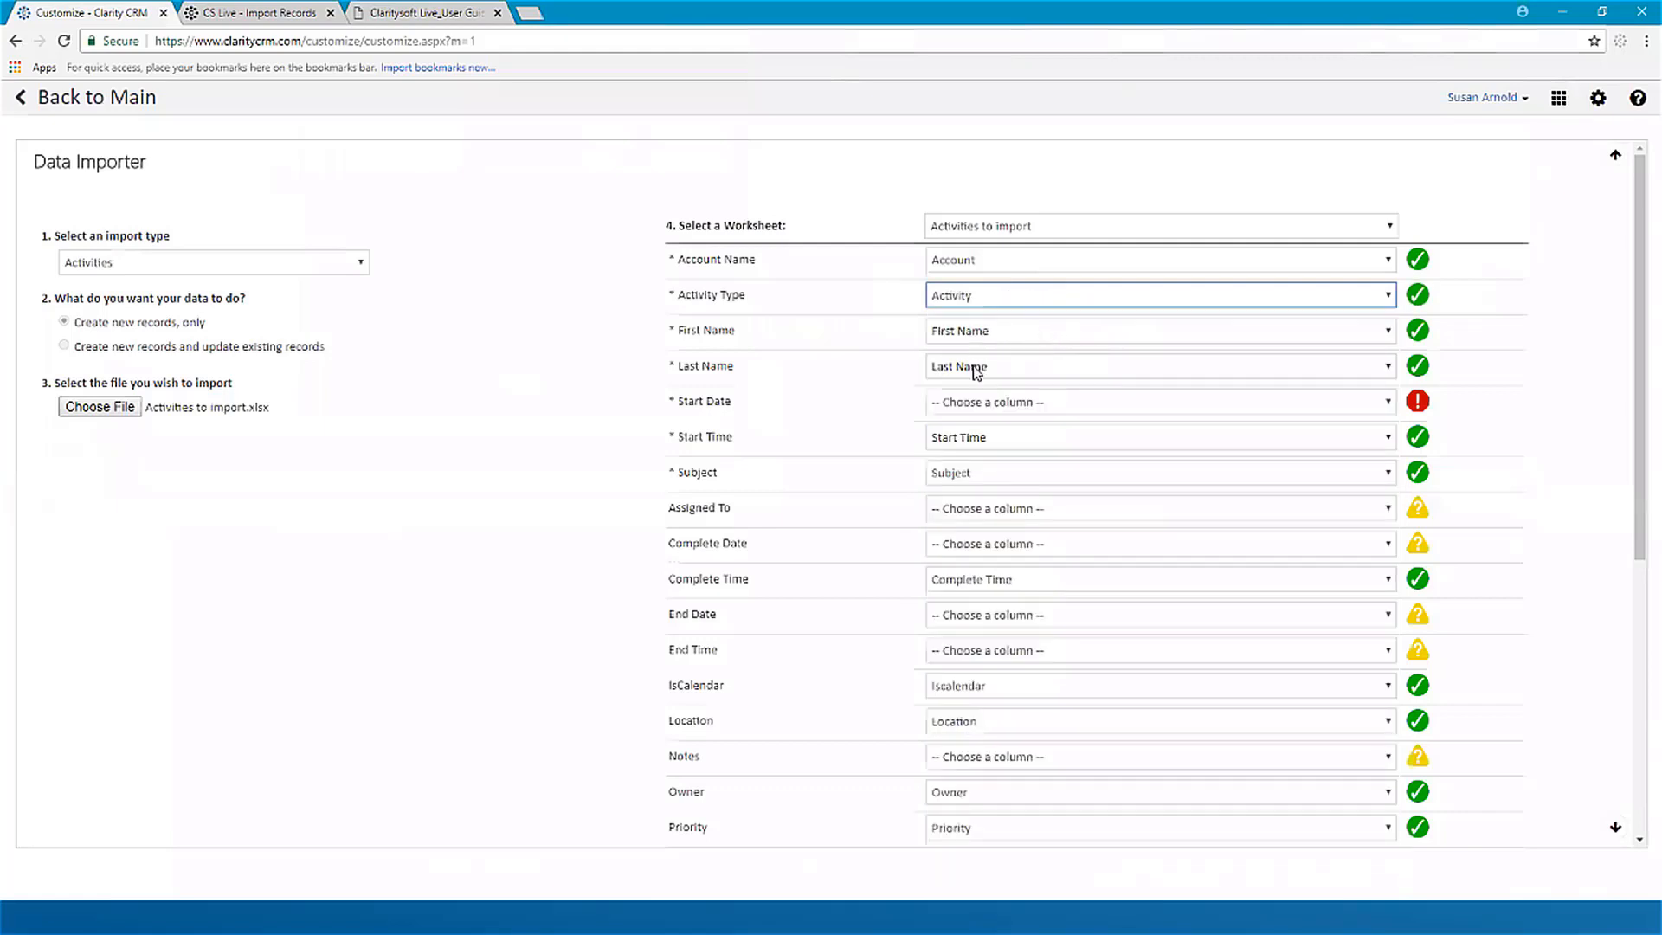
# Step: Map Start Date to StartDate, Assigned To to AssignedTo and Complete Date to CompleteDate
pyautogui.click(1388, 406)
pyautogui.click(978, 448)
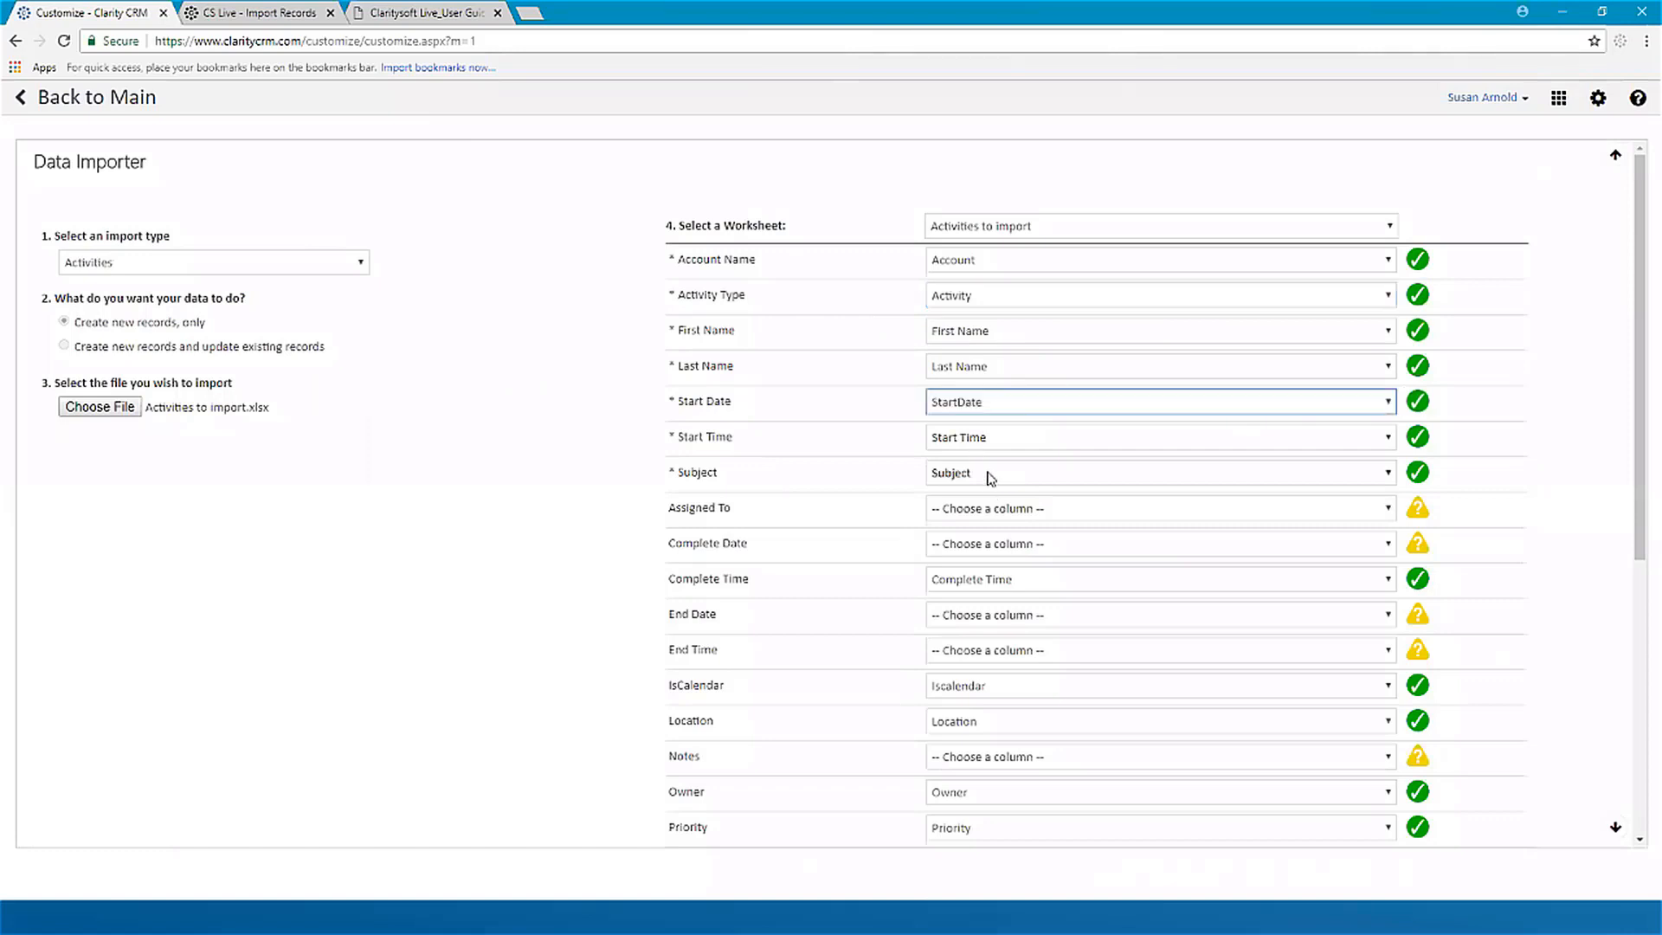
pyautogui.click(1096, 511)
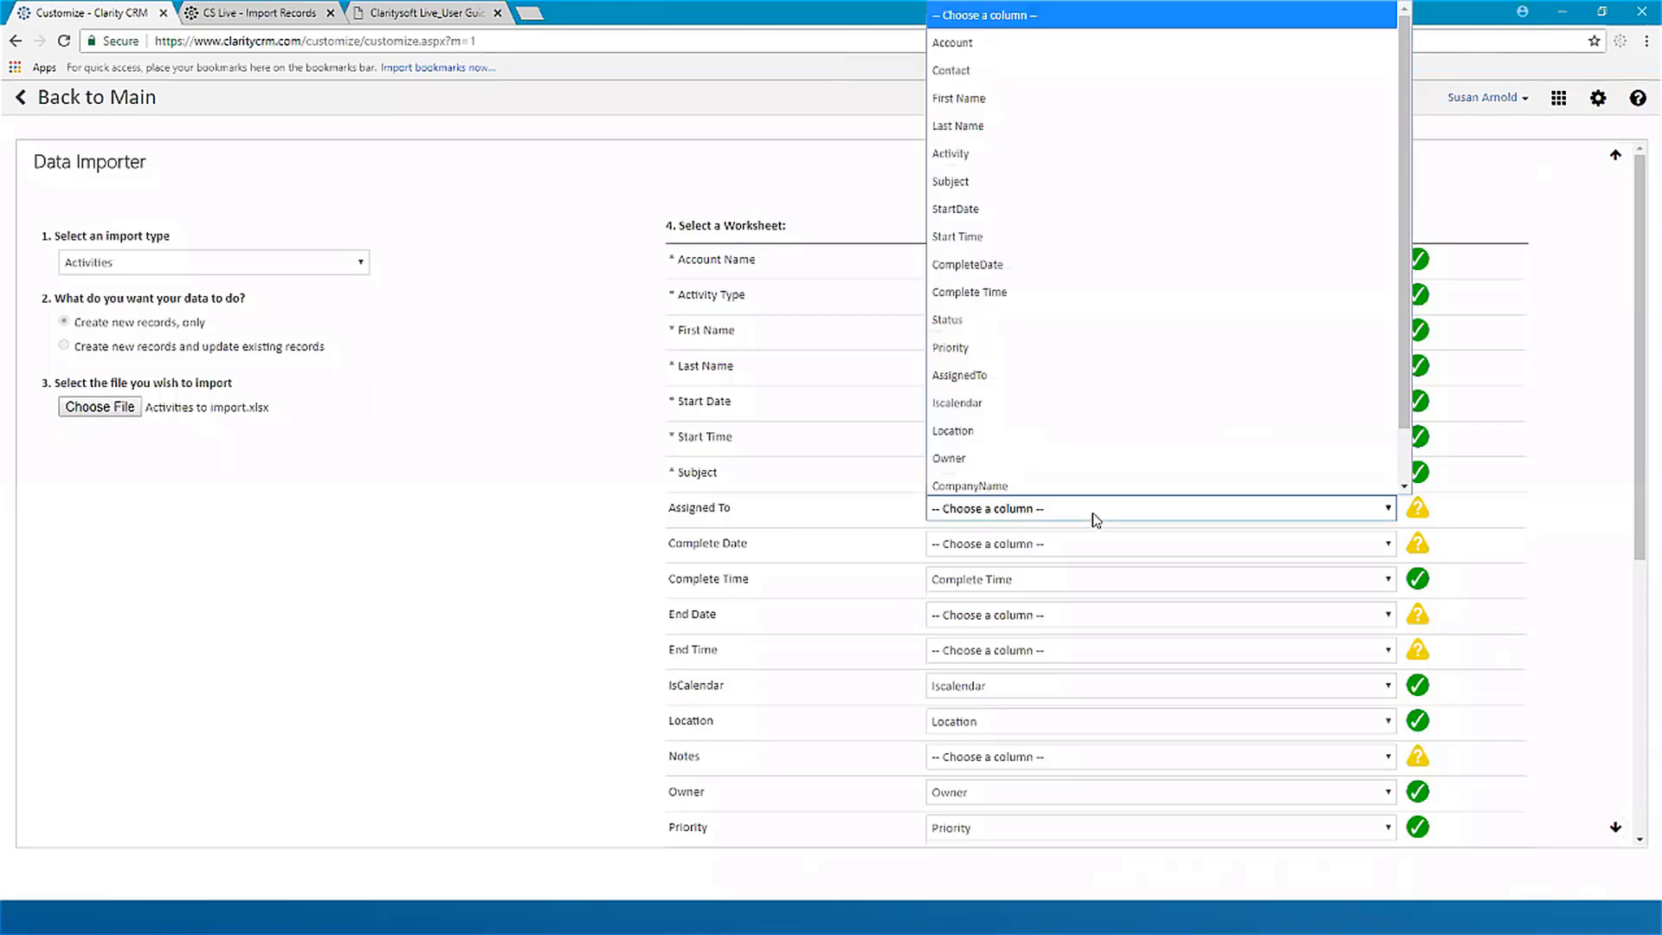
pyautogui.click(1008, 377)
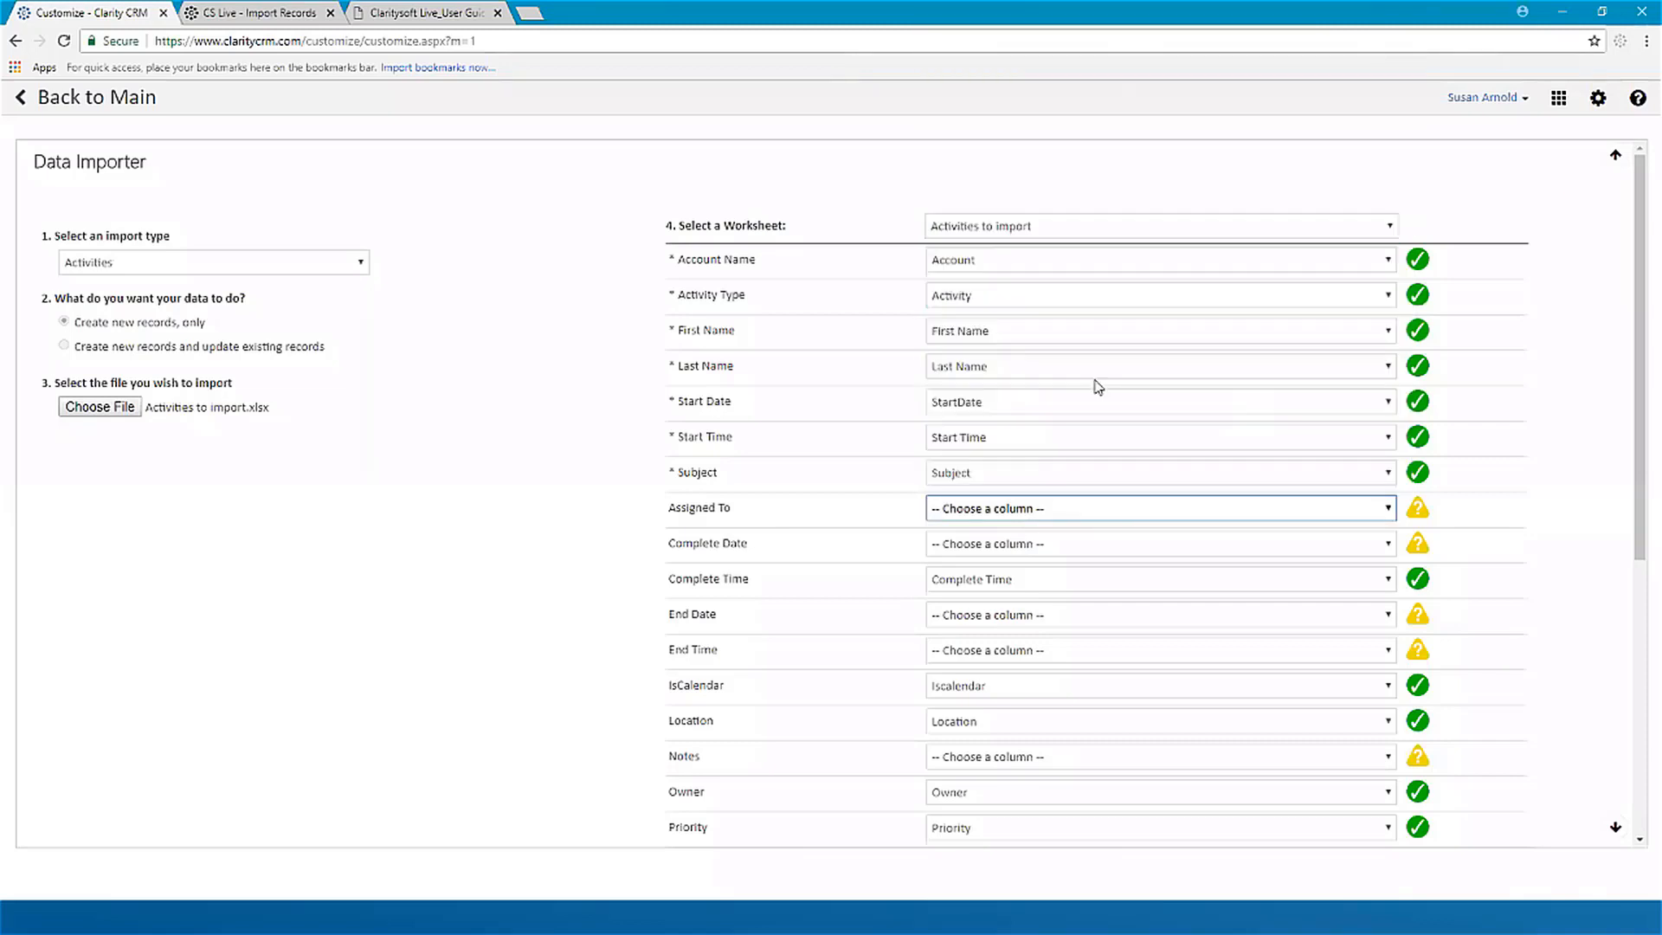
pyautogui.click(1059, 554)
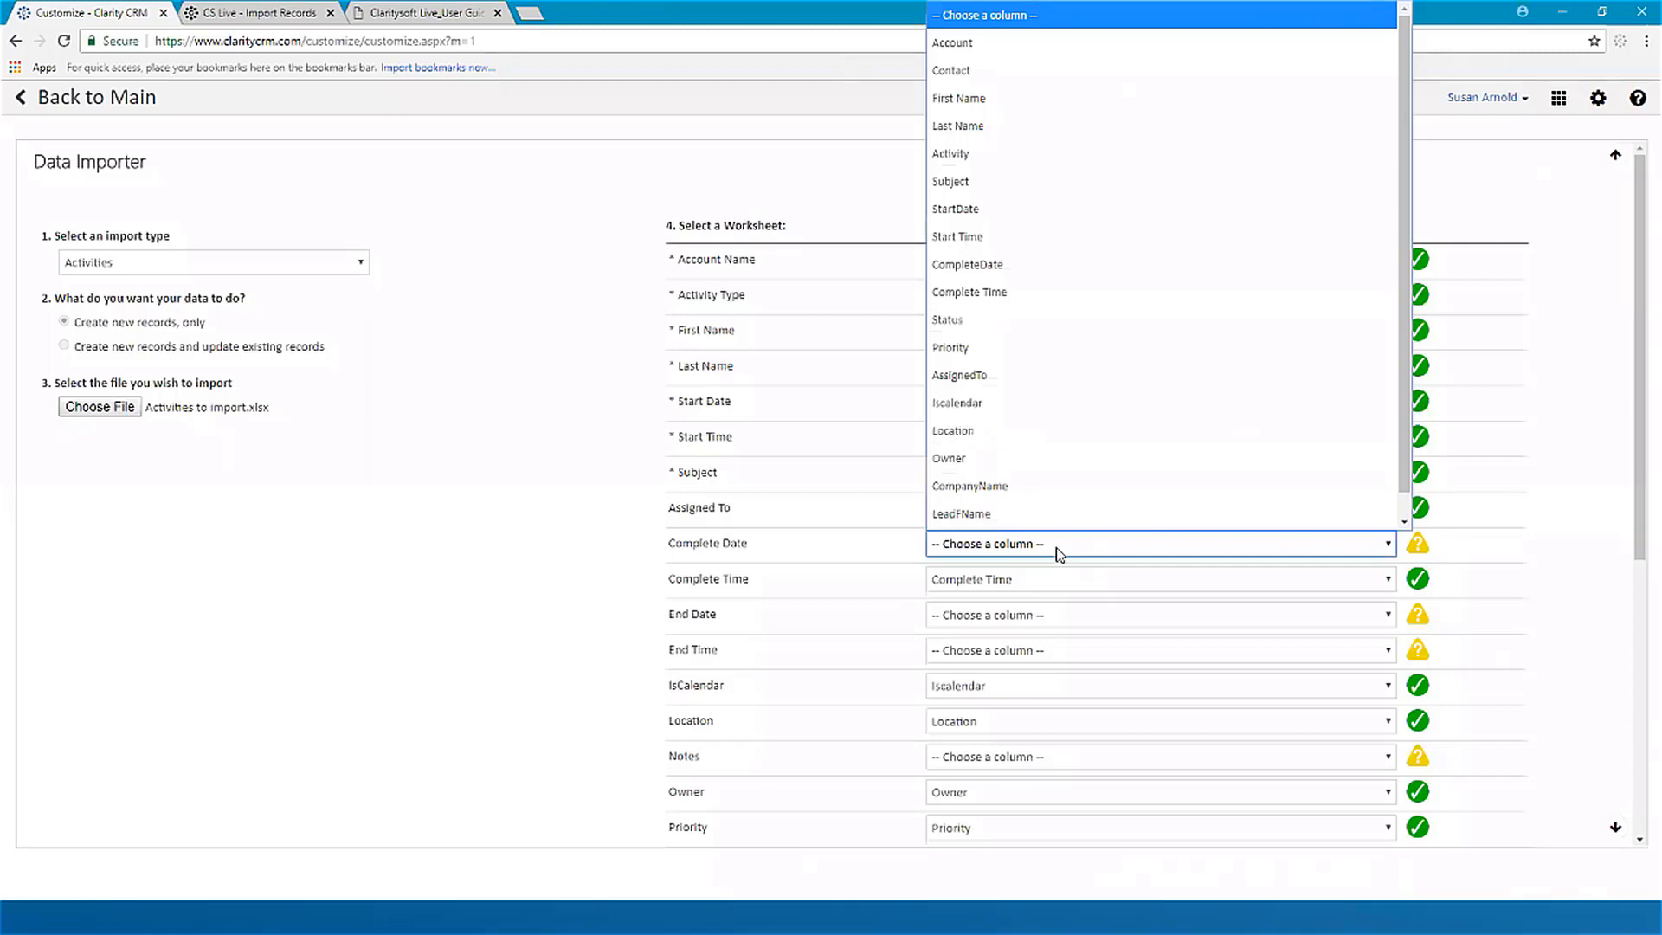
pyautogui.scroll(-1, 1025, 262)
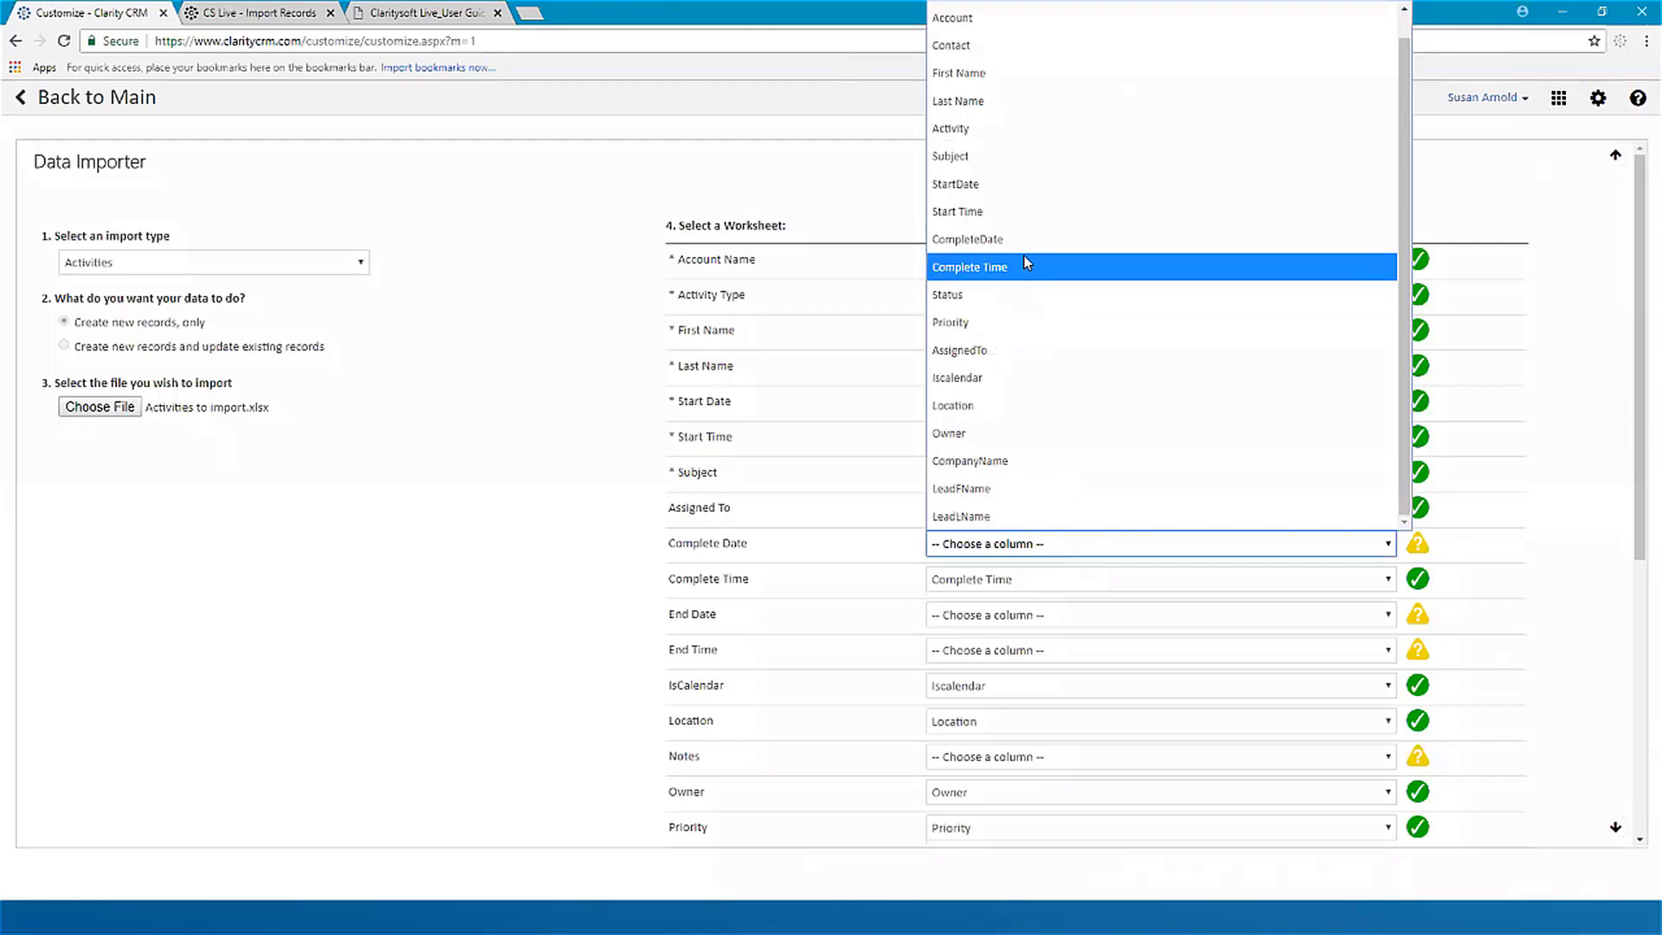
pyautogui.click(1030, 249)
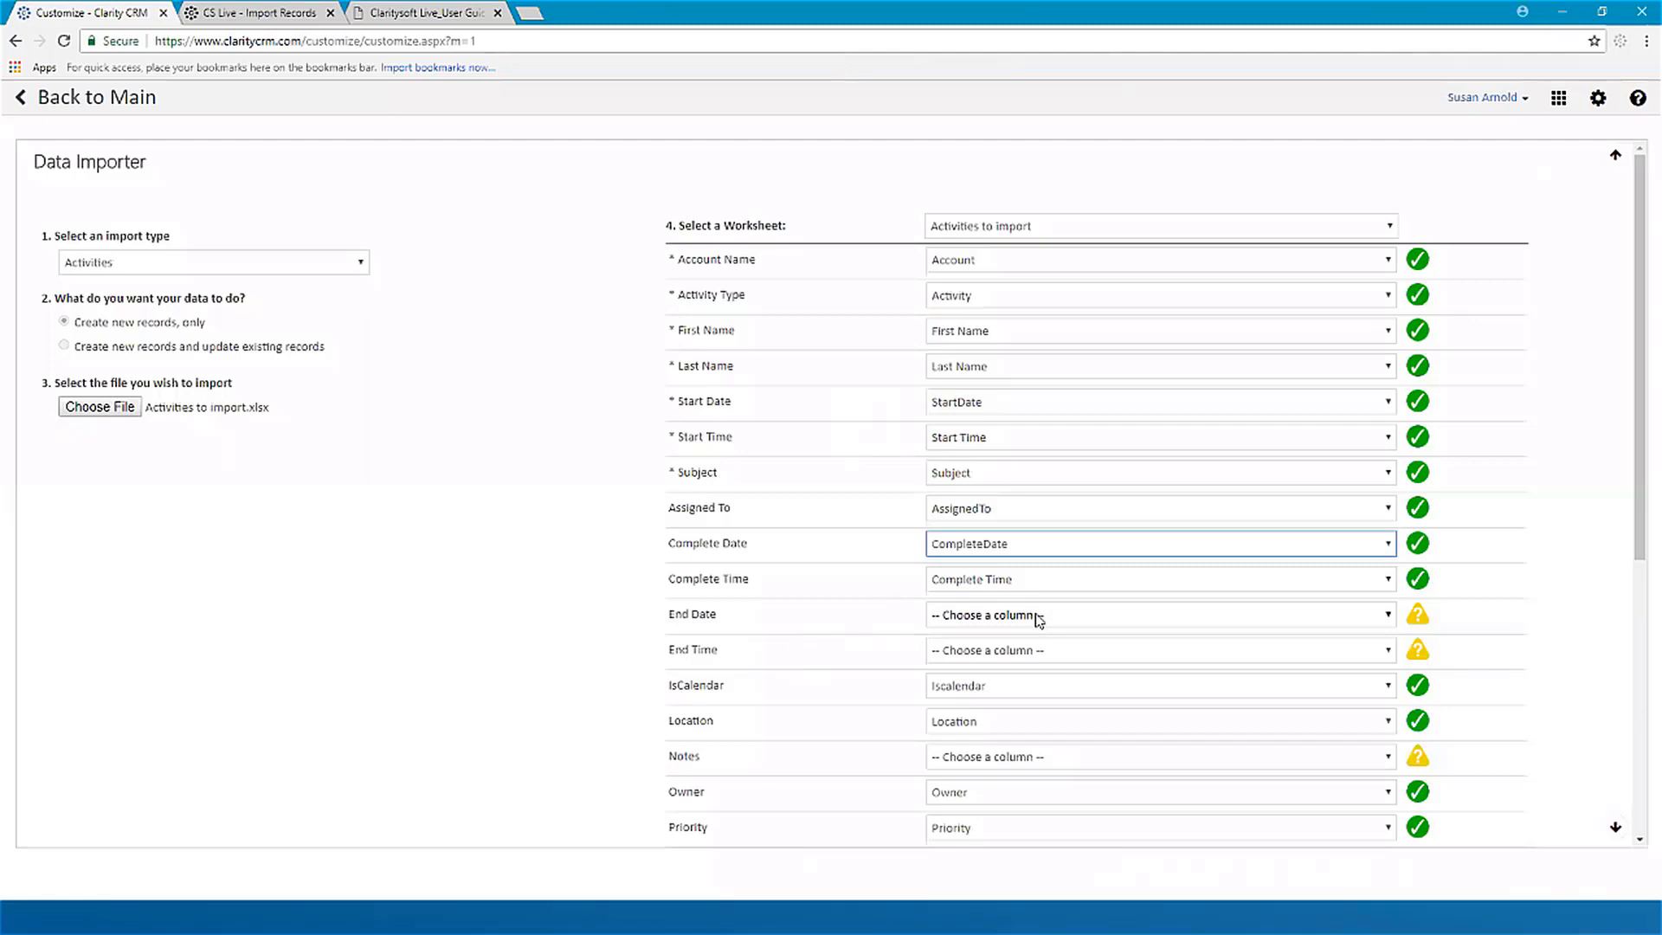
# Step: Map End Date to the StartDate column and End Time to the Start Time column, and check the remaining field mappings
pyautogui.click(1038, 616)
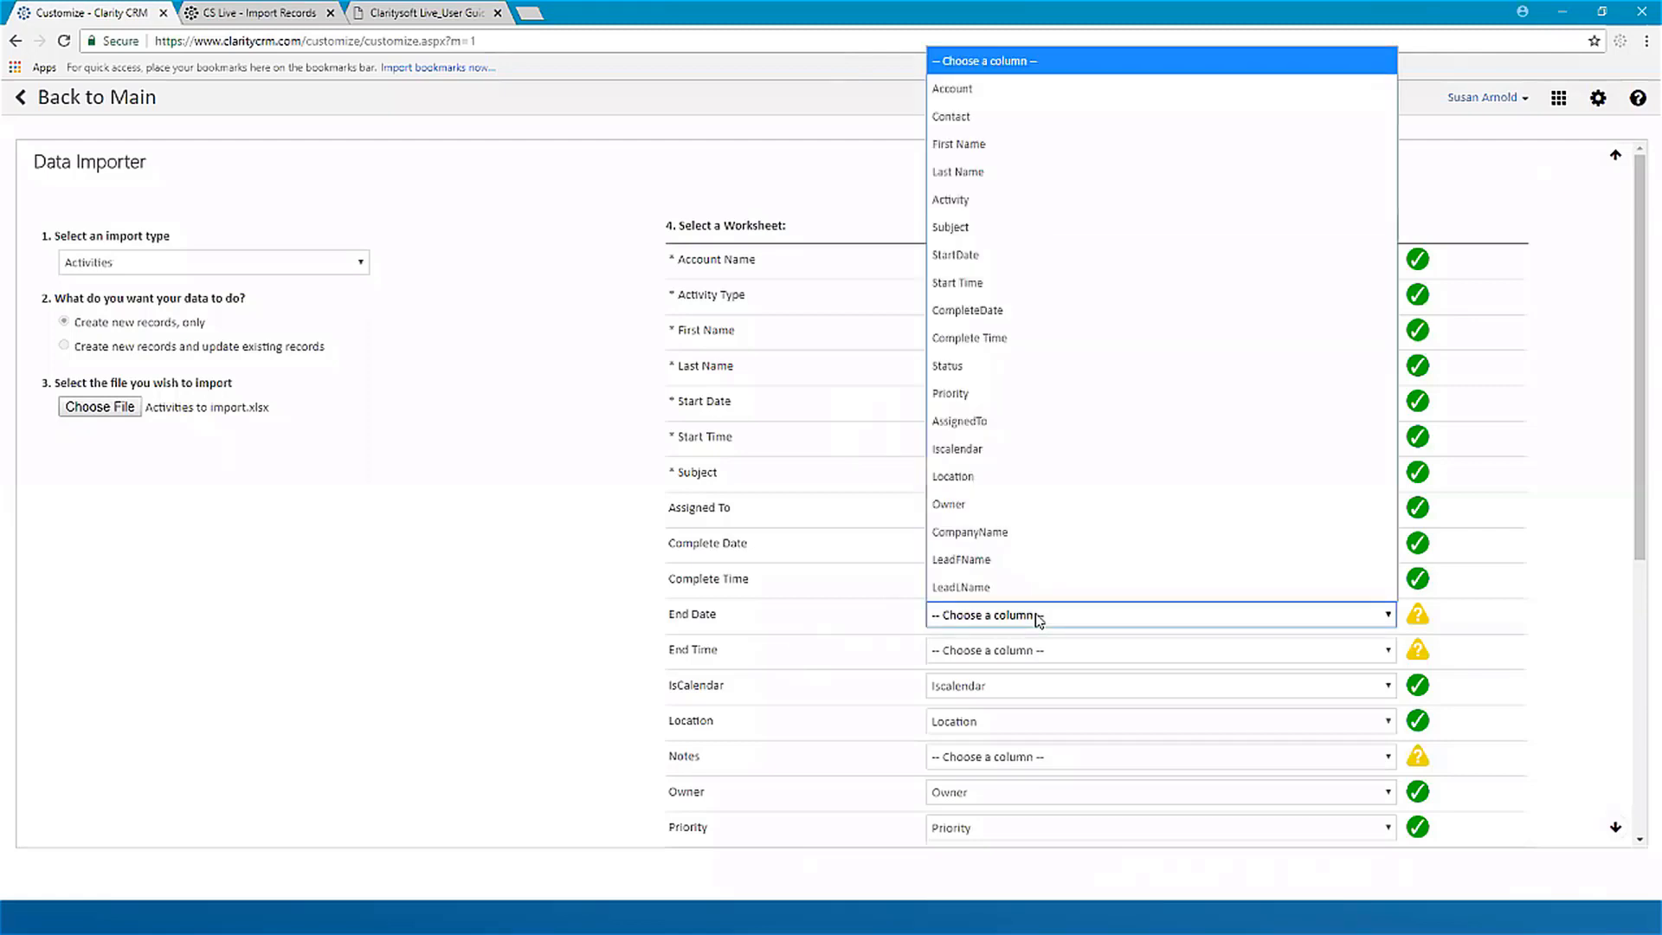
pyautogui.click(1044, 258)
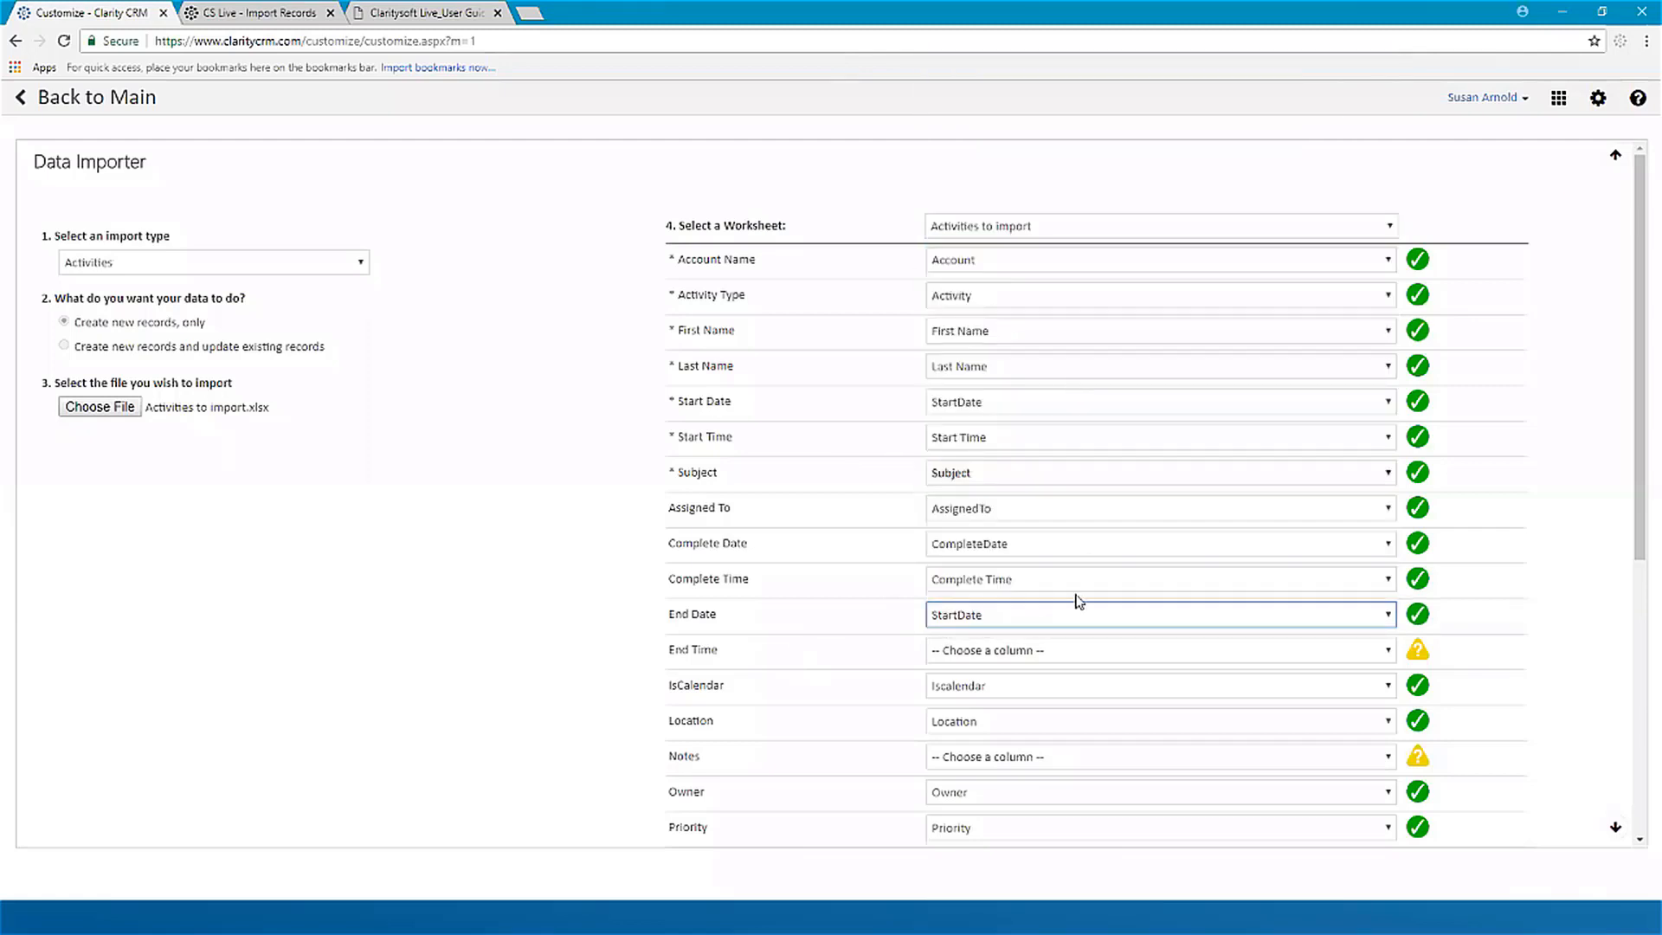
pyautogui.click(999, 658)
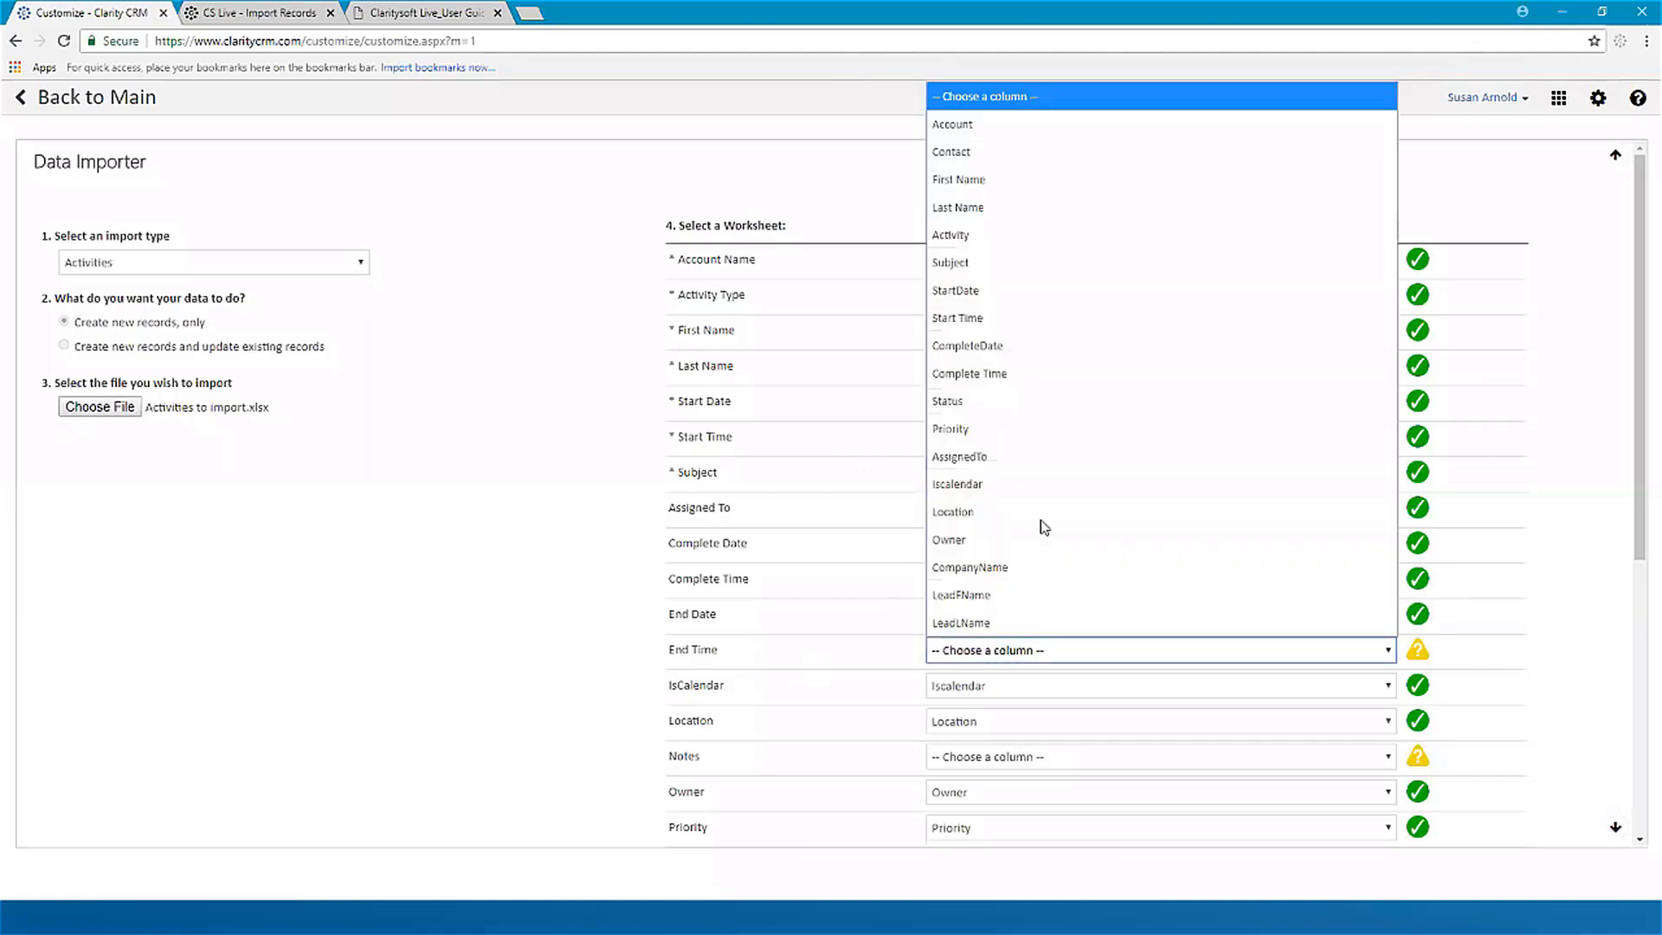
pyautogui.click(1042, 327)
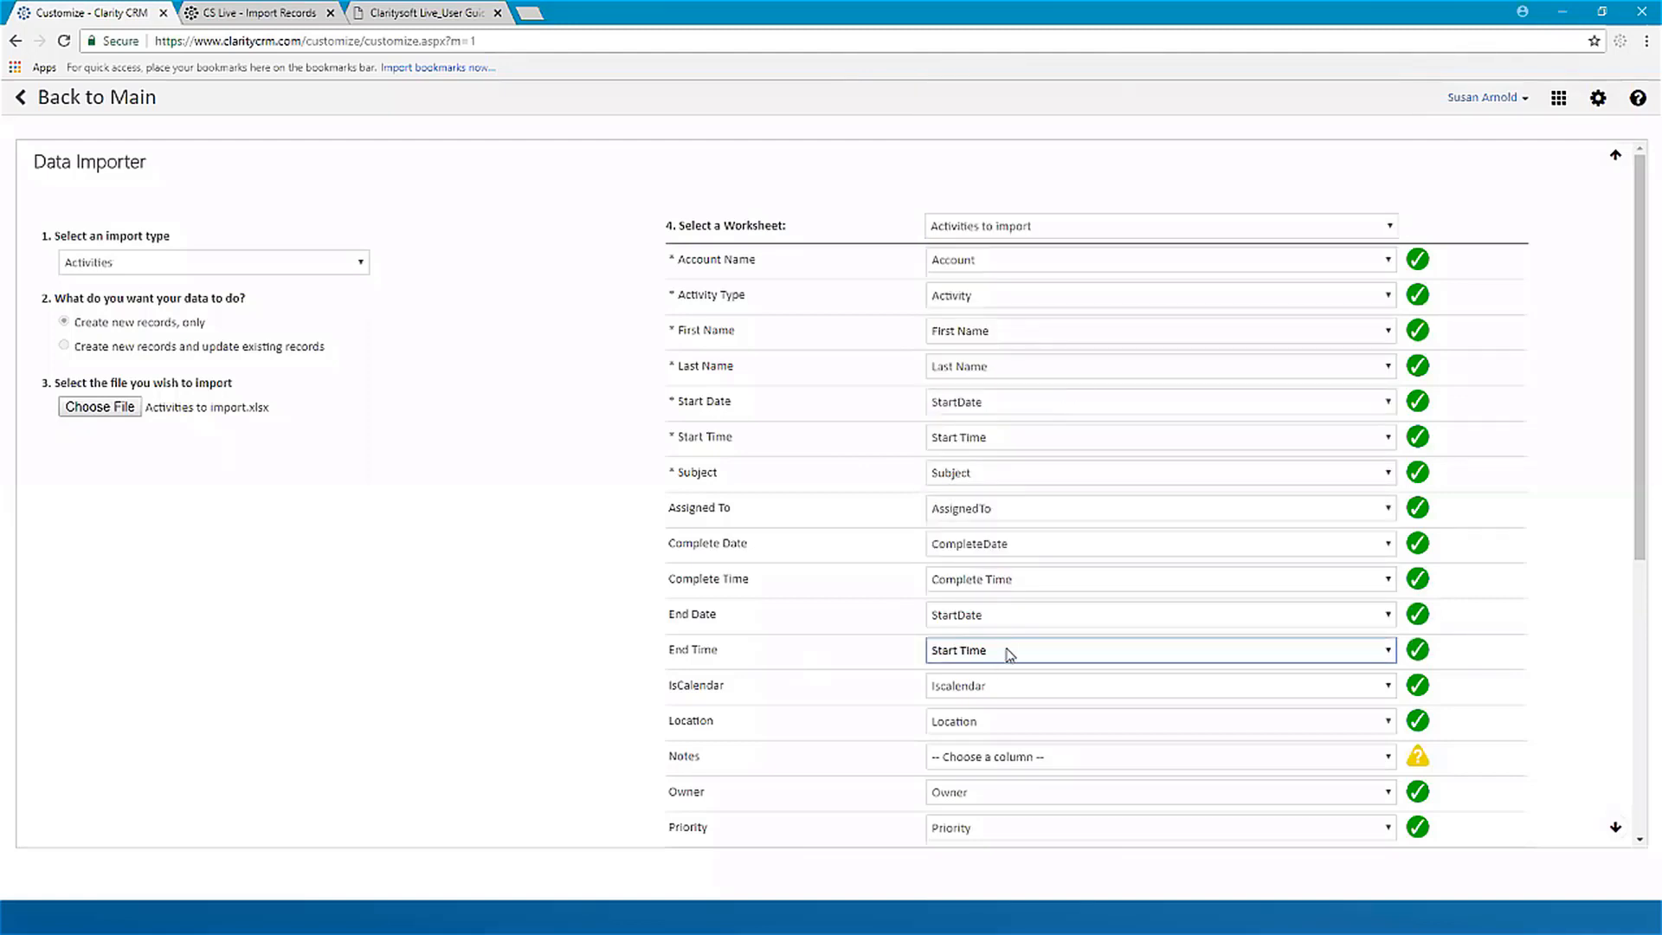
pyautogui.scroll(-4, 1086, 679)
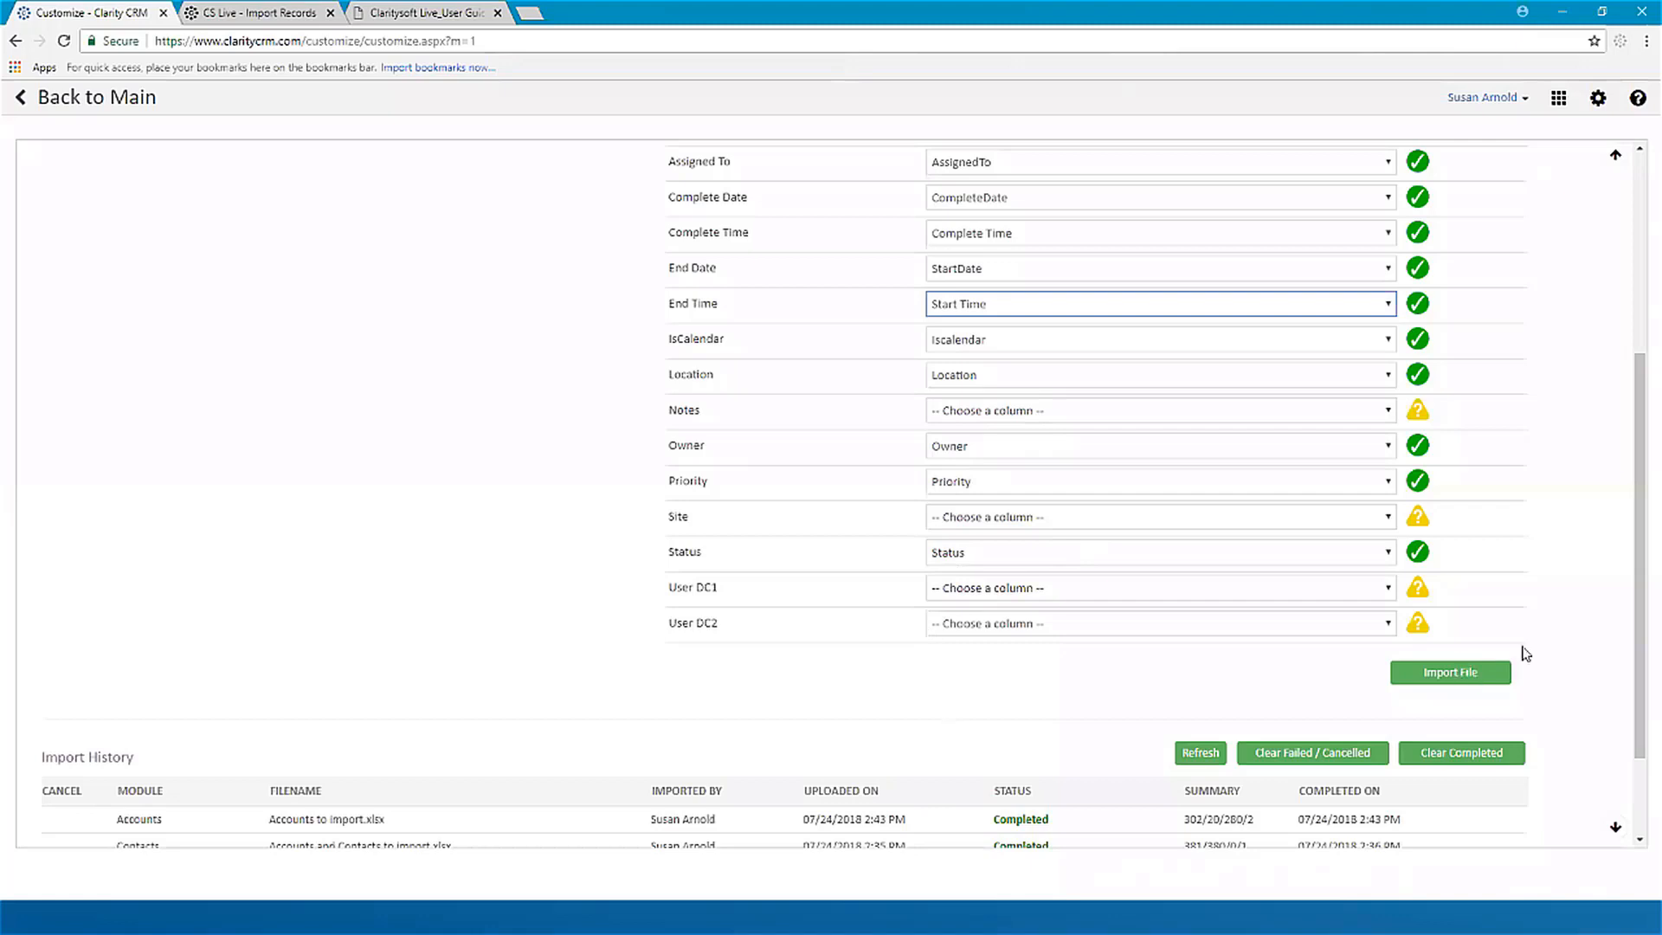
# Step: Import the mapped activities file, confirm importing the new data, and refresh the Import History
pyautogui.click(1462, 680)
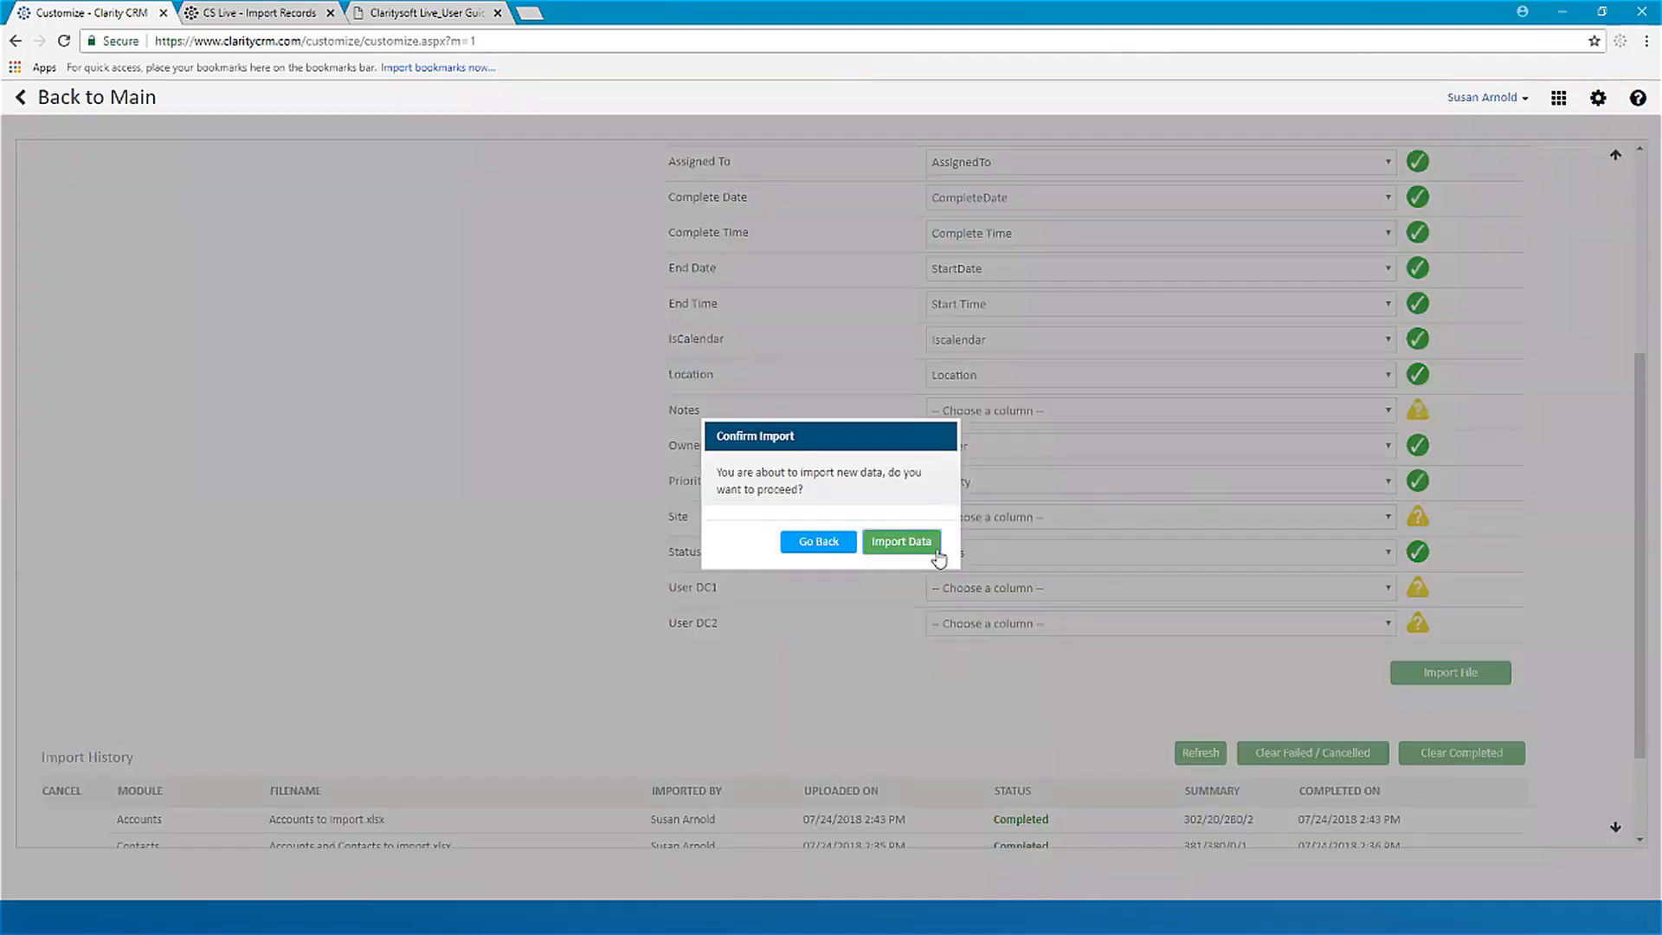
pyautogui.click(908, 544)
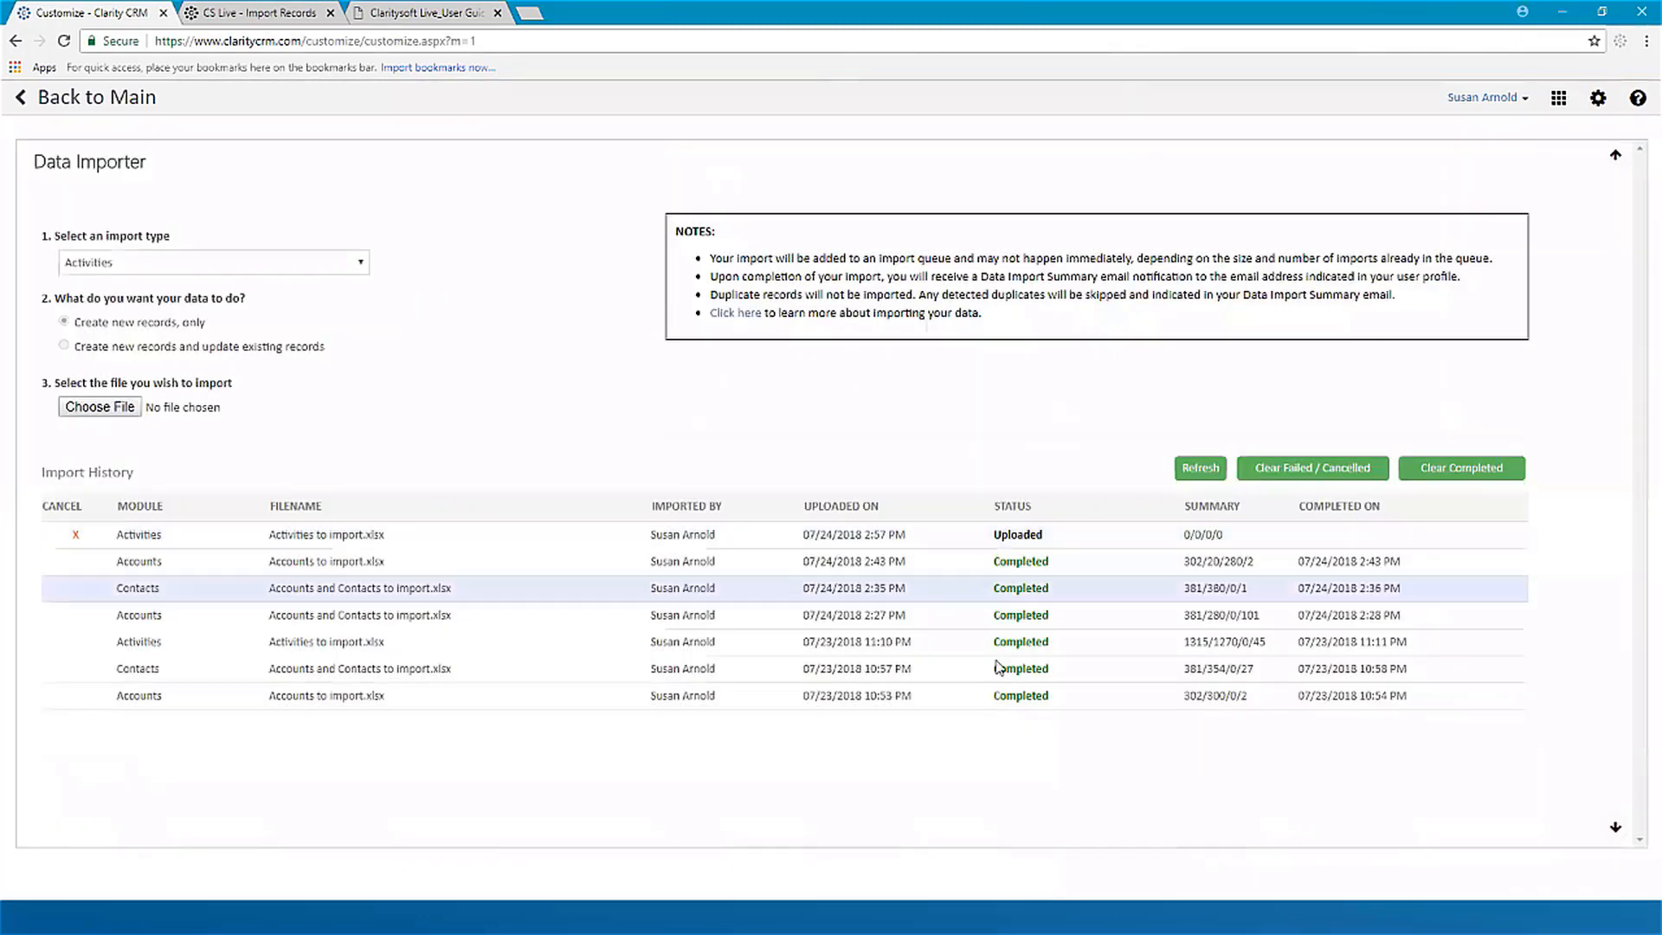
pyautogui.click(1206, 475)
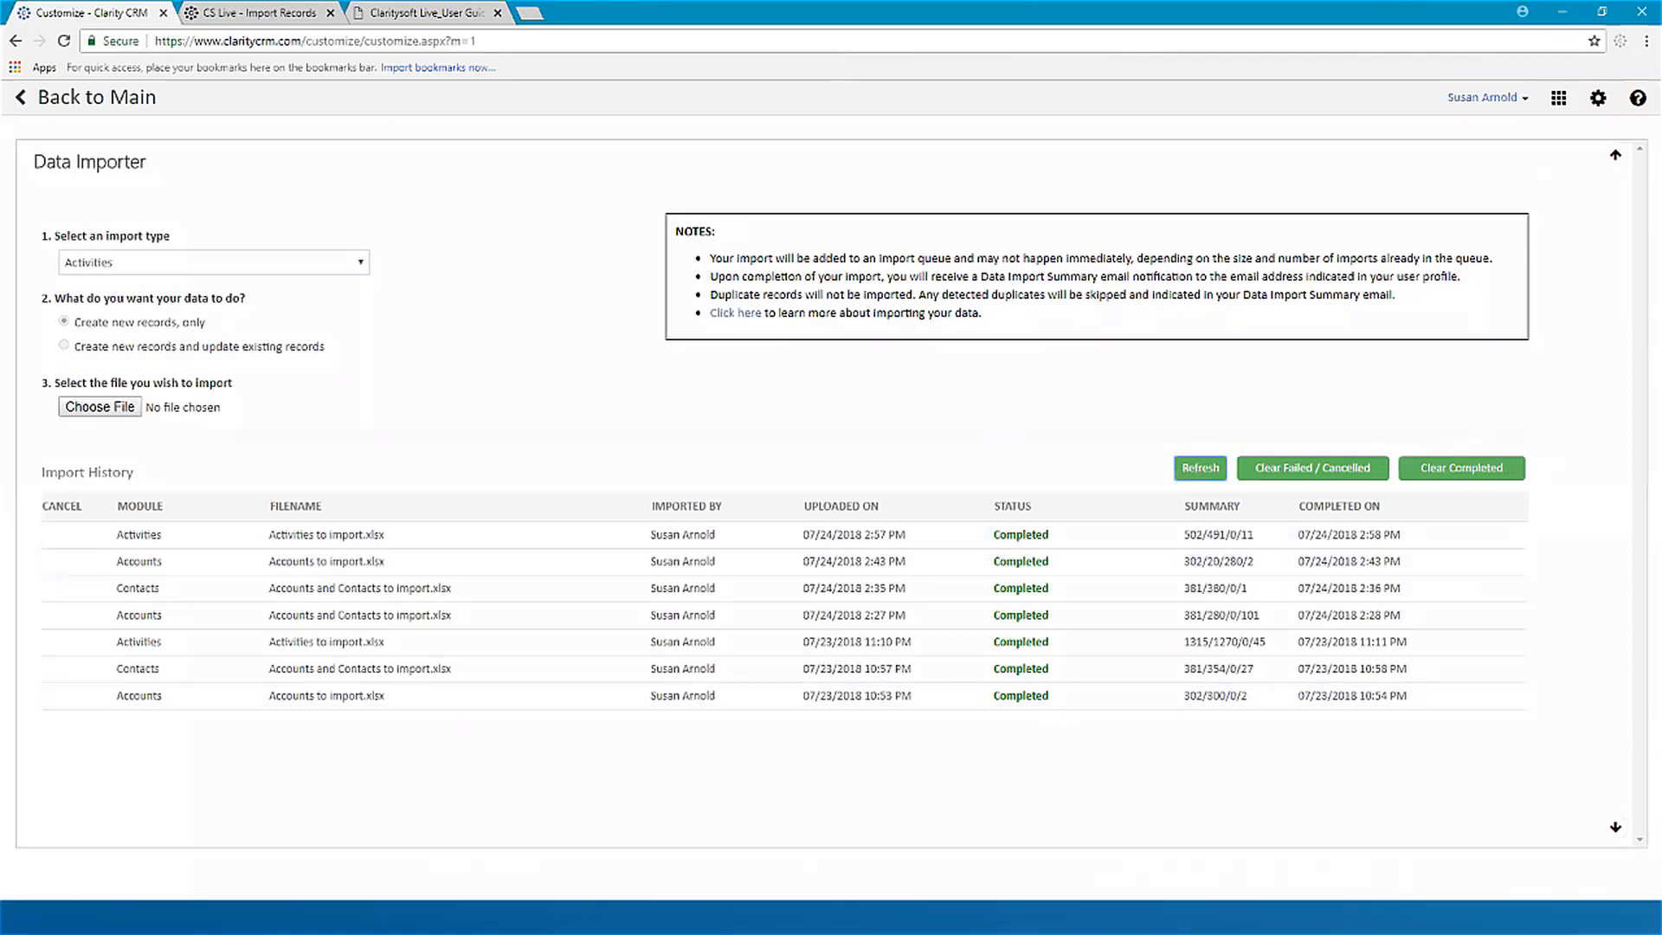
# Step: Switch to the Claritysoft Import Report e-mail in Outlook, review its import summary and rejected record details, and minimize the message
pyautogui.hotkey('alt', 'Tab')
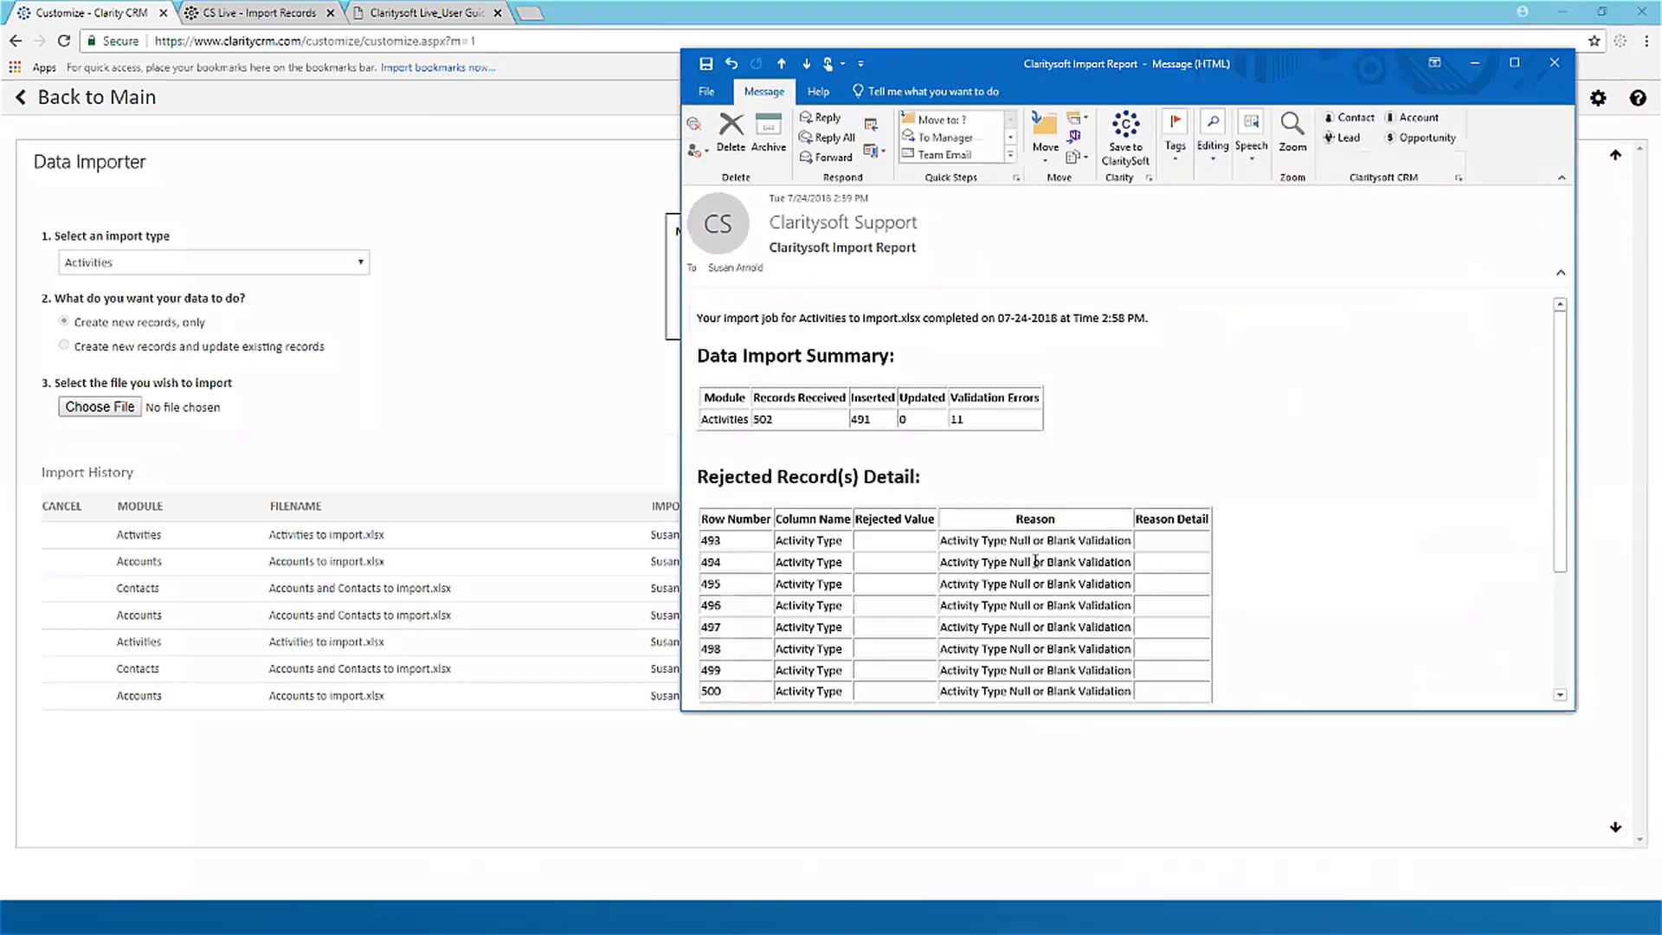
pyautogui.scroll(-5, 1035, 567)
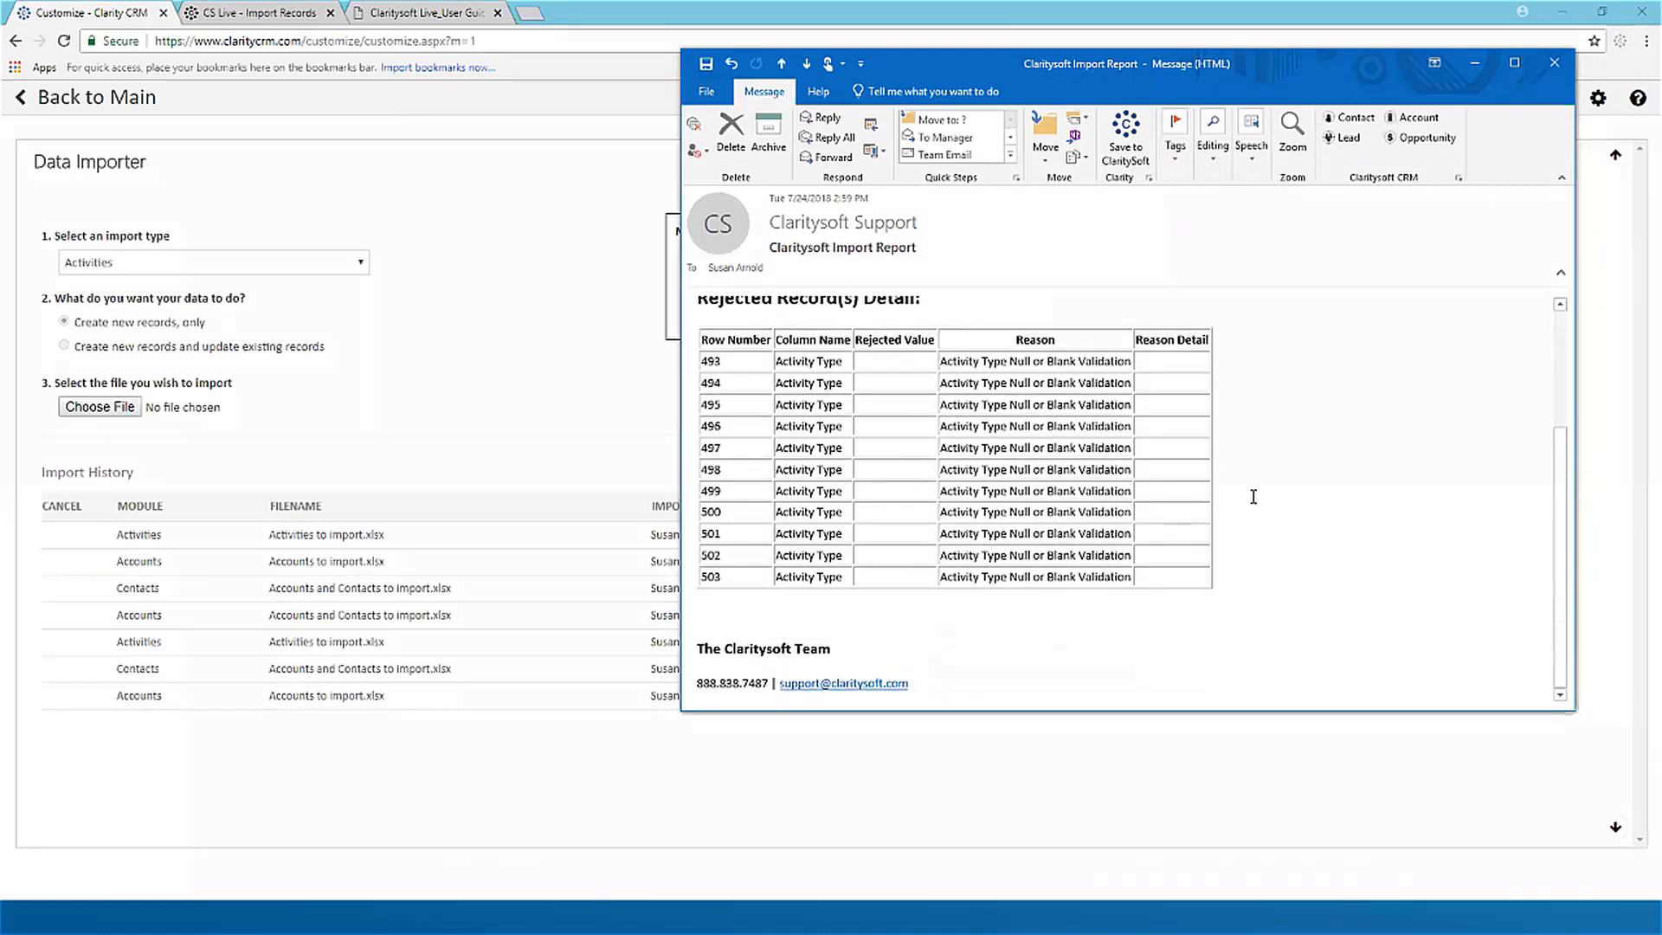
pyautogui.scroll(2, 1251, 498)
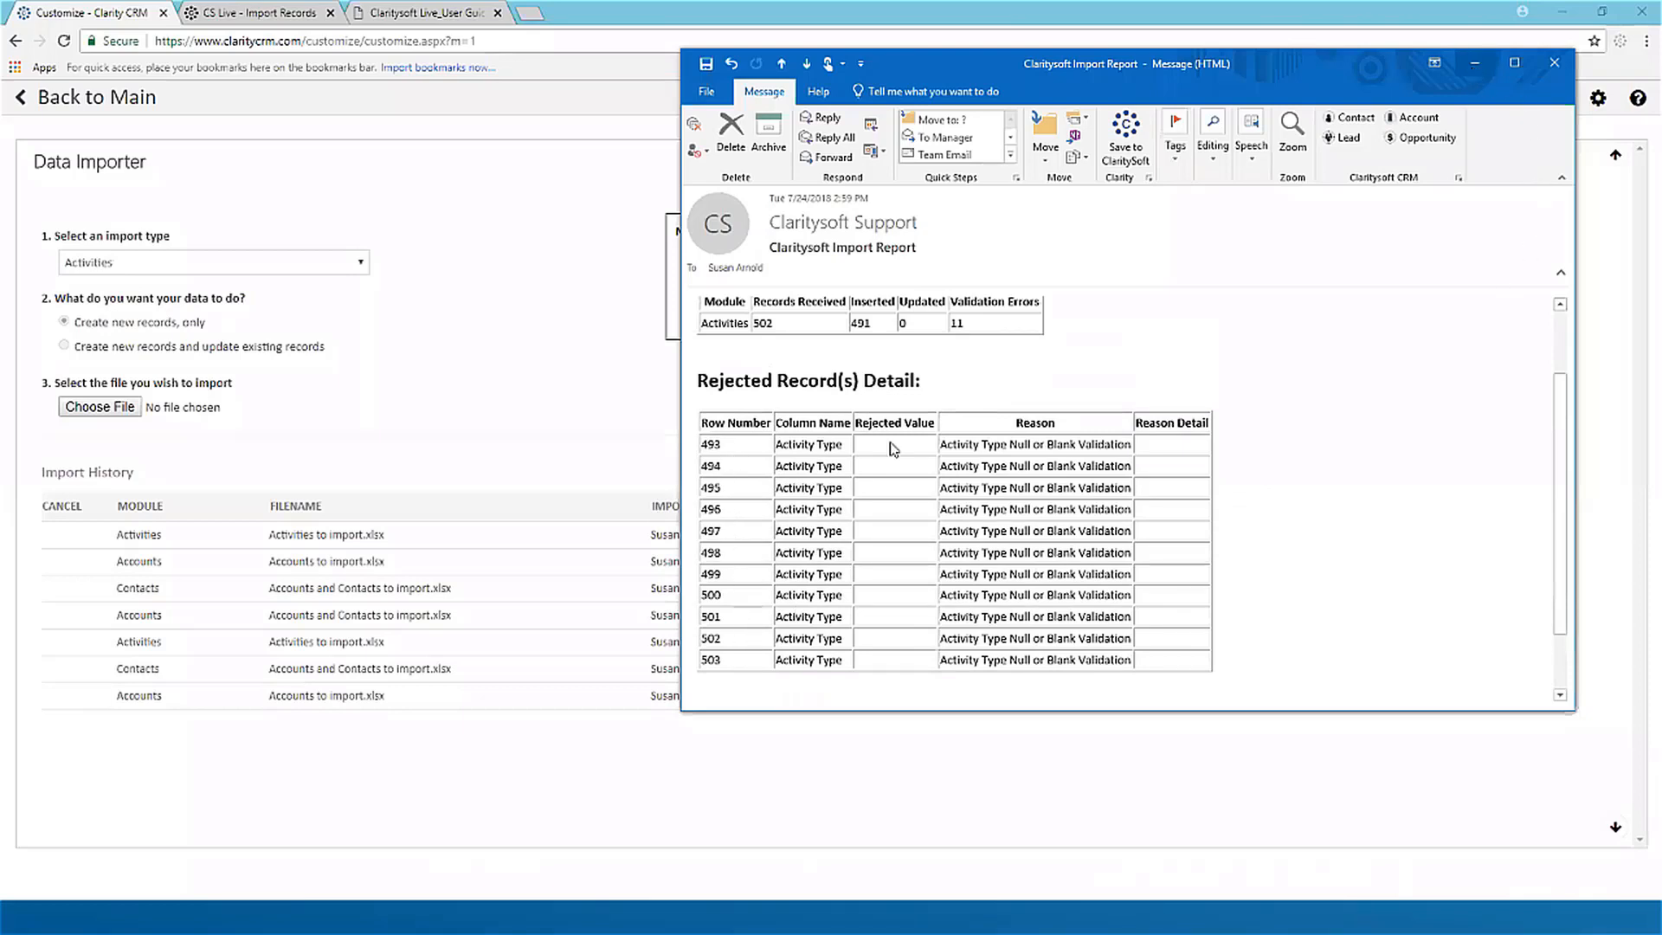
pyautogui.click(1476, 65)
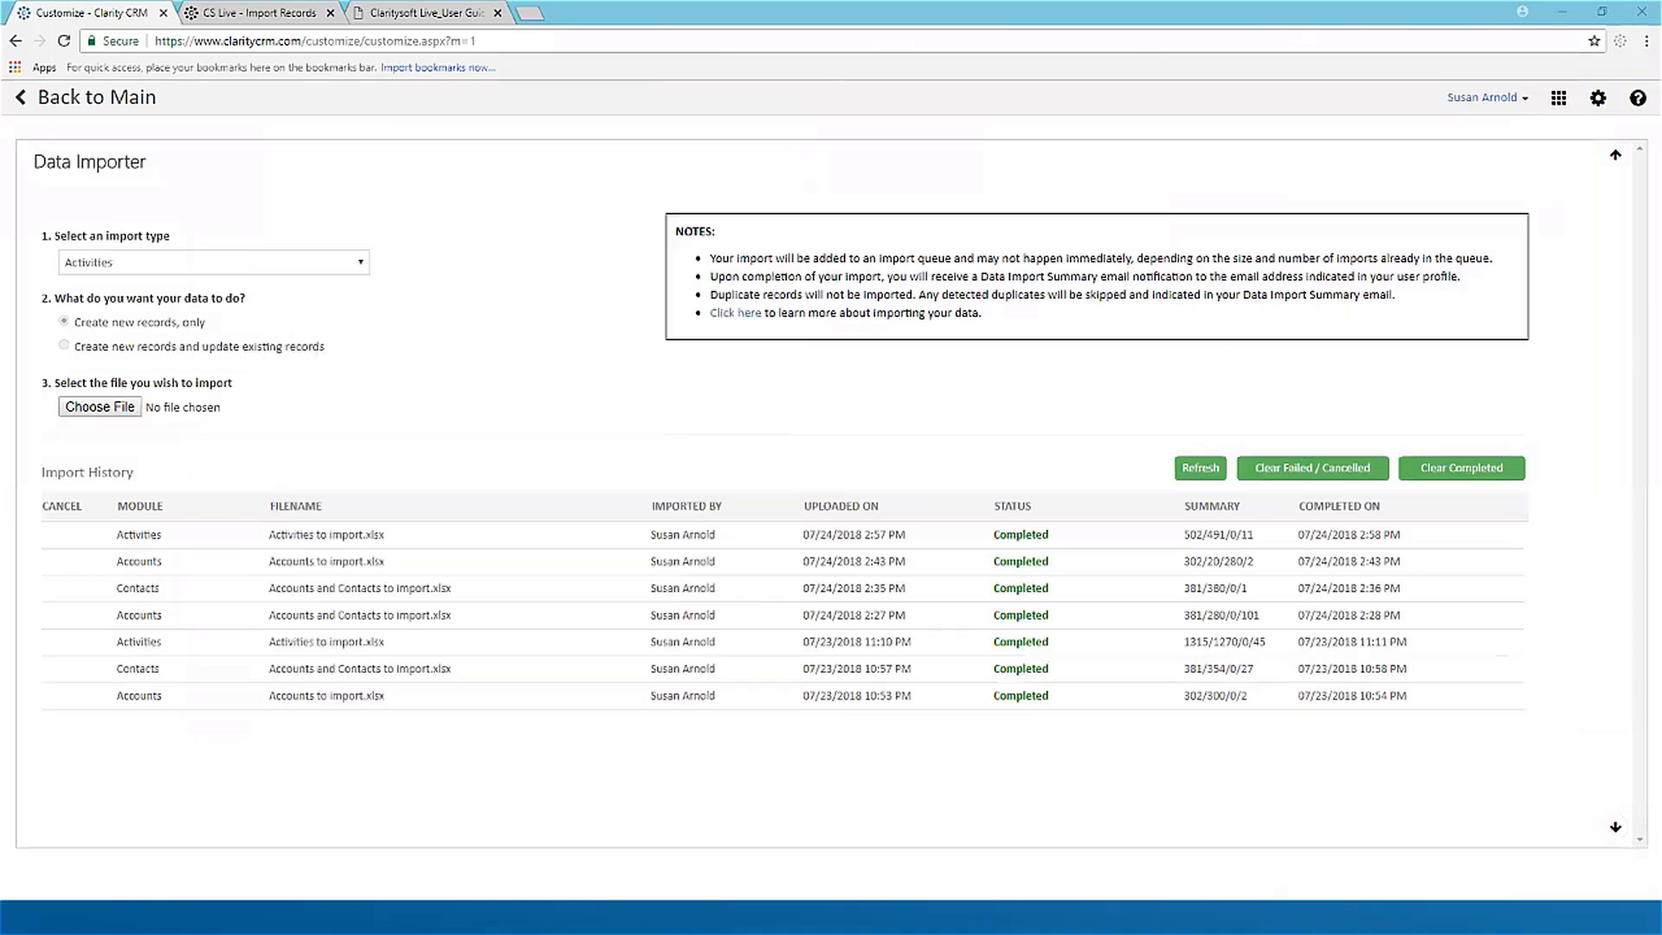
# Step: Switch to Activities to import.xlsx in Excel and examine the Activity column in the rejected rows 493 to 503
pyautogui.click(191, 918)
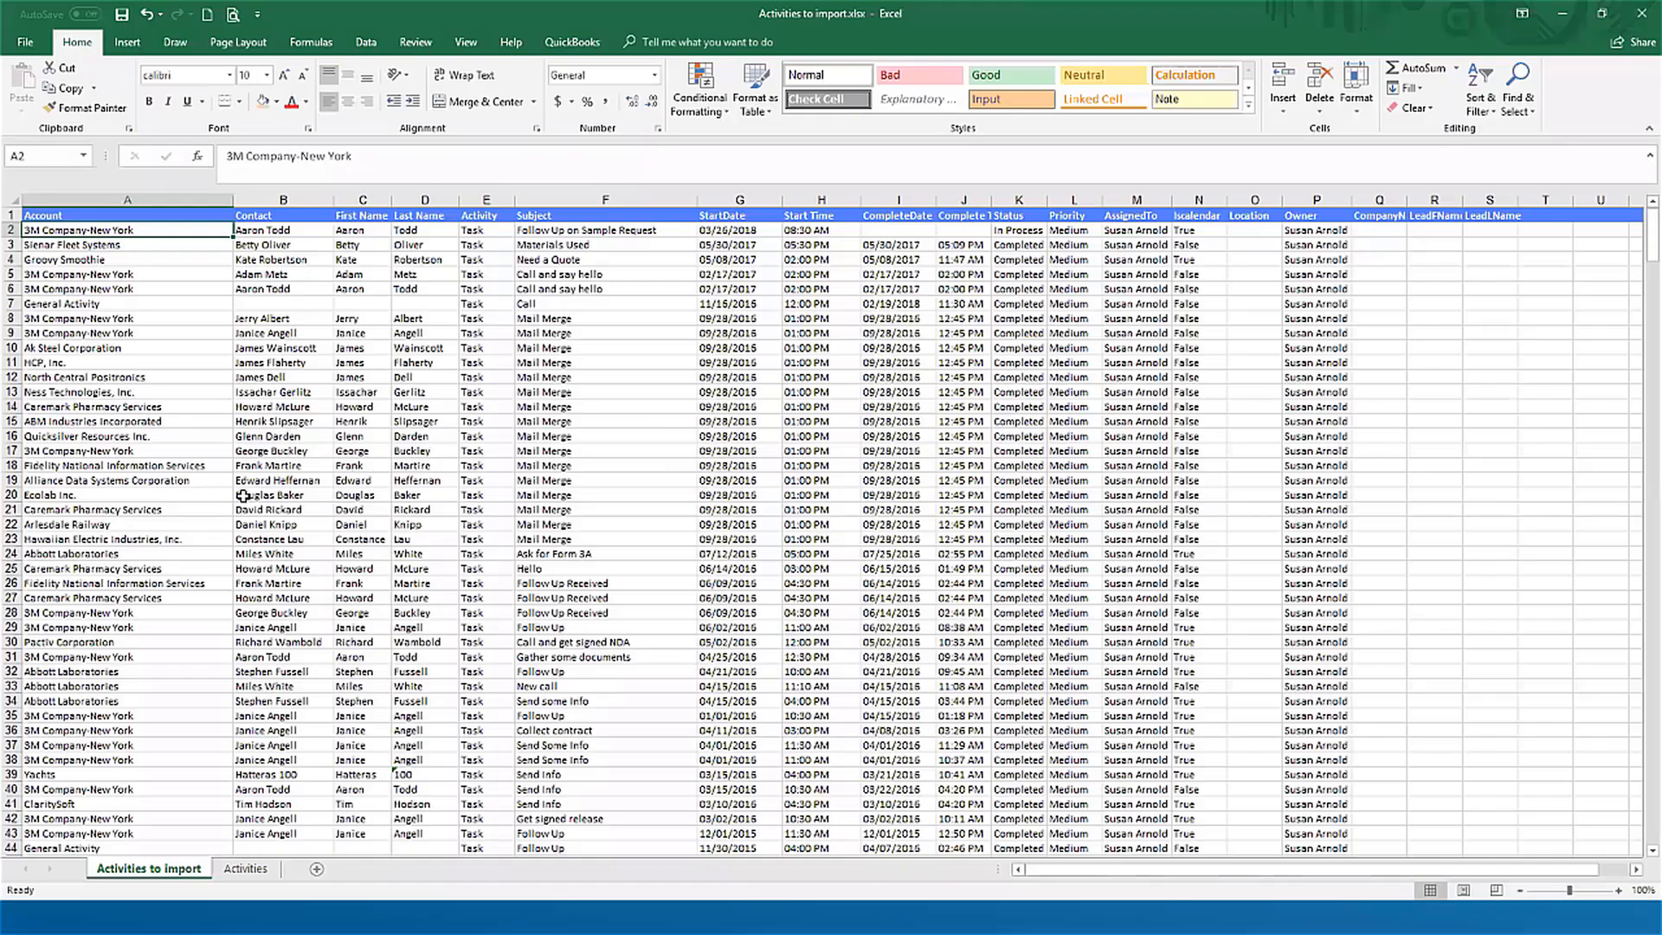
pyautogui.click(480, 497)
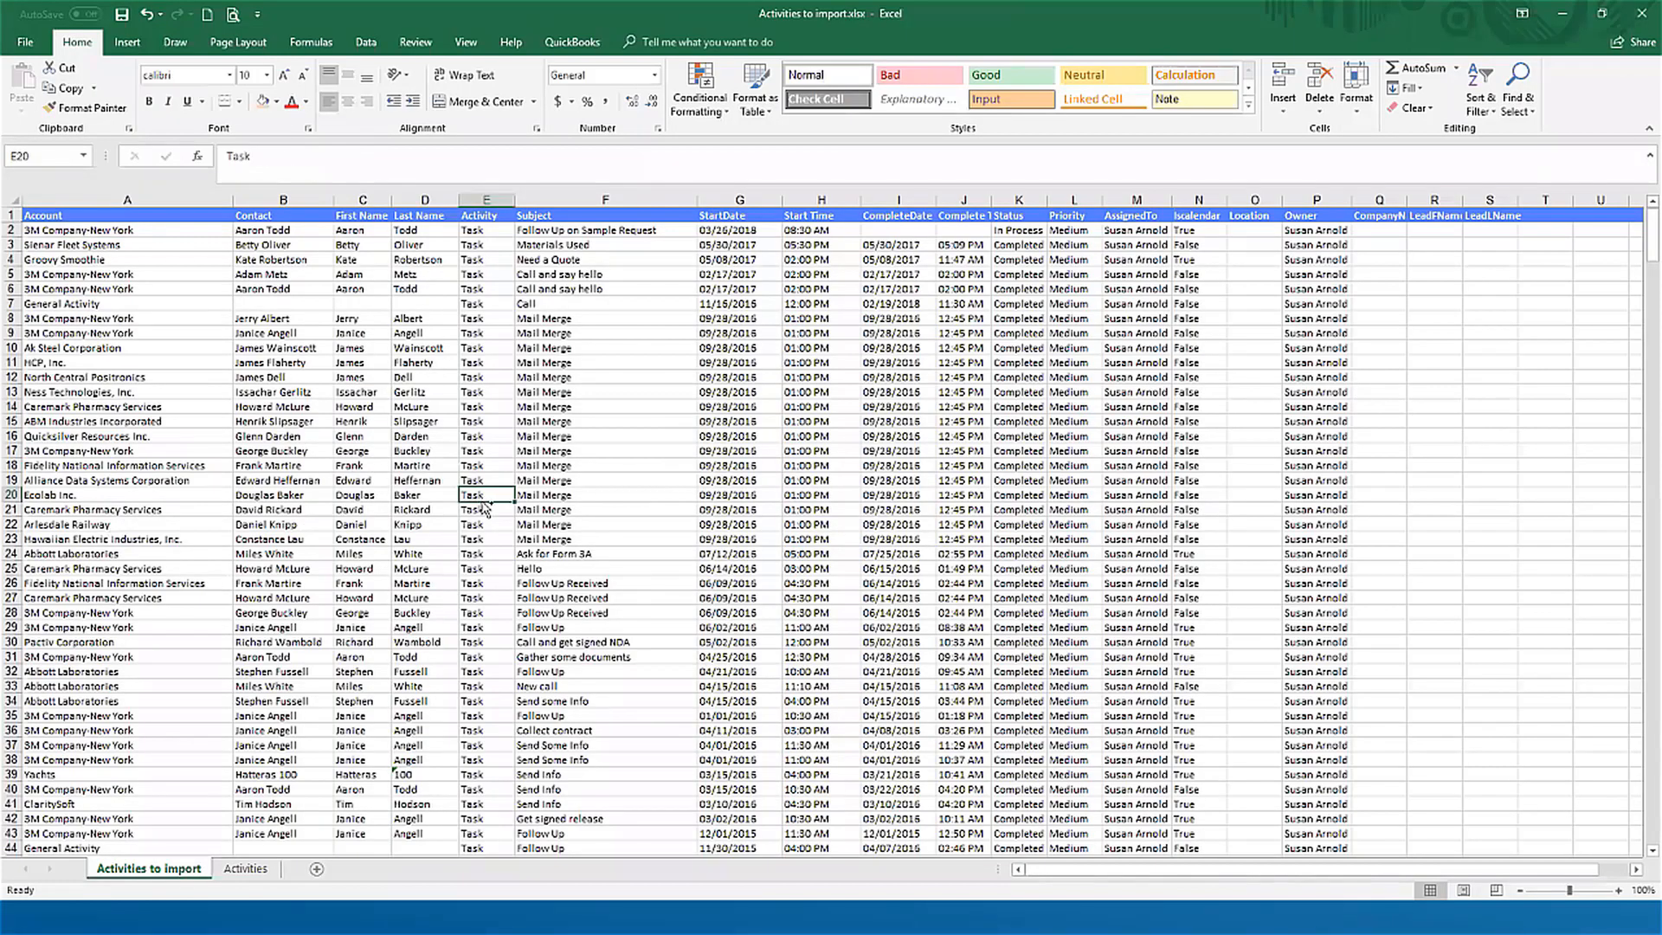
pyautogui.hotkey('ctrl', 'Down')
pyautogui.press('Down')
pyautogui.press('Down')
pyautogui.press('Down')
pyautogui.press('Down')
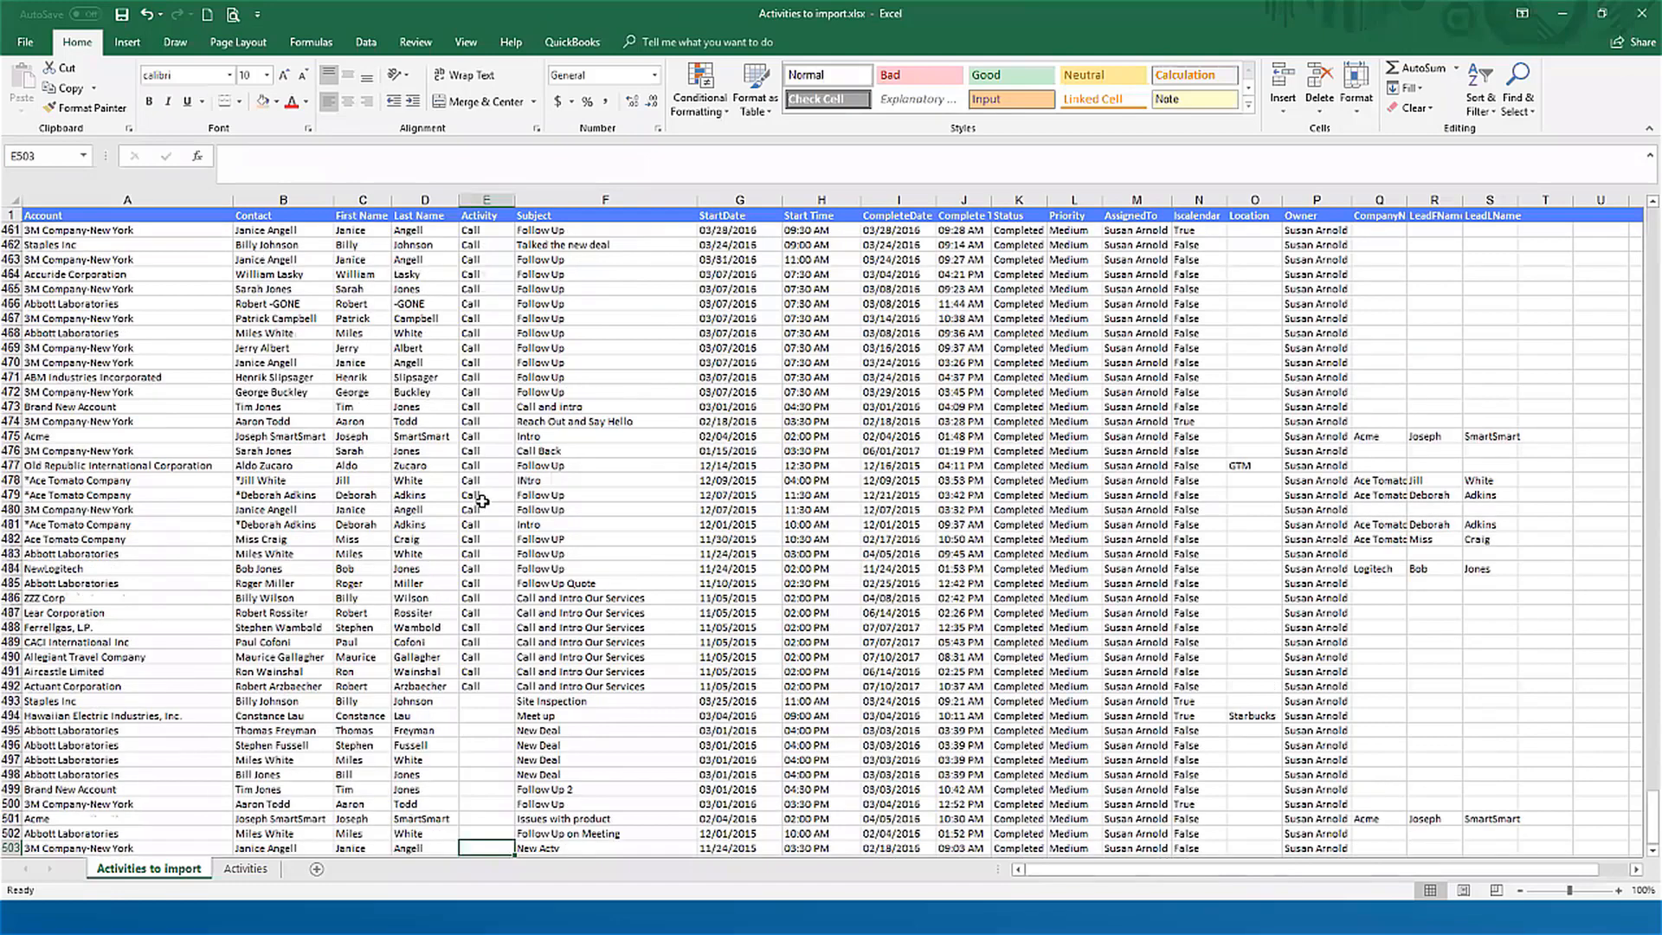
pyautogui.press('Down')
pyautogui.press('Down')
pyautogui.press('Up')
pyautogui.press('Up')
pyautogui.press('Up')
pyautogui.press('Up')
pyautogui.press('Up')
pyautogui.press('Up')
pyautogui.press('Up')
pyautogui.press('Up')
pyautogui.press('Up')
pyautogui.press('Up')
pyautogui.press('Up')
pyautogui.press('Up')
pyautogui.press('Up')
pyautogui.press('Up')
pyautogui.press('Up')
pyautogui.press('Up')
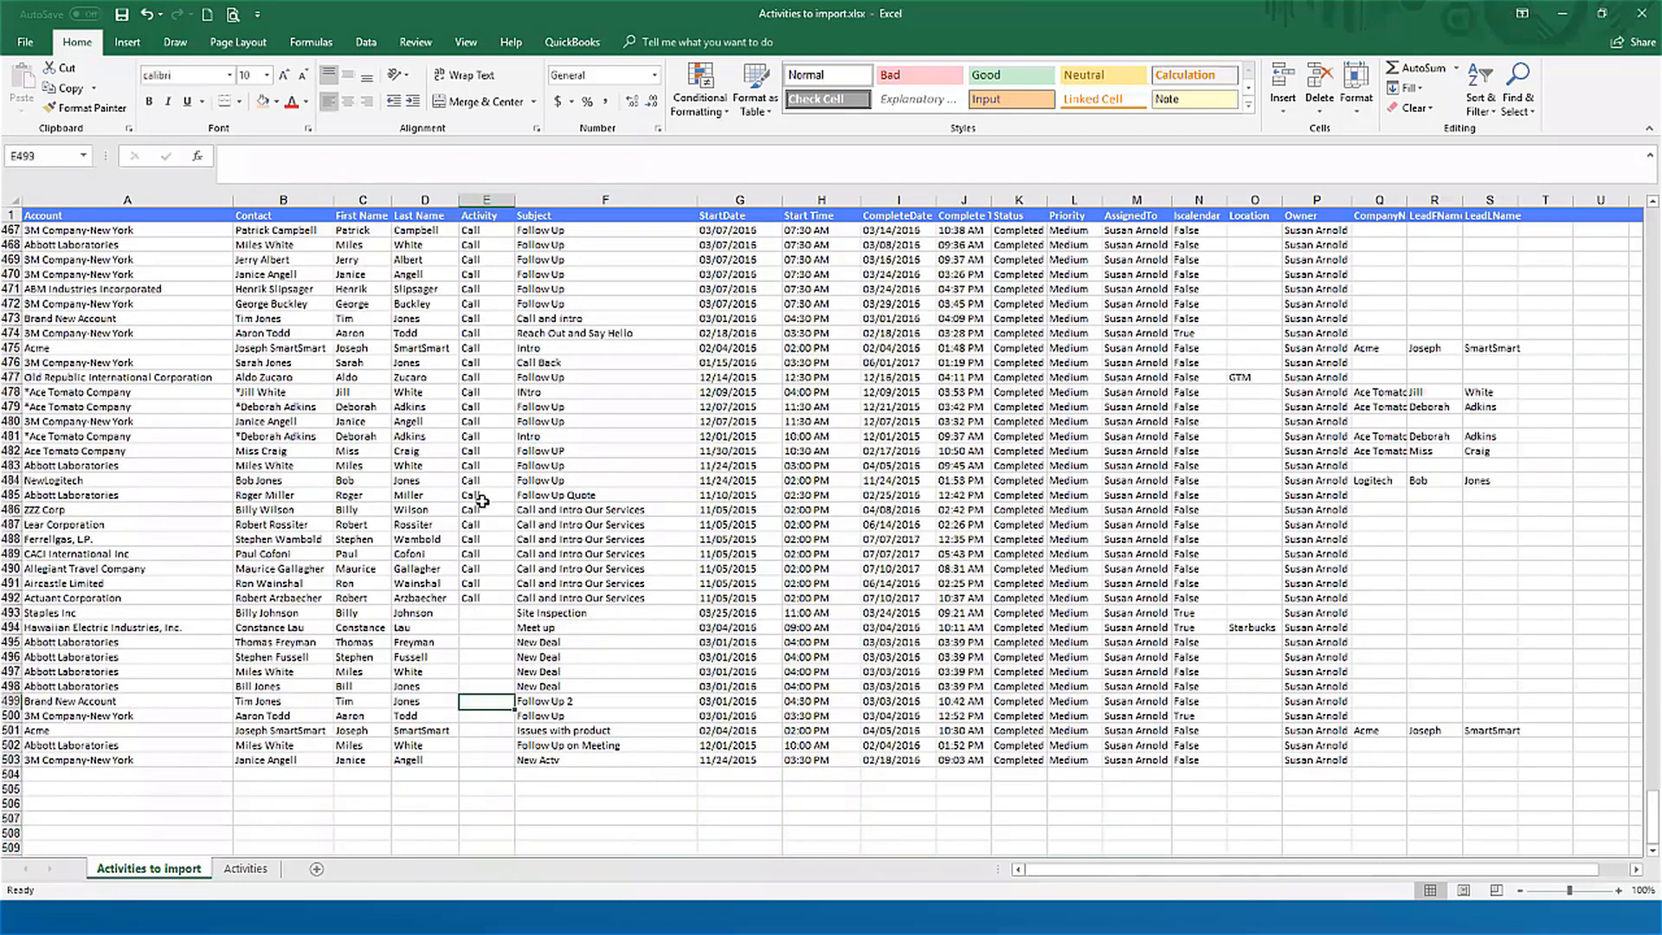
pyautogui.press('Down')
pyautogui.press('Down')
pyautogui.press('Down')
pyautogui.press('Down')
pyautogui.press('Down')
pyautogui.press('Down')
pyautogui.press('Down')
pyautogui.press('Down')
pyautogui.press('Down')
pyautogui.press('Down')
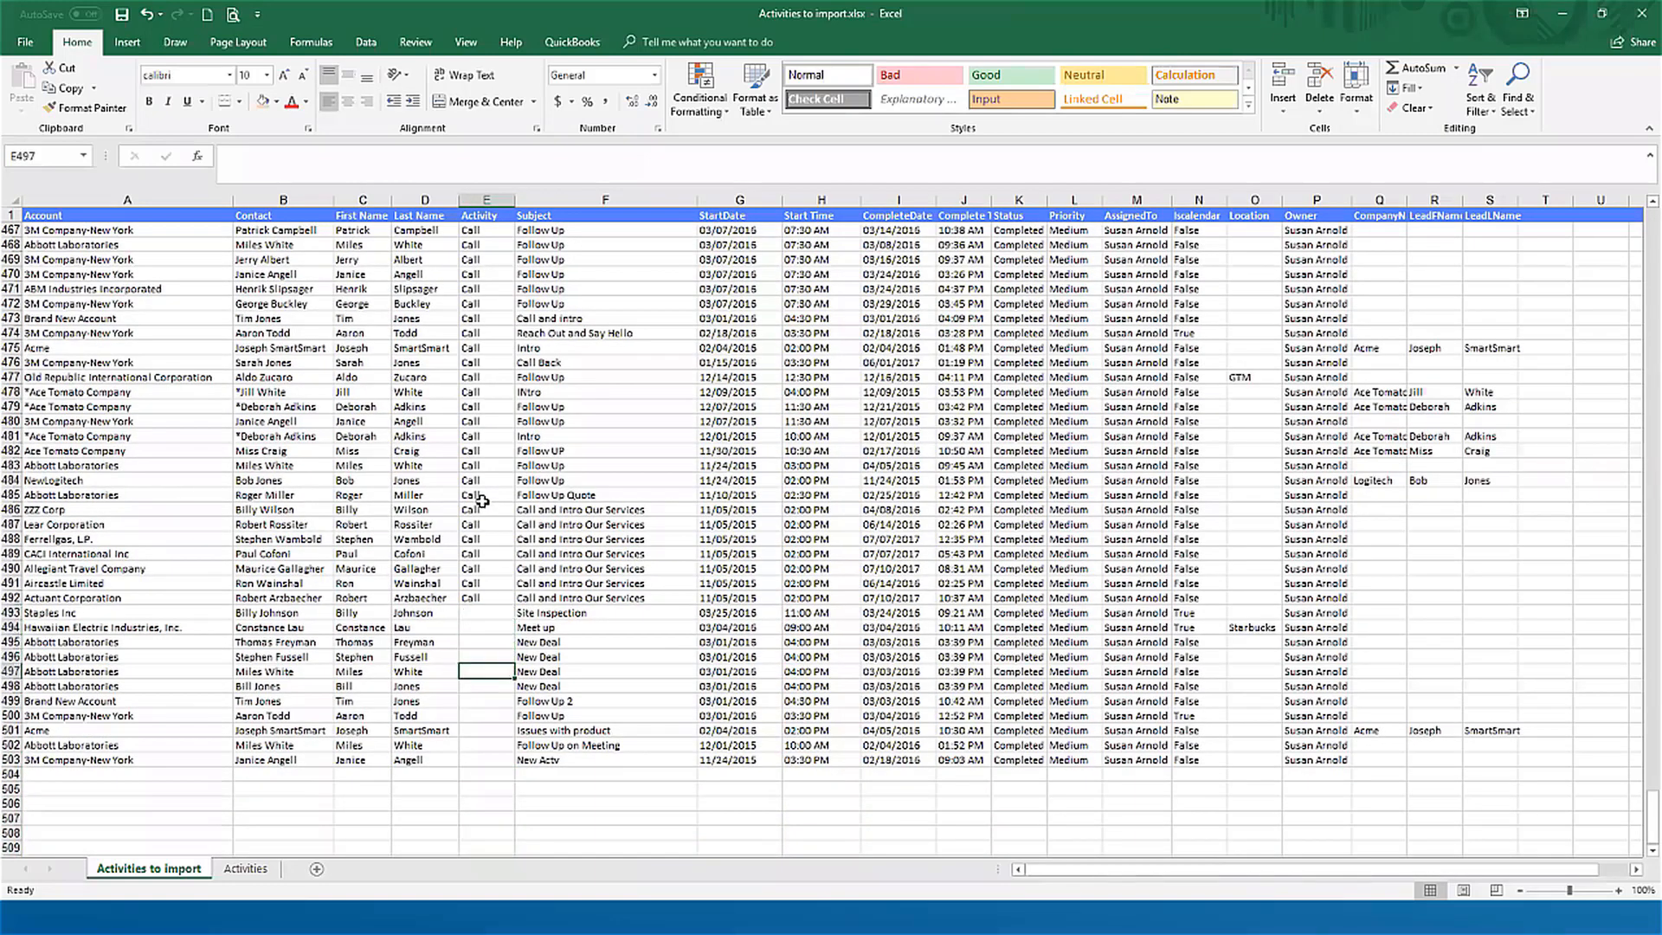